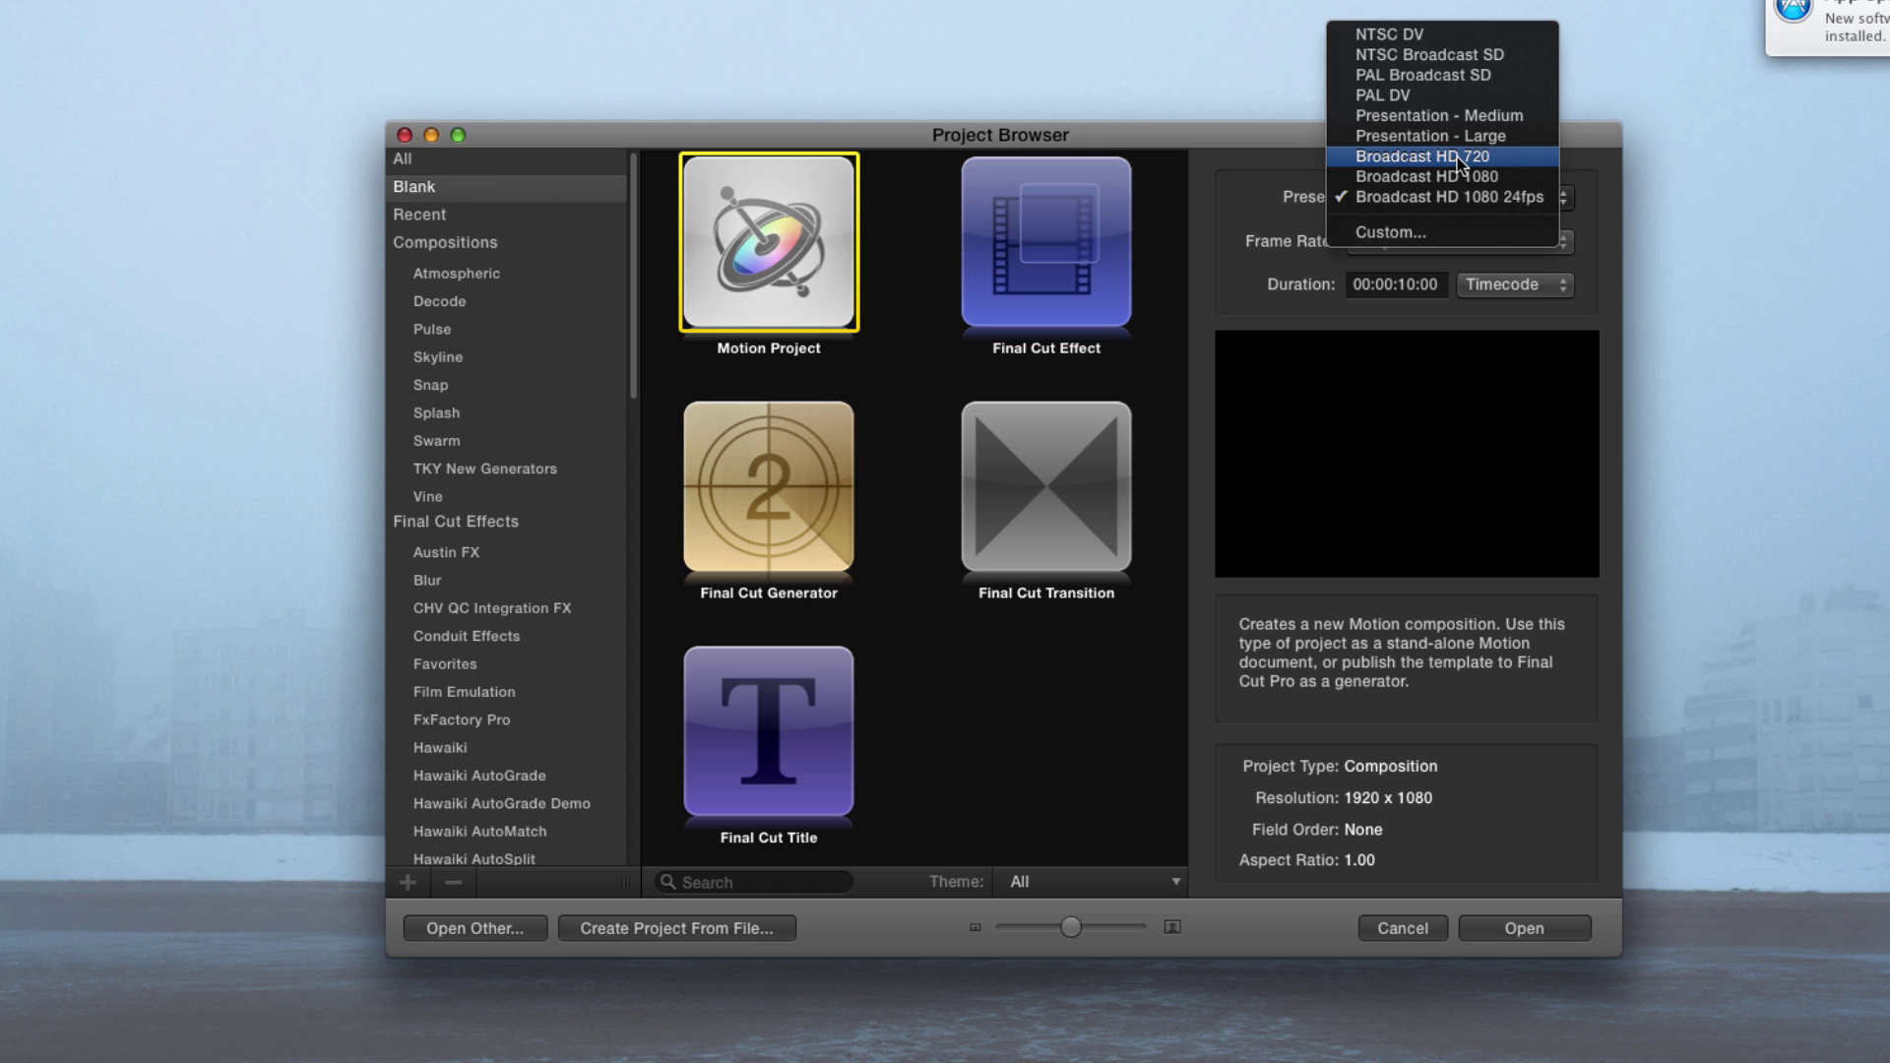
# Create a blank Motion project with the Broadcast HD 720 preset and a frame rate of 24 fps.
pyautogui.click(1457, 156)
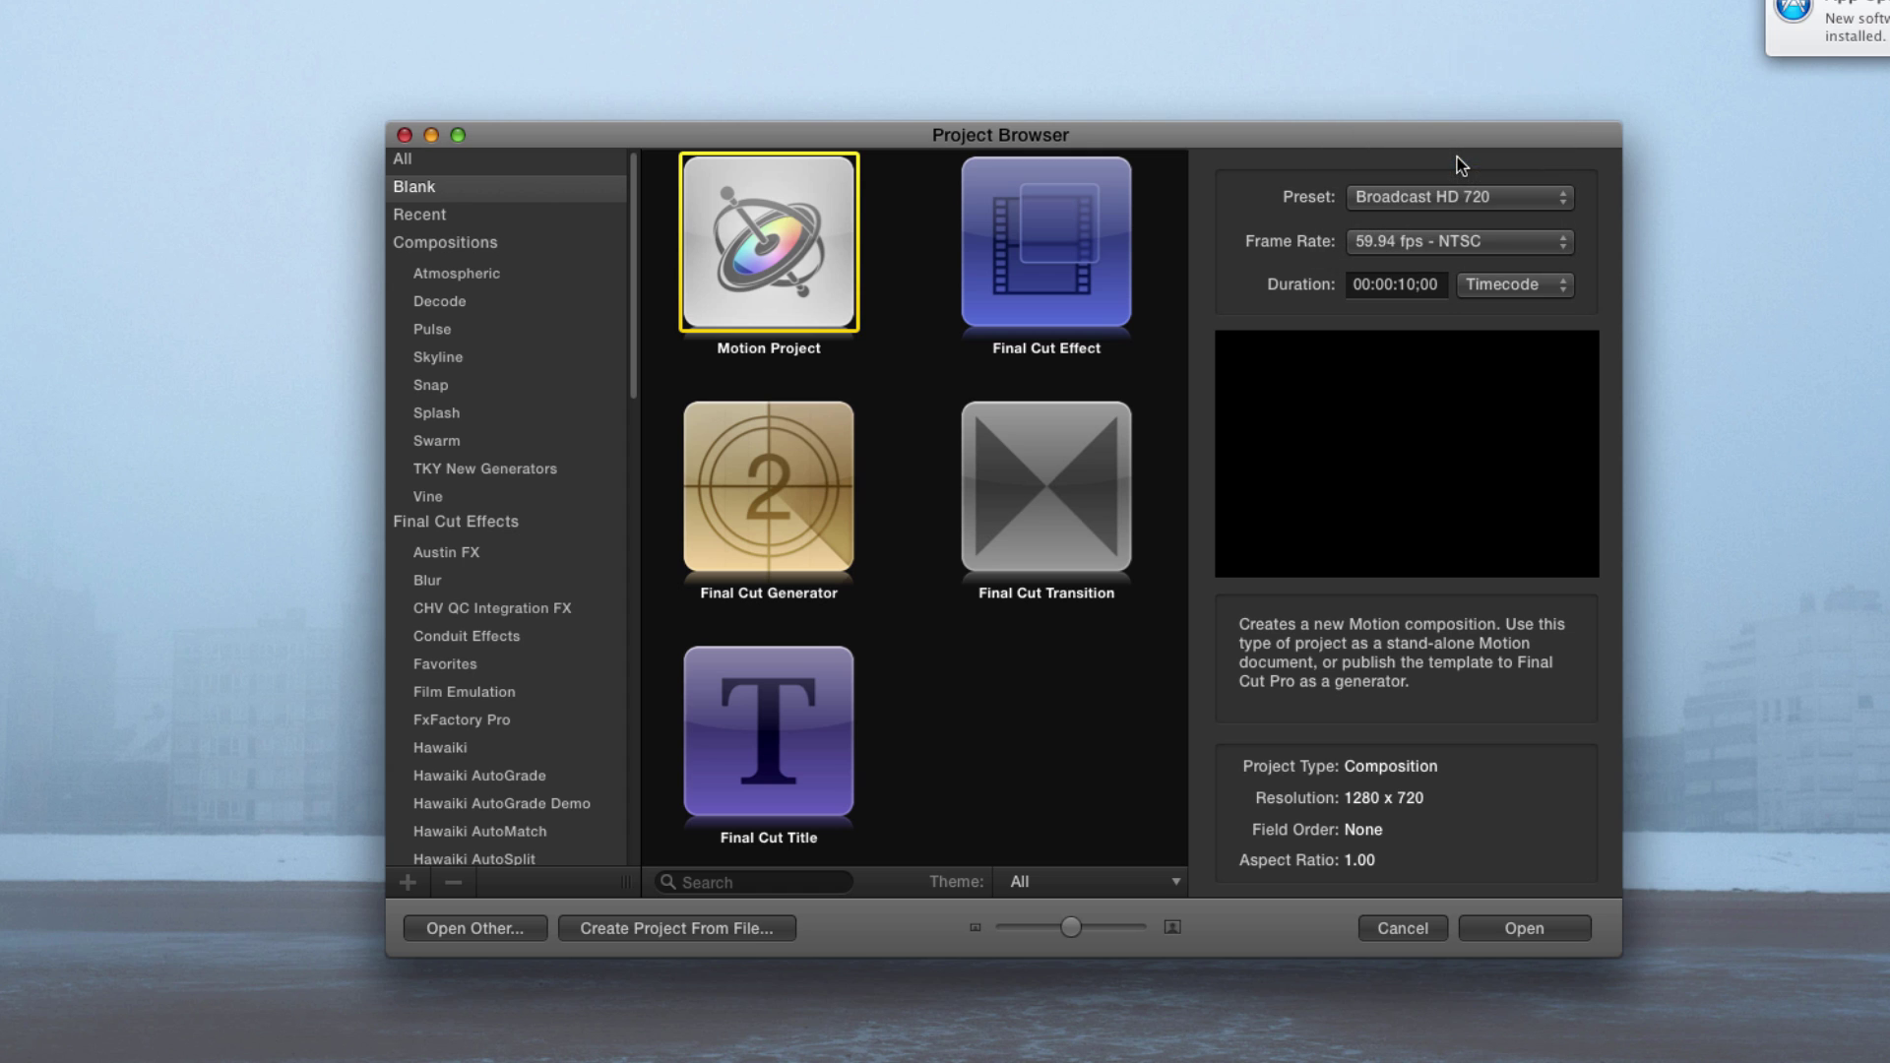
pyautogui.click(1402, 241)
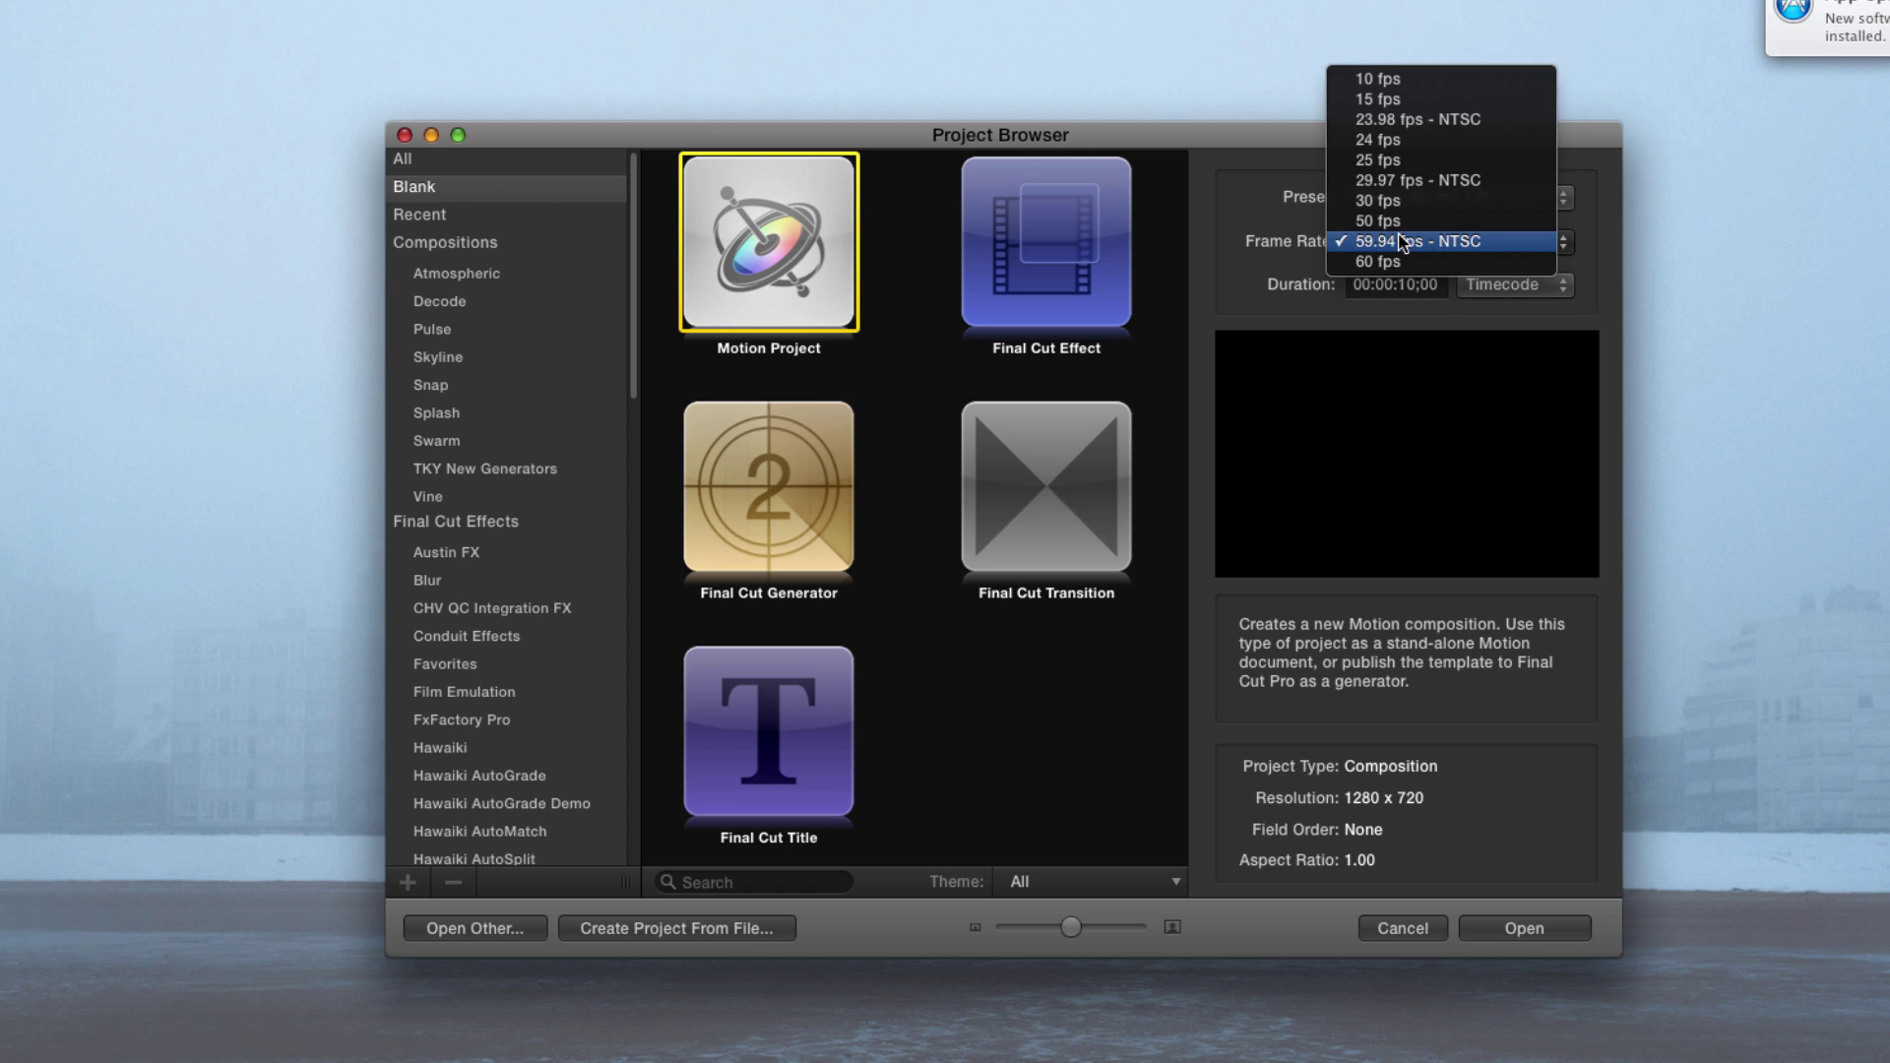
pyautogui.click(1401, 139)
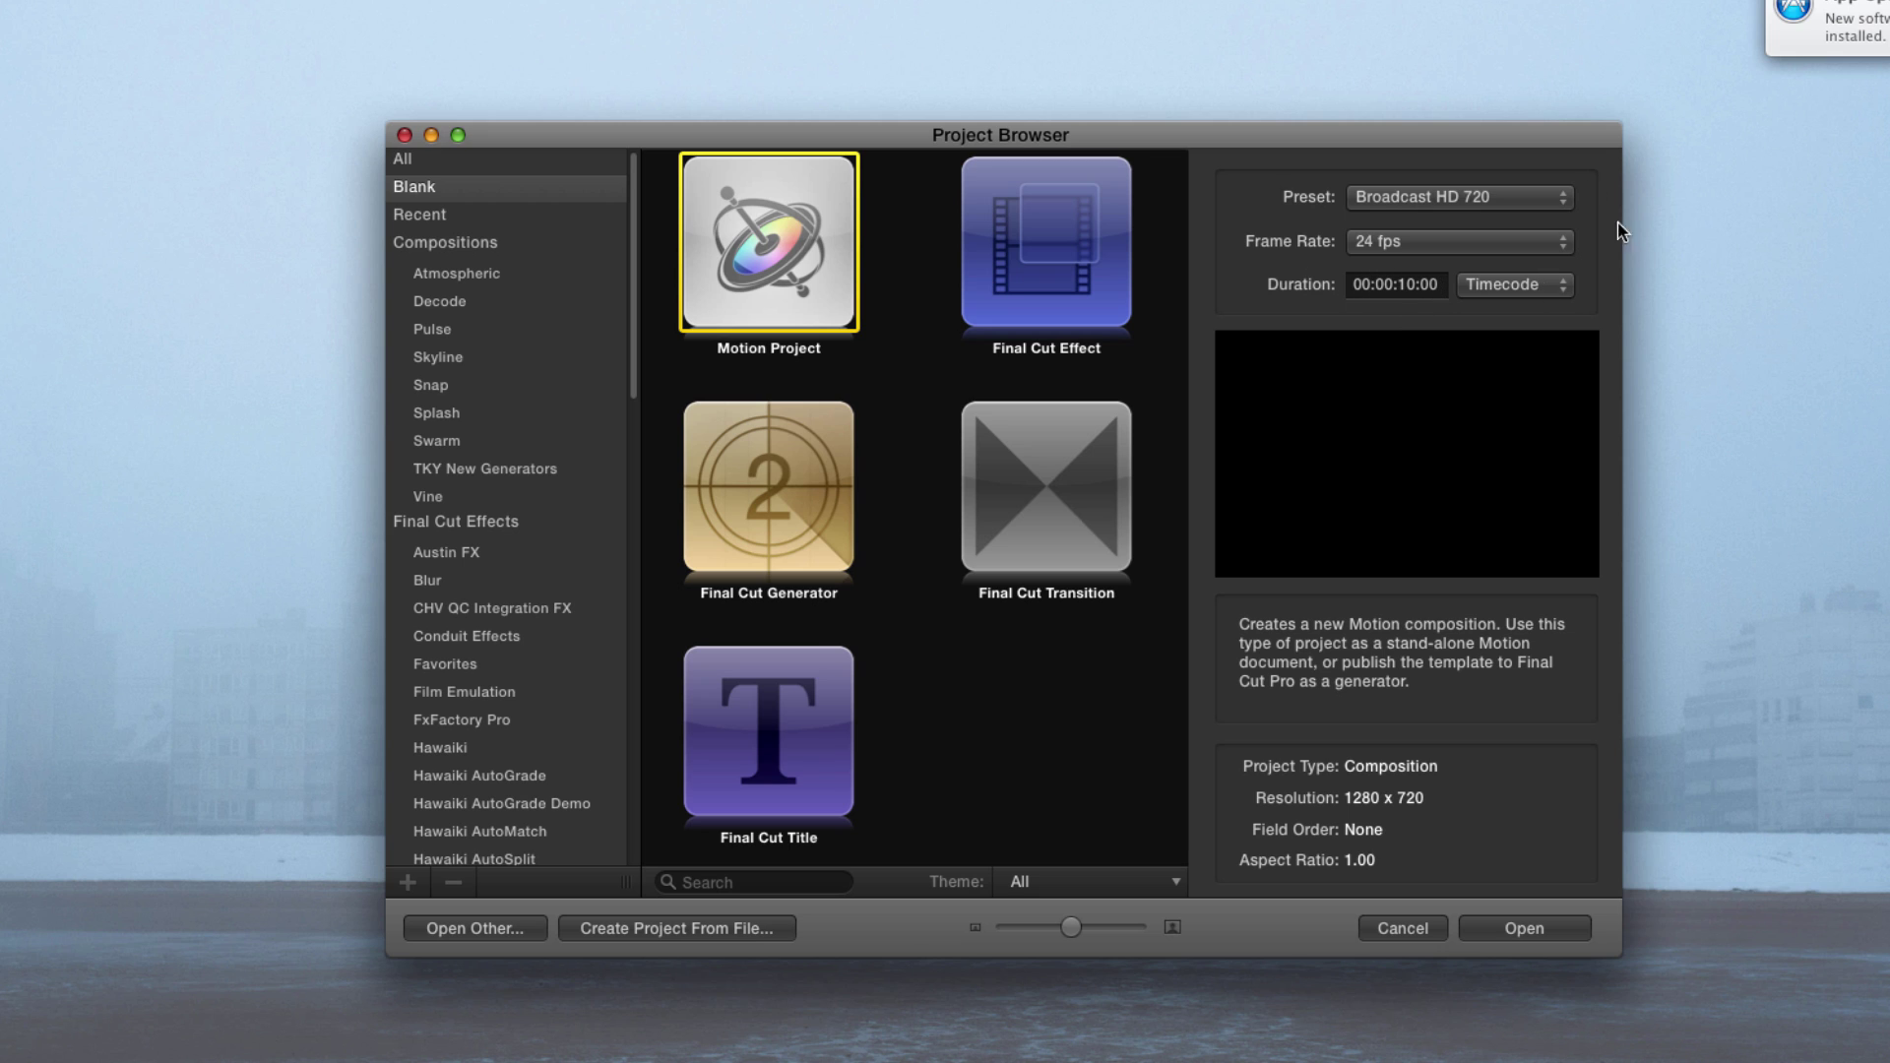
pyautogui.click(1522, 930)
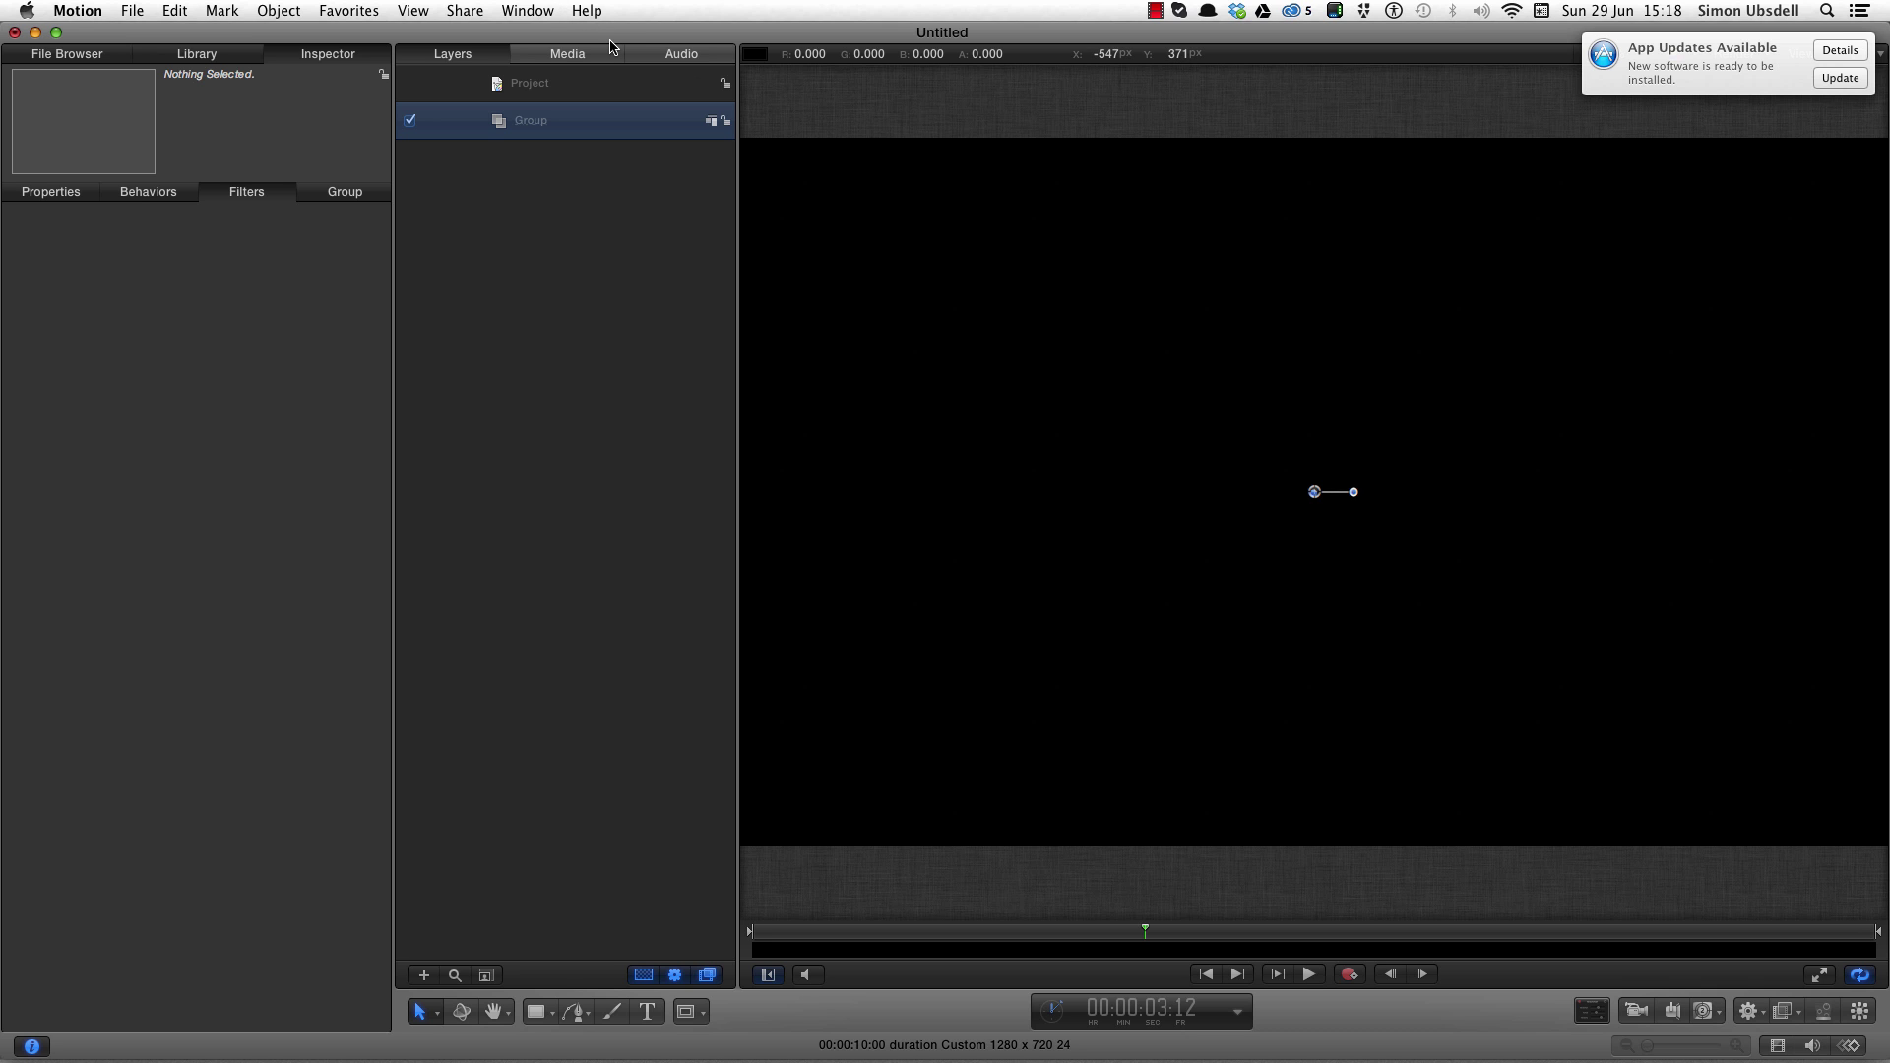
# Add a Color Solid generator from the library to the project's group.
pyautogui.press('super+2')
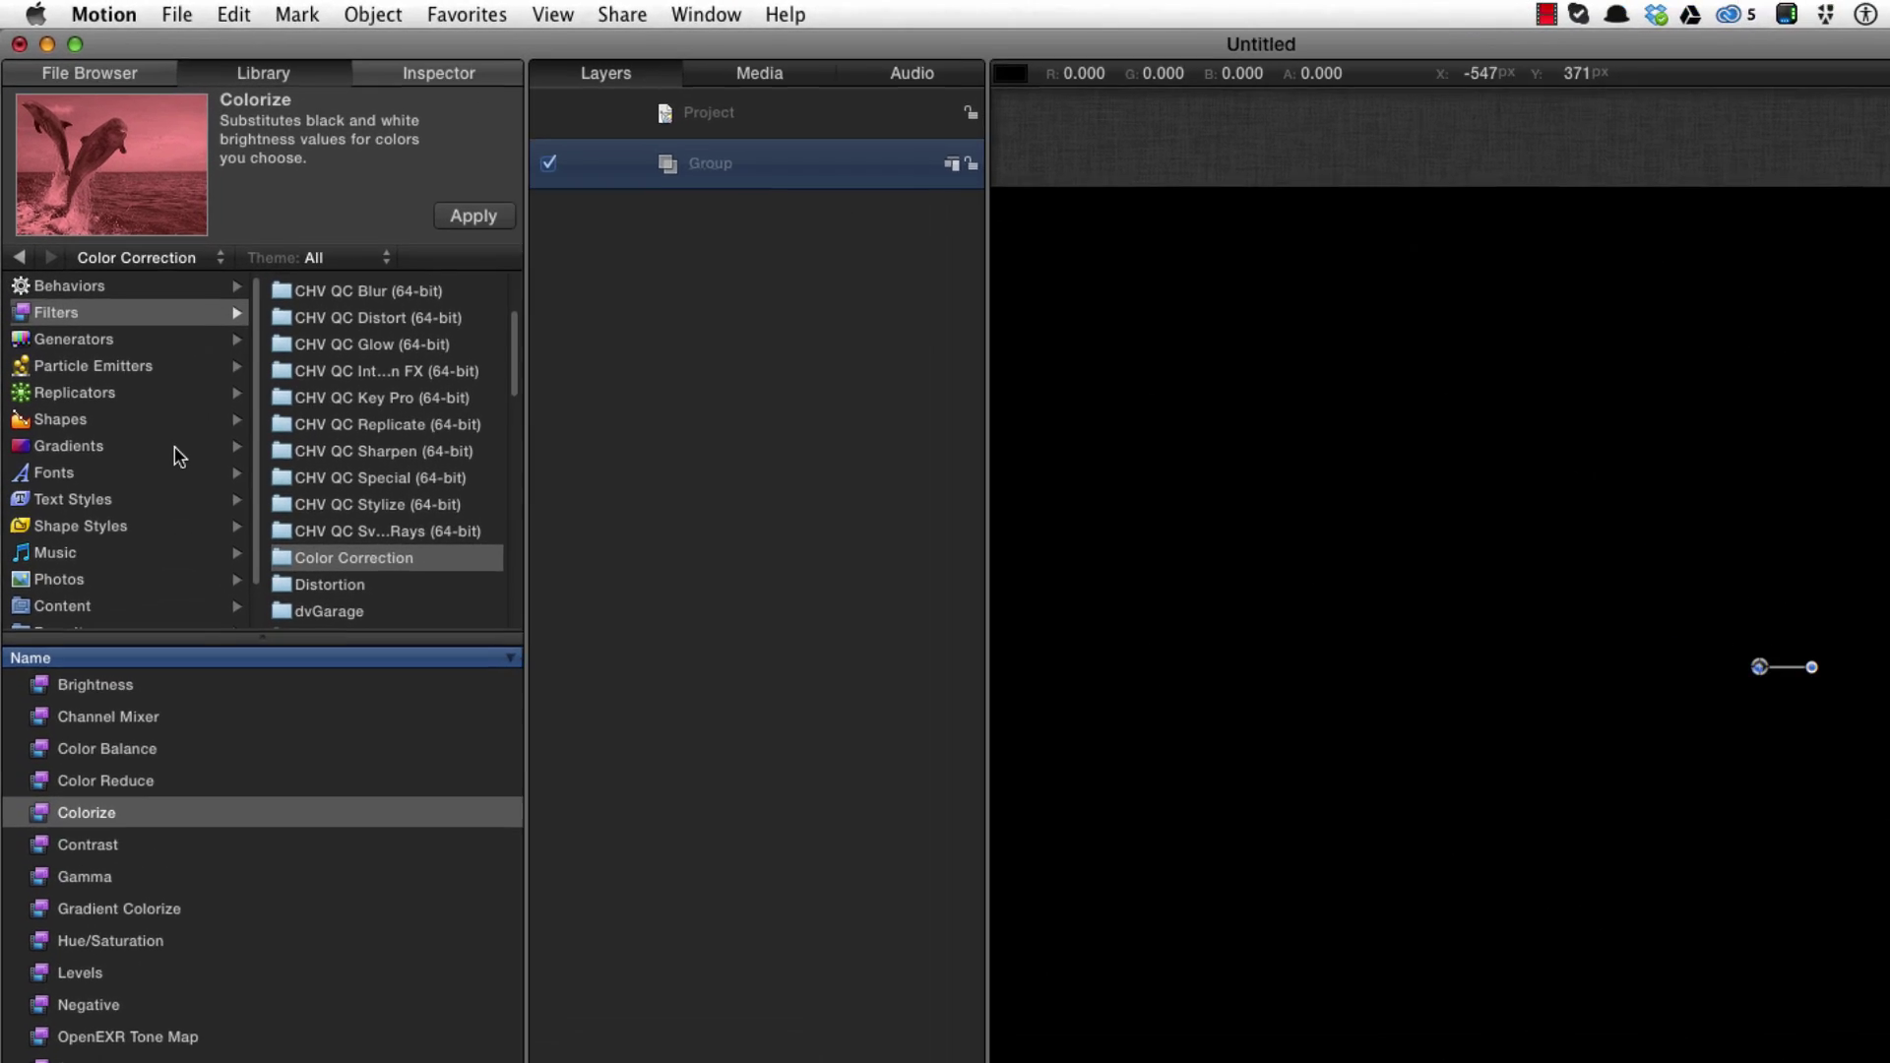
pyautogui.click(75, 347)
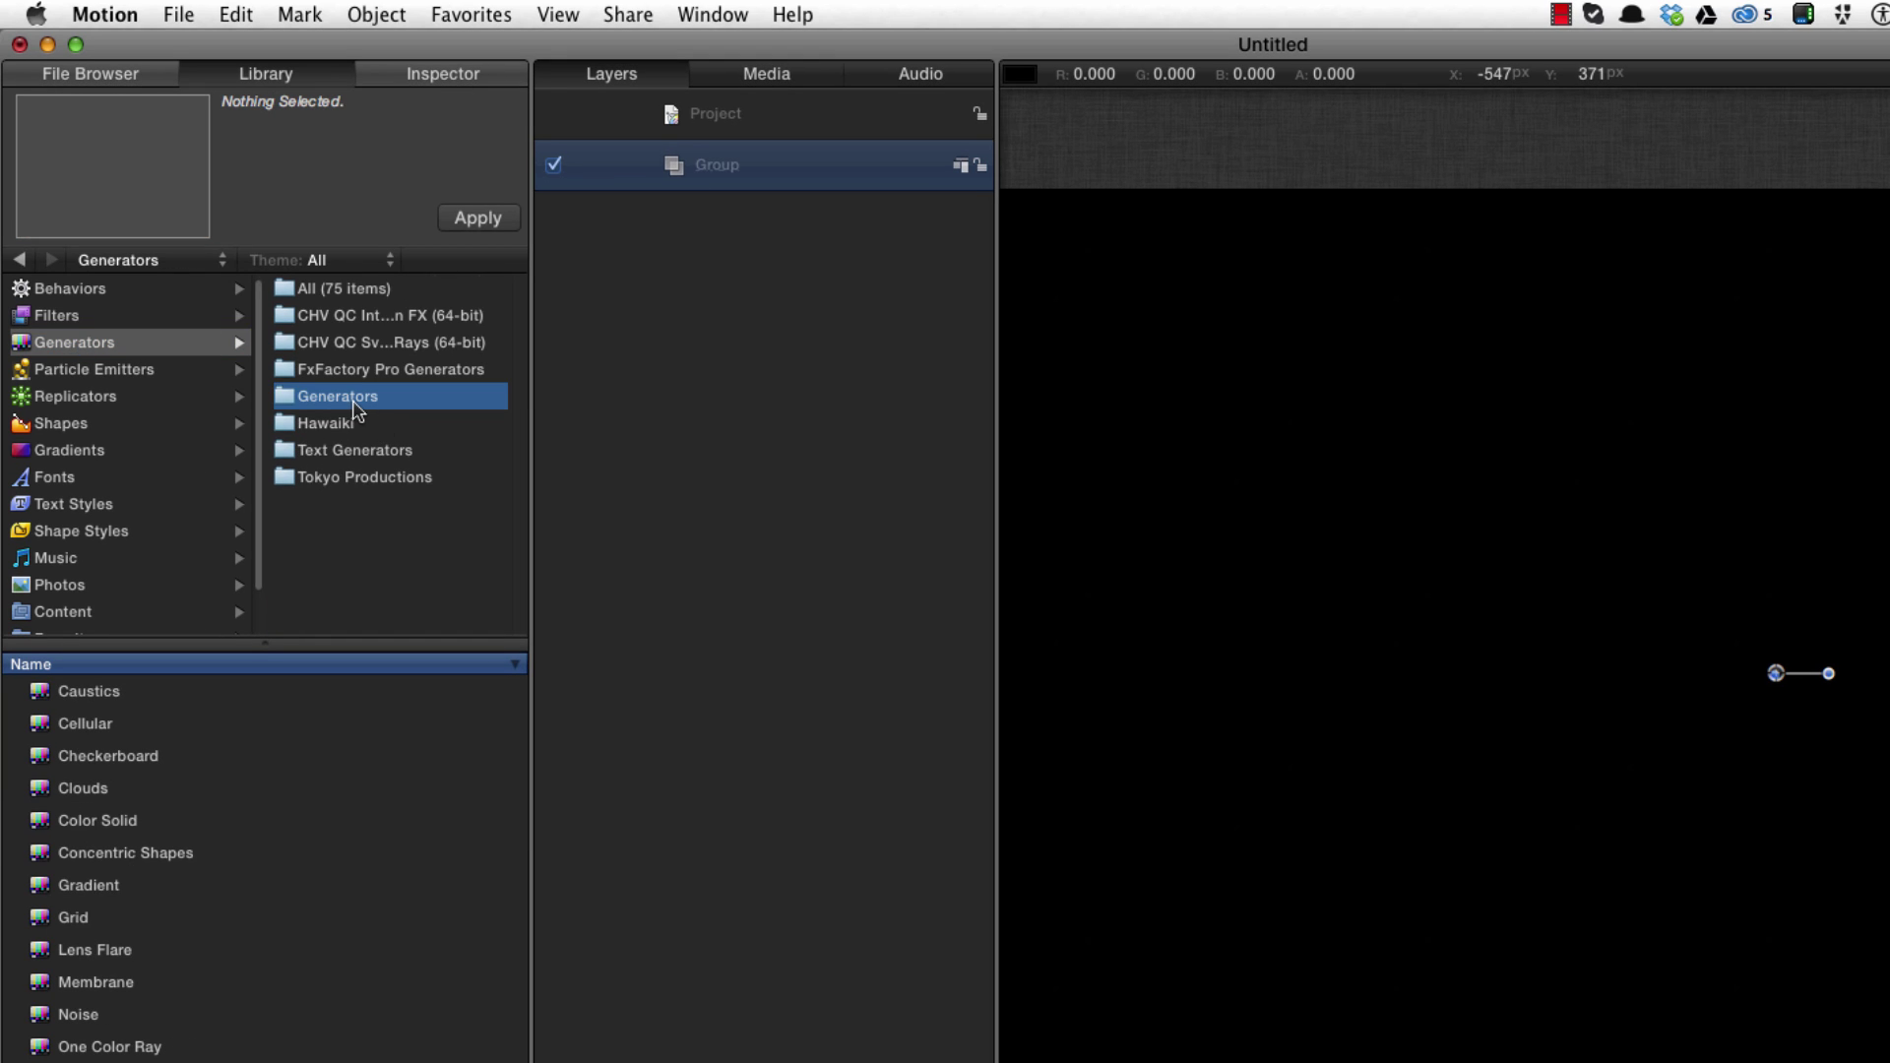
pyautogui.click(44, 825)
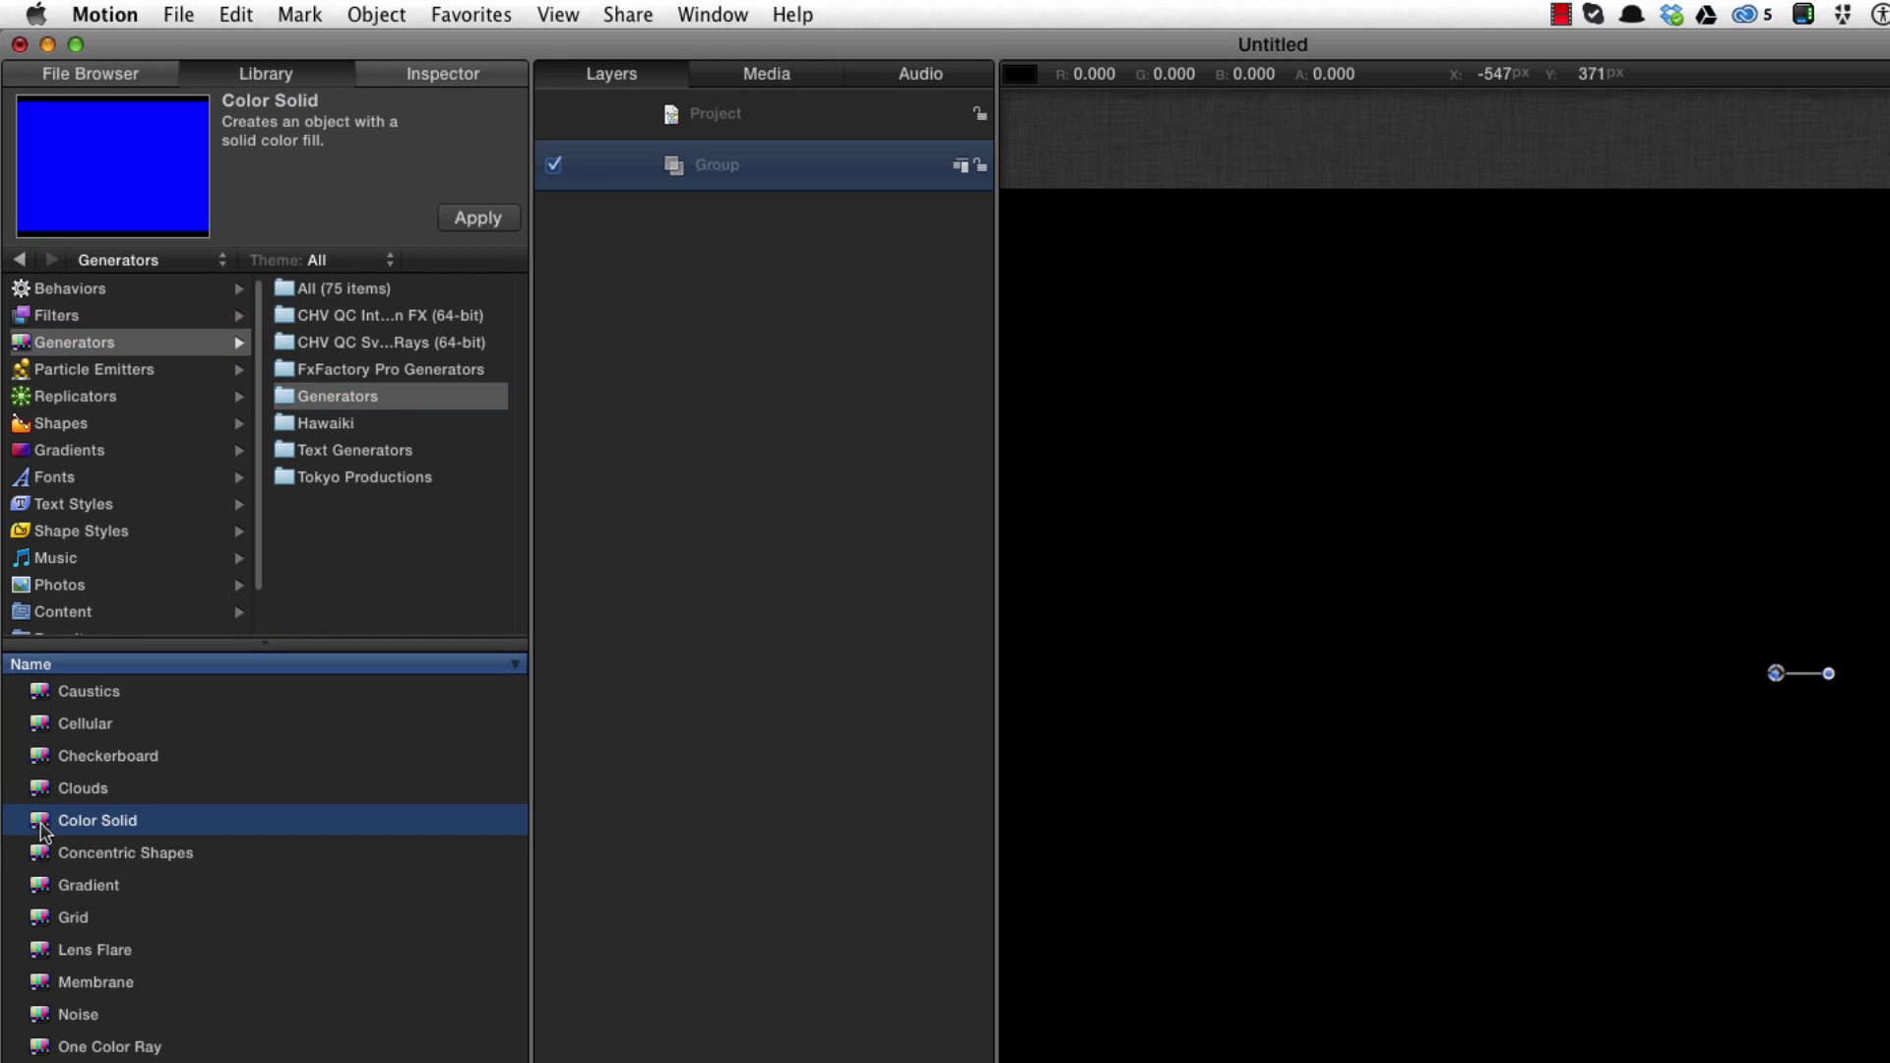
pyautogui.click(478, 219)
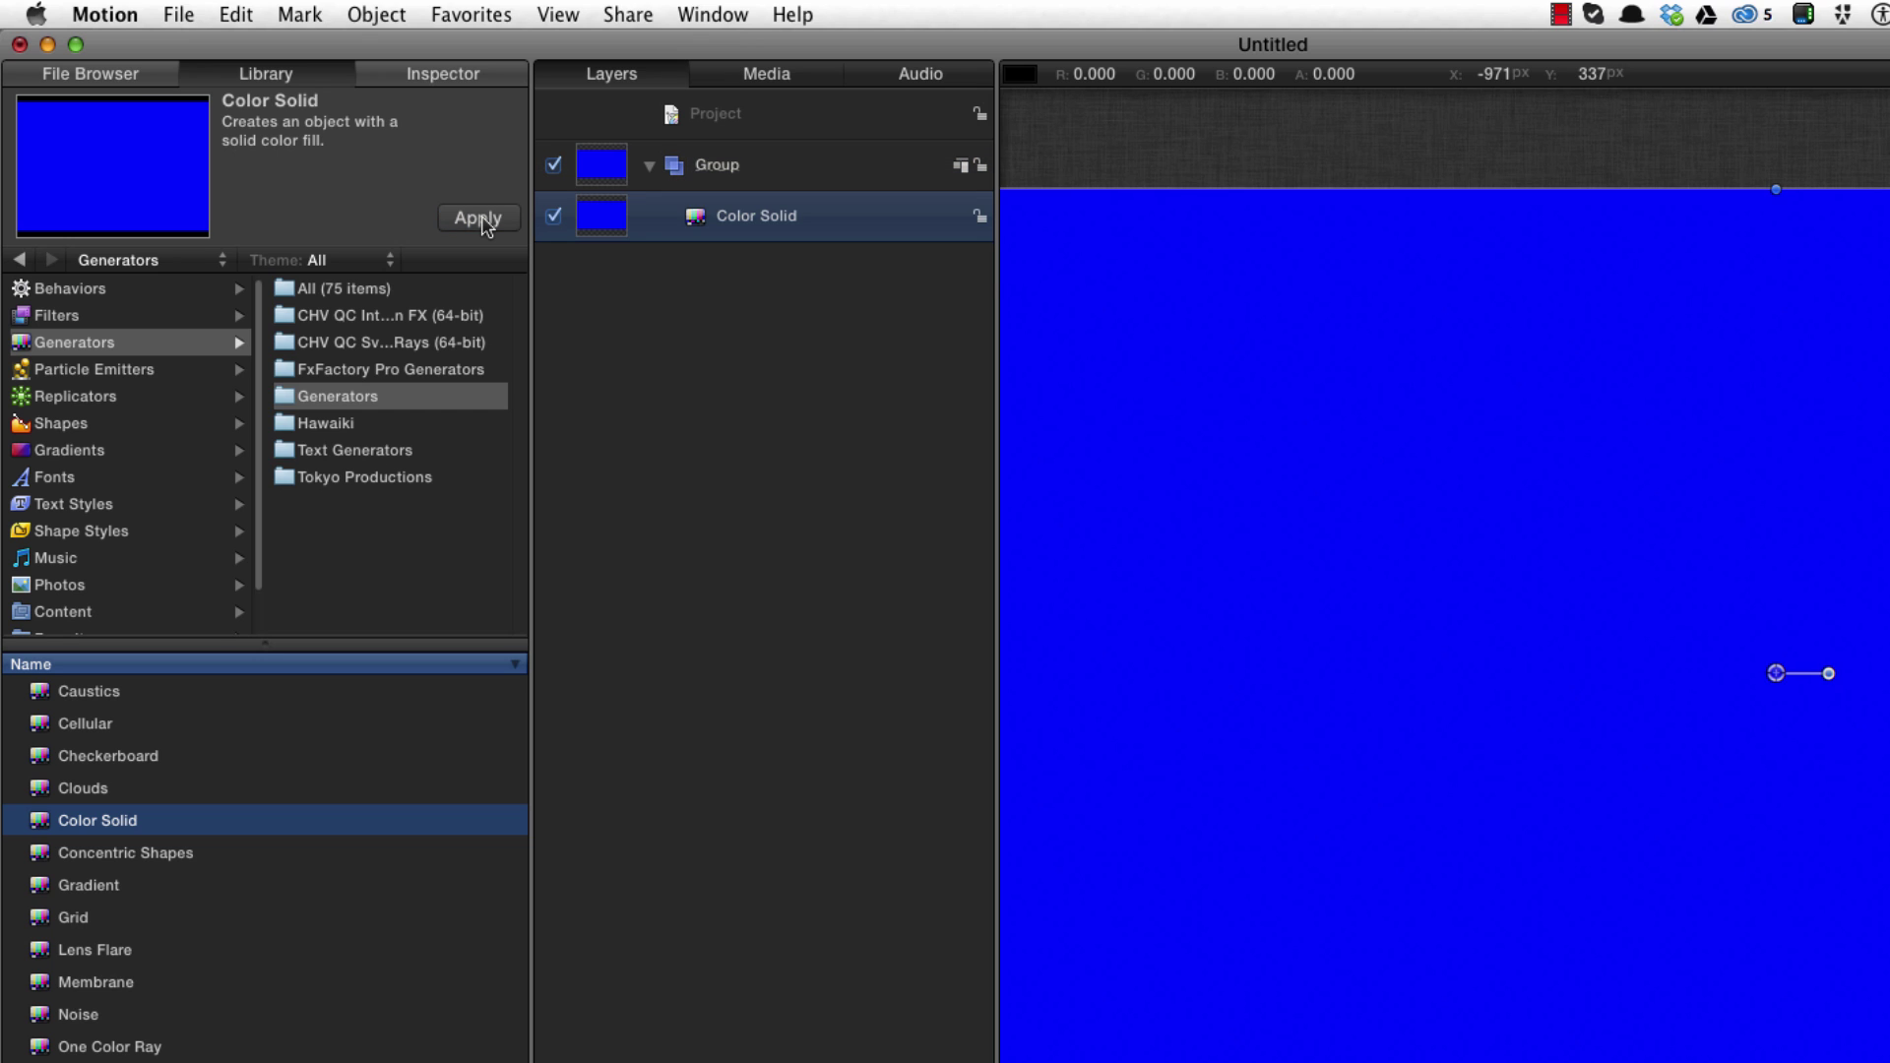
# Darken the Color Solid by setting the blue channel of its color to 0.1.
pyautogui.press('super+3')
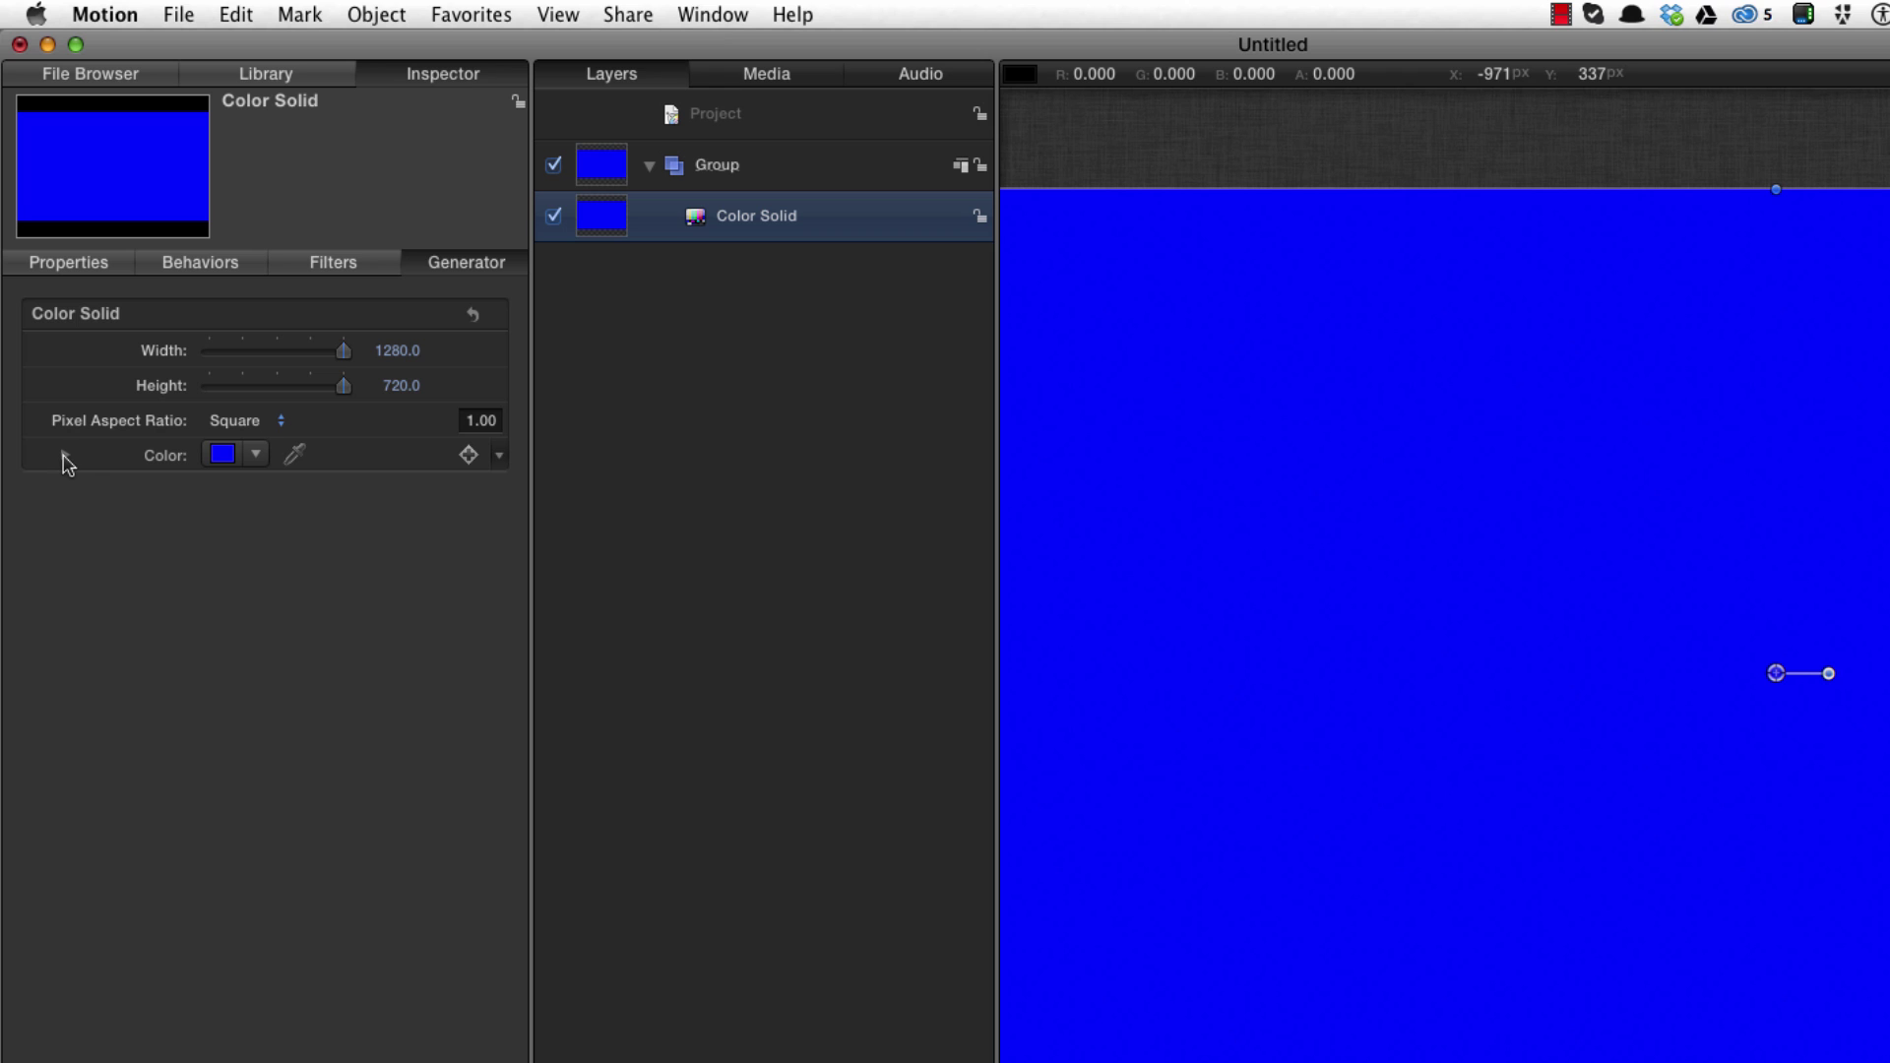
pyautogui.click(65, 457)
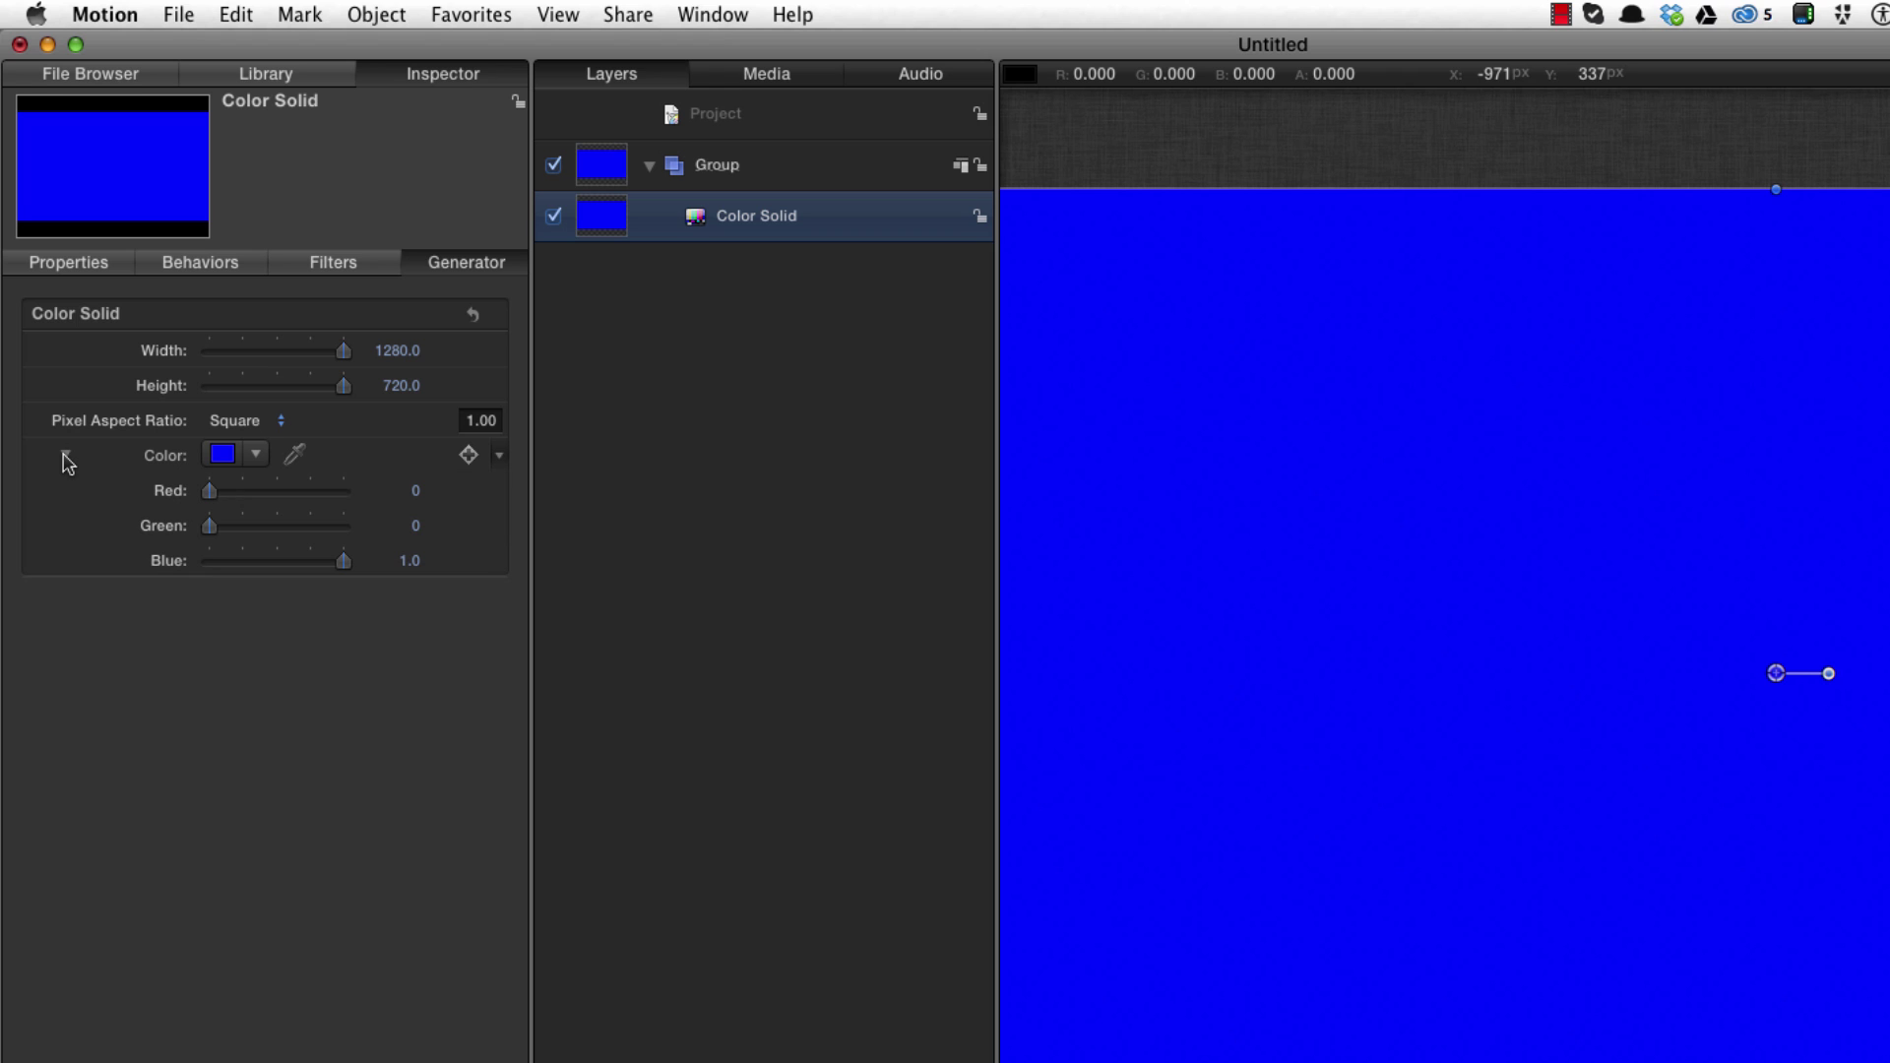
pyautogui.click(411, 561)
pyautogui.press('BackSpace')
pyautogui.press('Return')
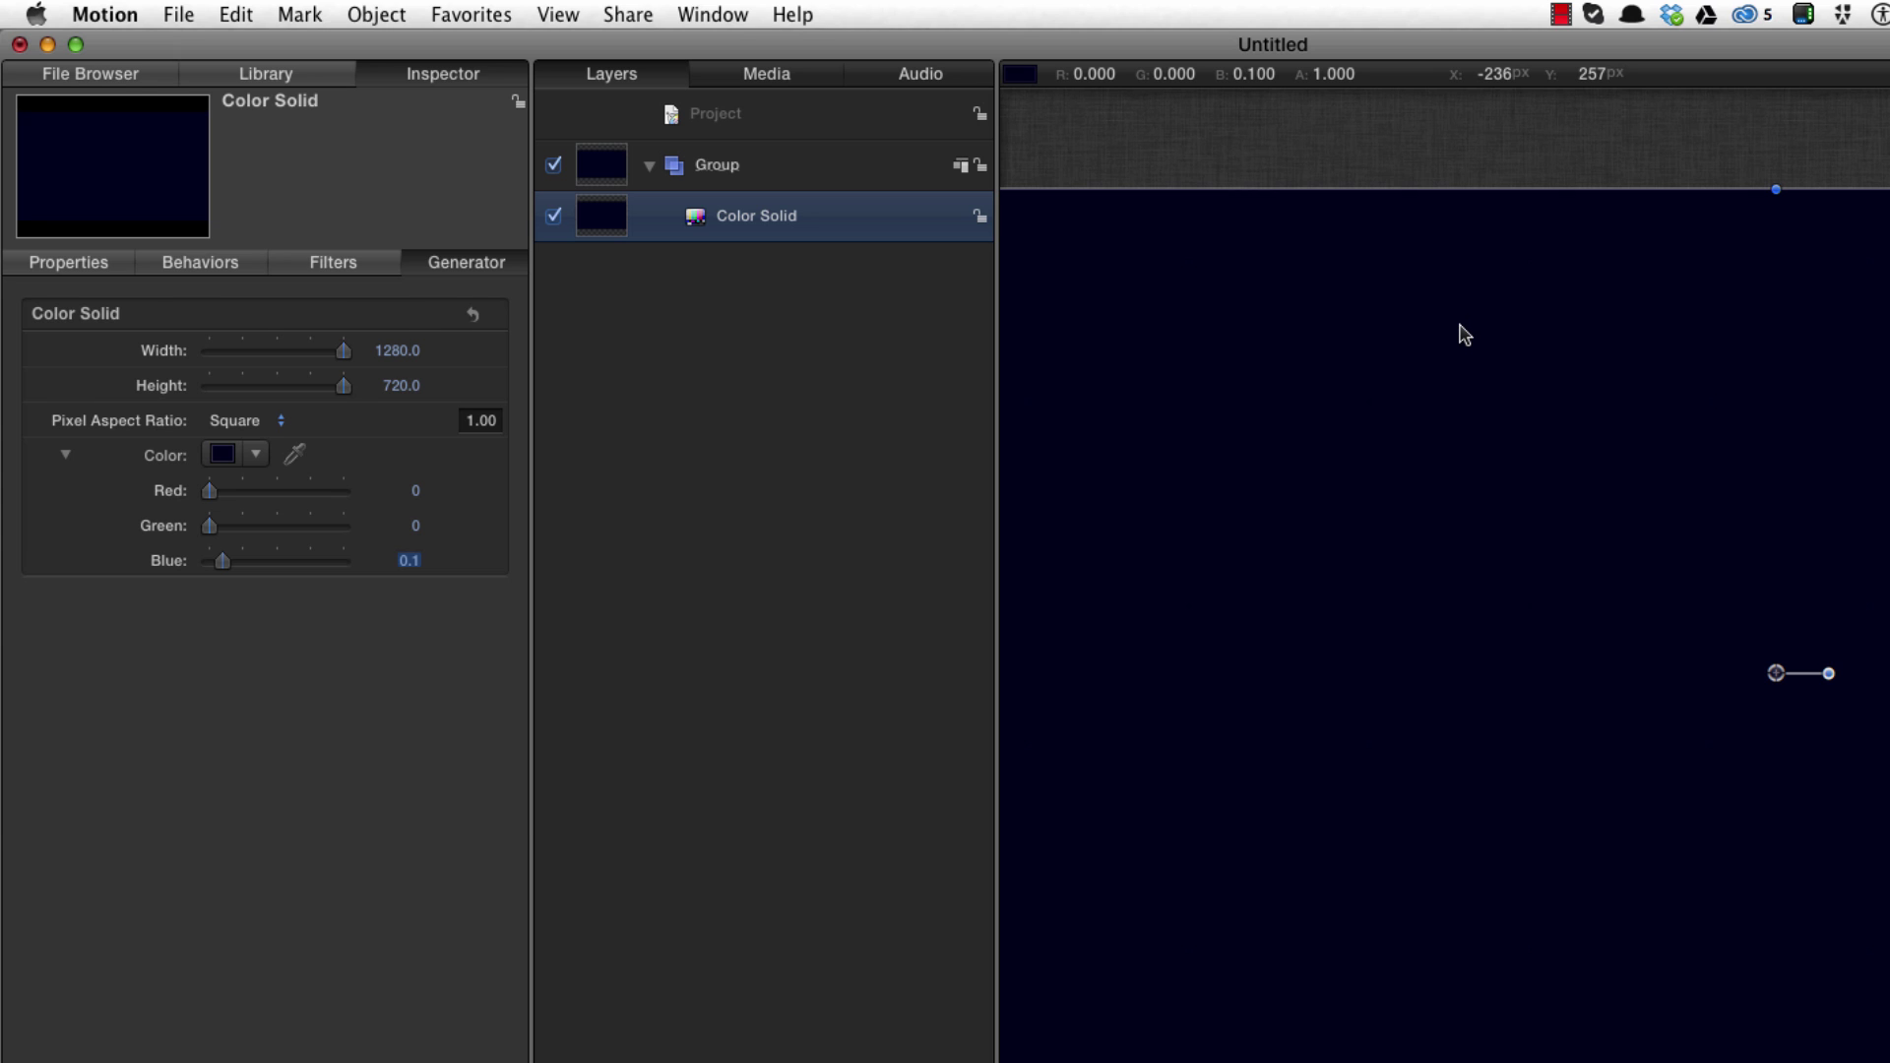
# Add a Star generator from the library above the Color Solid.
pyautogui.press('super+2')
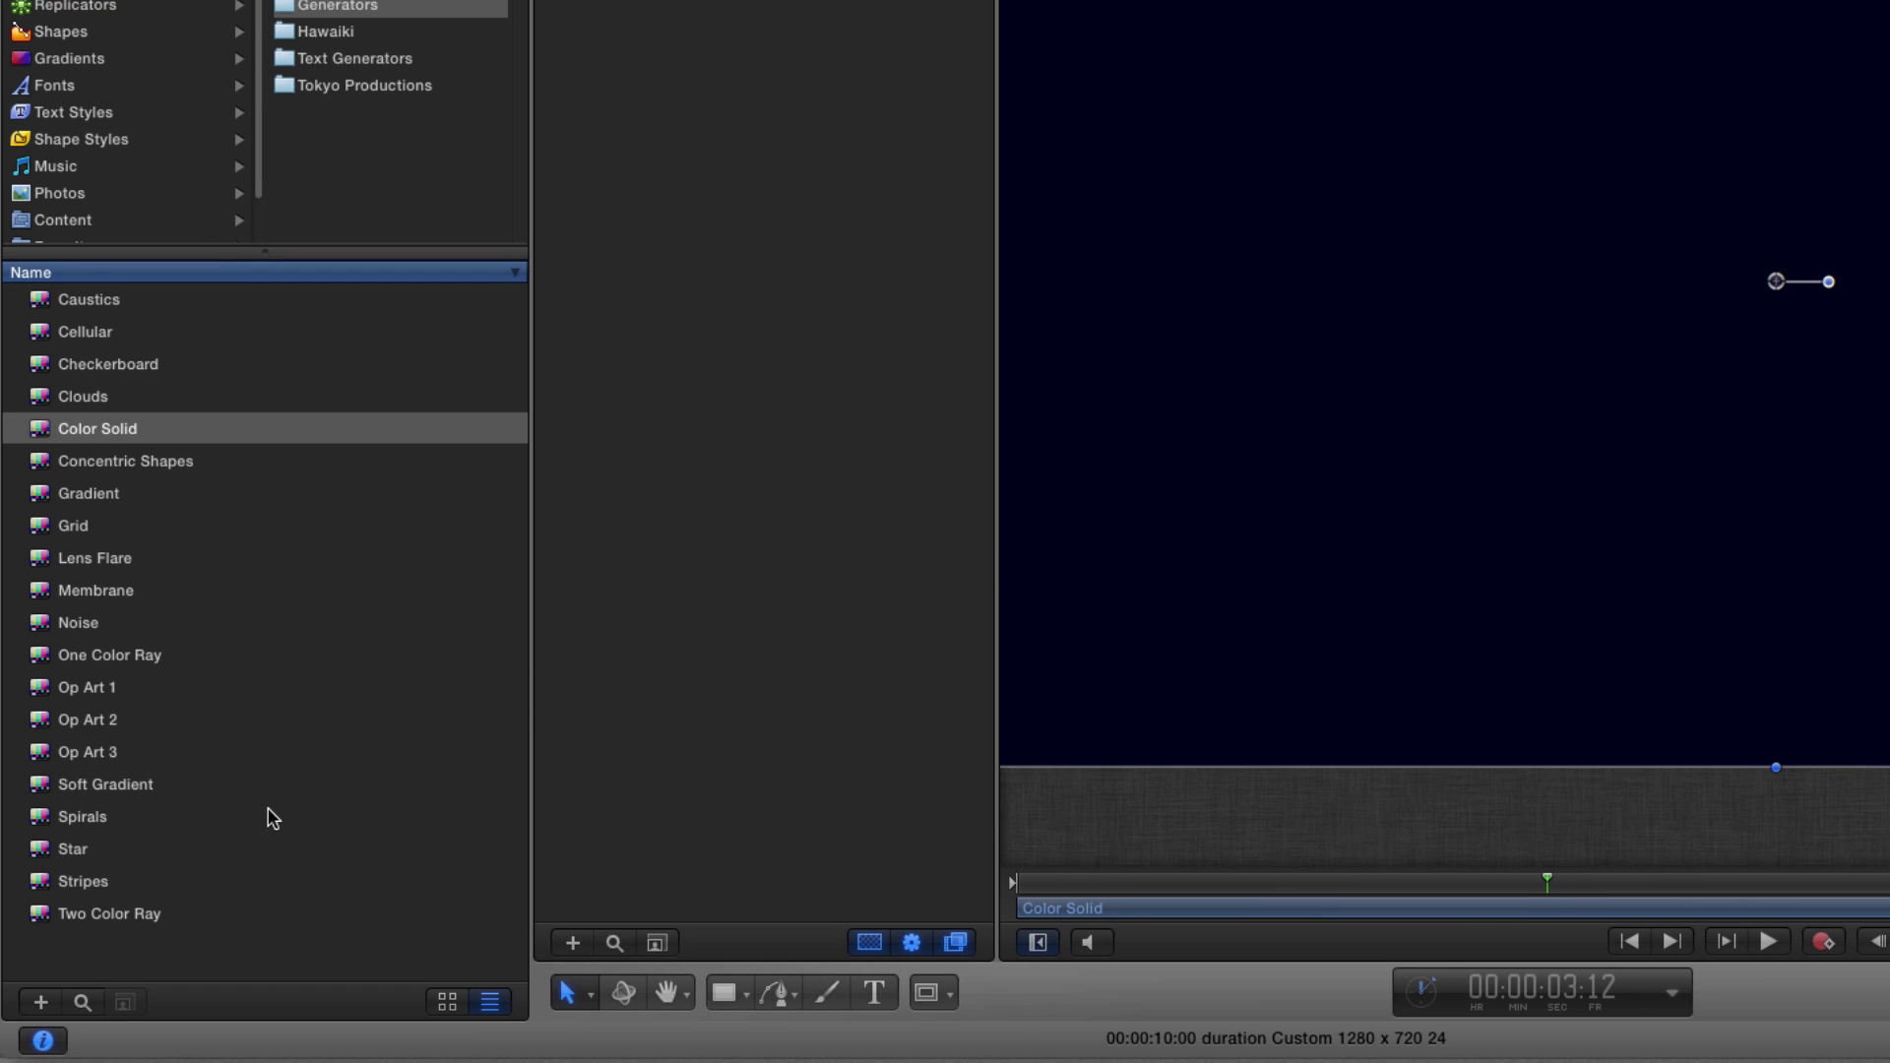
pyautogui.click(59, 851)
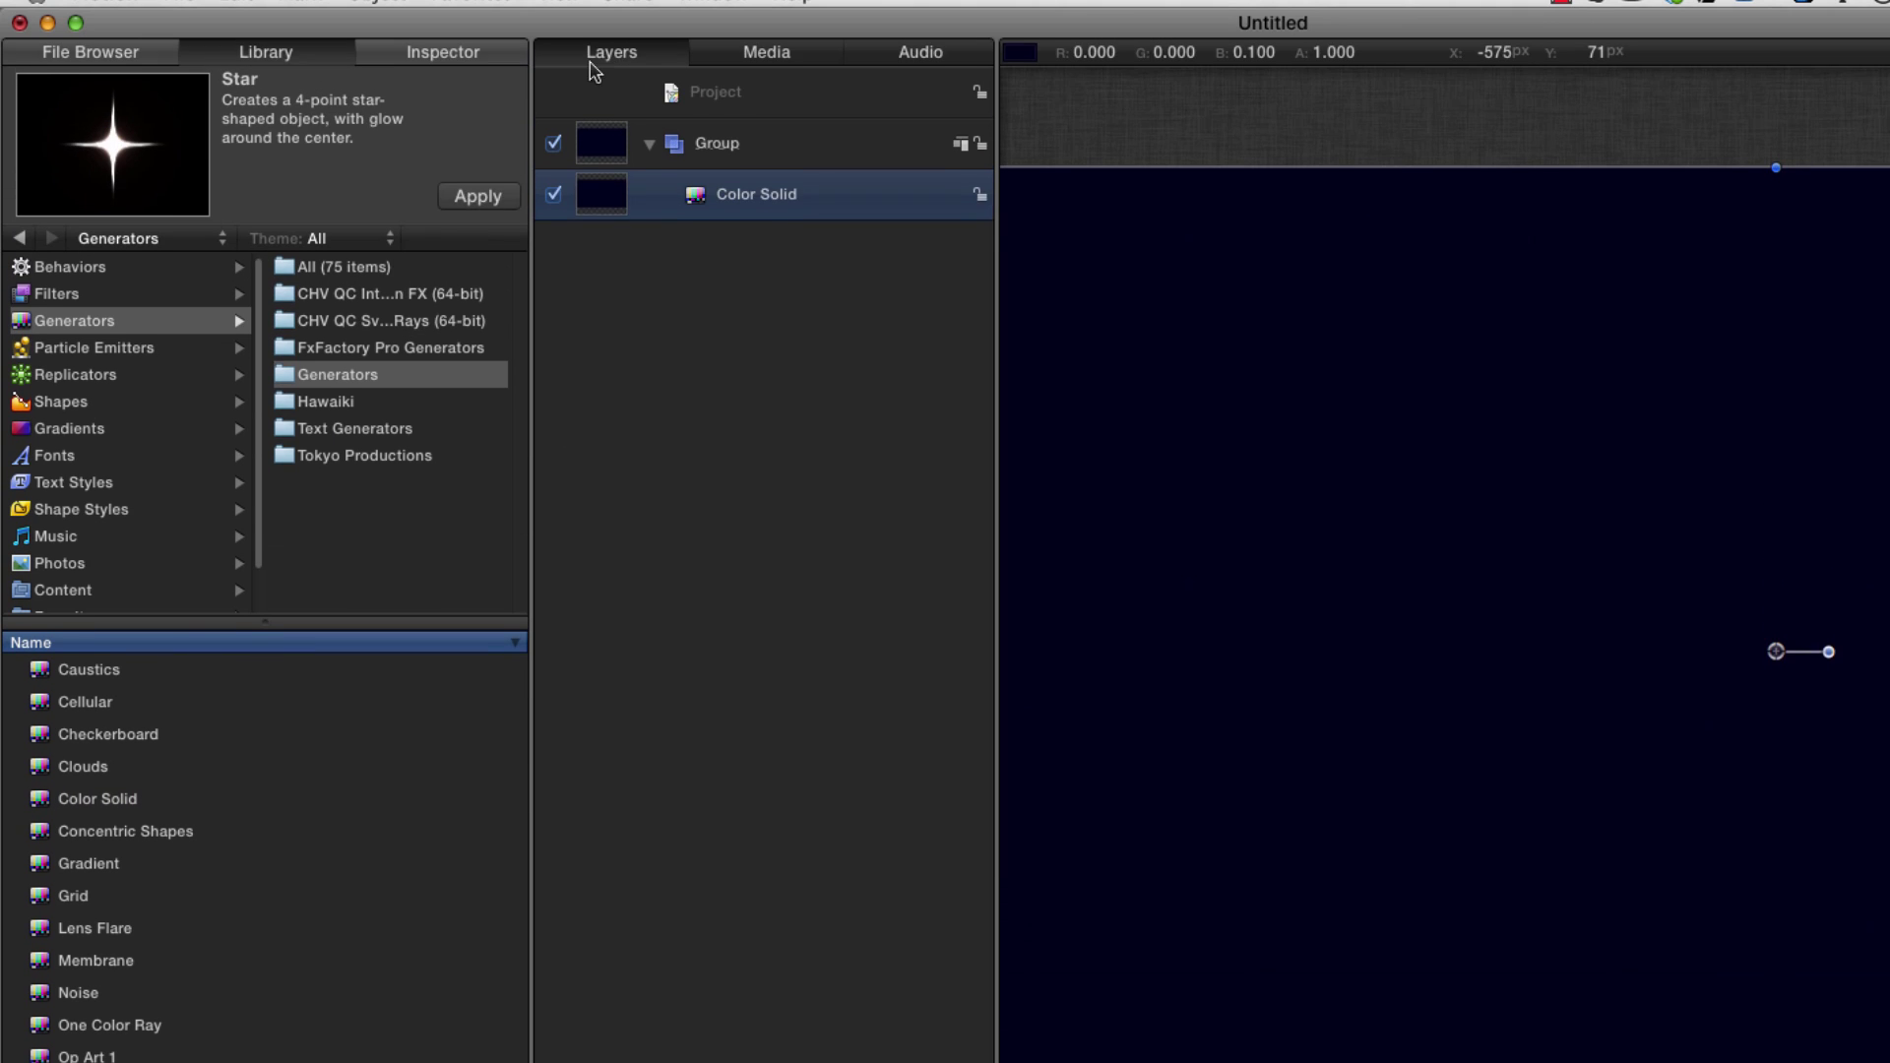
pyautogui.click(480, 221)
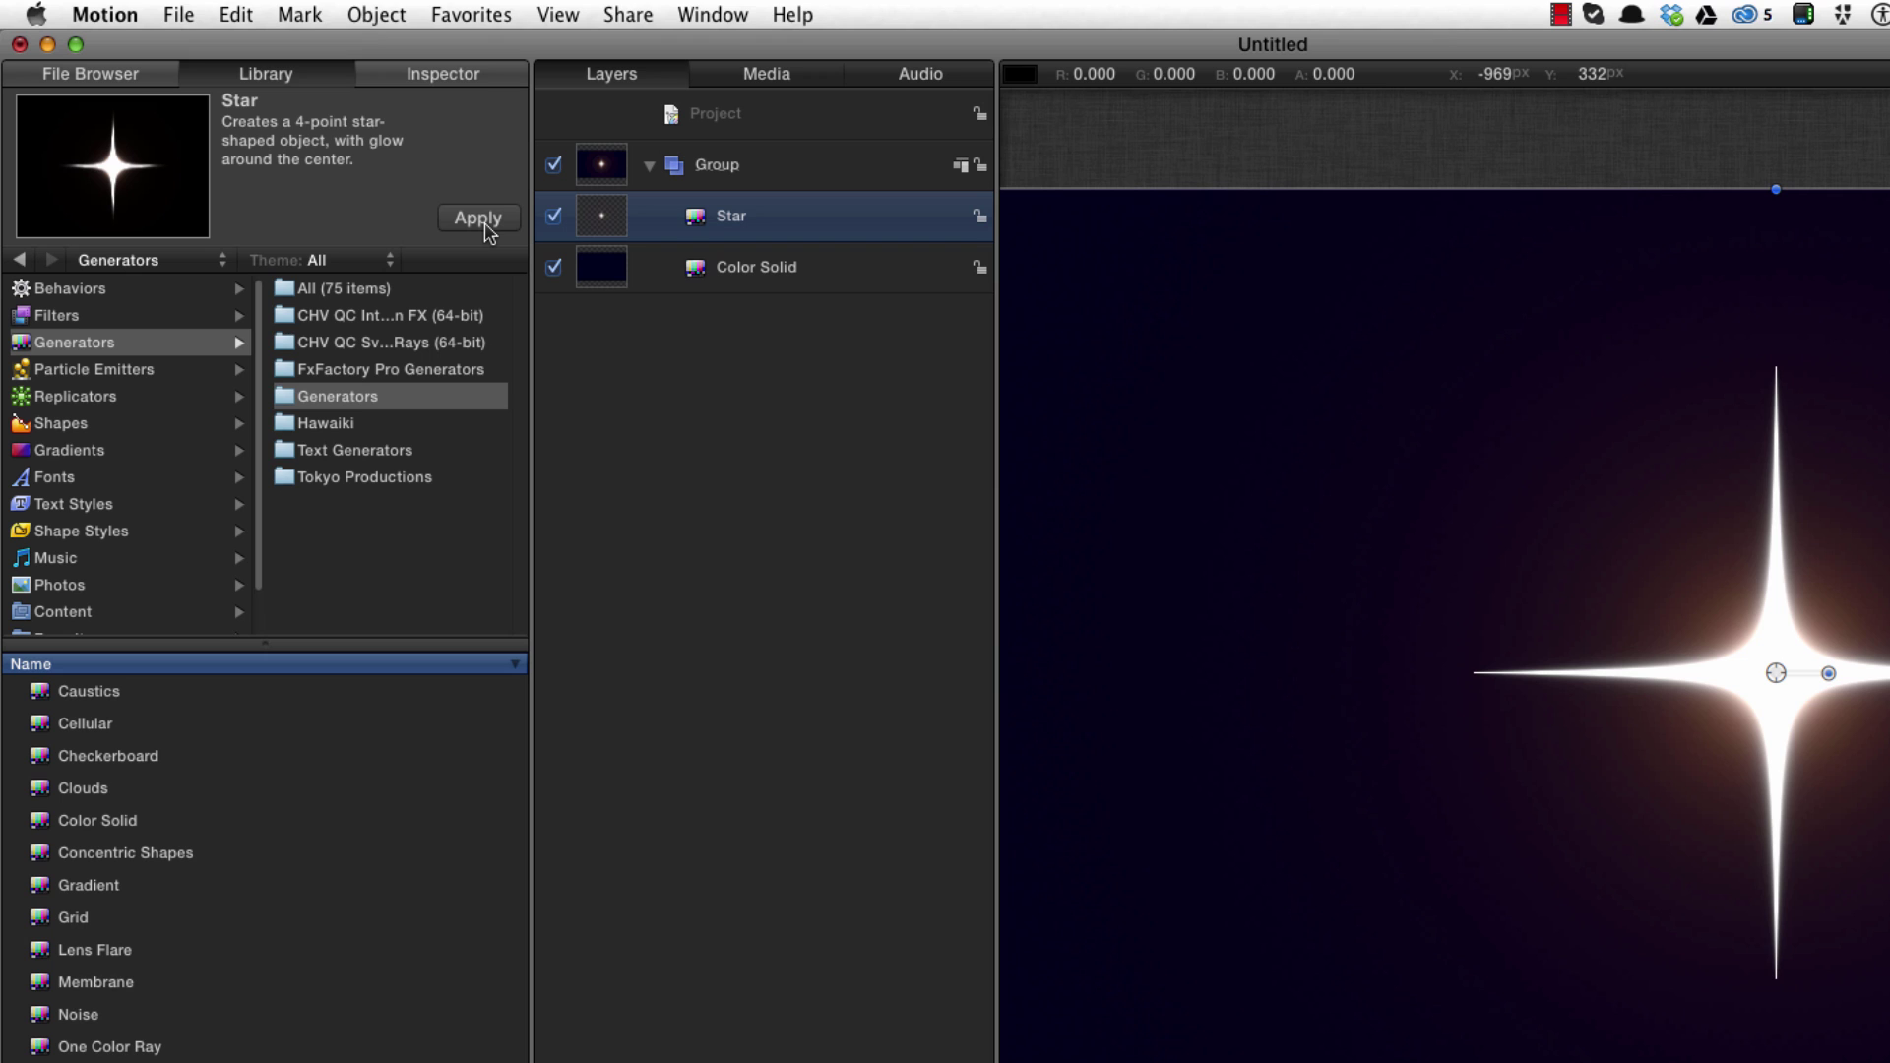
# Set the Star generator's radius to 40.
pyautogui.press('super+3')
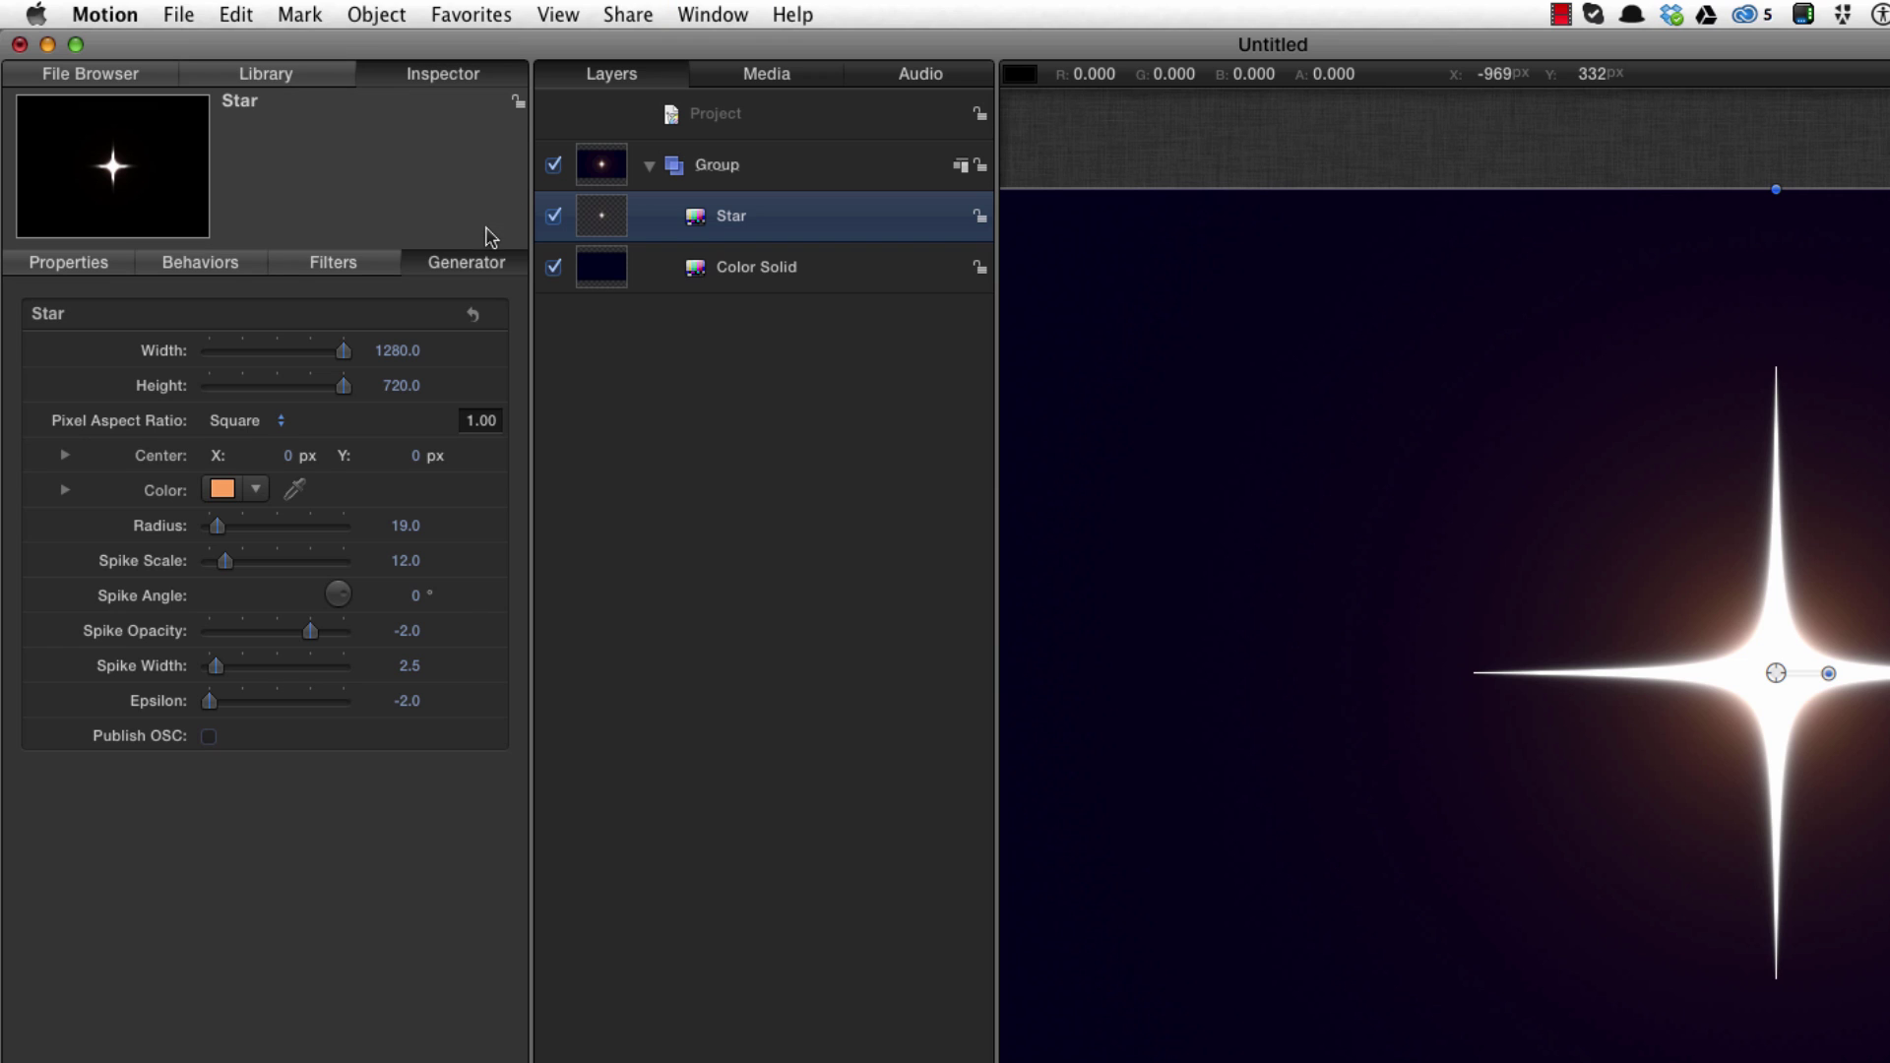
pyautogui.click(403, 528)
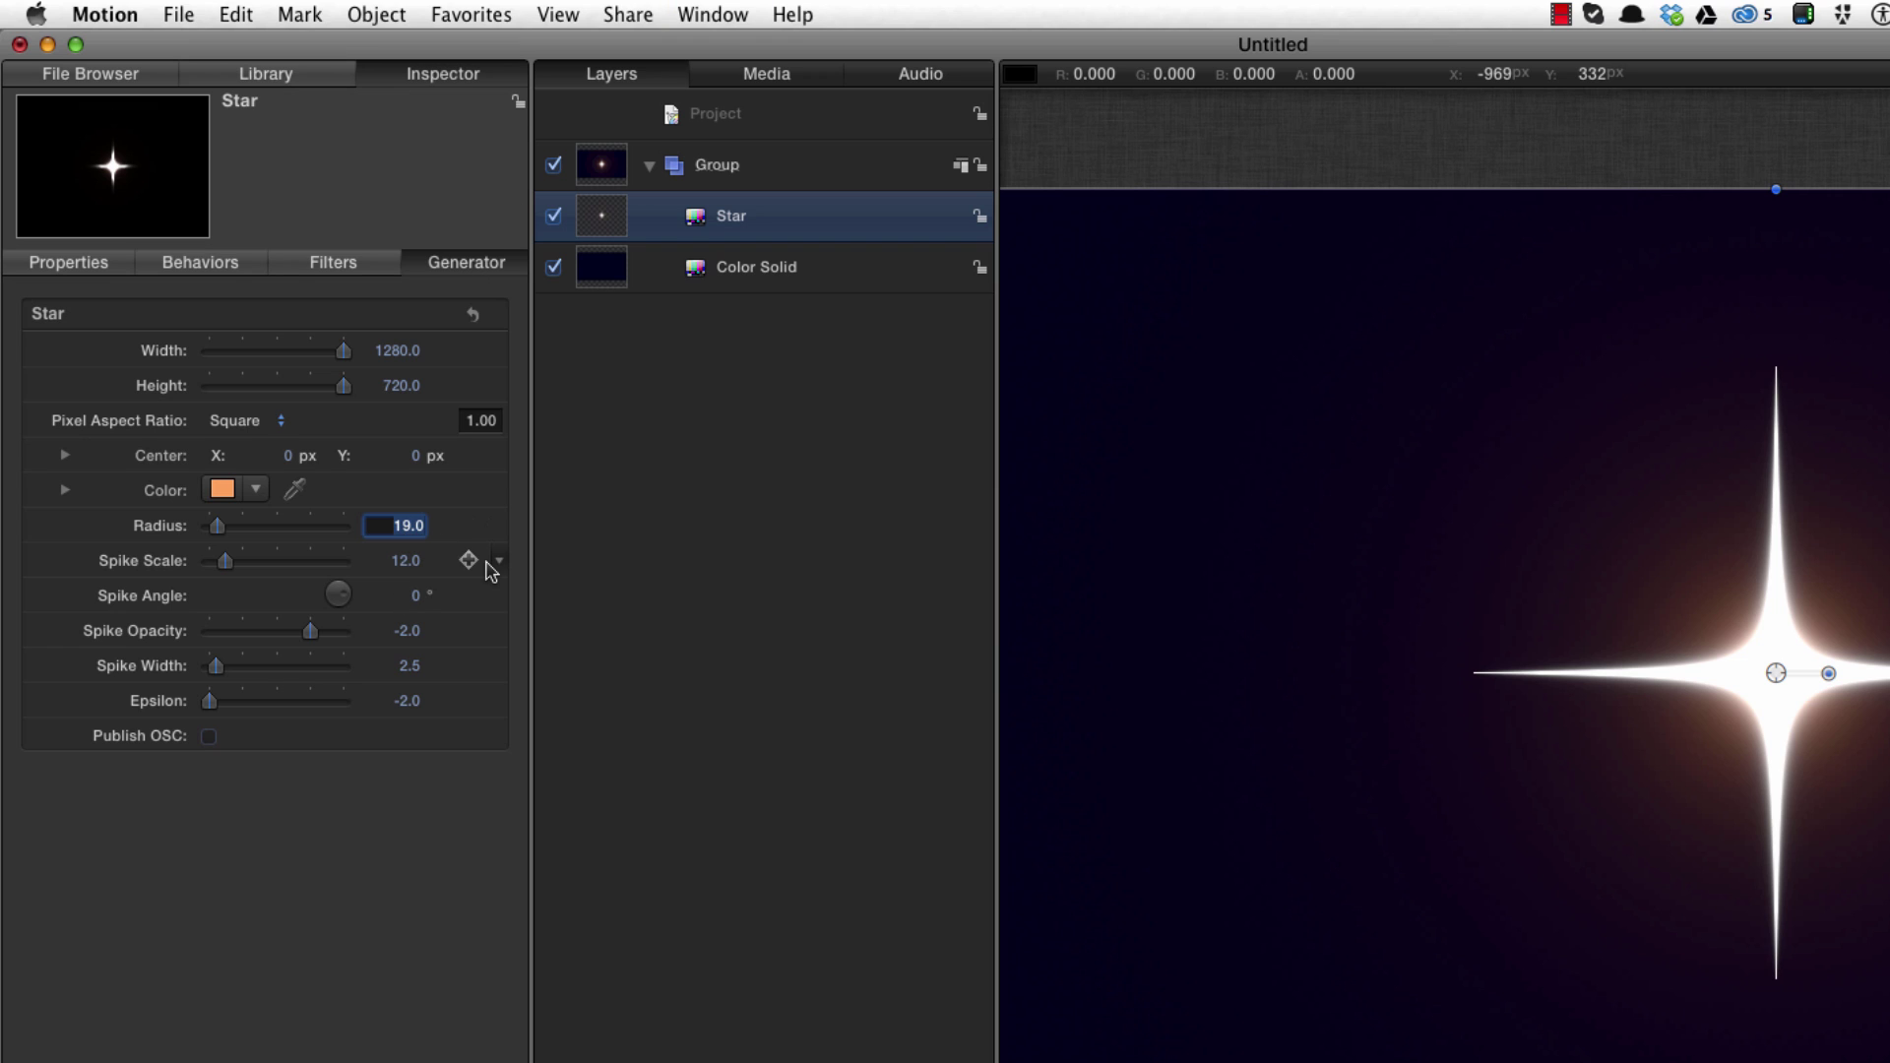
pyautogui.write('40')
pyautogui.press('Return')
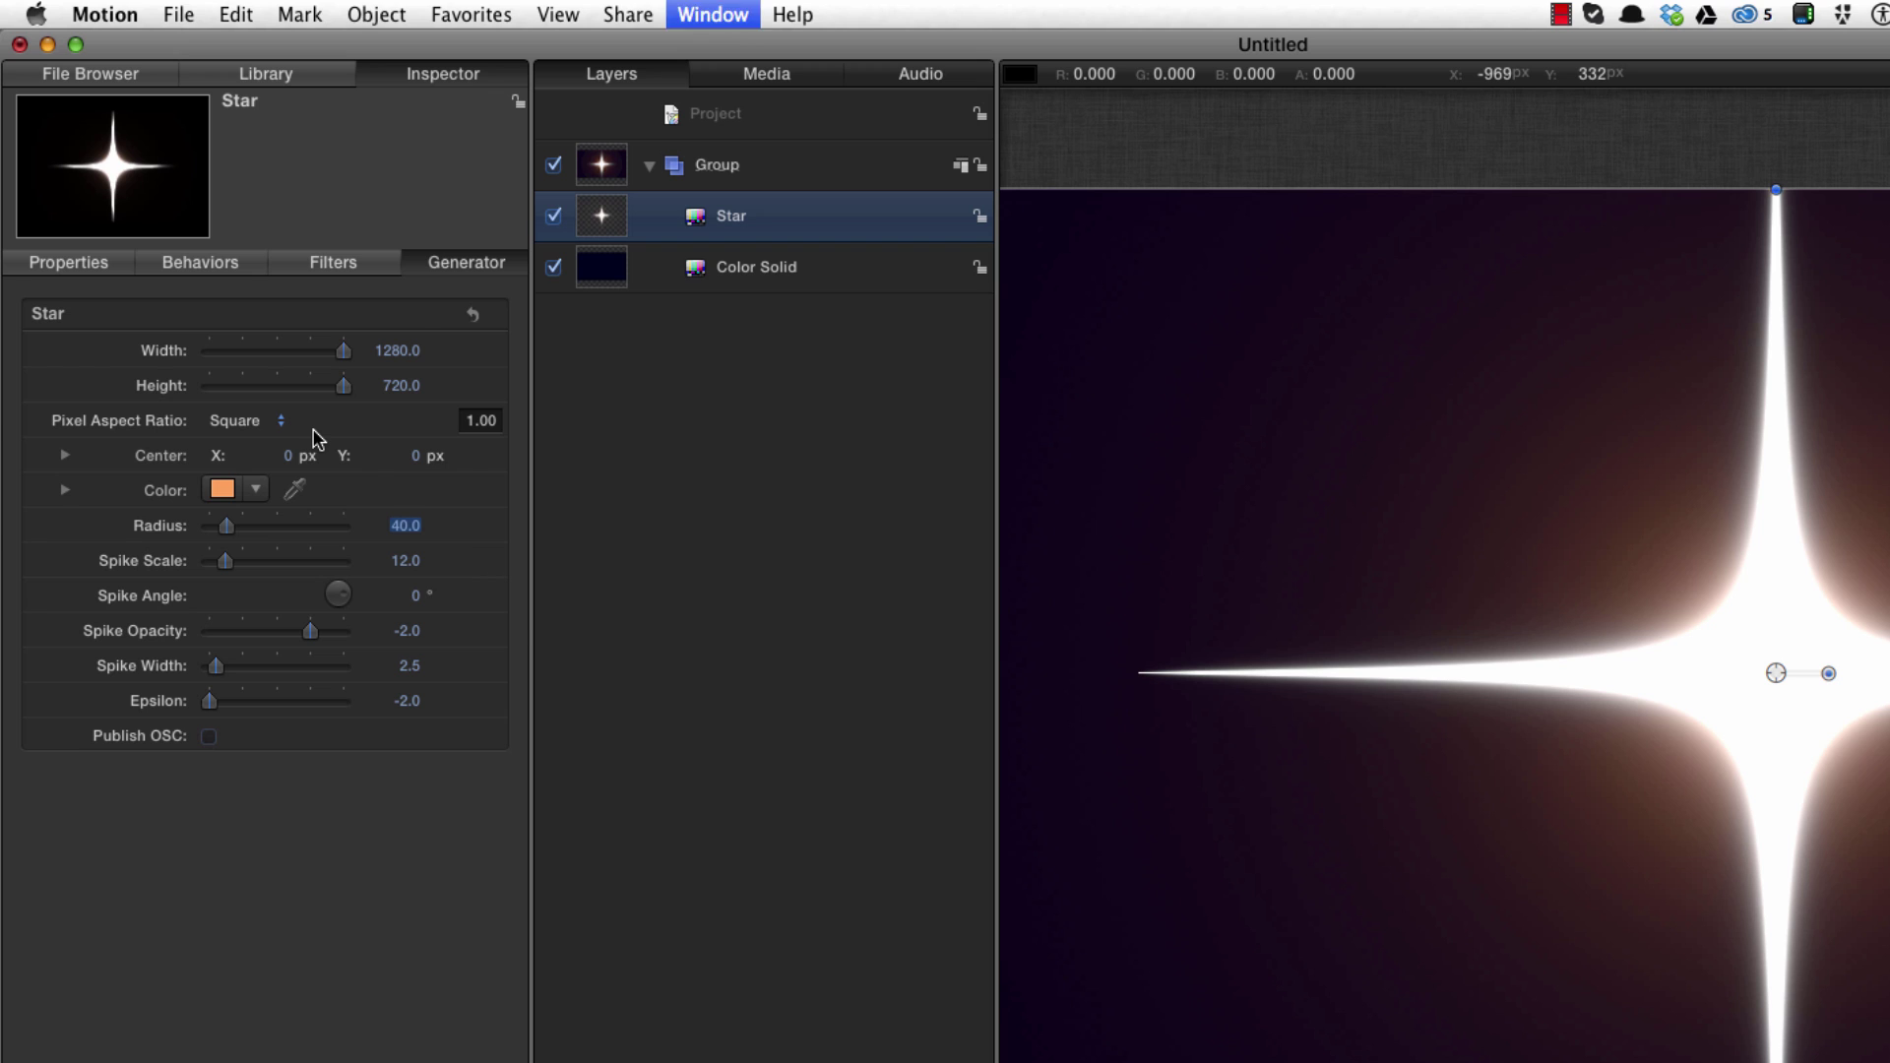
# Apply the Twirl and Underwater distortion filters to the Star layer.
pyautogui.press('super+2')
pyautogui.click(56, 315)
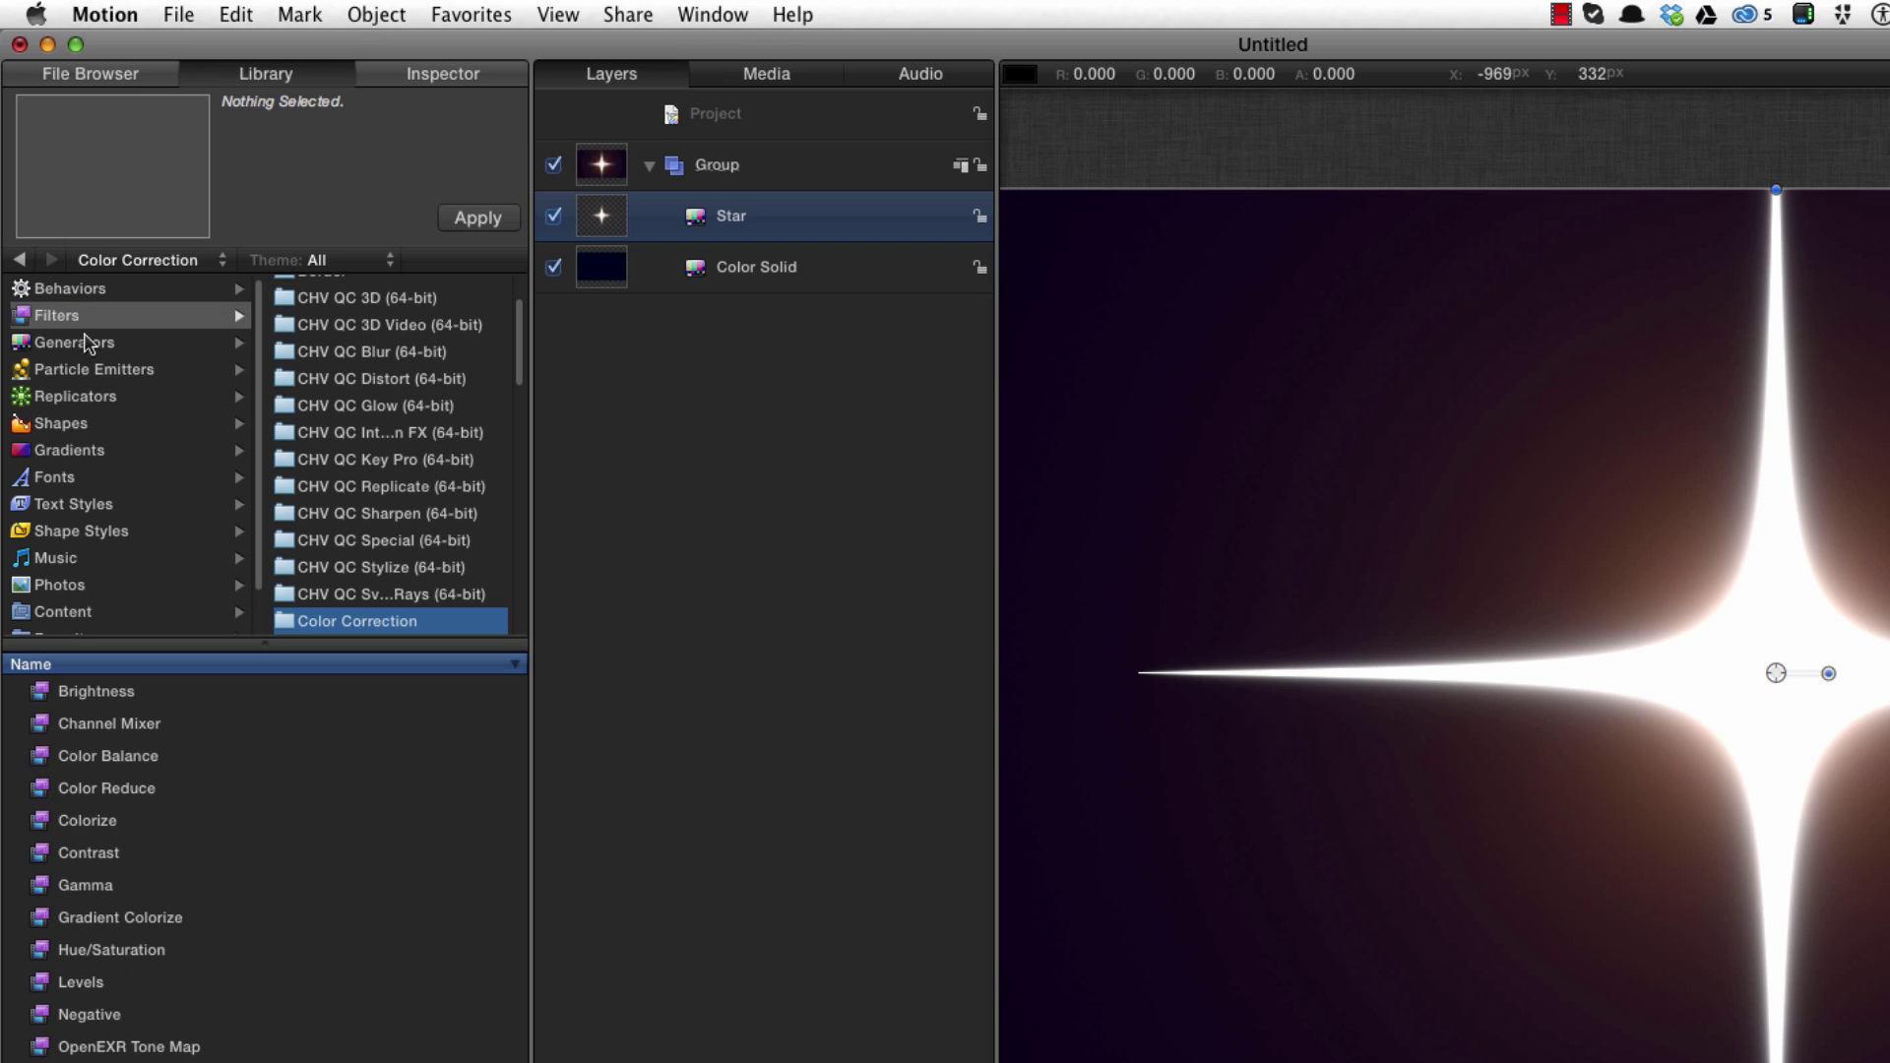
pyautogui.scroll(-3, 404, 579)
pyautogui.scroll(-2, 404, 579)
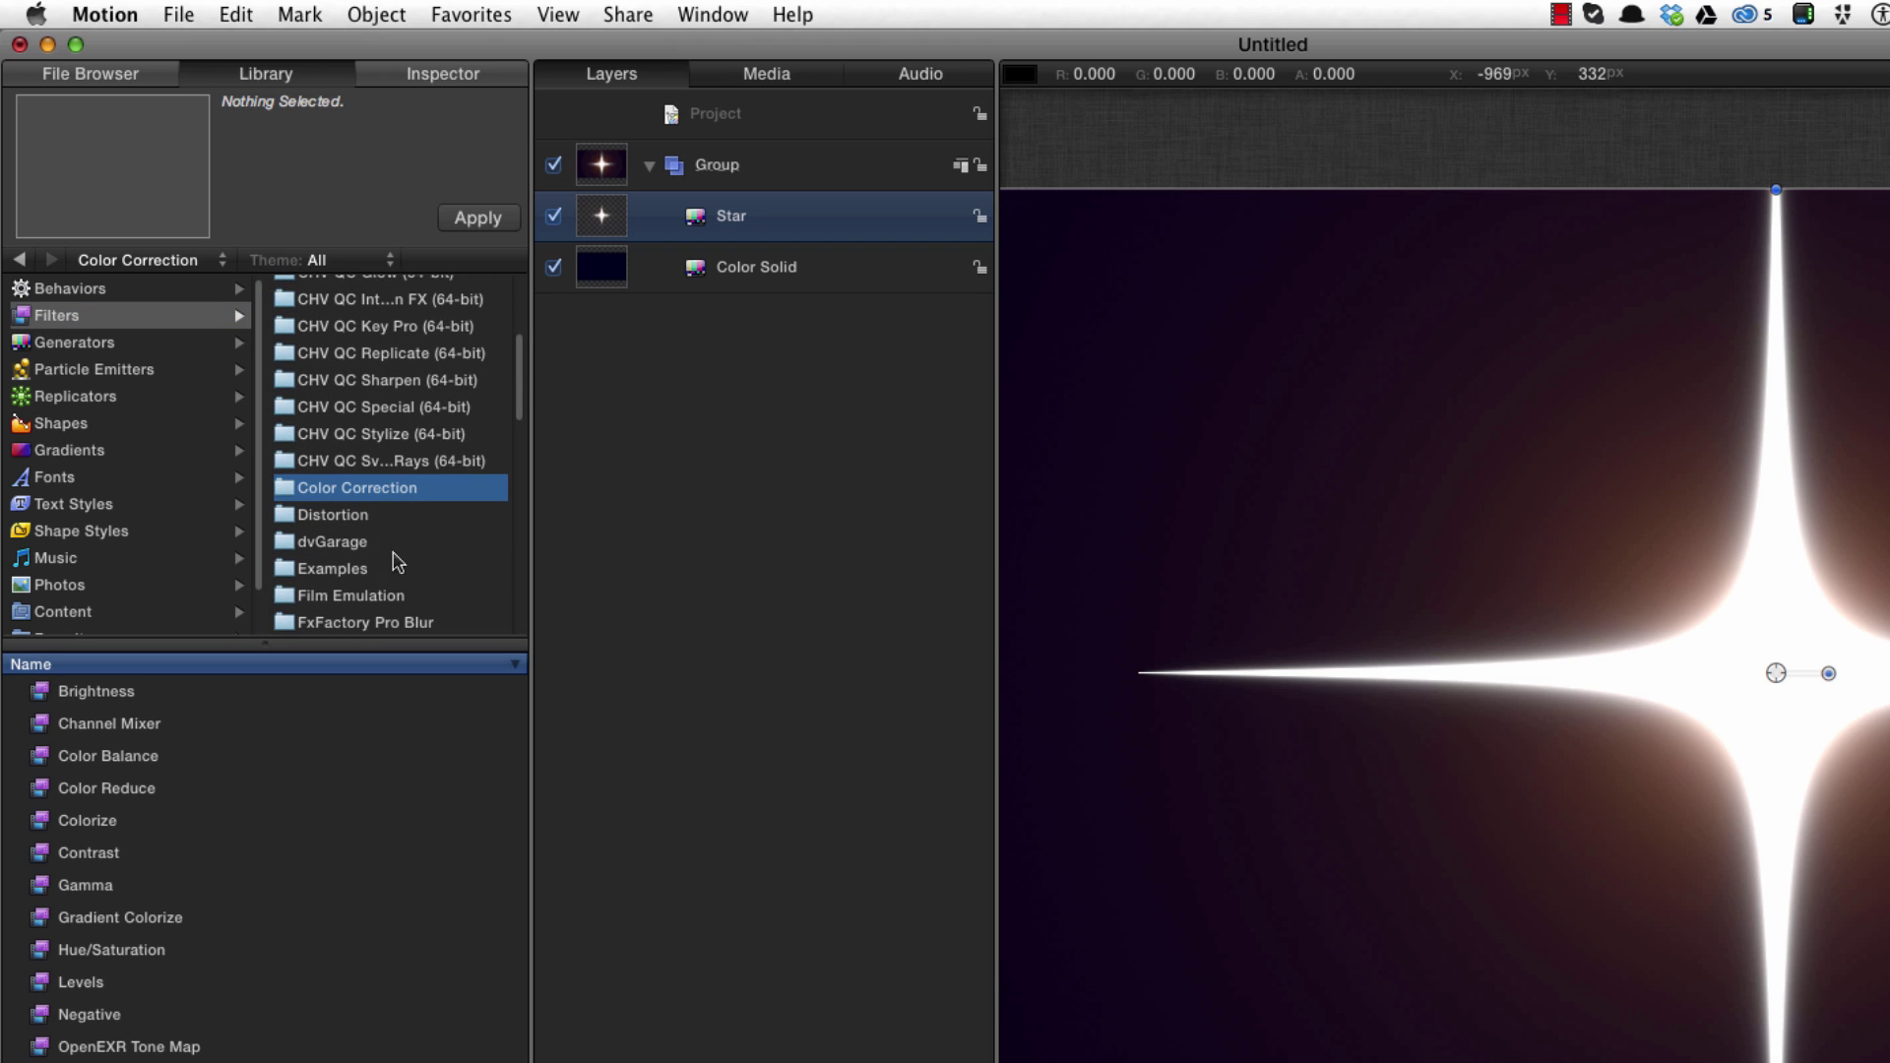
pyautogui.click(339, 517)
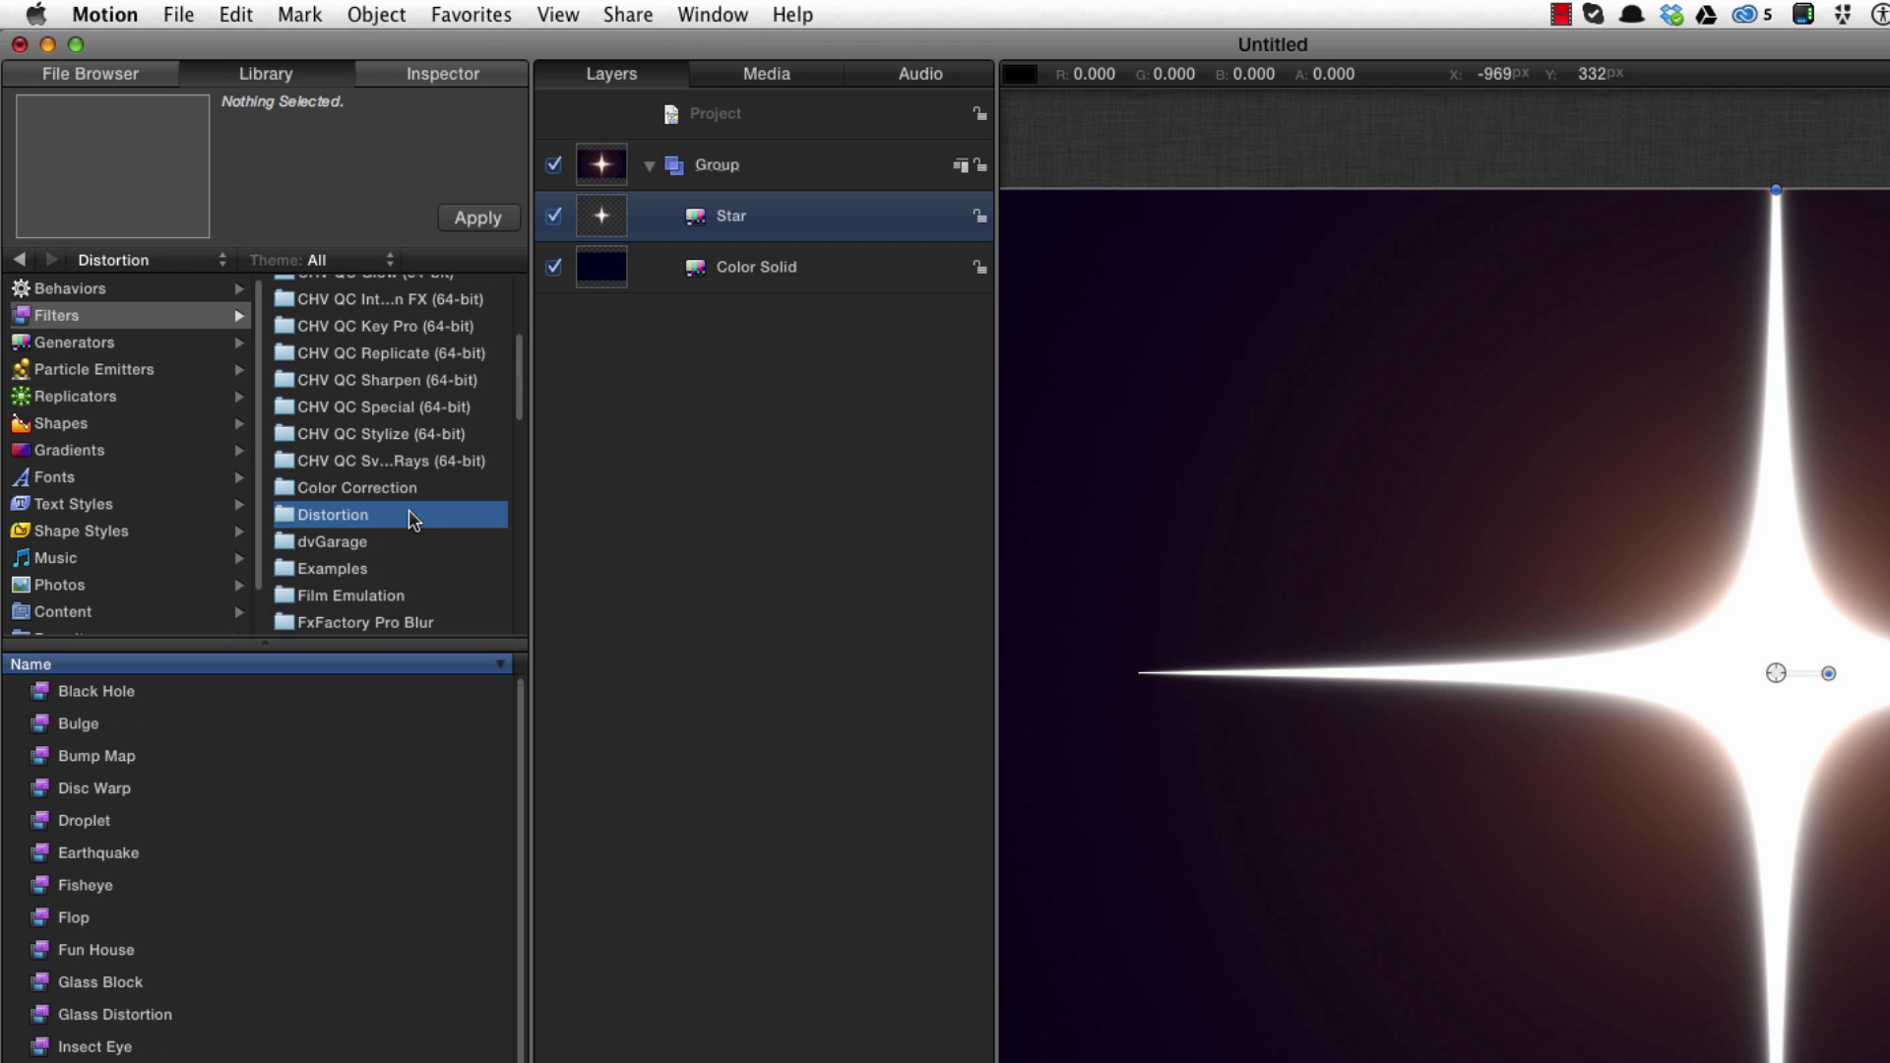
pyautogui.scroll(-3, 522, 755)
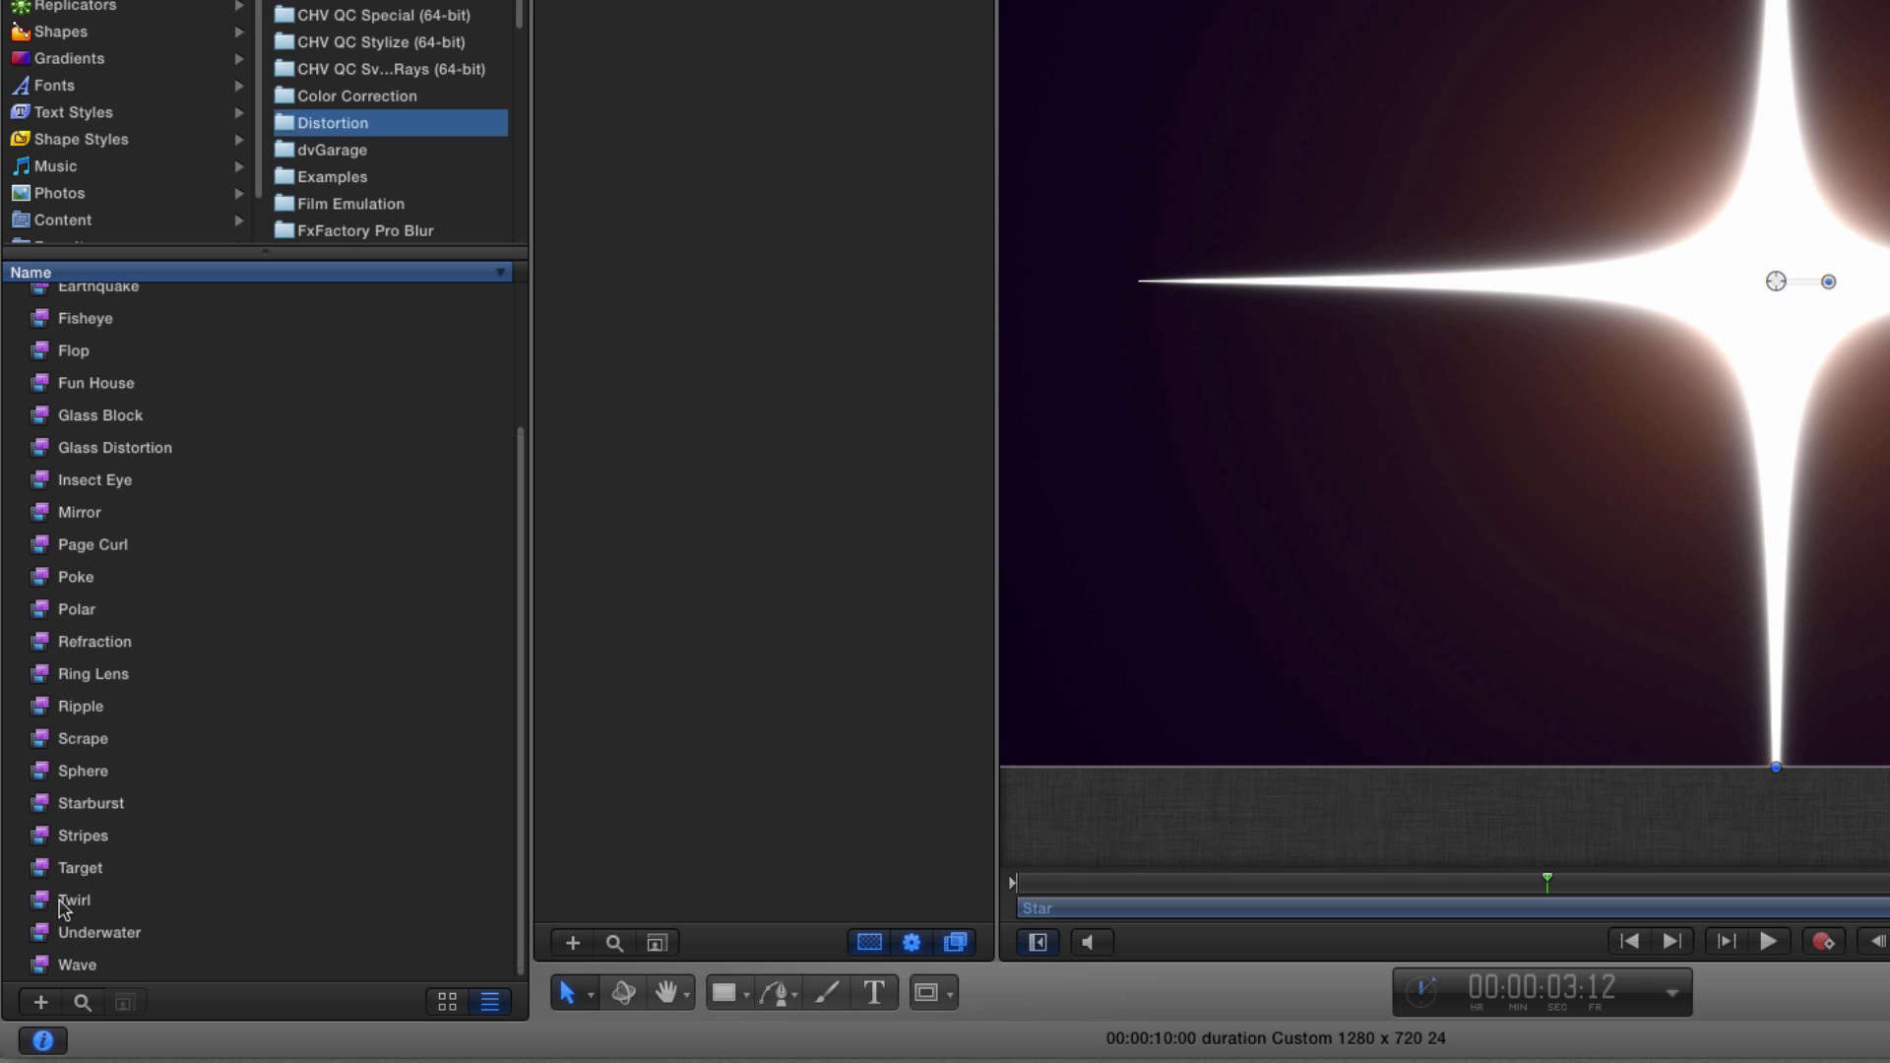
pyautogui.click(64, 903)
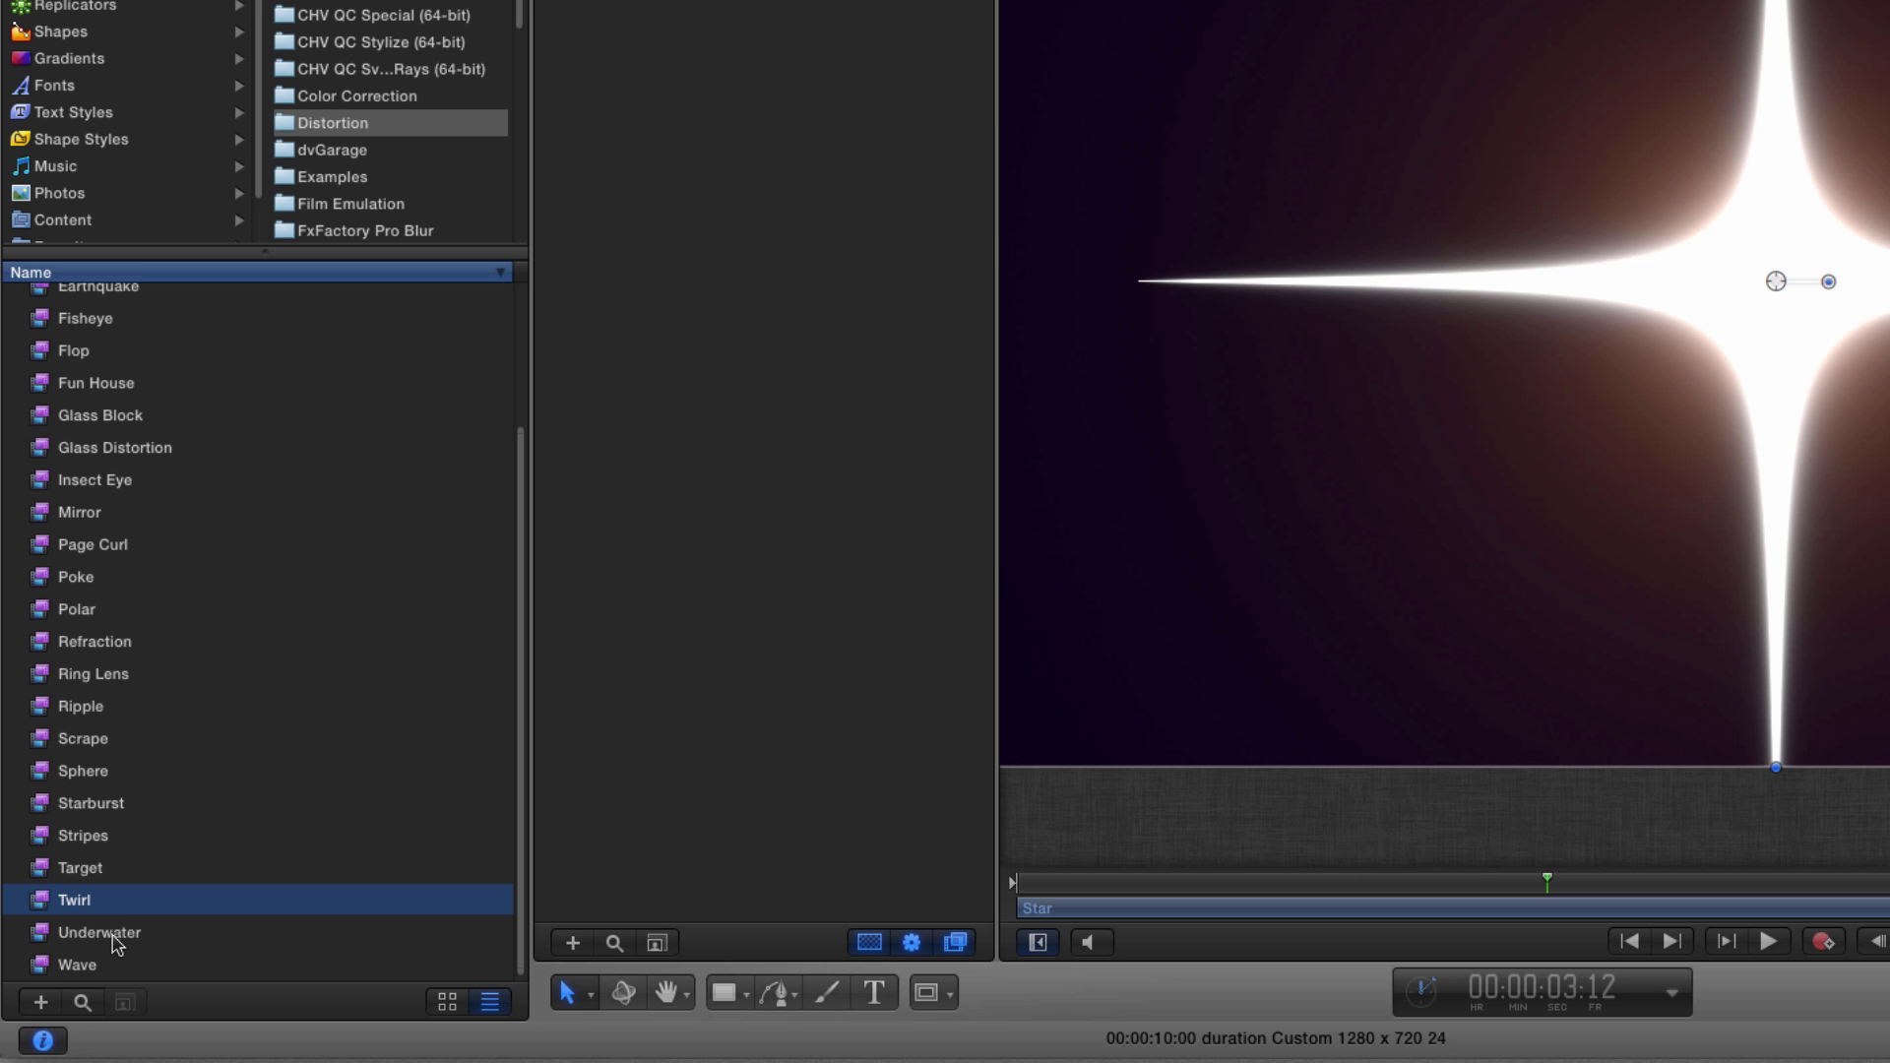
pyautogui.click(113, 935)
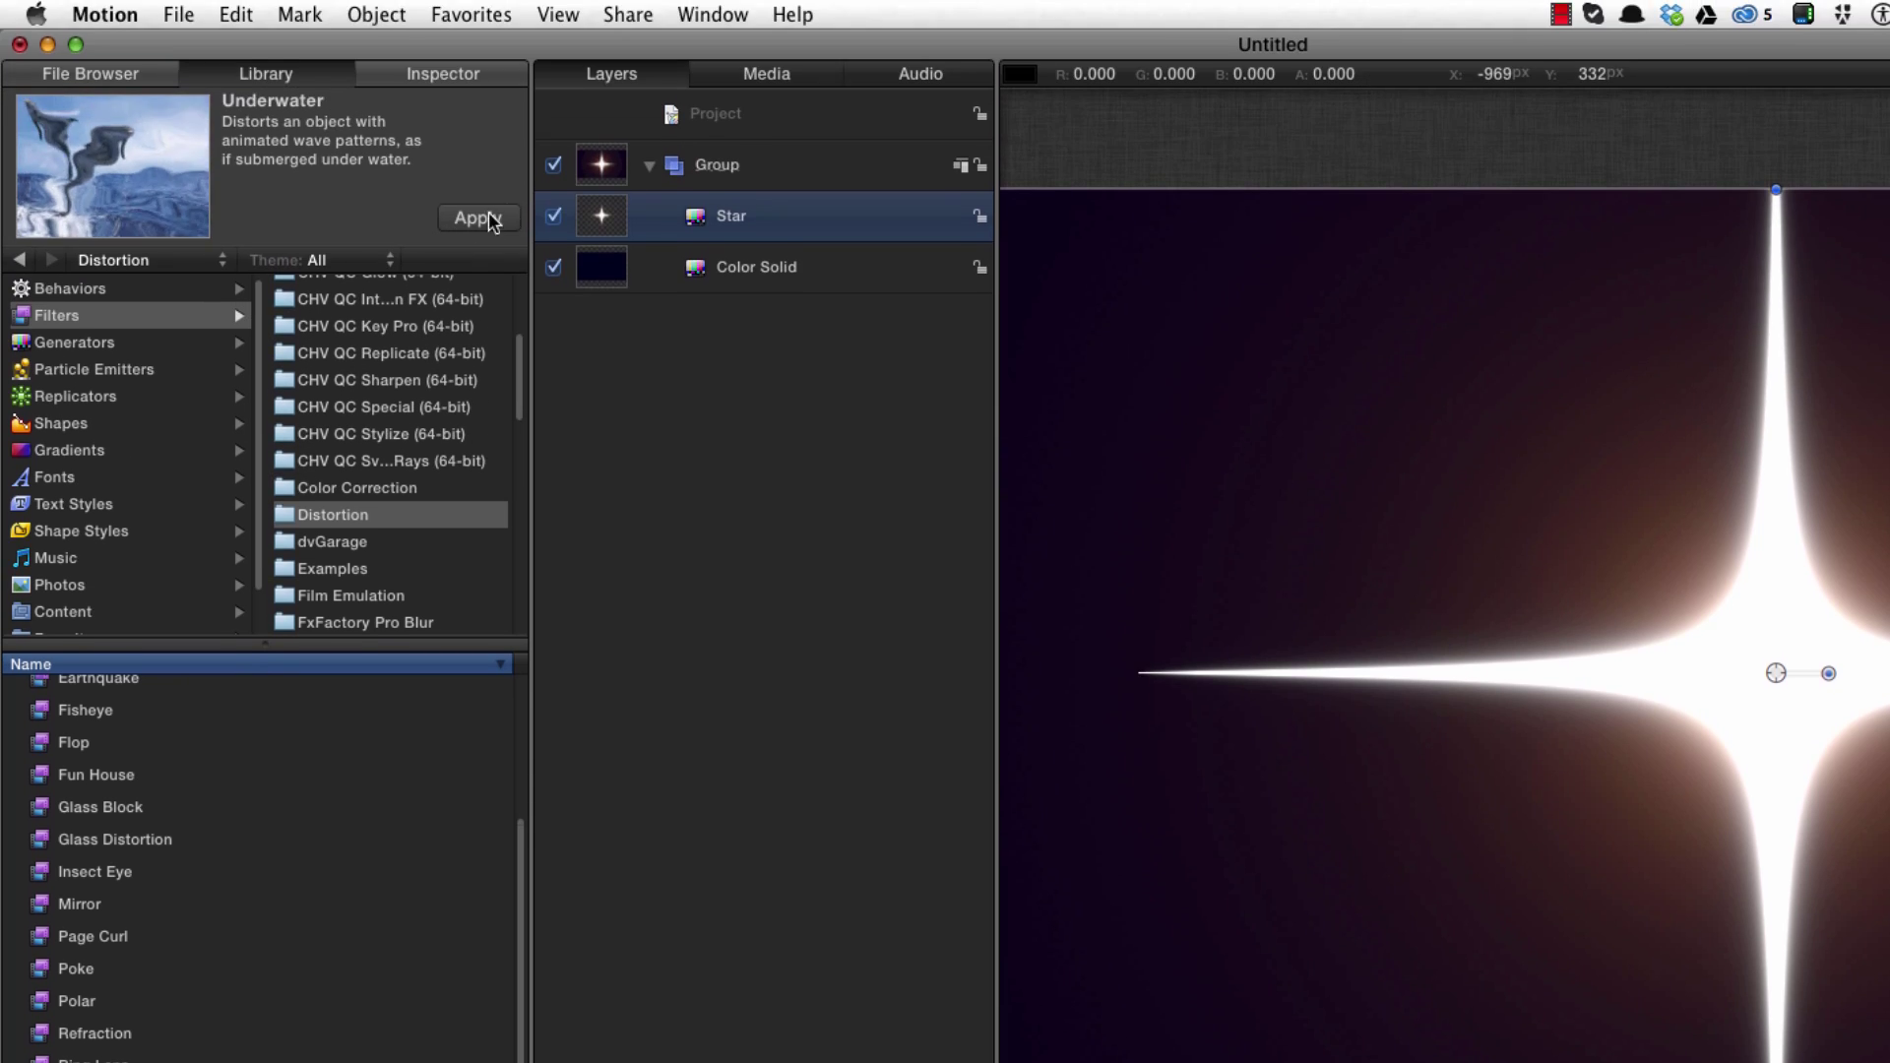
pyautogui.click(479, 219)
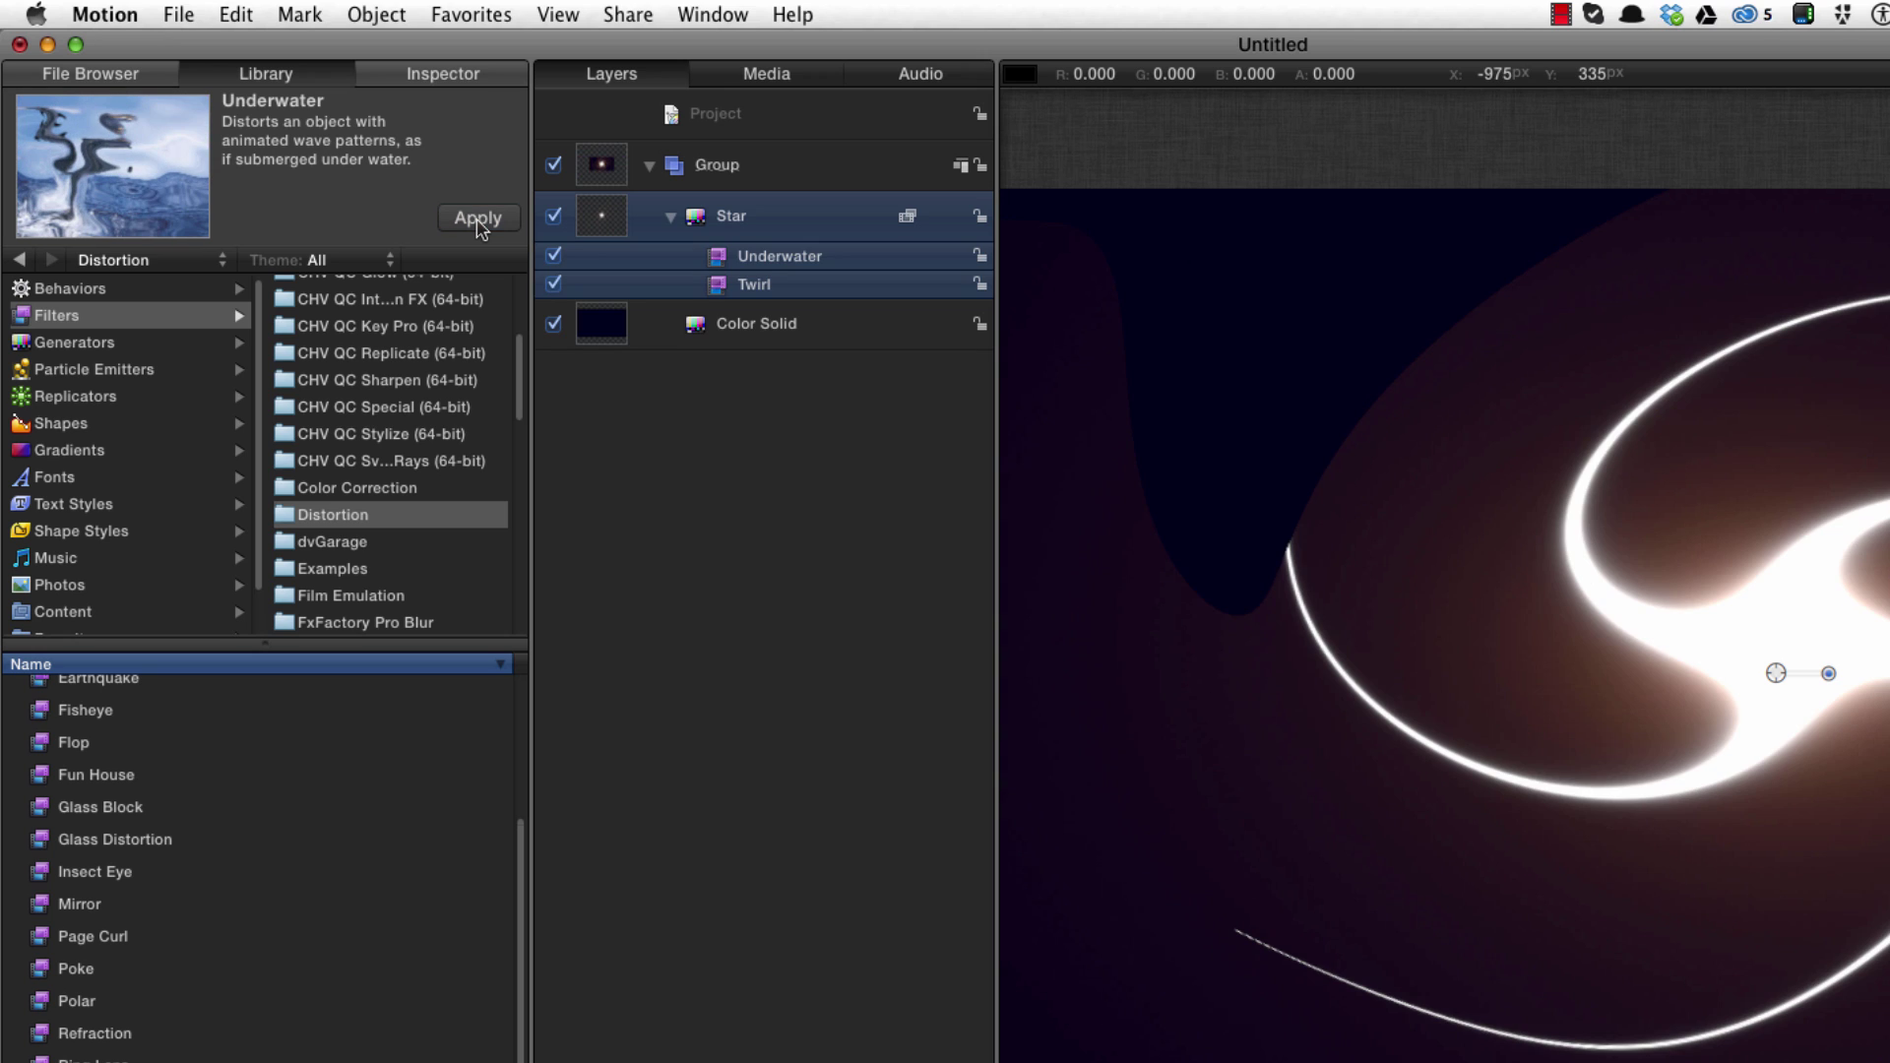
# Set the Star's Twirl filter to a twirl angle of -90°.
pyautogui.press('F3')
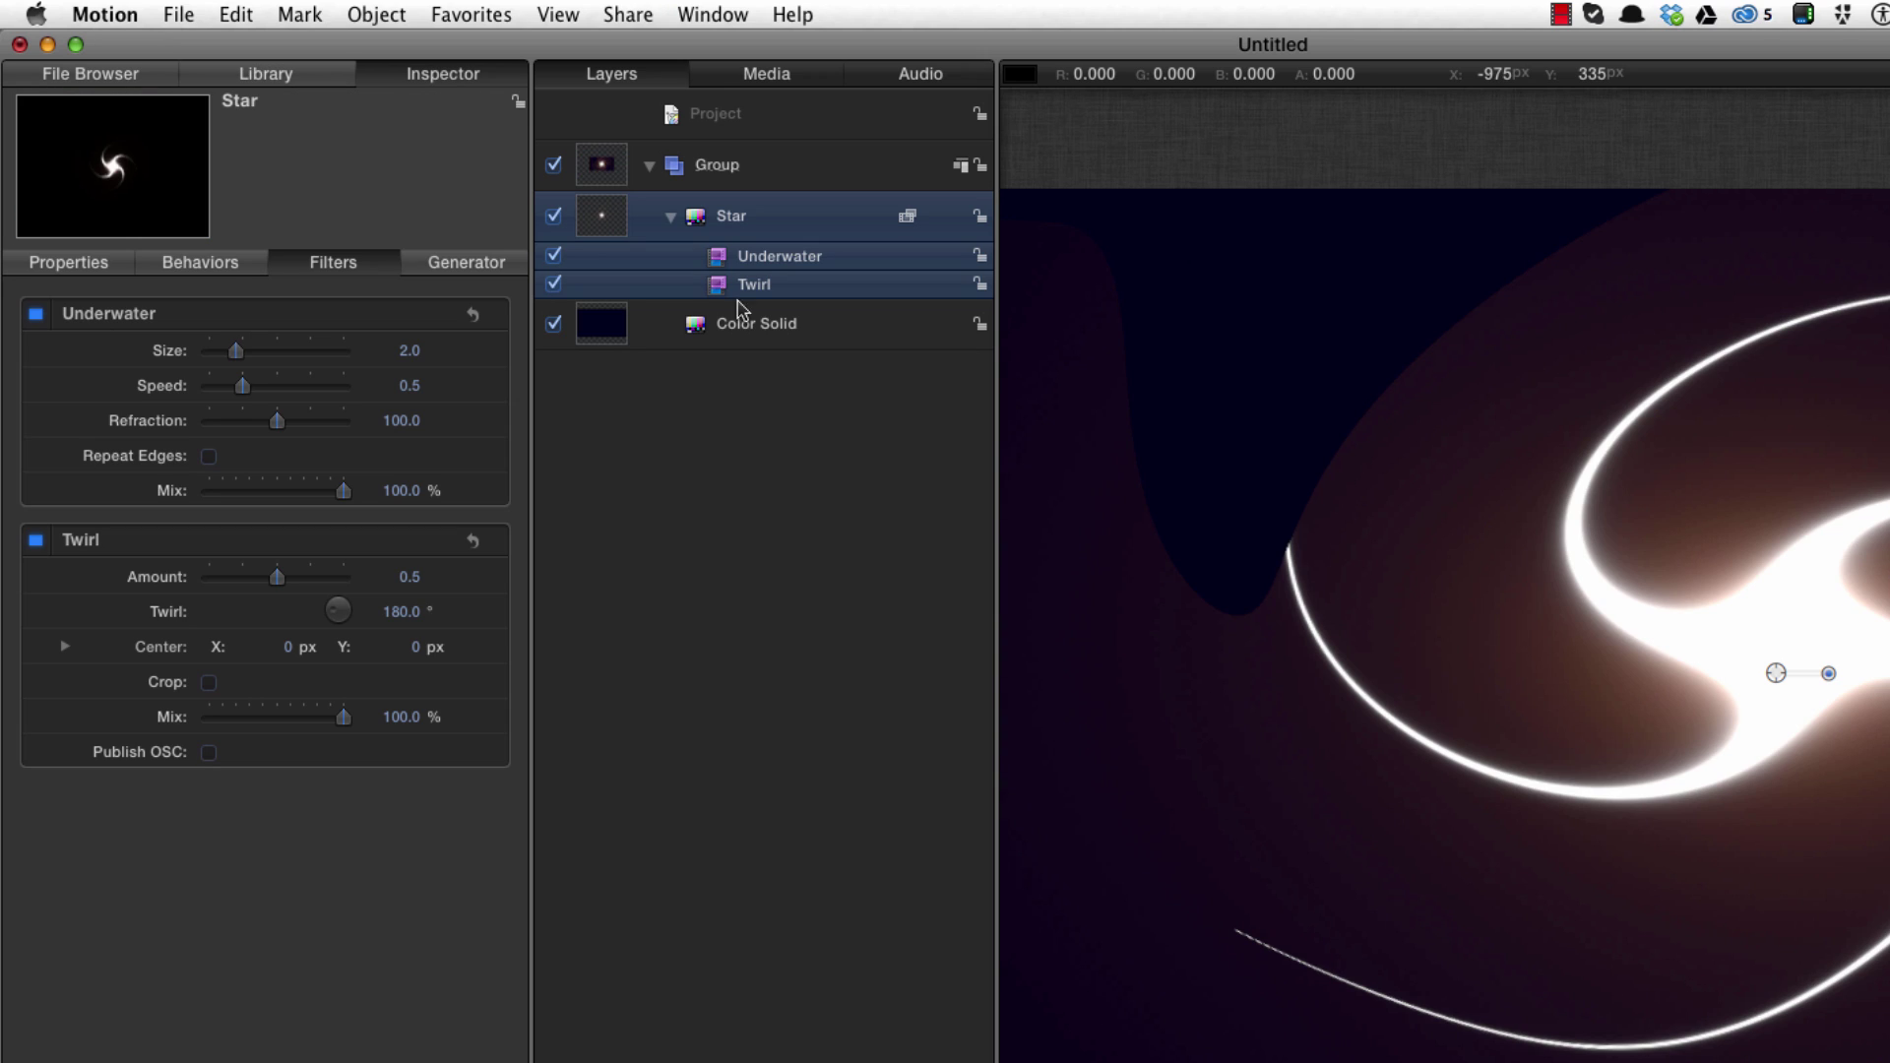
pyautogui.click(409, 613)
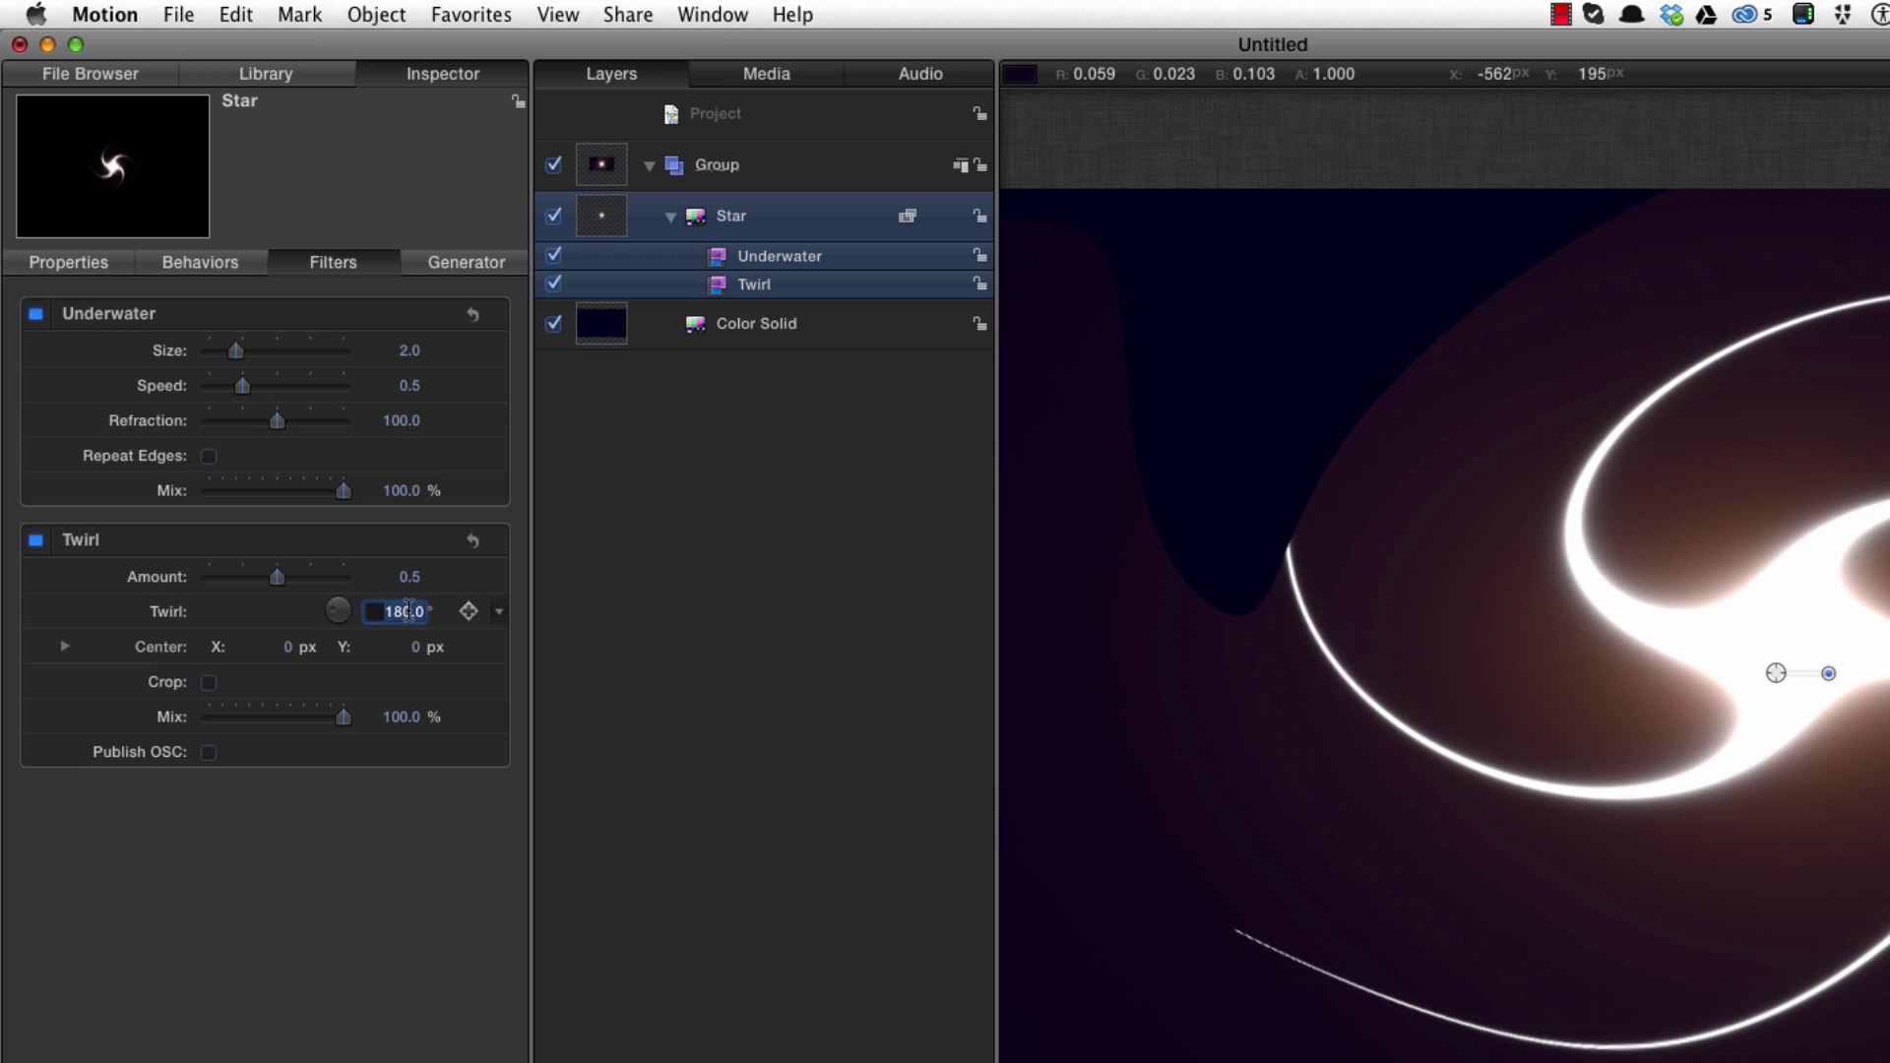
pyautogui.write('-90')
pyautogui.press('Return')
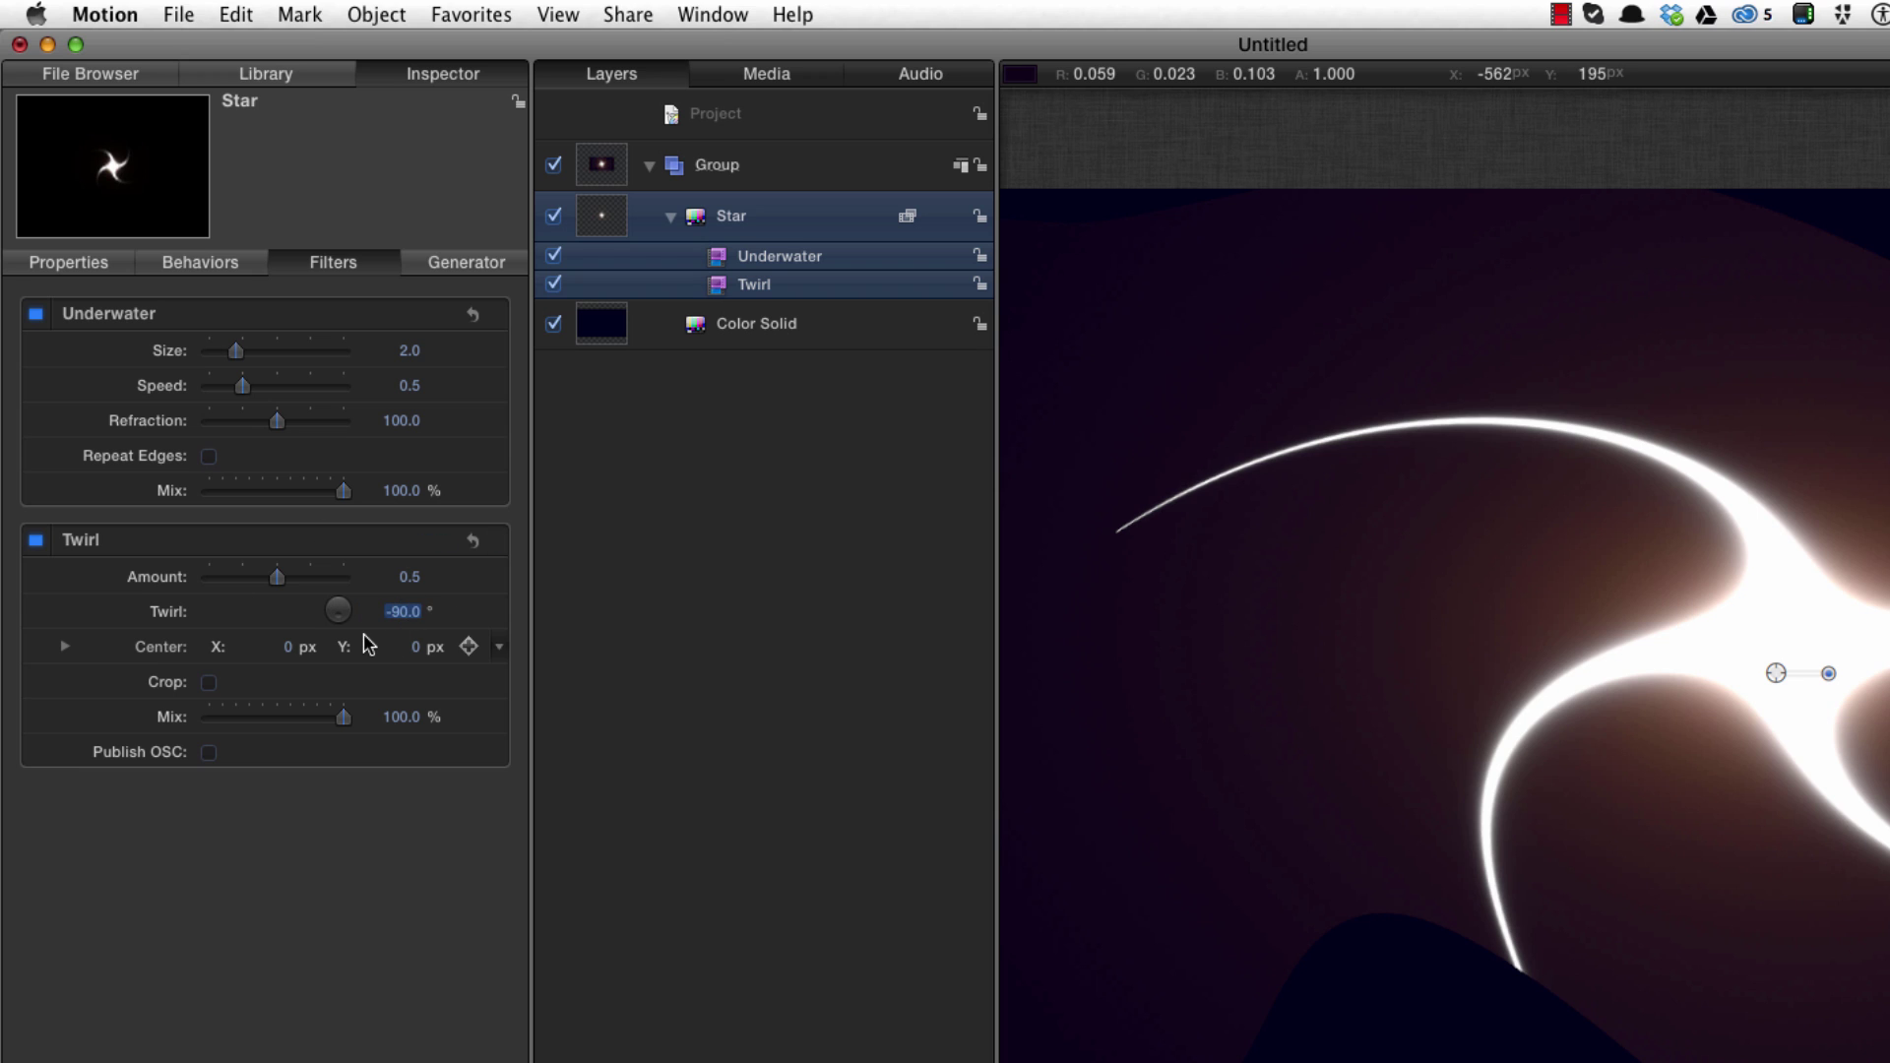
# Set the Underwater filter's size to 0.5 and its speed to 0.01.
pyautogui.click(410, 352)
pyautogui.write('.5')
pyautogui.press('Return')
pyautogui.press('Tab')
pyautogui.write('.01')
pyautogui.press('Return')
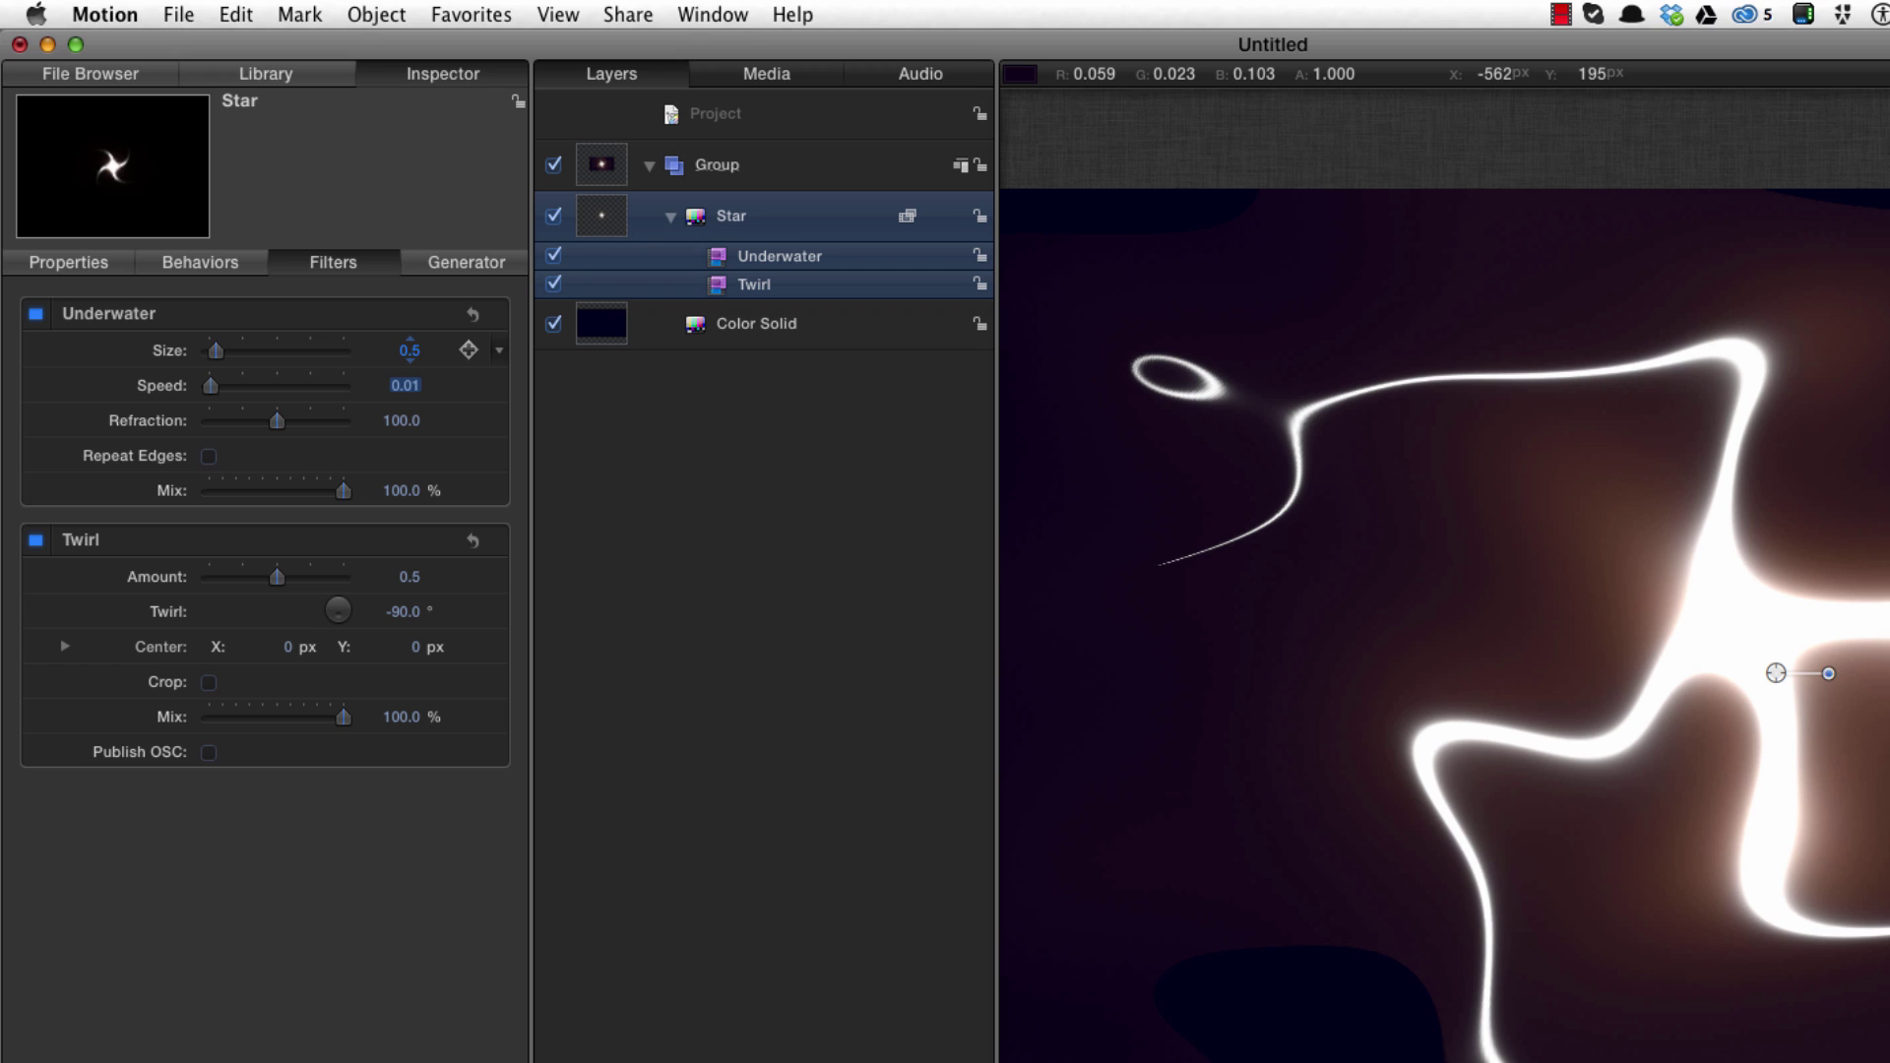
# Set the Underwater filter's refraction to 200 and its mix to 60%.
pyautogui.press('Tab')
pyautogui.write('200')
pyautogui.press('Return')
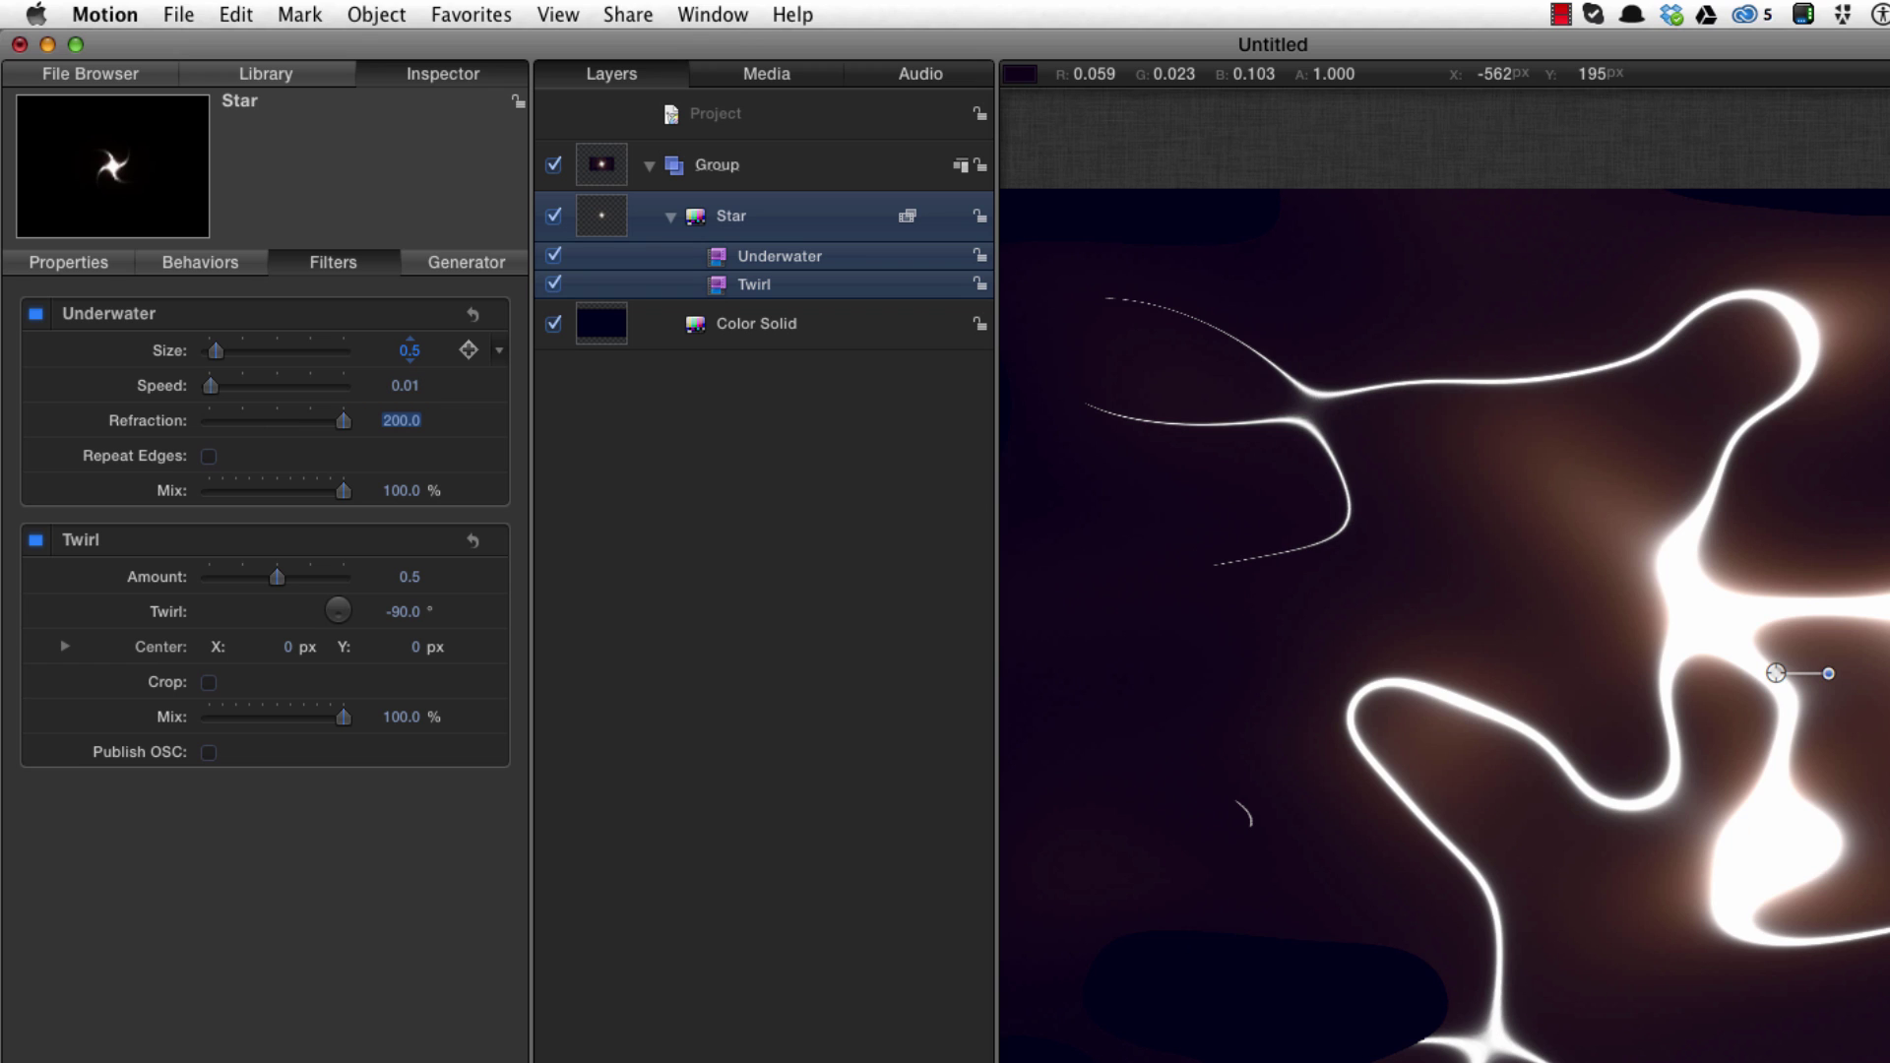
pyautogui.press('Tab')
pyautogui.write('60')
pyautogui.press('Return')
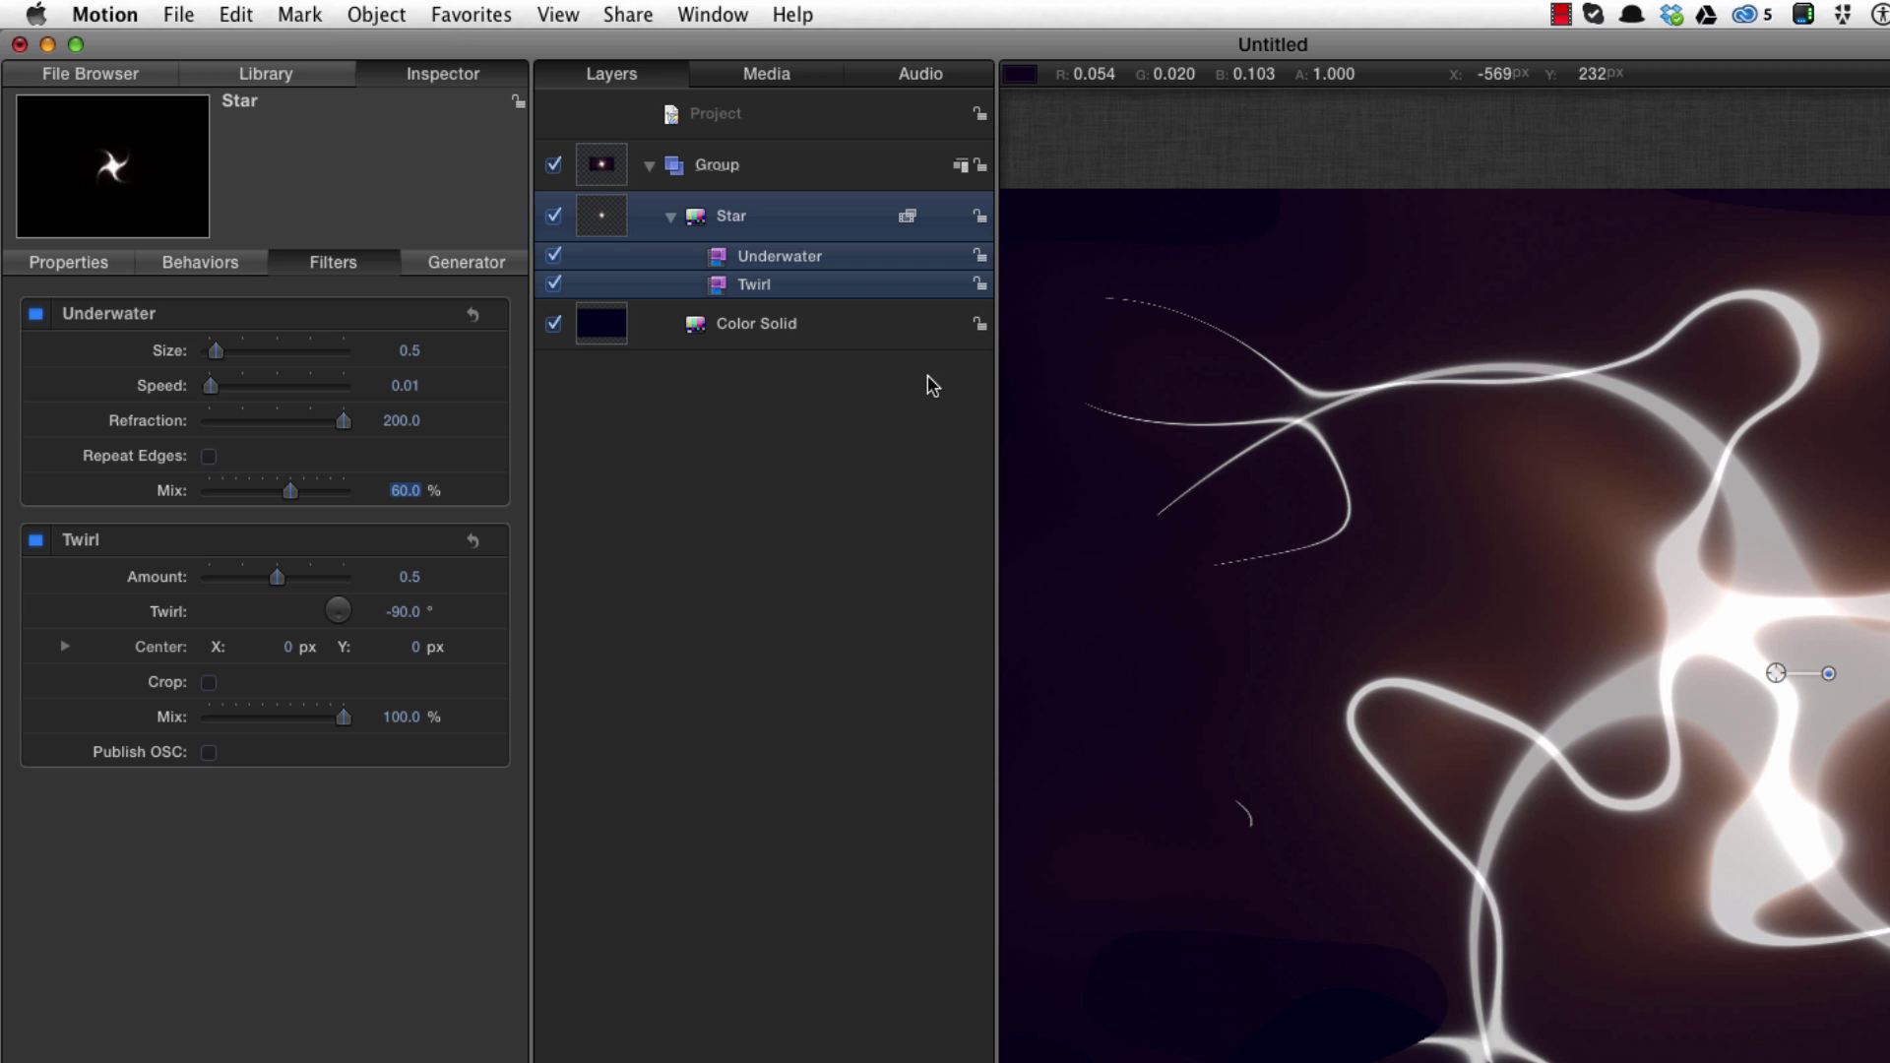
# Duplicate the Underwater filter on the Star and set the copy's size to 1.
pyautogui.click(734, 260)
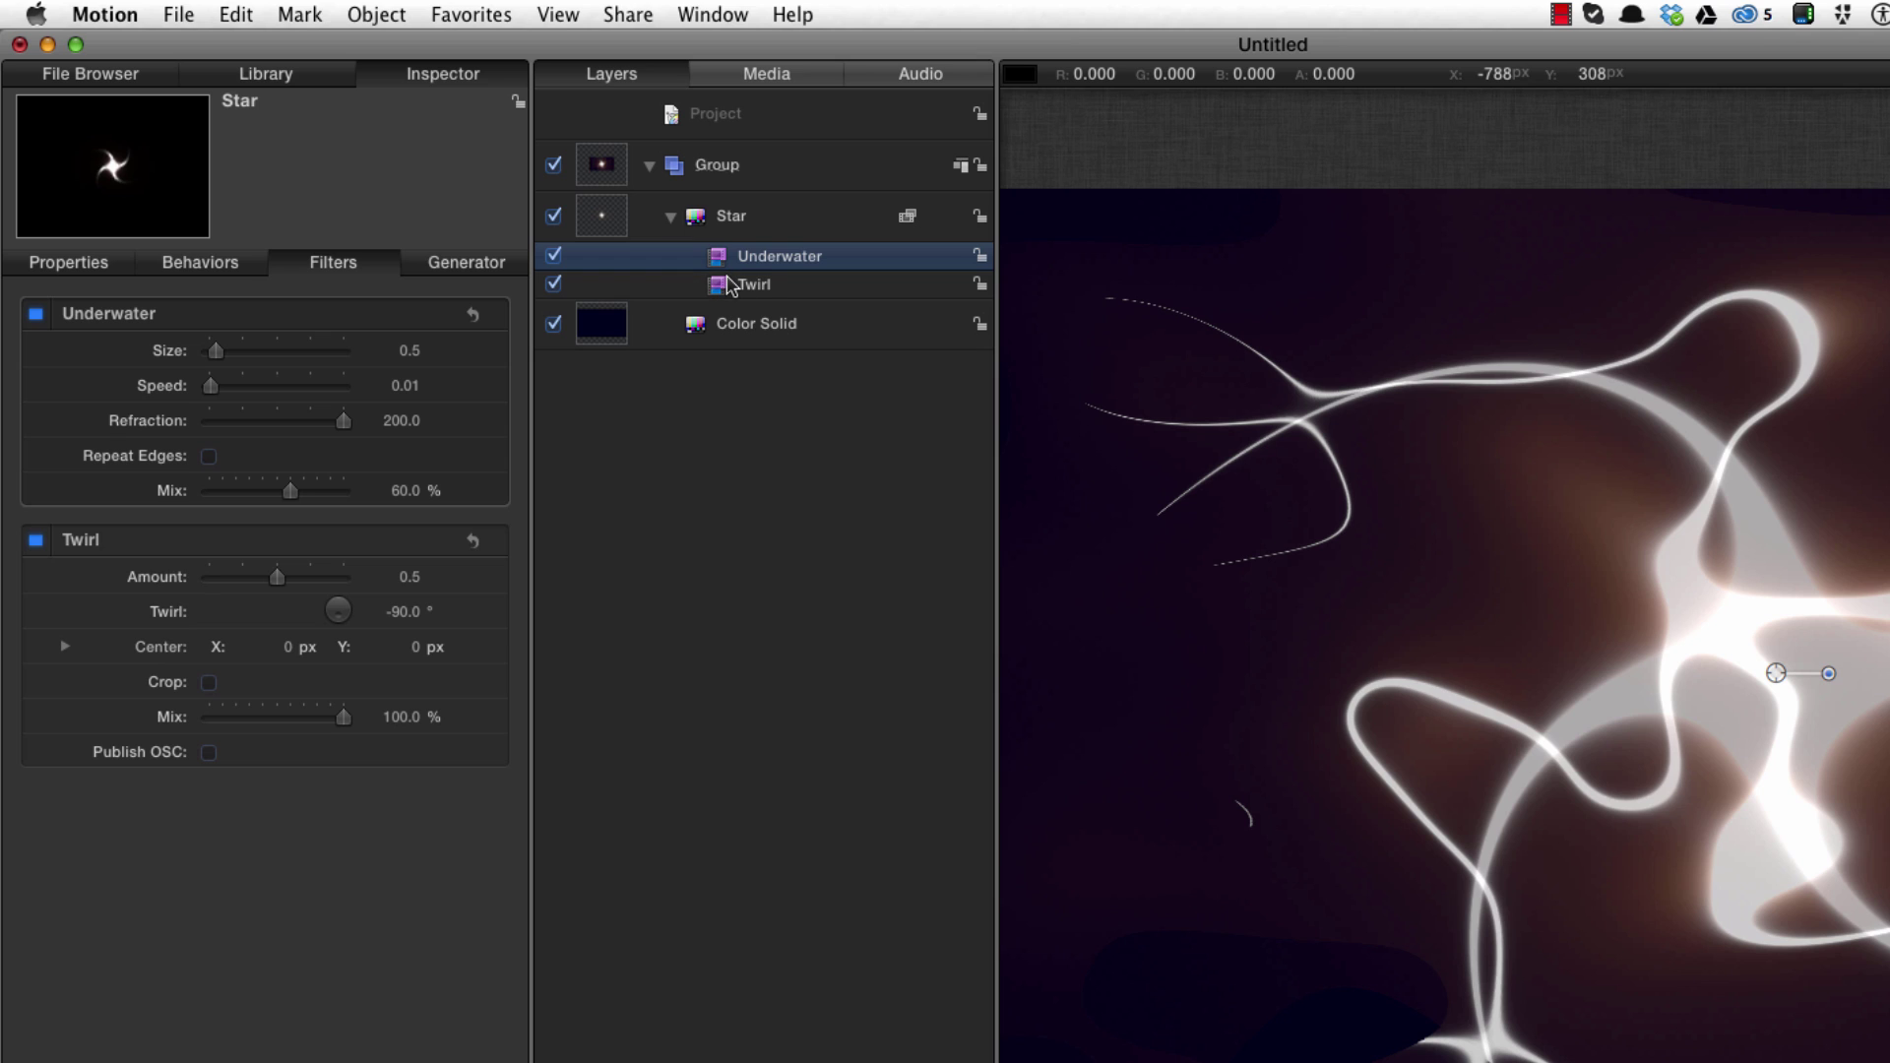
pyautogui.press('super+d')
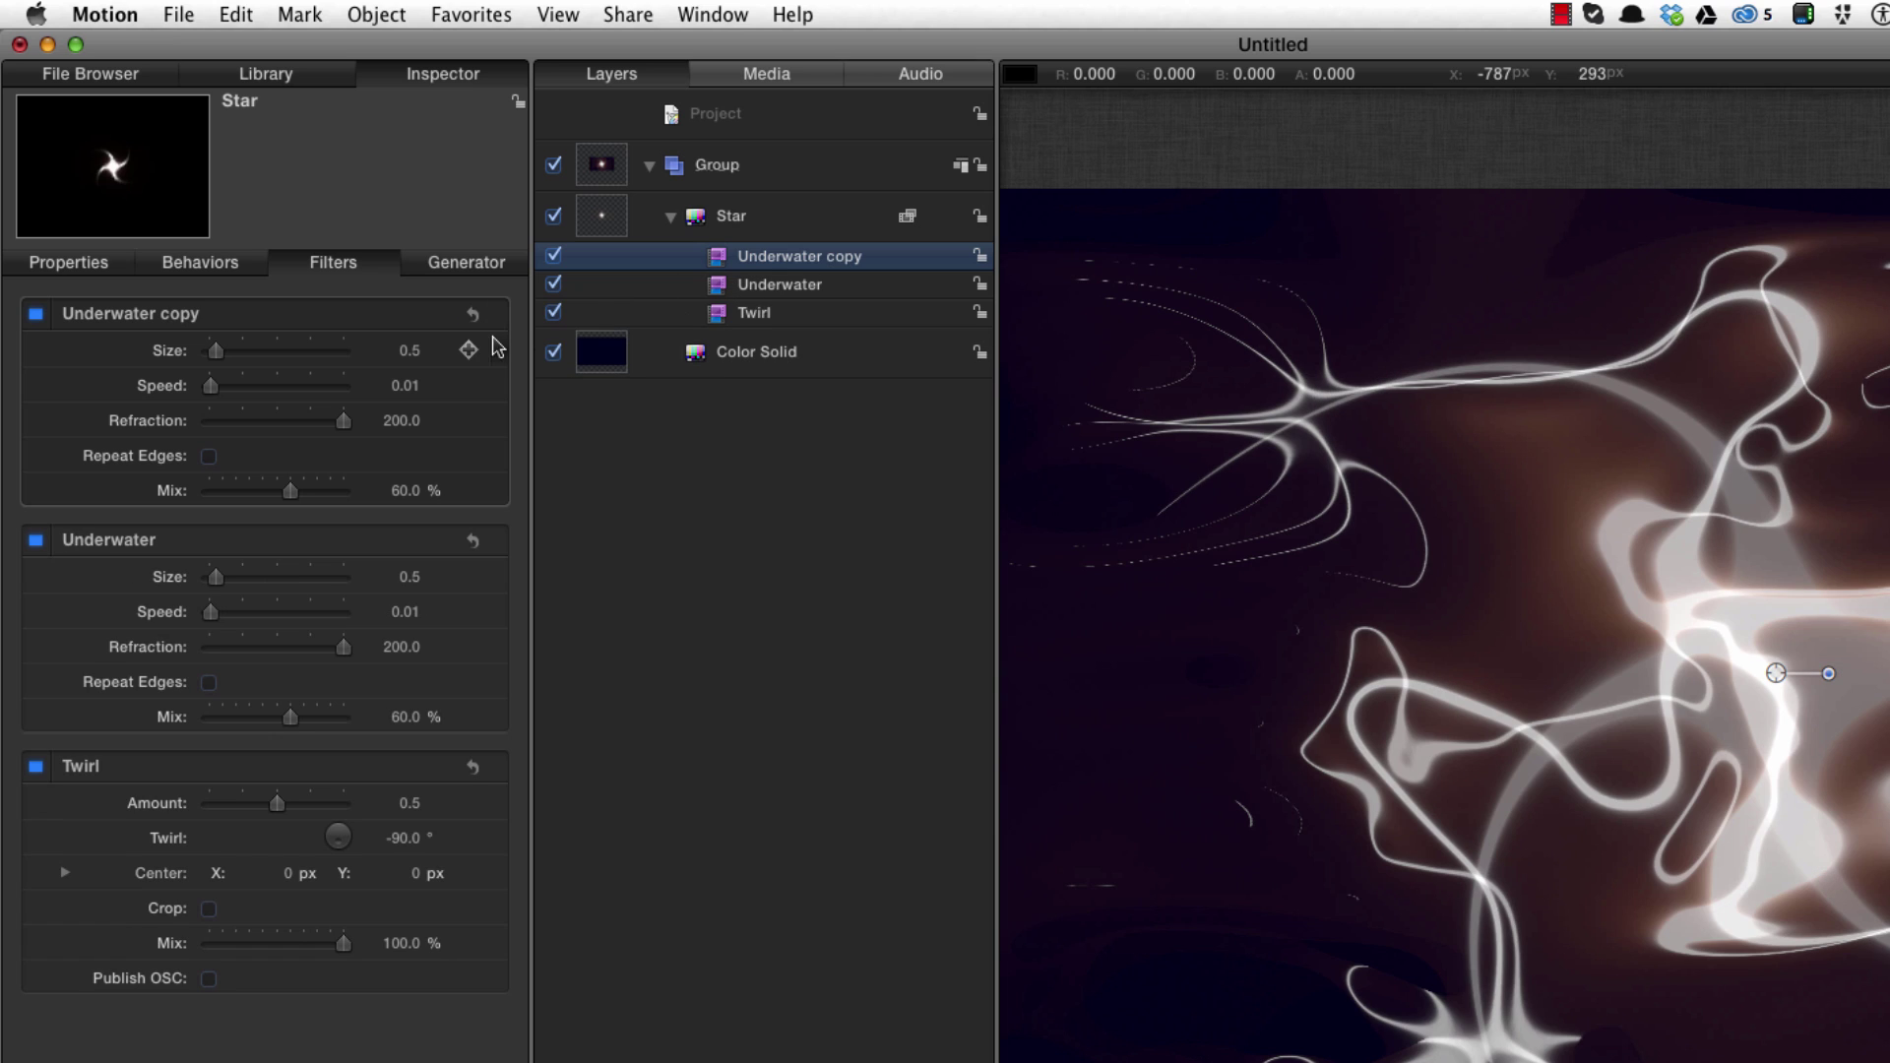
pyautogui.click(409, 353)
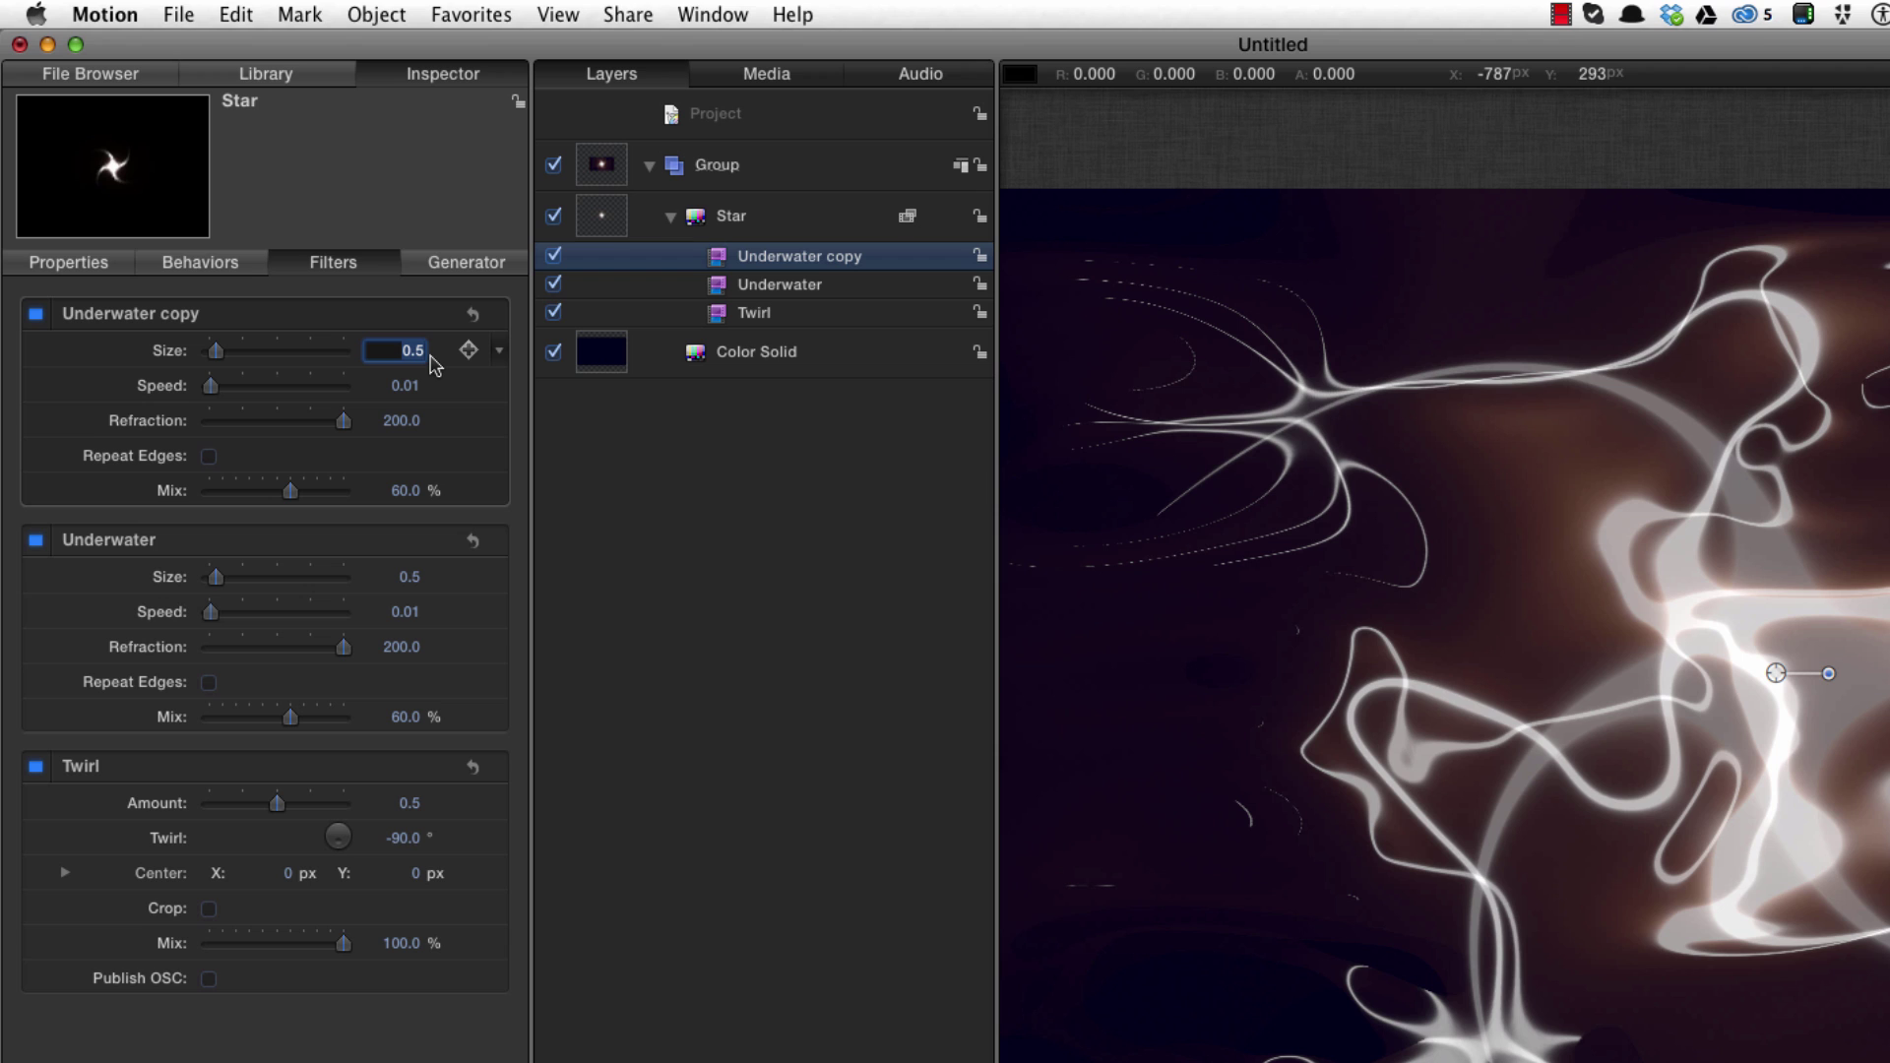
pyautogui.write('1')
pyautogui.press('Return')
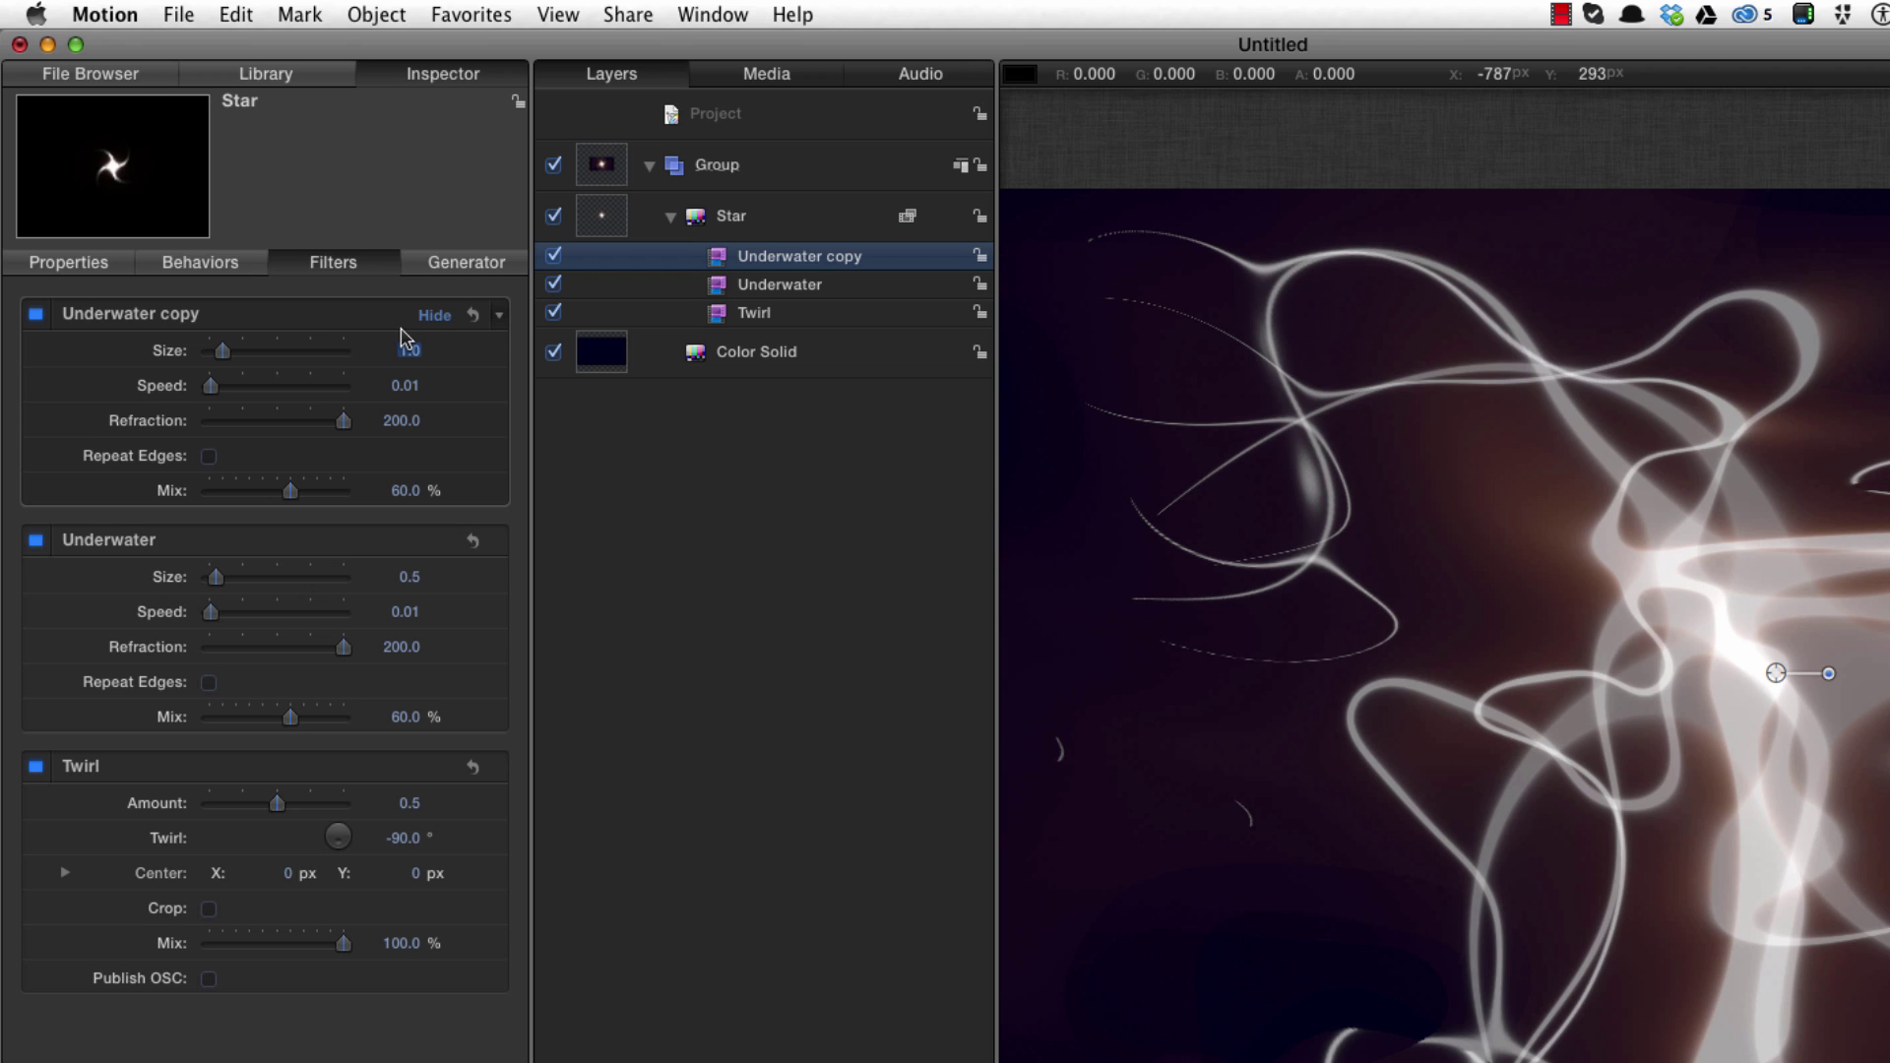
# Apply the Colorize filter from the Color Correction filters to the Star.
pyautogui.press('super+2')
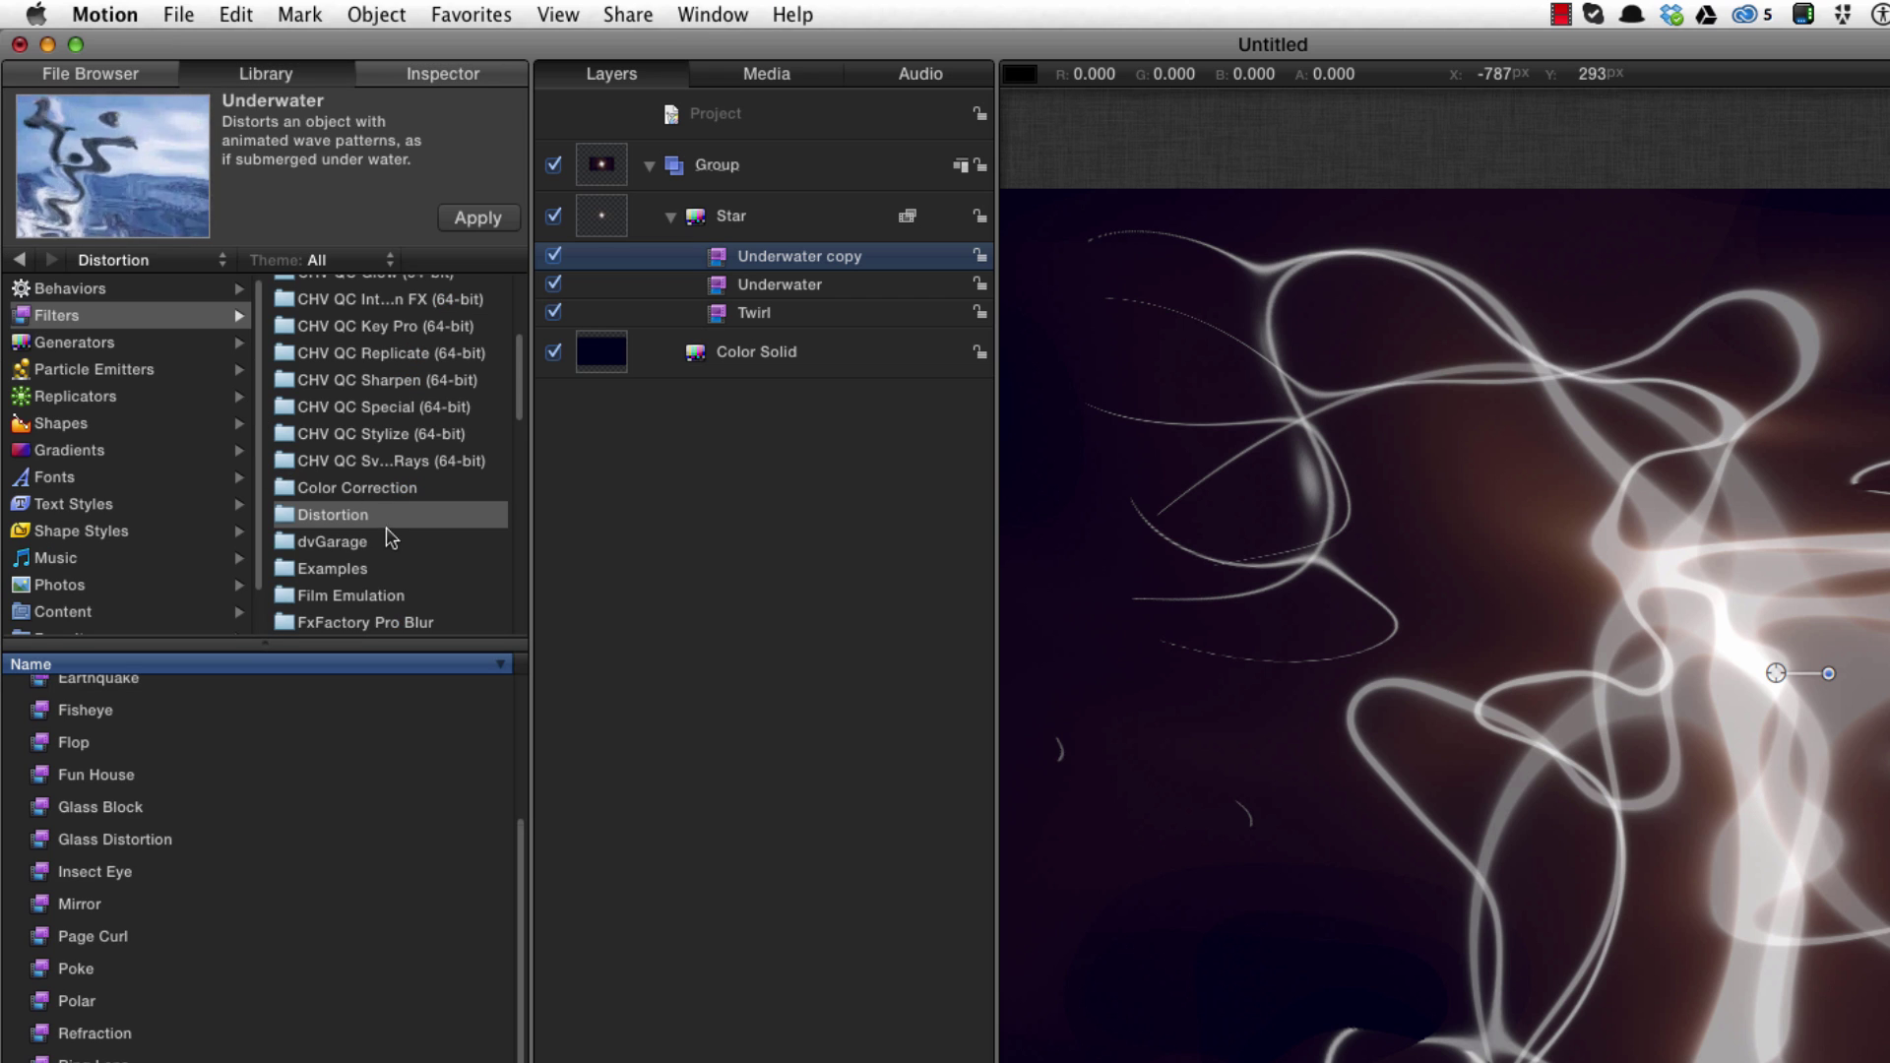
pyautogui.click(286, 487)
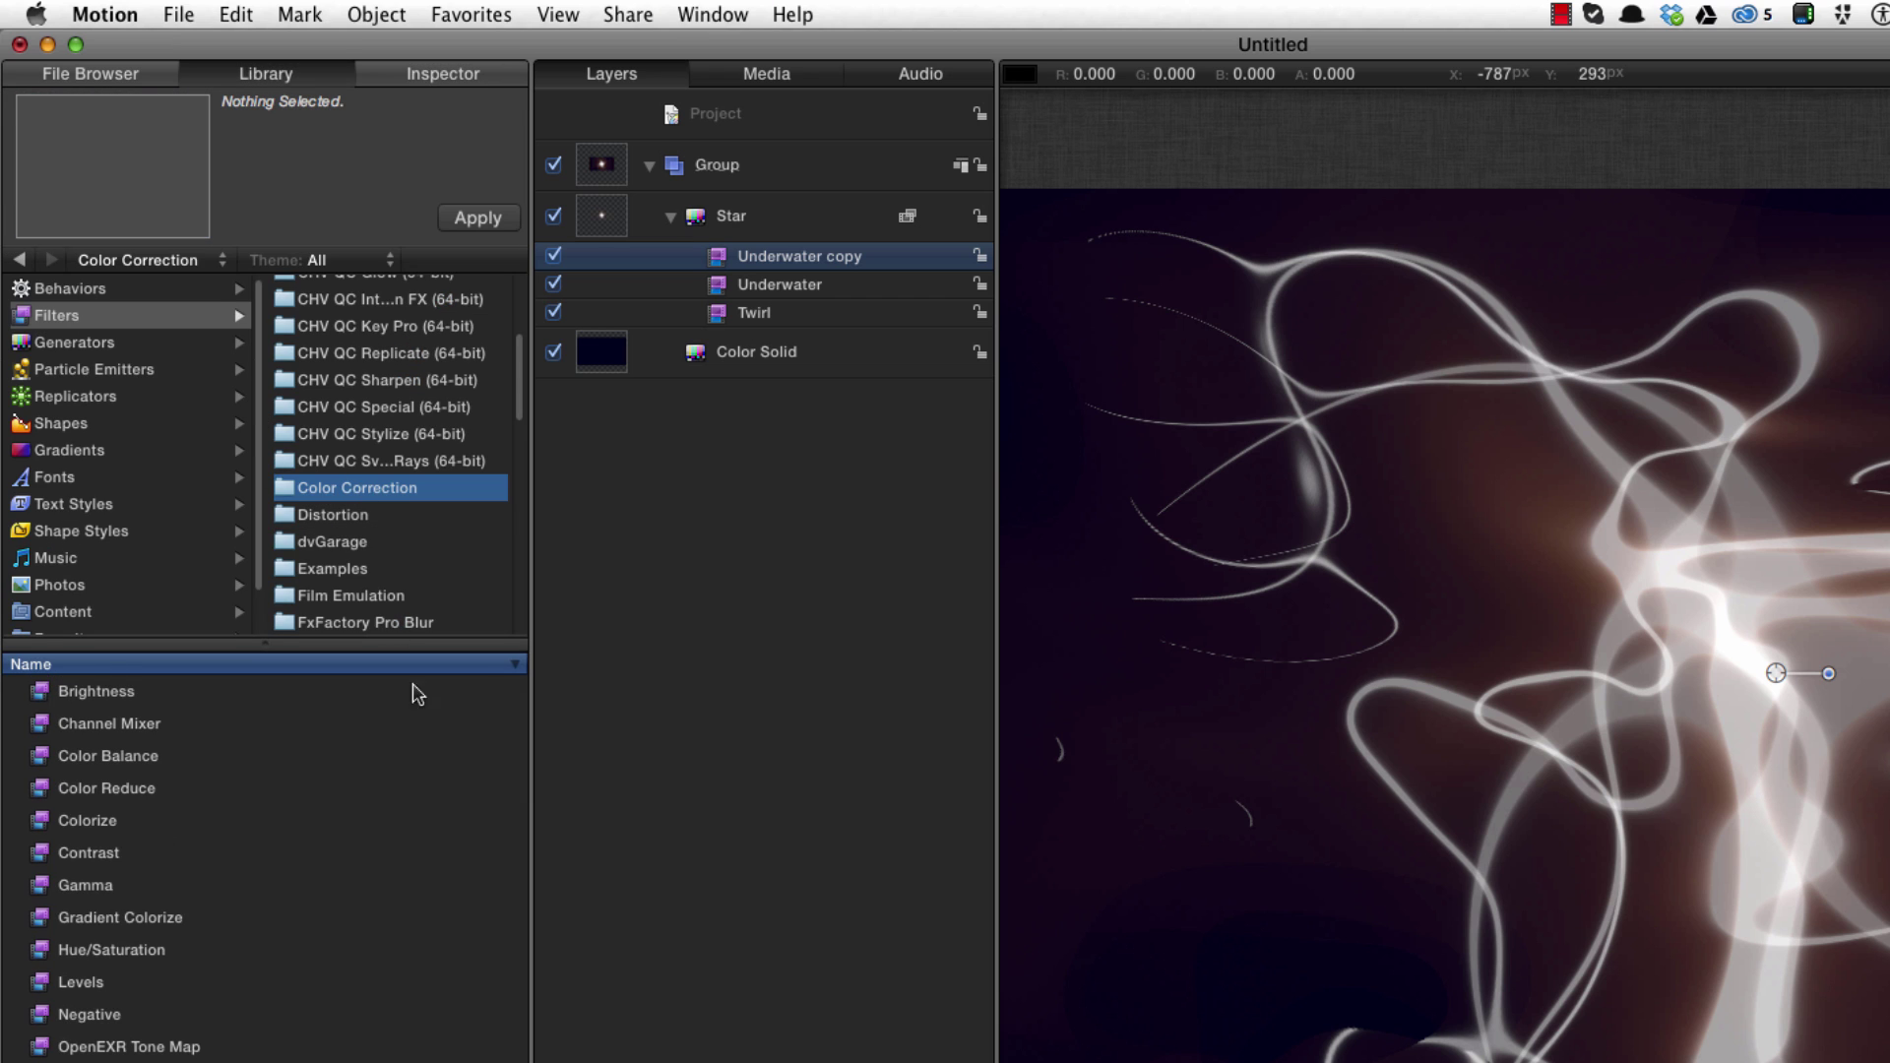
pyautogui.click(56, 821)
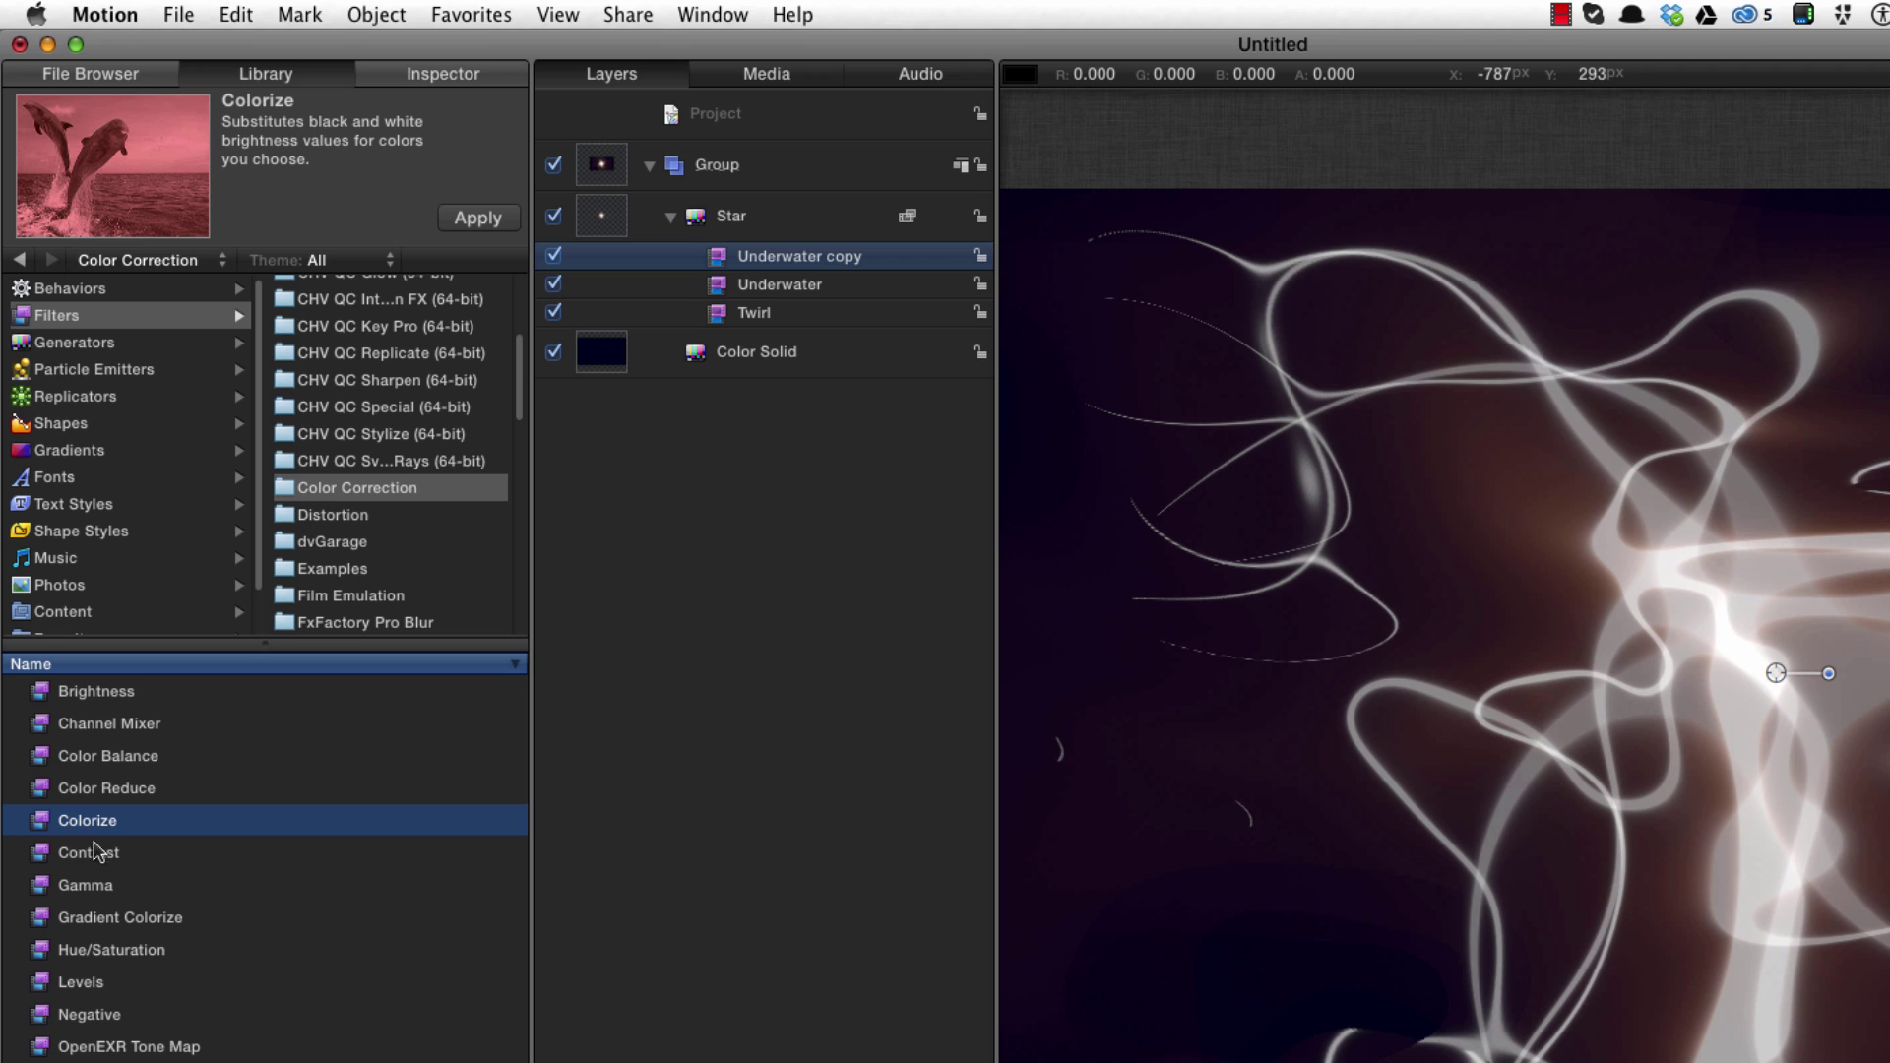
pyautogui.click(481, 217)
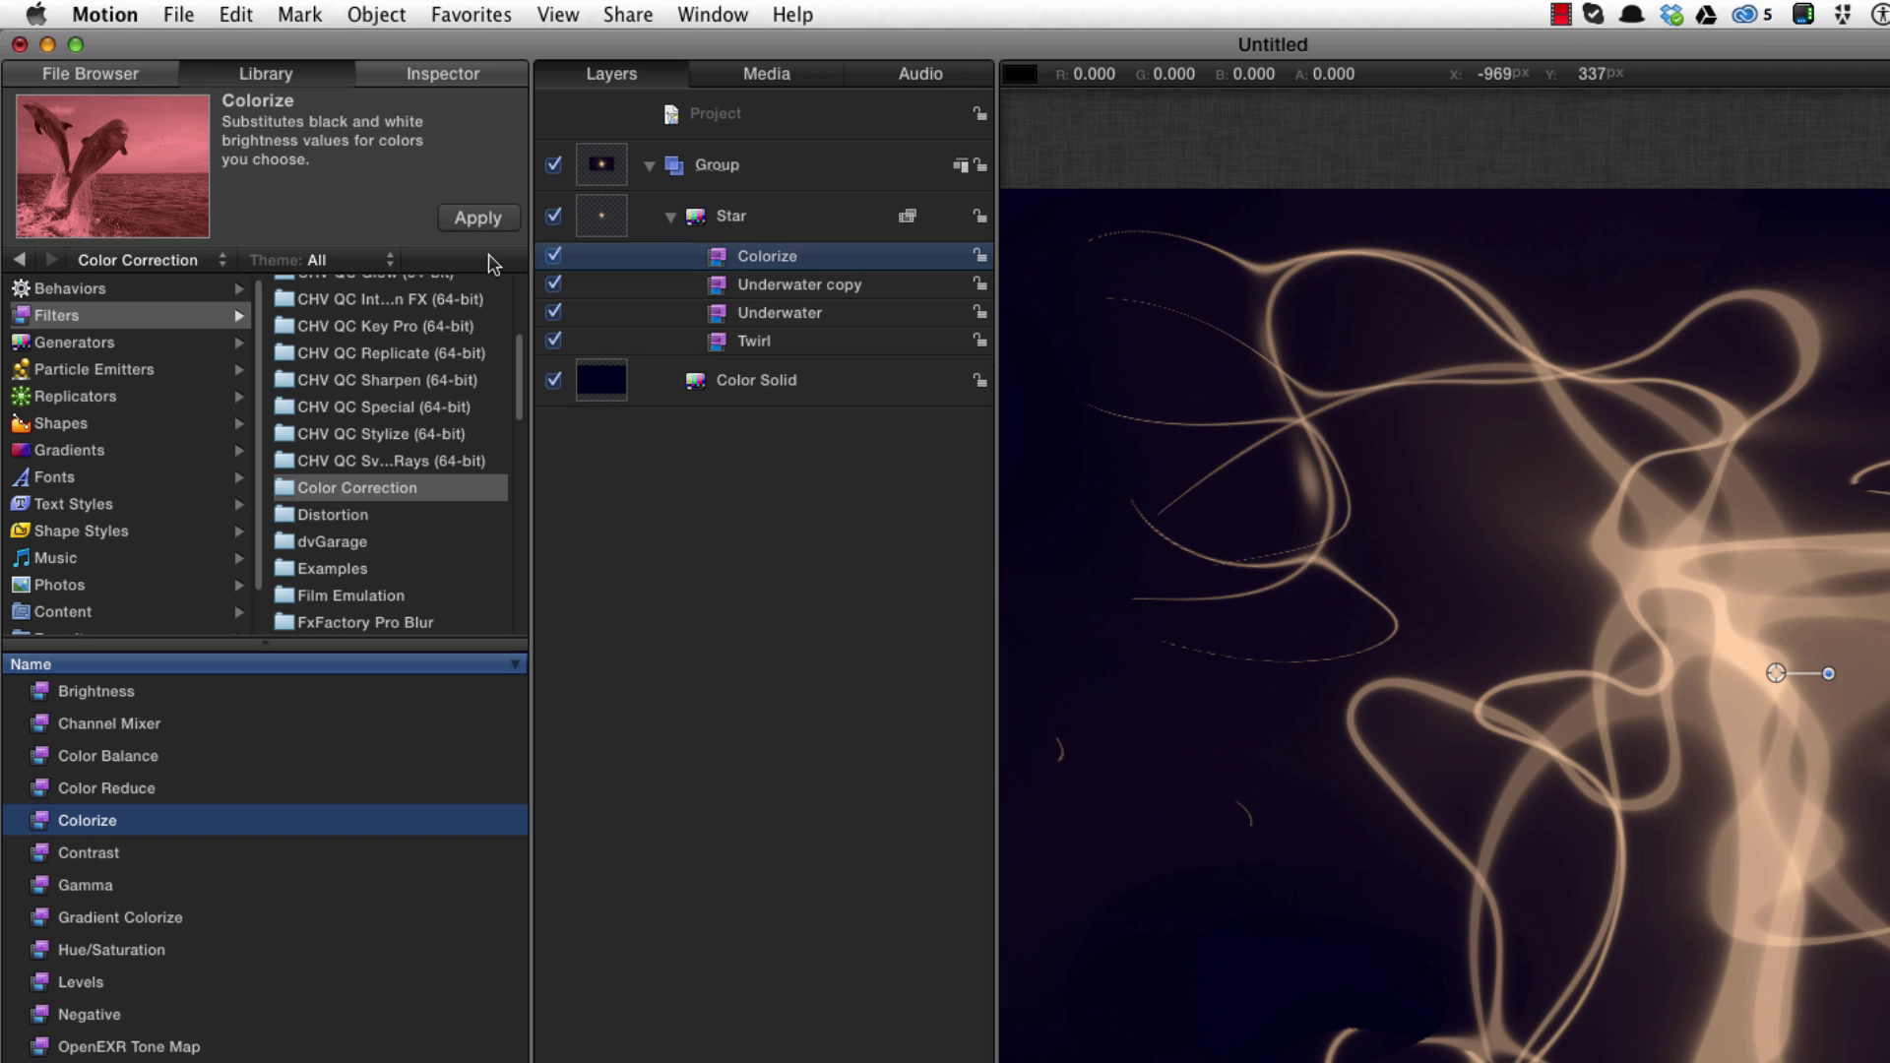
# Set the Colorize filter's black remap color to pure black.
pyautogui.press('super+3')
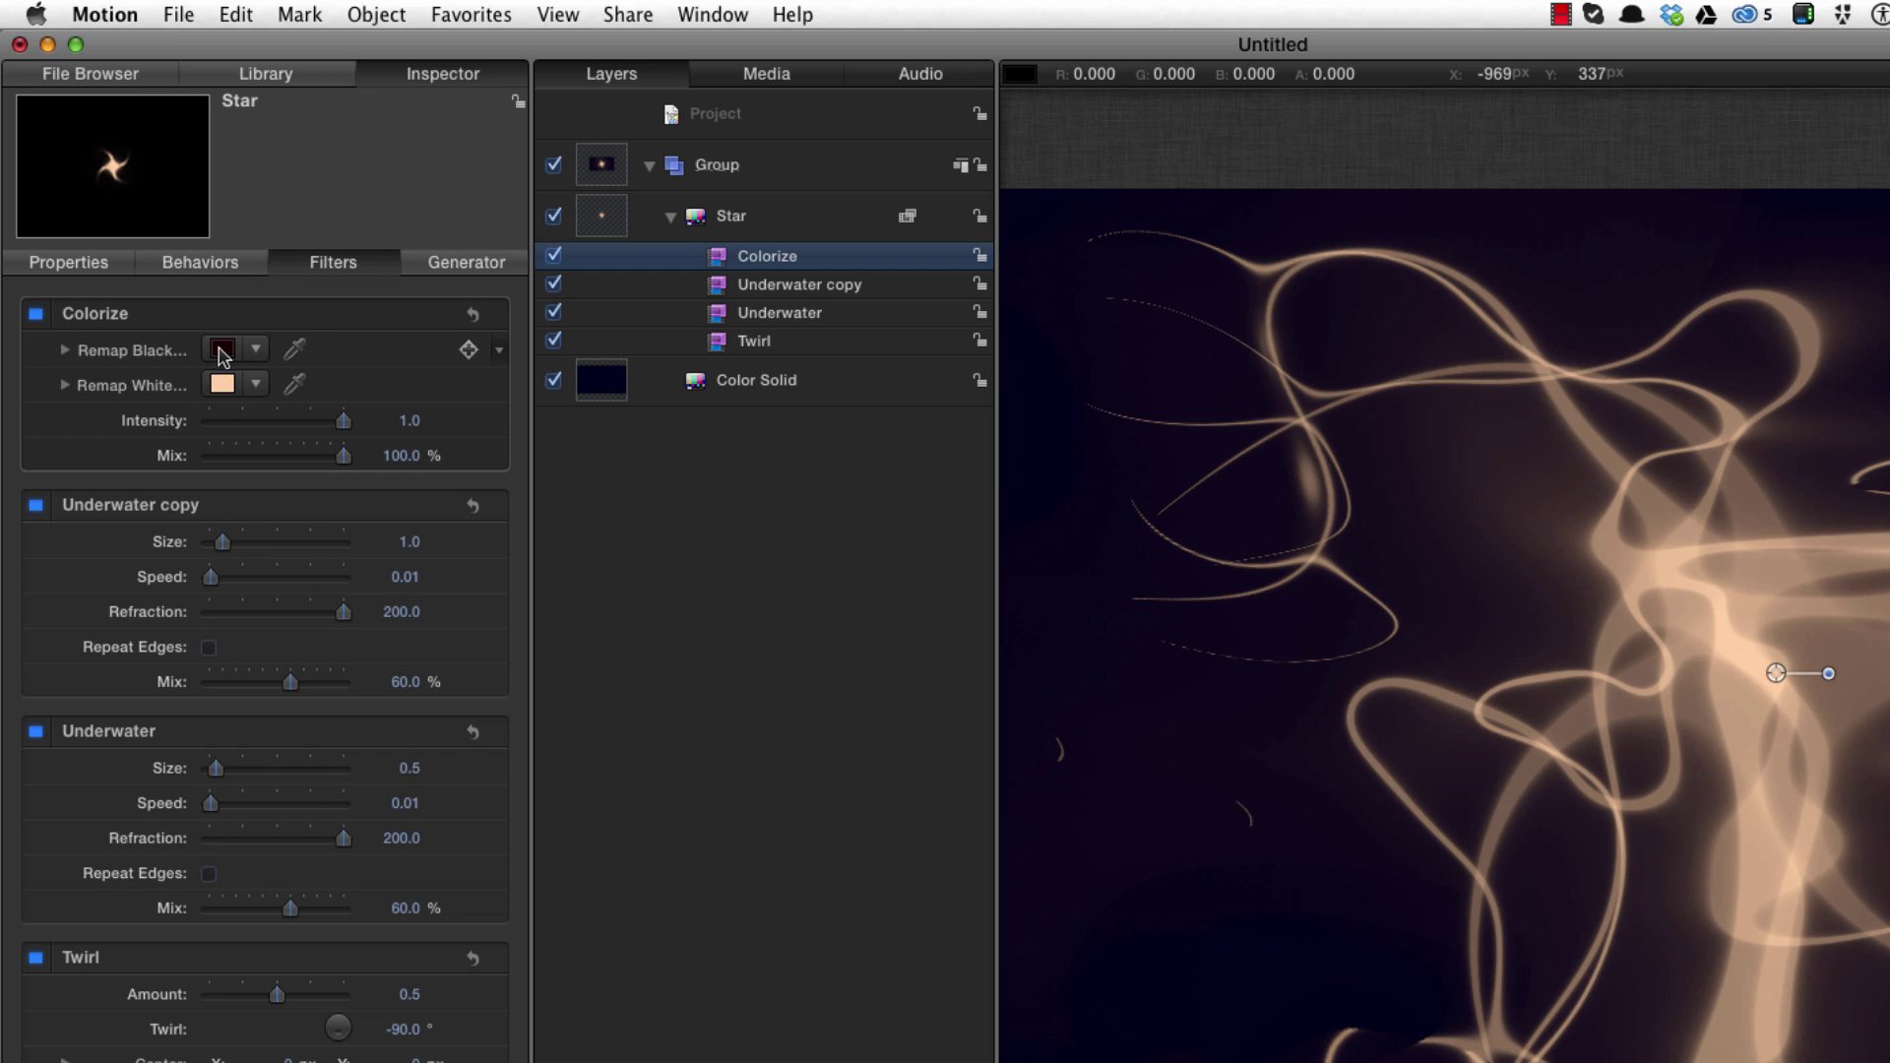
pyautogui.click(222, 350)
pyautogui.moveTo(837, 862); pyautogui.dragTo(842, 897)
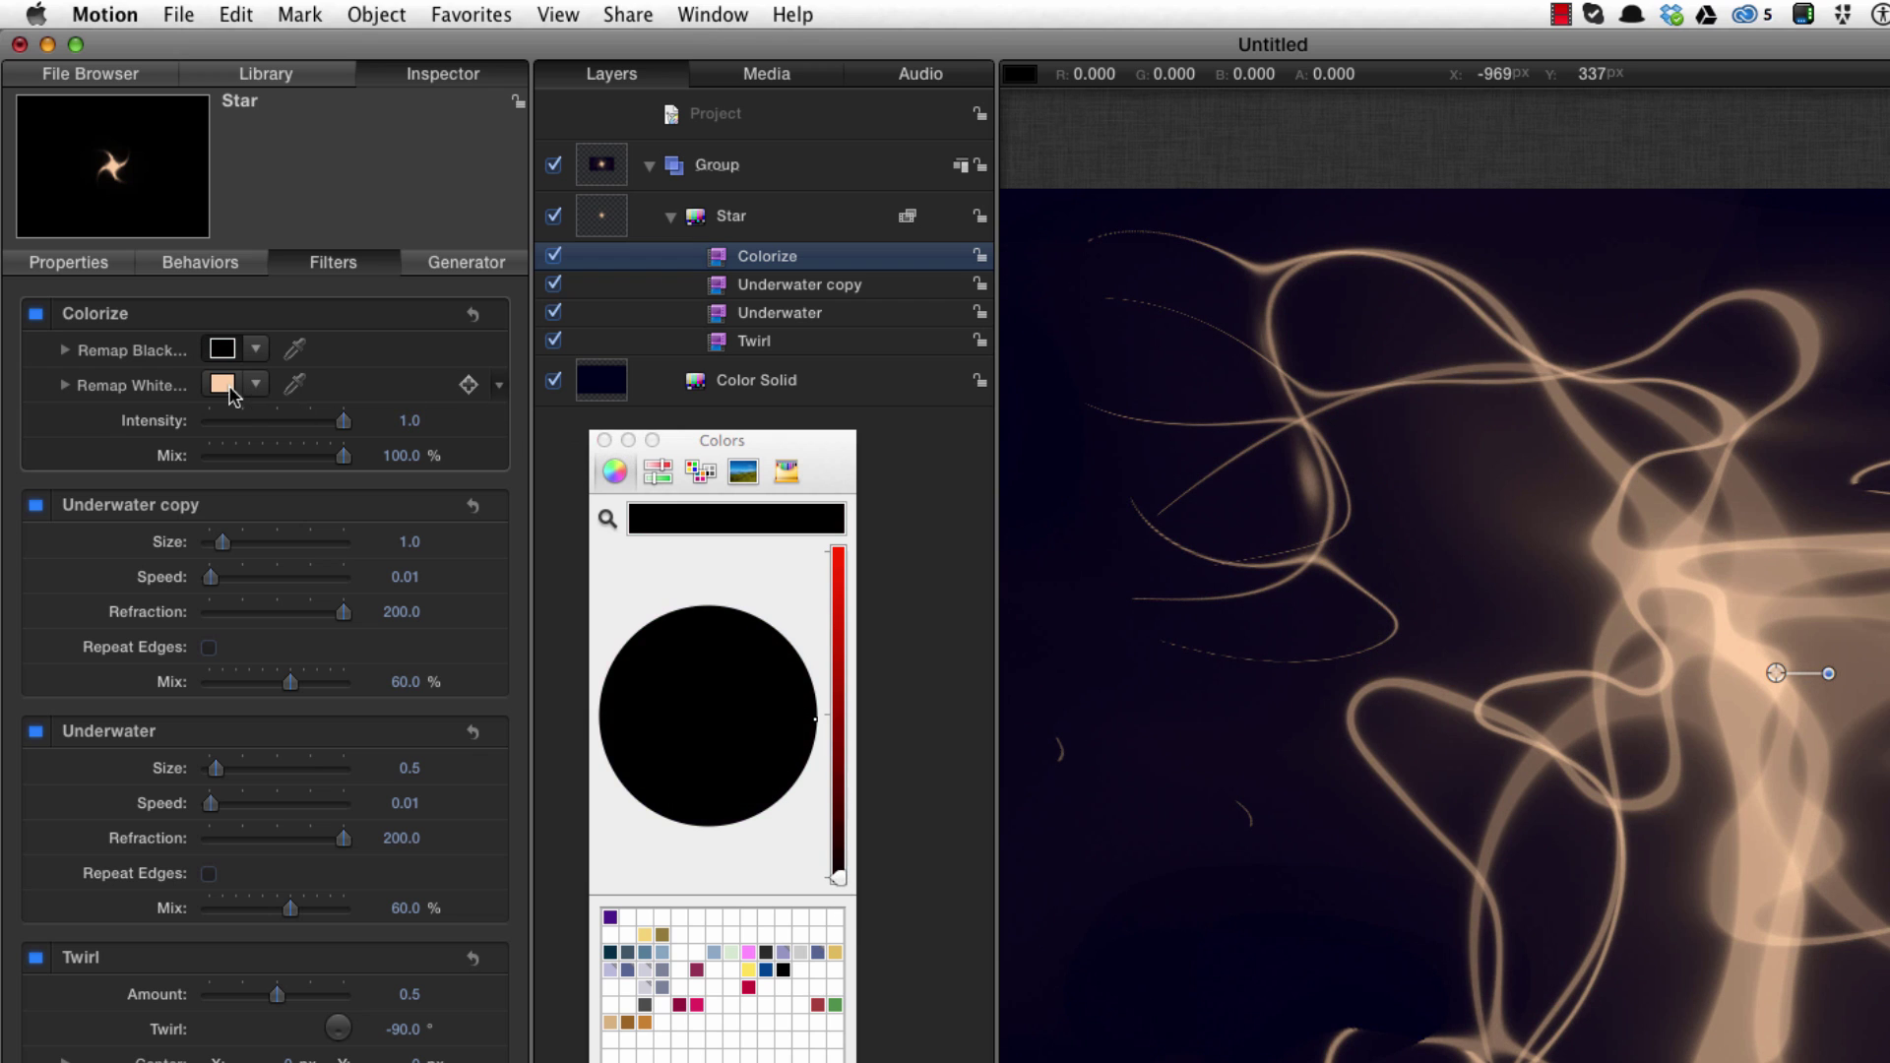
# Set the Colorize filter's white remap color to a dark blue and close the color picker.
pyautogui.click(221, 382)
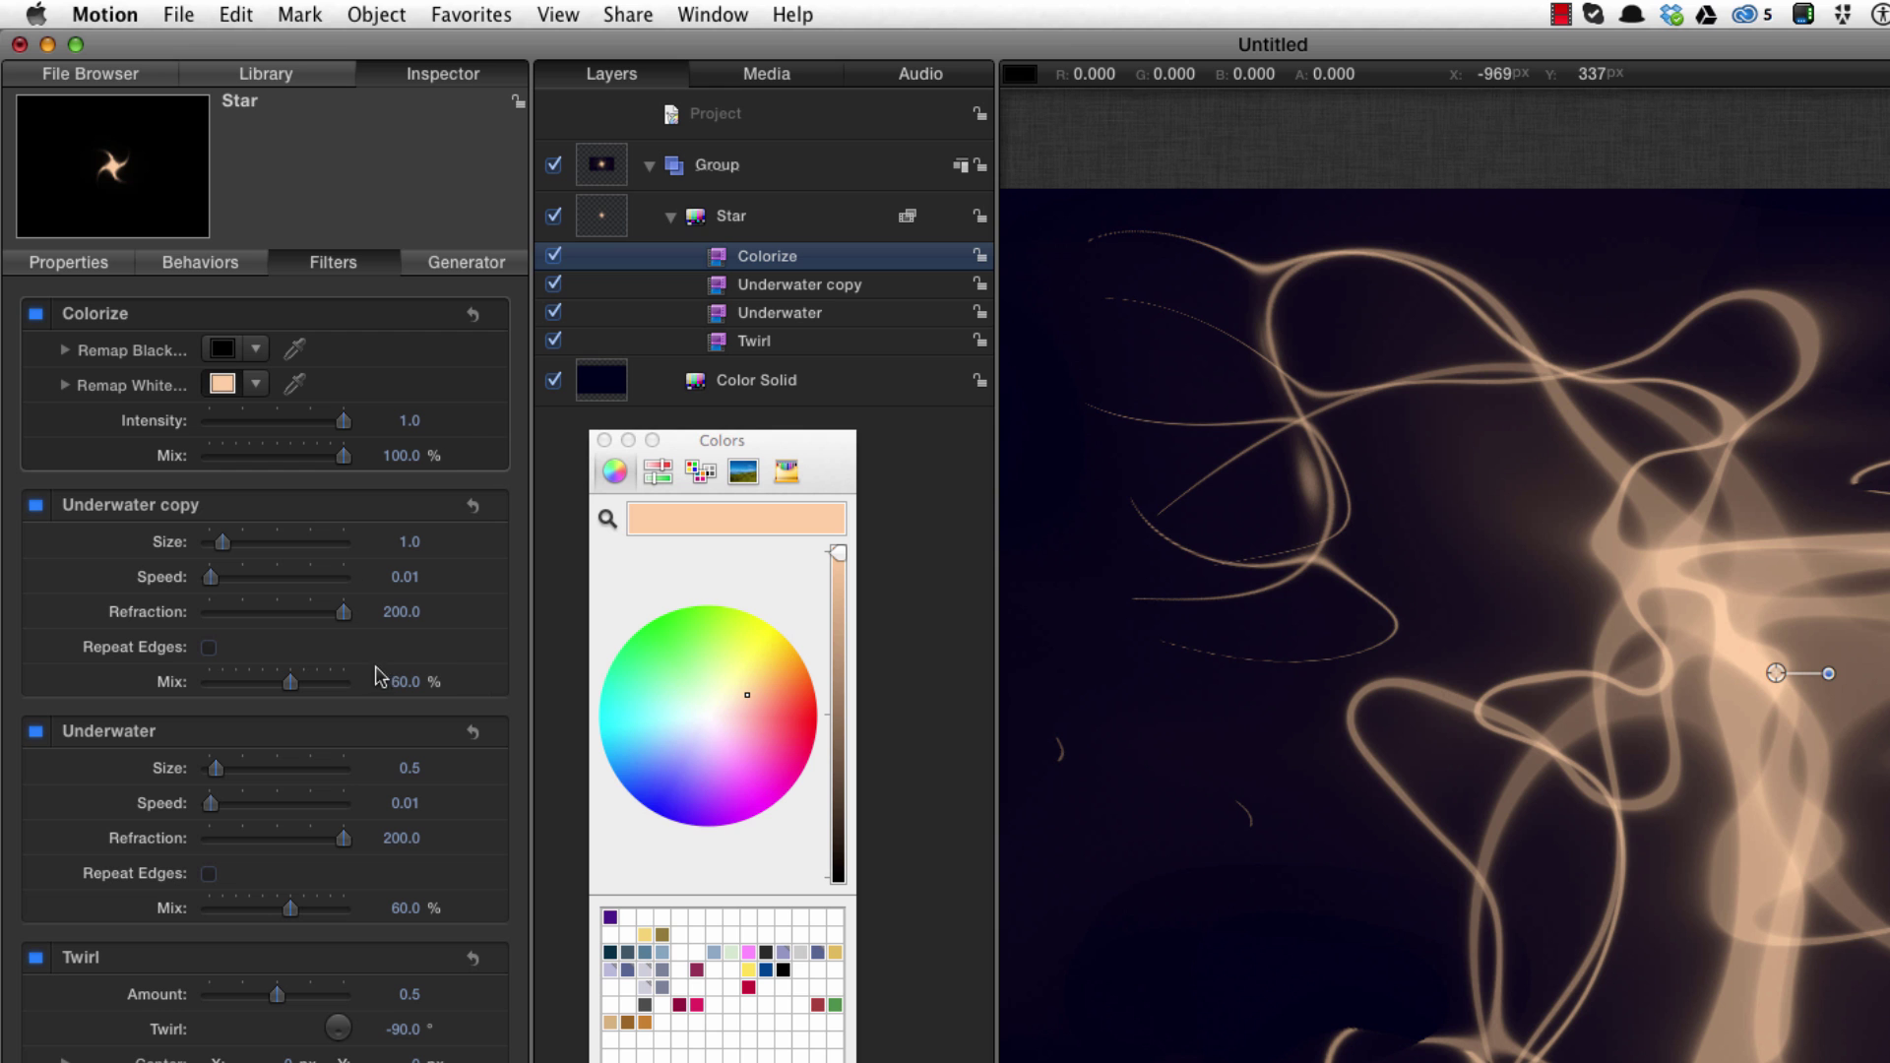
pyautogui.click(223, 384)
pyautogui.moveTo(746, 689); pyautogui.dragTo(655, 789)
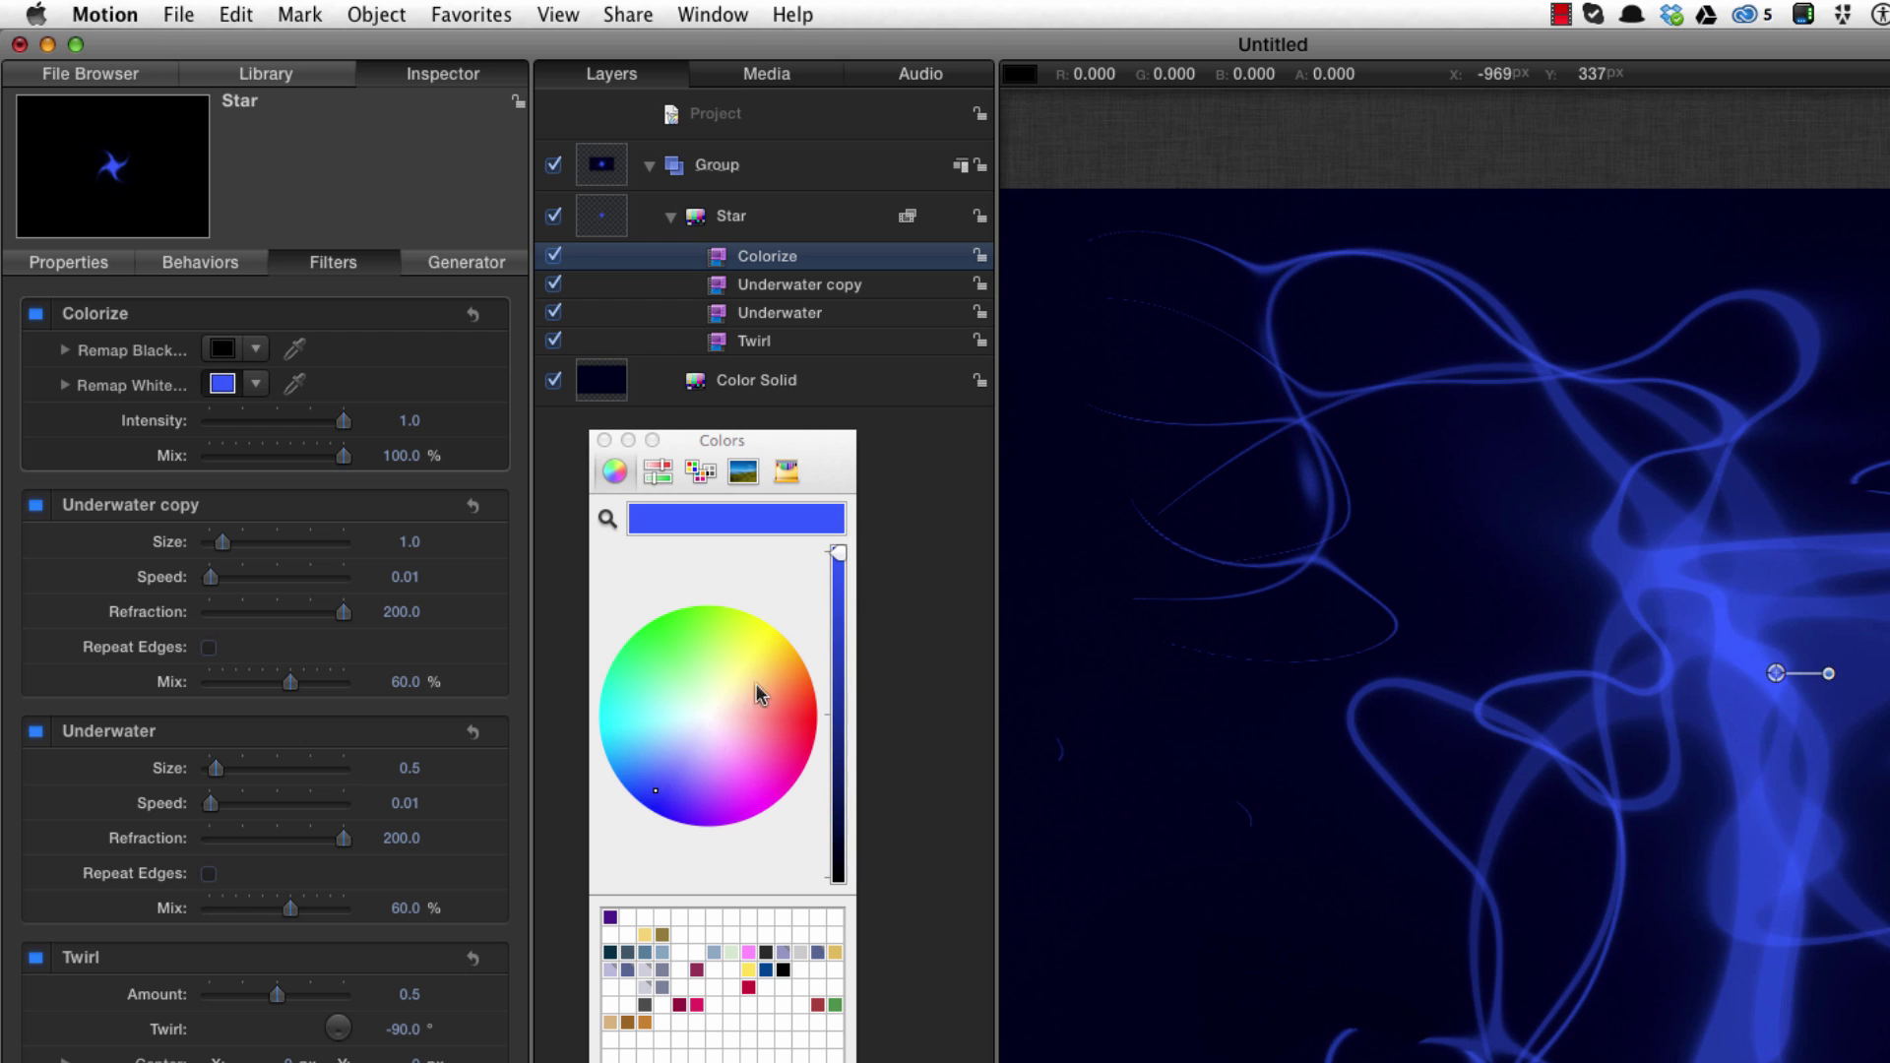
pyautogui.moveTo(839, 552); pyautogui.dragTo(860, 824)
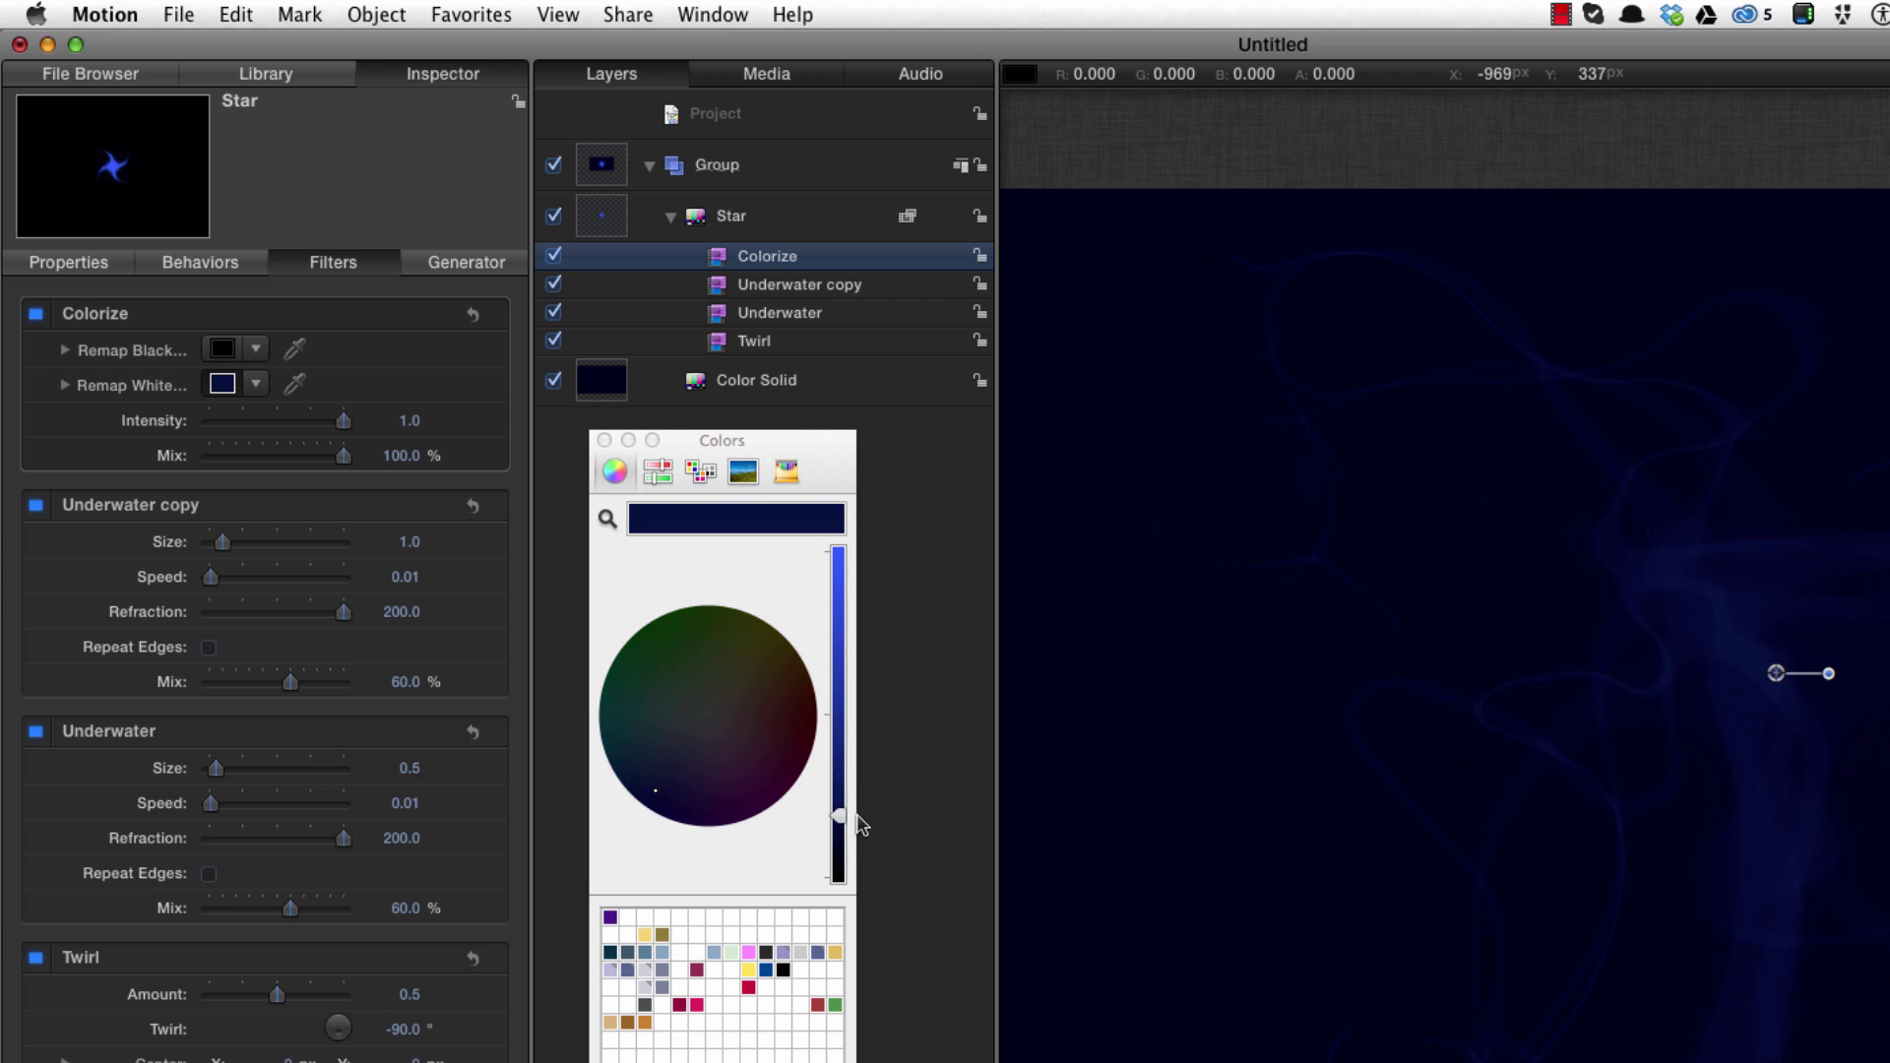
pyautogui.click(605, 440)
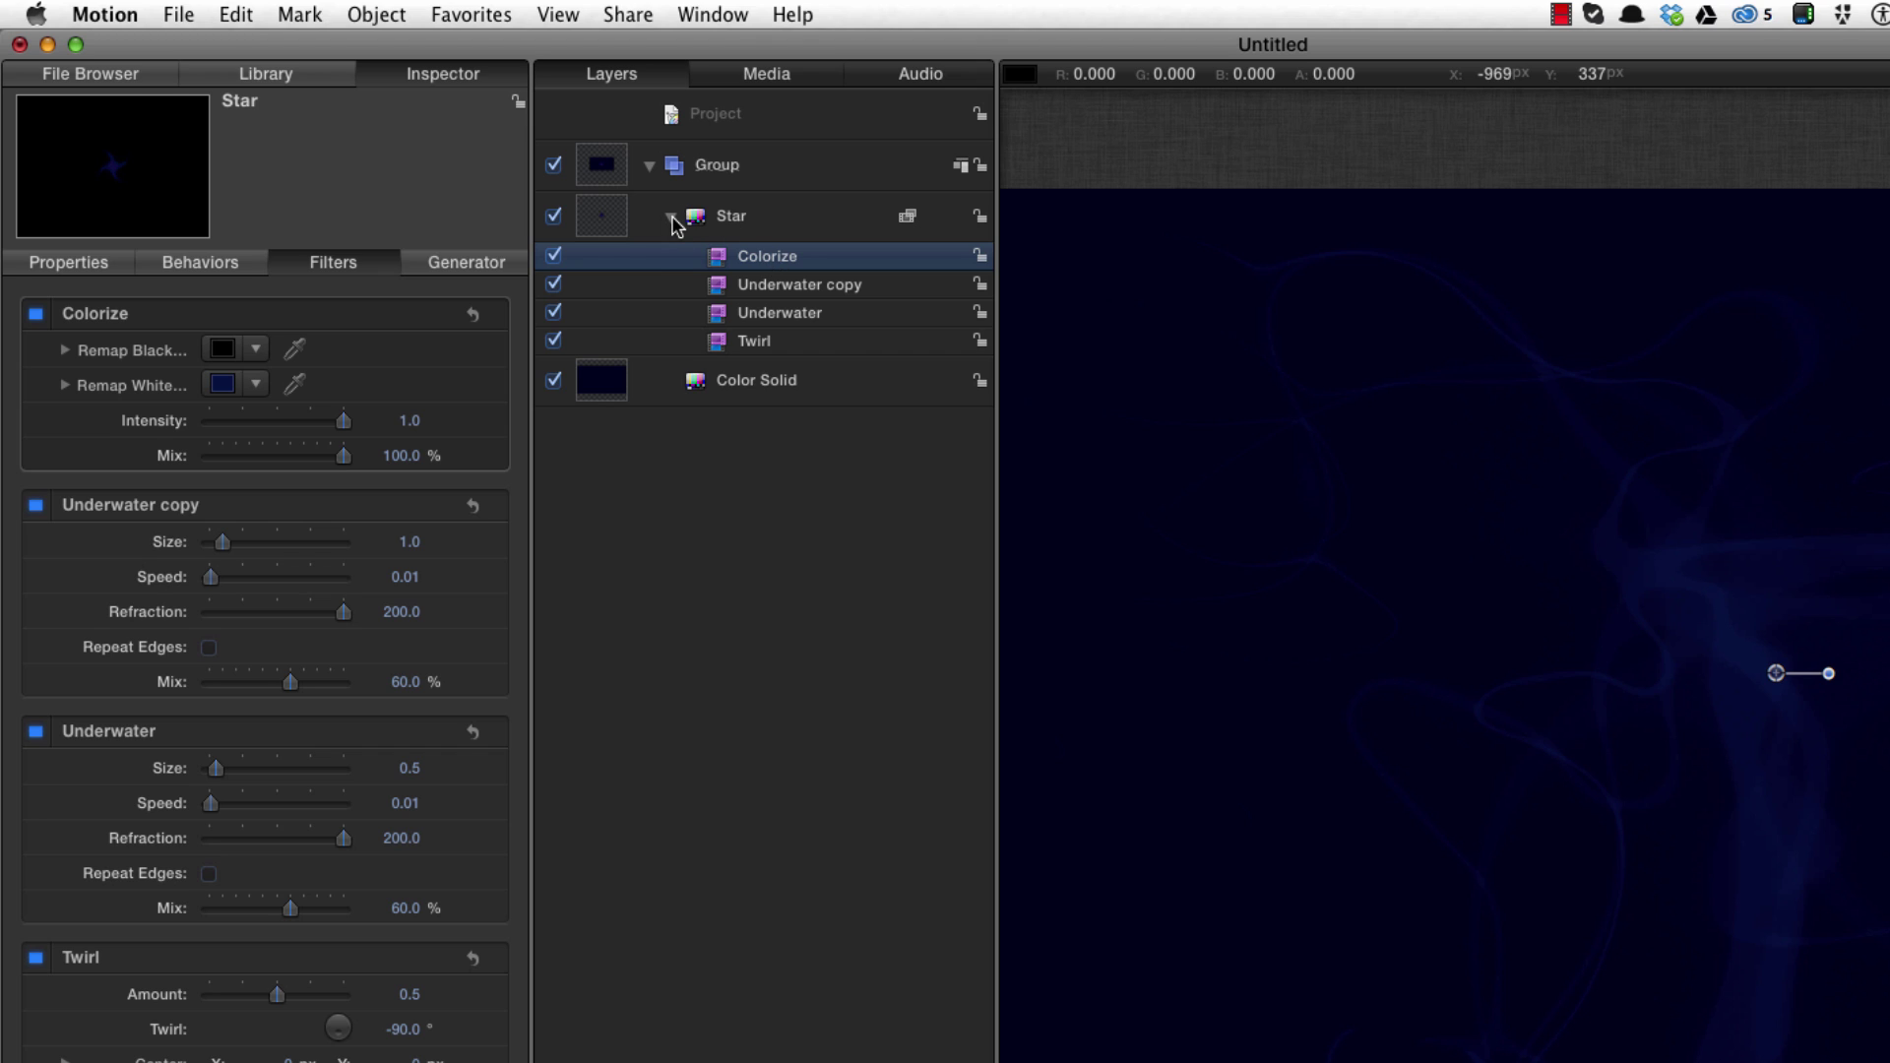
# Duplicate the Star generator and set the copy's radius to 20.
pyautogui.click(671, 216)
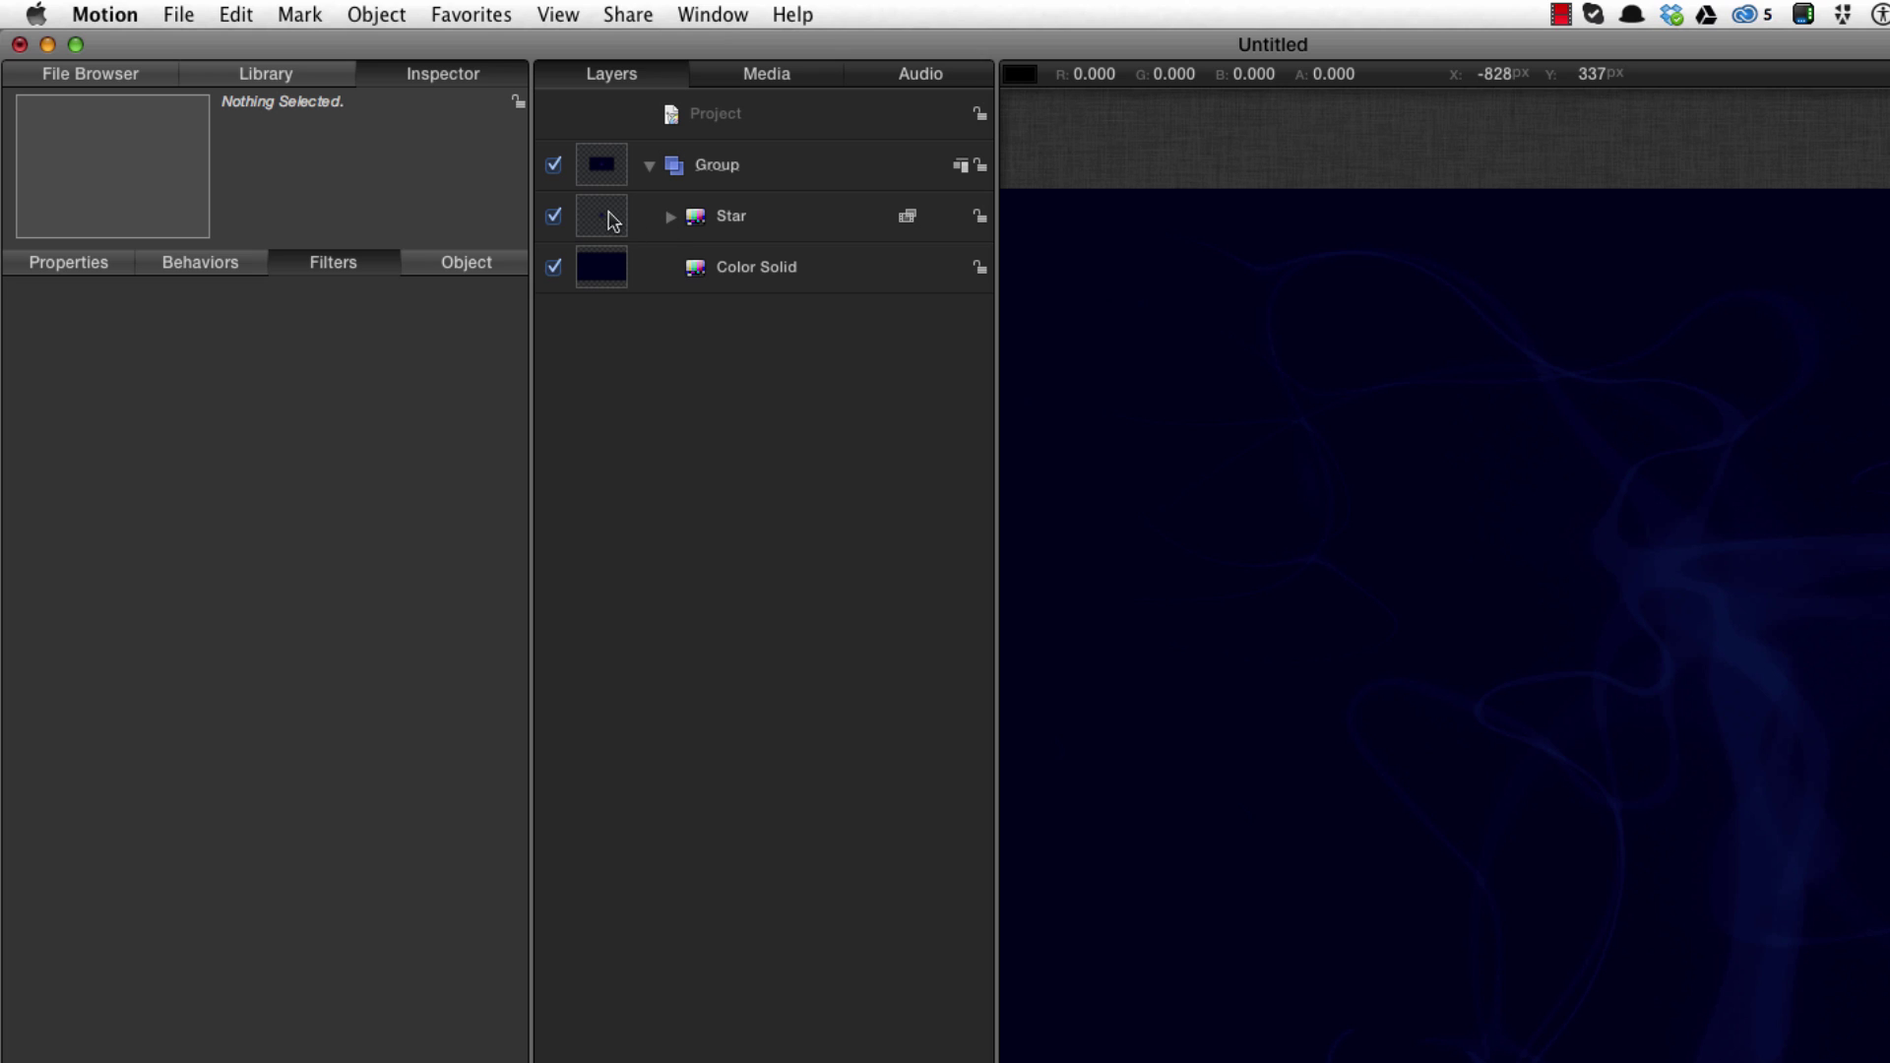
pyautogui.click(613, 222)
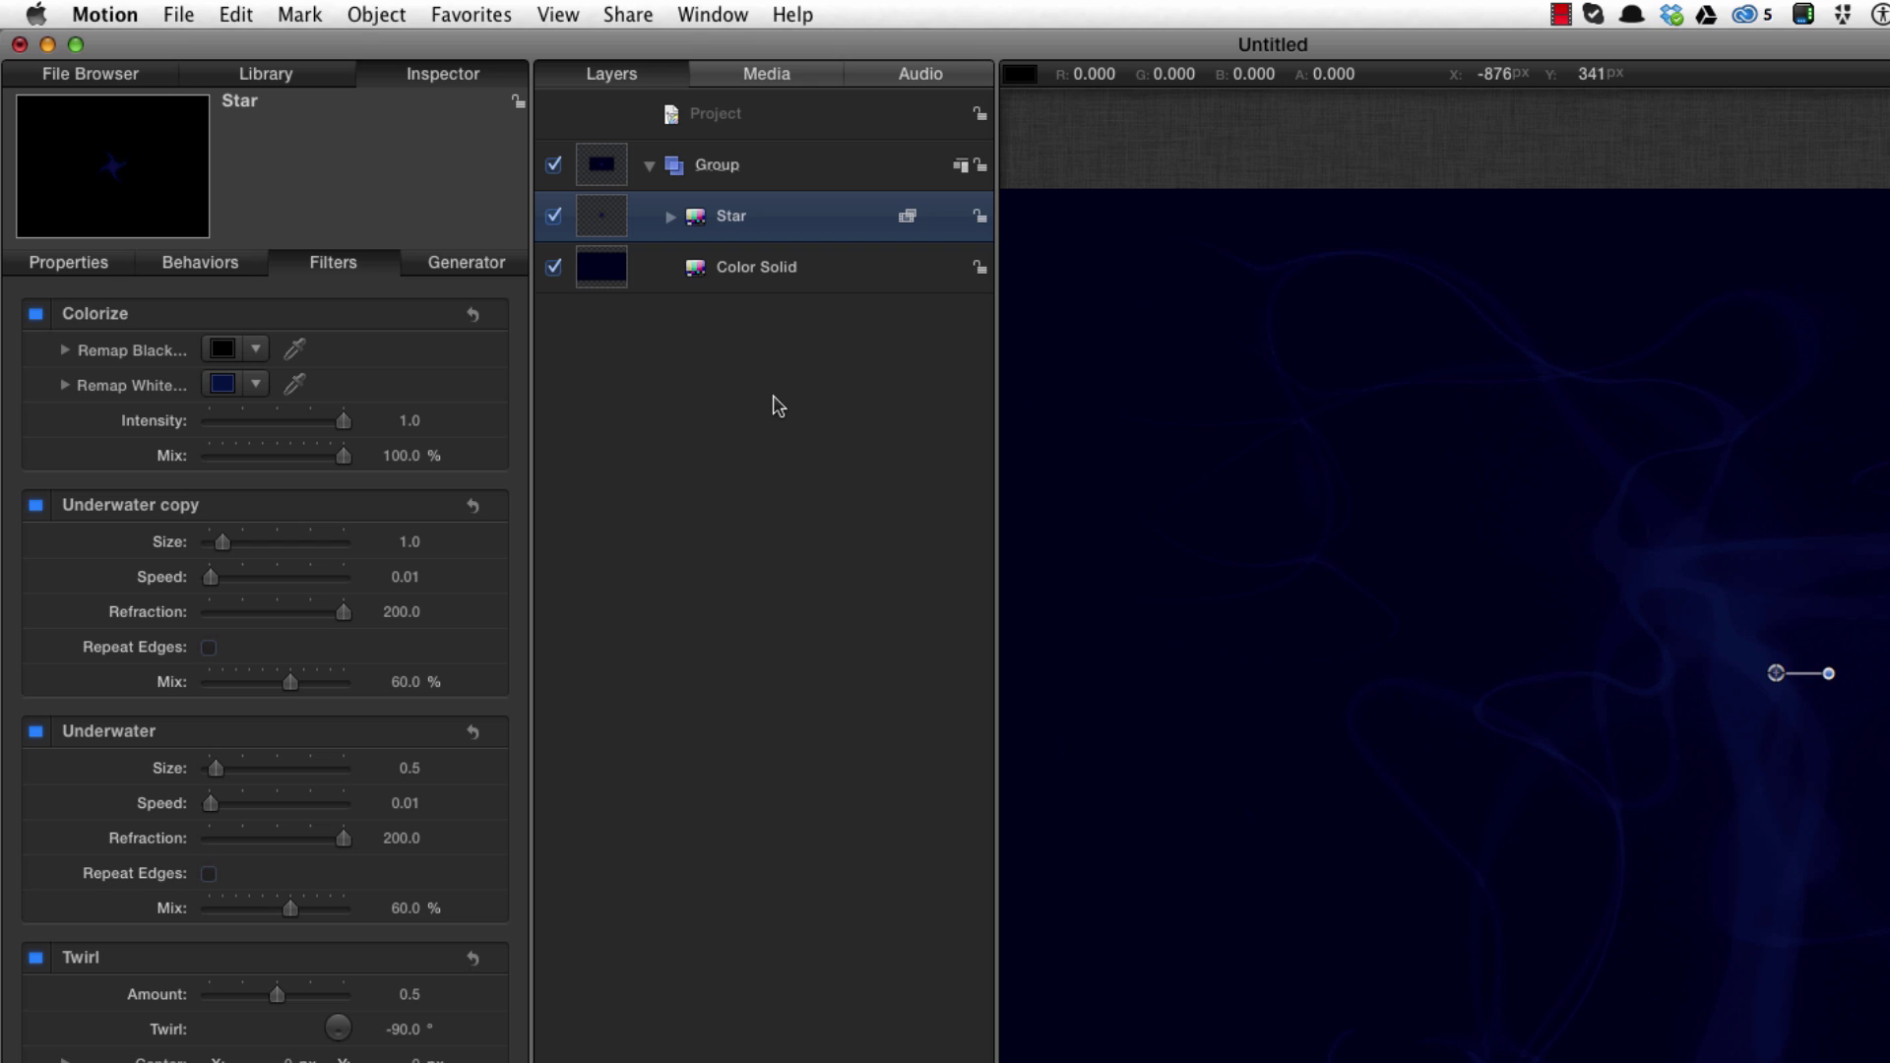
pyautogui.press('super+d')
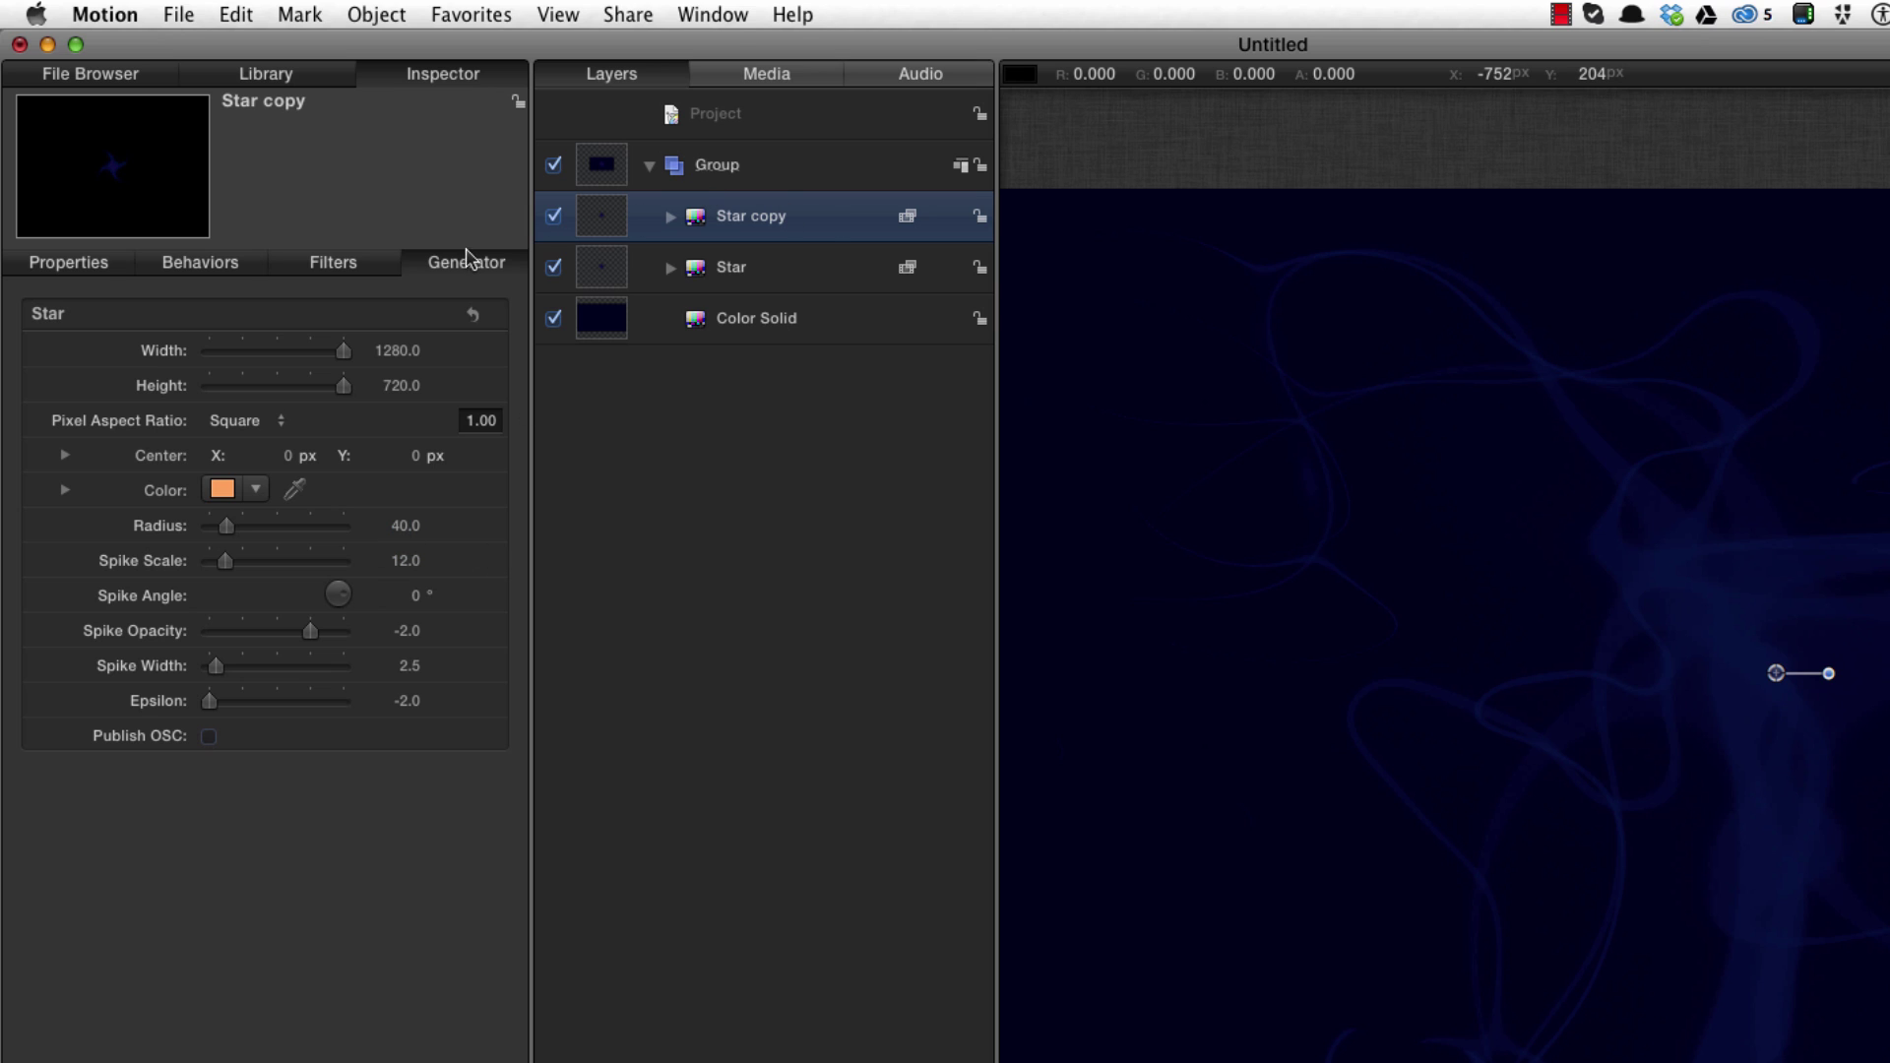
pyautogui.click(403, 527)
pyautogui.write('20')
pyautogui.press('Return')
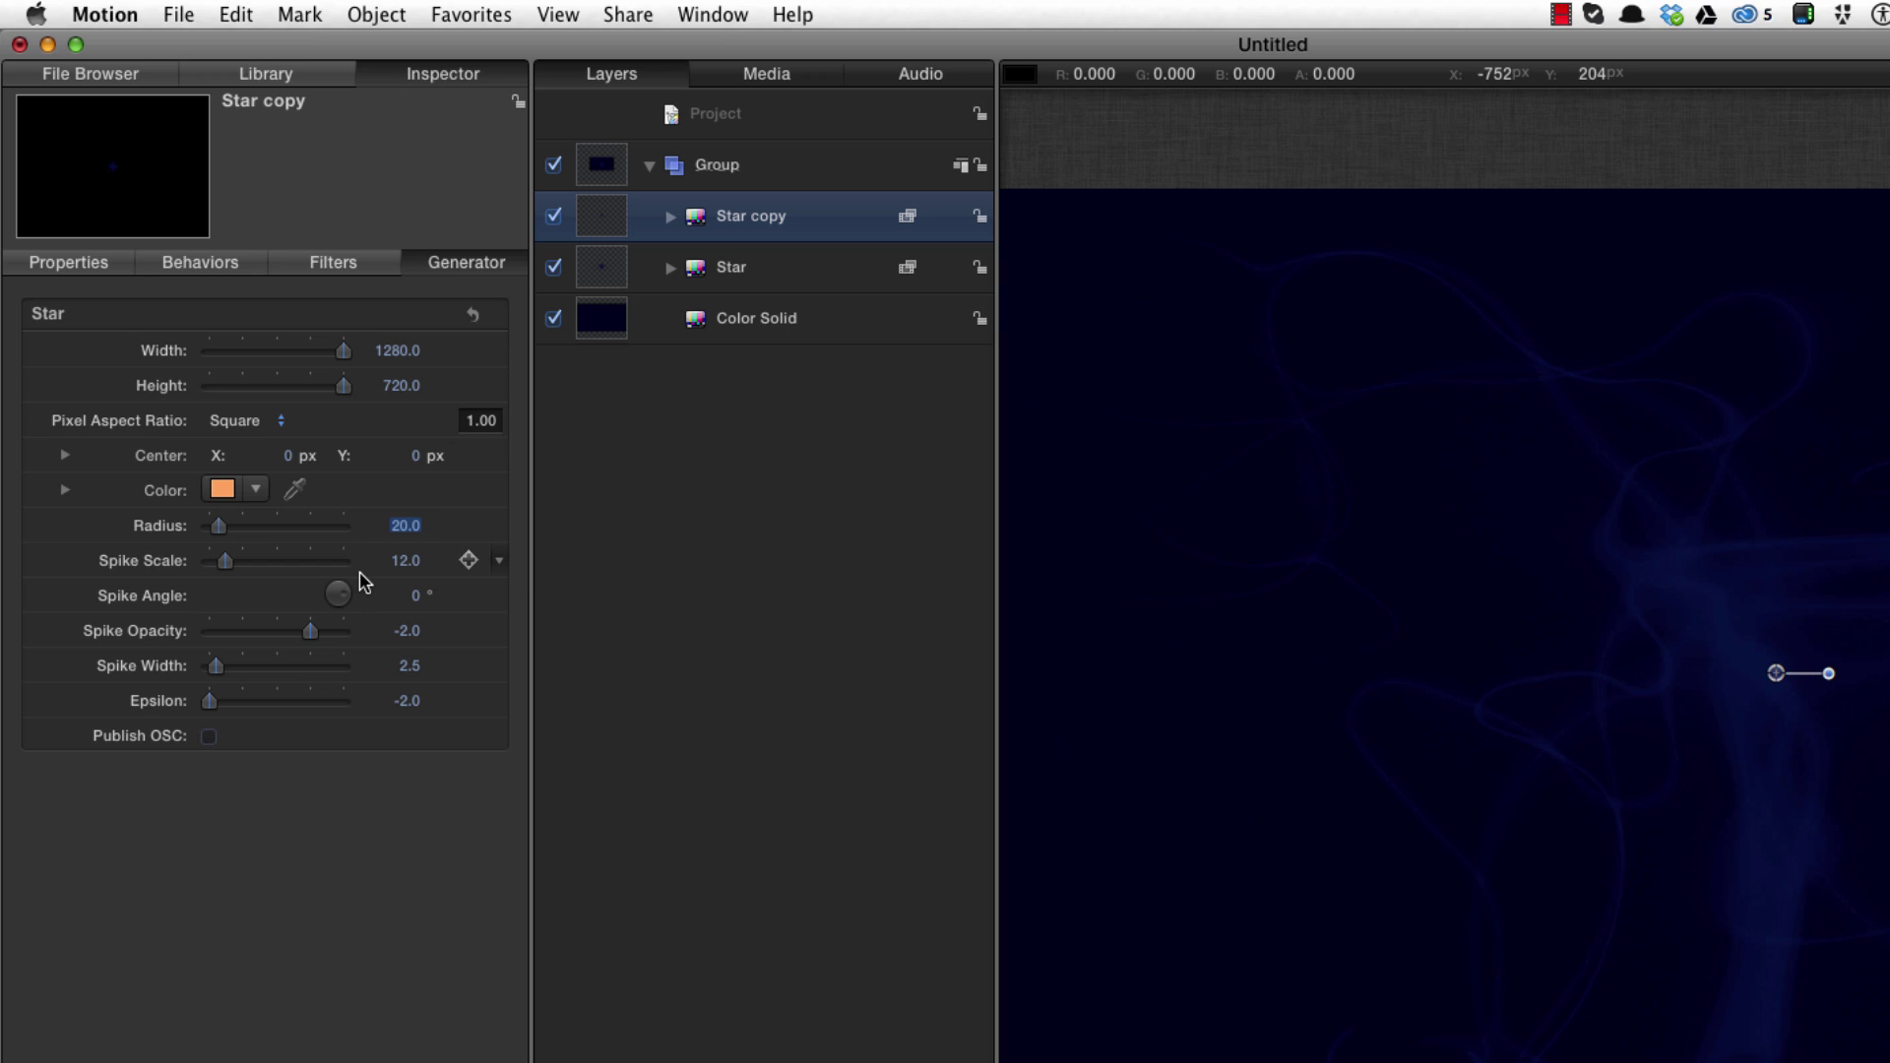
# Set the Star copy's blend mode to Screen.
pyautogui.press('F1')
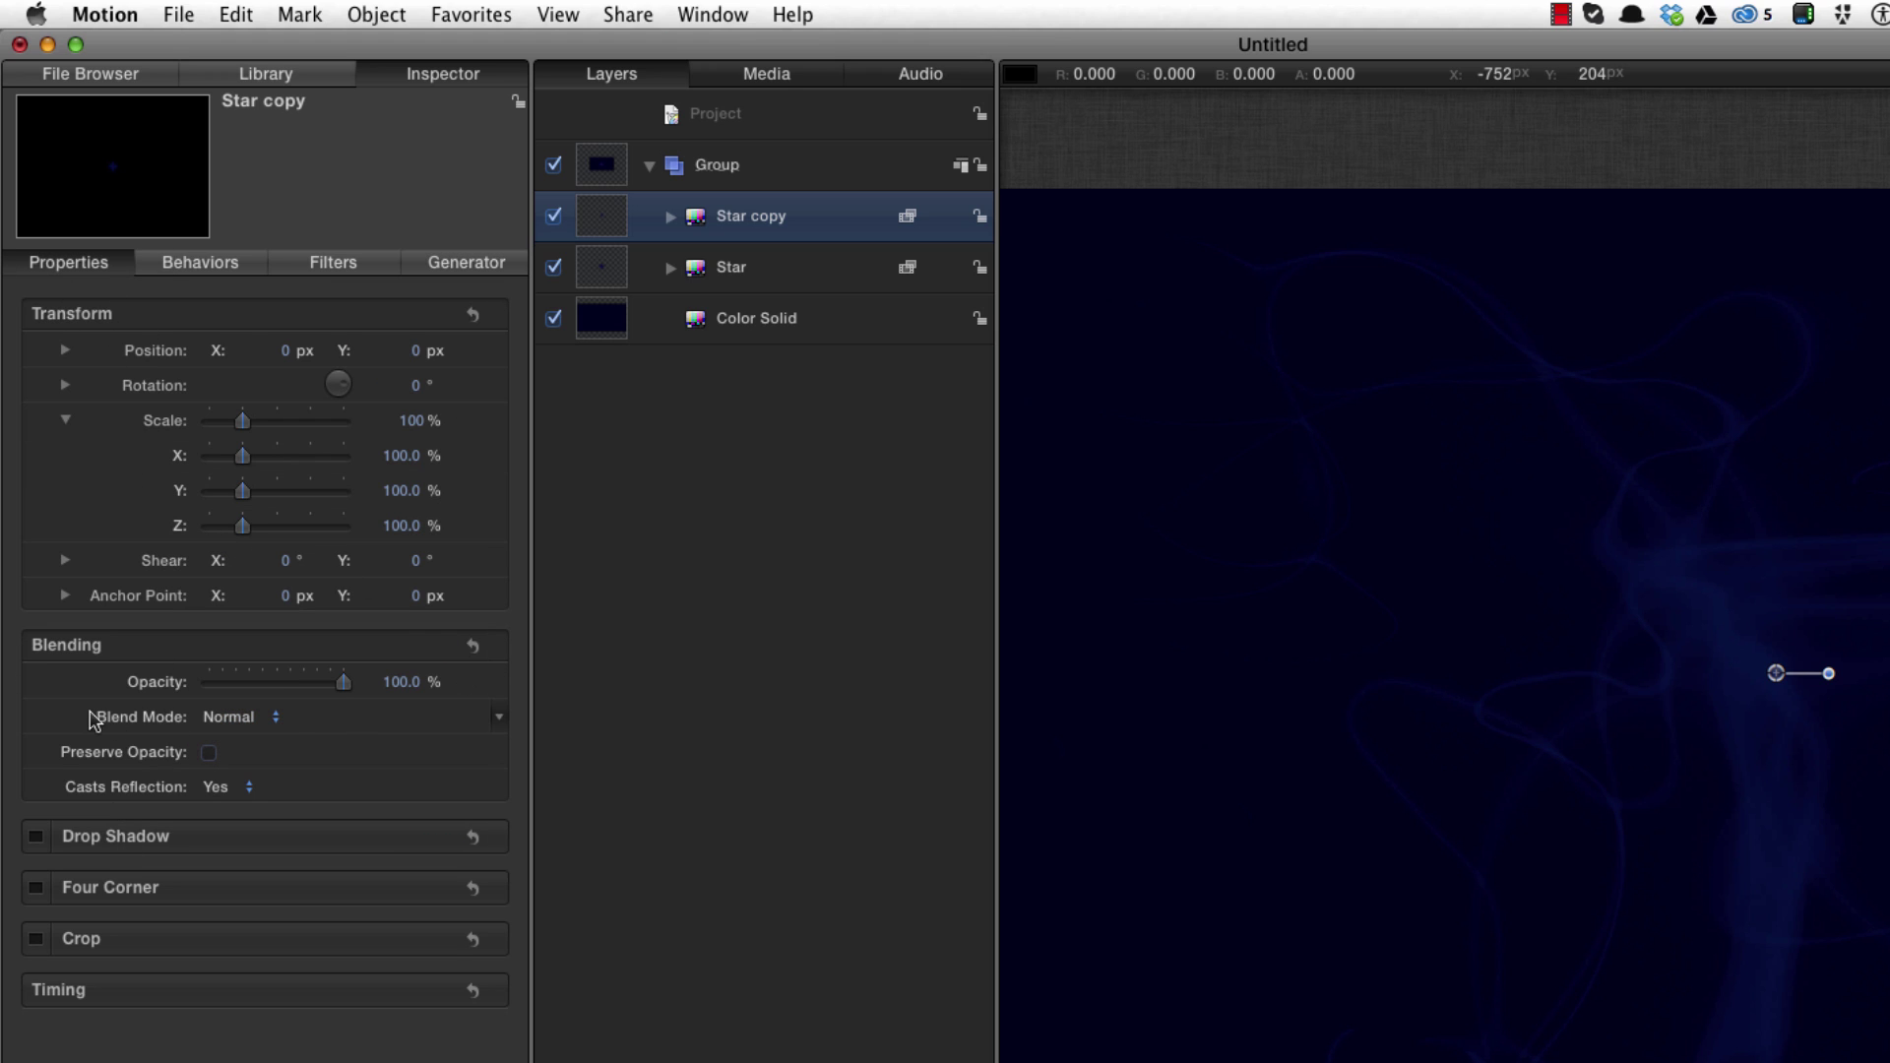
pyautogui.click(234, 718)
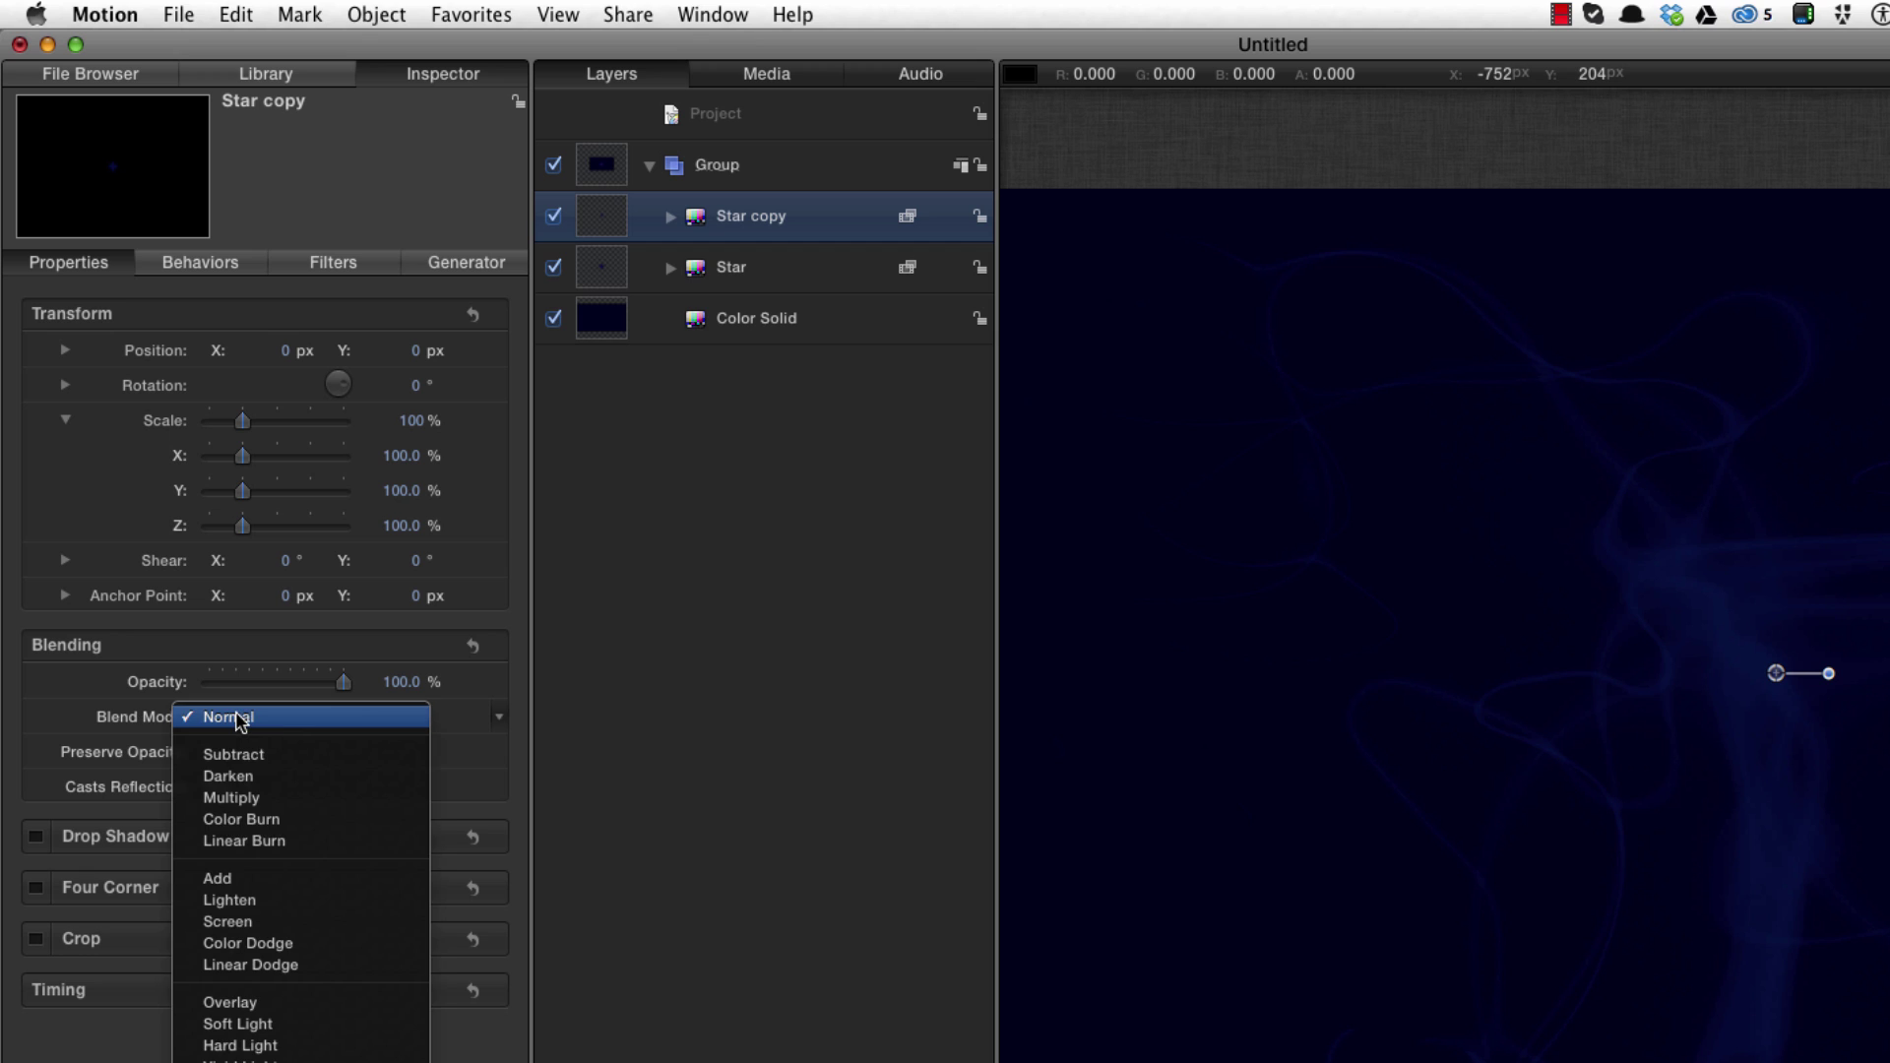
pyautogui.click(258, 925)
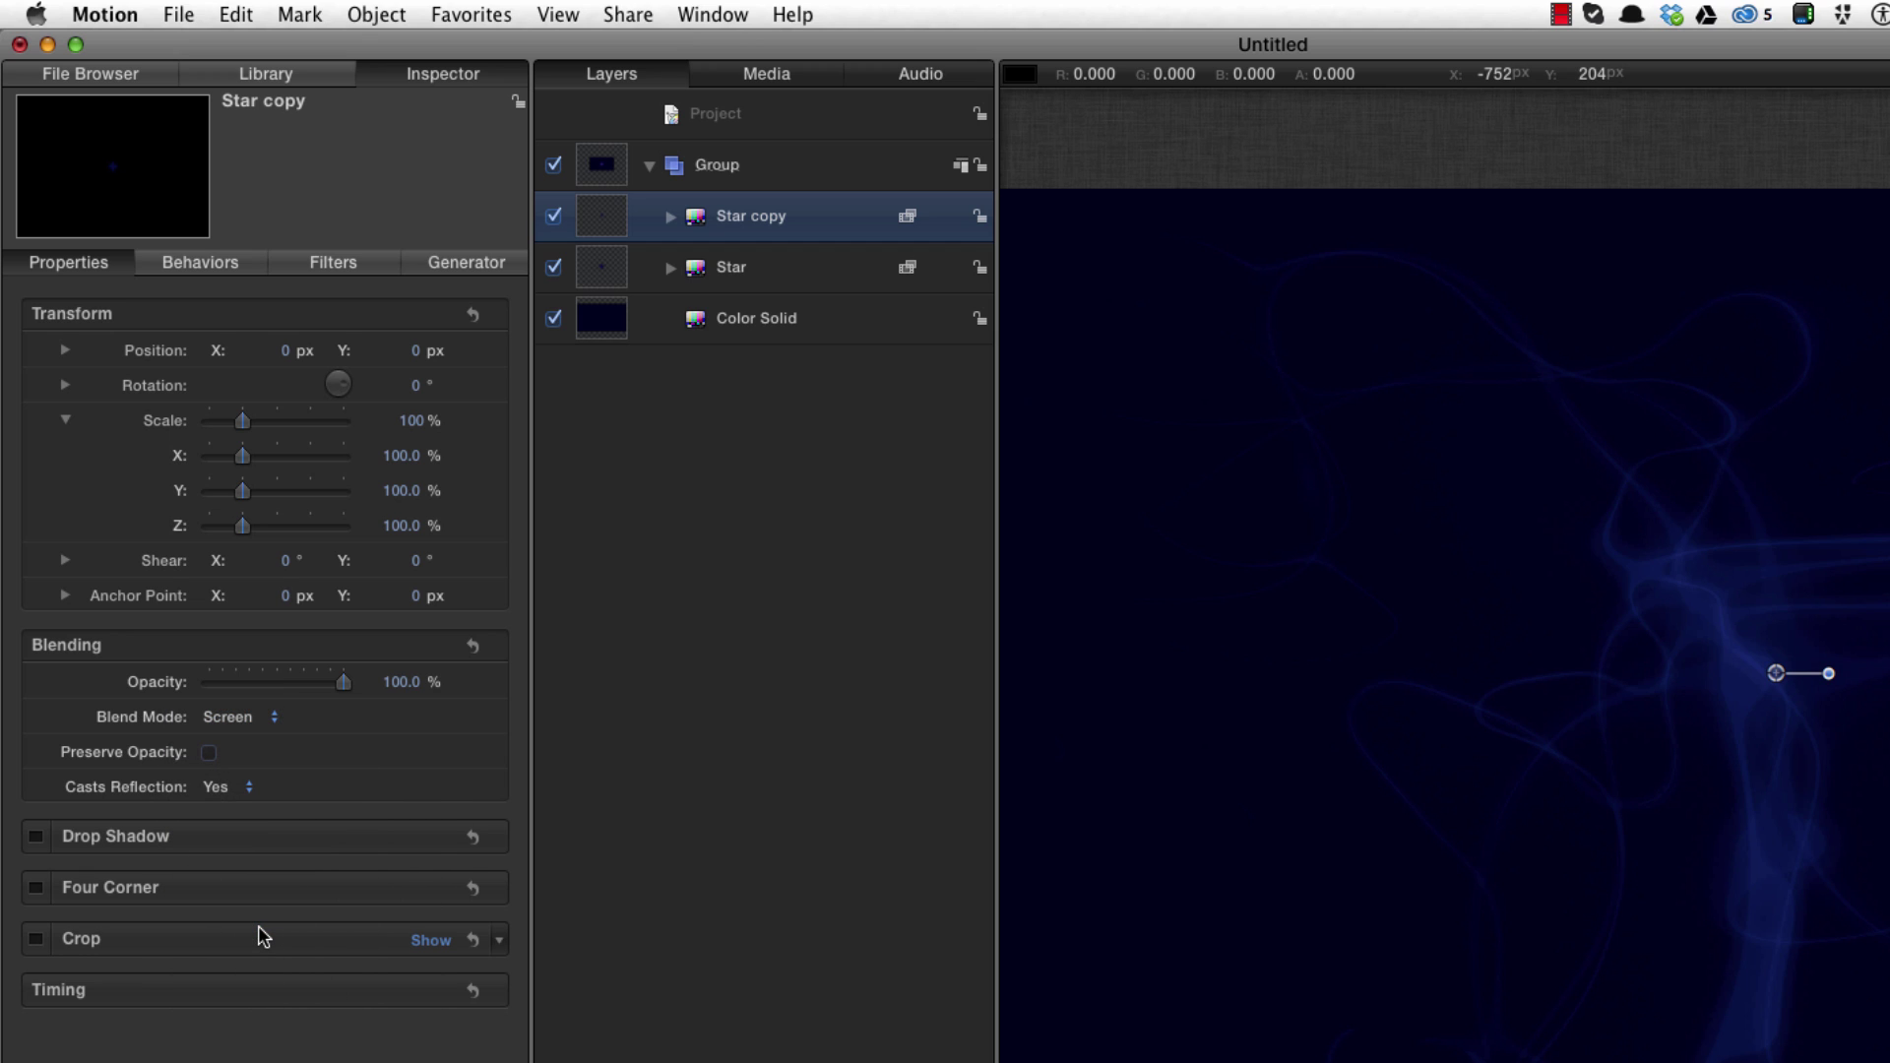
# Set the Star copy's spike angle to 50° and preview the animation in the full-size viewer.
pyautogui.click(500, 274)
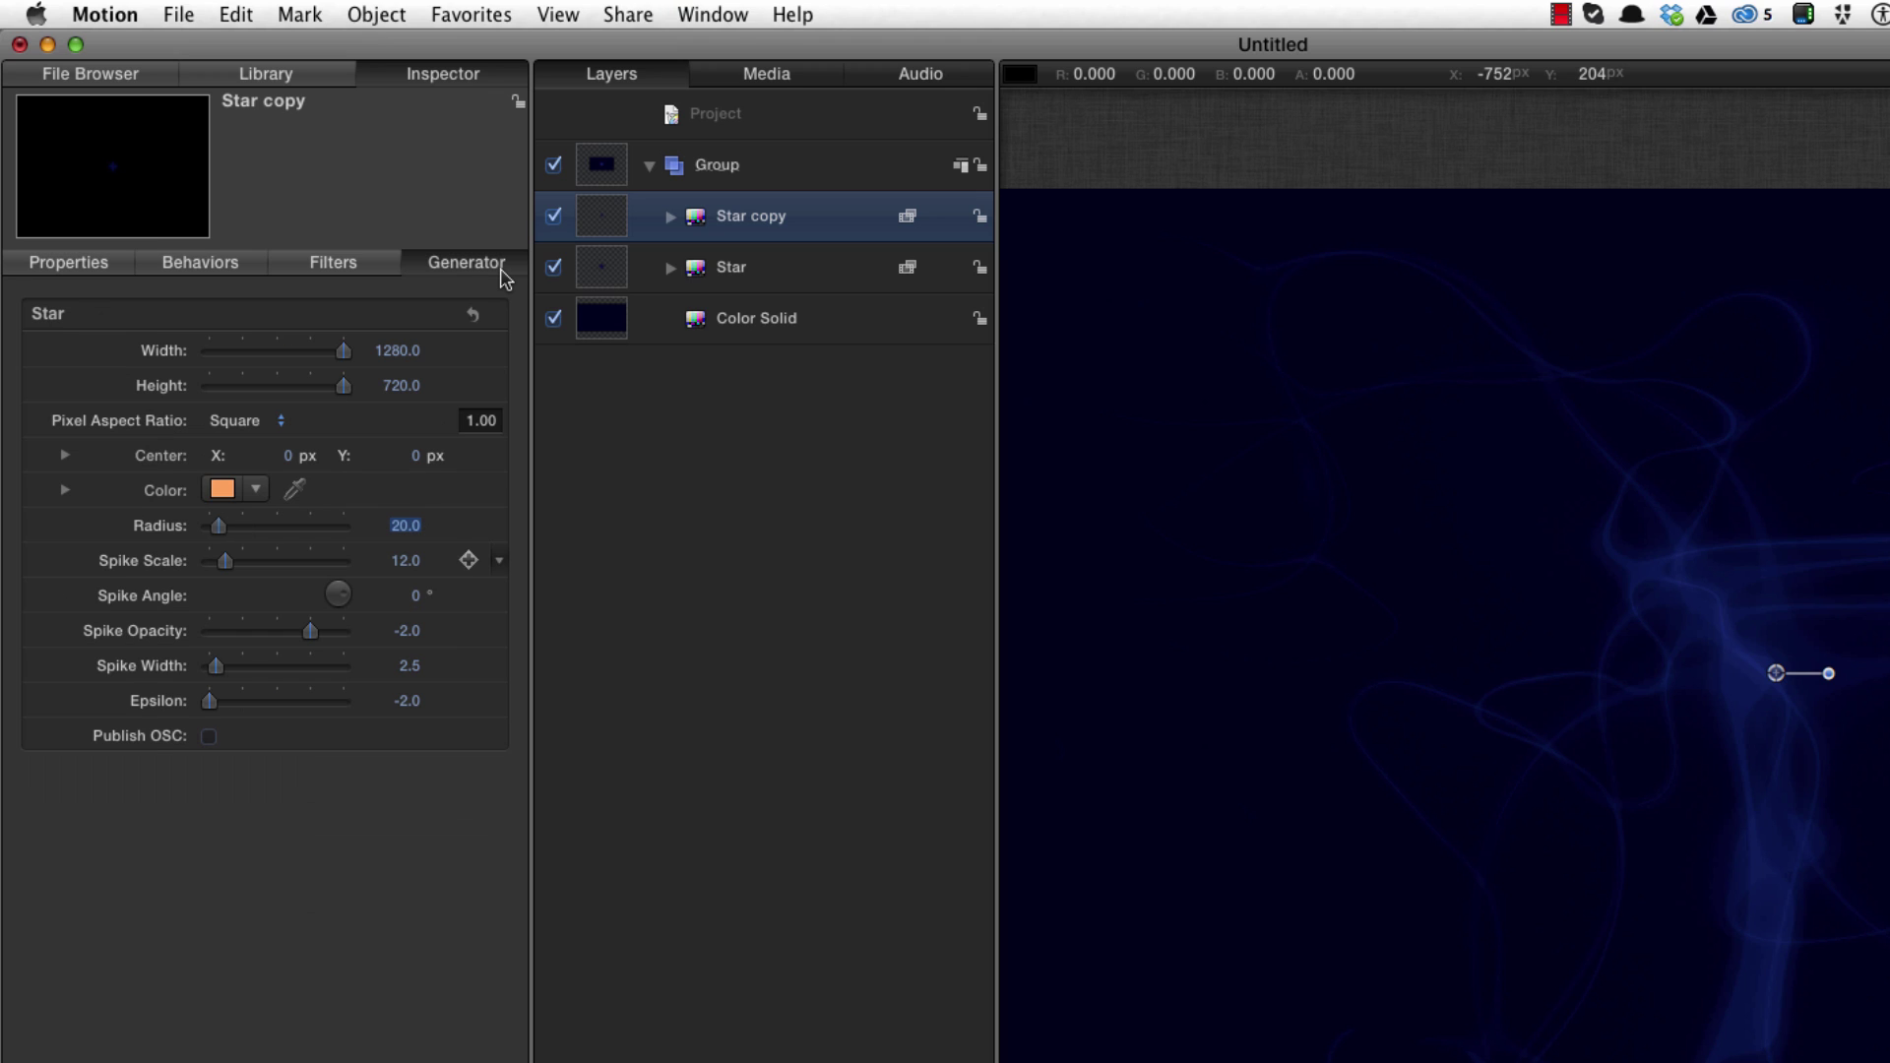
pyautogui.moveTo(414, 601); pyautogui.dragTo(404, 594)
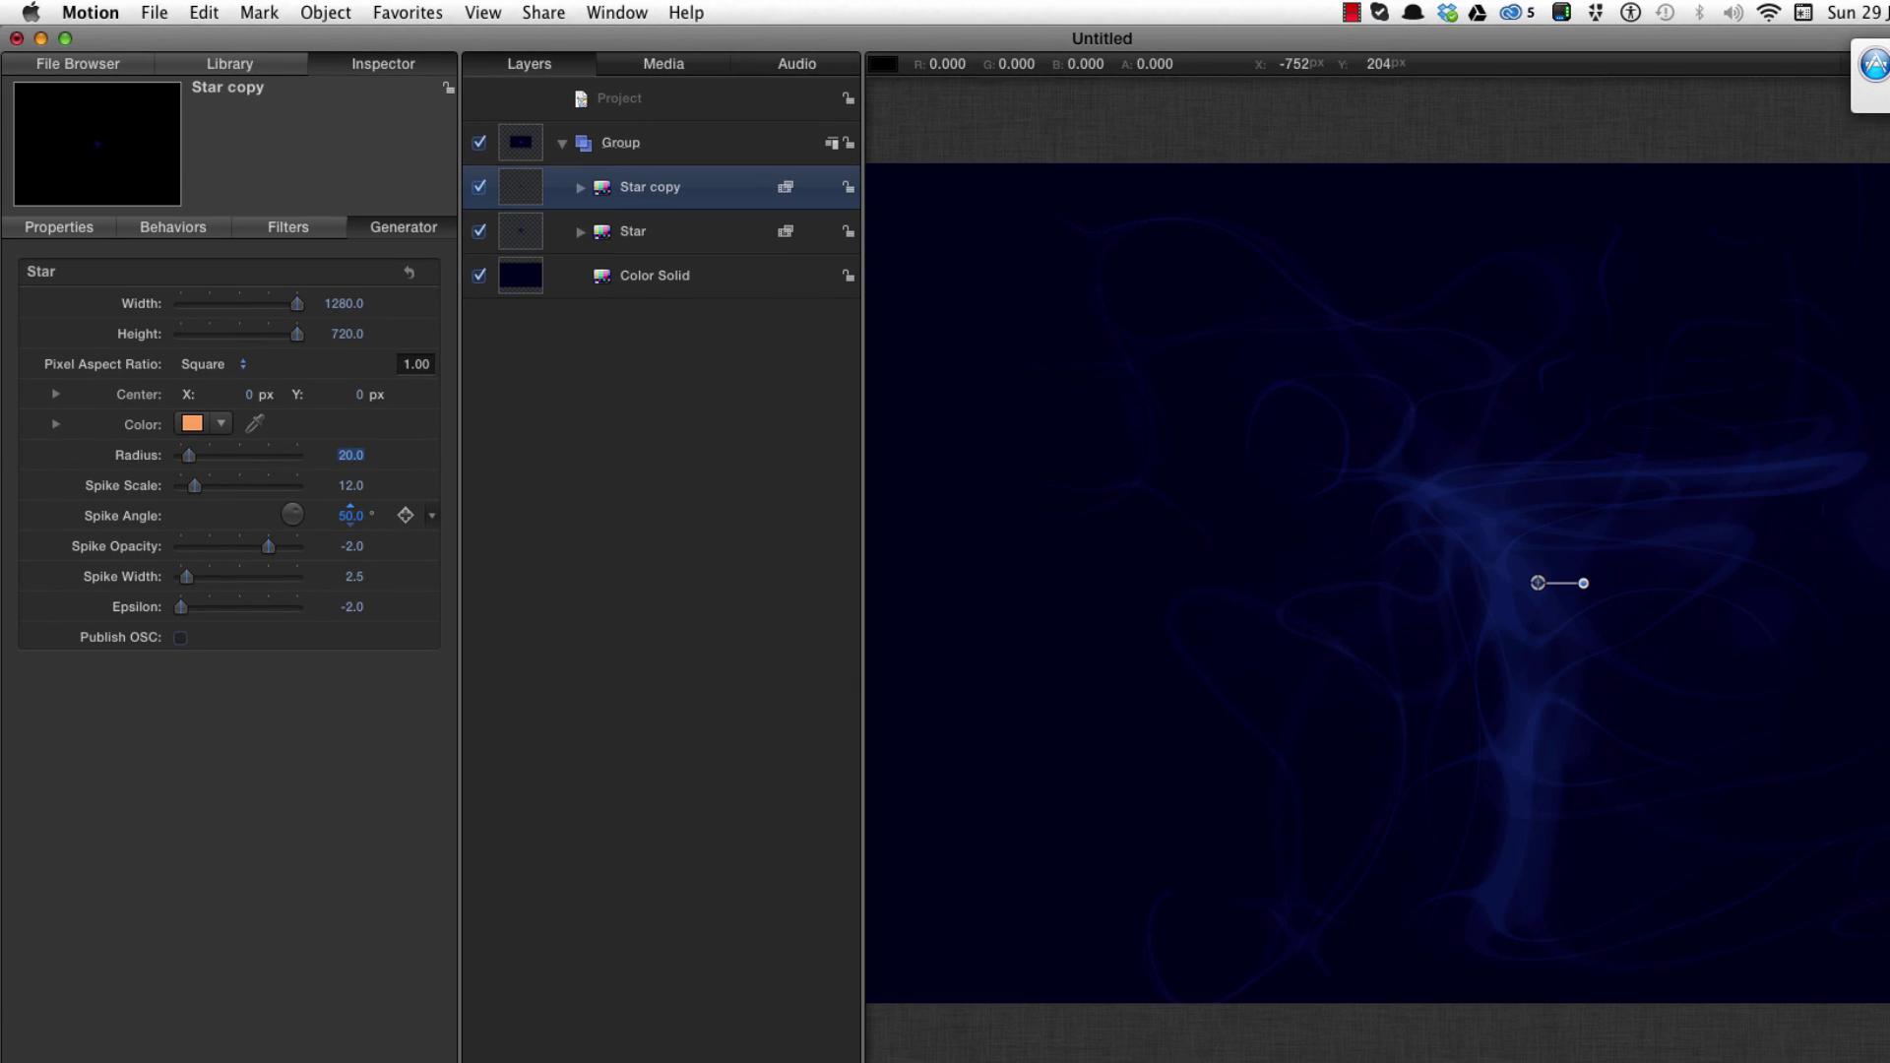
pyautogui.moveTo(350, 510); pyautogui.dragTo(350, 511)
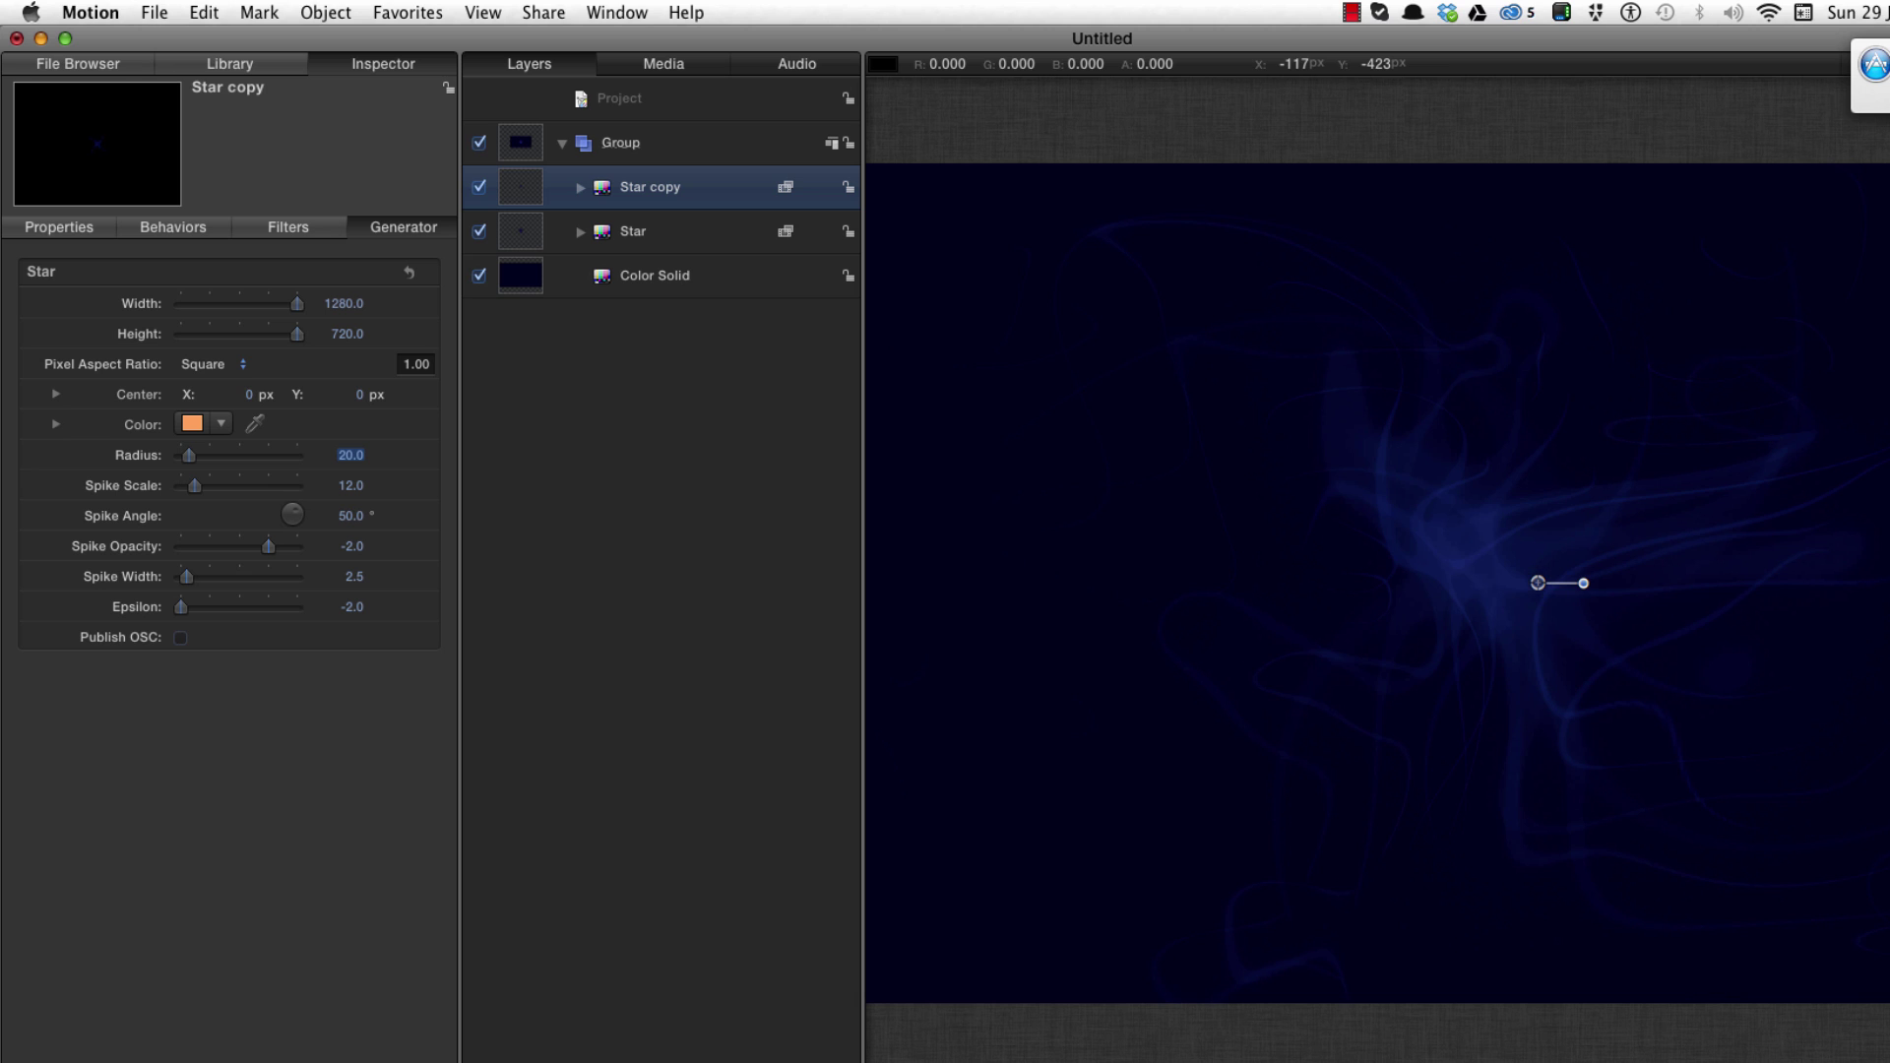
pyautogui.press('F8')
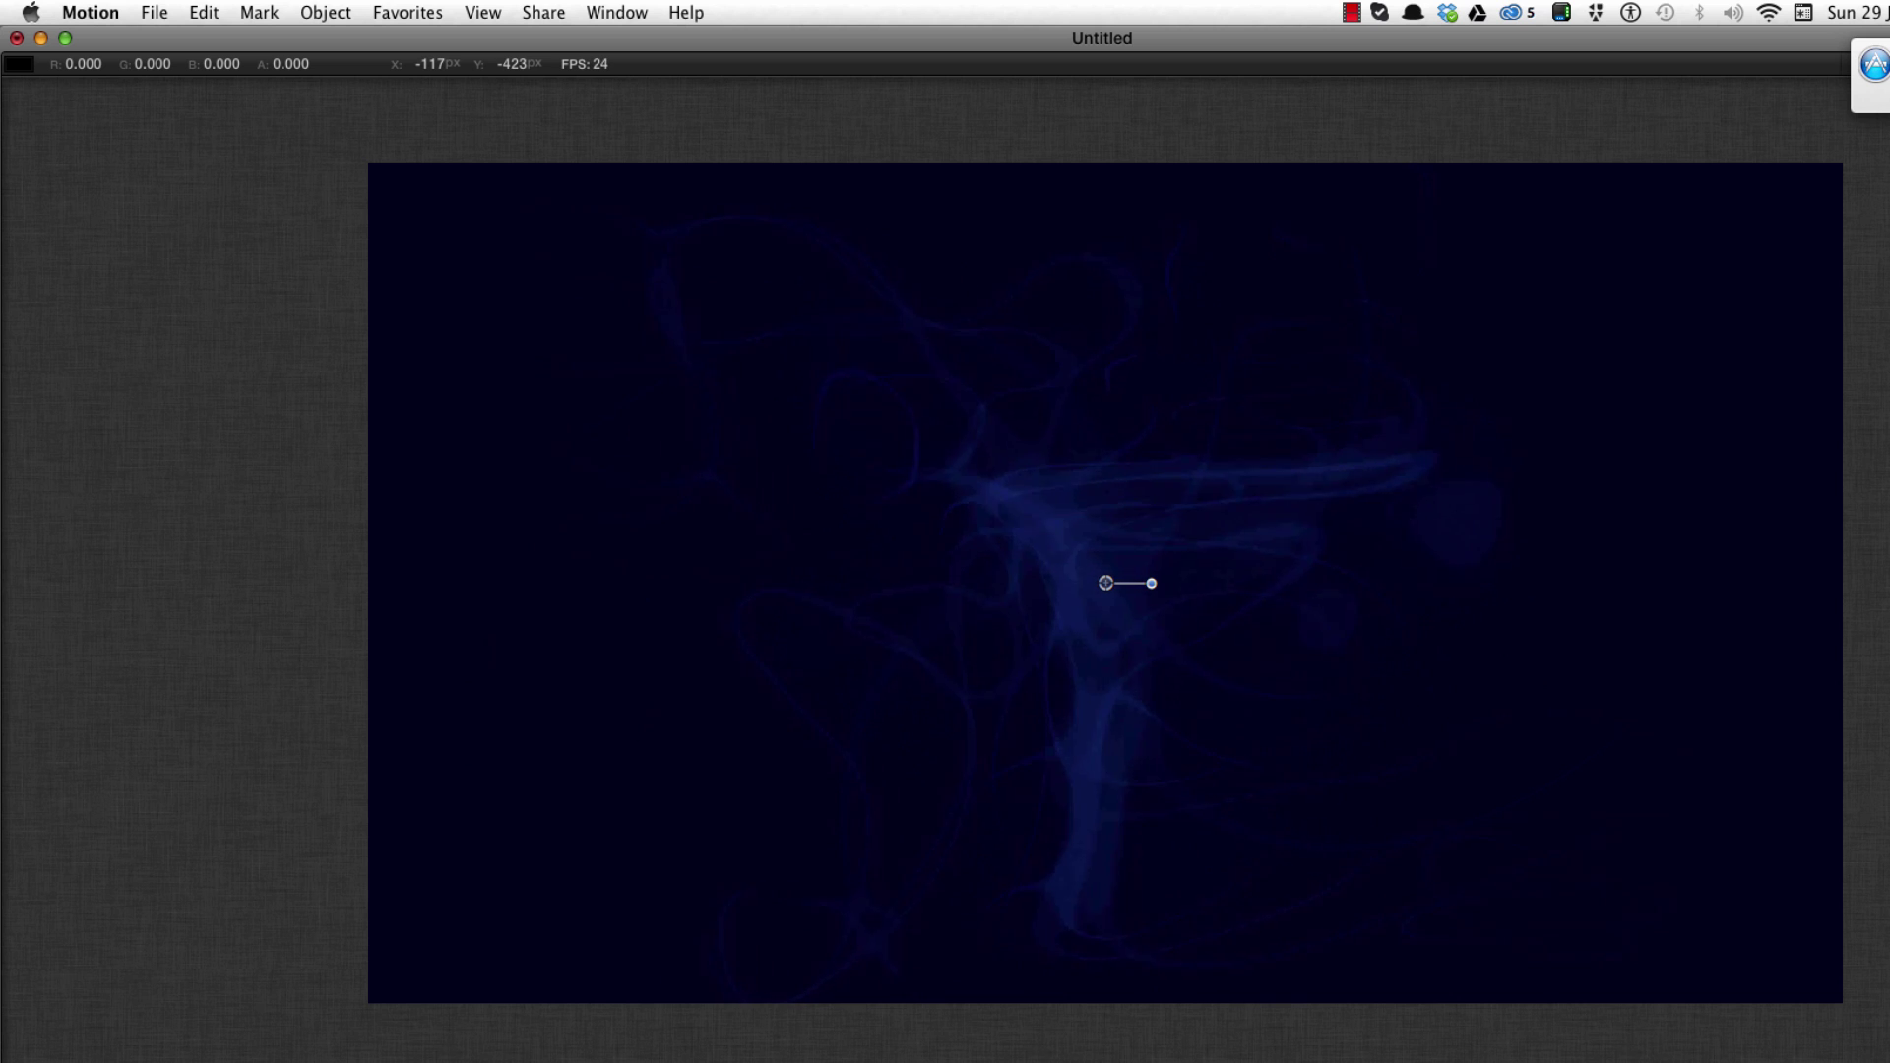
pyautogui.press('space')
pyautogui.press('F8')
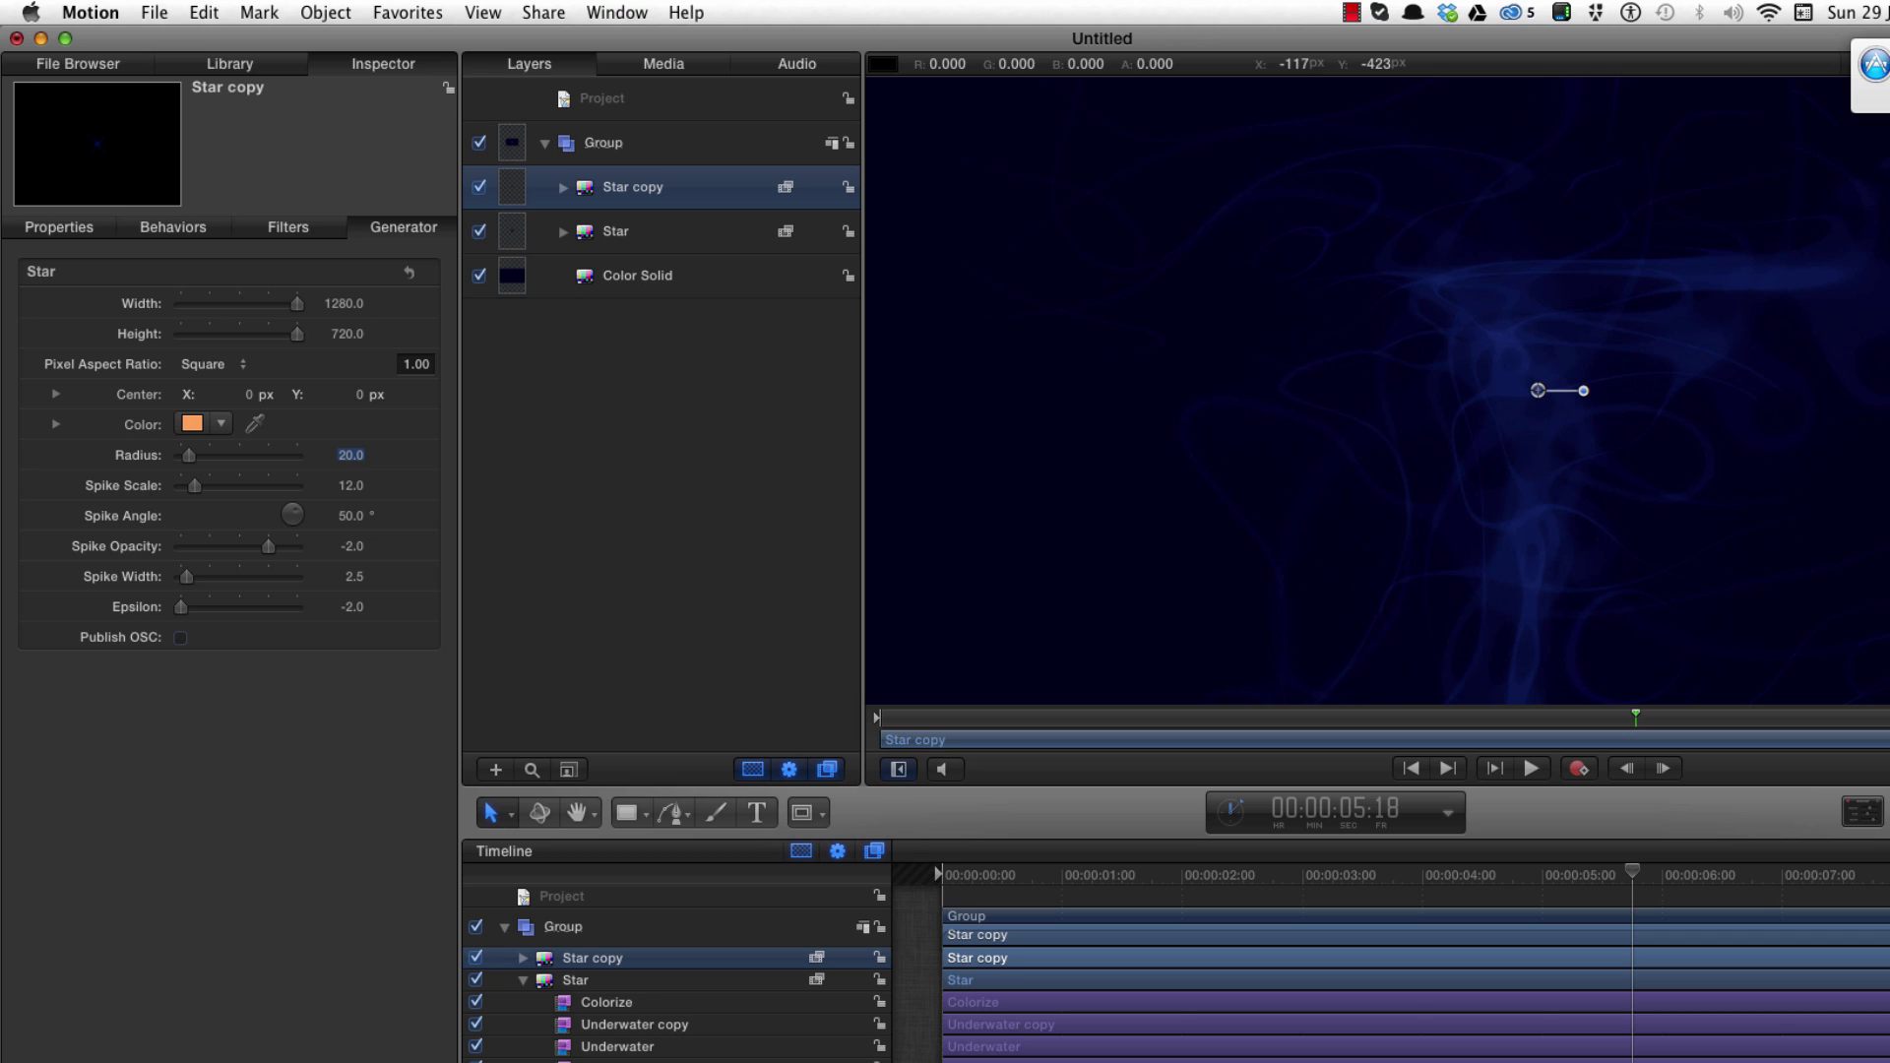
pyautogui.press('F6')
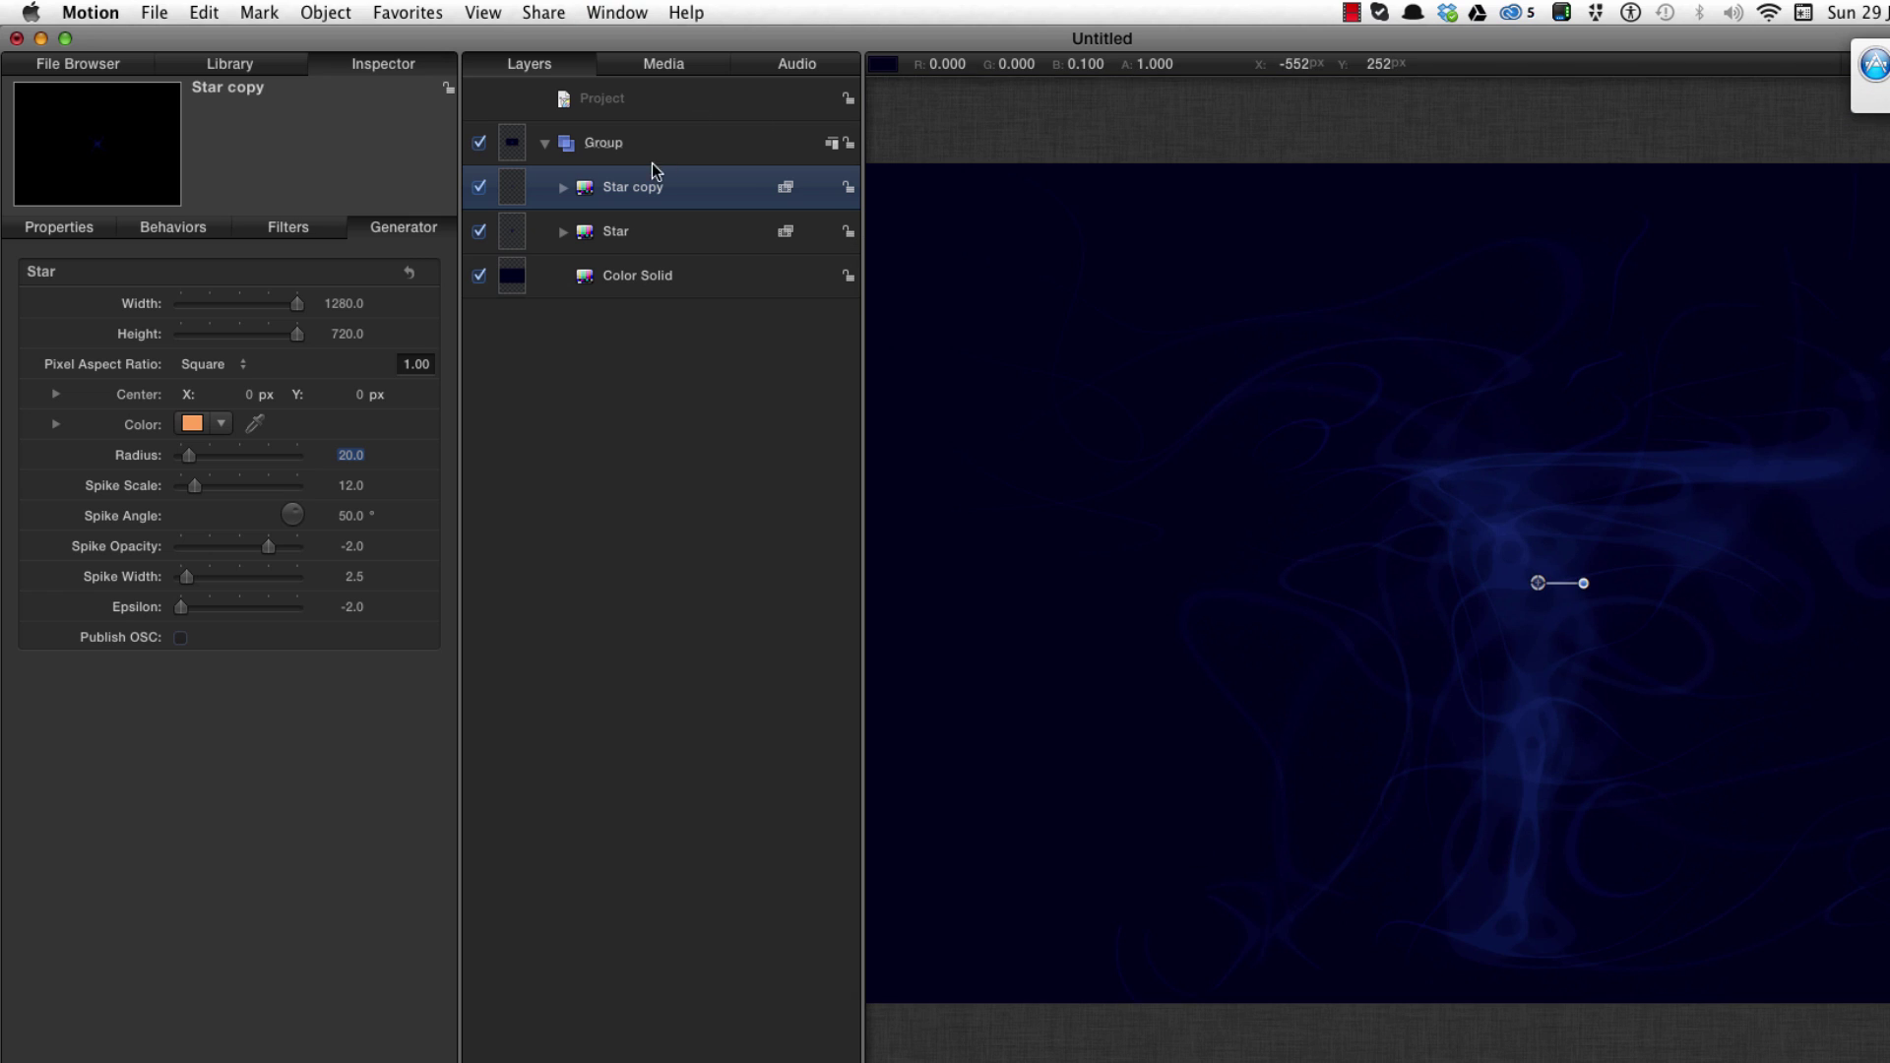
# Rename the group holding the Stars and the Color Solid as Backgrounf and collapse it.
pyautogui.doubleClick(602, 140)
pyautogui.write('Background')
pyautogui.press('Return')
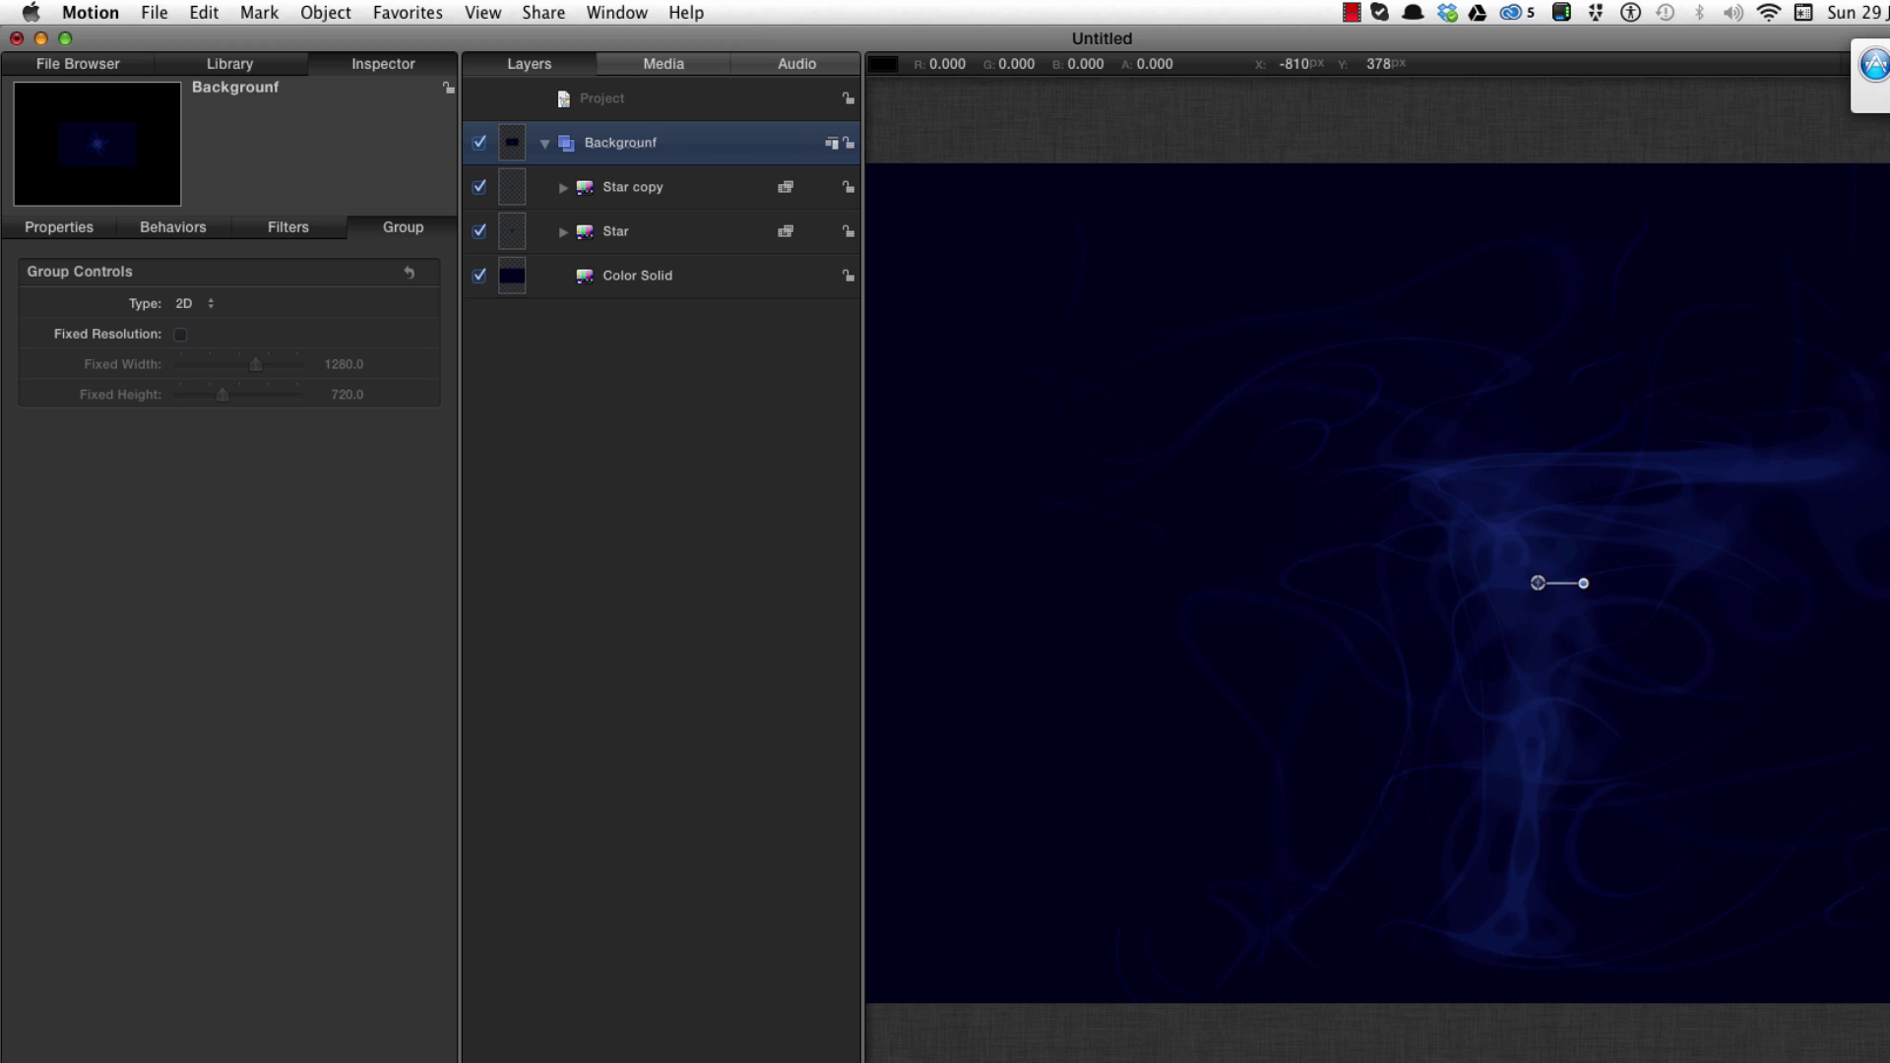
pyautogui.click(546, 146)
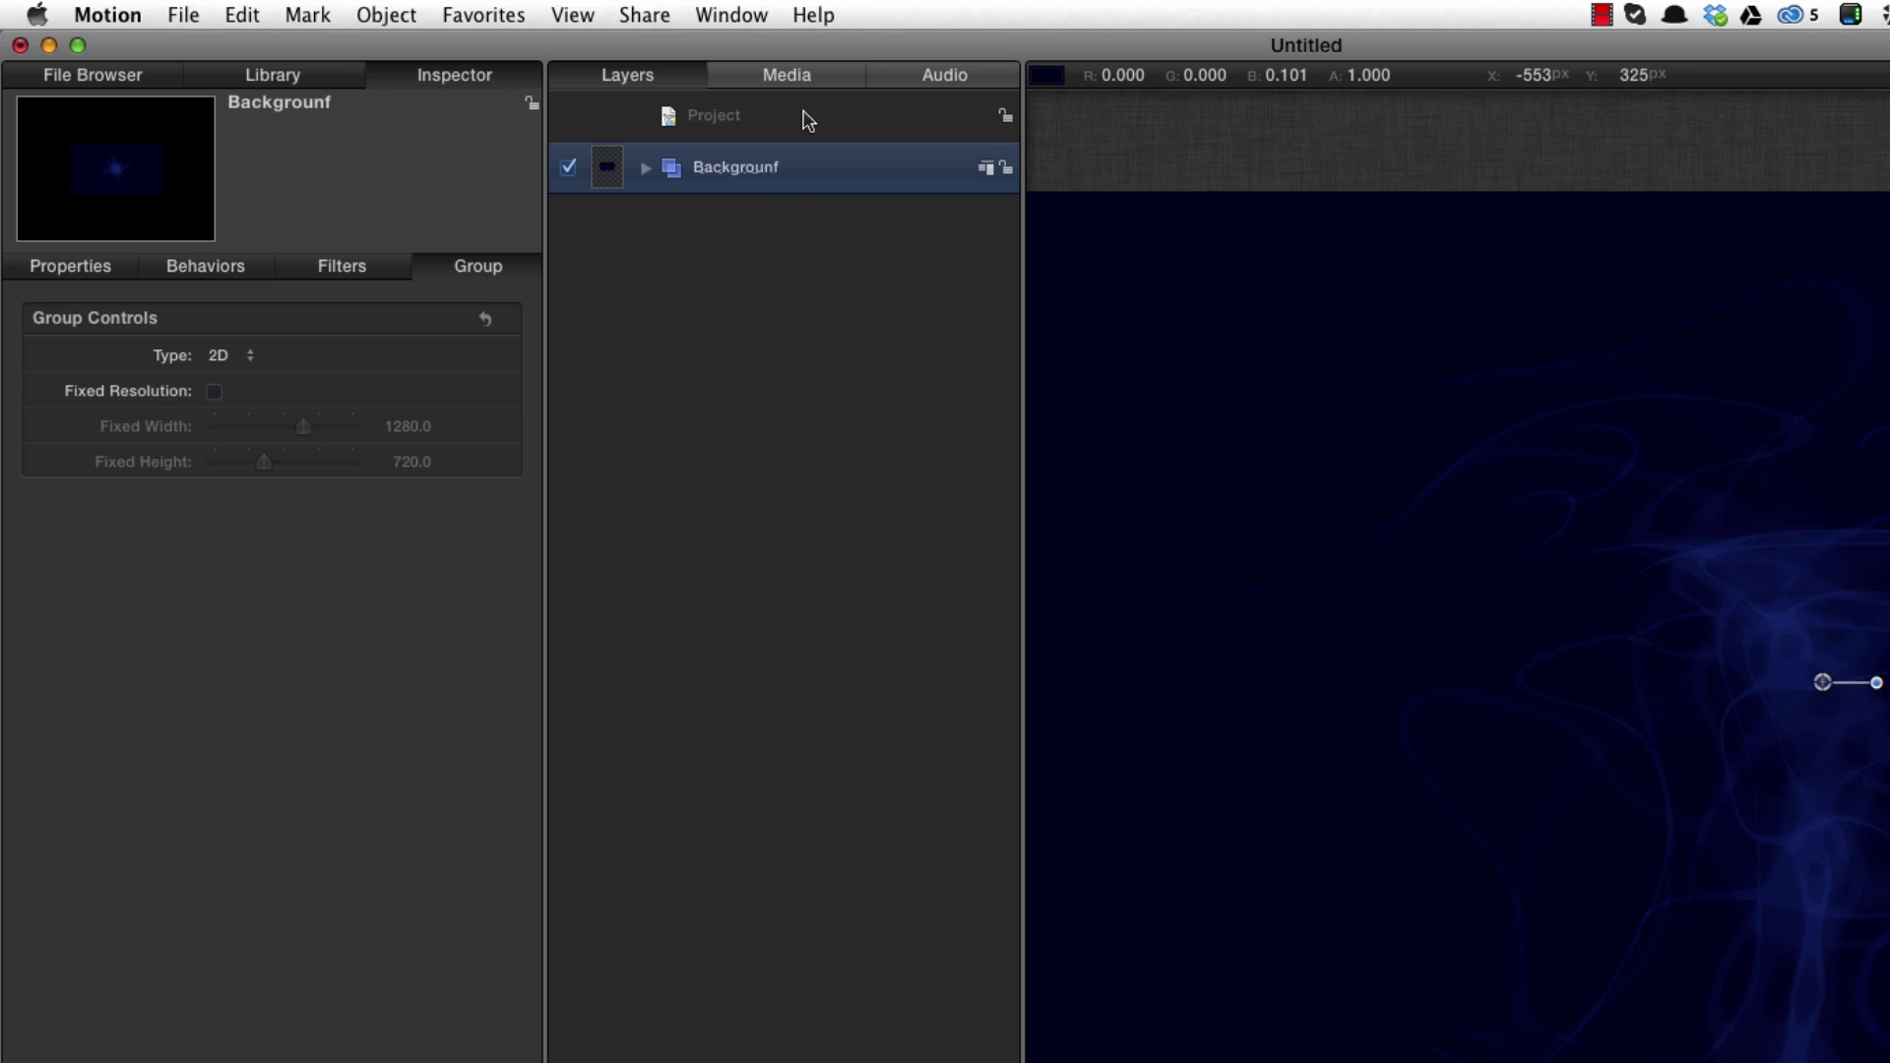
# Create a new group above the background group and name it Elements.
pyautogui.press('super+shift+n')
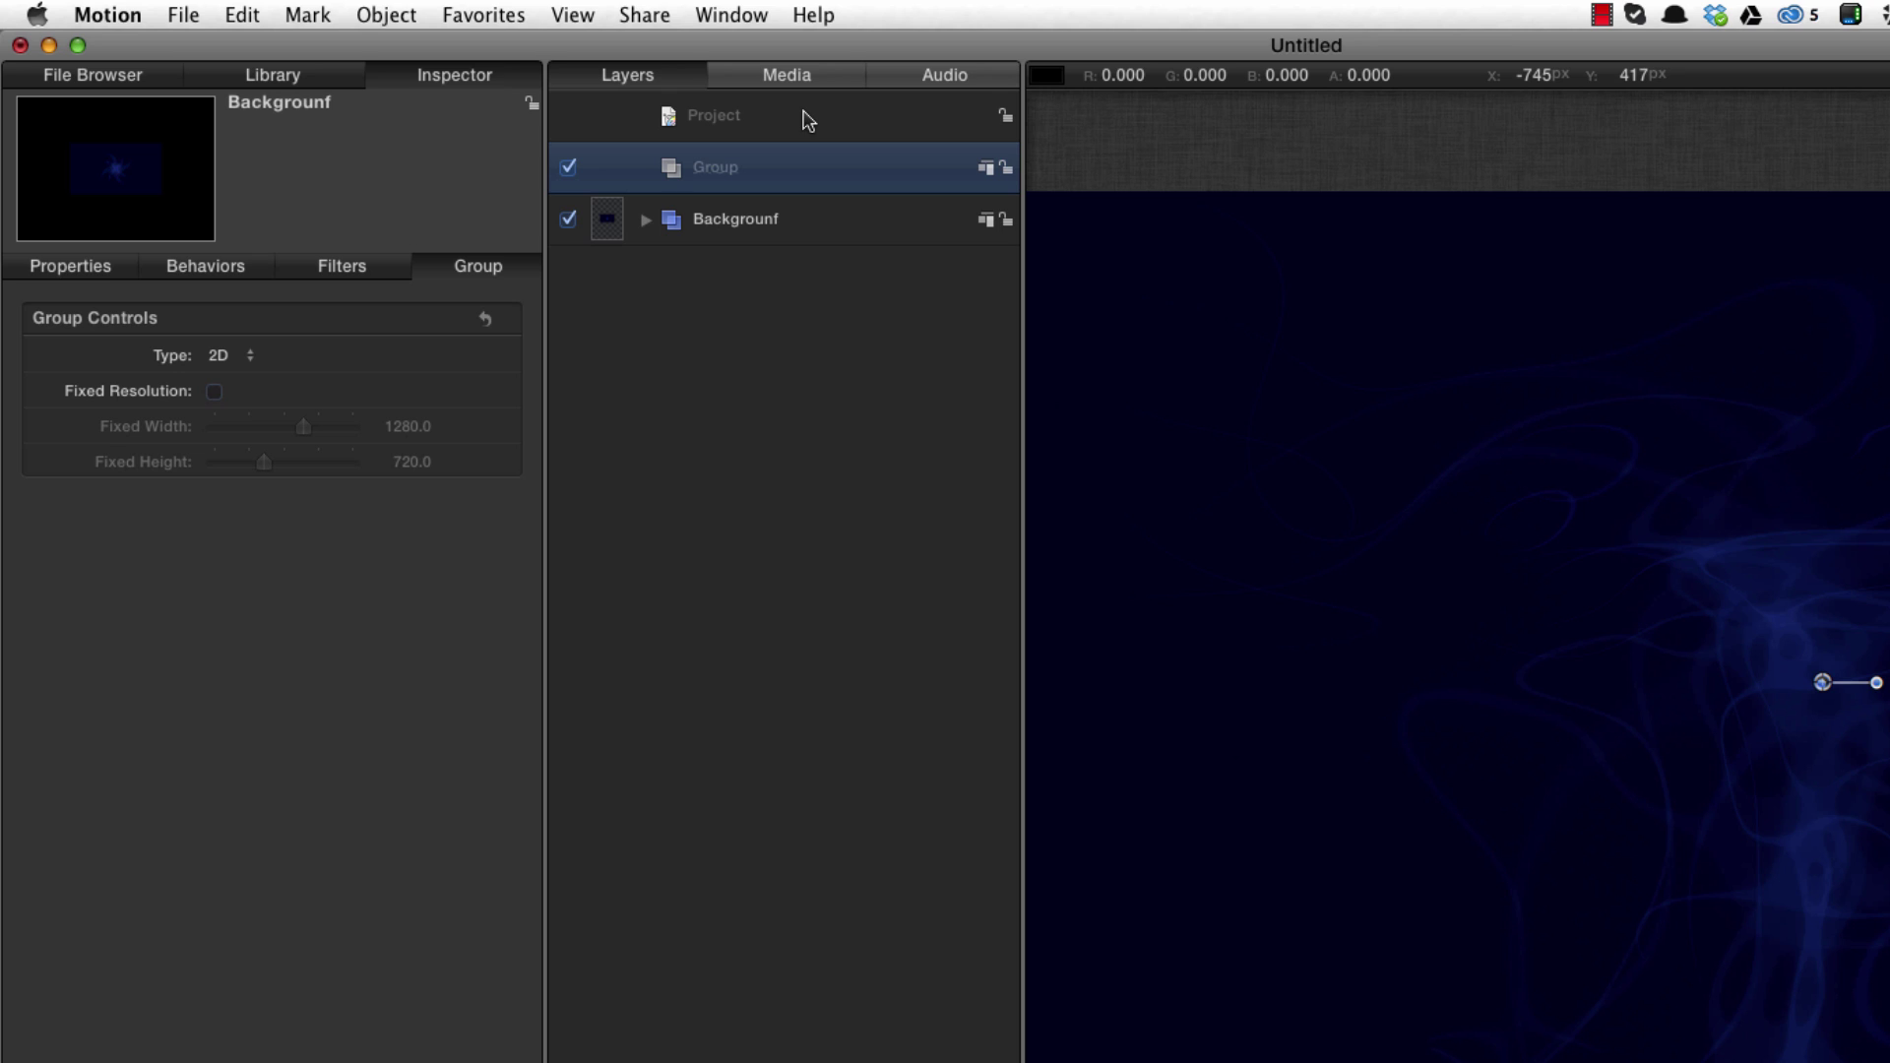
pyautogui.doubleClick(716, 171)
pyautogui.write('Elemt')
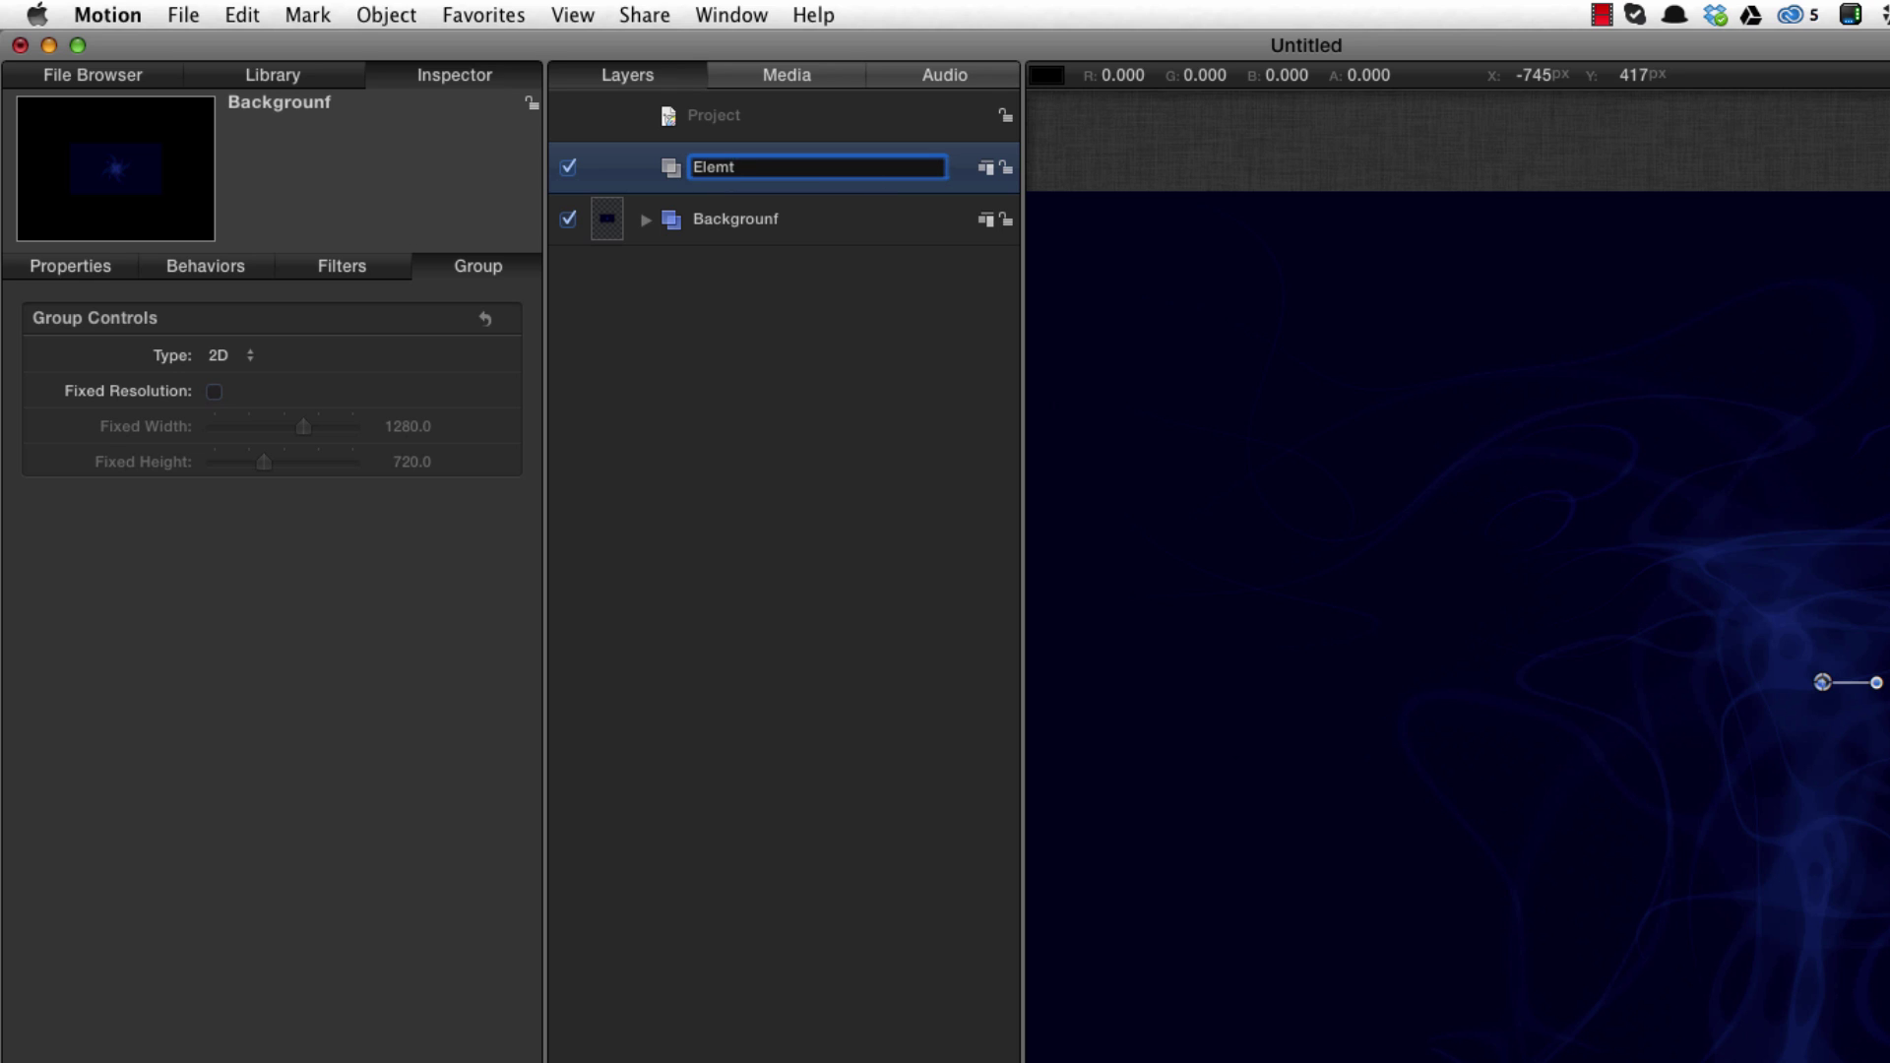
pyautogui.press('BackSpace')
pyautogui.write('ents')
pyautogui.press('Return')
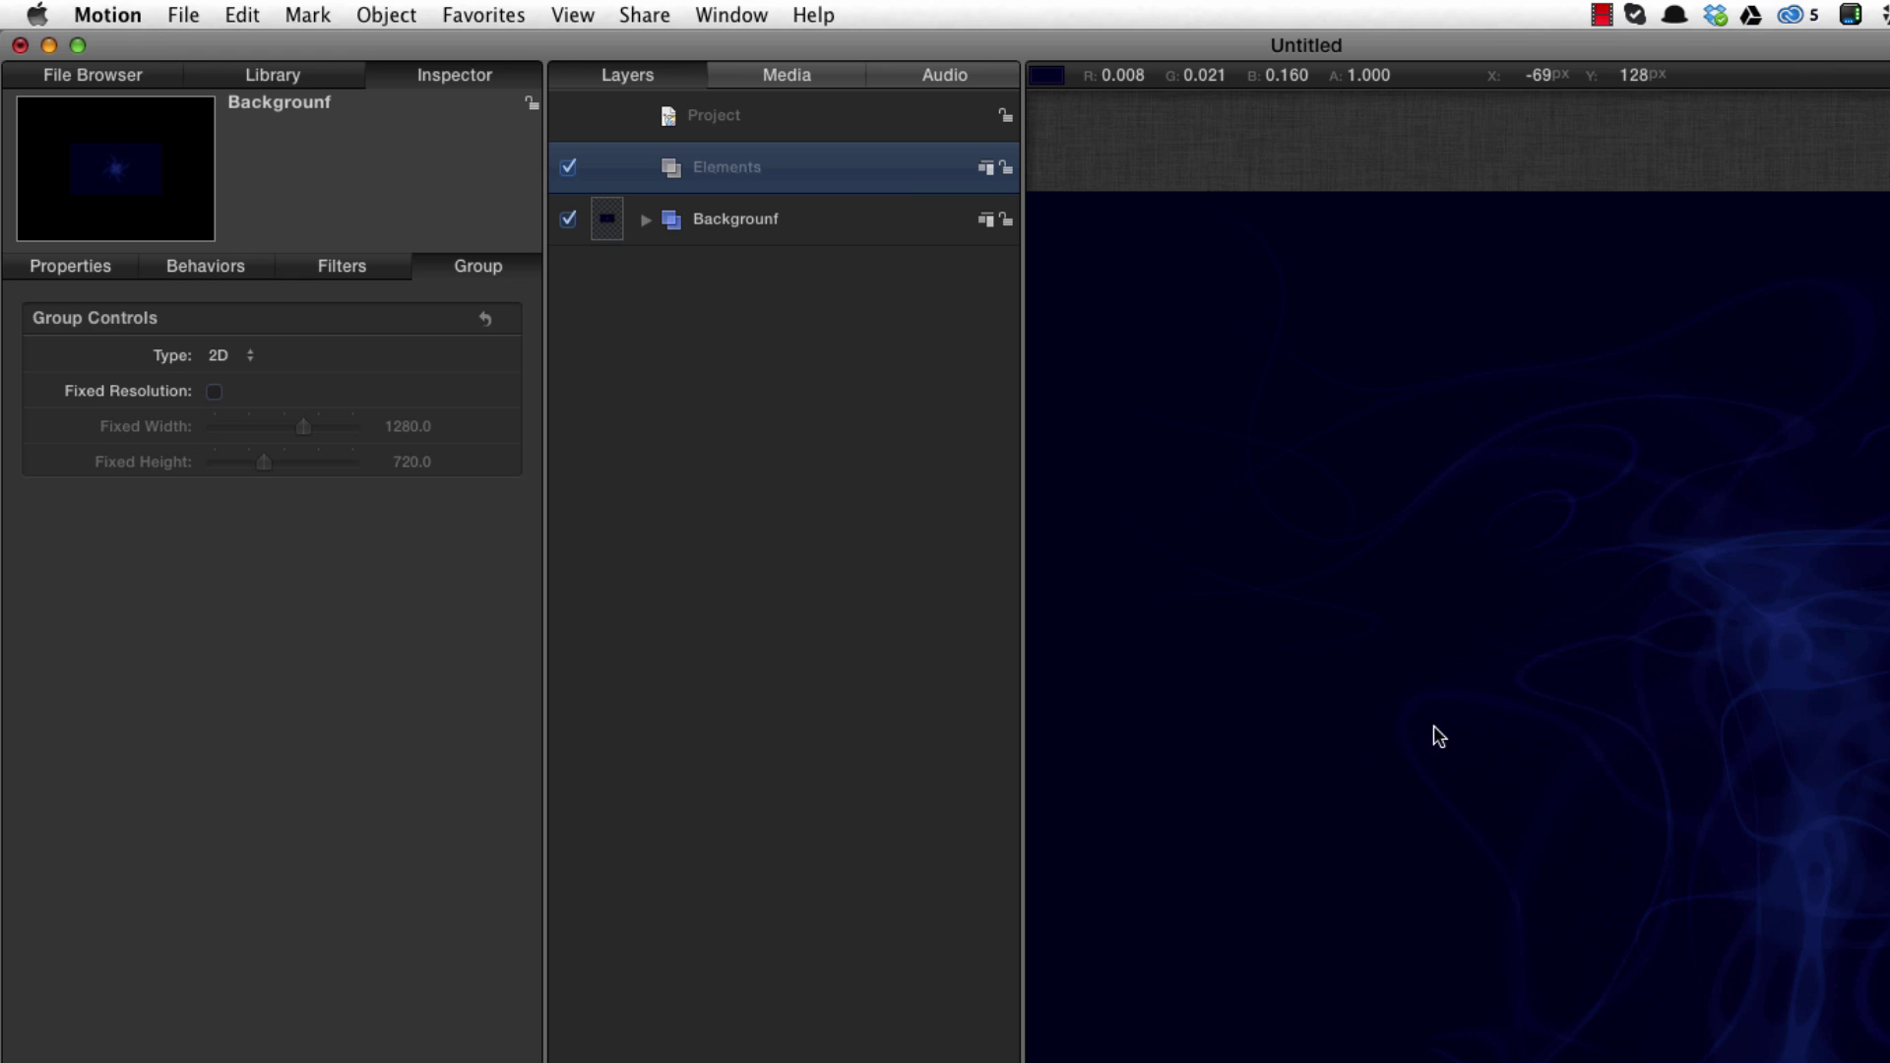
# Draw a tiny white circle at about X -108 px, Y 134 px in the Elements group and name it Particle.
pyautogui.click(707, 999)
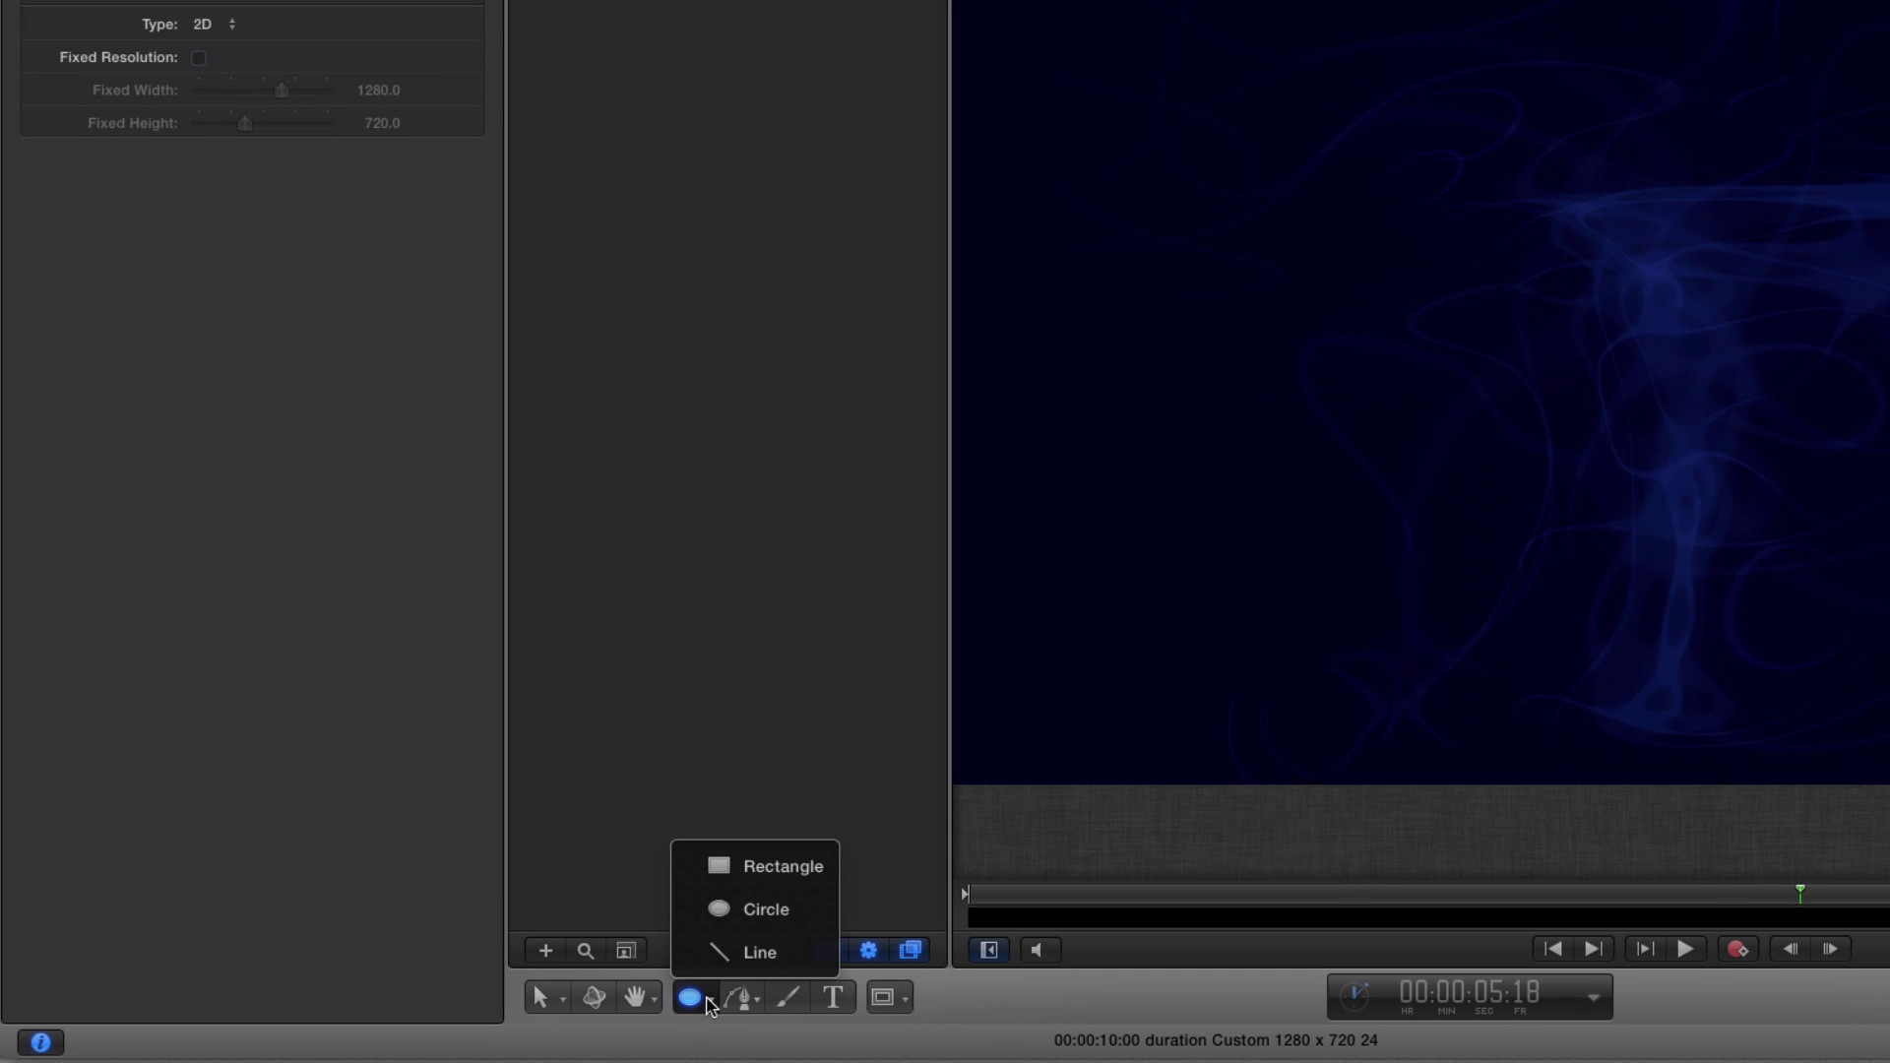
pyautogui.click(739, 923)
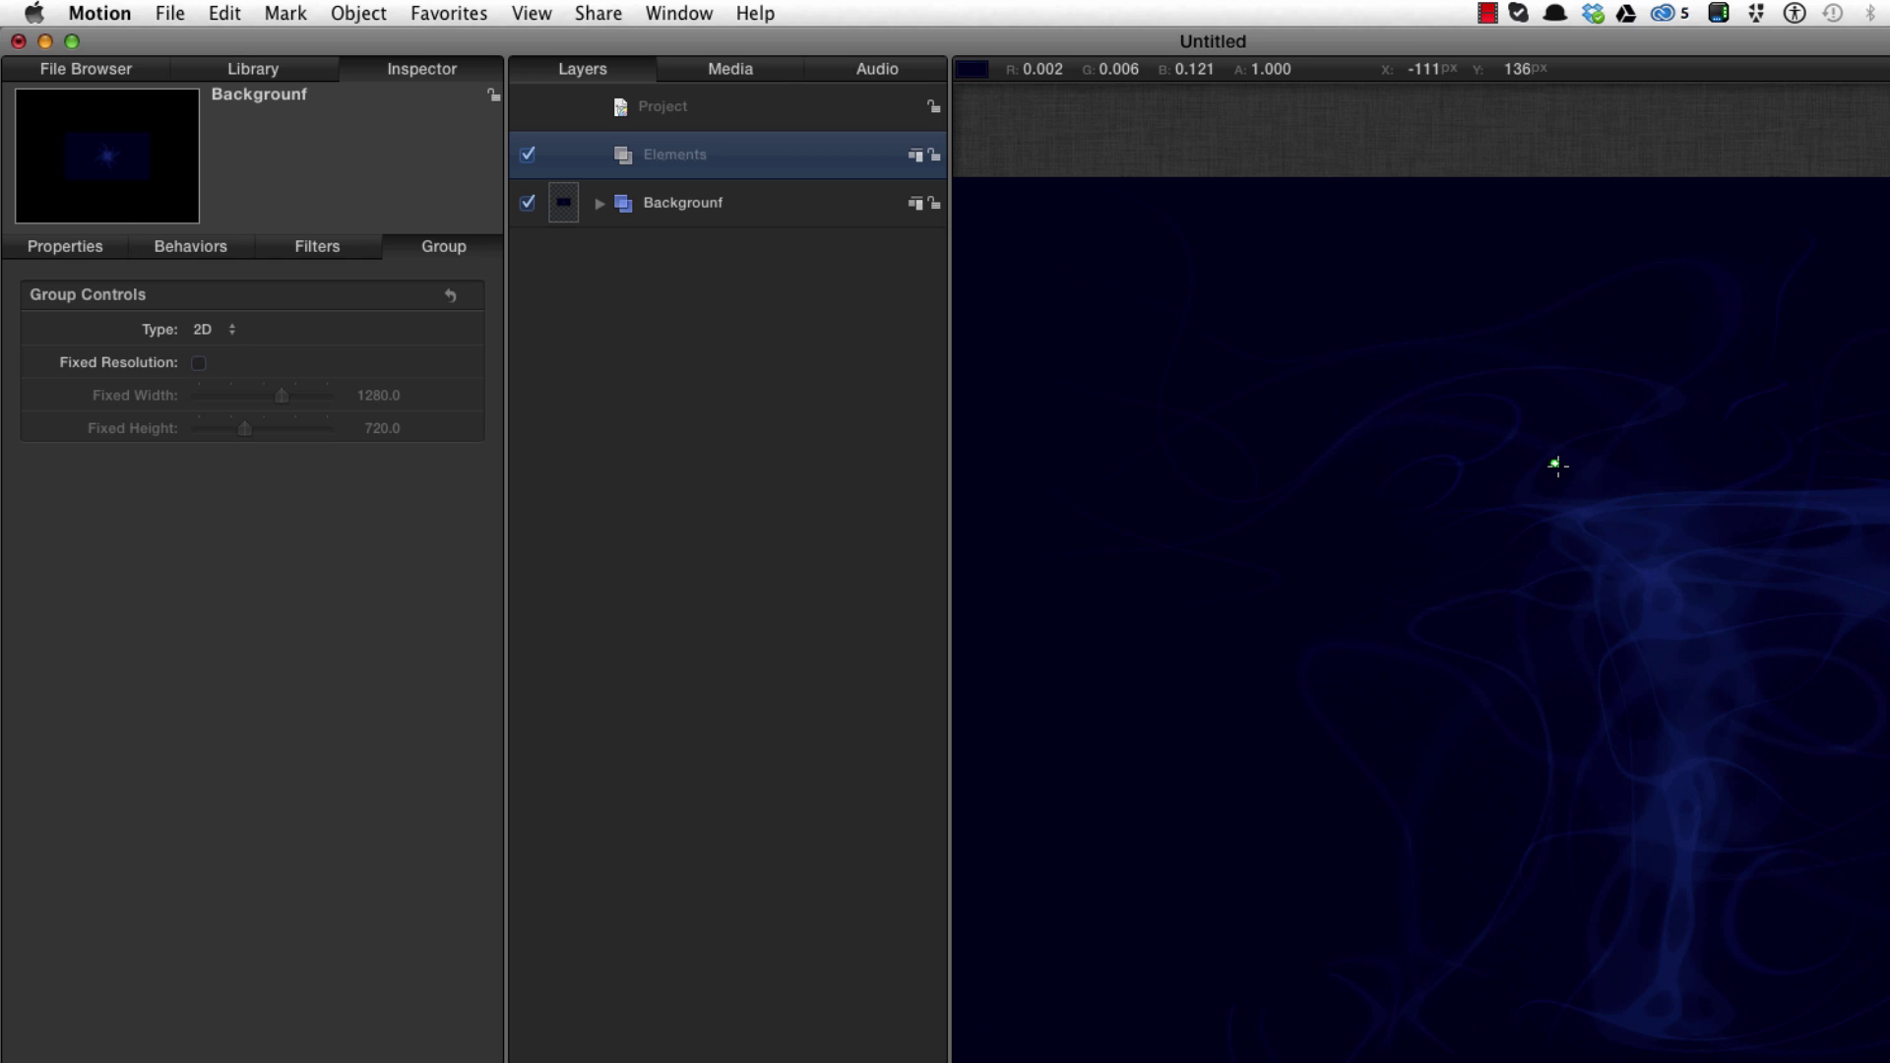
pyautogui.click(1577, 492)
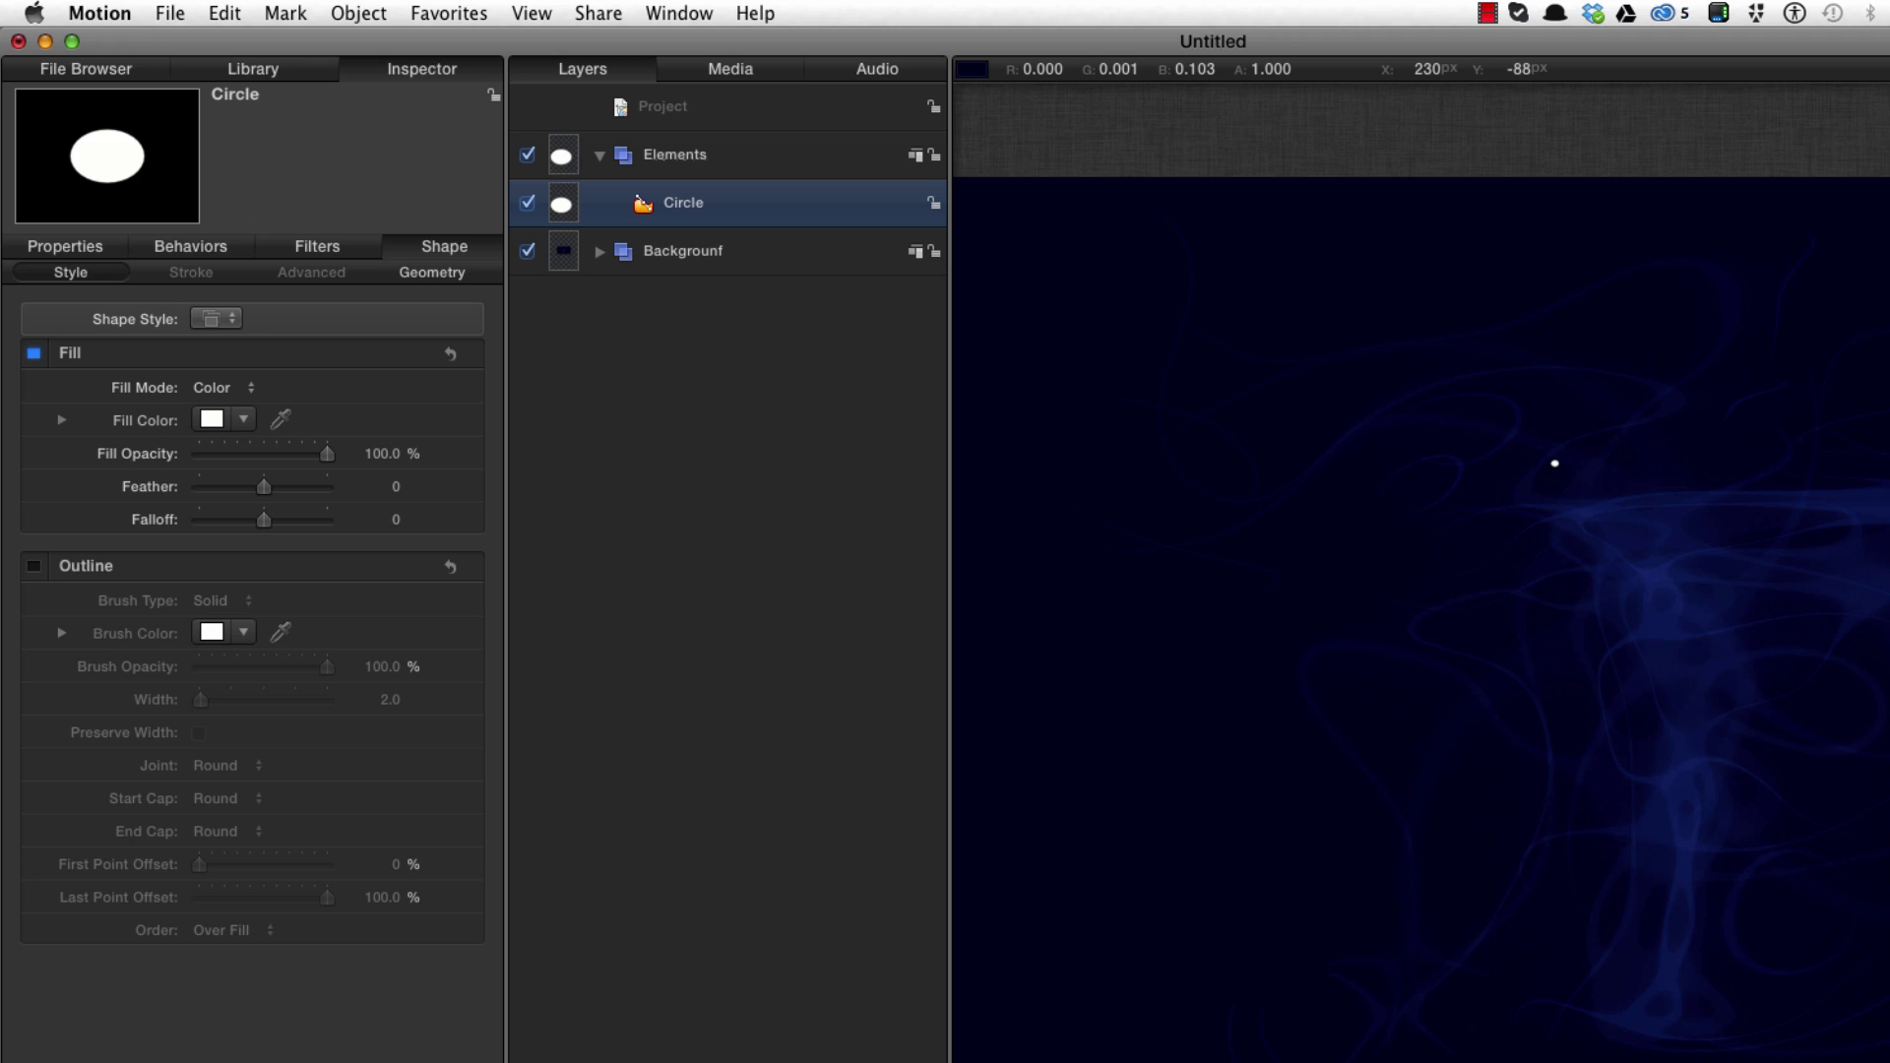
pyautogui.doubleClick(879, 226)
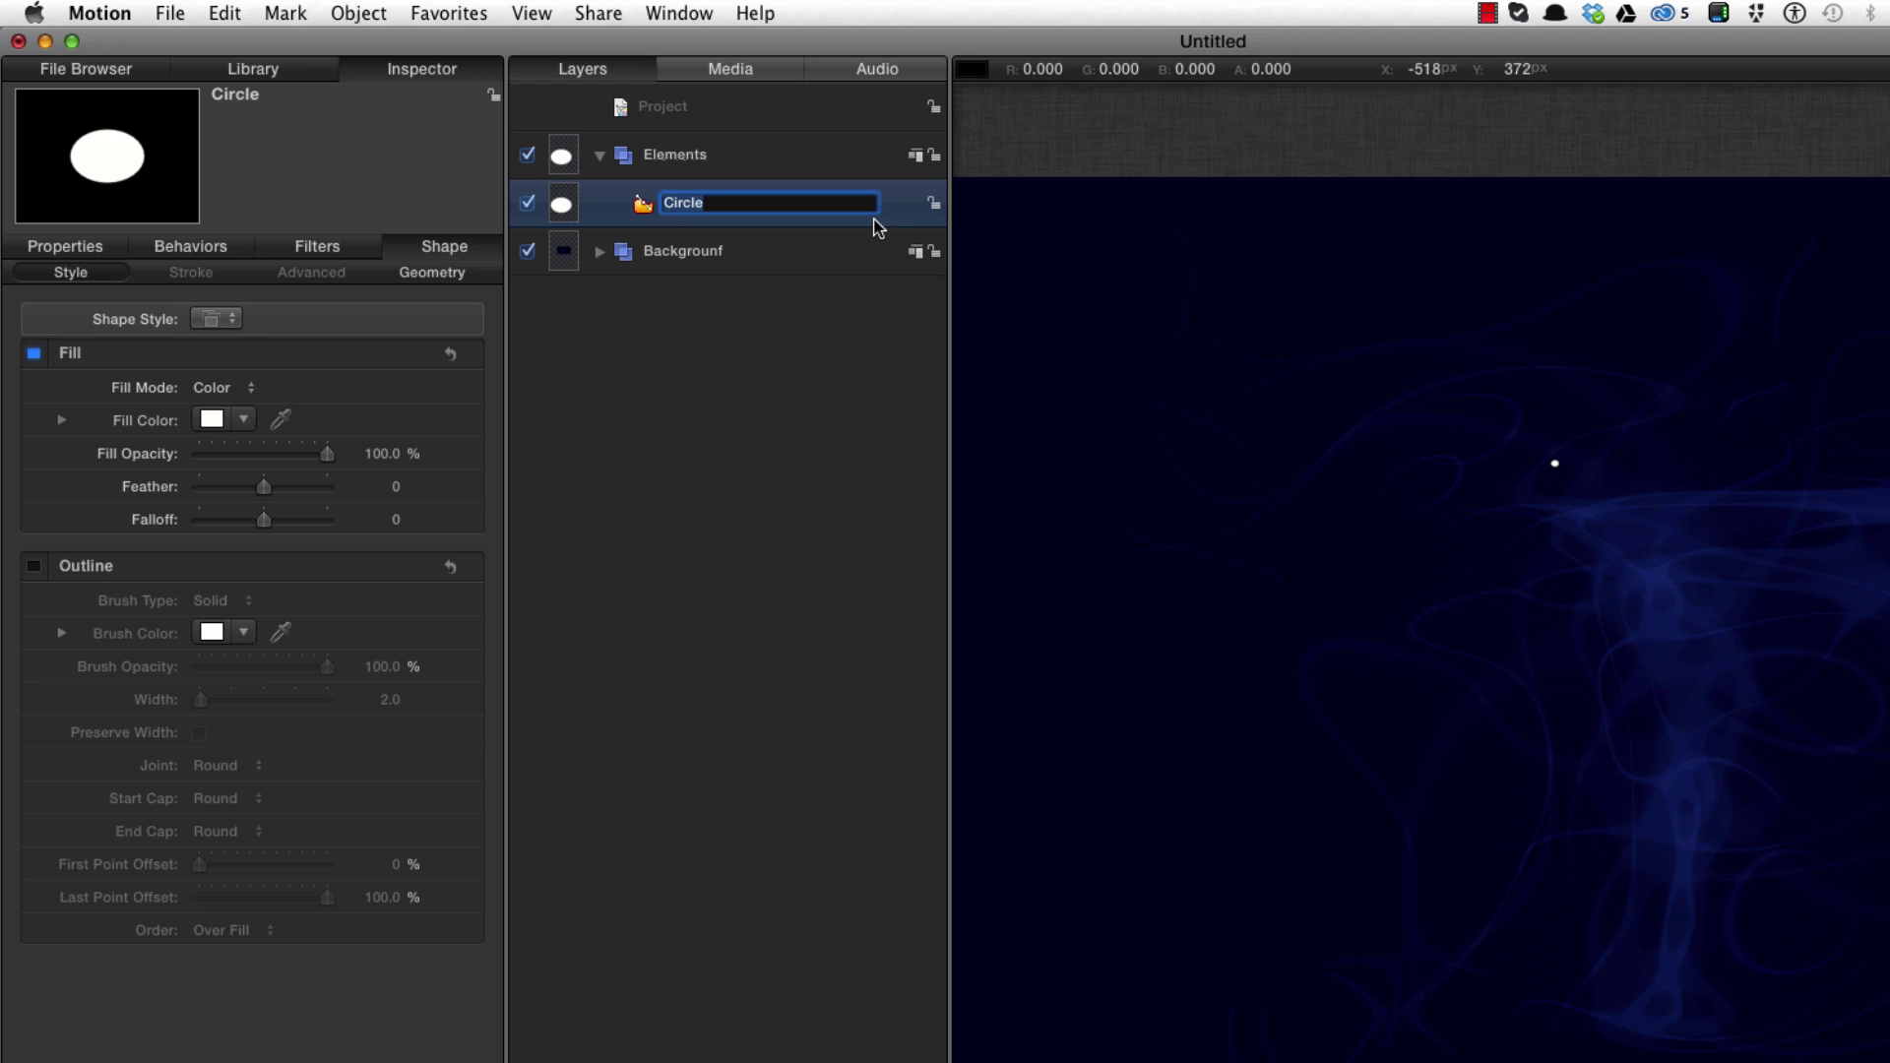
pyautogui.write('Particle')
pyautogui.press('Return')
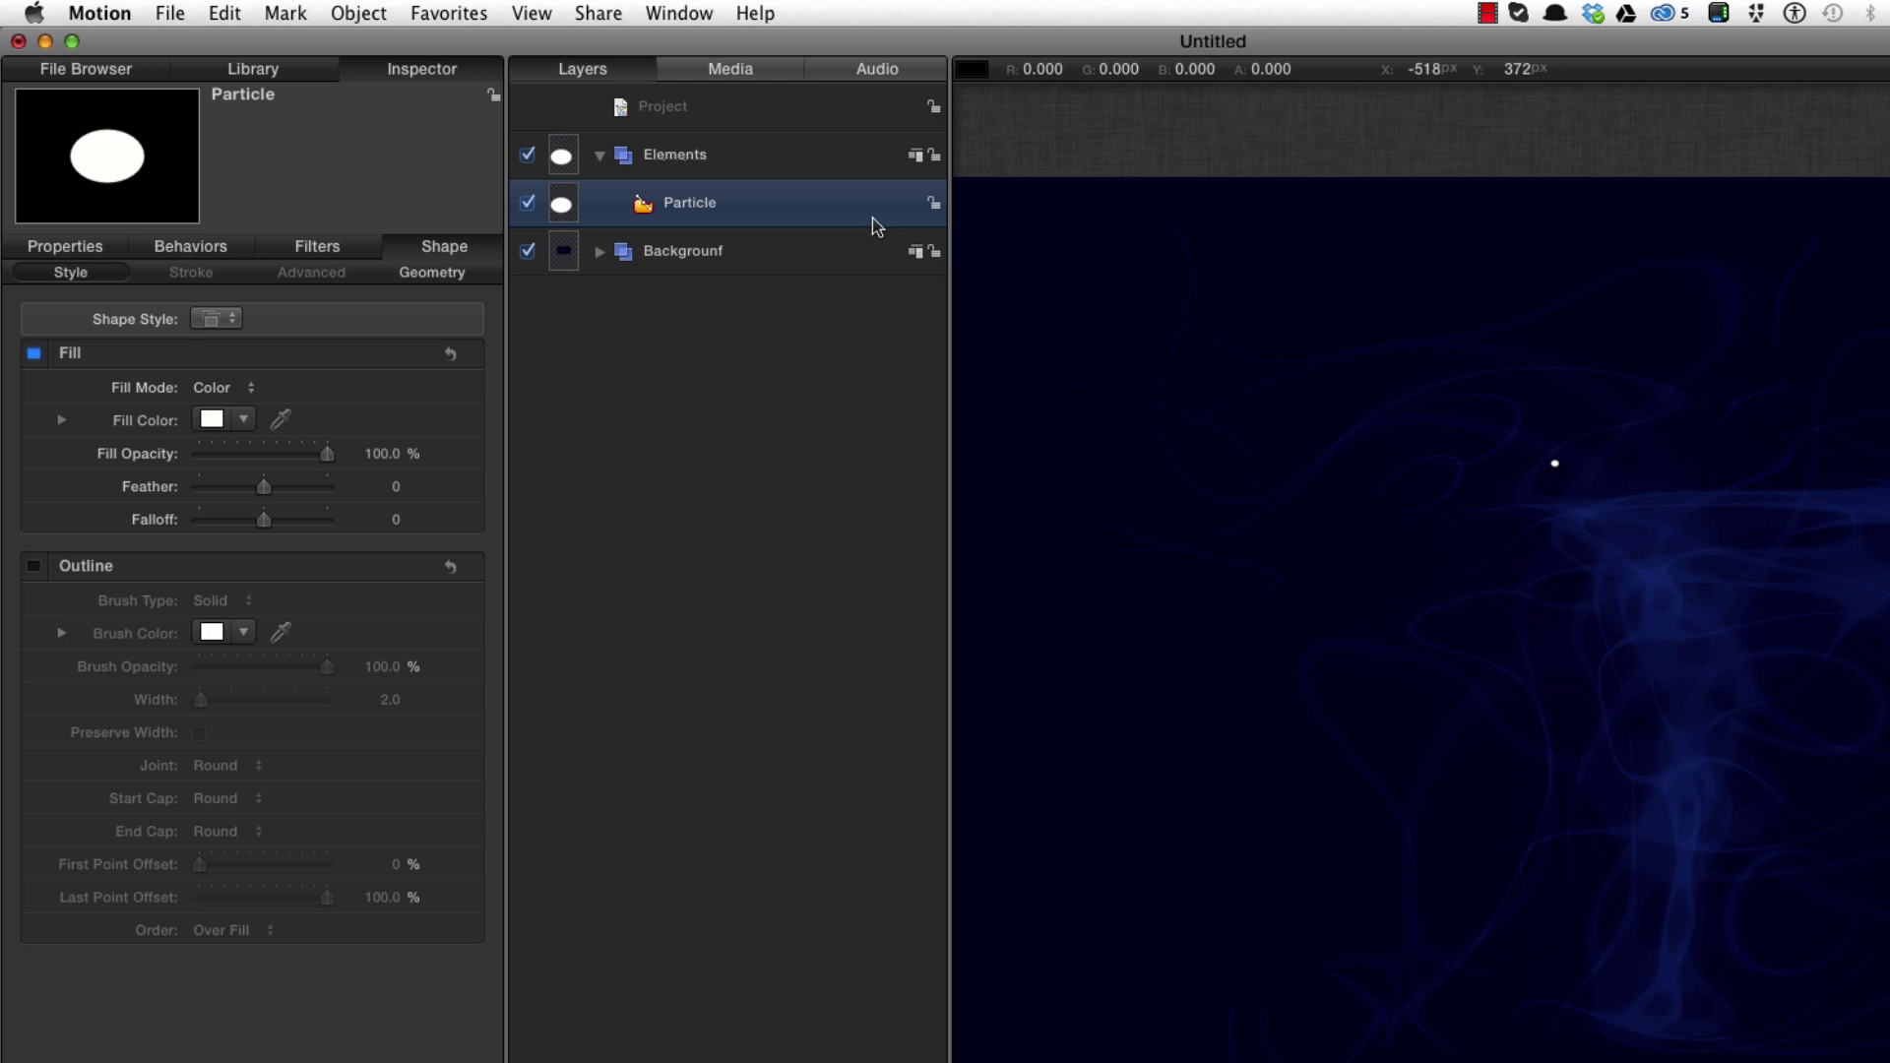
# Reset the Particle's transform so it sits at the canvas center.
pyautogui.click(62, 250)
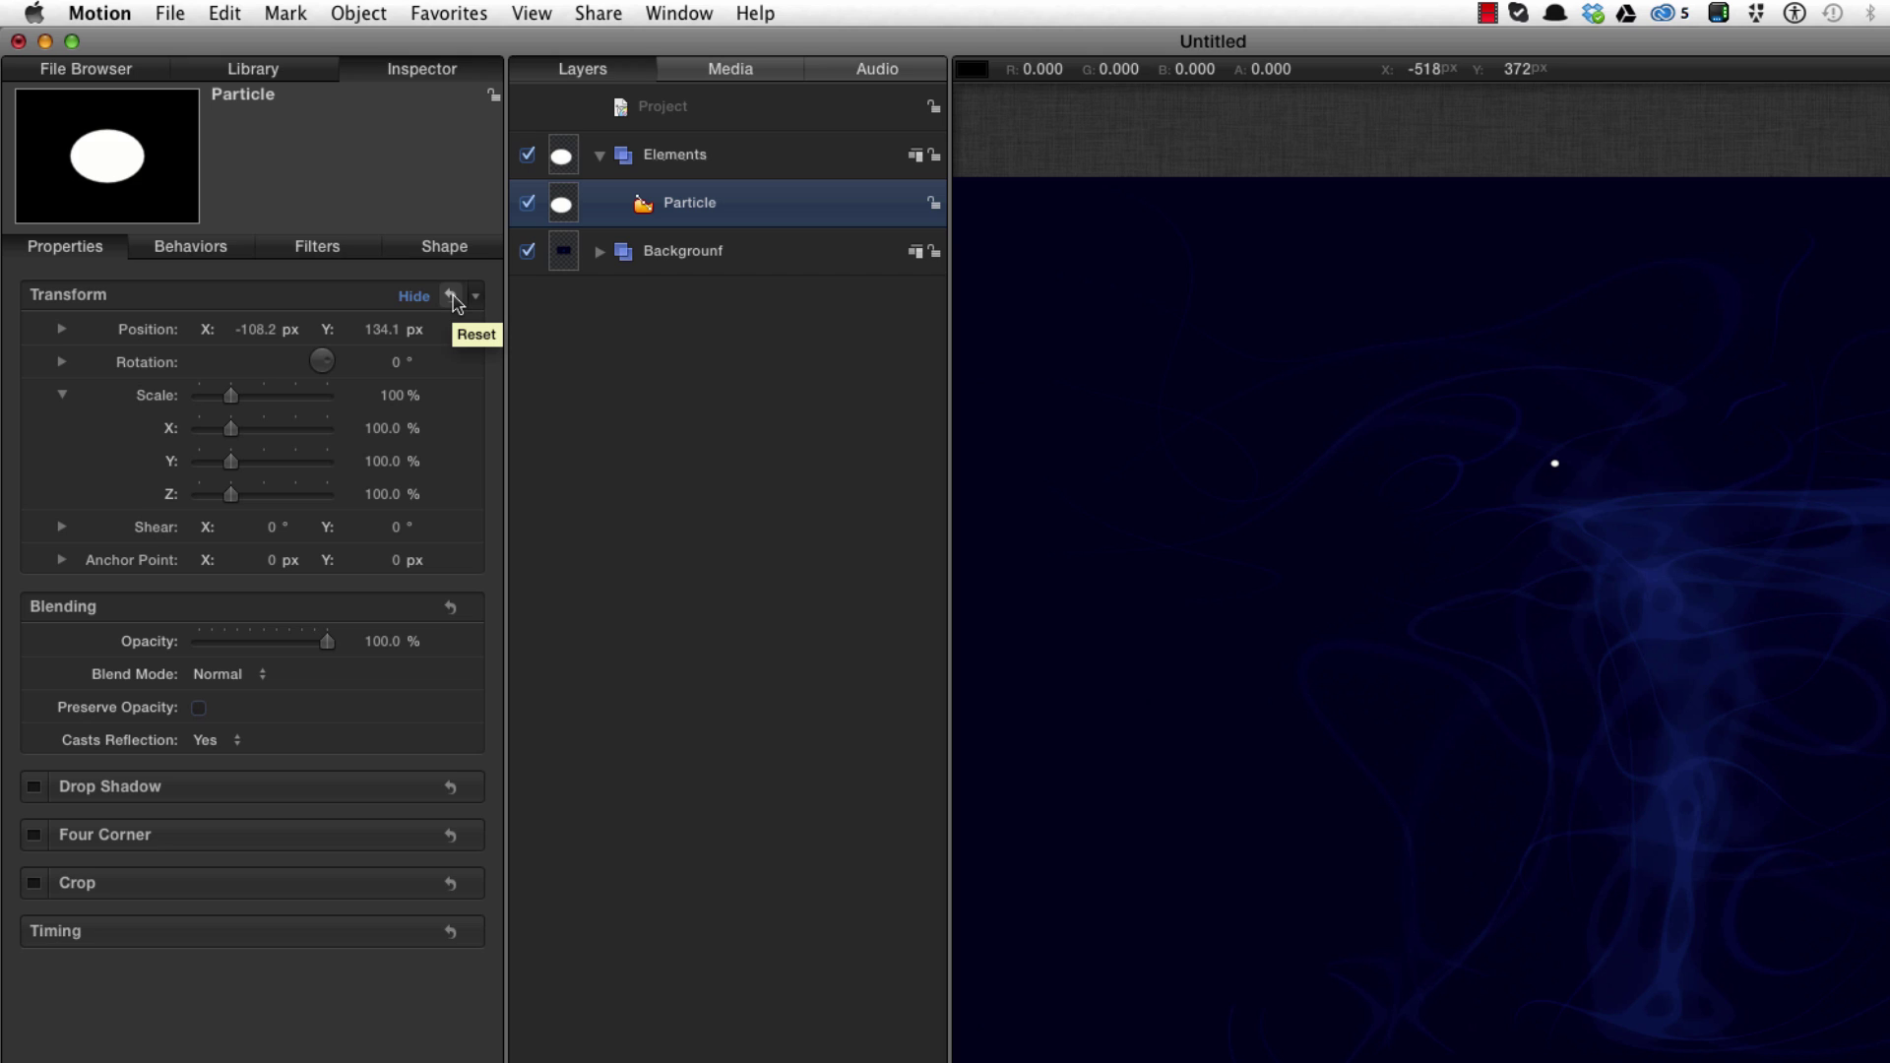
pyautogui.click(452, 296)
pyautogui.hotkey('shift', 's')
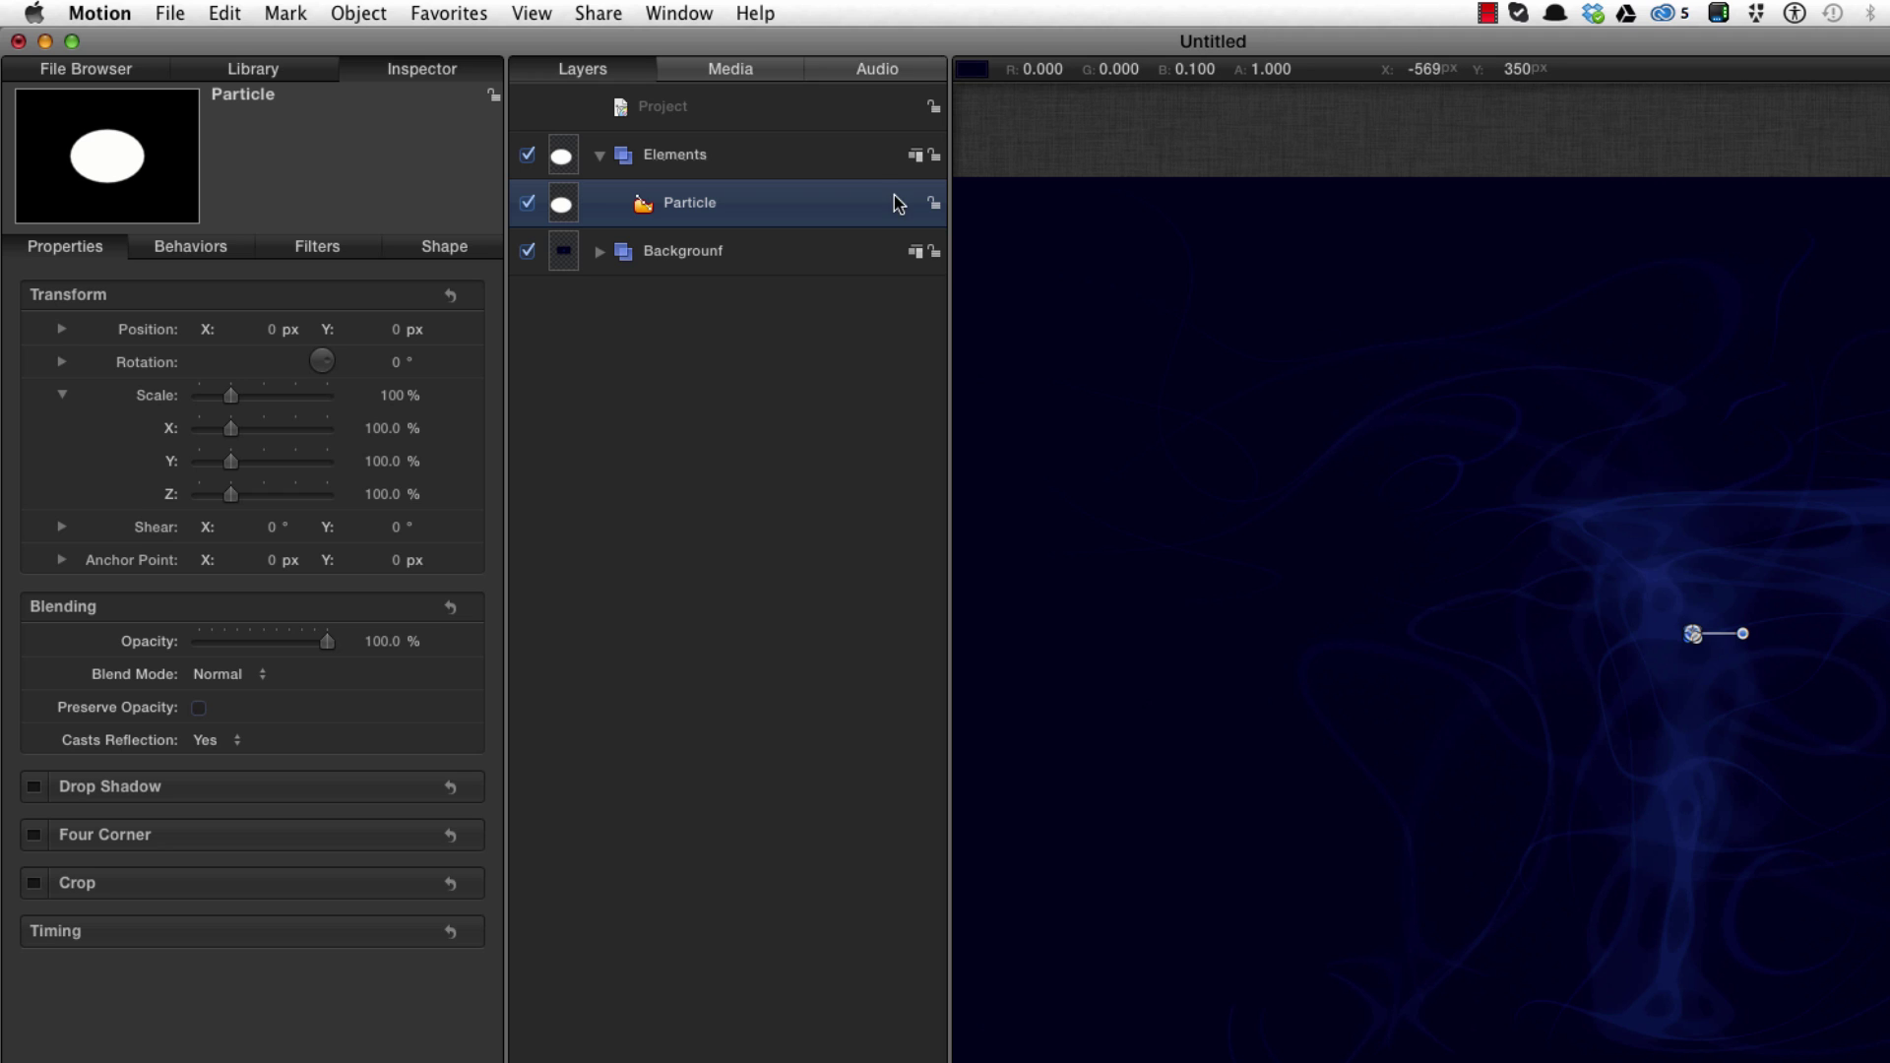
# Draw a straight diagonal line across the canvas, from beyond its lower-left corner to beyond its upper-right corner.
pyautogui.press('super+minus')
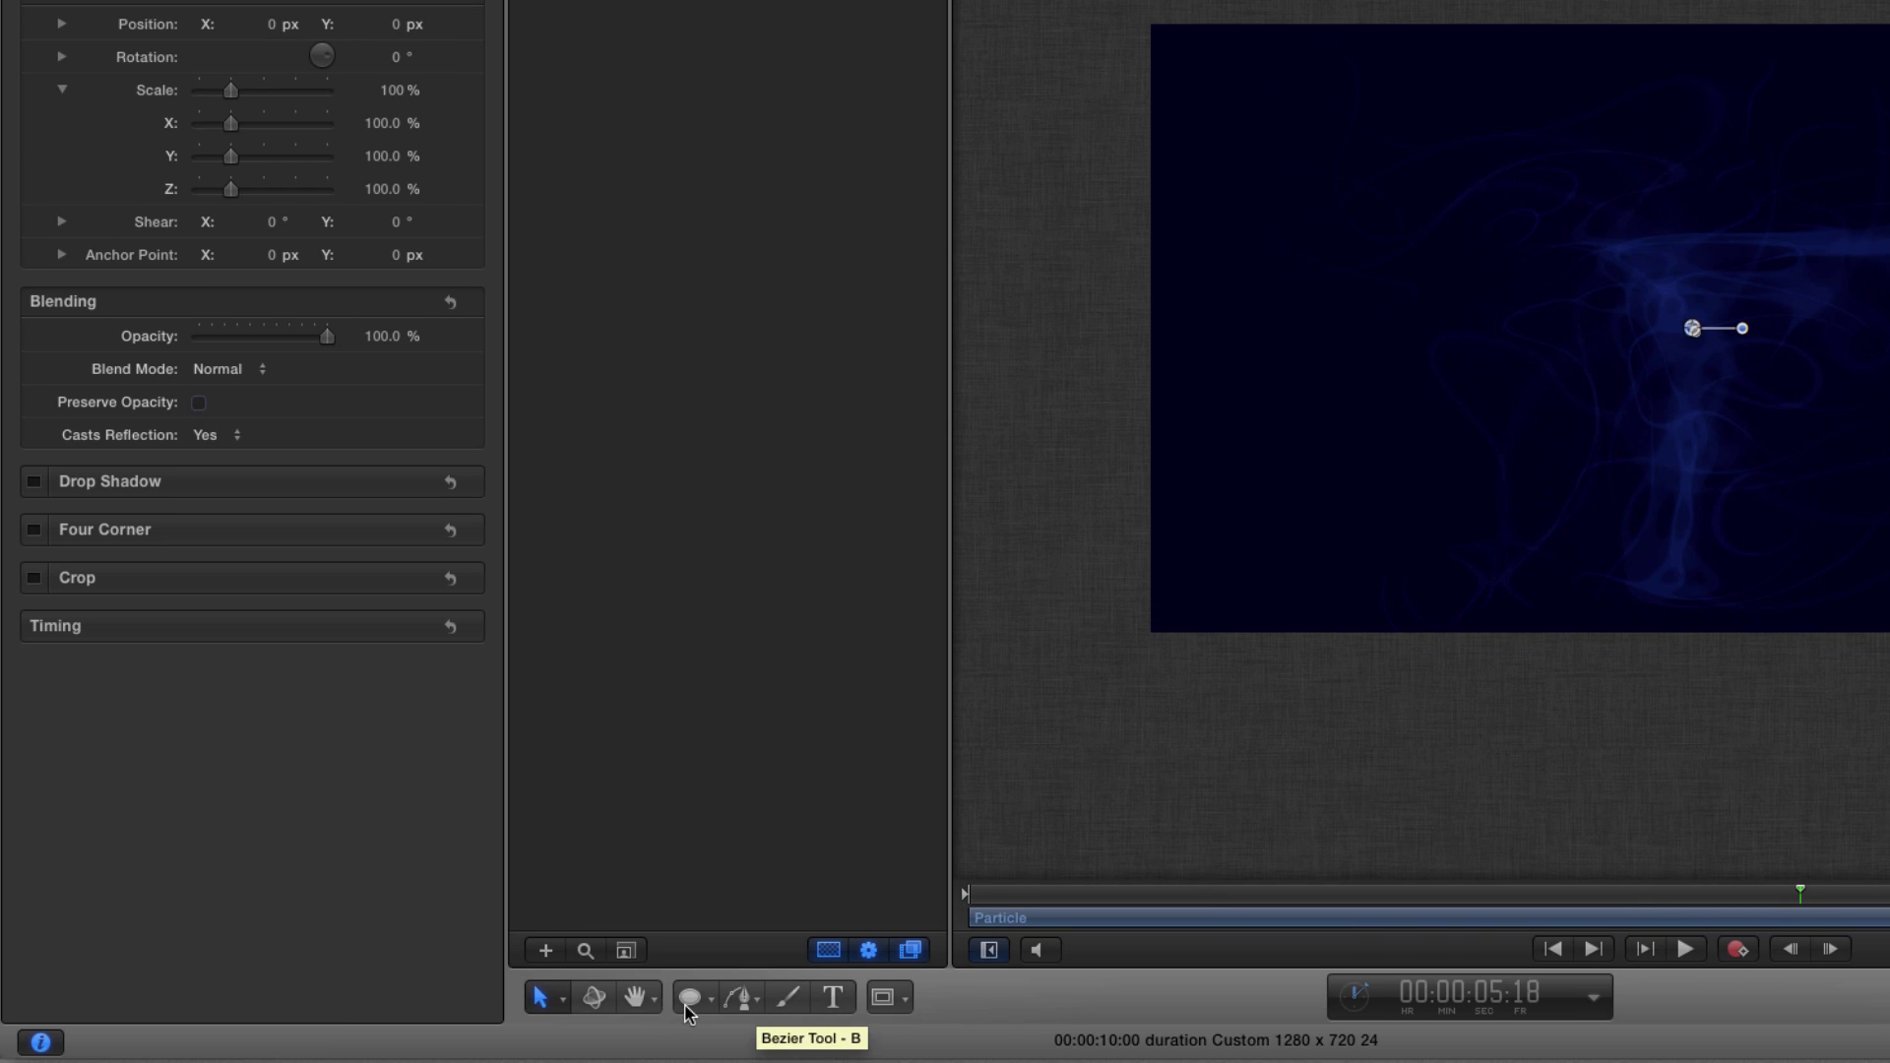
pyautogui.click(712, 1011)
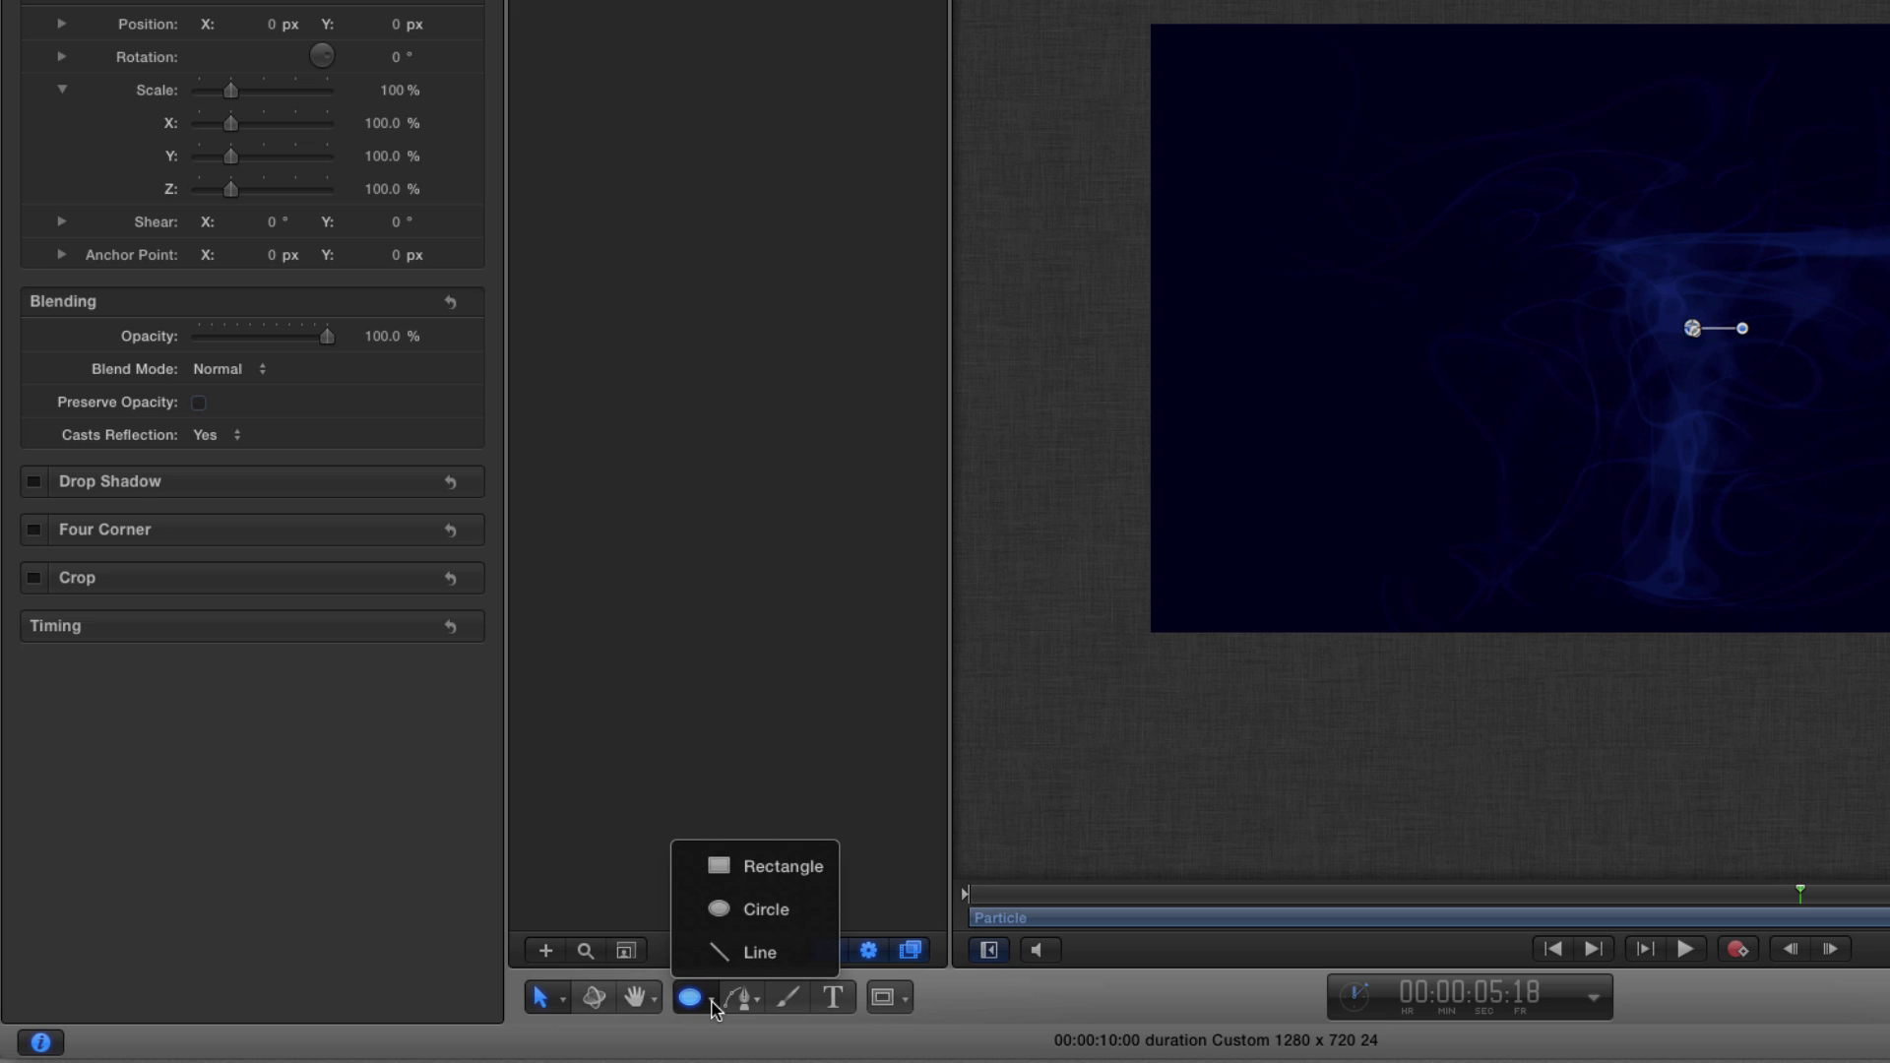
pyautogui.click(769, 947)
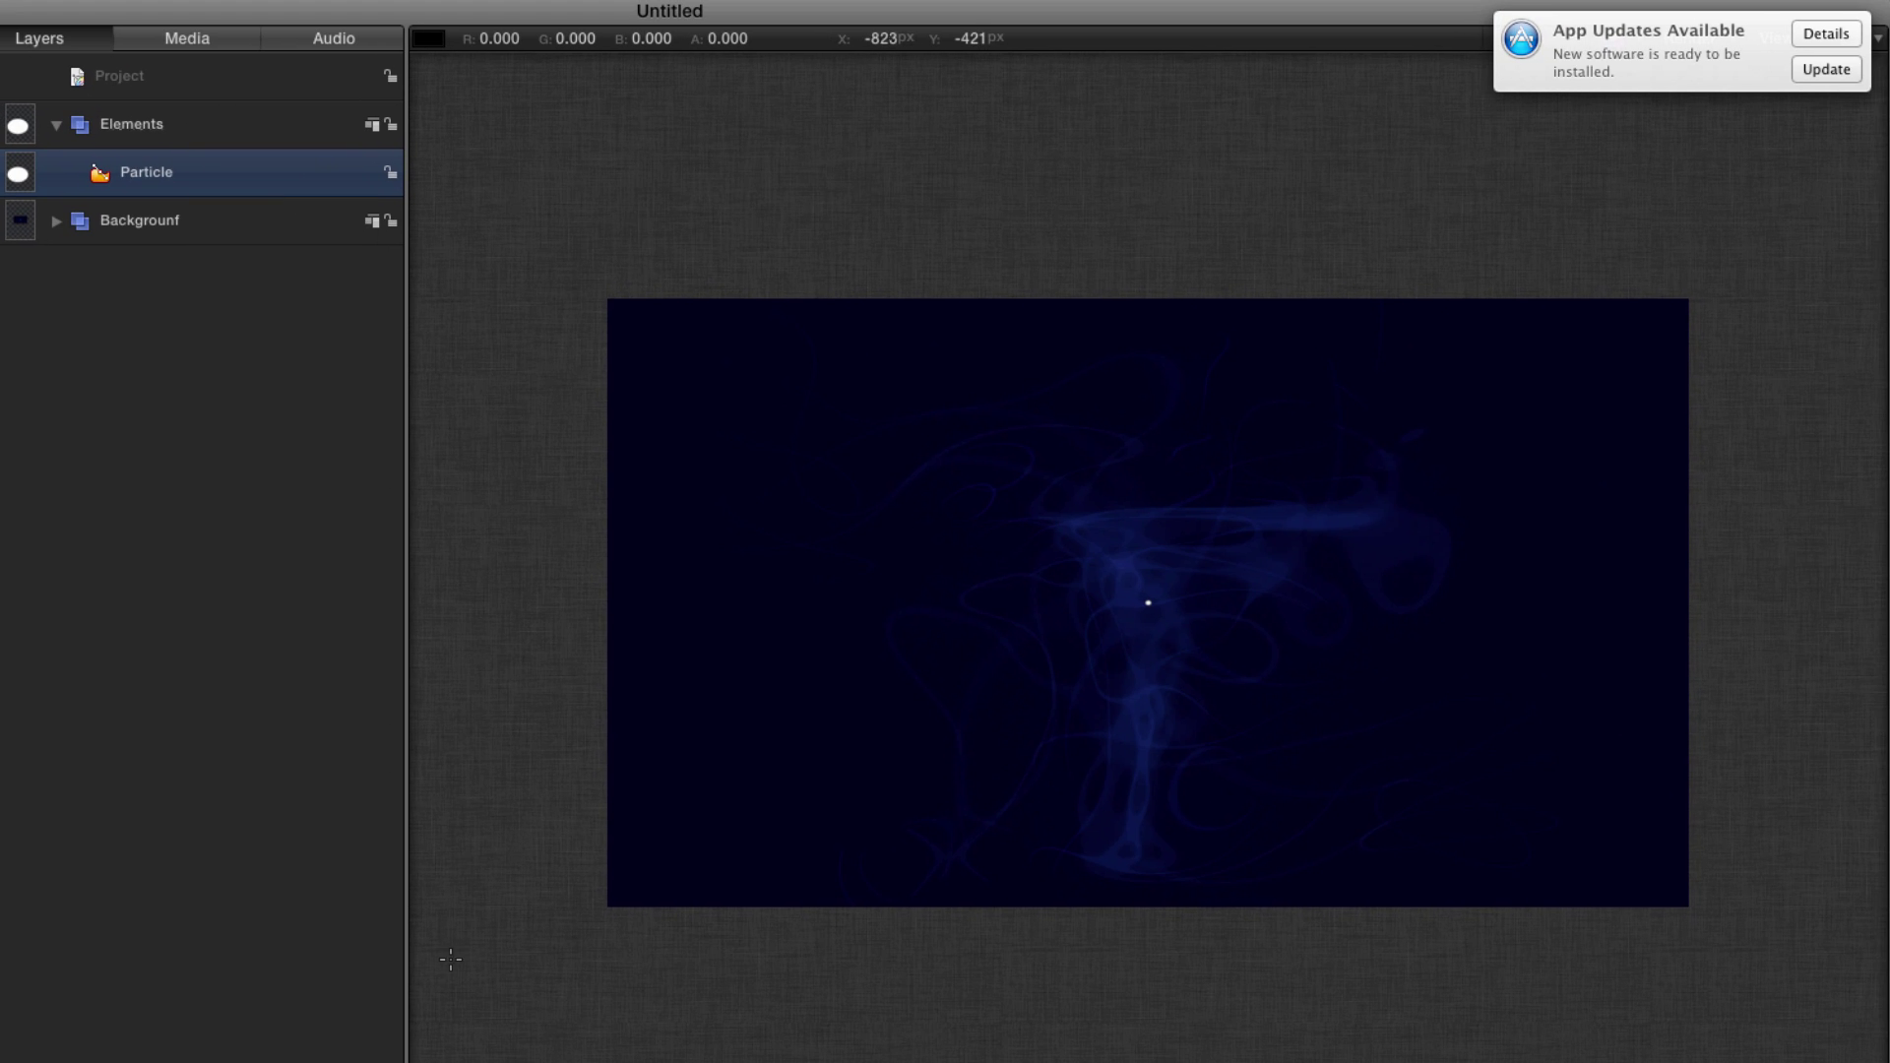
pyautogui.moveTo(457, 957); pyautogui.dragTo(1759, 268)
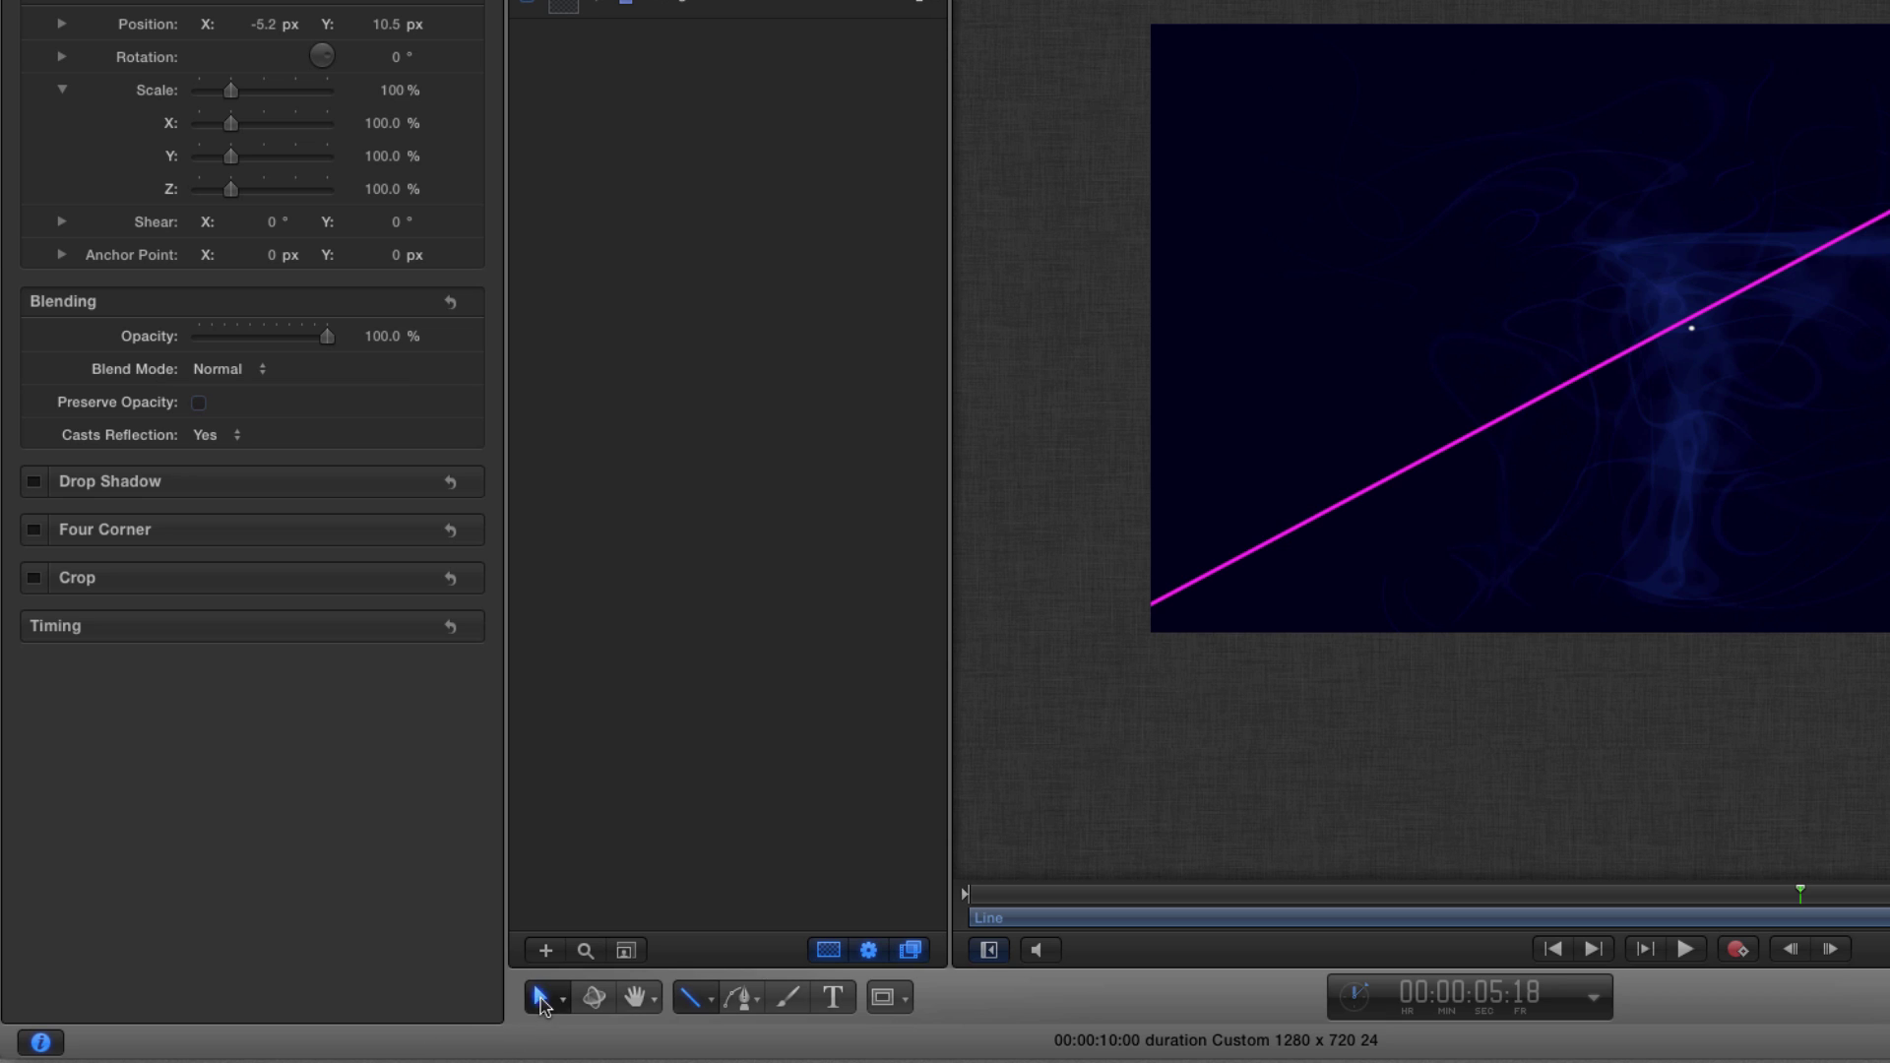
pyautogui.click(540, 998)
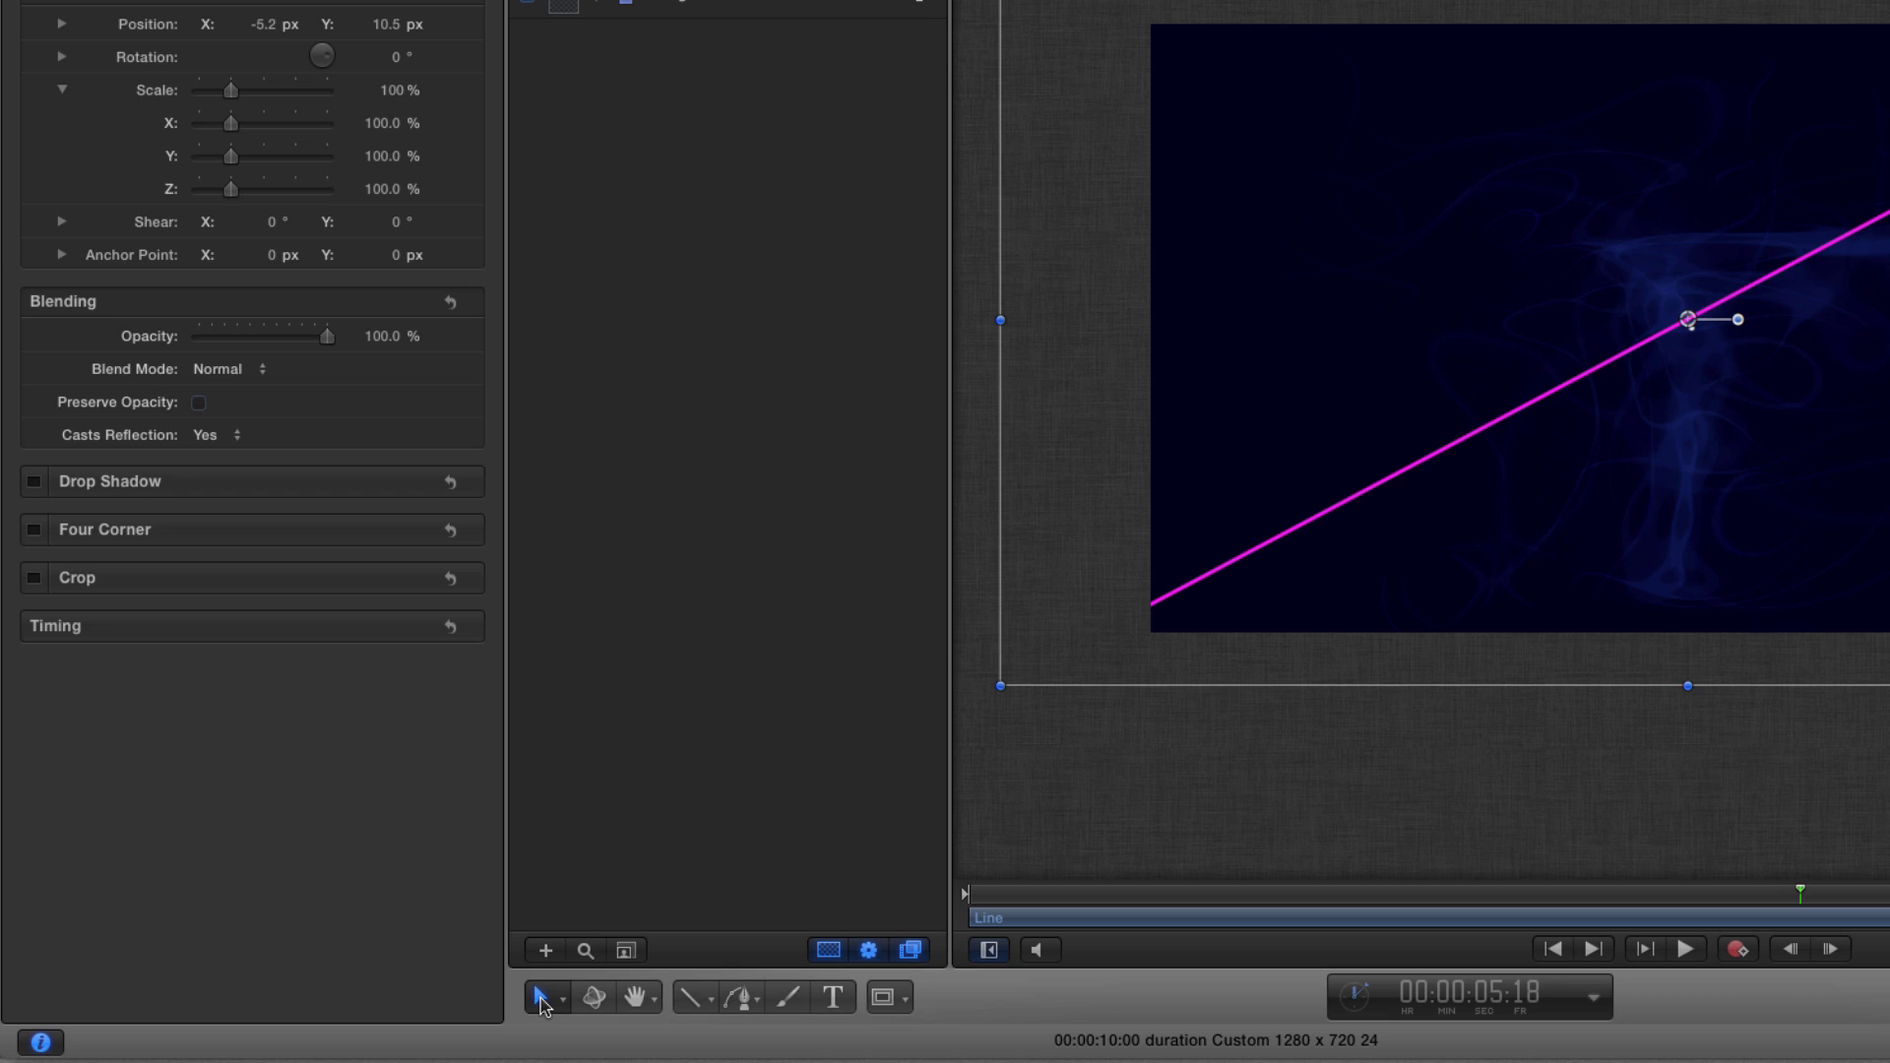
# Adjust both of the line's control points so it runs through the canvas corners, and return to the Transform tool.
pyautogui.press('Tab')
pyautogui.press('Tab')
pyautogui.press('Tab')
pyautogui.press('Tab')
pyautogui.press('Tab')
pyautogui.press('Tab')
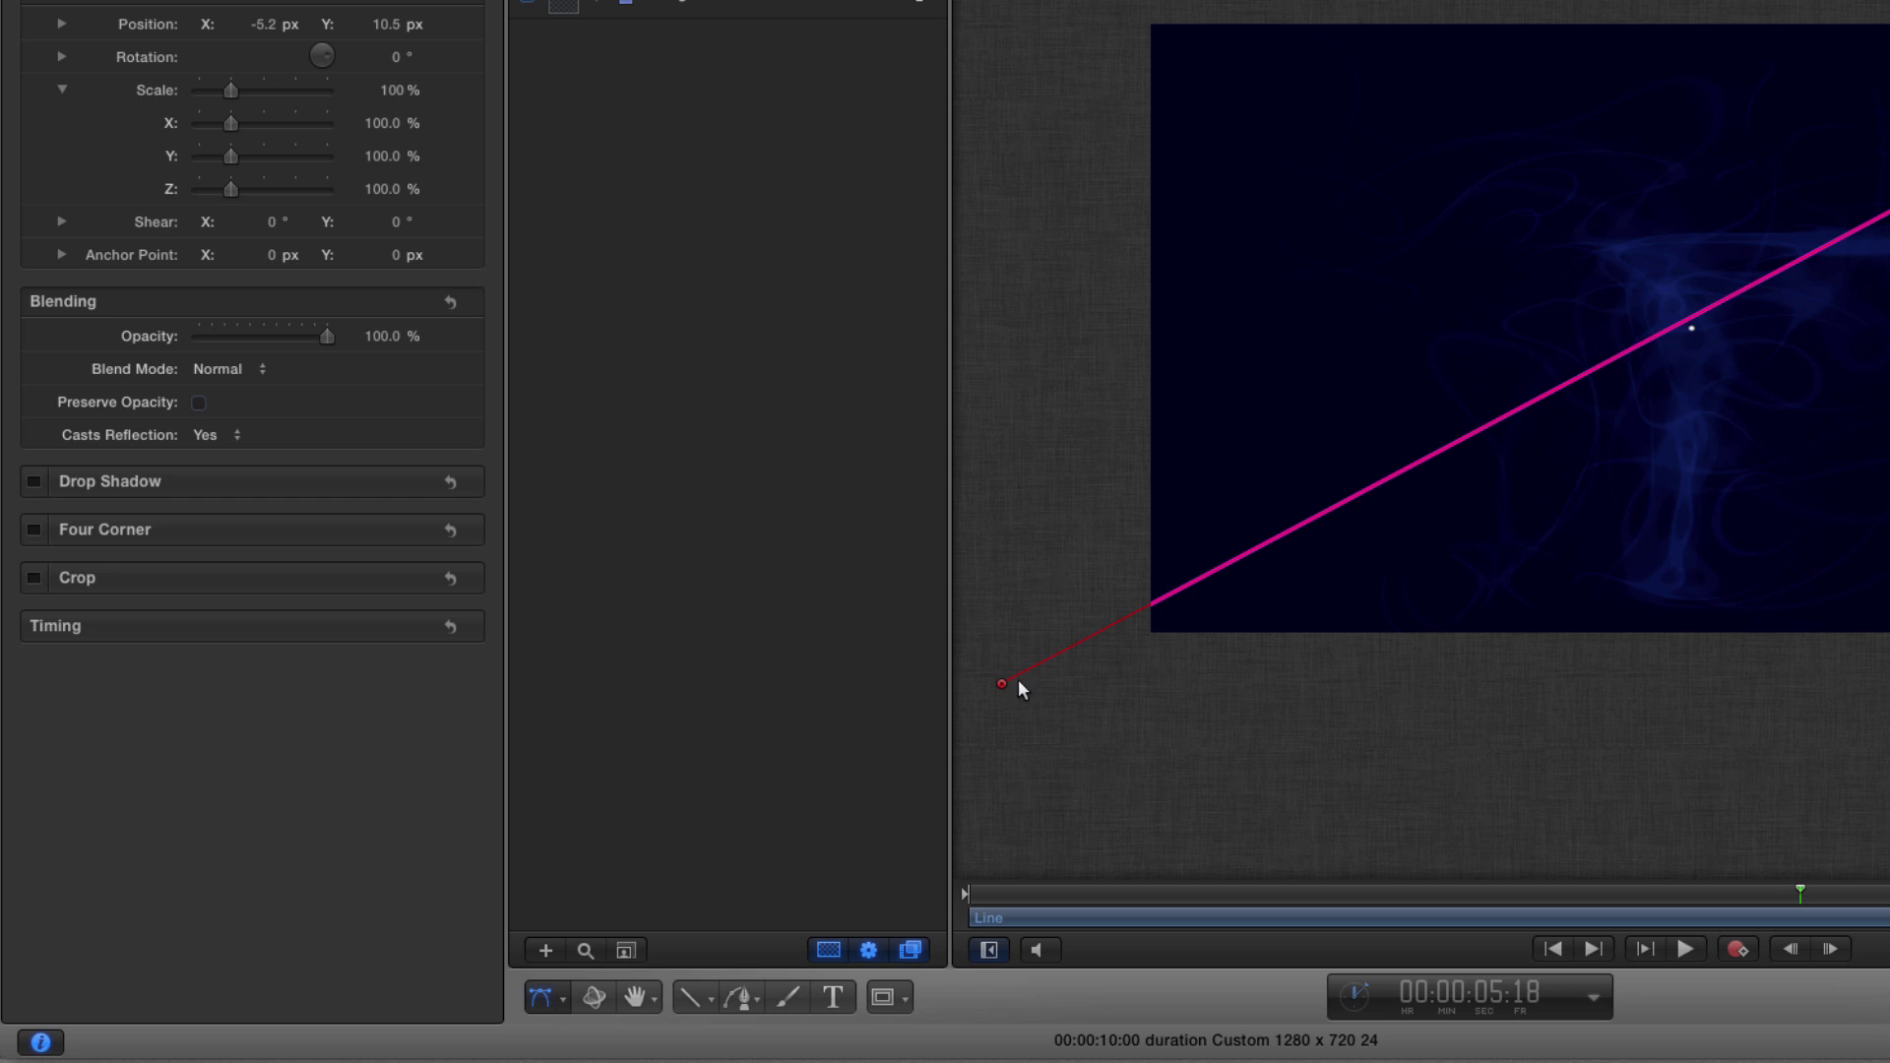
pyautogui.moveTo(1004, 684); pyautogui.dragTo(1010, 712)
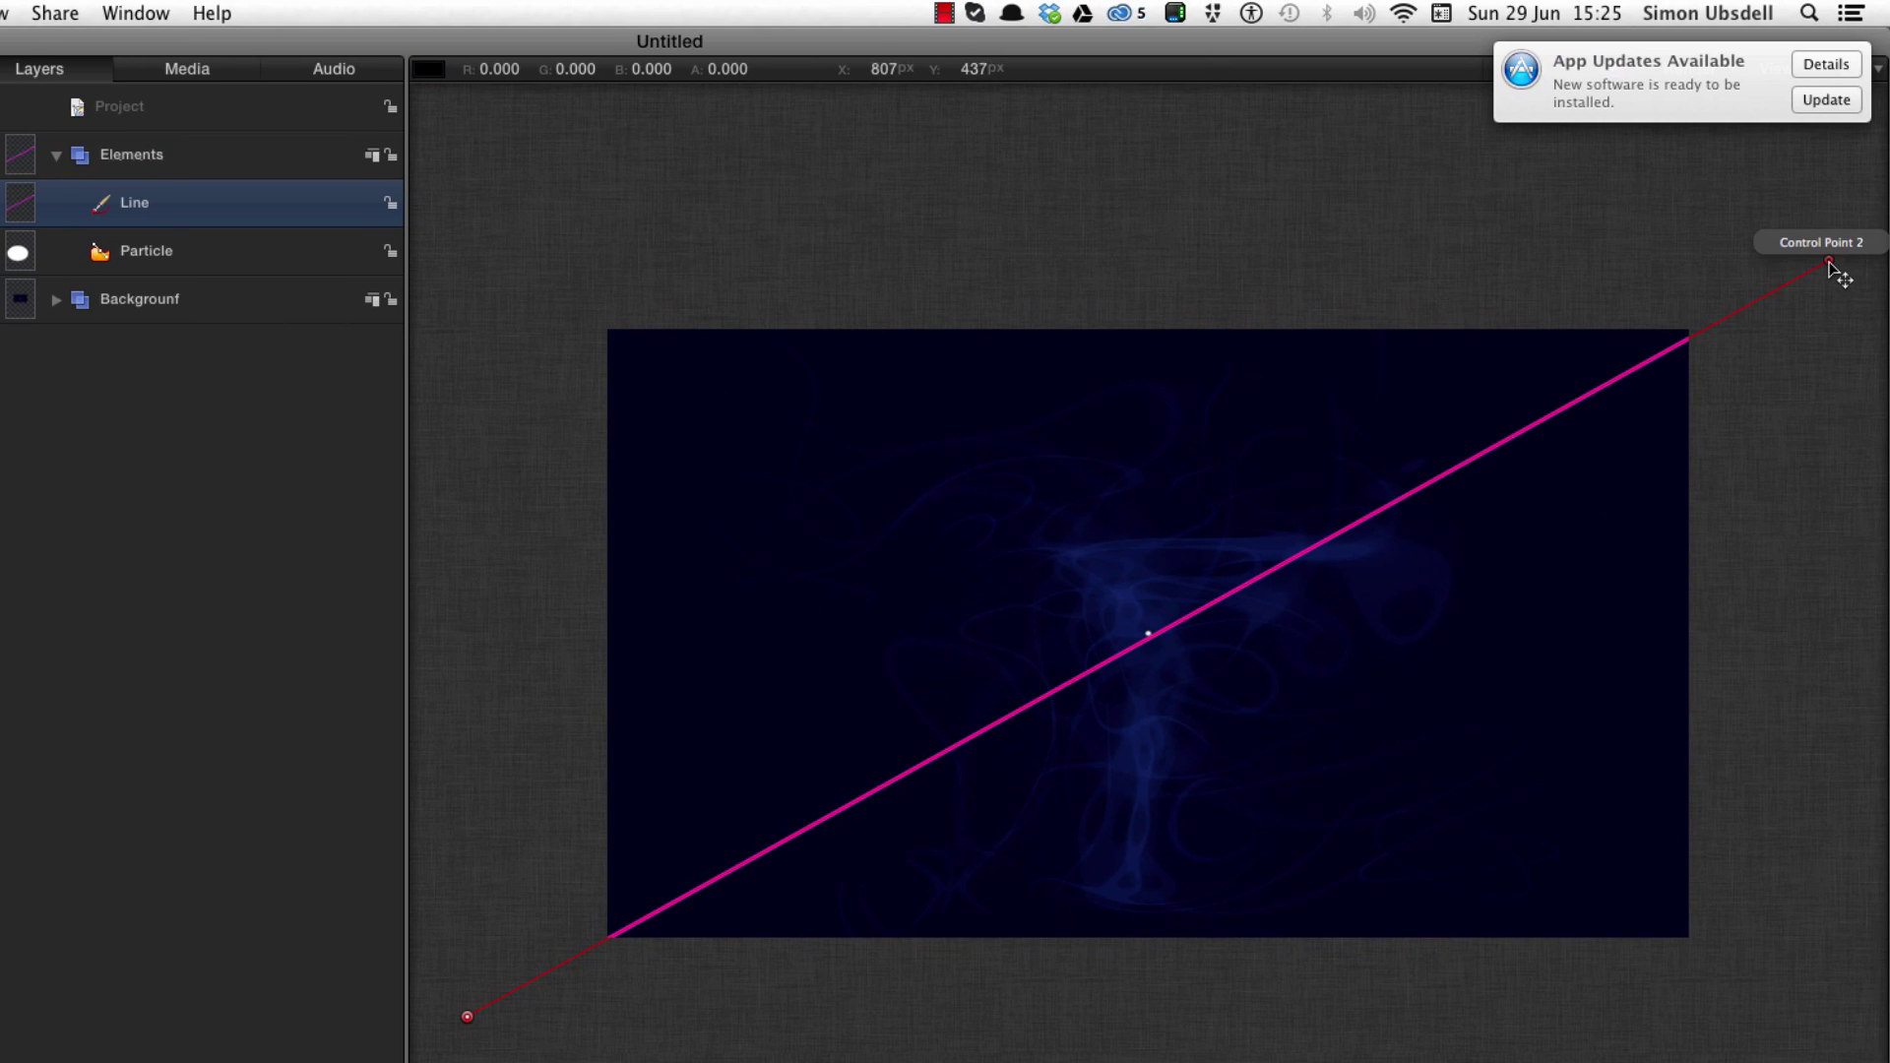
pyautogui.moveTo(1829, 261); pyautogui.dragTo(1867, 233)
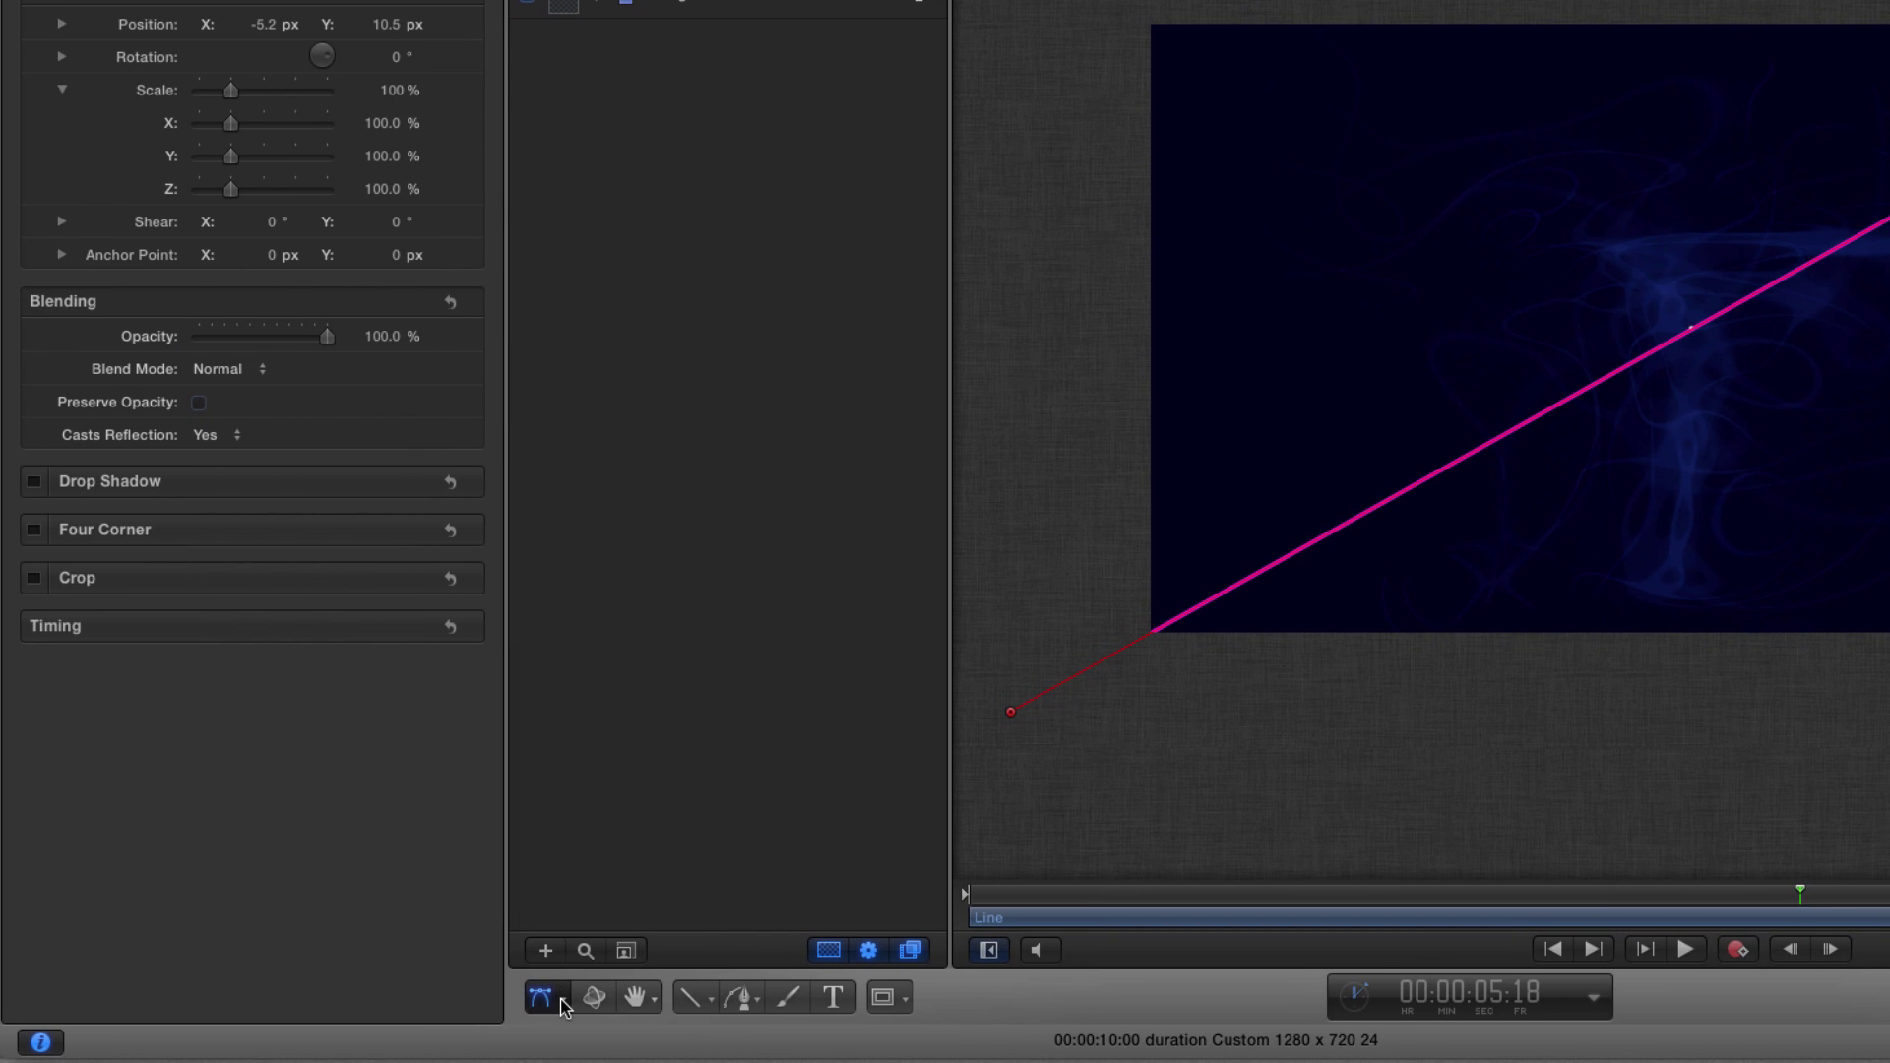
pyautogui.click(563, 1001)
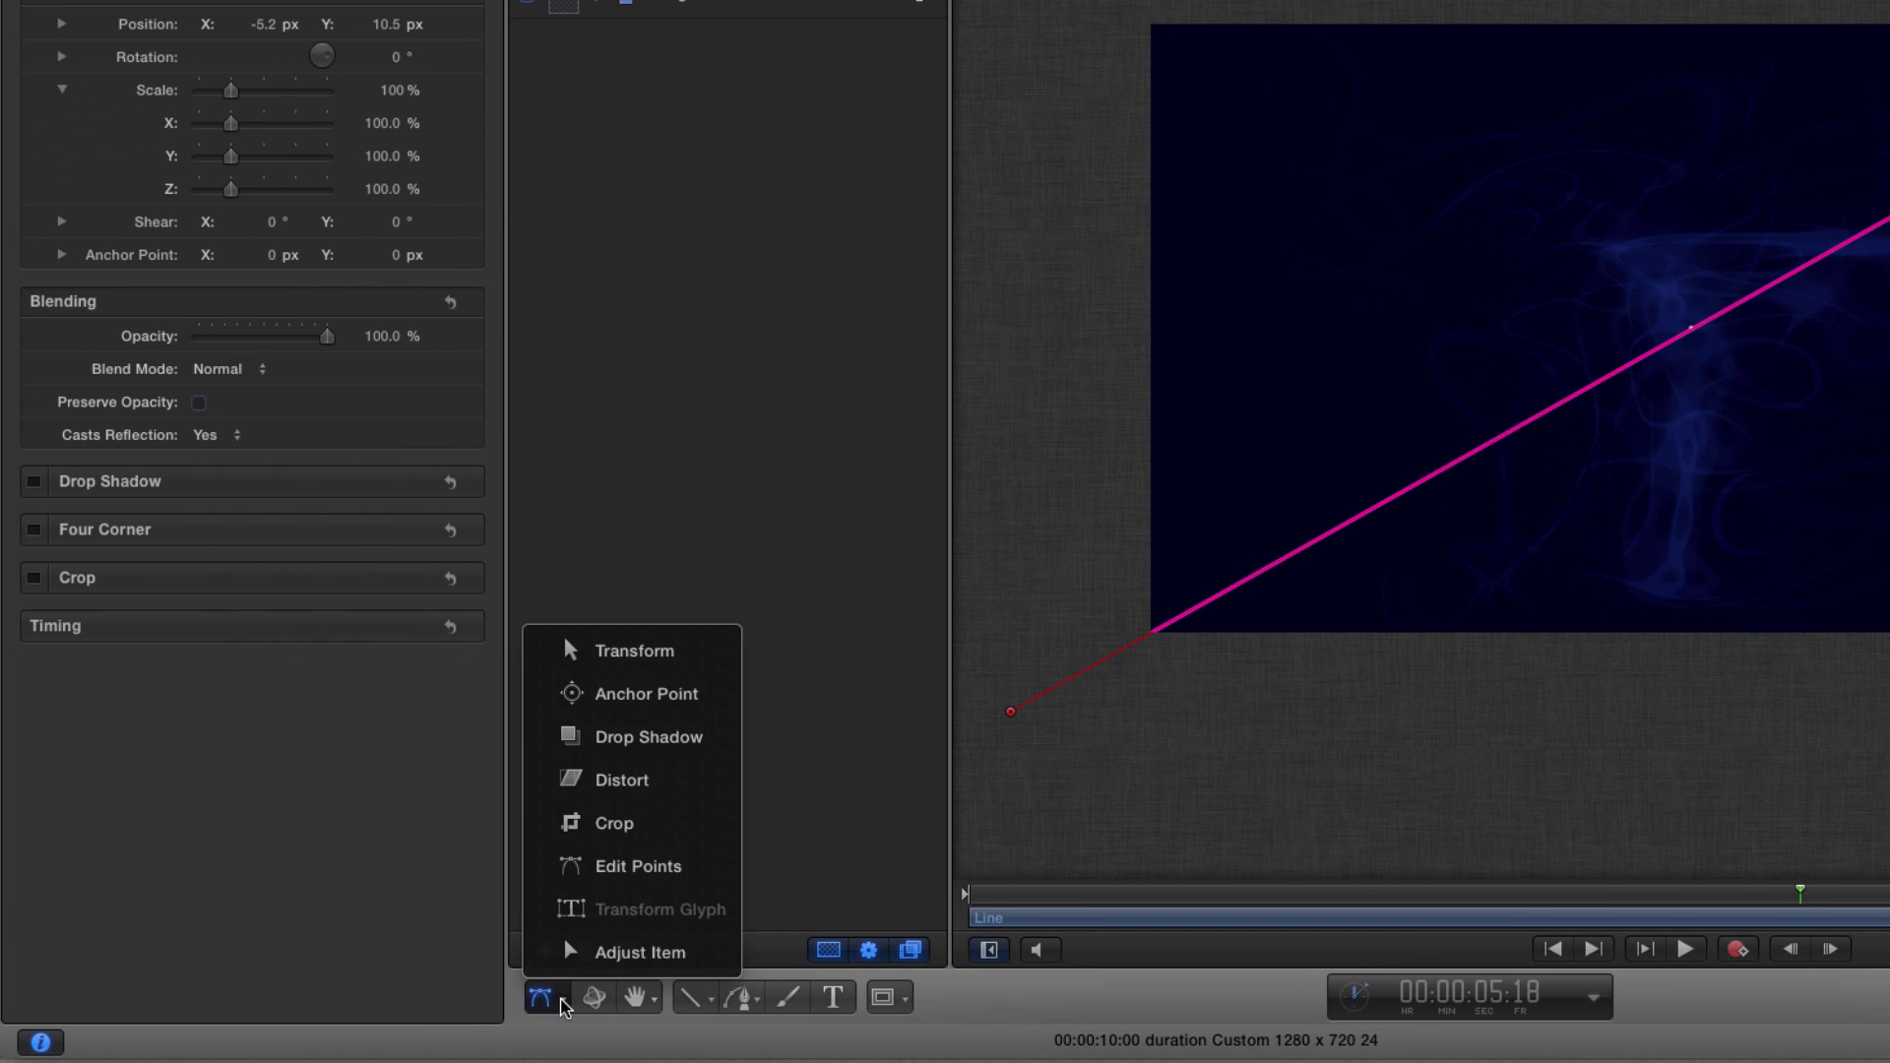
pyautogui.click(635, 652)
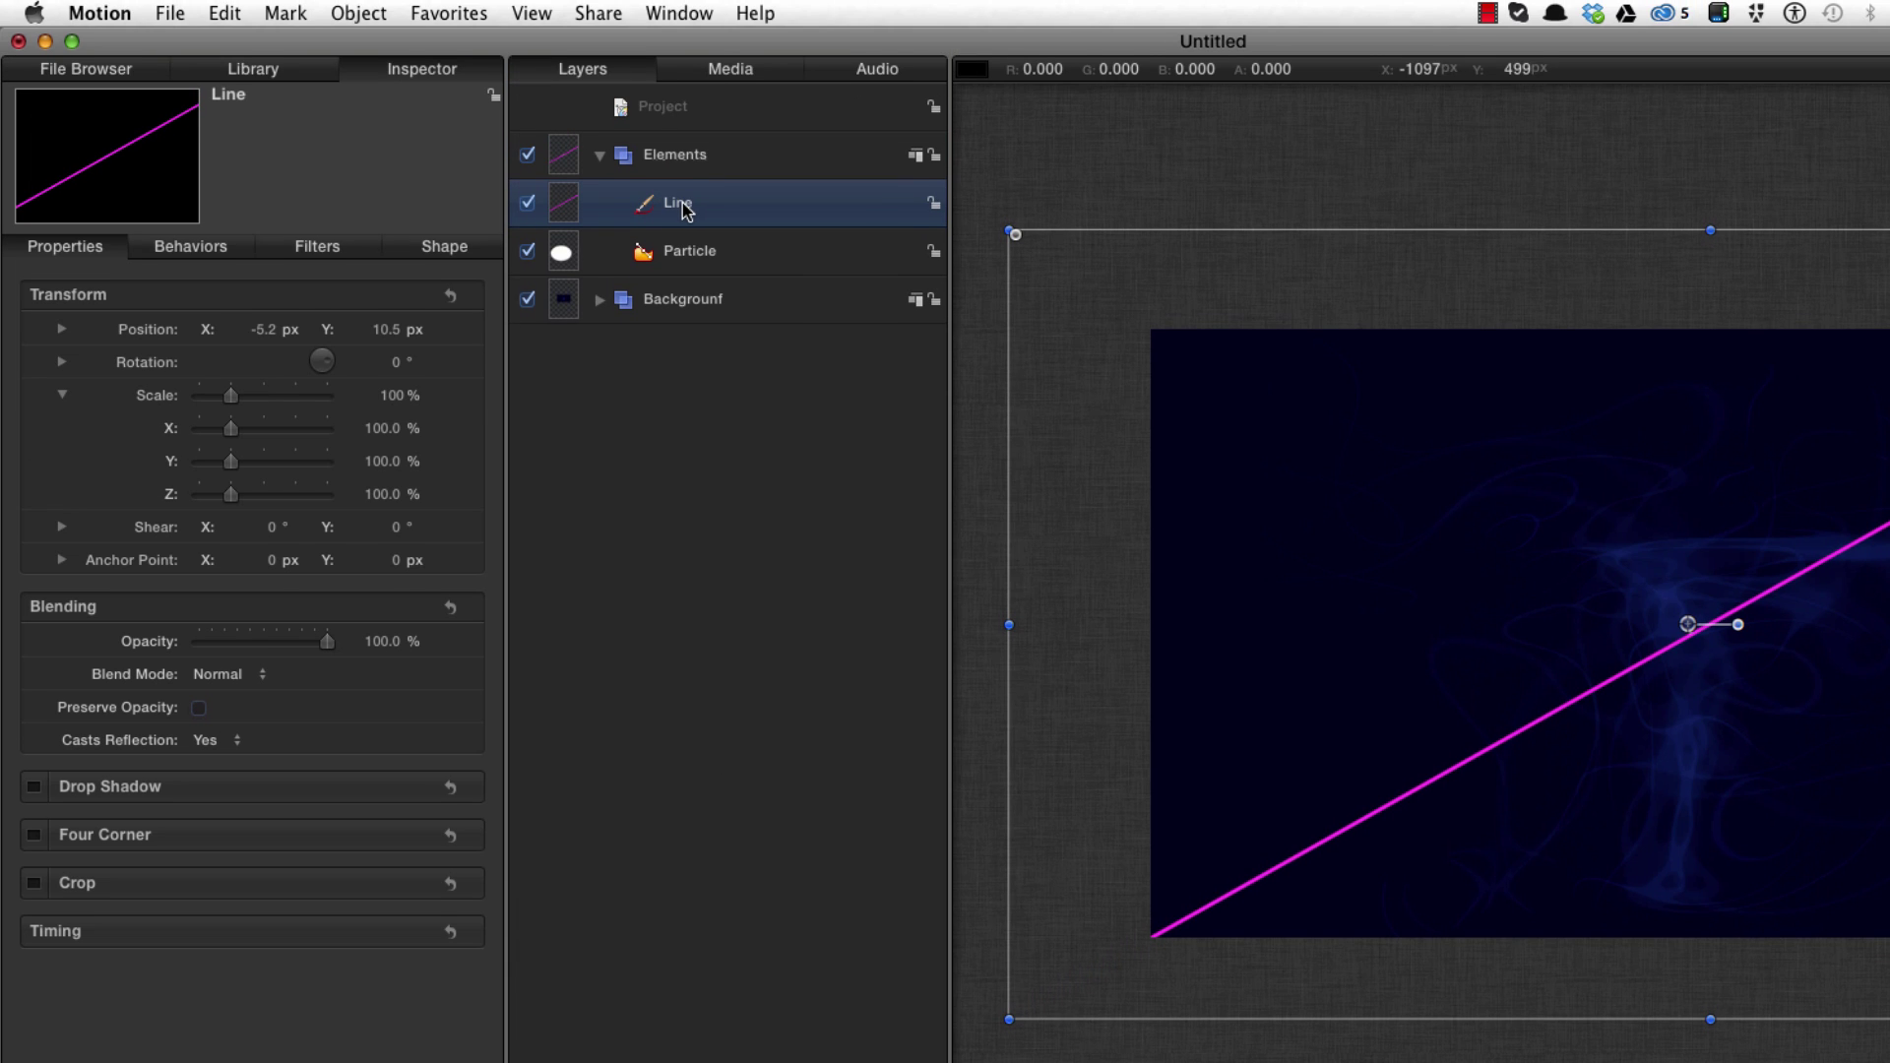
# Rename the Line layer as Path.
pyautogui.doubleClick(684, 203)
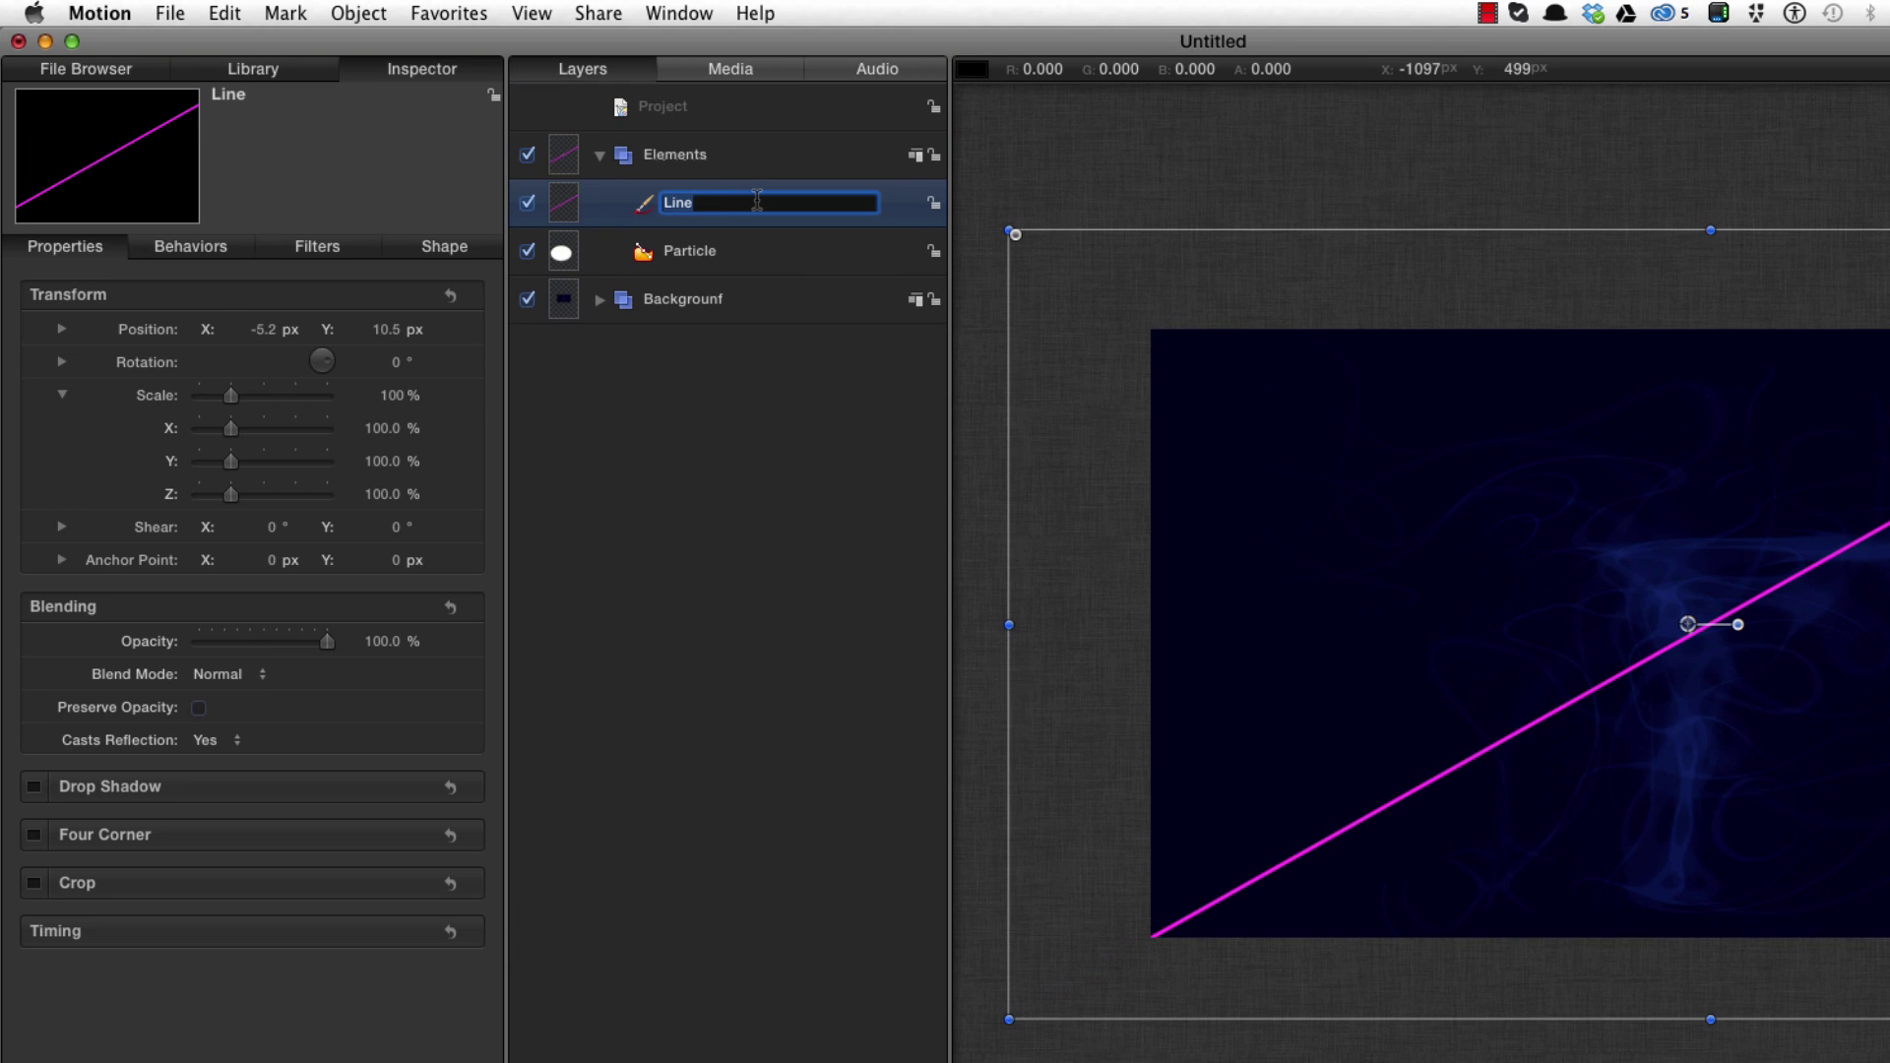
pyautogui.press('BackSpace')
pyautogui.write('Path')
pyautogui.press('Return')
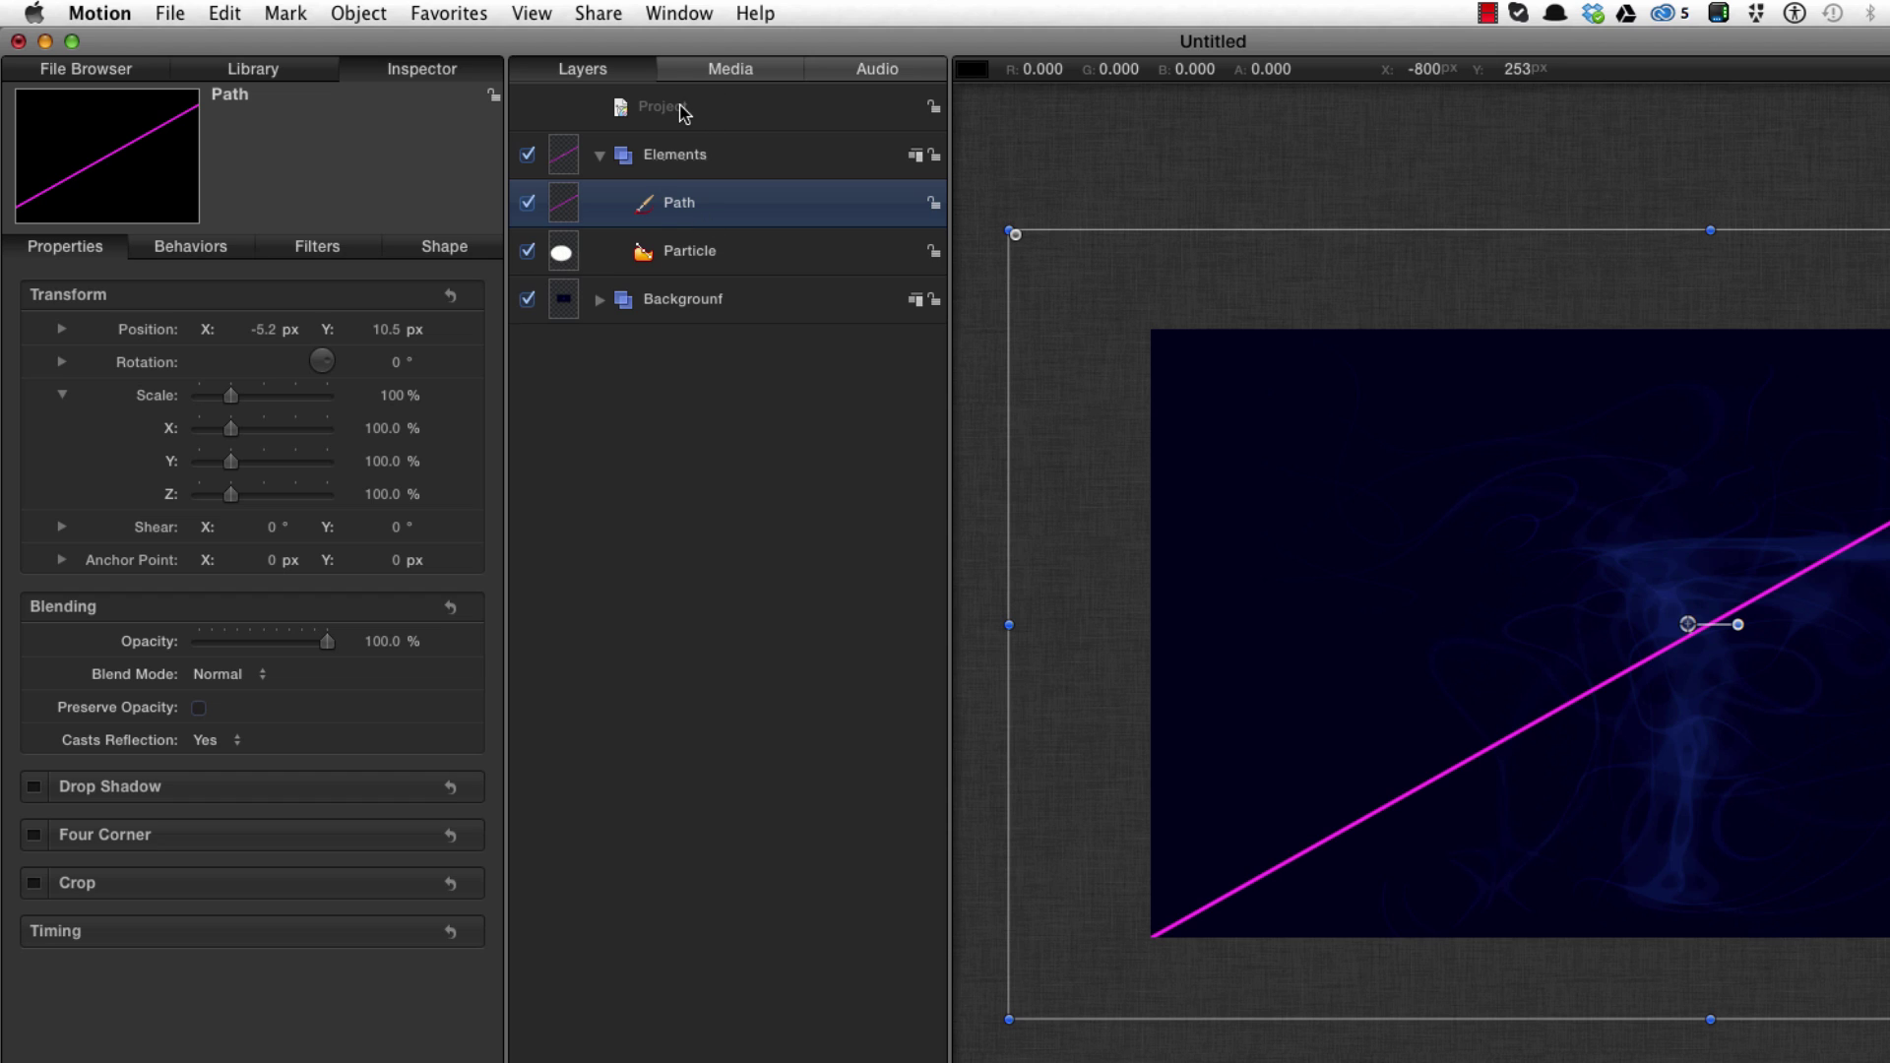
# Make an emitter from the Particle shape and move it into a new group of its own above Elements.
pyautogui.click(564, 253)
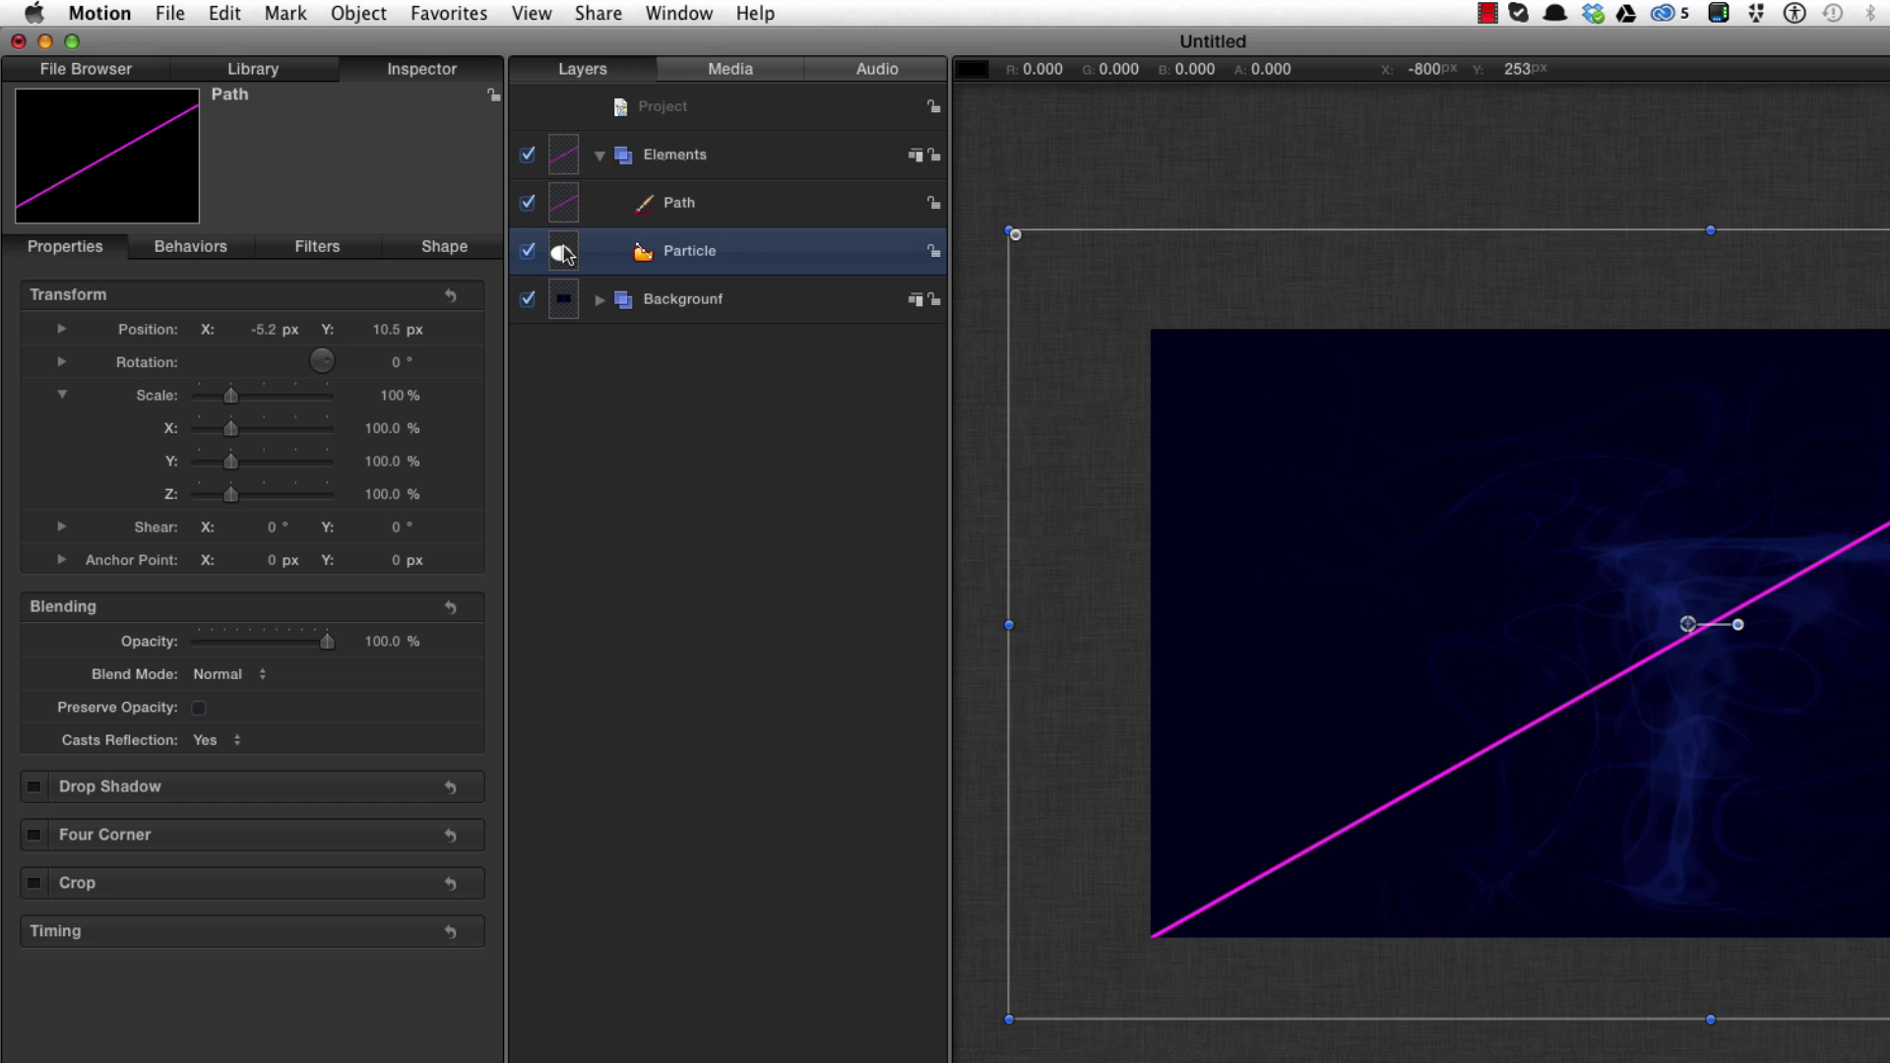
pyautogui.press('e')
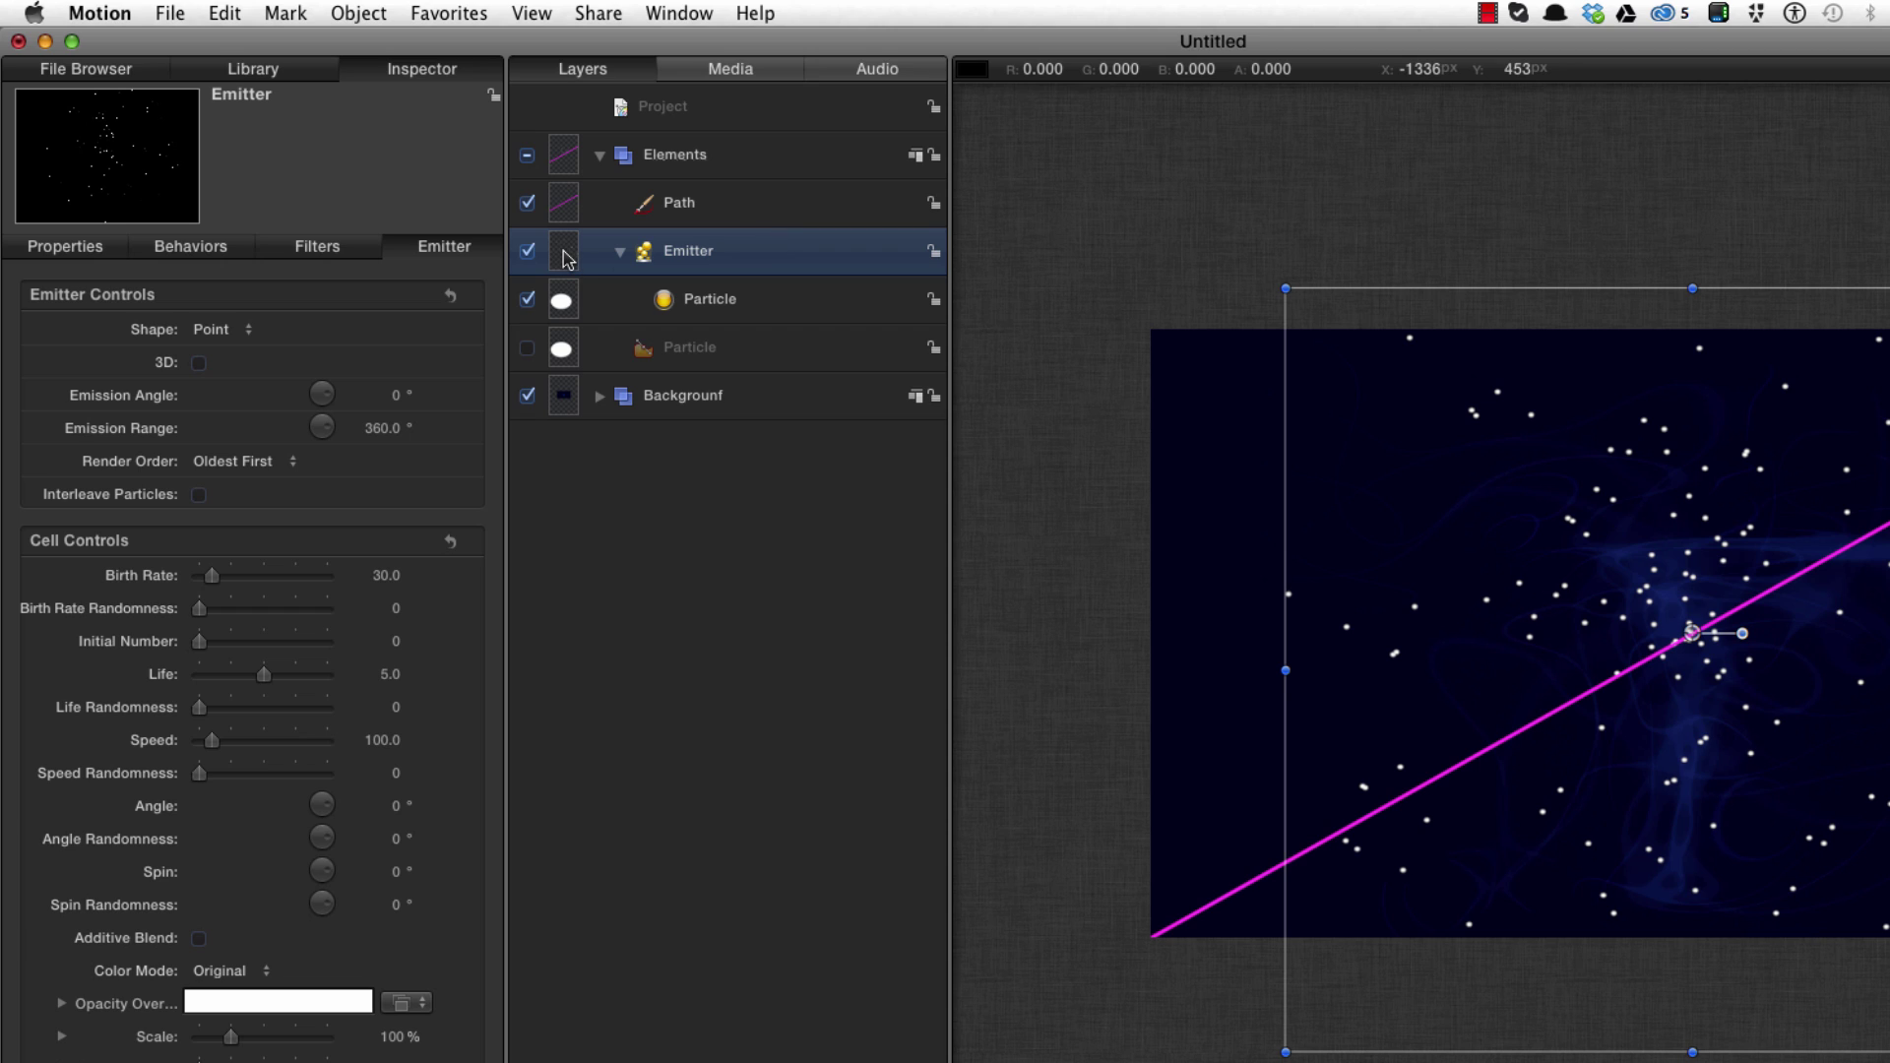
pyautogui.moveTo(567, 259); pyautogui.dragTo(618, 111)
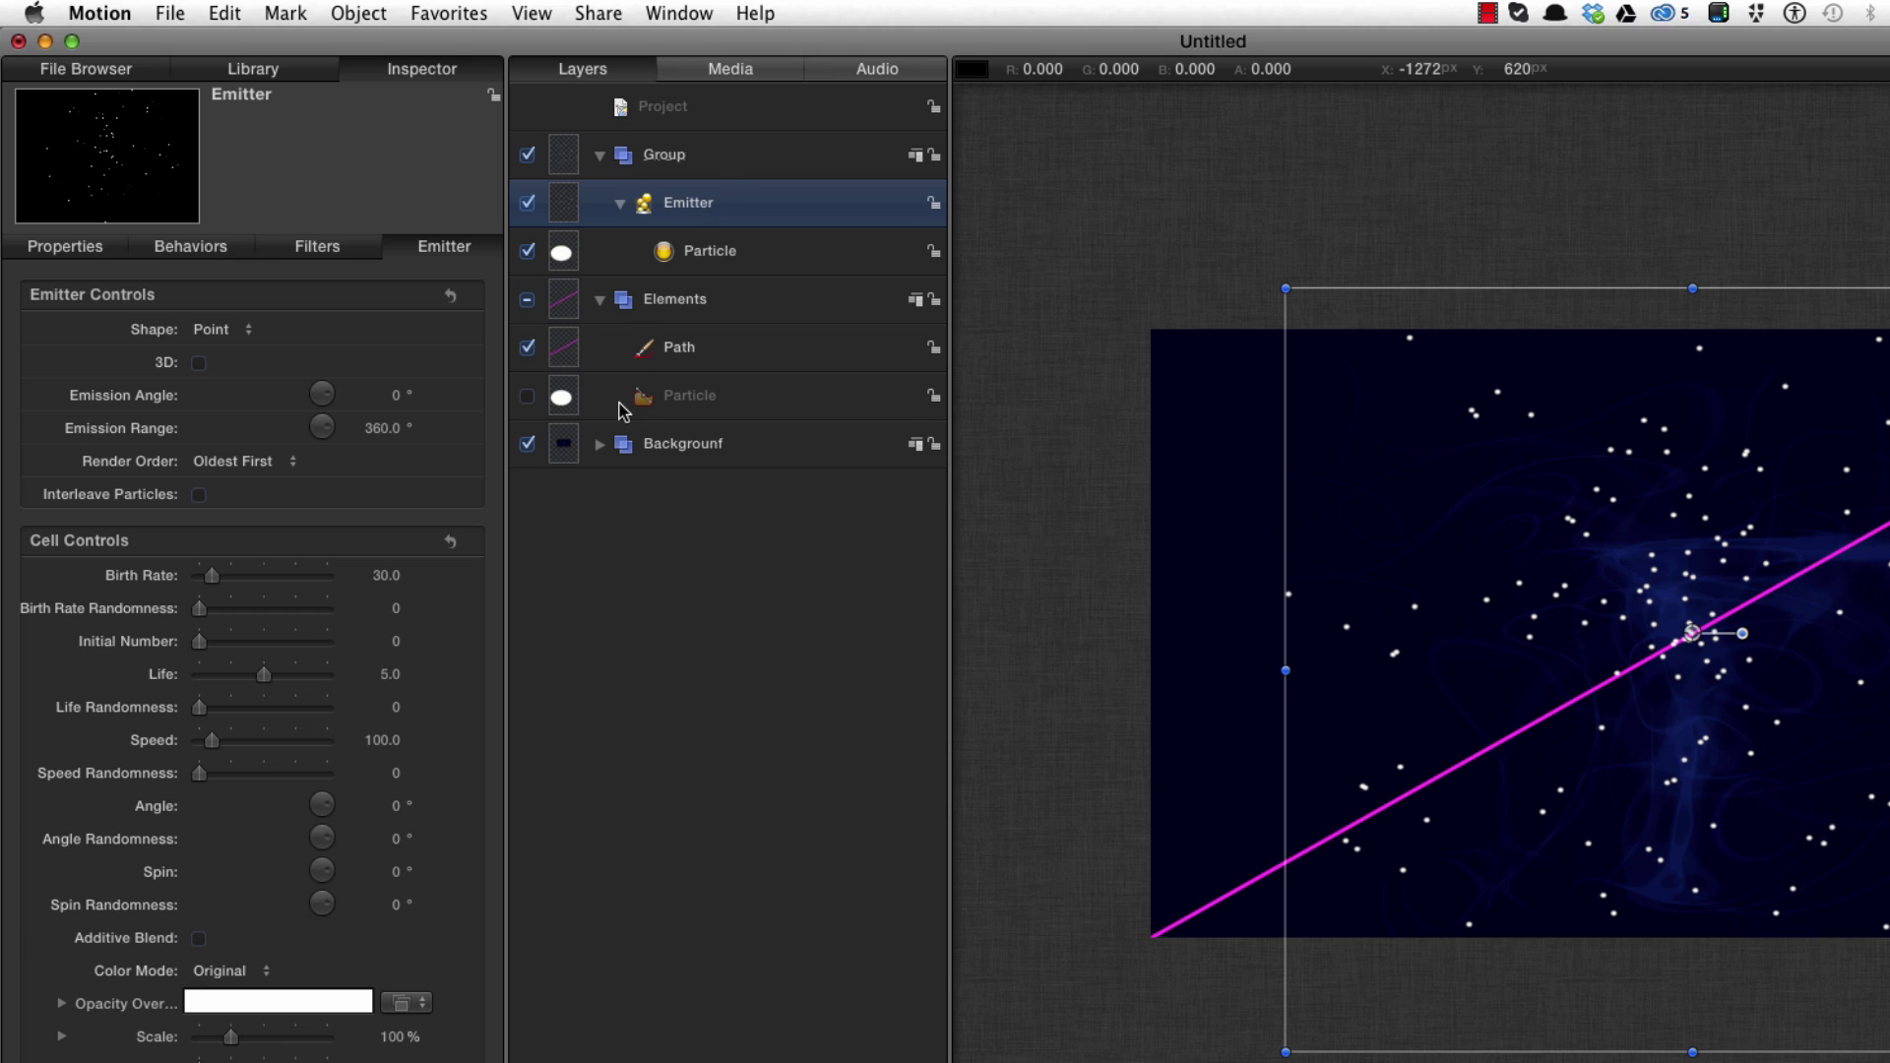
# Collapse the Elements group and turn off its visibility.
pyautogui.click(600, 300)
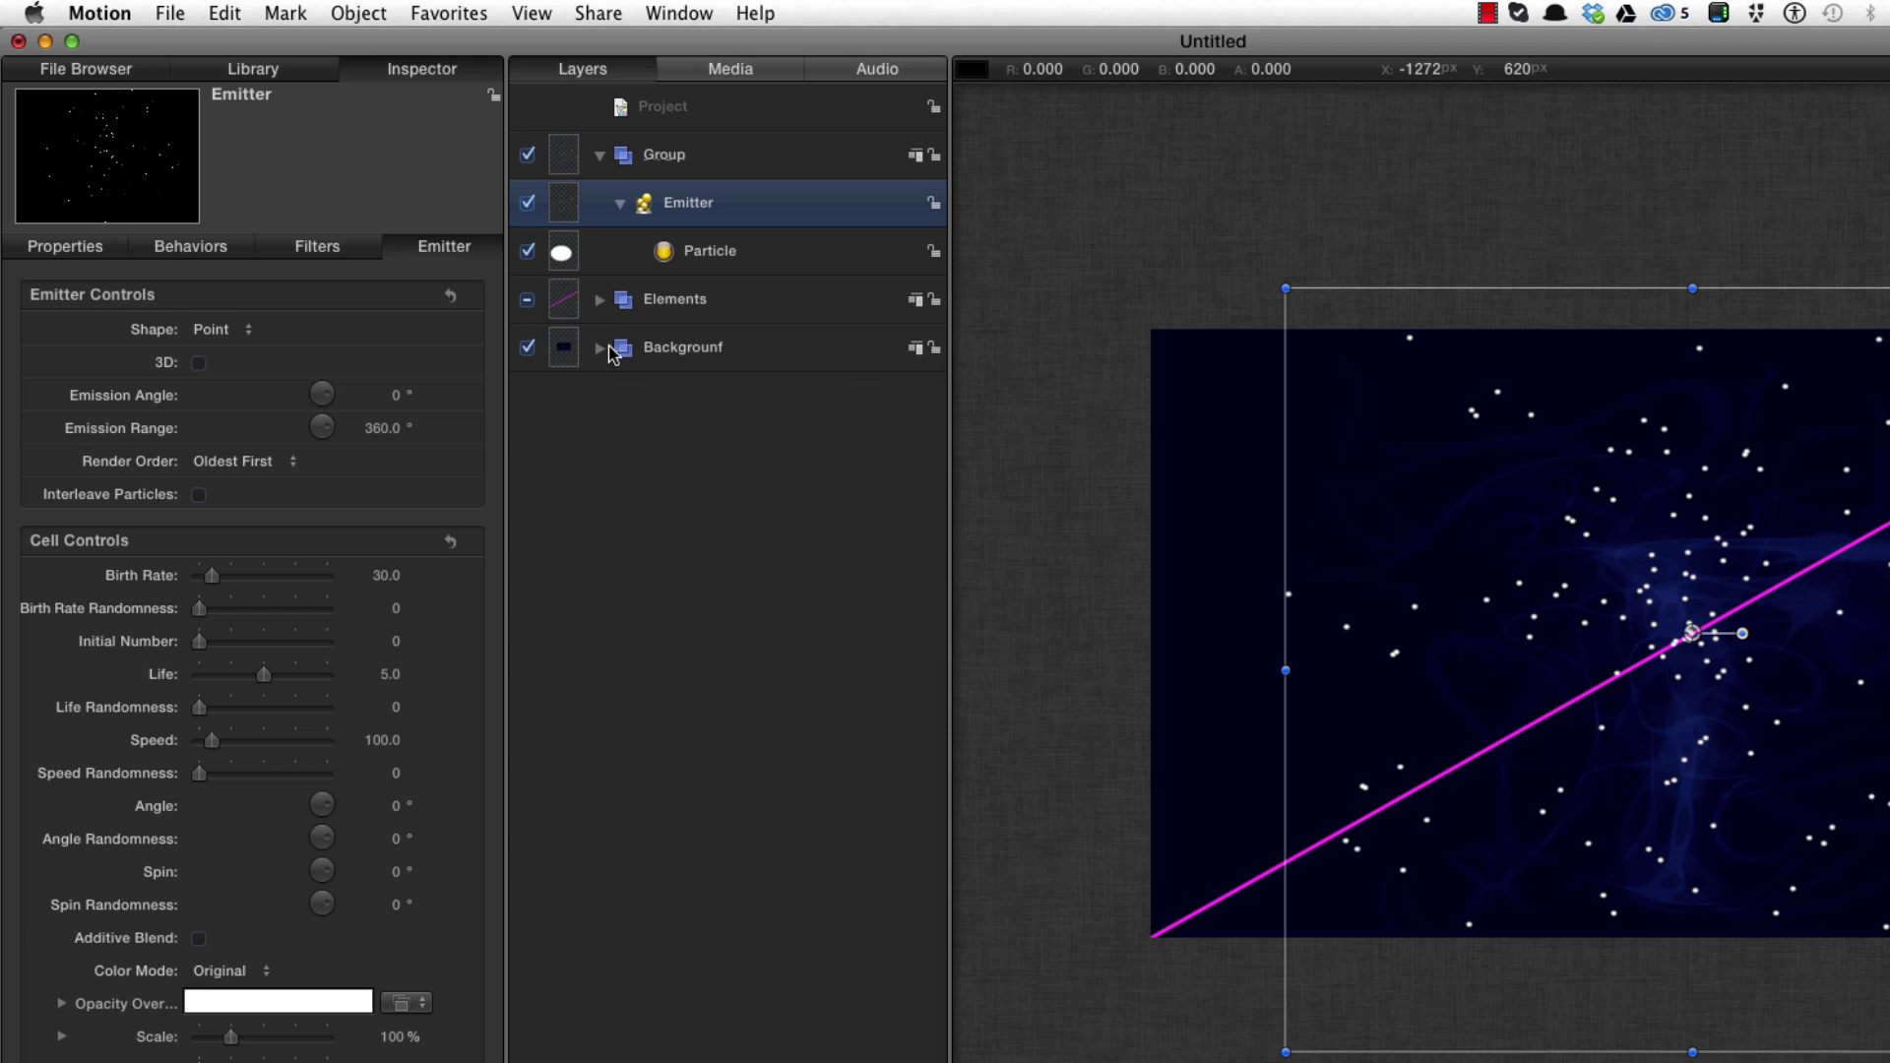
pyautogui.click(527, 301)
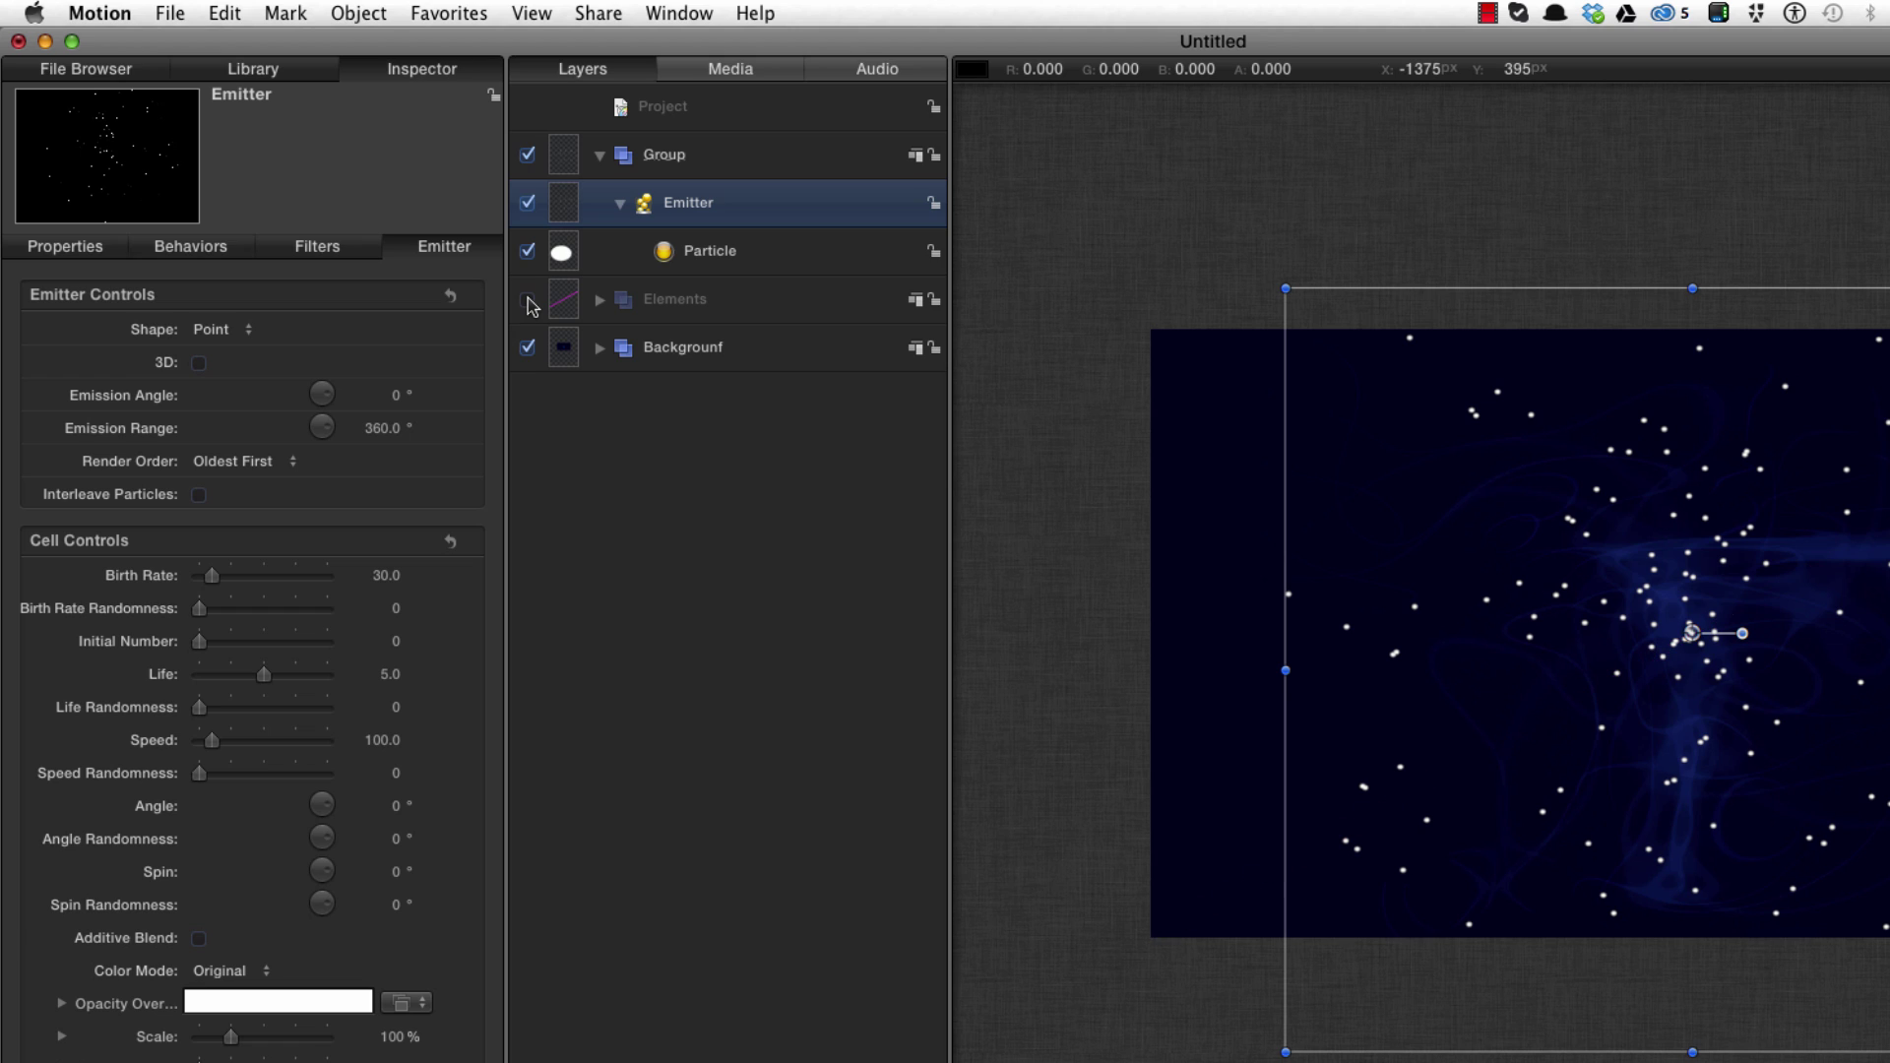
pyautogui.click(528, 301)
pyautogui.click(527, 301)
# Rename the new group as Particles One and its emitter as Emitter One.
pyautogui.doubleClick(709, 153)
pyautogui.write('Particles One')
pyautogui.press('Return')
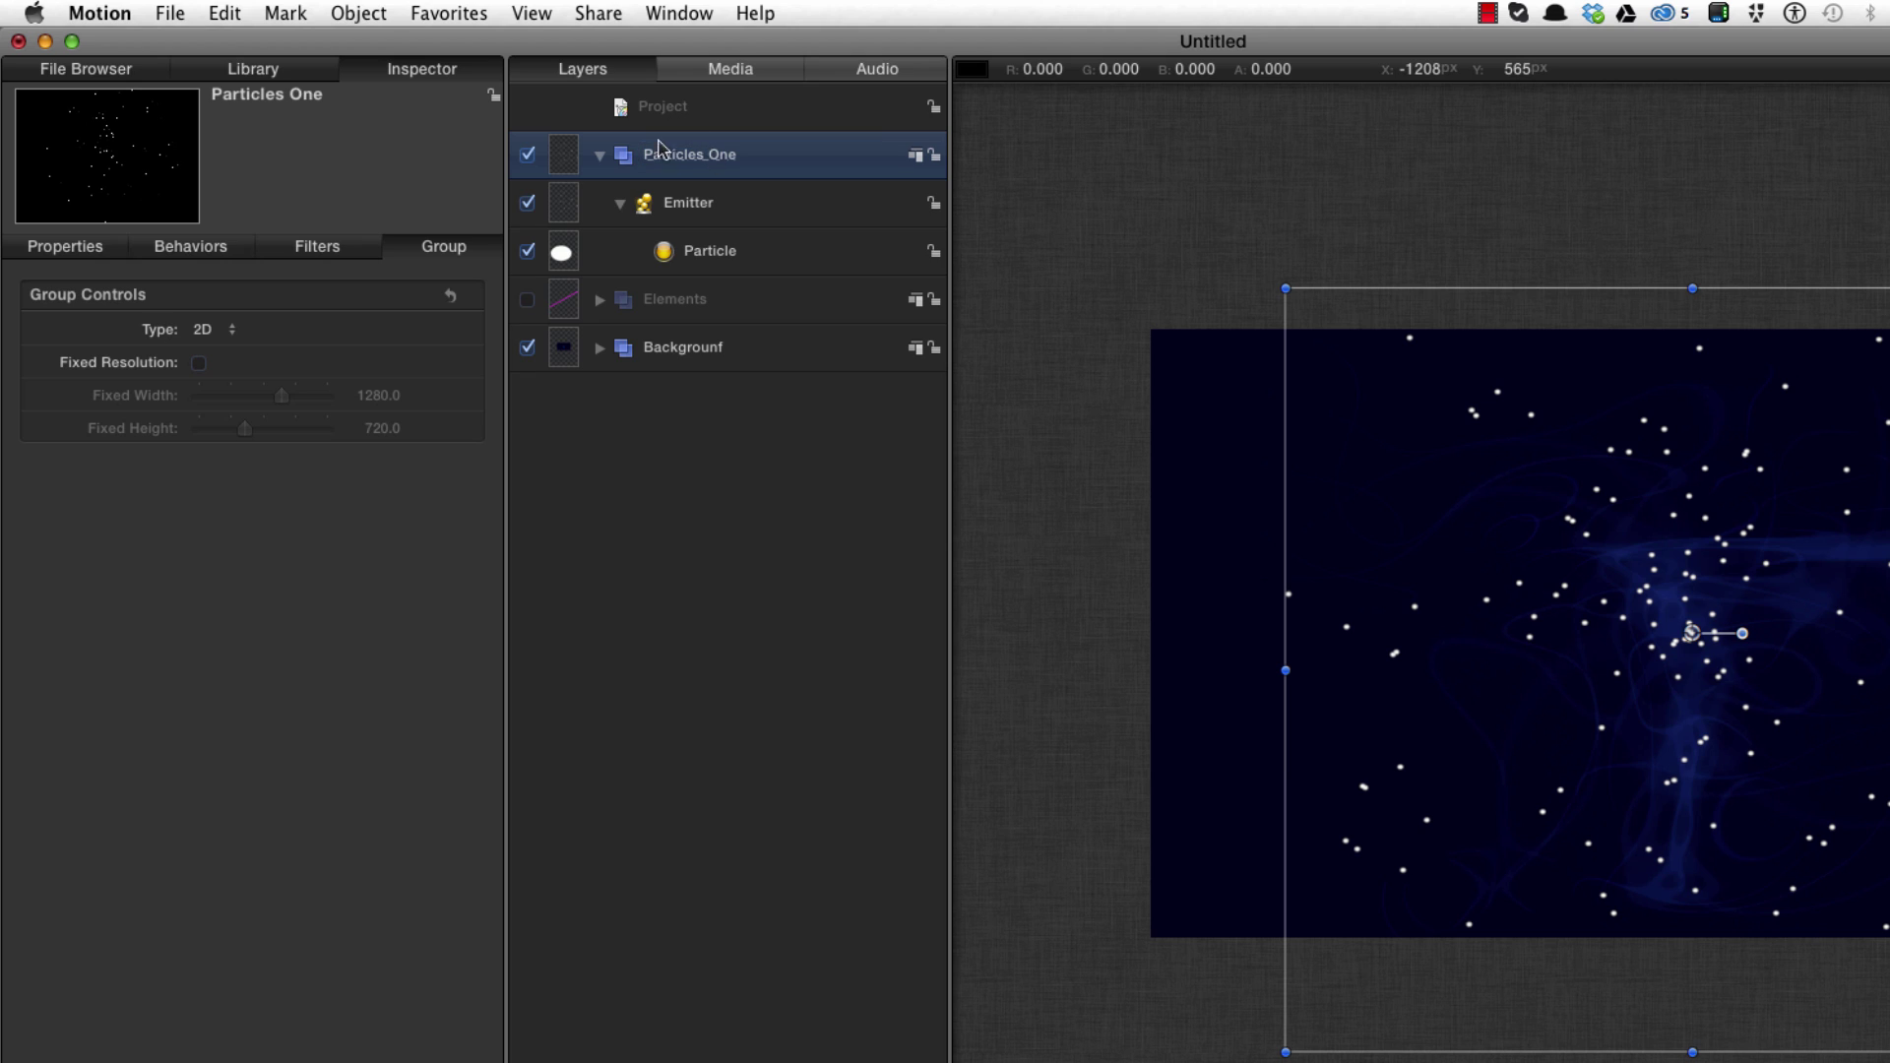
pyautogui.click(697, 204)
pyautogui.doubleClick(766, 214)
pyautogui.write('Emitter On')
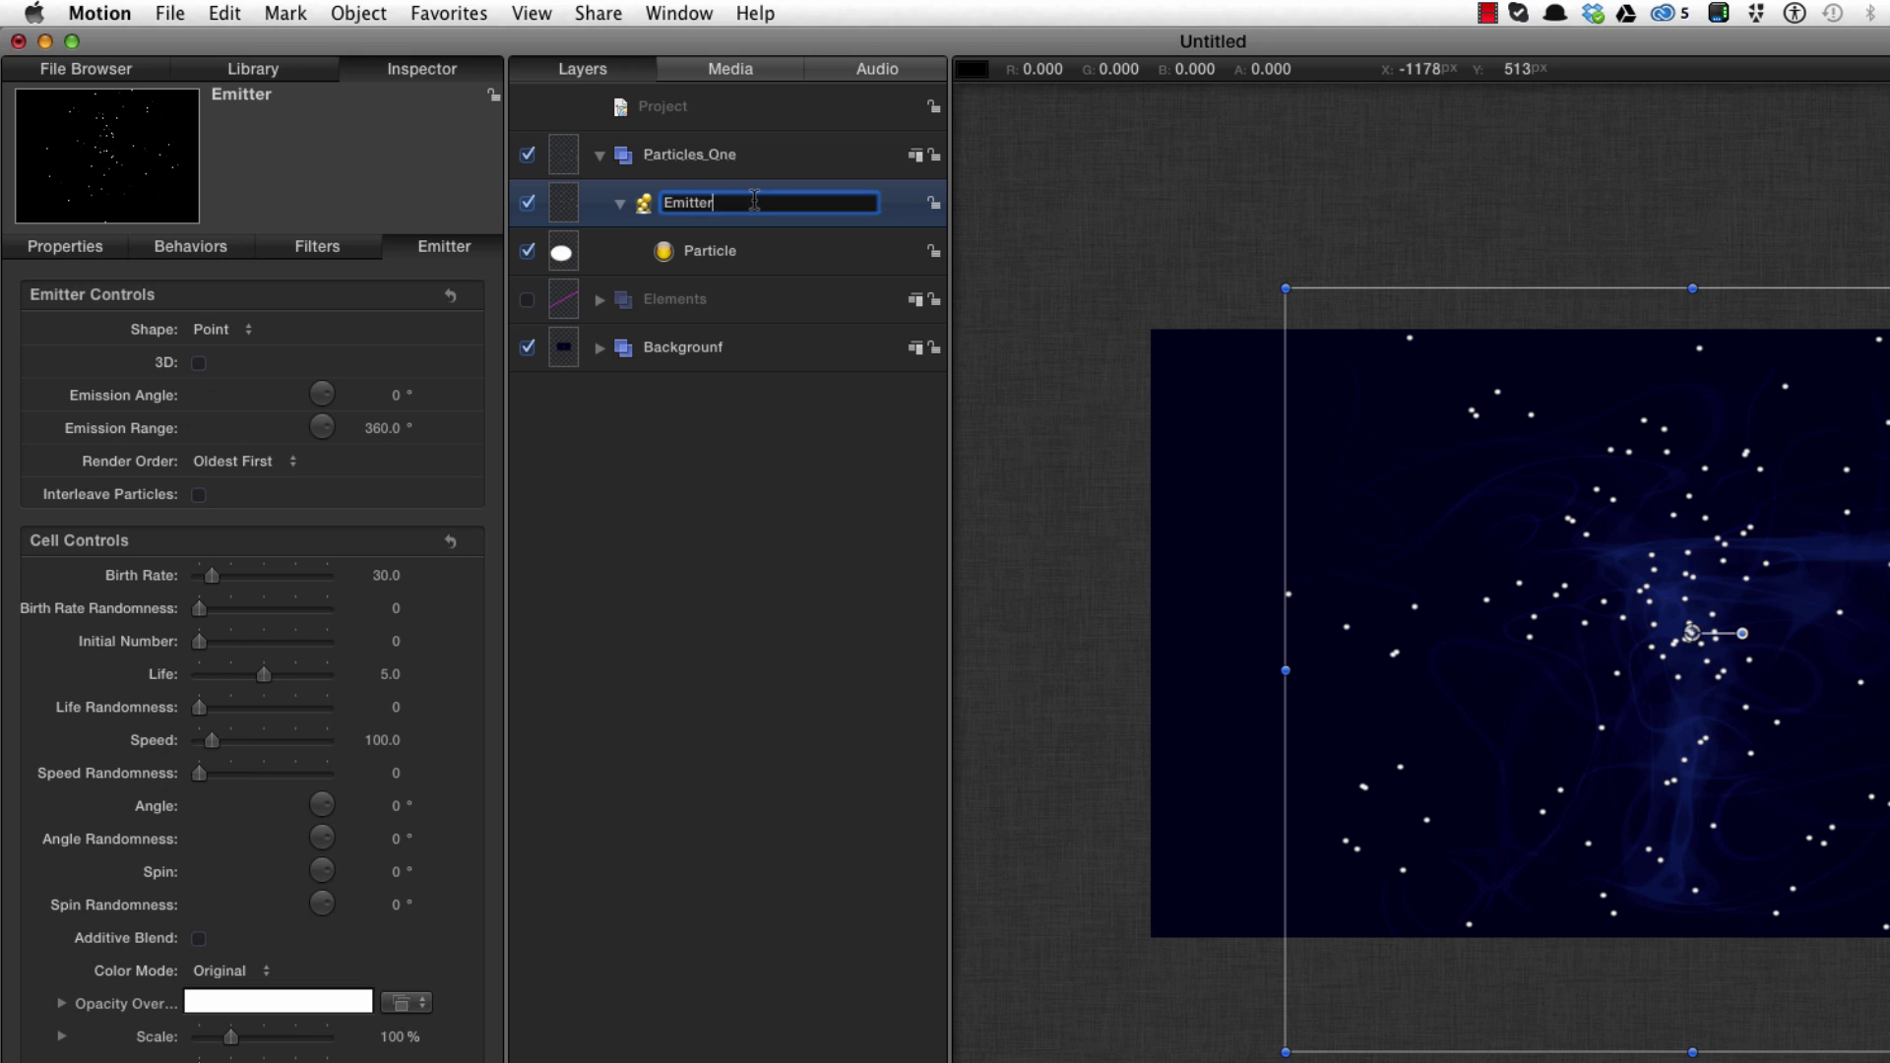
pyautogui.write('e')
pyautogui.press('Return')
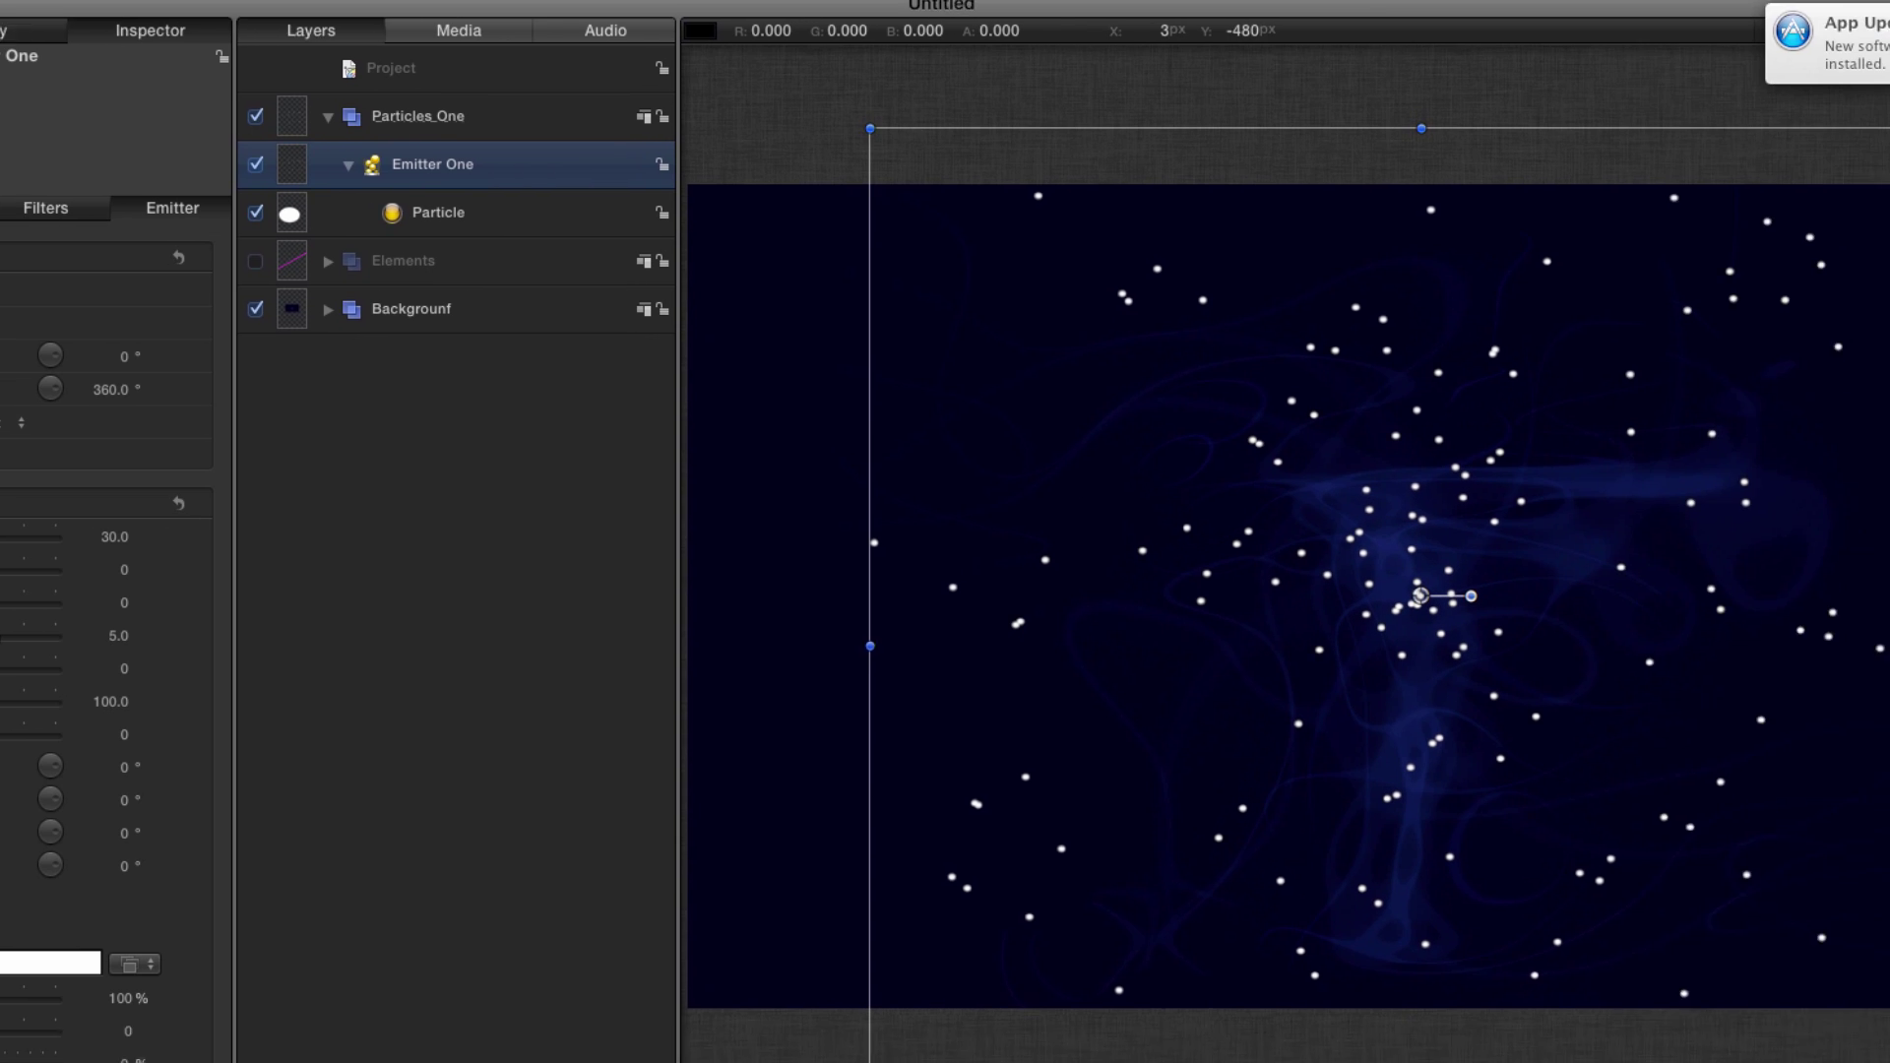
# Play the animation from the start to check how the particles emit.
pyautogui.press('Home')
pyautogui.press('space')
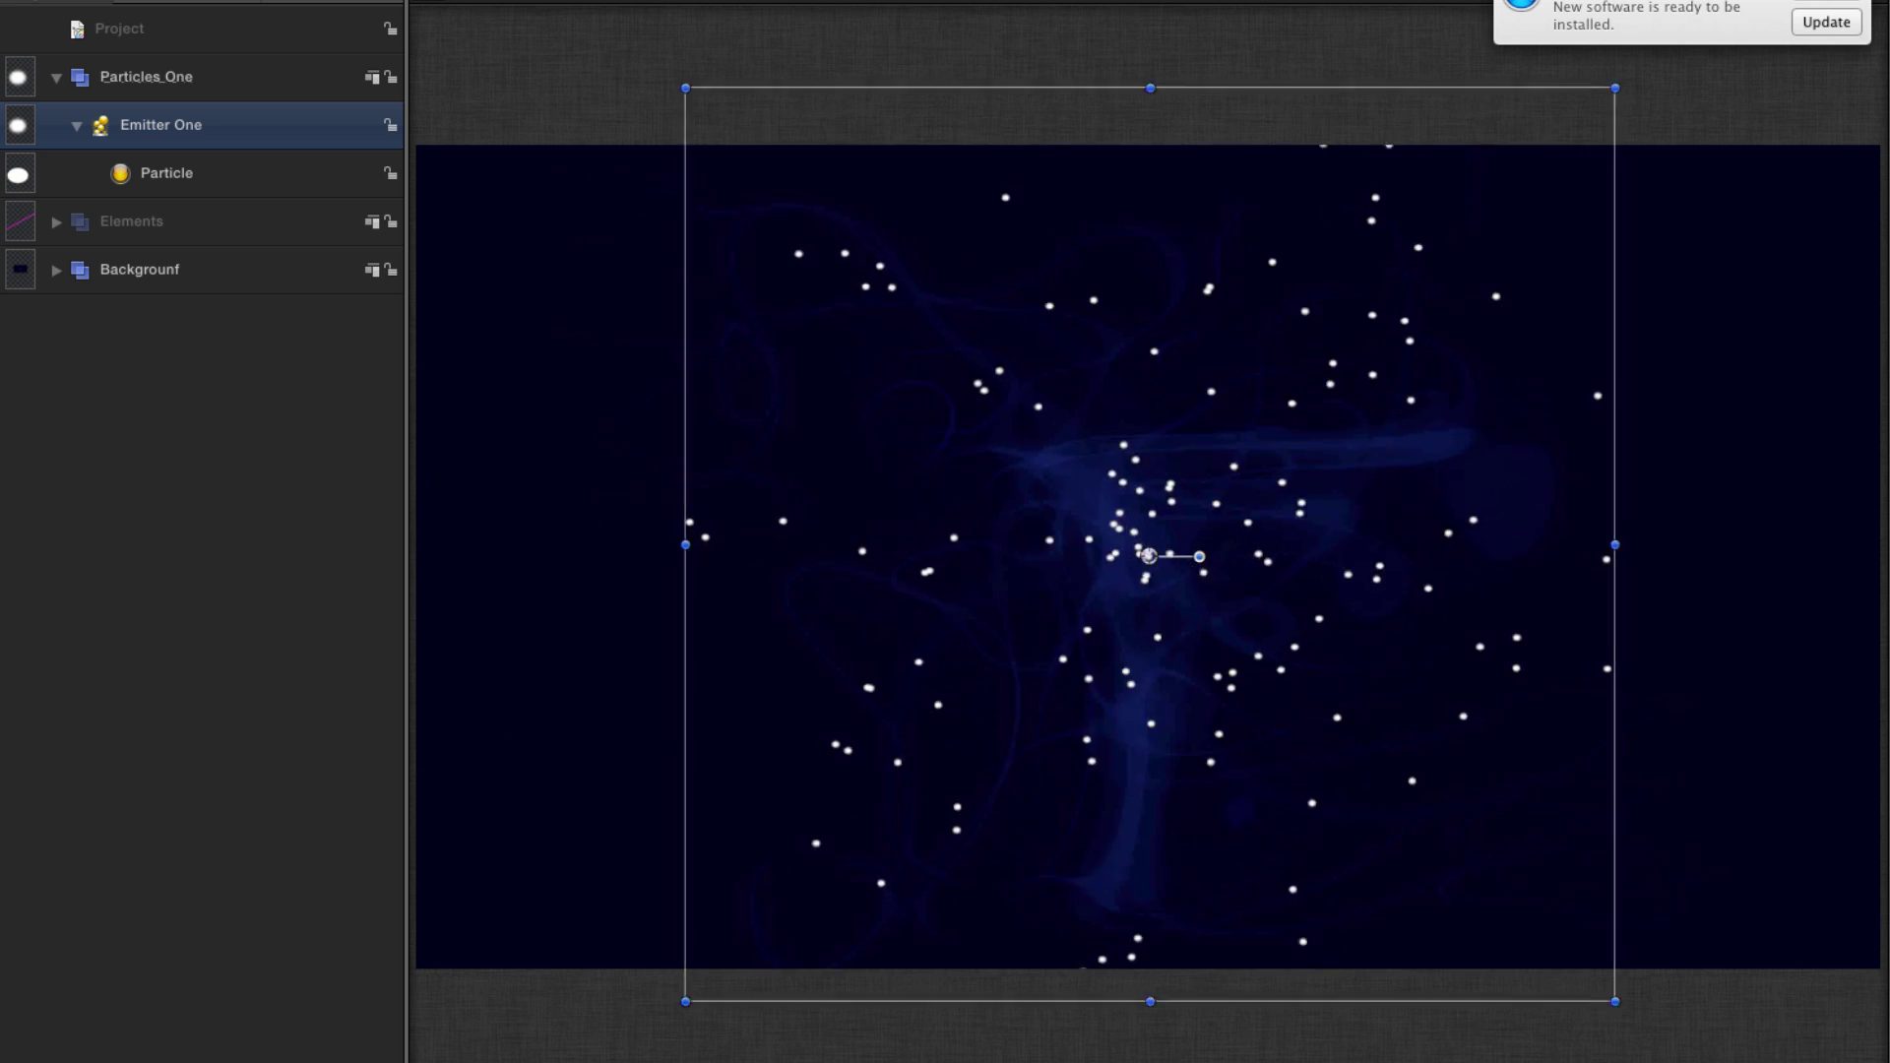
pyautogui.press('space')
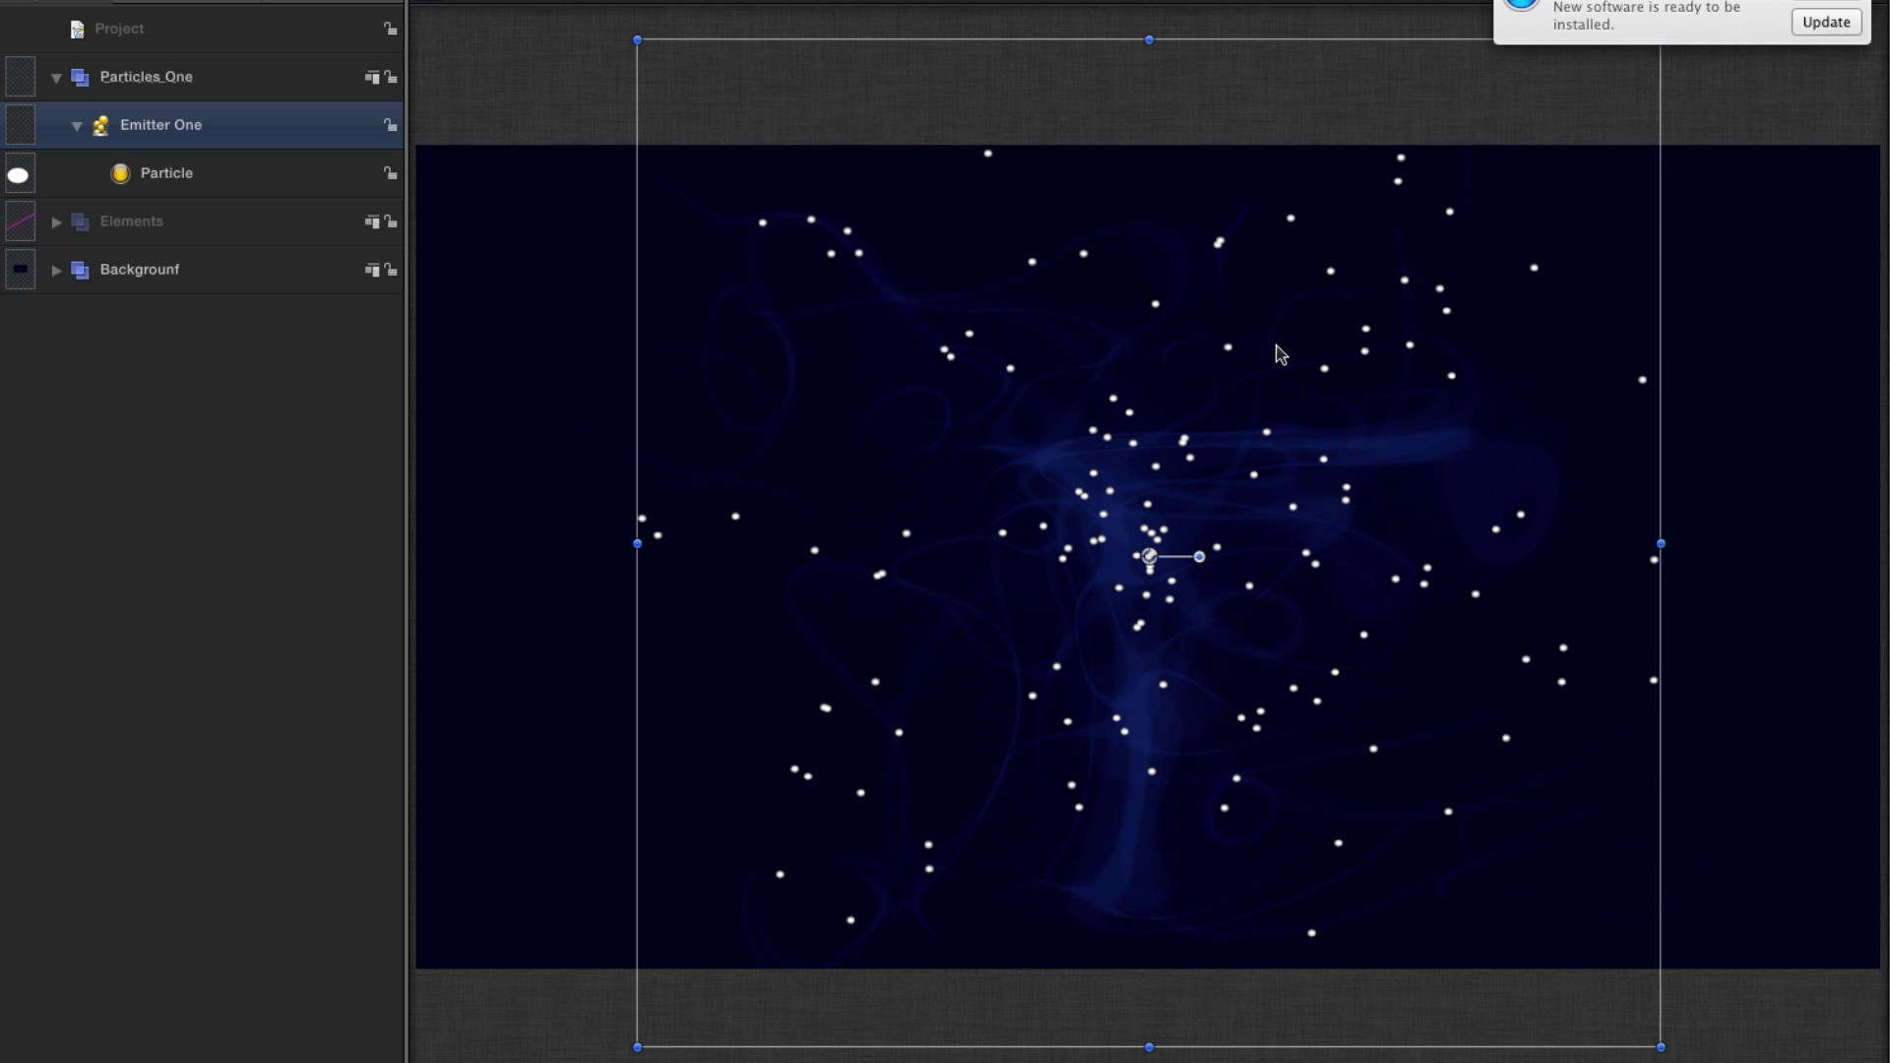
pyautogui.press('super+/')
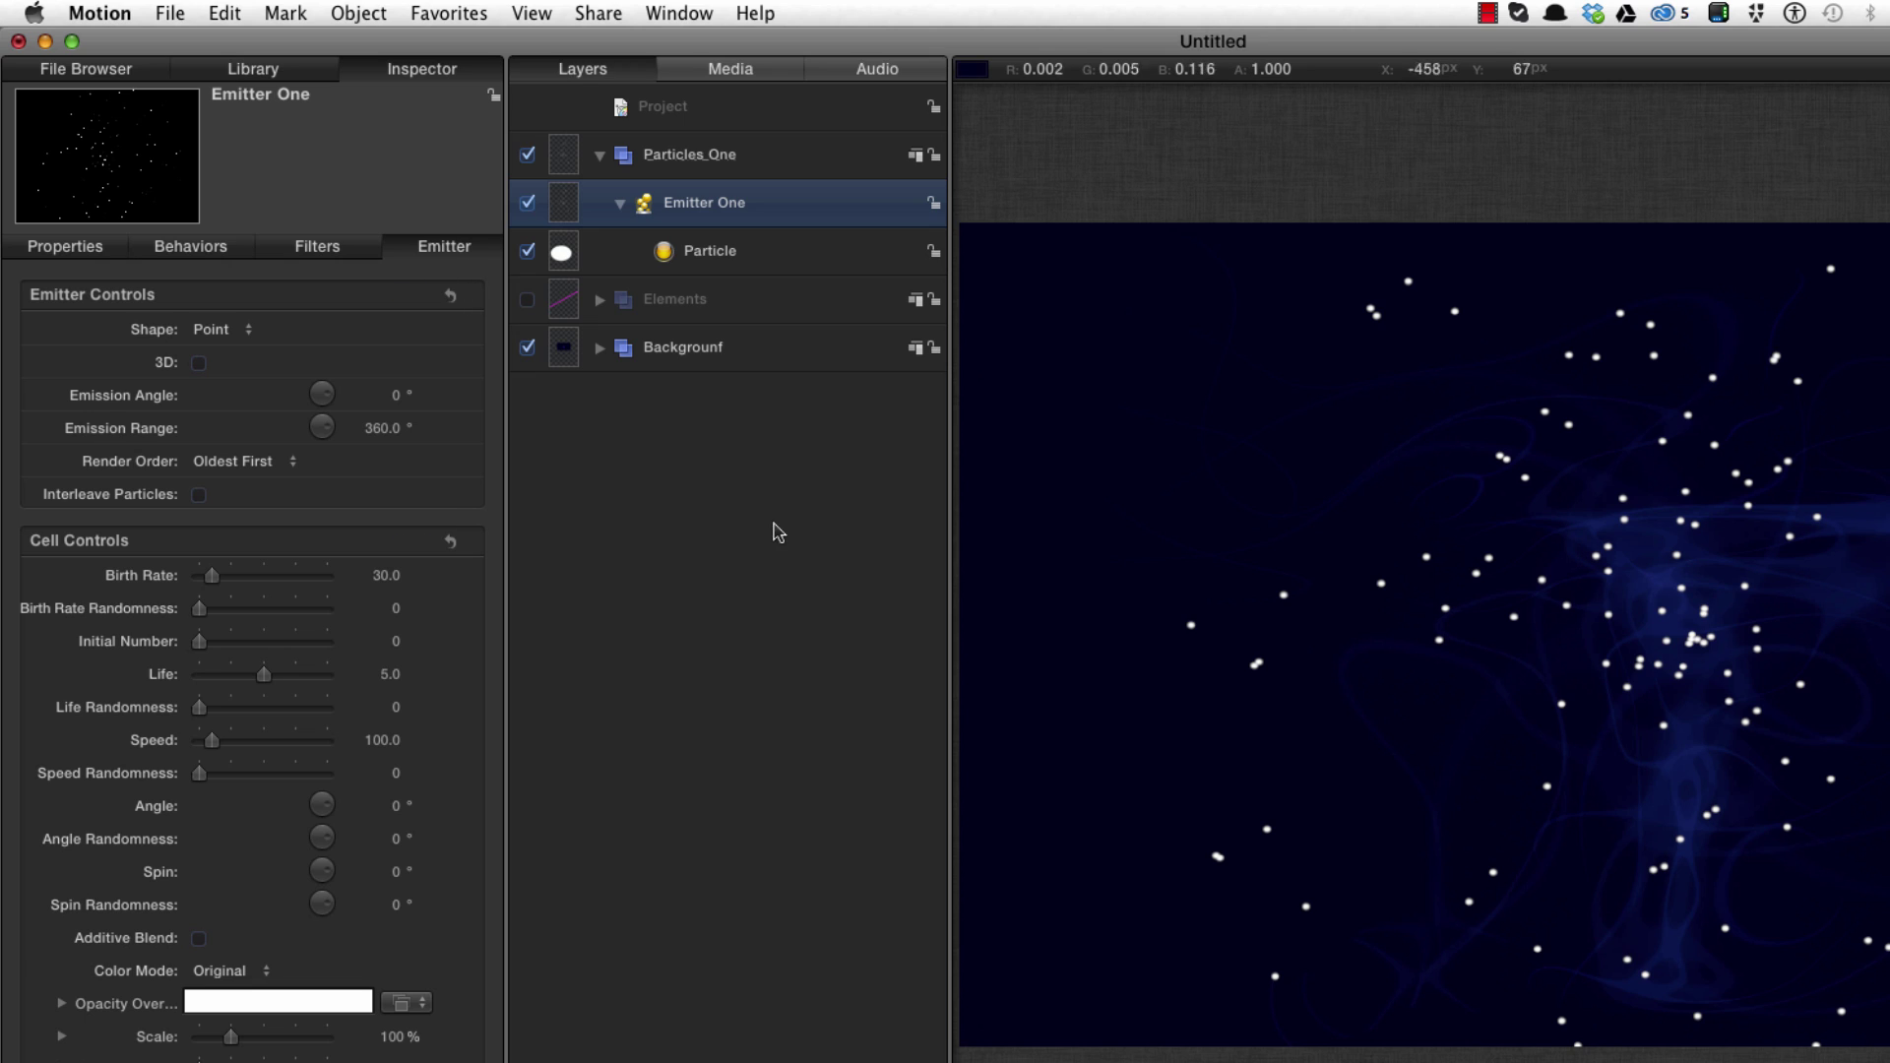
pyautogui.press('super+Tab')
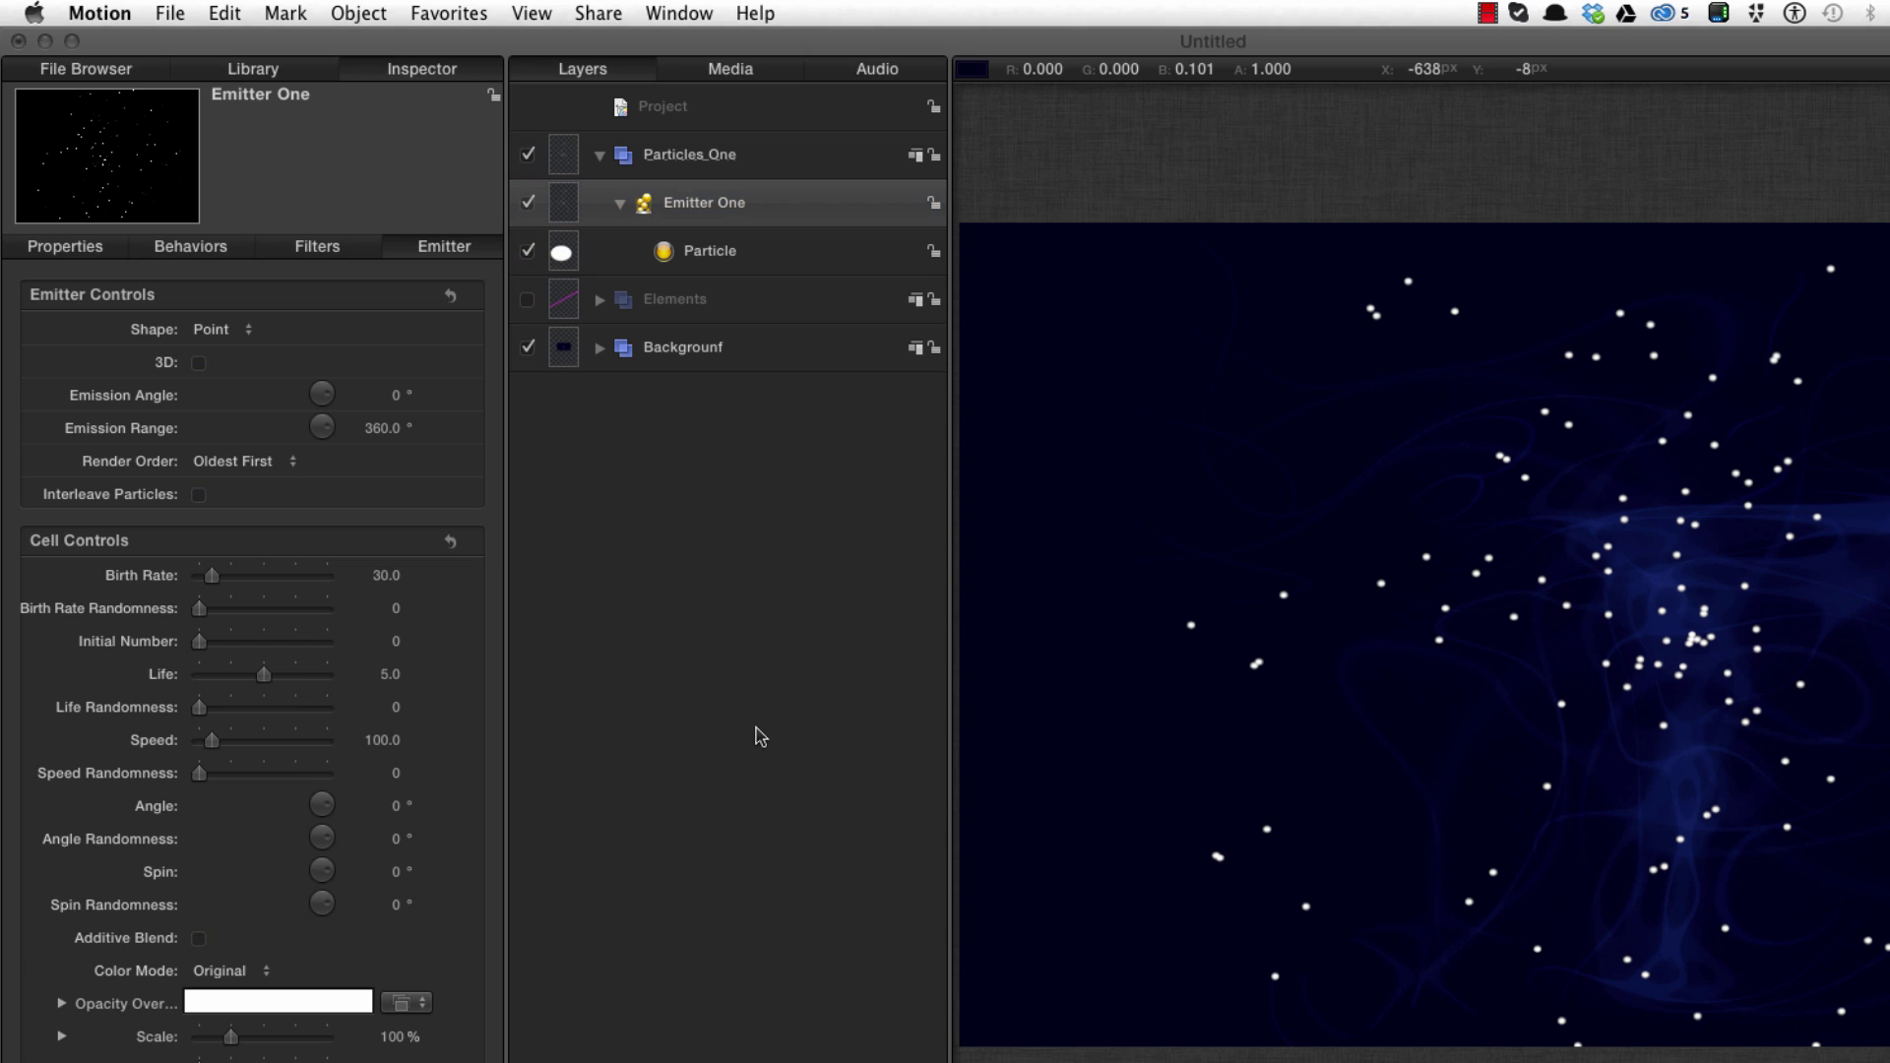
# Set Emitter One's Birth Rate to 100 and its Life to 4.
pyautogui.click(387, 576)
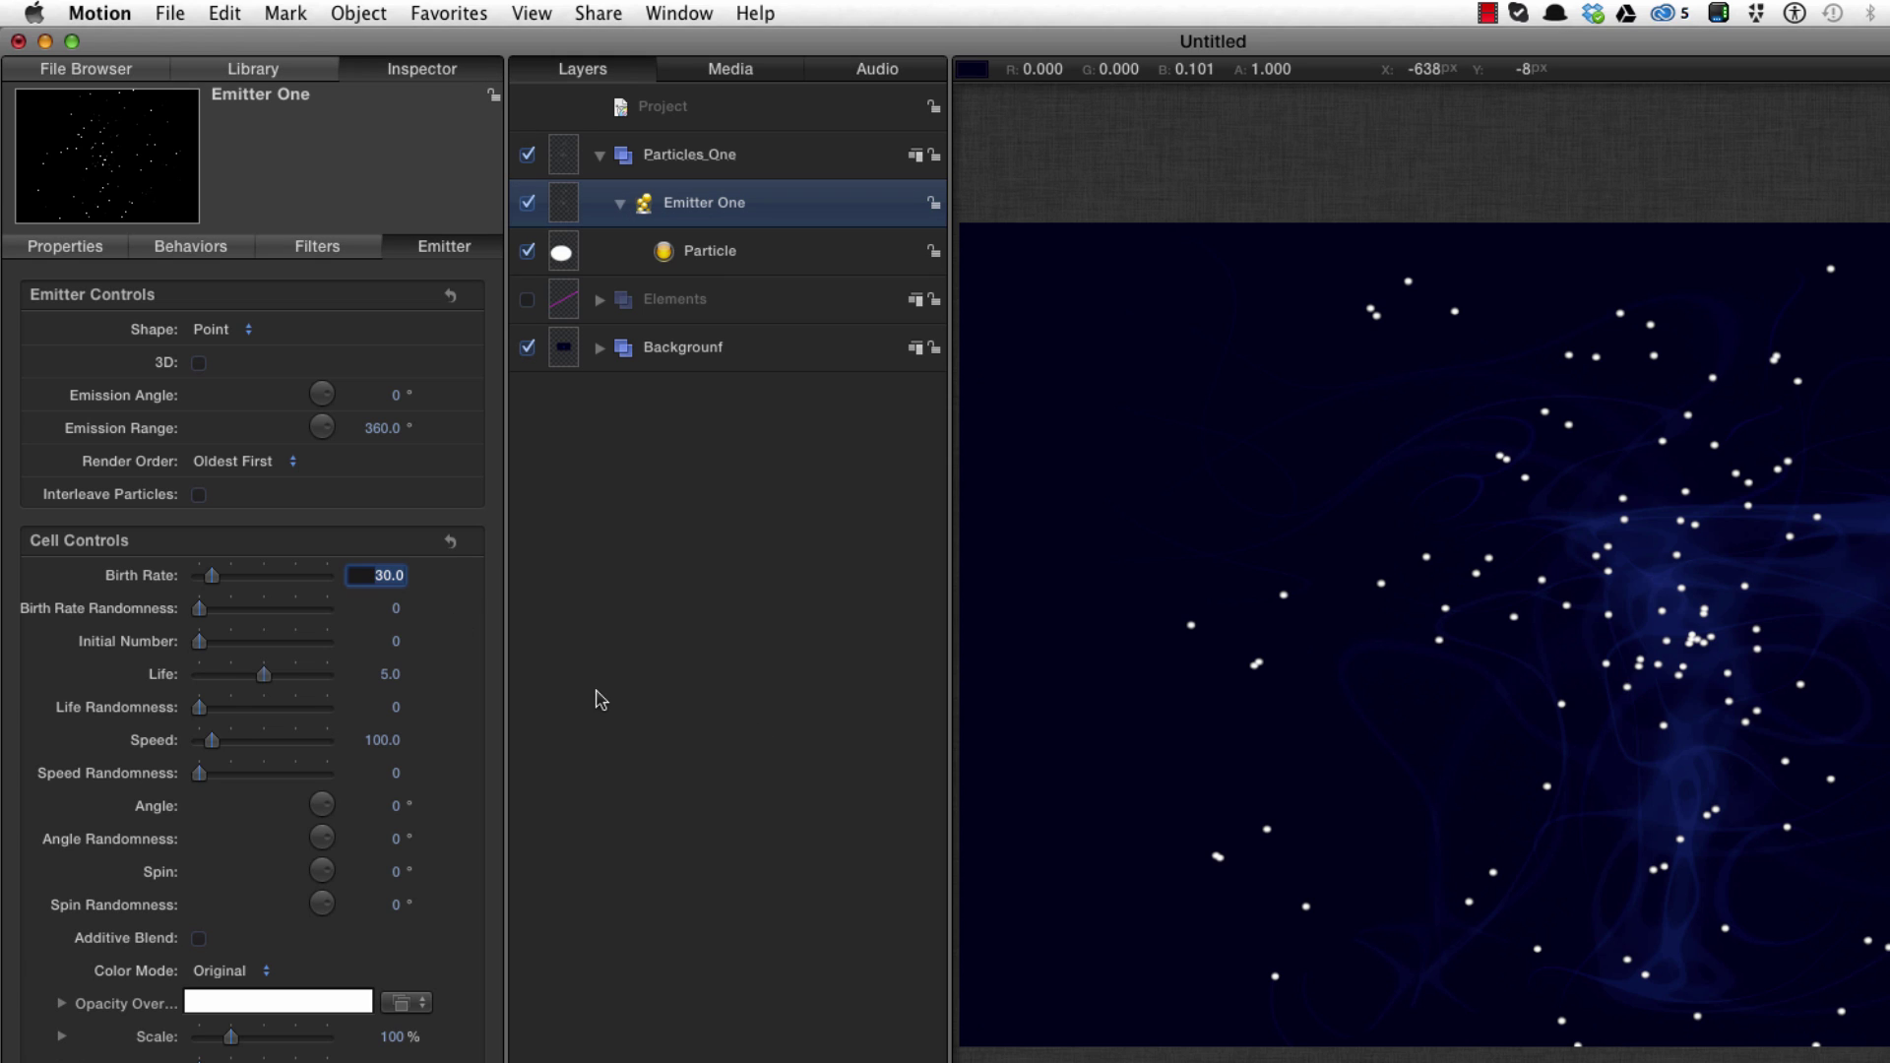
pyautogui.write('100')
pyautogui.press('Return')
pyautogui.press('Tab')
pyautogui.press('Tab')
pyautogui.press('Tab')
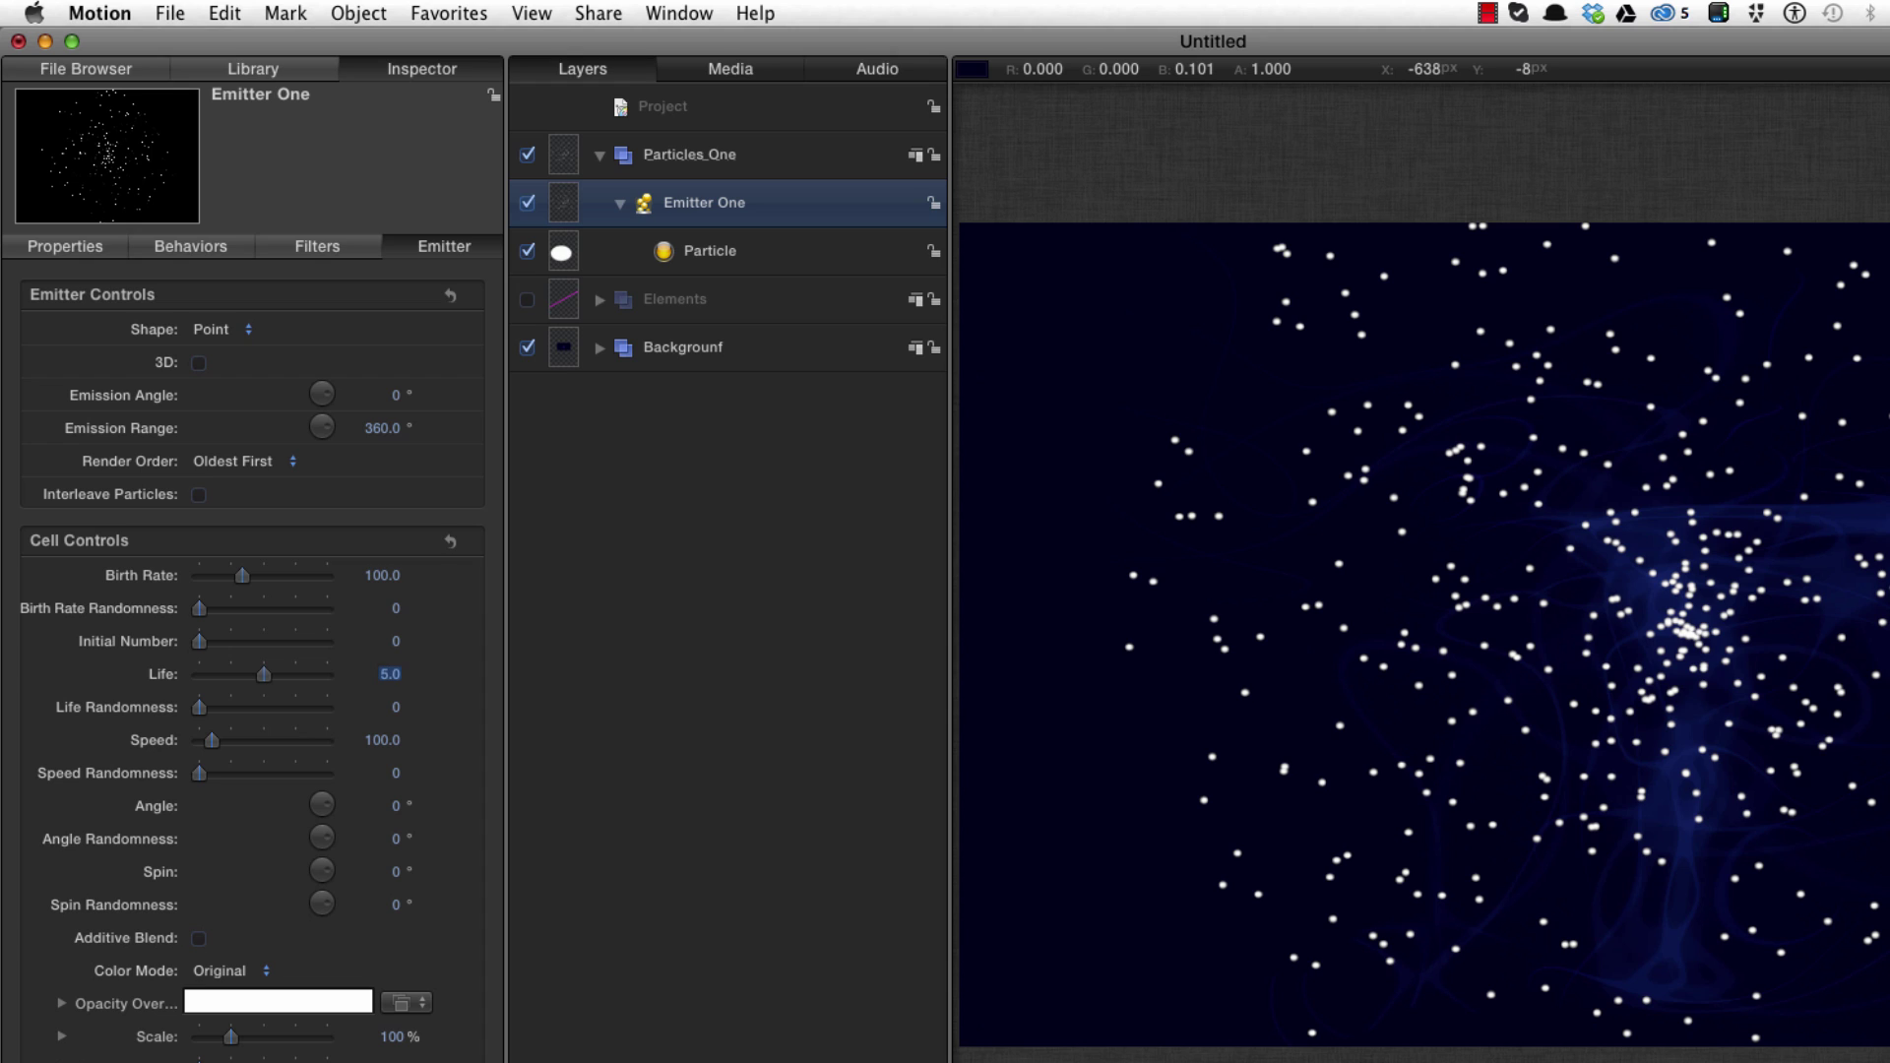
pyautogui.write('4')
pyautogui.press('Return')
# Set Emitter One's Speed Randomness to 250.
pyautogui.press('Tab')
pyautogui.press('Tab')
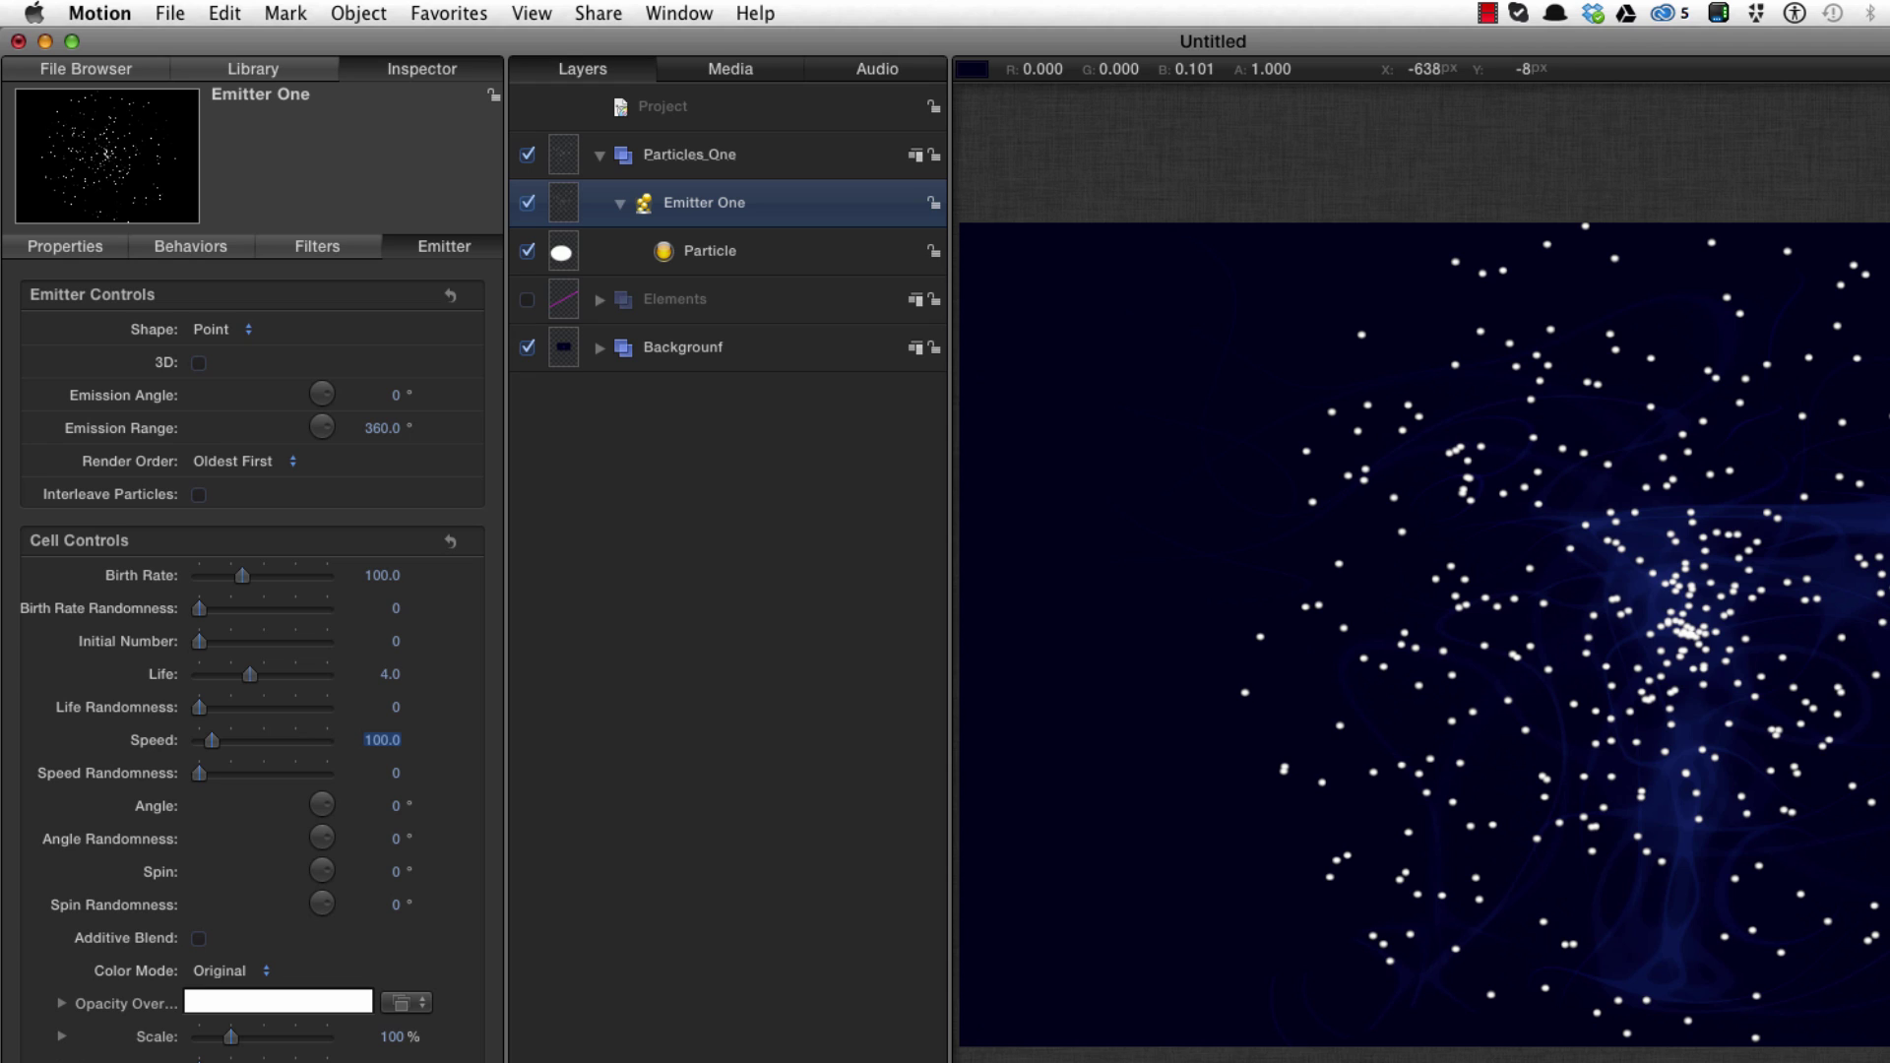
pyautogui.press('Tab')
pyautogui.write('250')
pyautogui.press('Return')
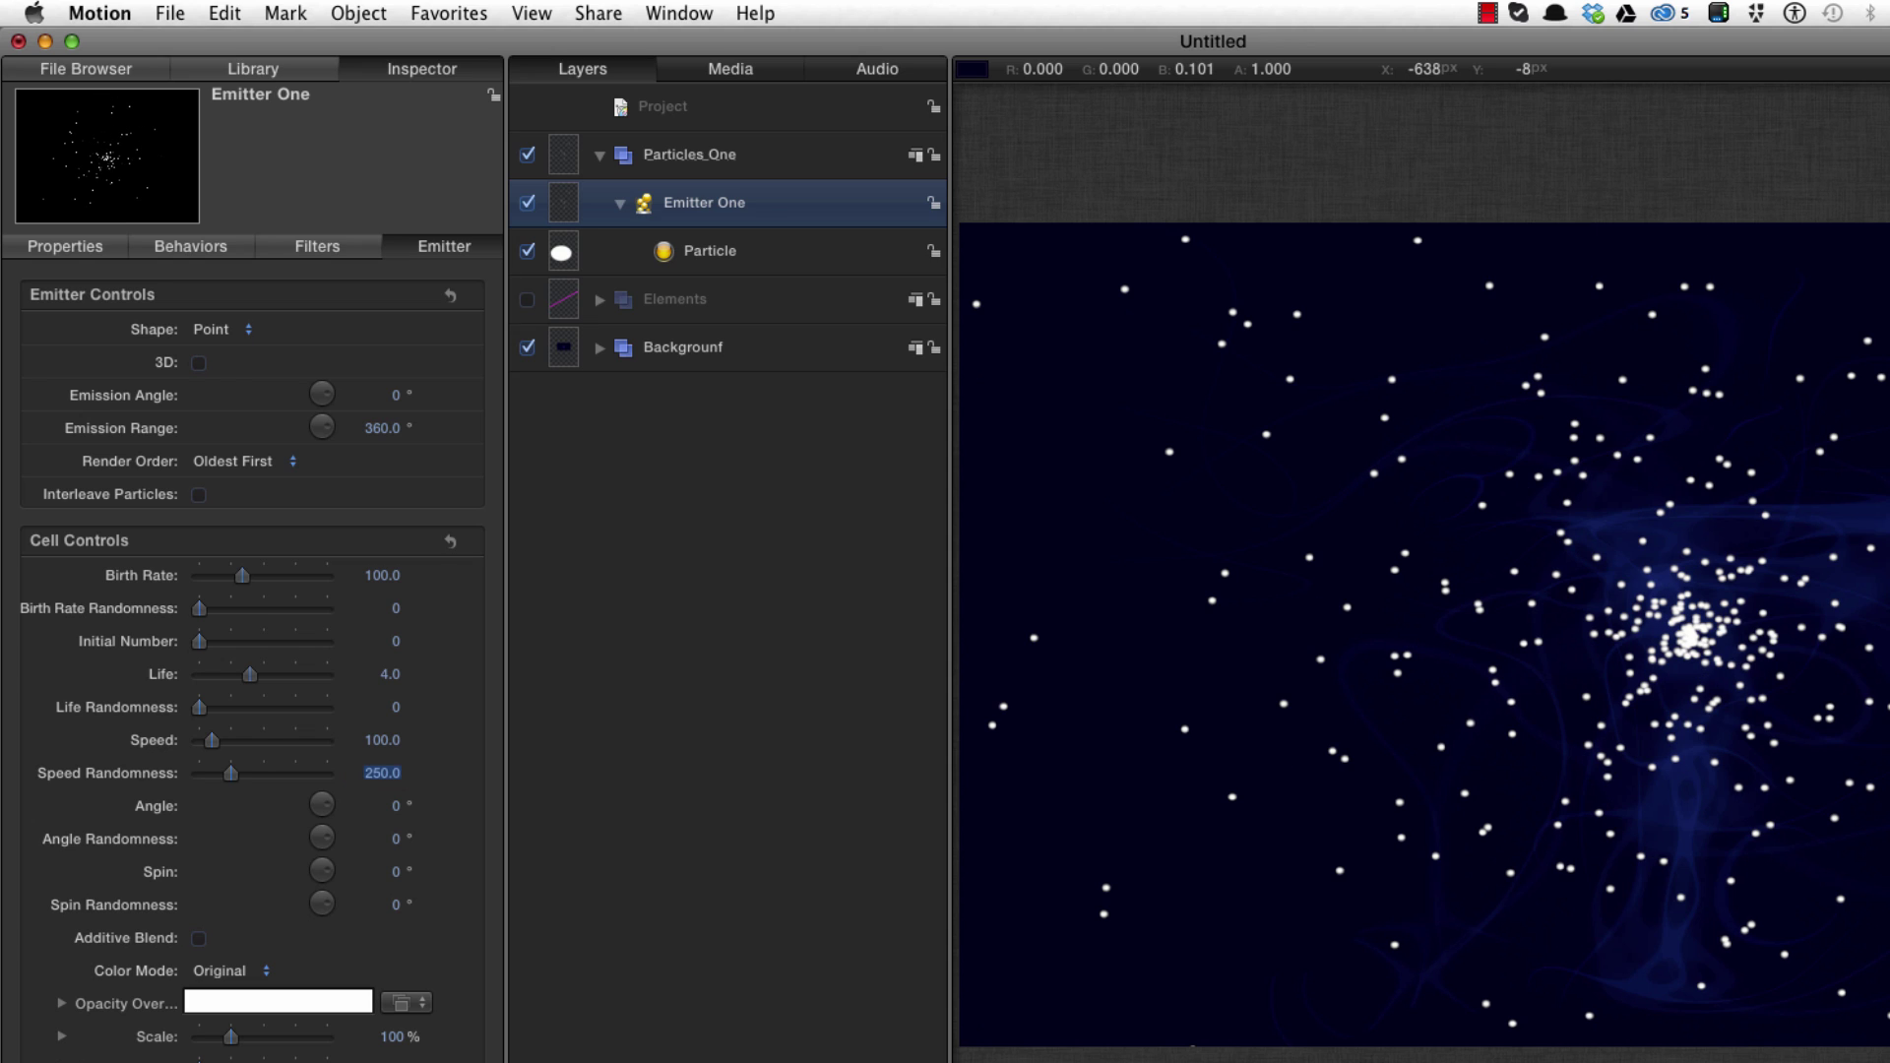
# Enable Additive Blend for Emitter One and set its Color Mode to Over Life.
pyautogui.click(199, 937)
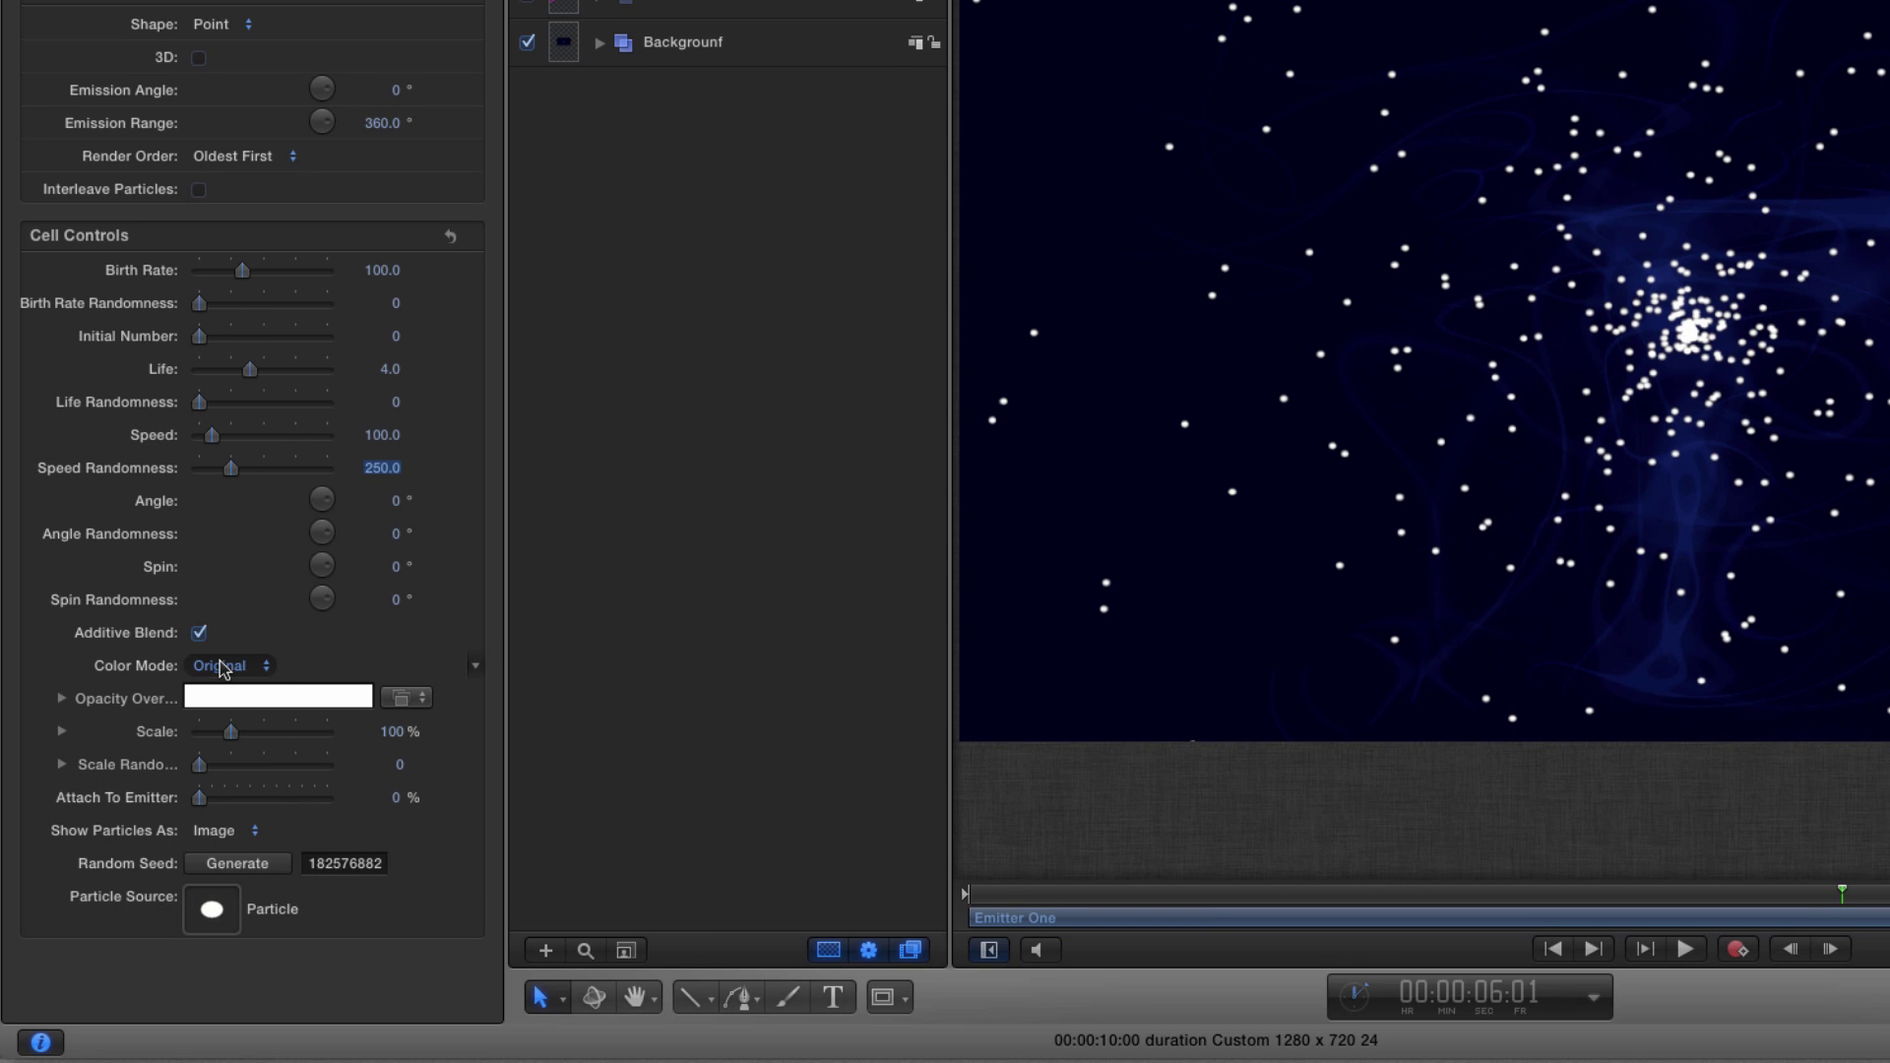
pyautogui.click(223, 669)
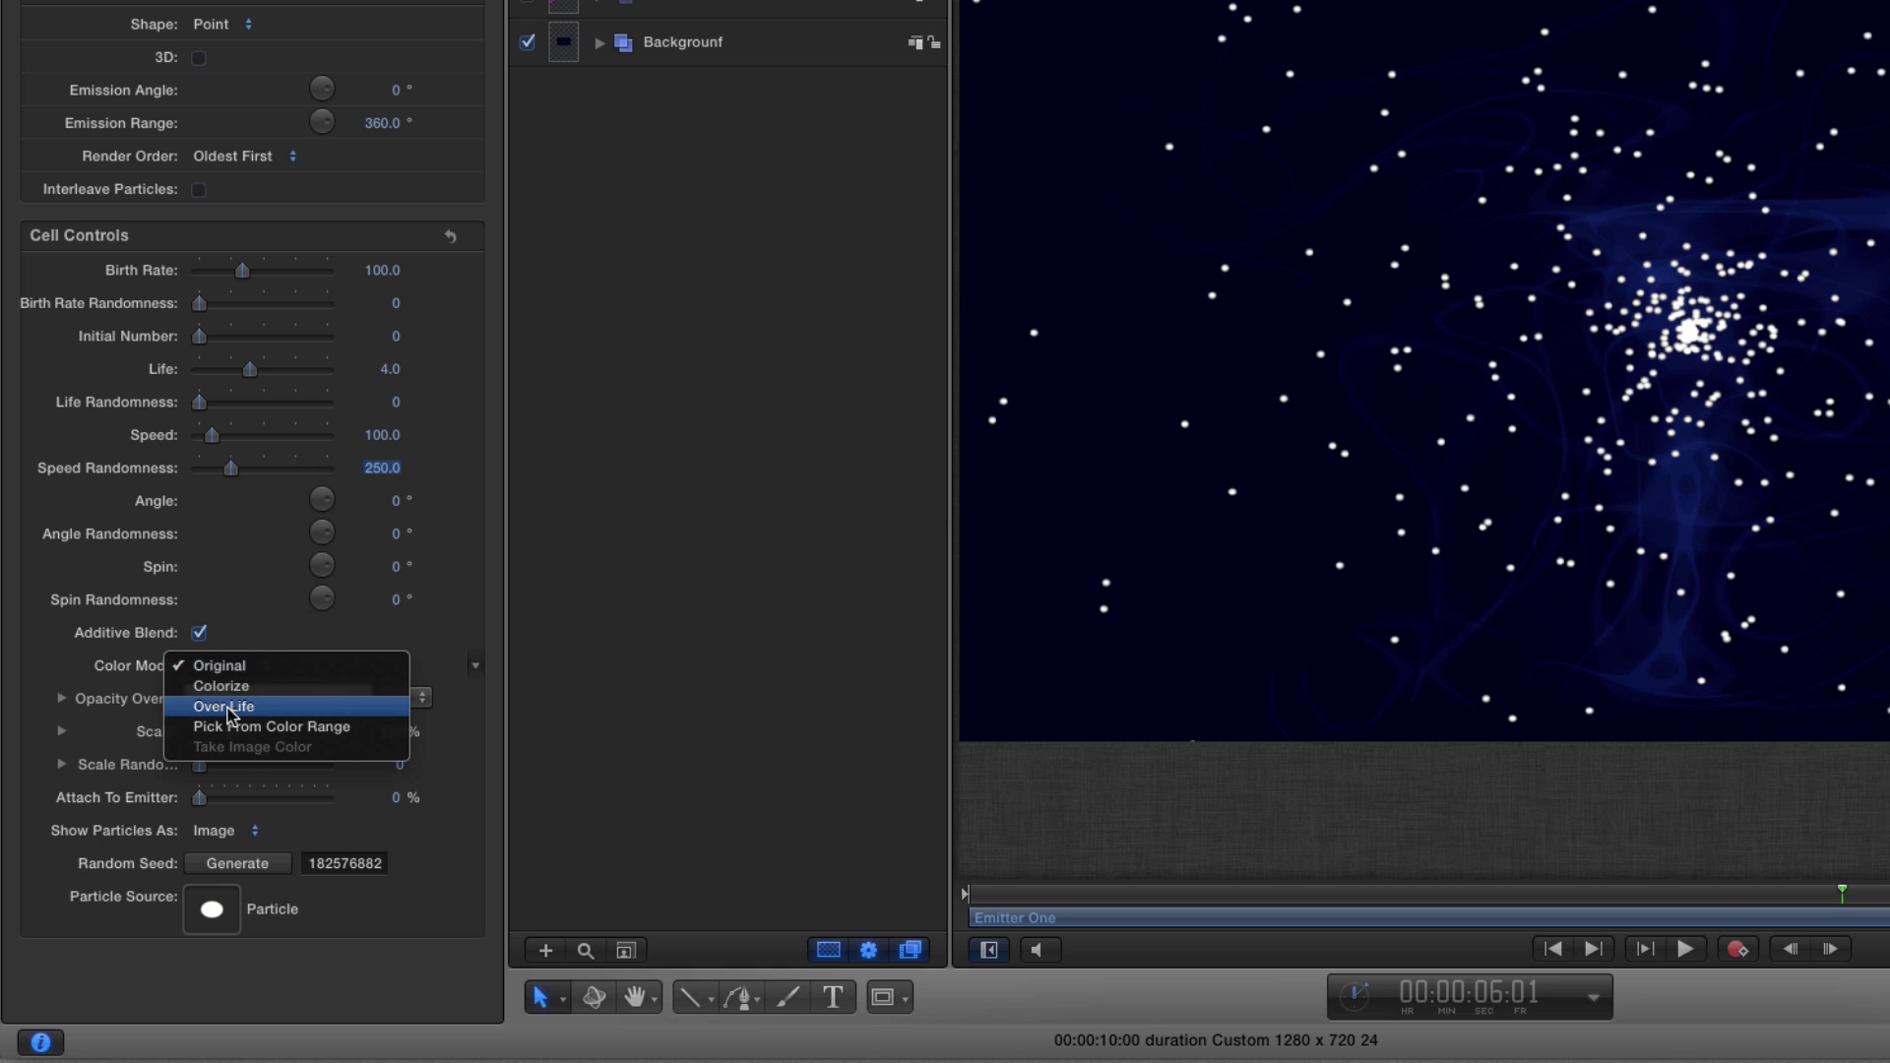
pyautogui.click(228, 709)
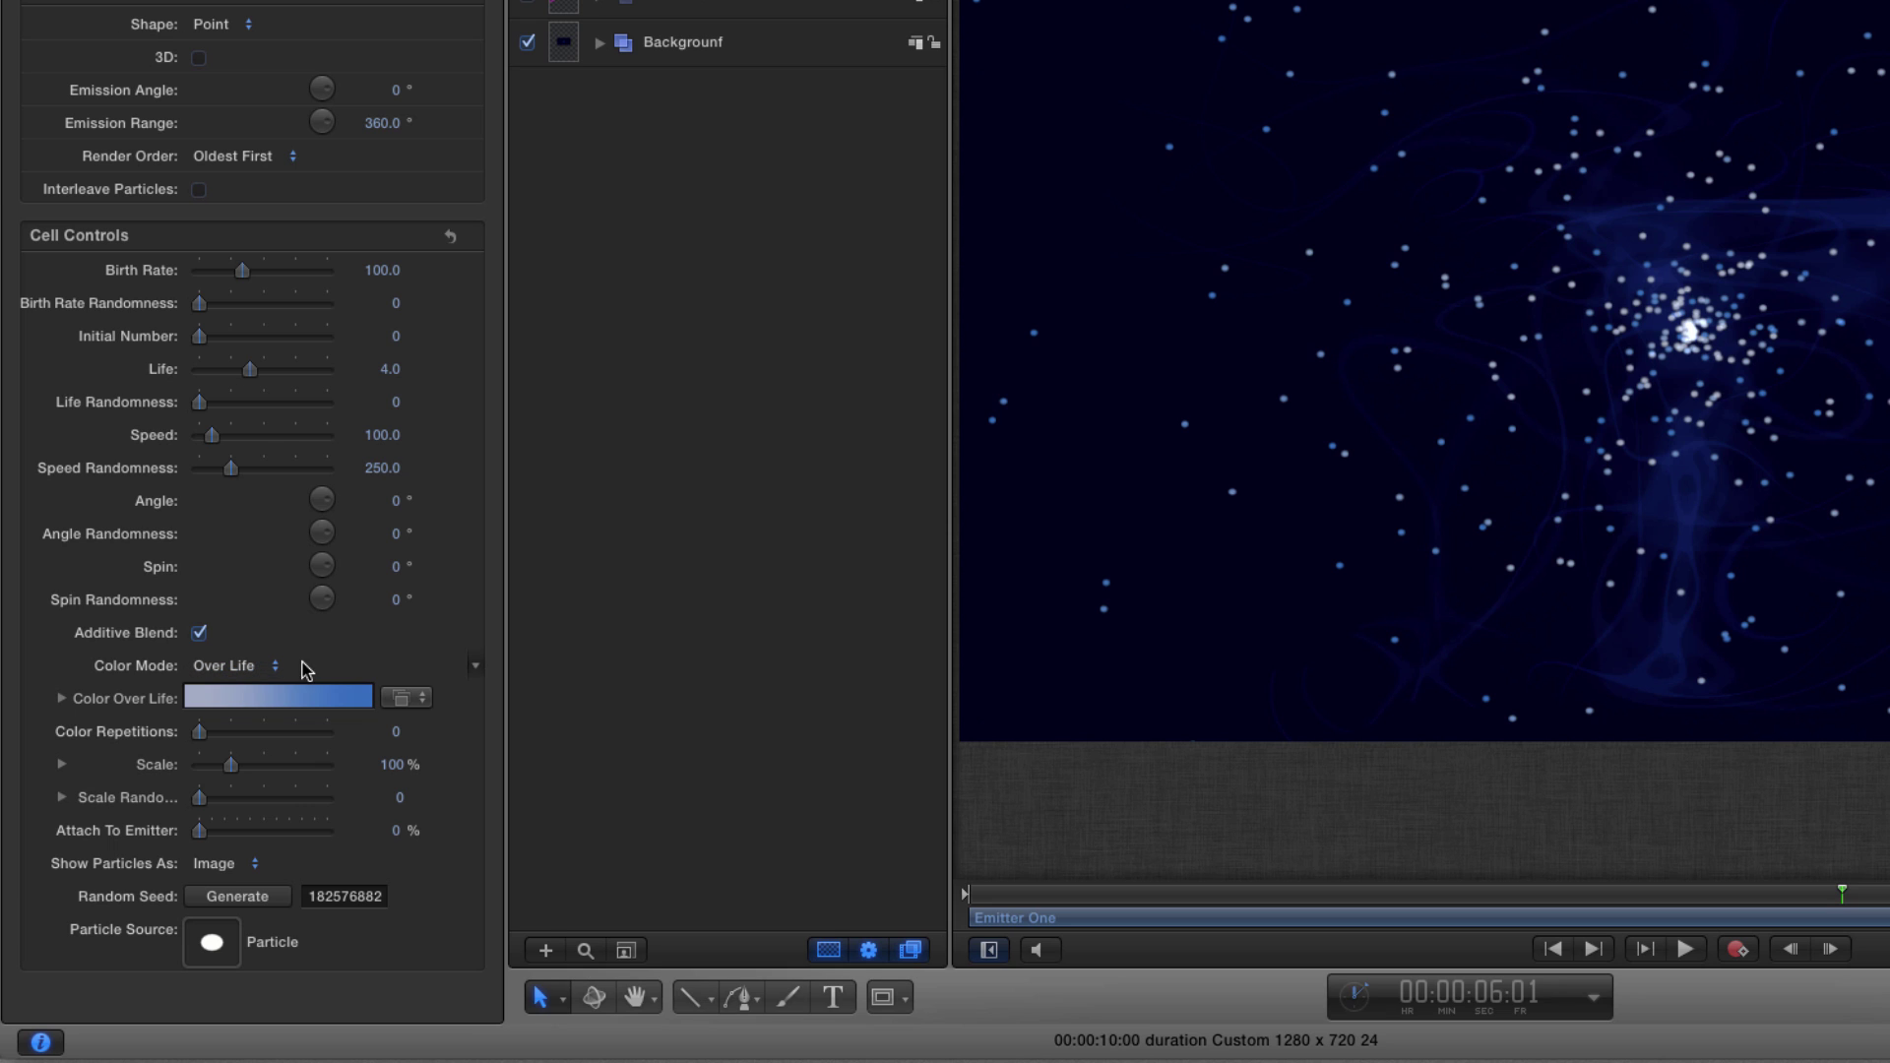
# Add an opacity tag at the end (100%) of Emitter One's Color Over Life gradient and set its Opacity to 0%.
pyautogui.click(63, 699)
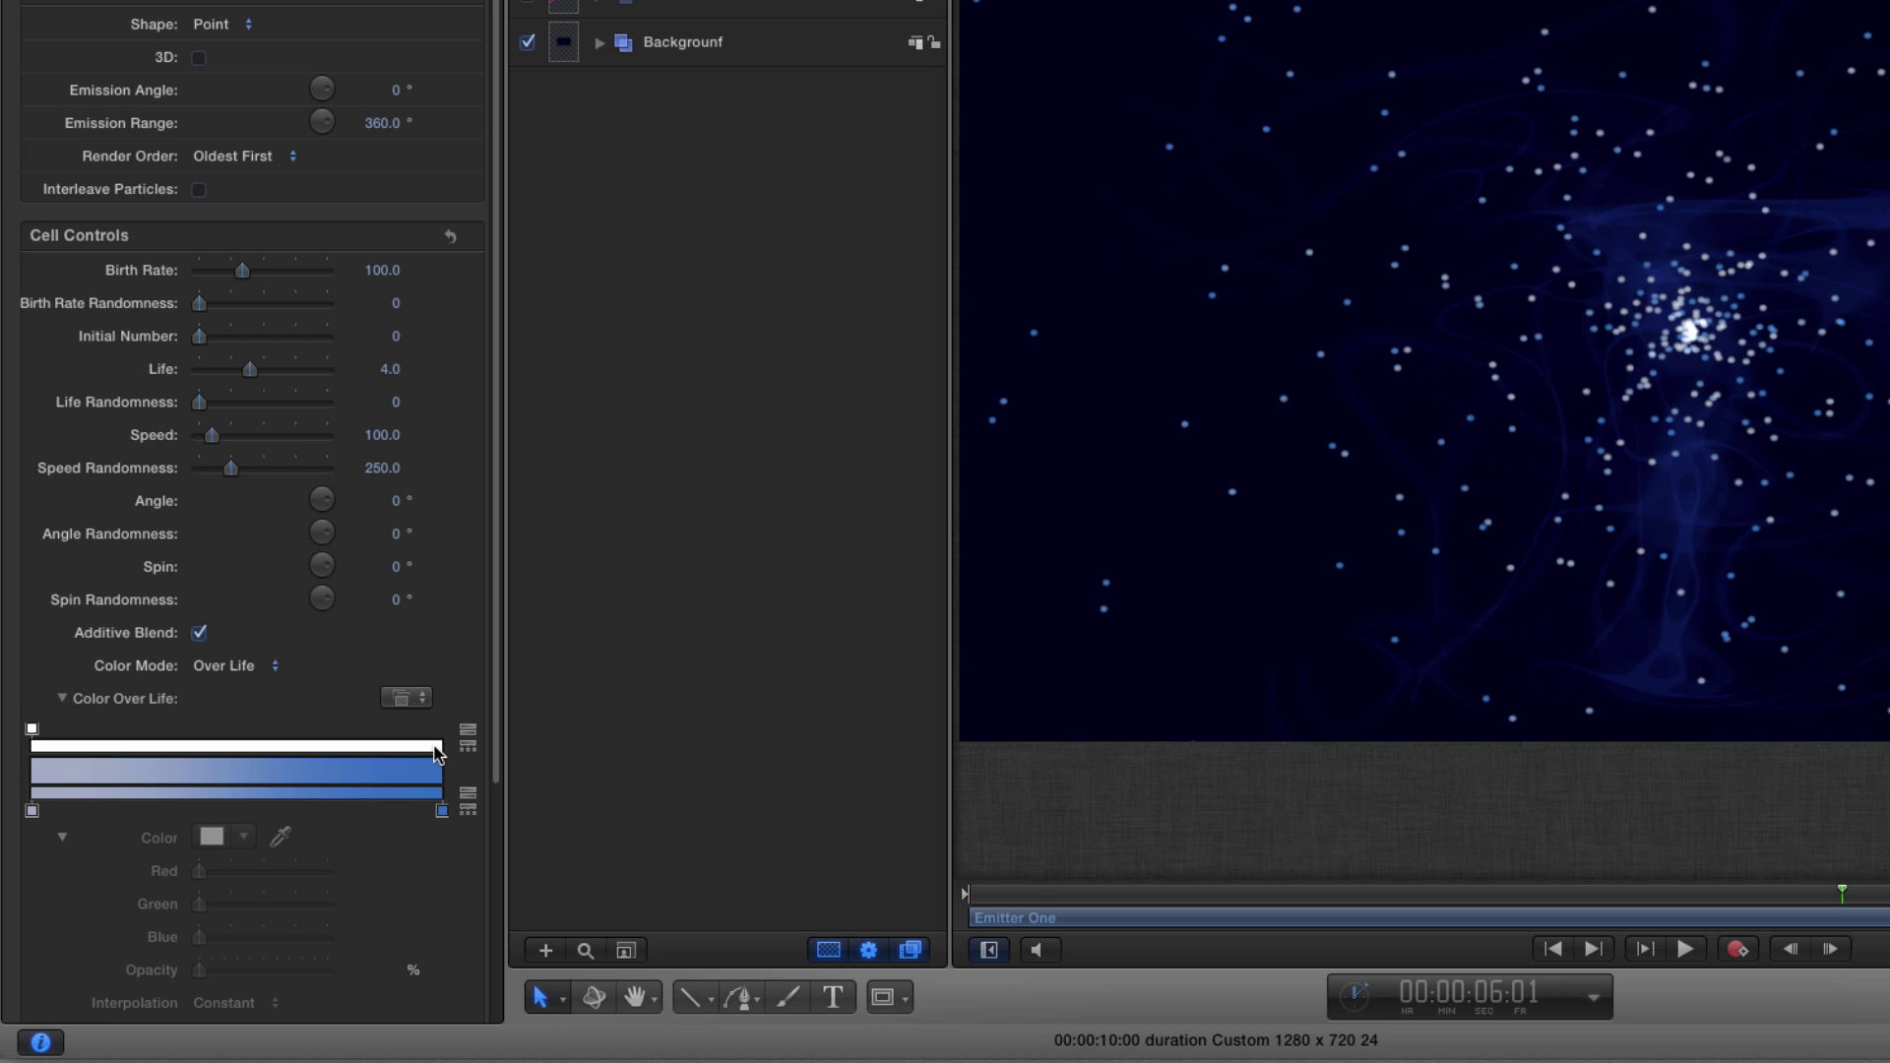
pyautogui.click(395, 748)
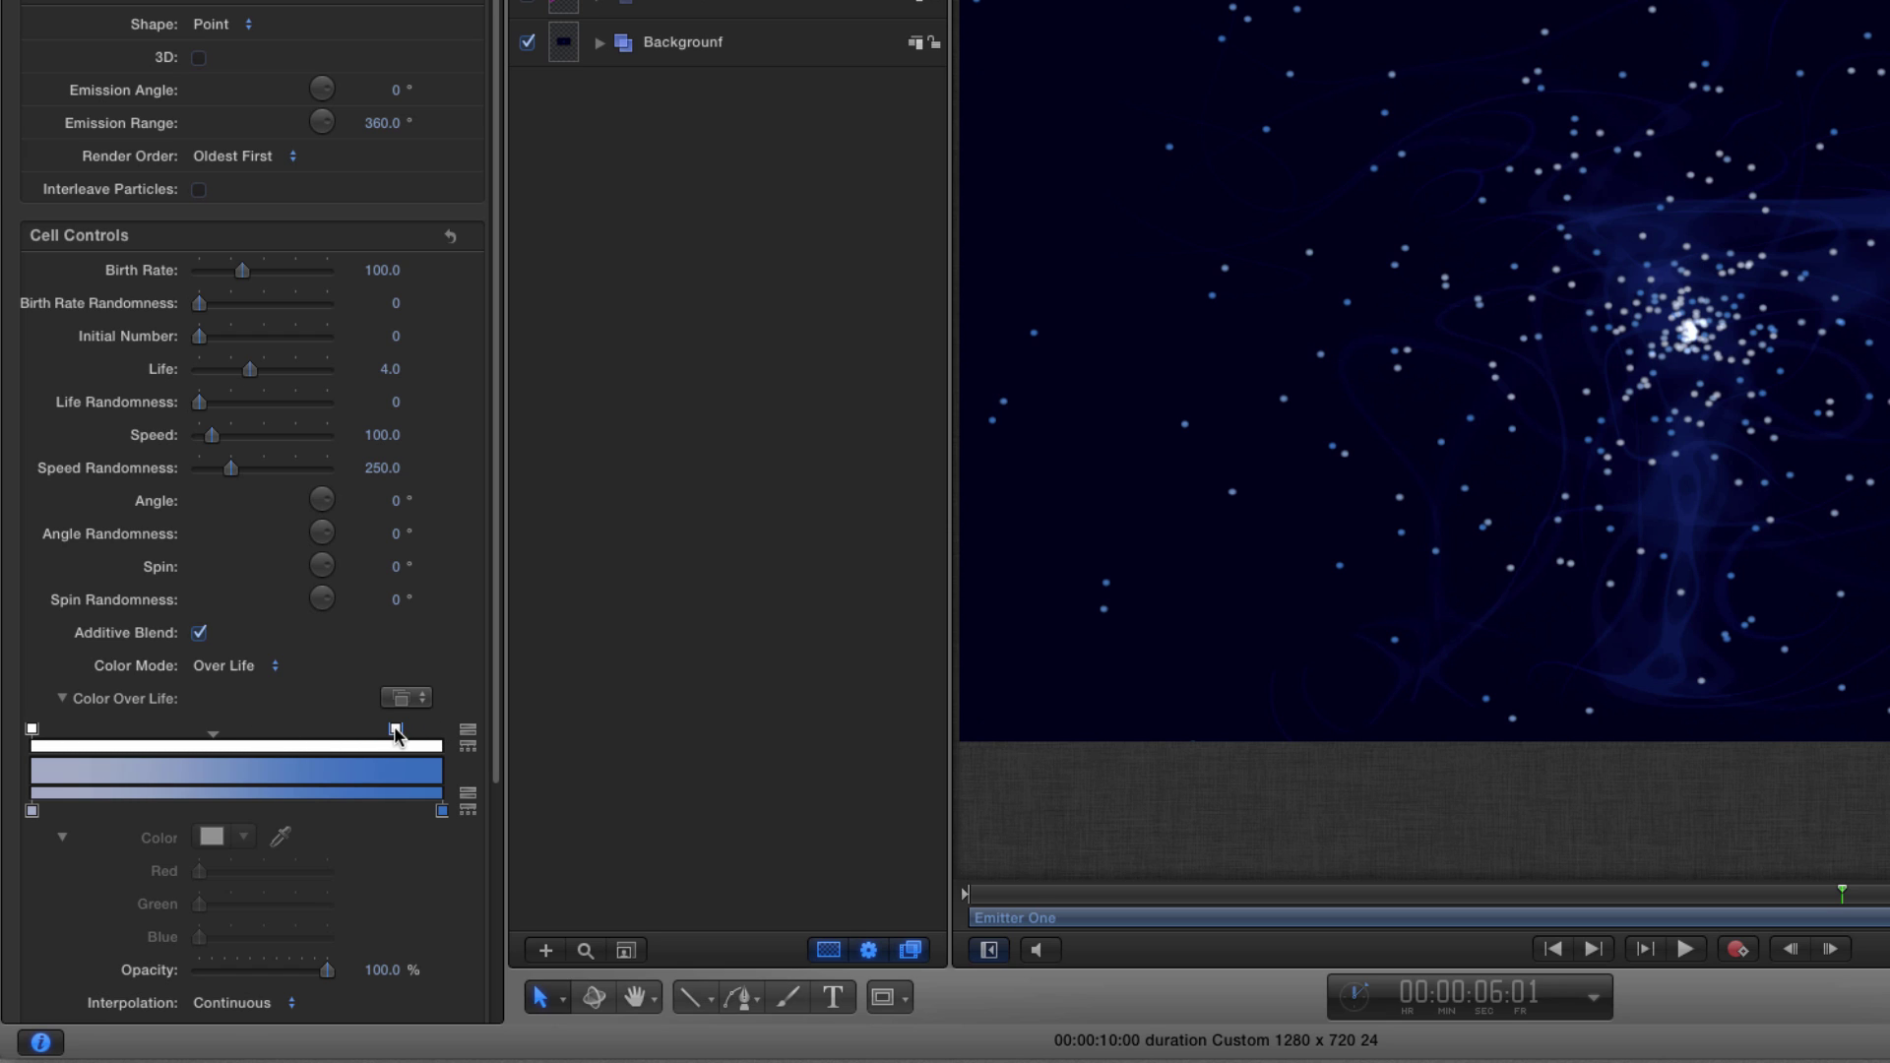
pyautogui.moveTo(395, 731)
pyautogui.mouseDown()
pyautogui.moveTo(468, 733)
pyautogui.moveTo(495, 959)
pyautogui.mouseUp()
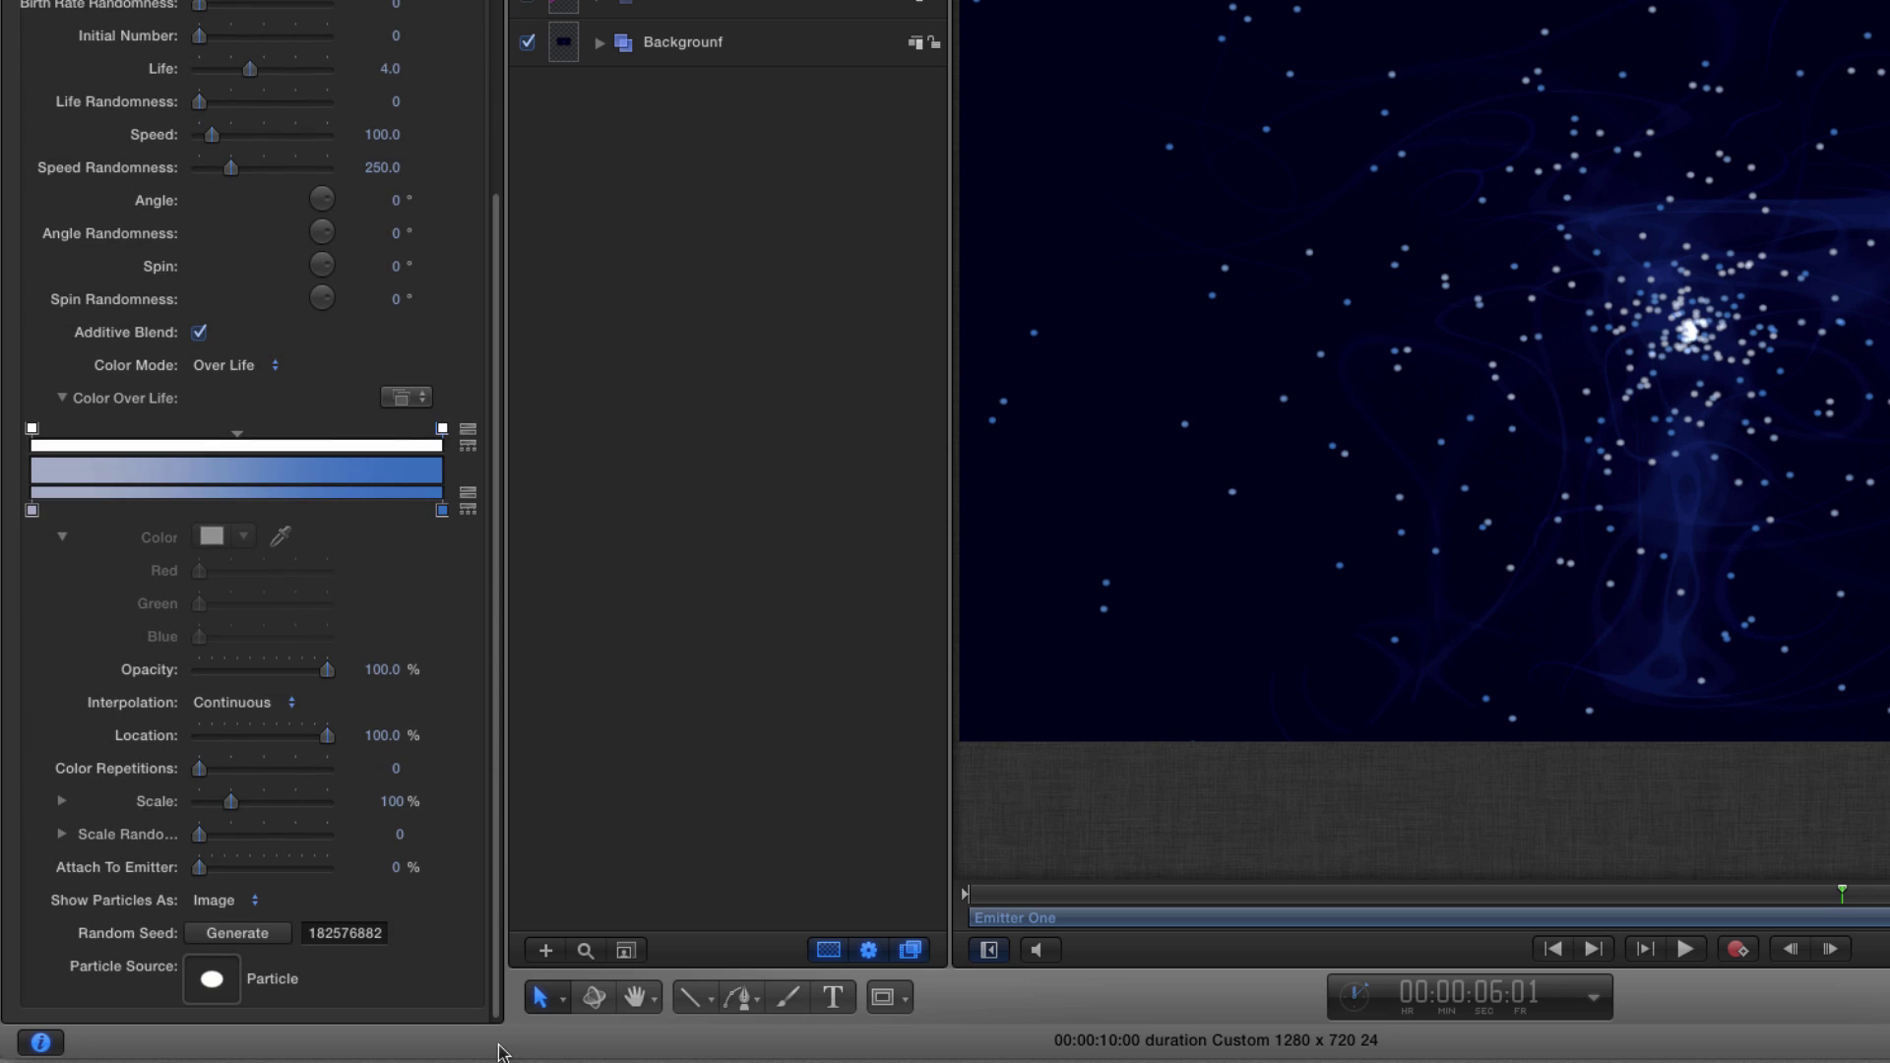
pyautogui.click(390, 671)
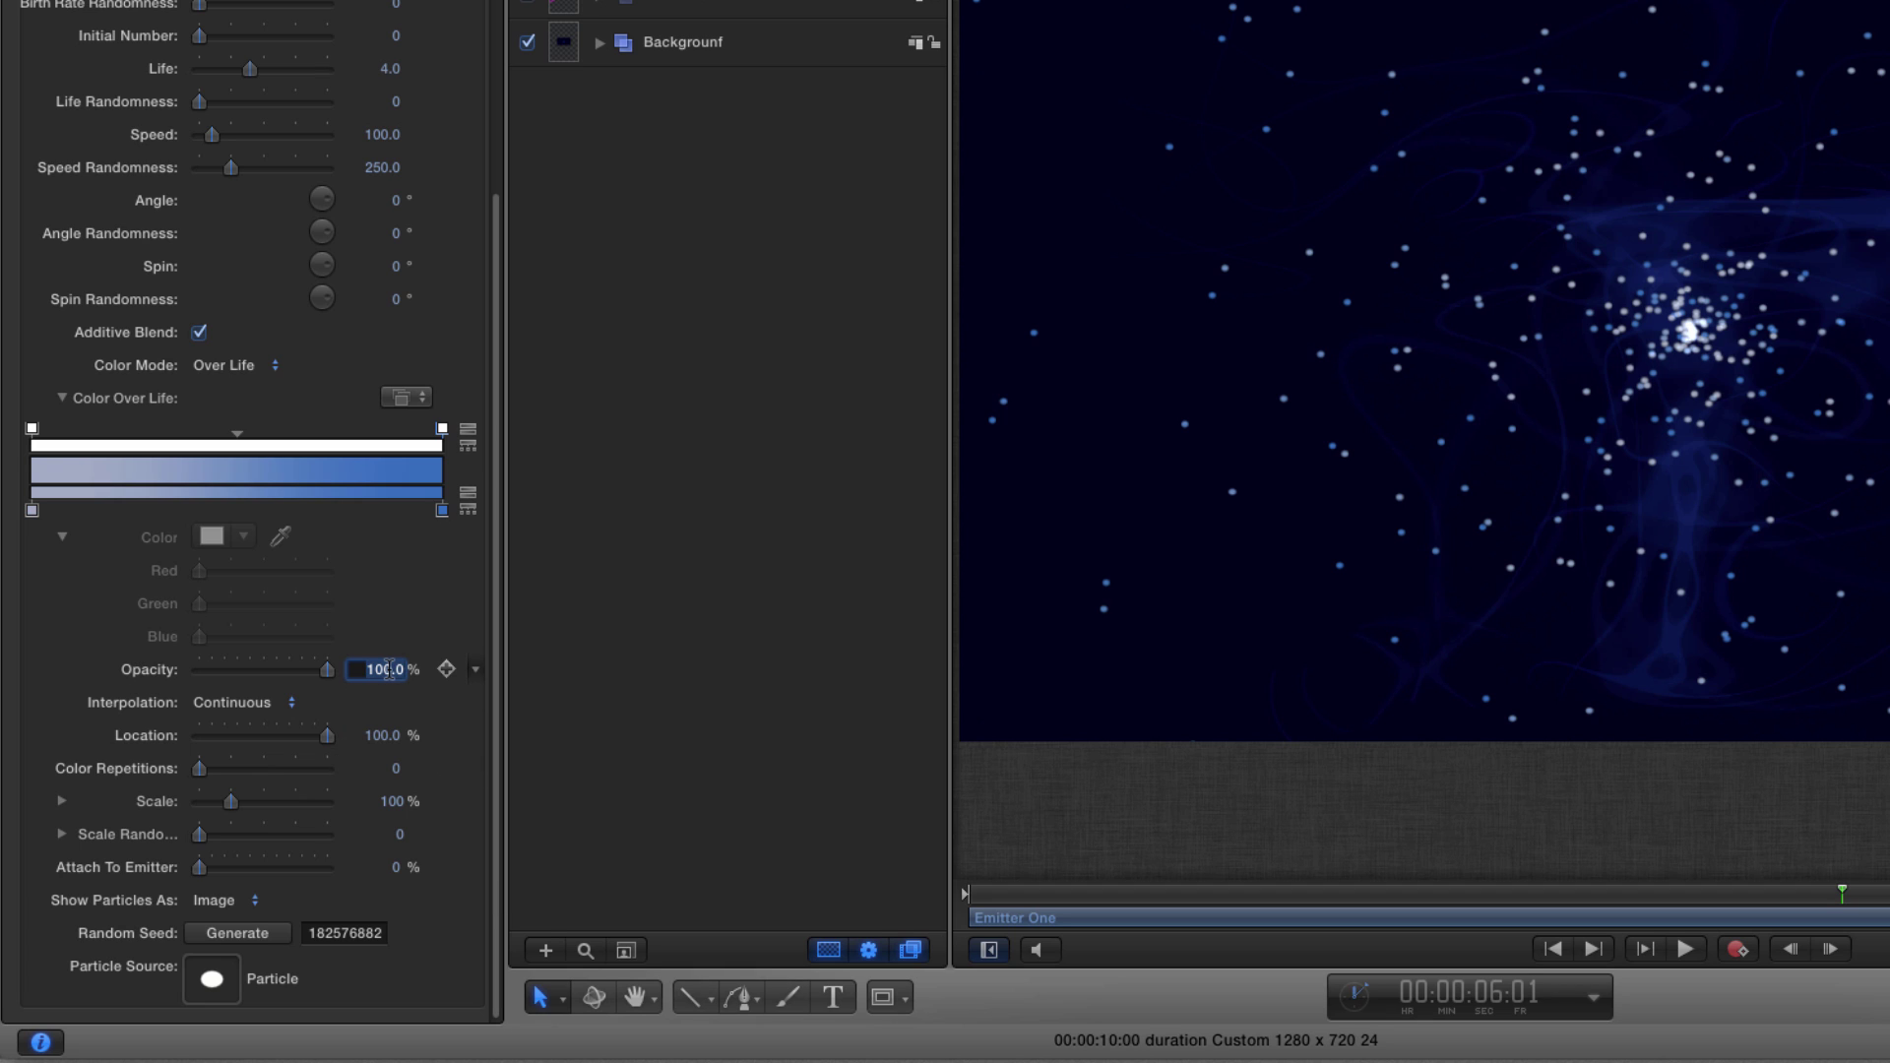
pyautogui.write('0')
pyautogui.press('Return')
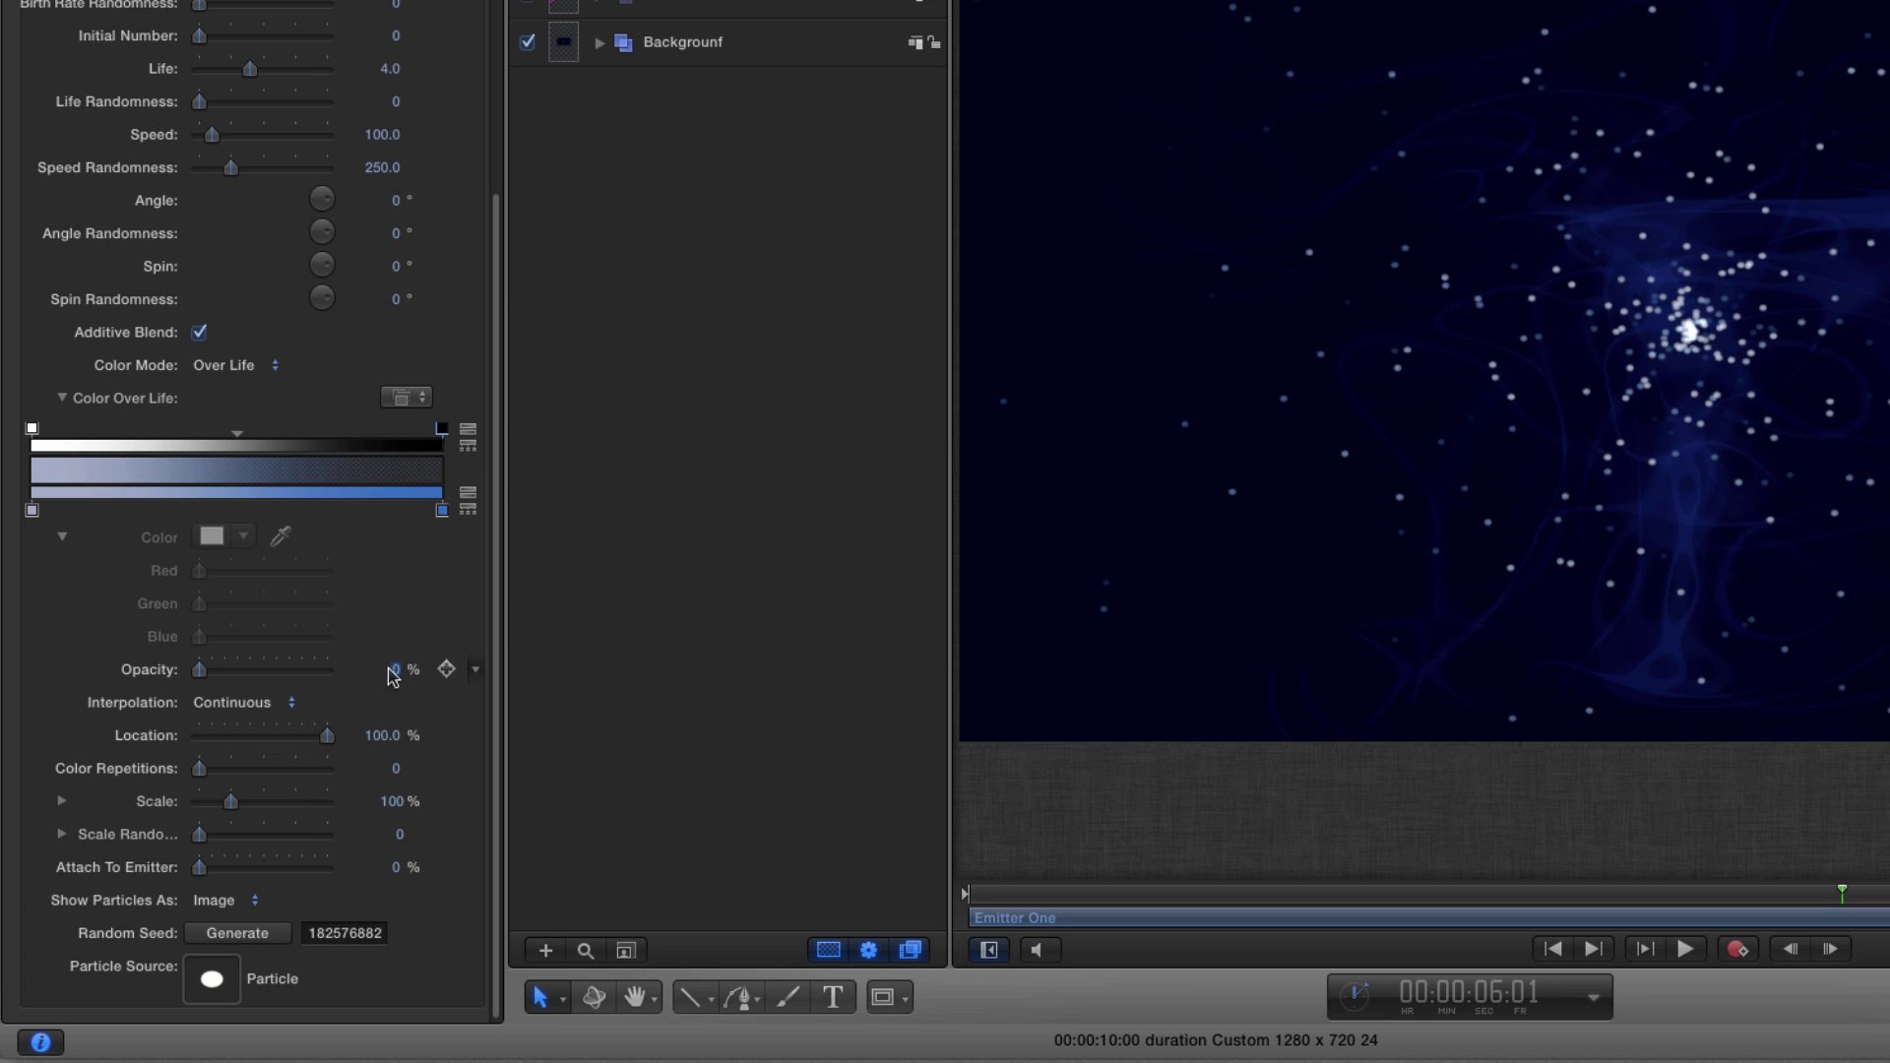
# Set the Middle between the two opacity tags of the Color Over Life gradient to 90%.
pyautogui.click(239, 434)
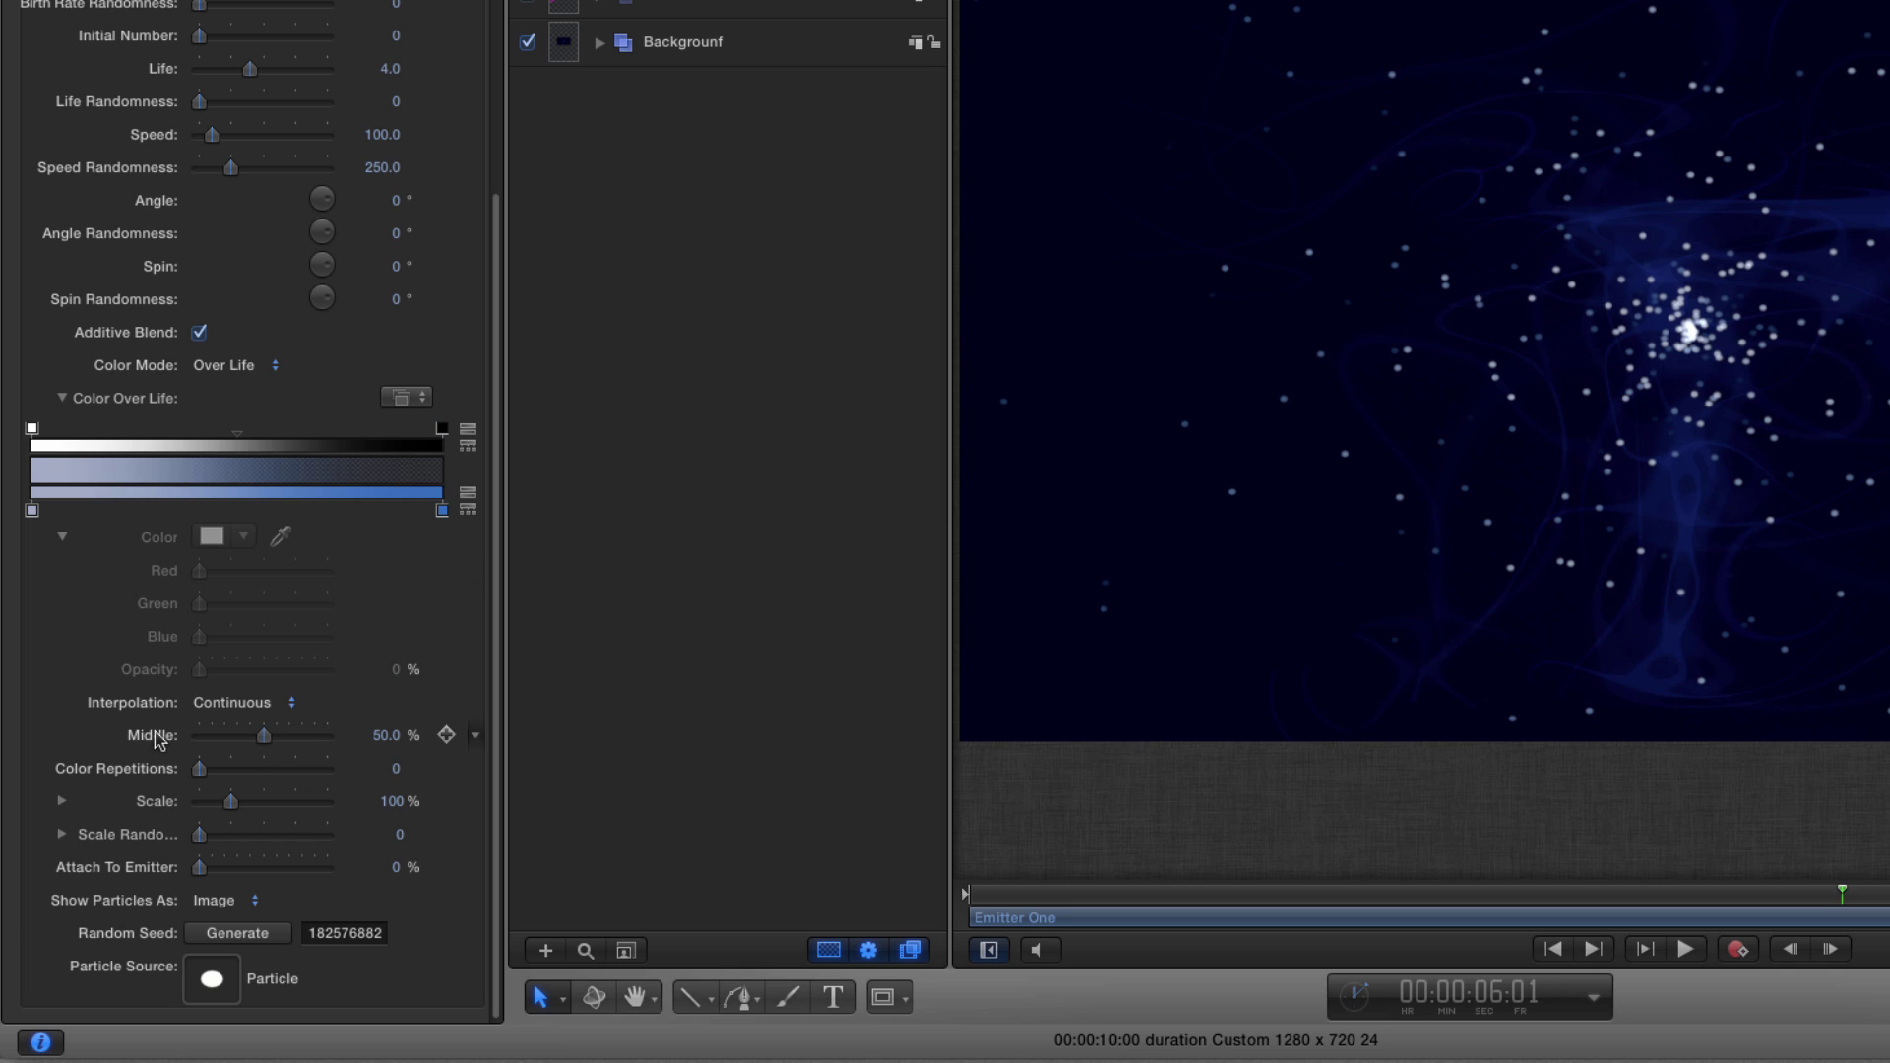
pyautogui.click(393, 738)
pyautogui.write('90')
pyautogui.press('Return')
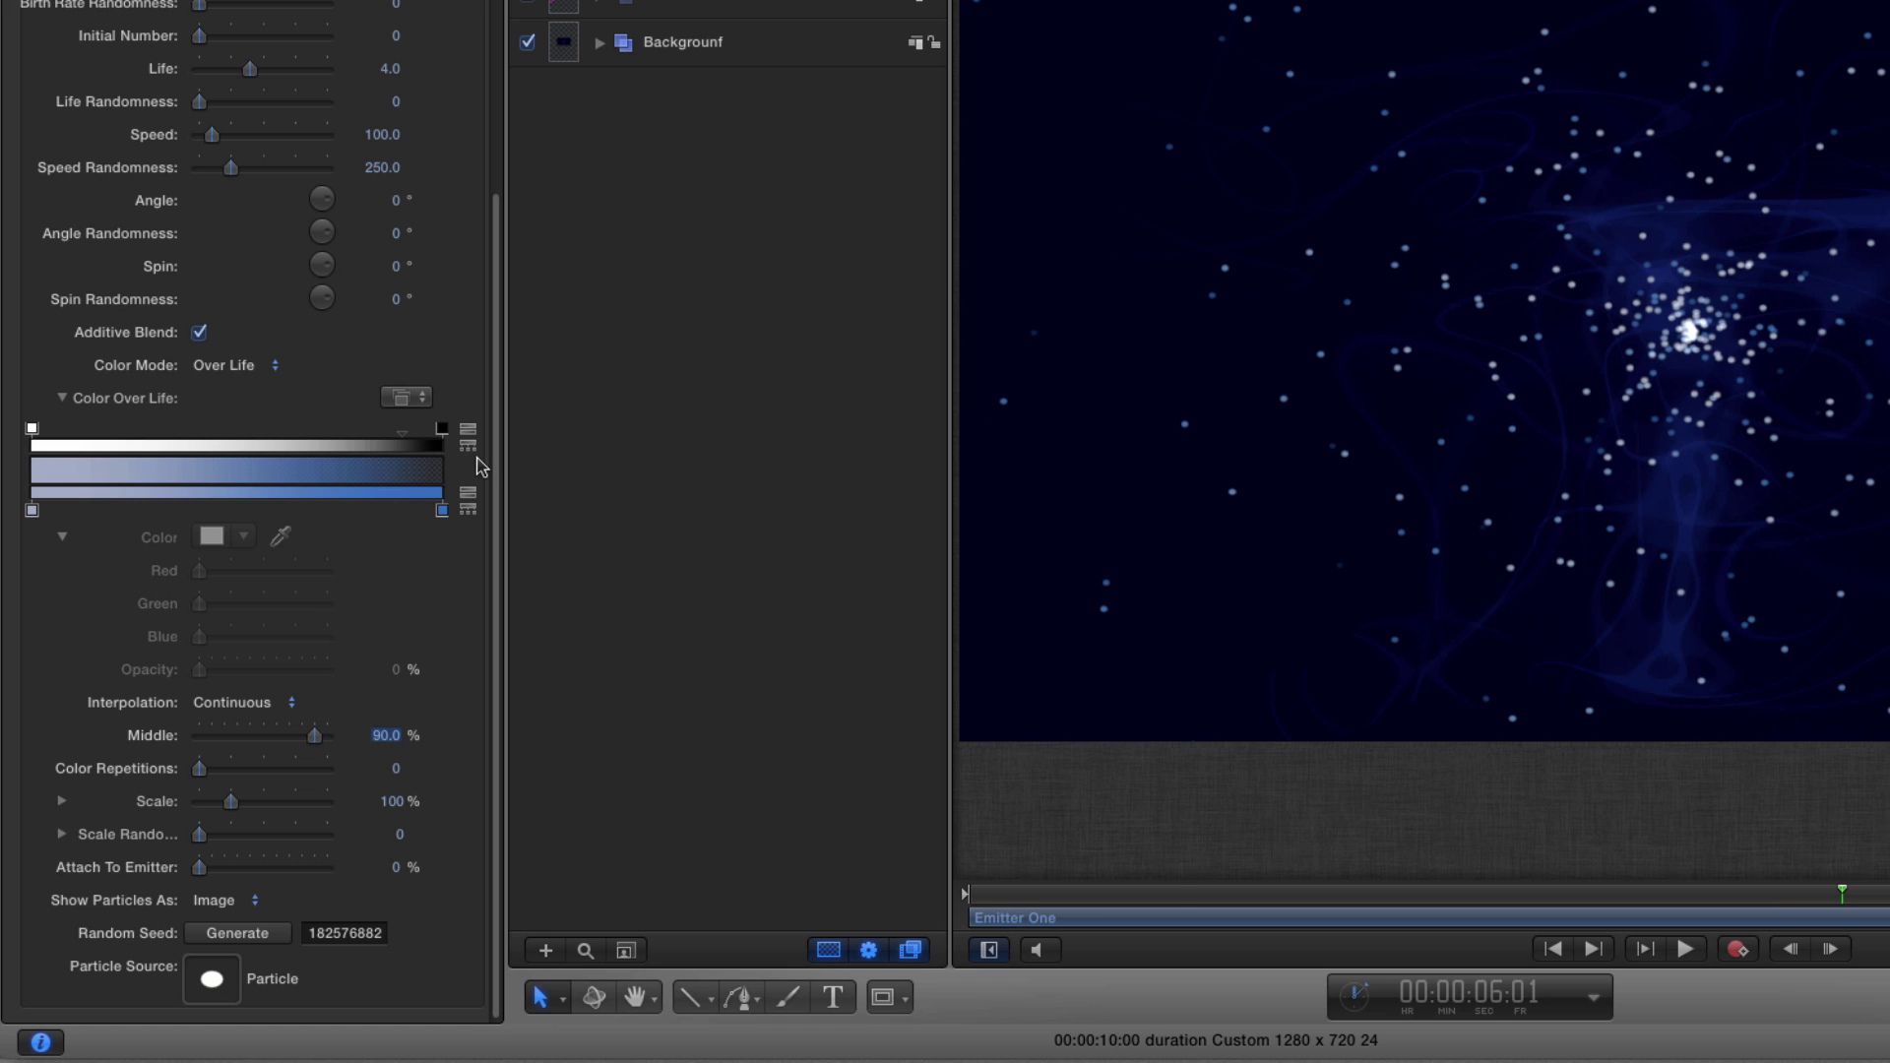
# Play the animation from the start to check how the particles fade out over their life.
pyautogui.click(1555, 949)
pyautogui.click(1685, 949)
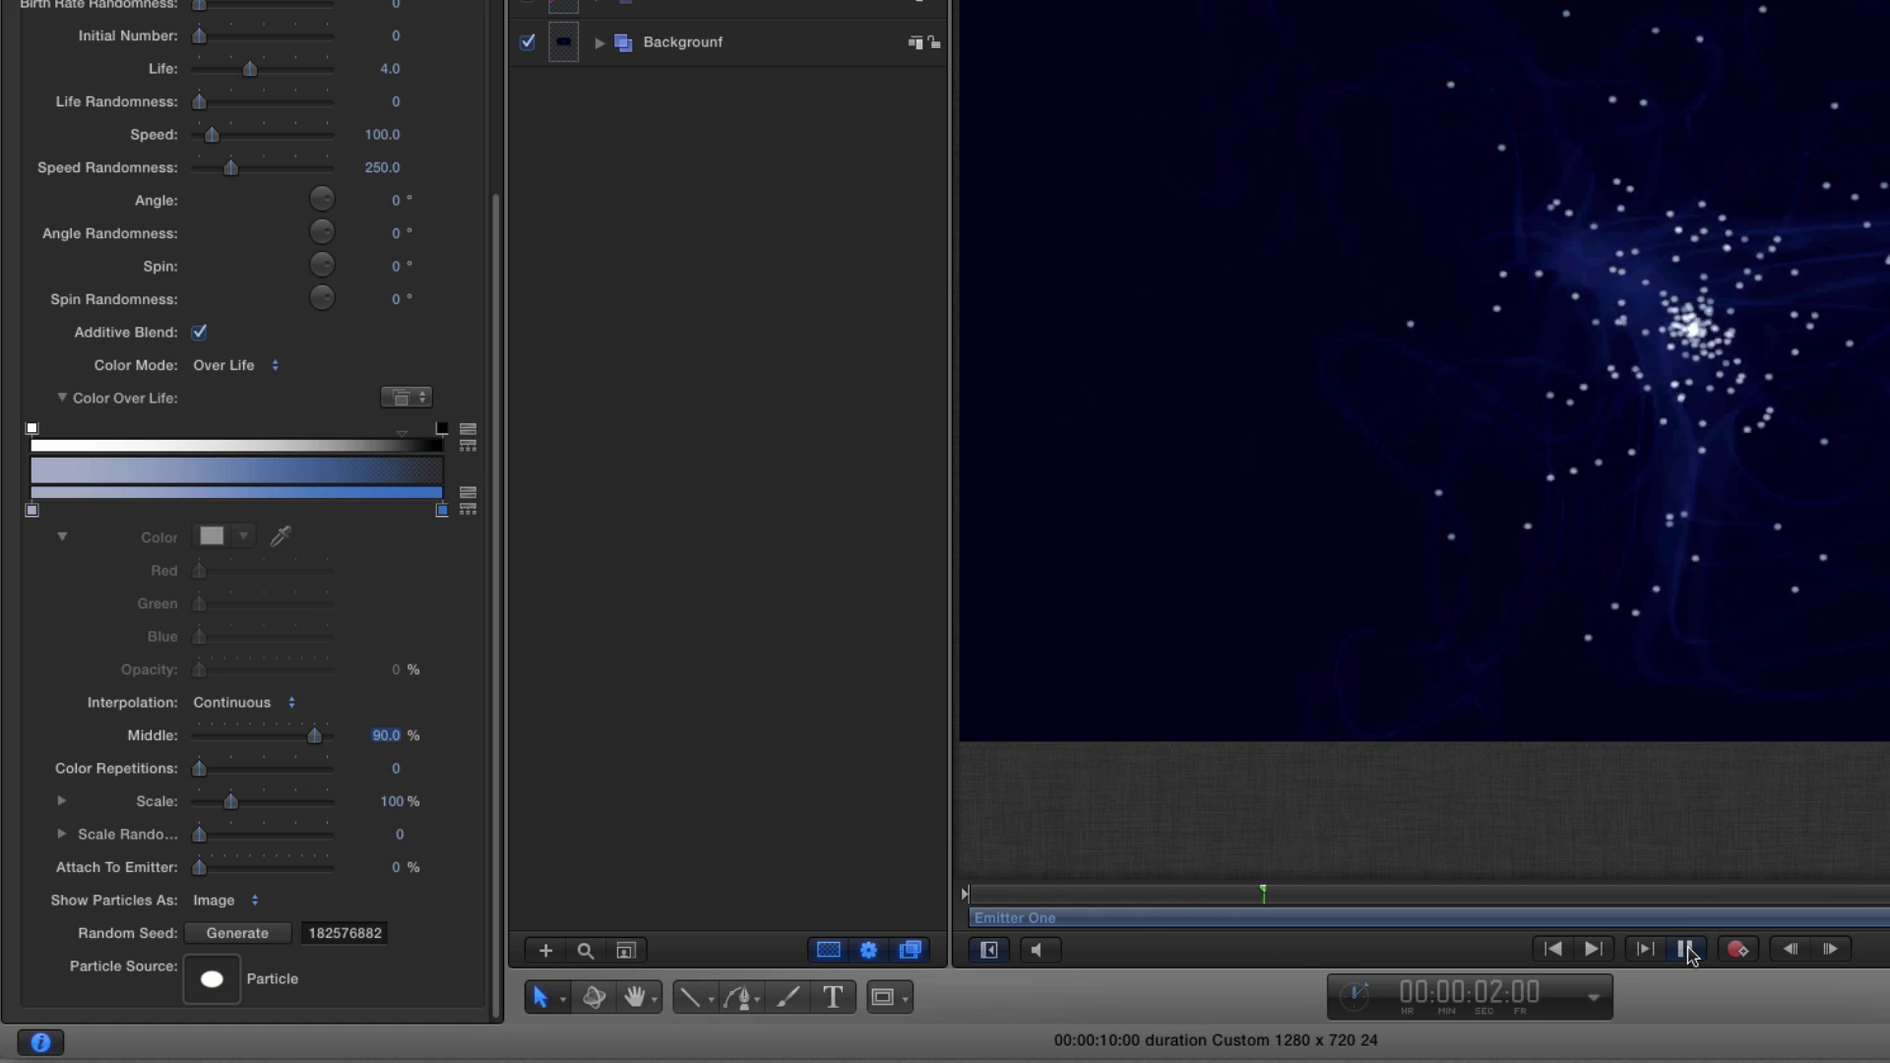
pyautogui.click(1685, 949)
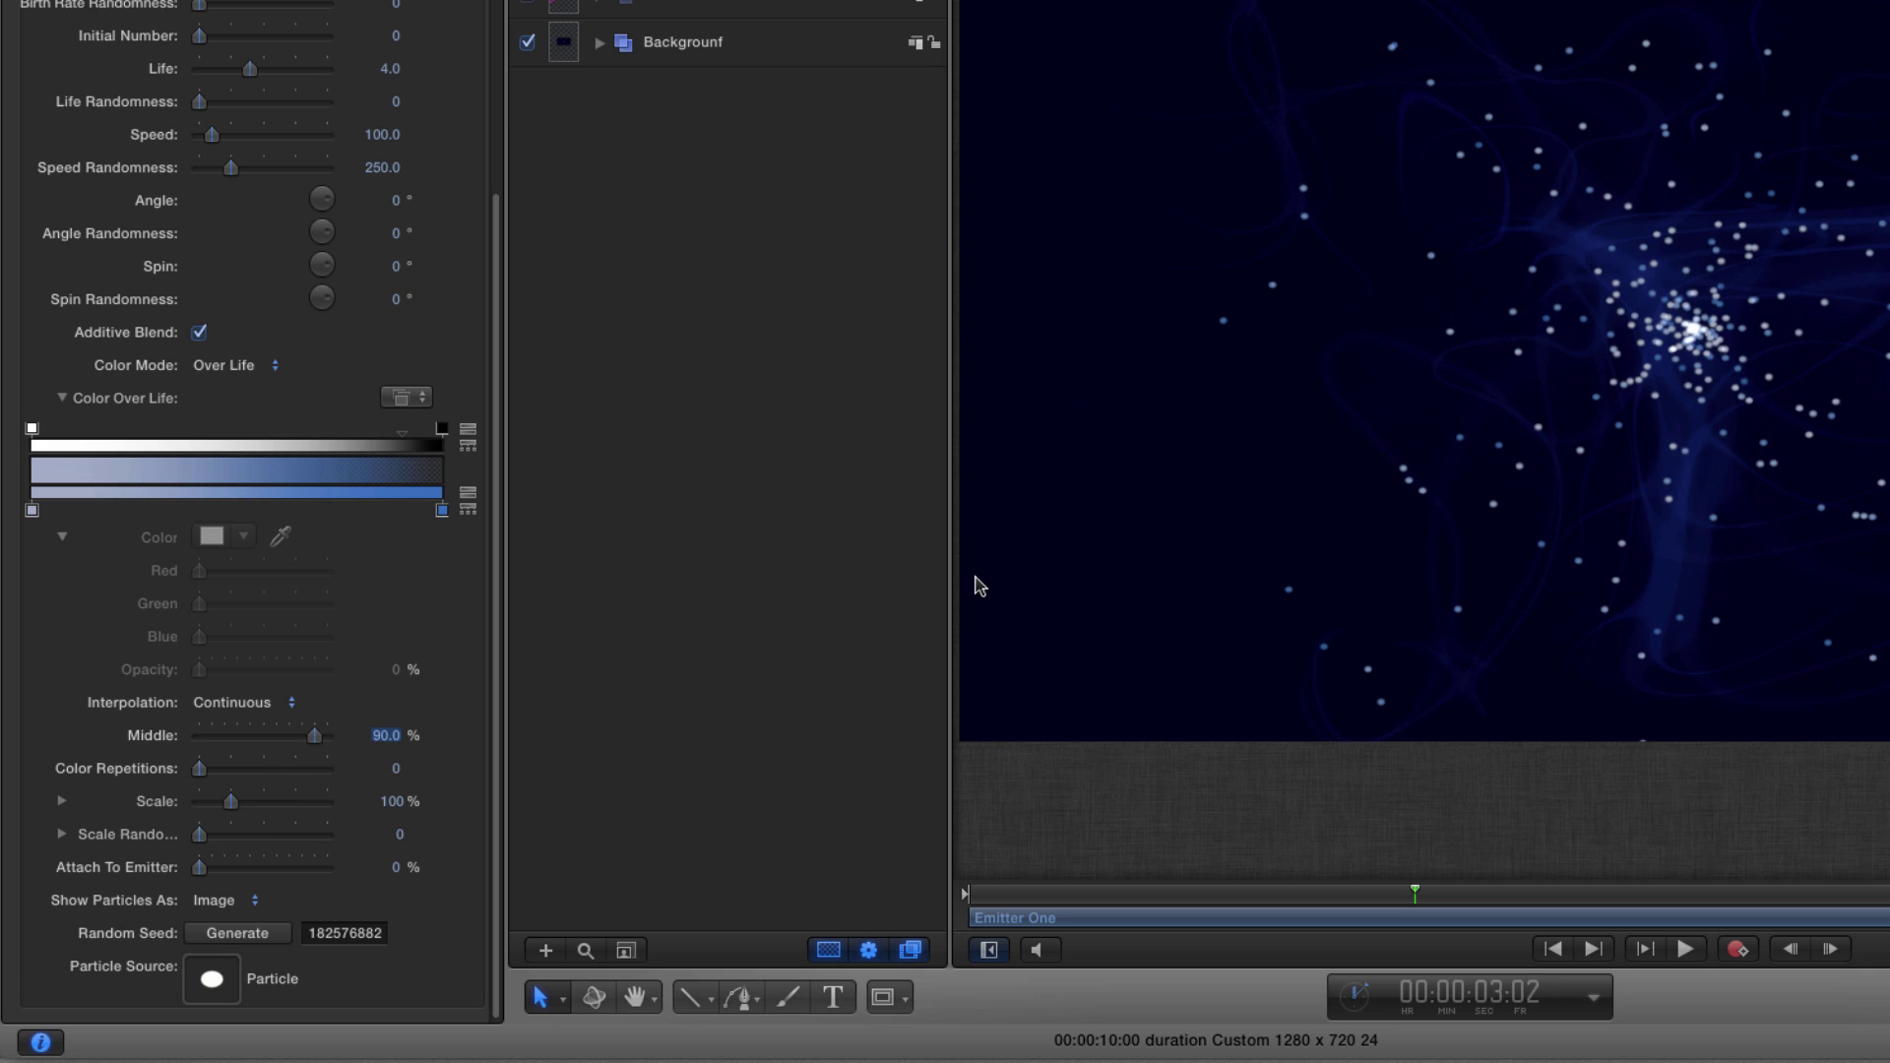
# Set Emitter One's Scale to 40% and its Scale Randomness to 80.
pyautogui.click(394, 803)
pyautogui.write('20')
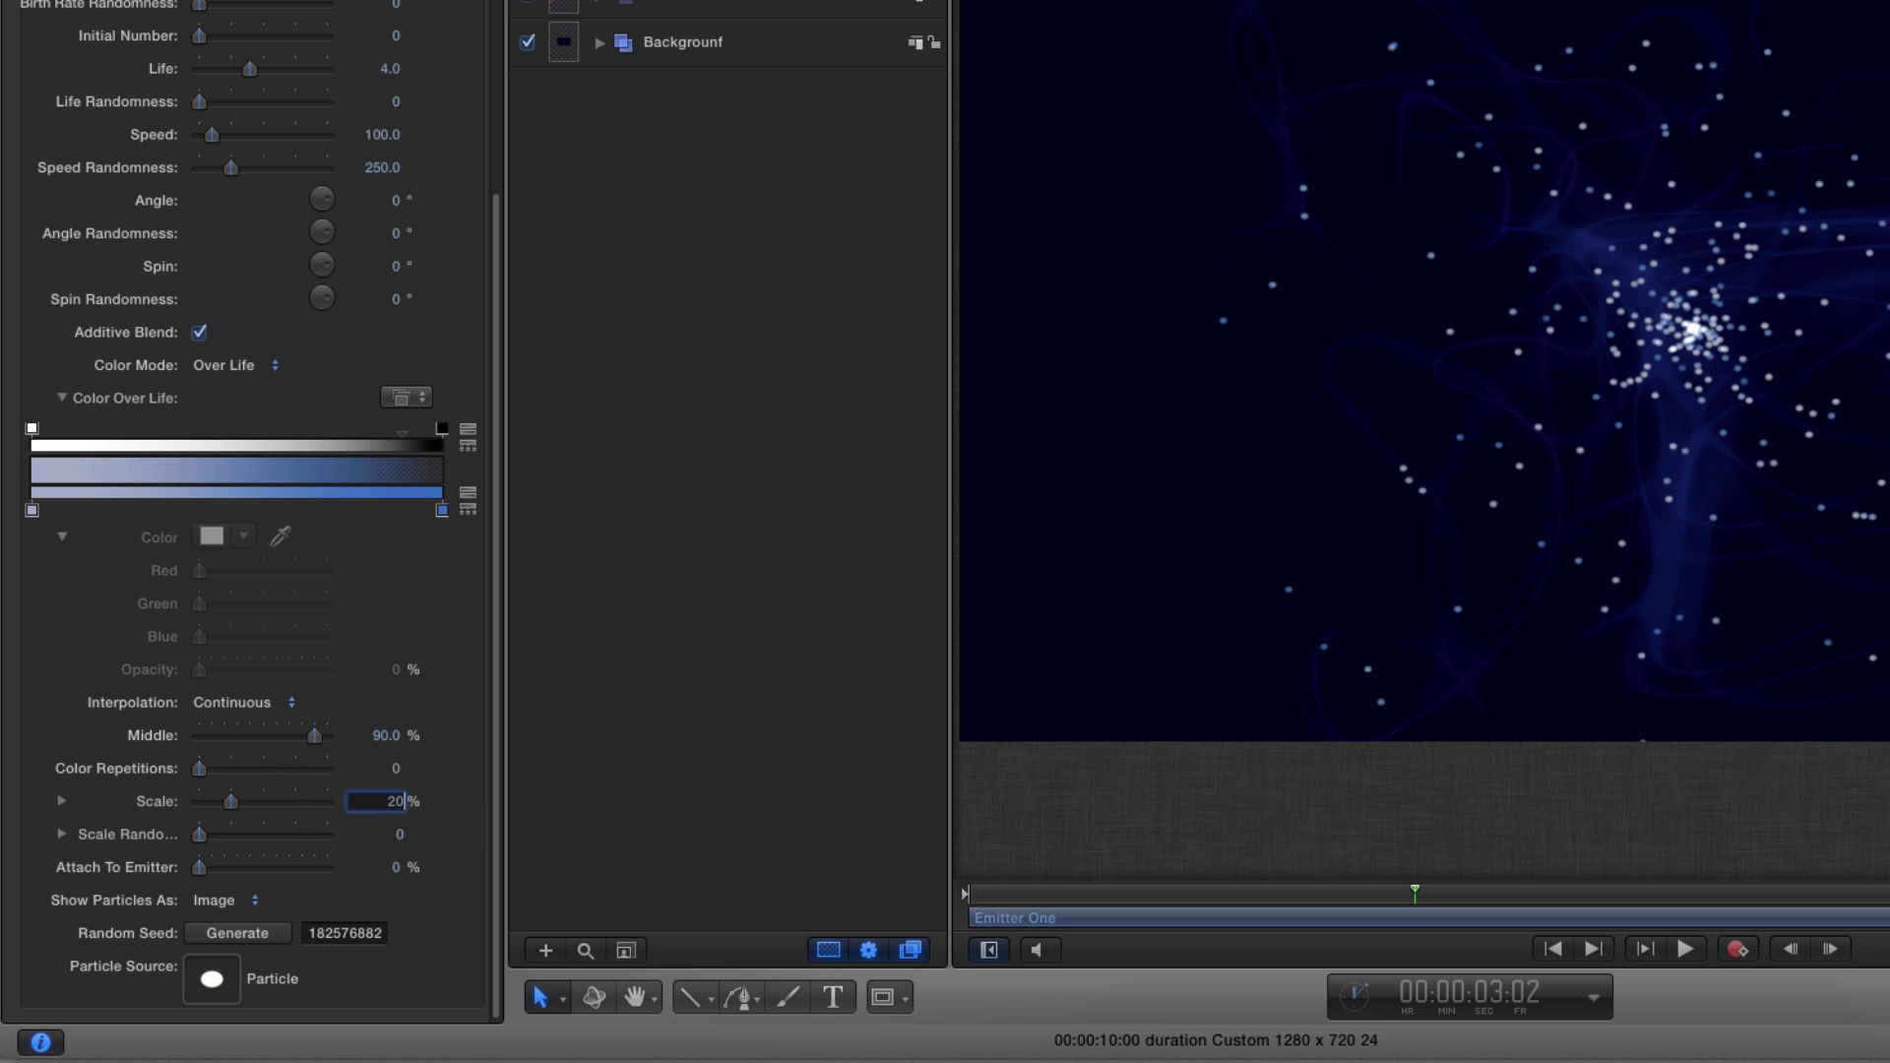
pyautogui.press('Return')
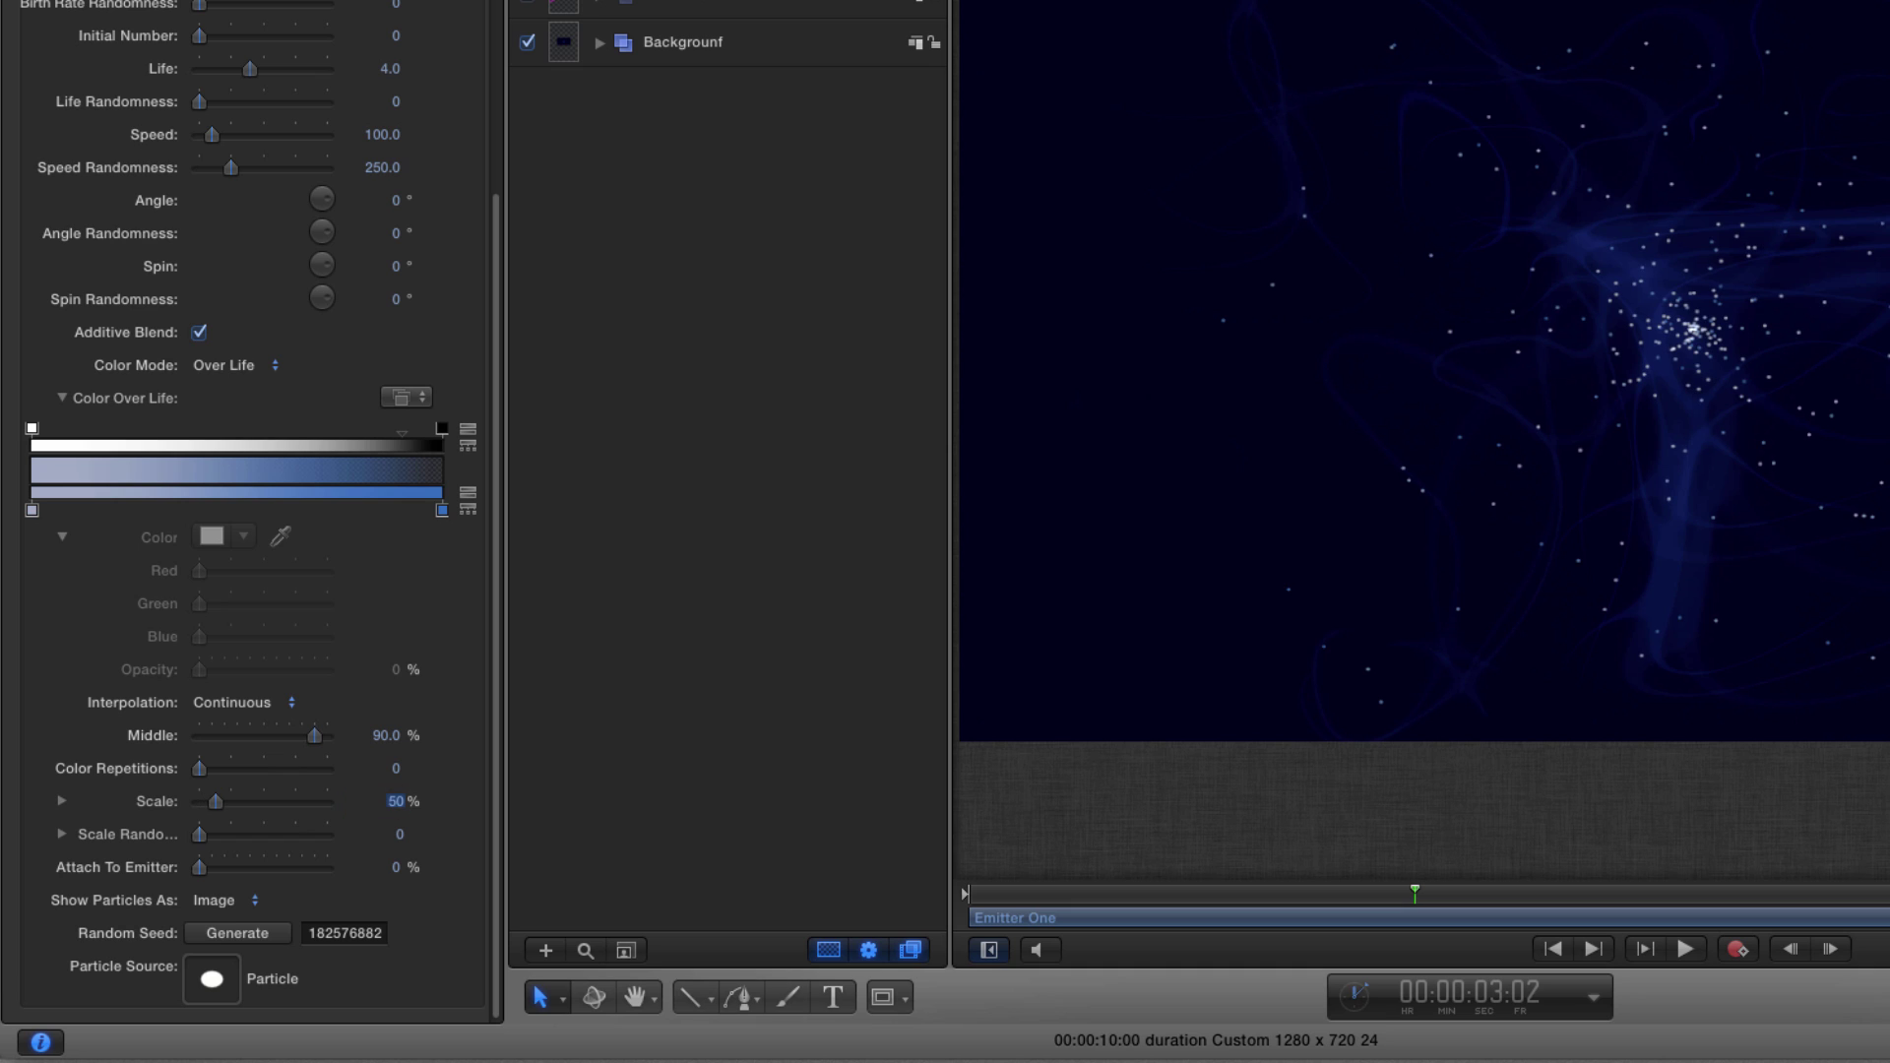
pyautogui.write('40')
pyautogui.press('Return')
pyautogui.click(401, 836)
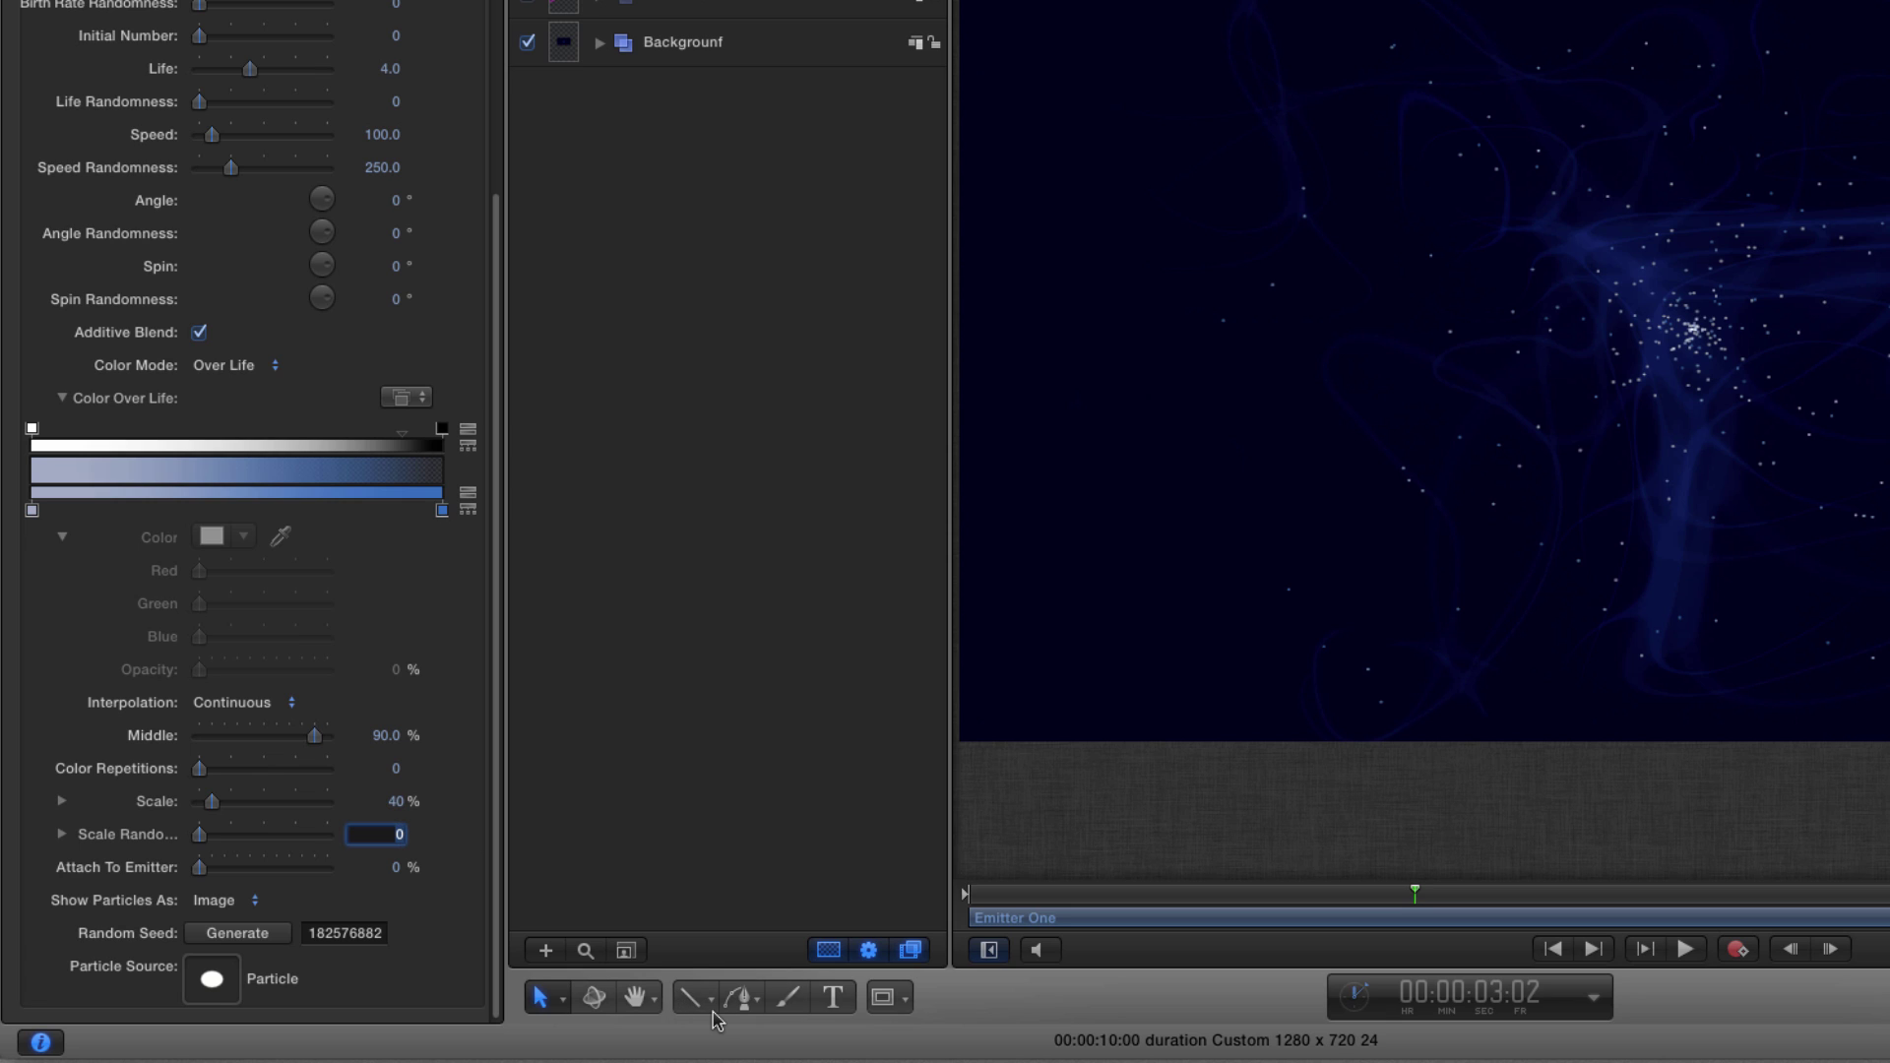
pyautogui.write('80')
pyautogui.press('Return')
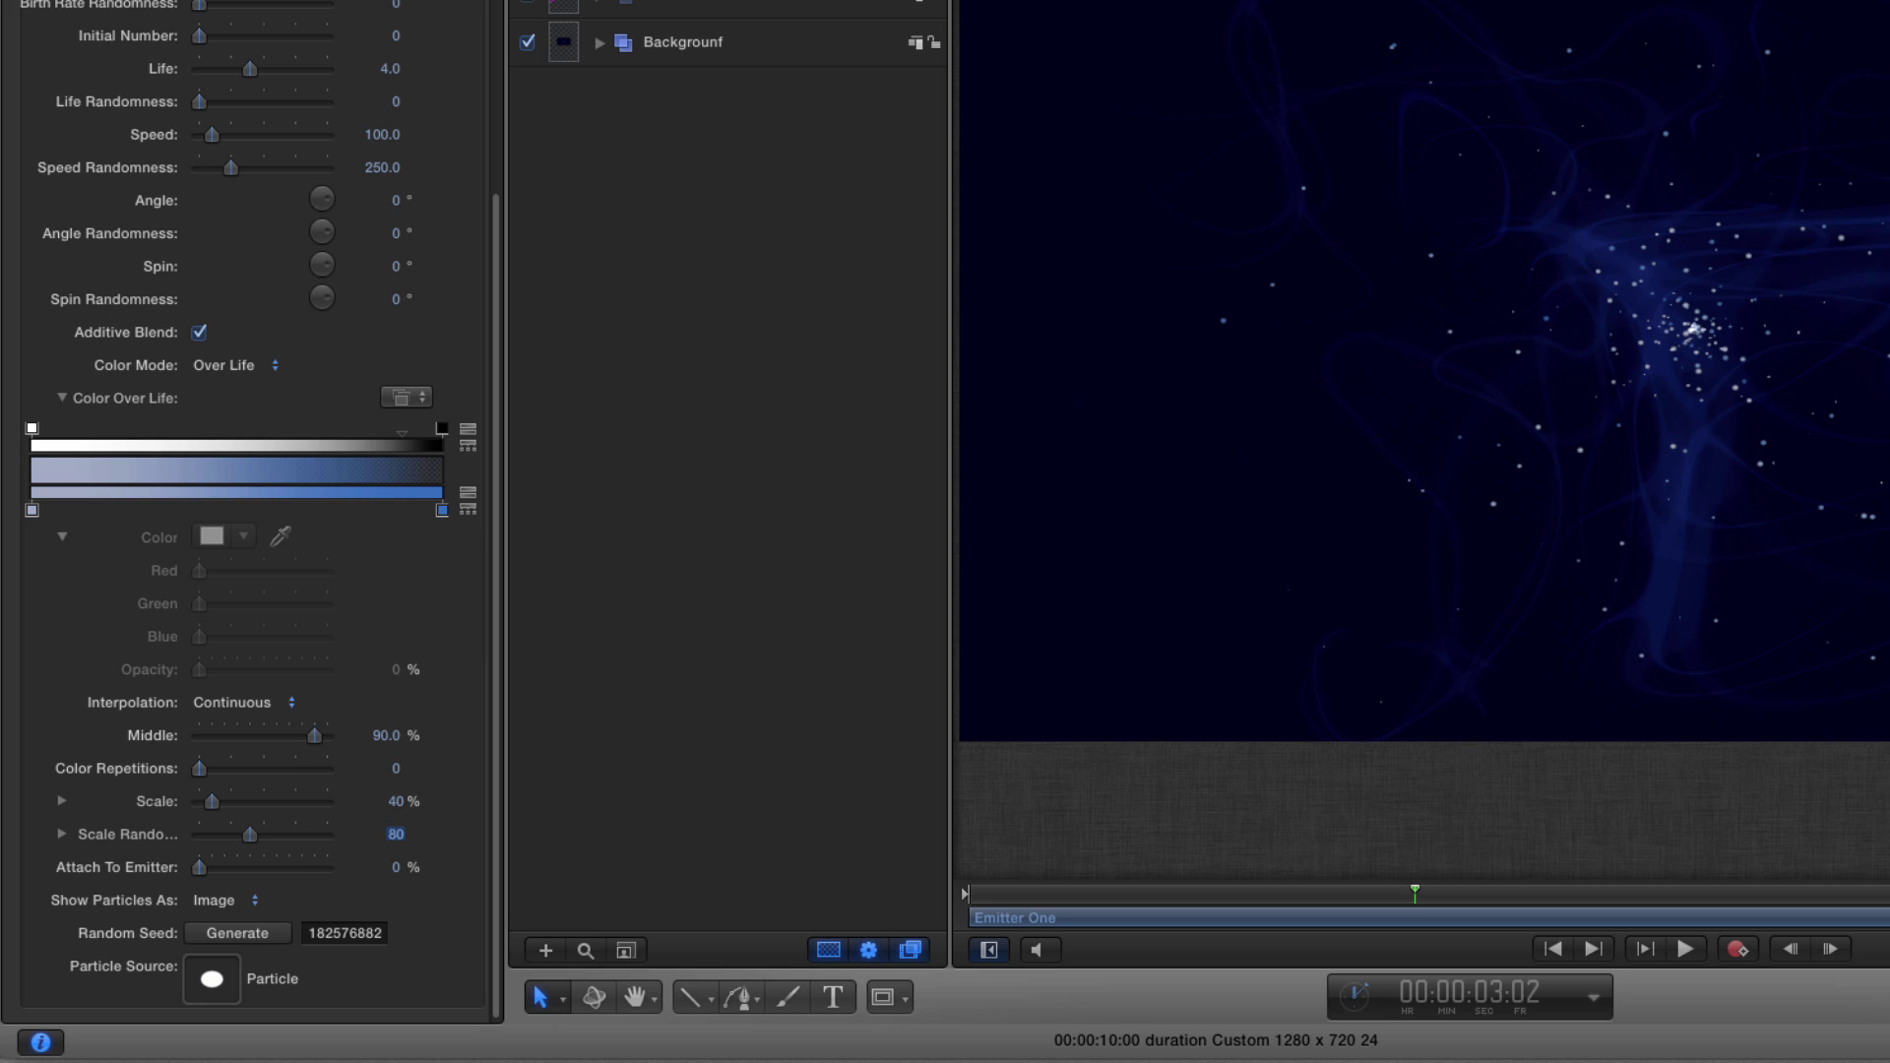
# Play the animation from the start to check the smaller, randomly scaled particles.
pyautogui.click(1550, 950)
pyautogui.click(1686, 950)
pyautogui.click(1143, 950)
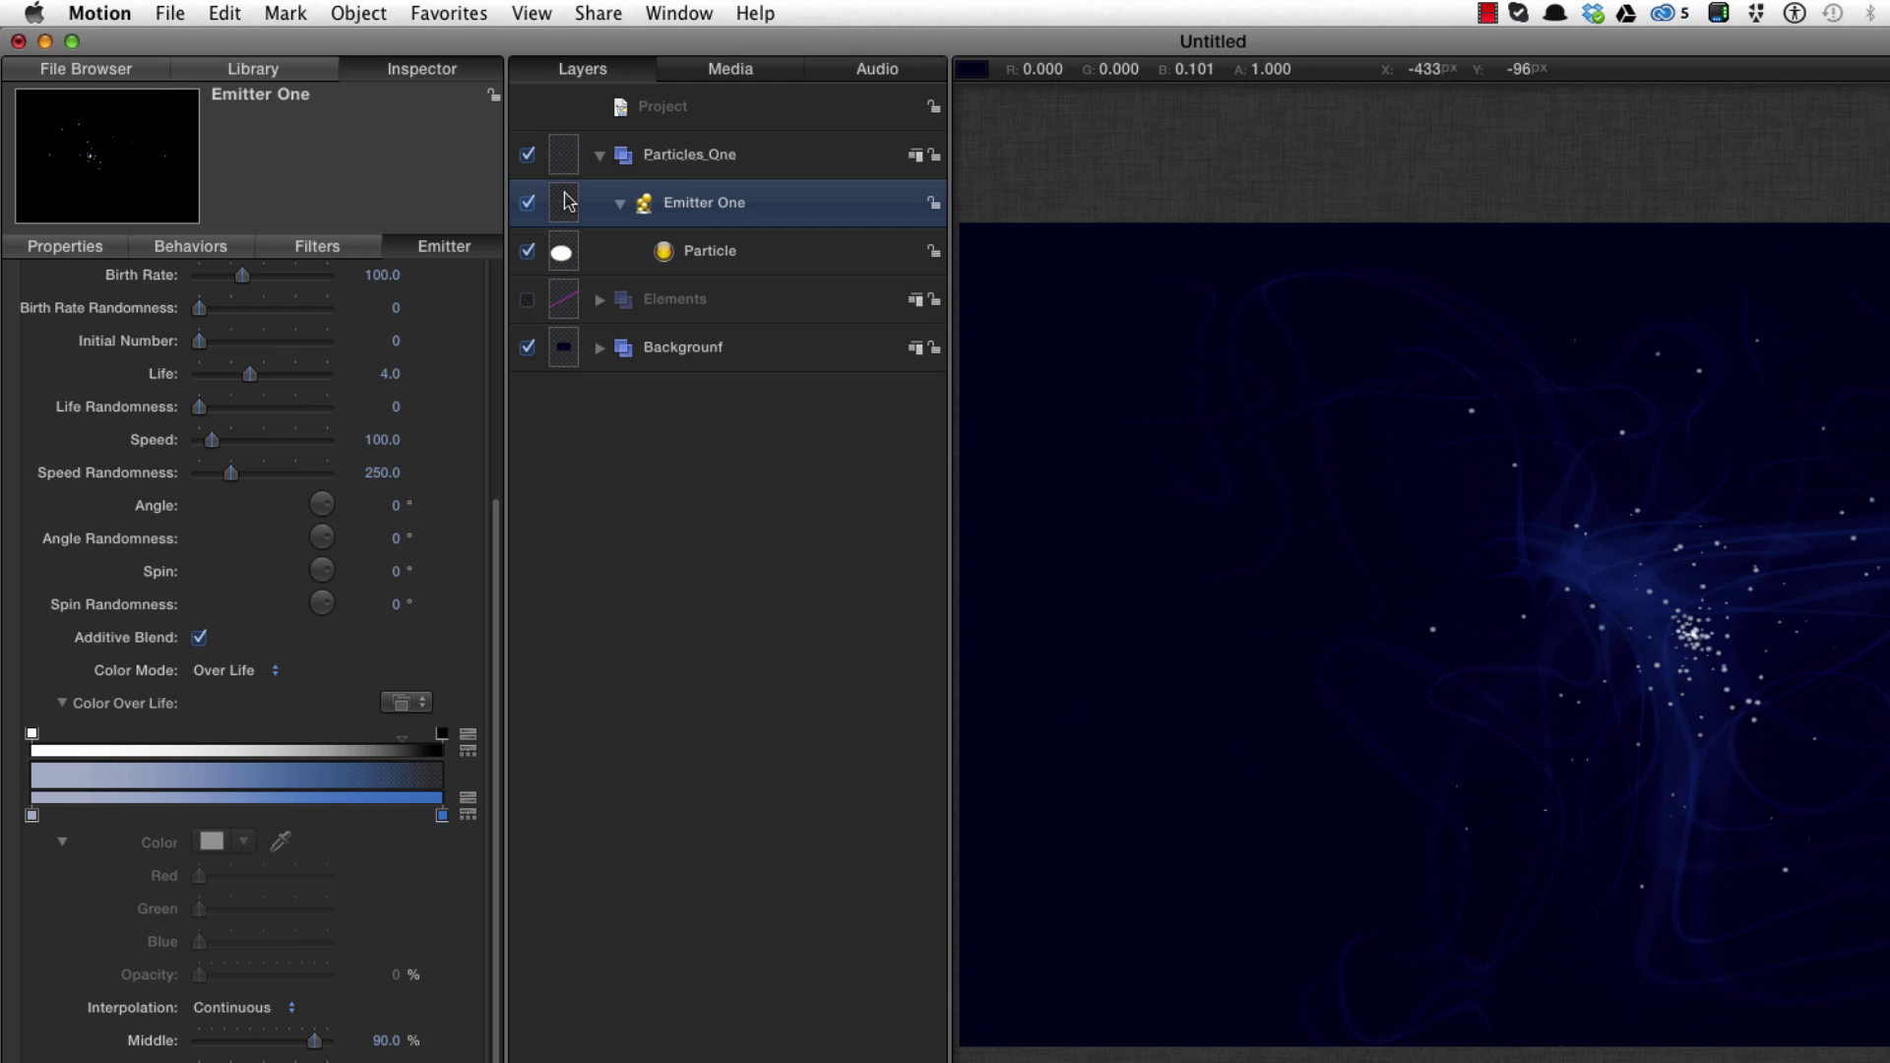
# Apply the Motion Path behavior from the Basic Motion behaviors to Emitter One.
pyautogui.press('super+2')
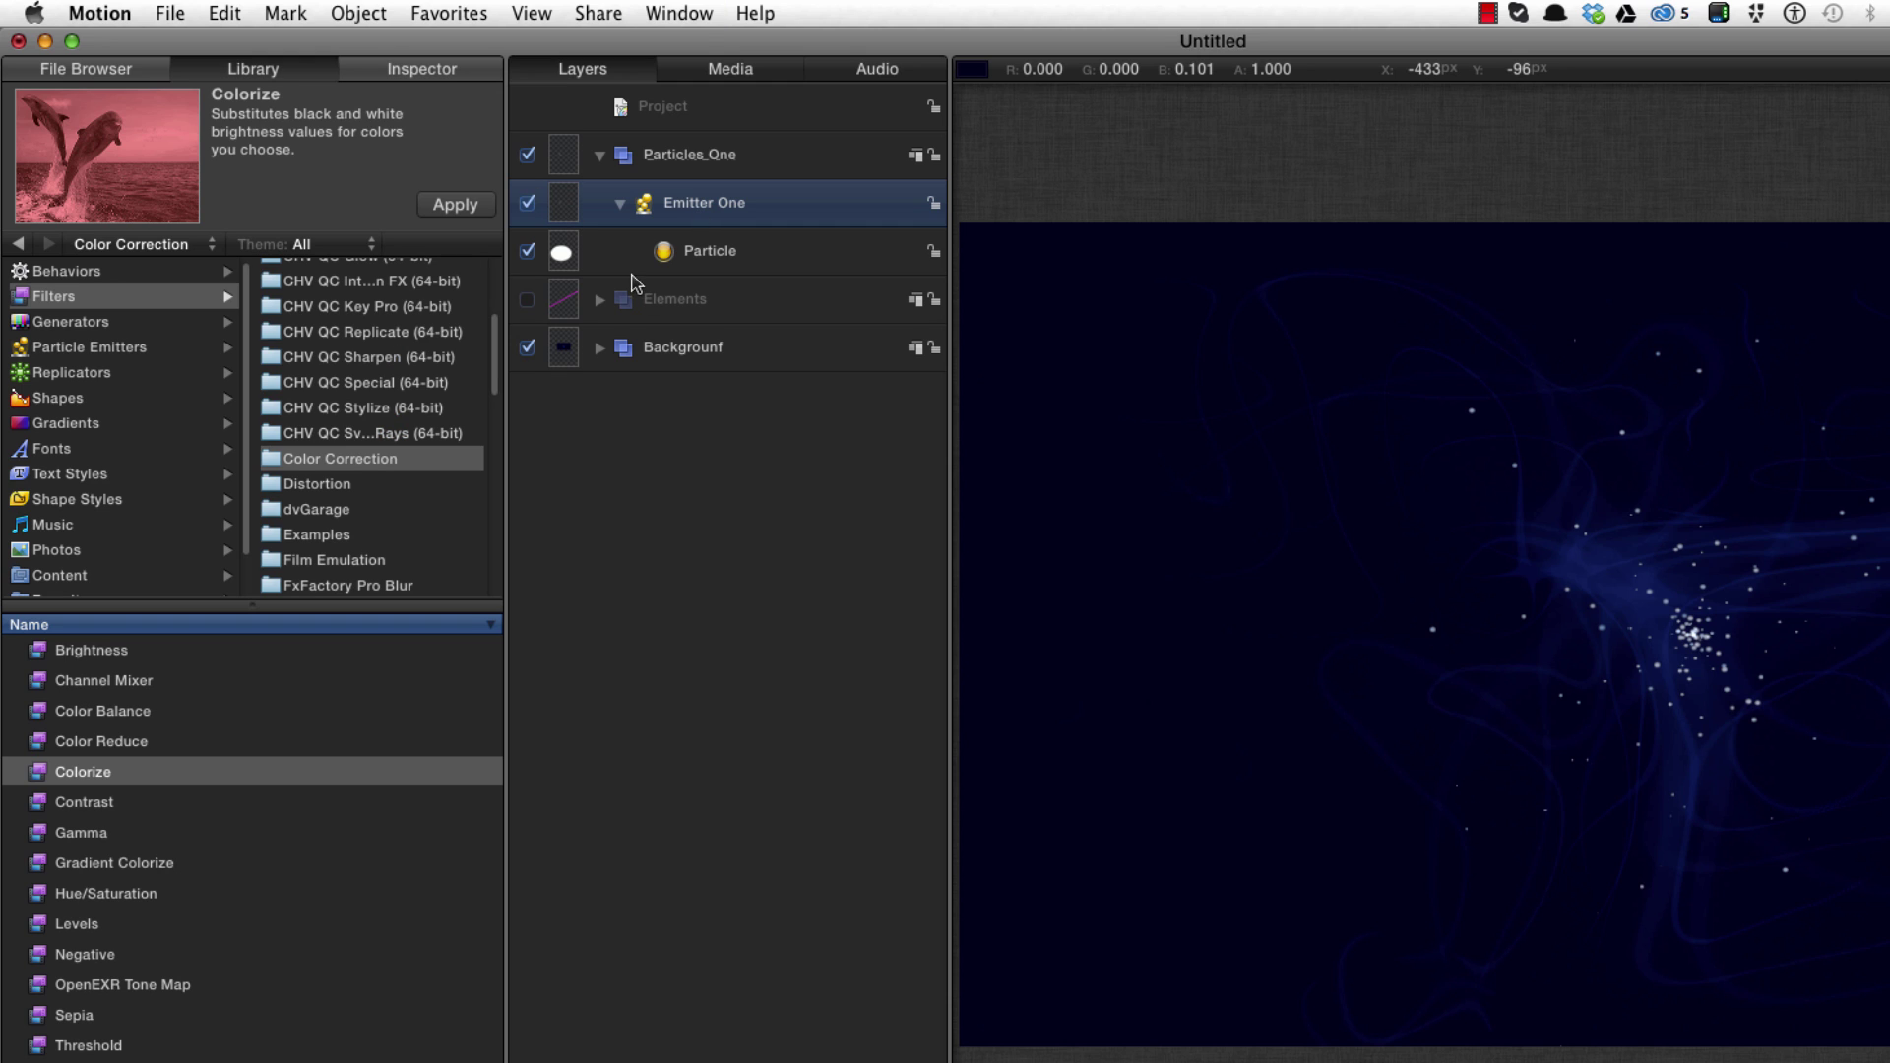
pyautogui.click(67, 271)
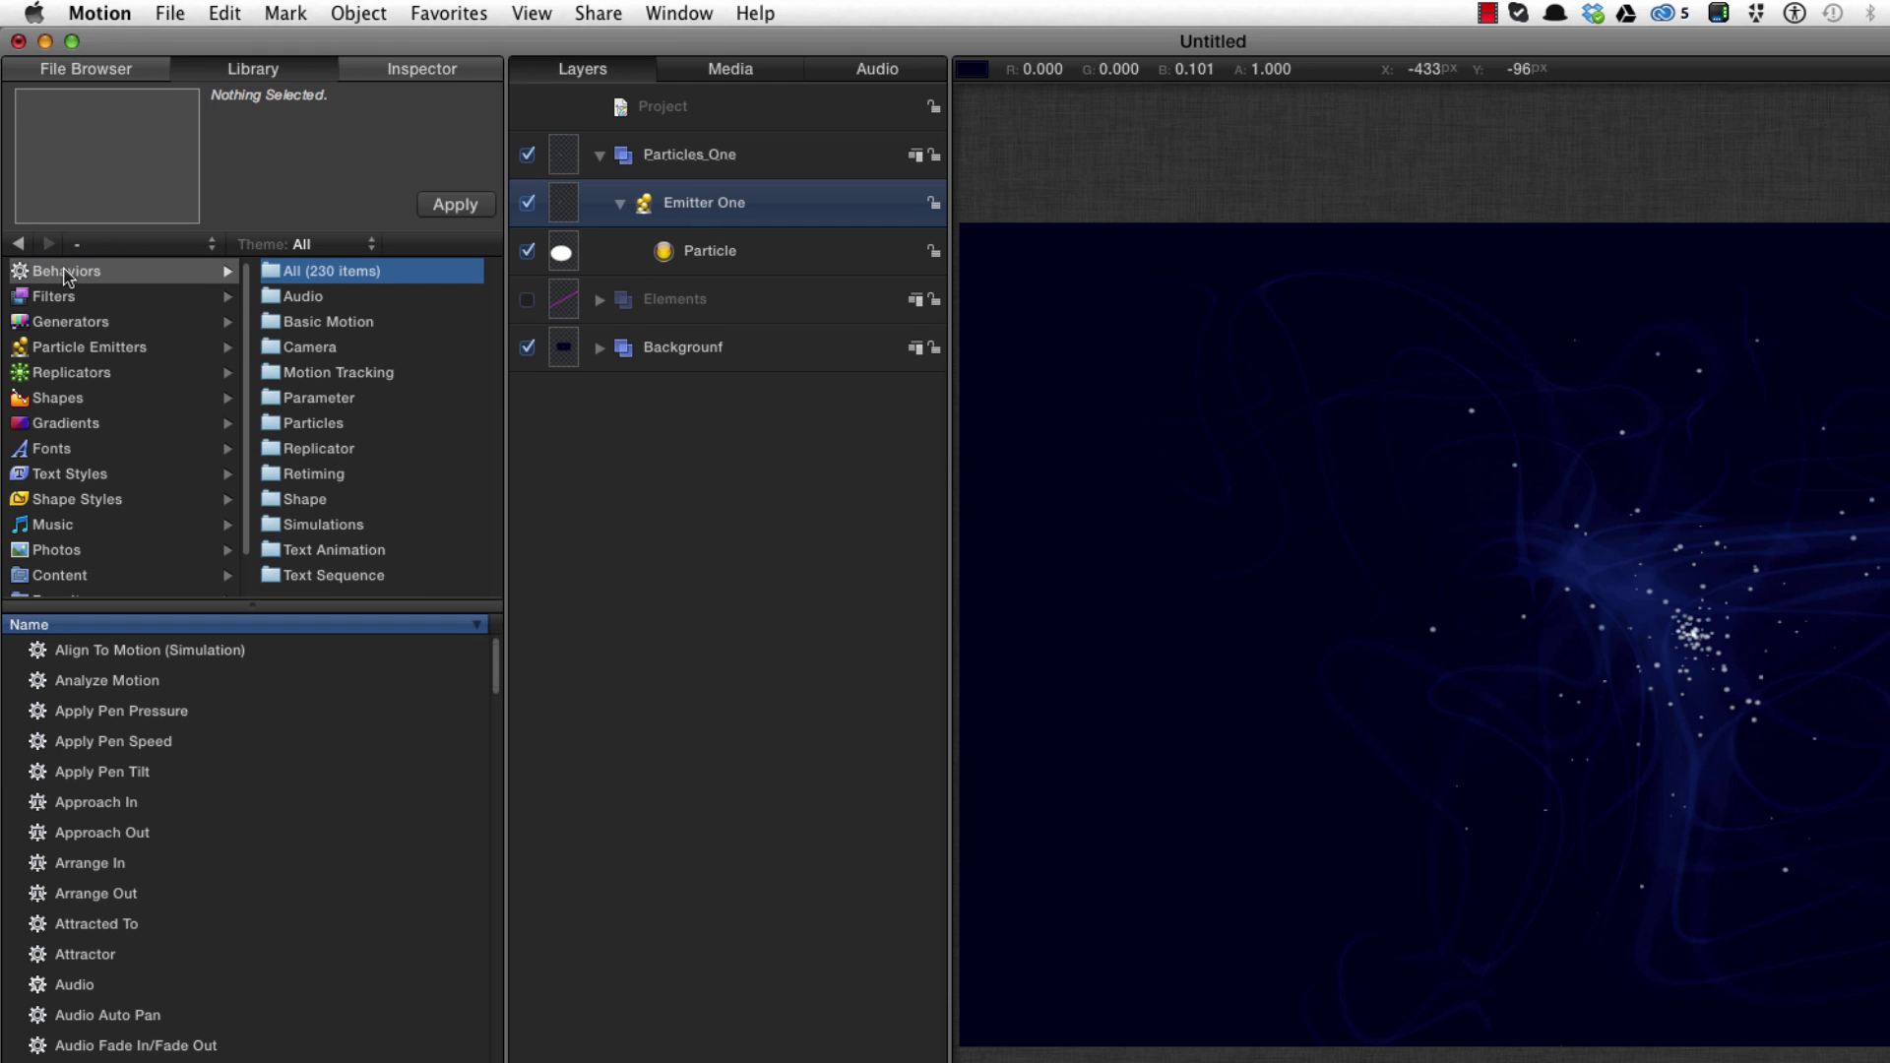
pyautogui.click(330, 322)
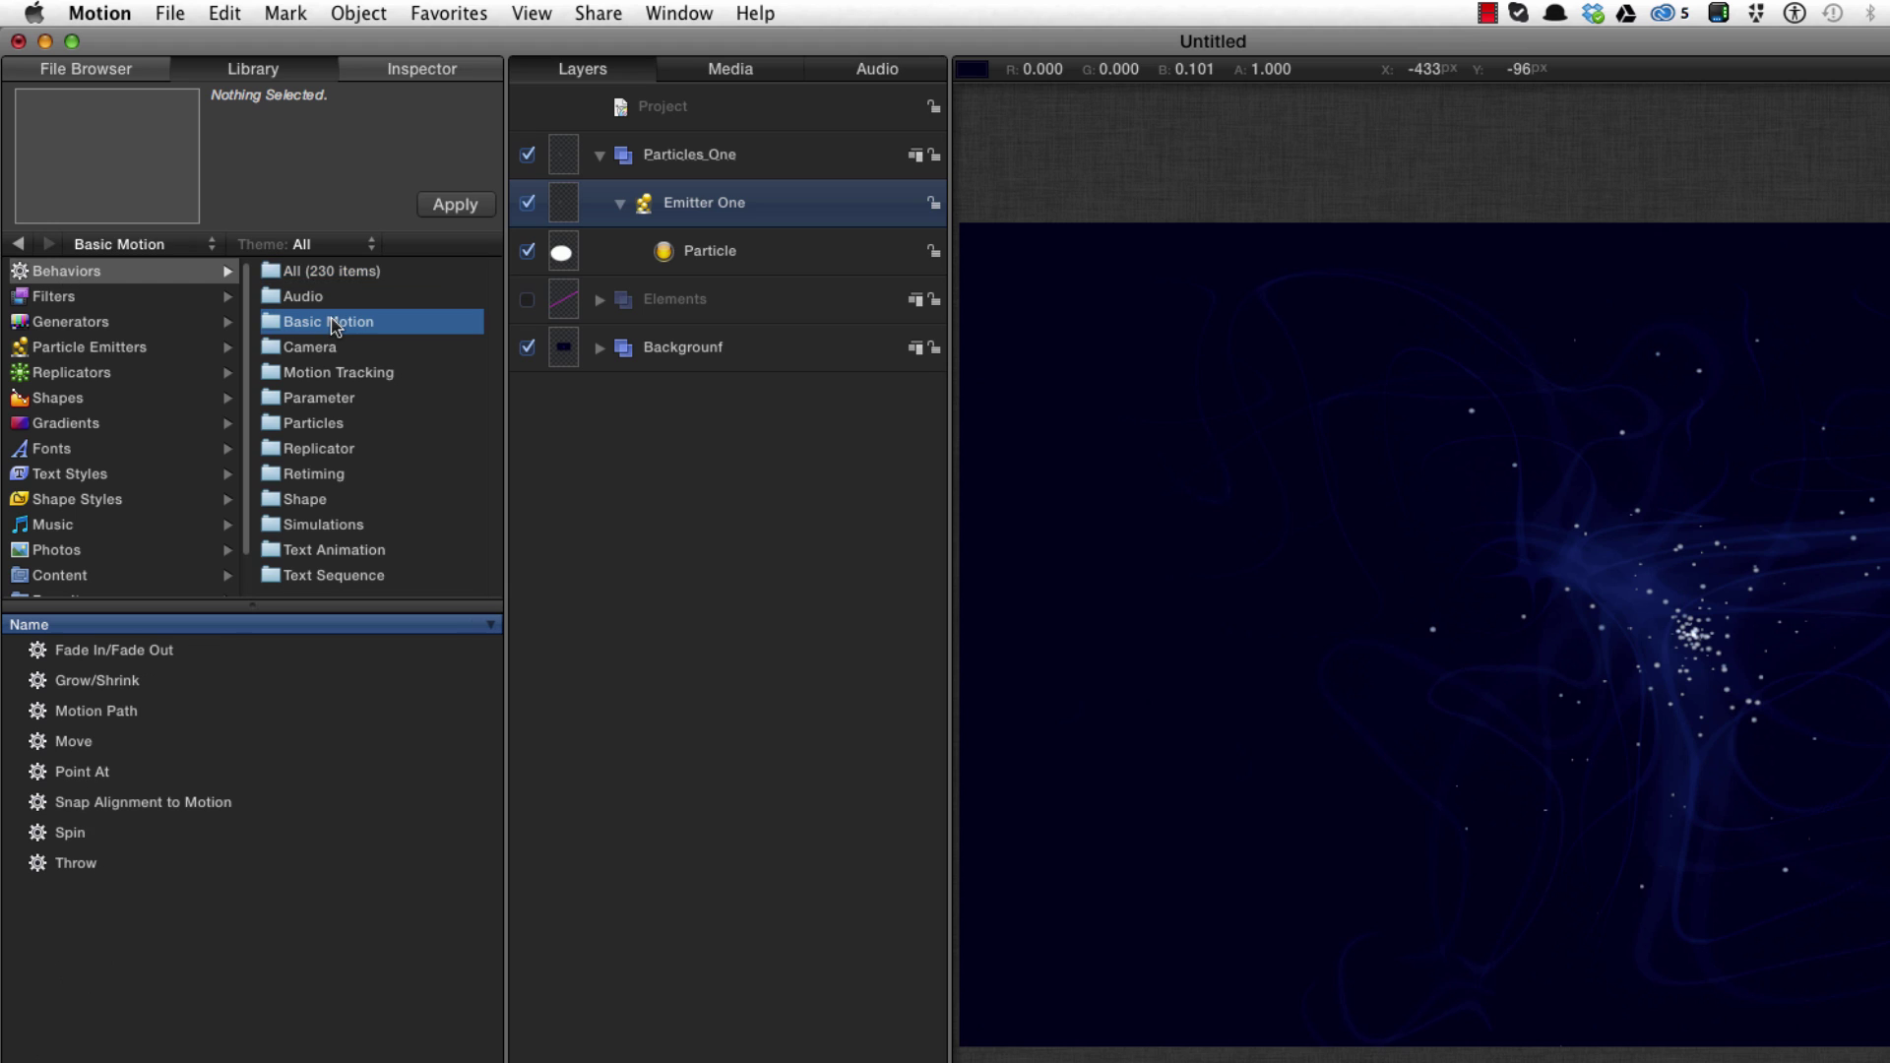
pyautogui.click(39, 713)
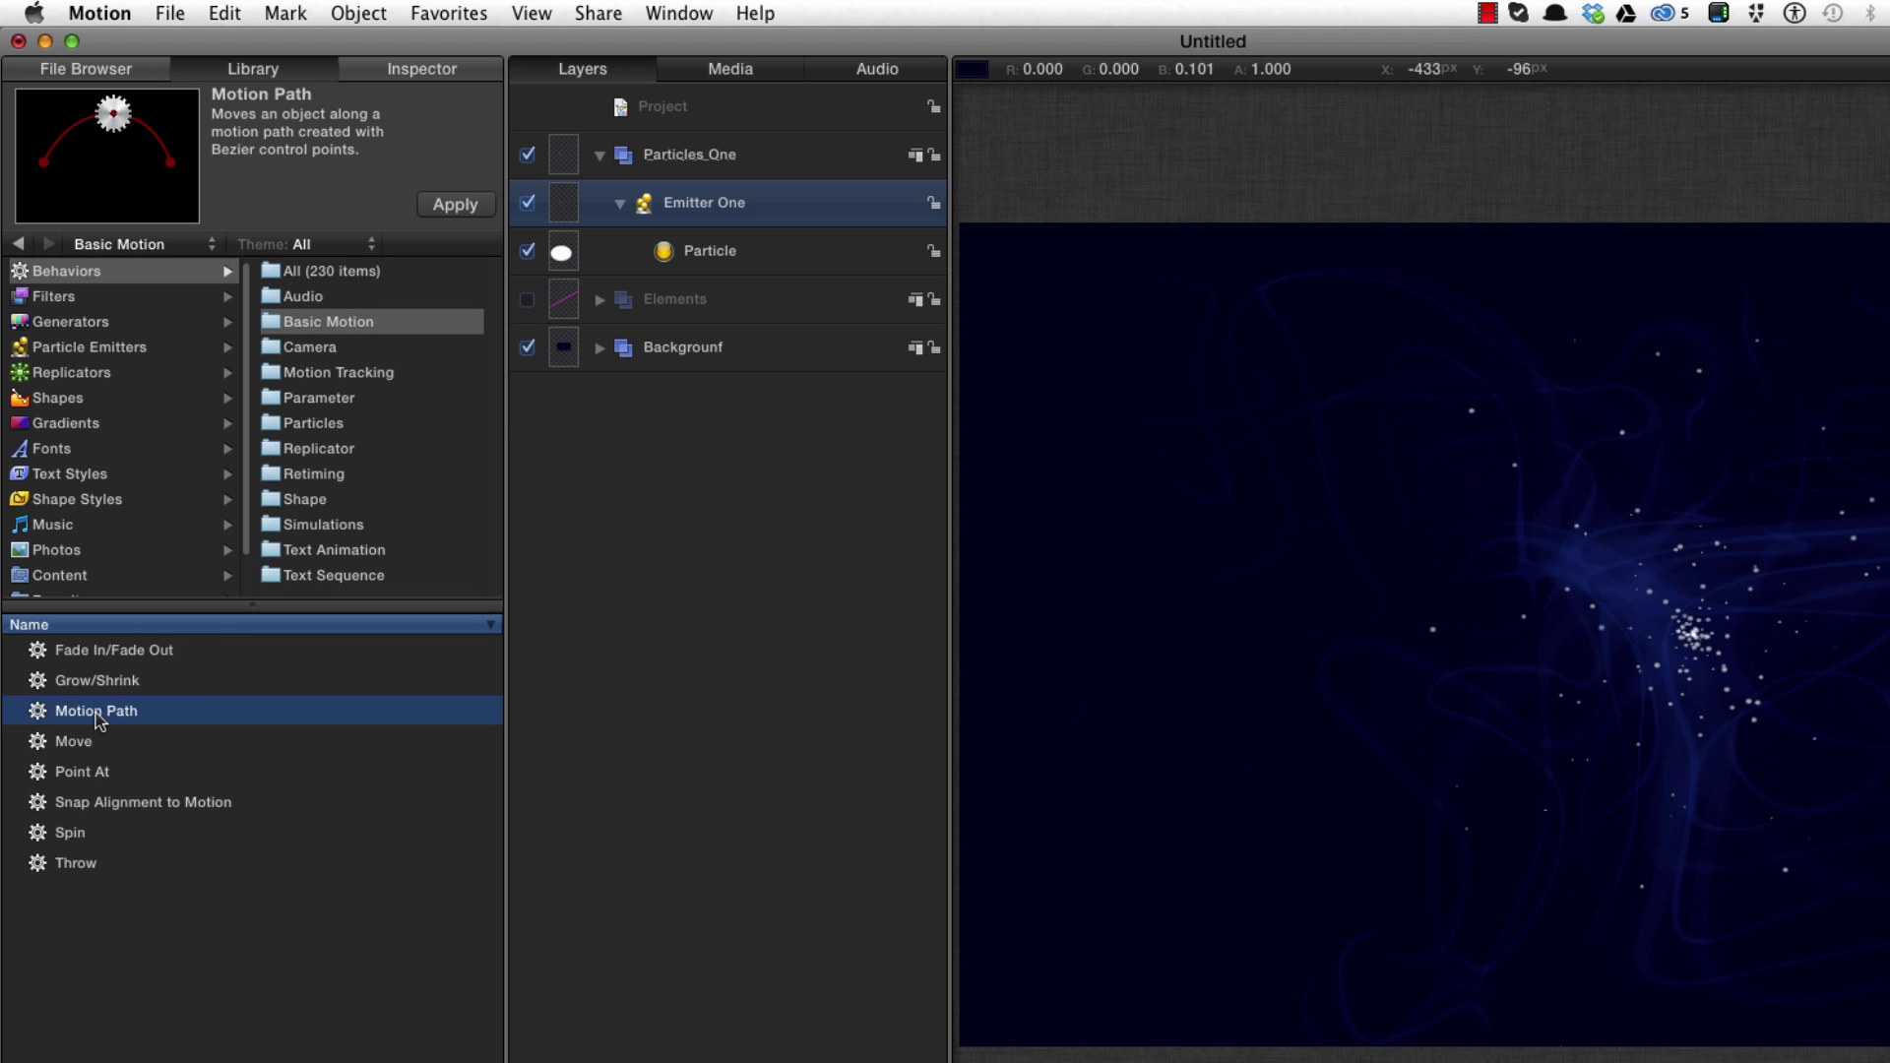
pyautogui.click(463, 209)
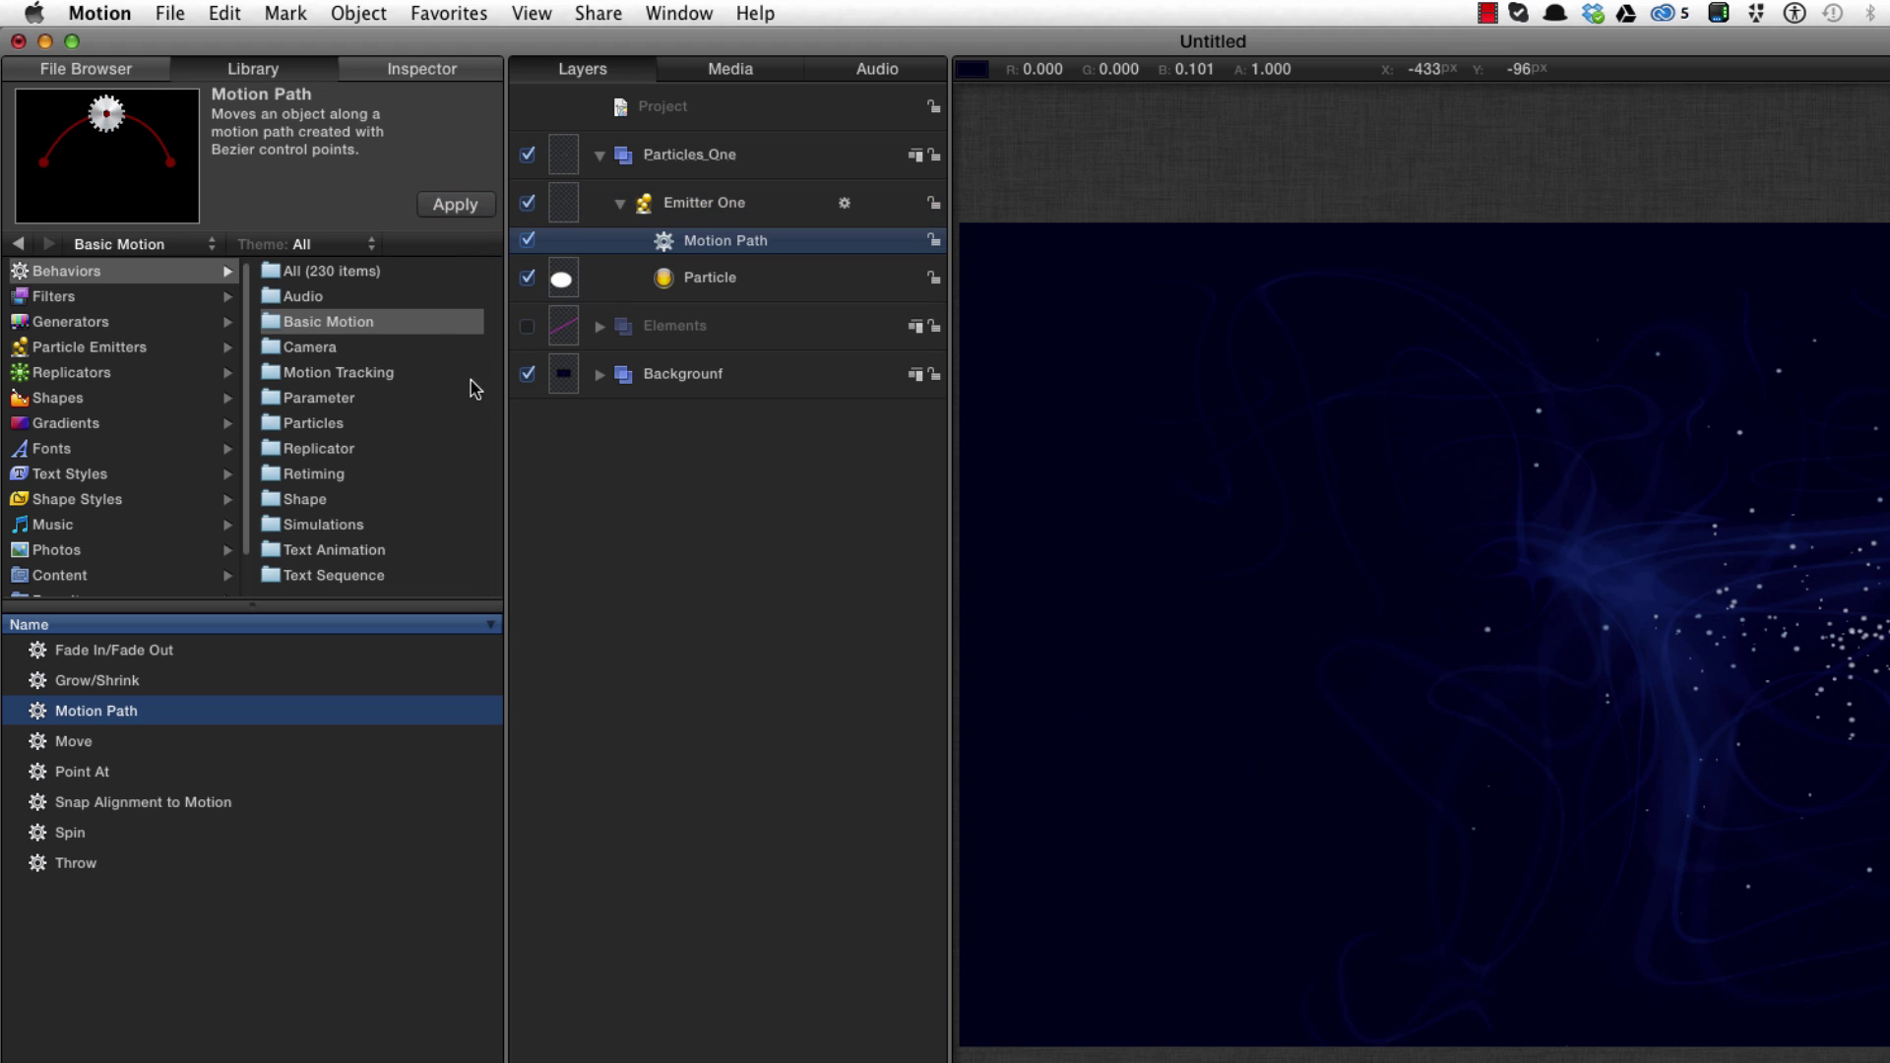
# Set the Motion Path's Path Shape to Geometry and use the Path object from the Elements group as its Shape Source.
pyautogui.click(599, 327)
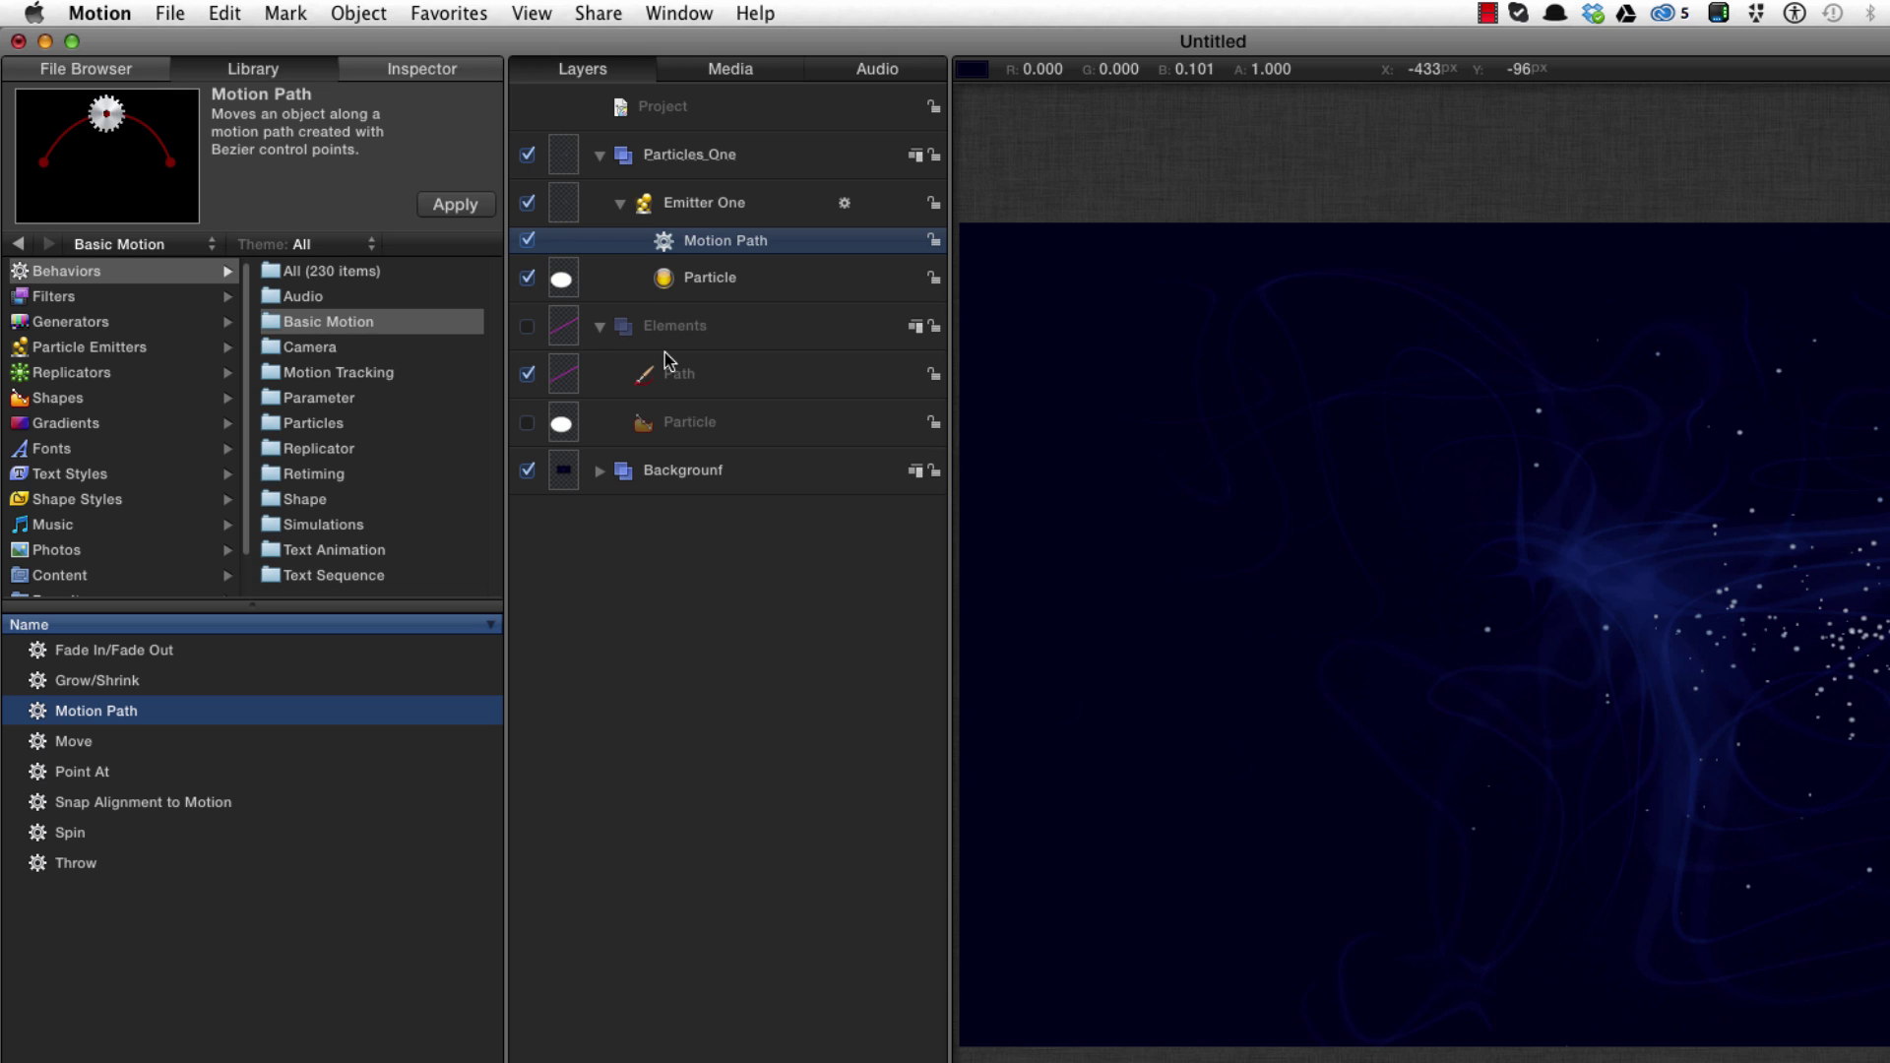
pyautogui.press('super+3')
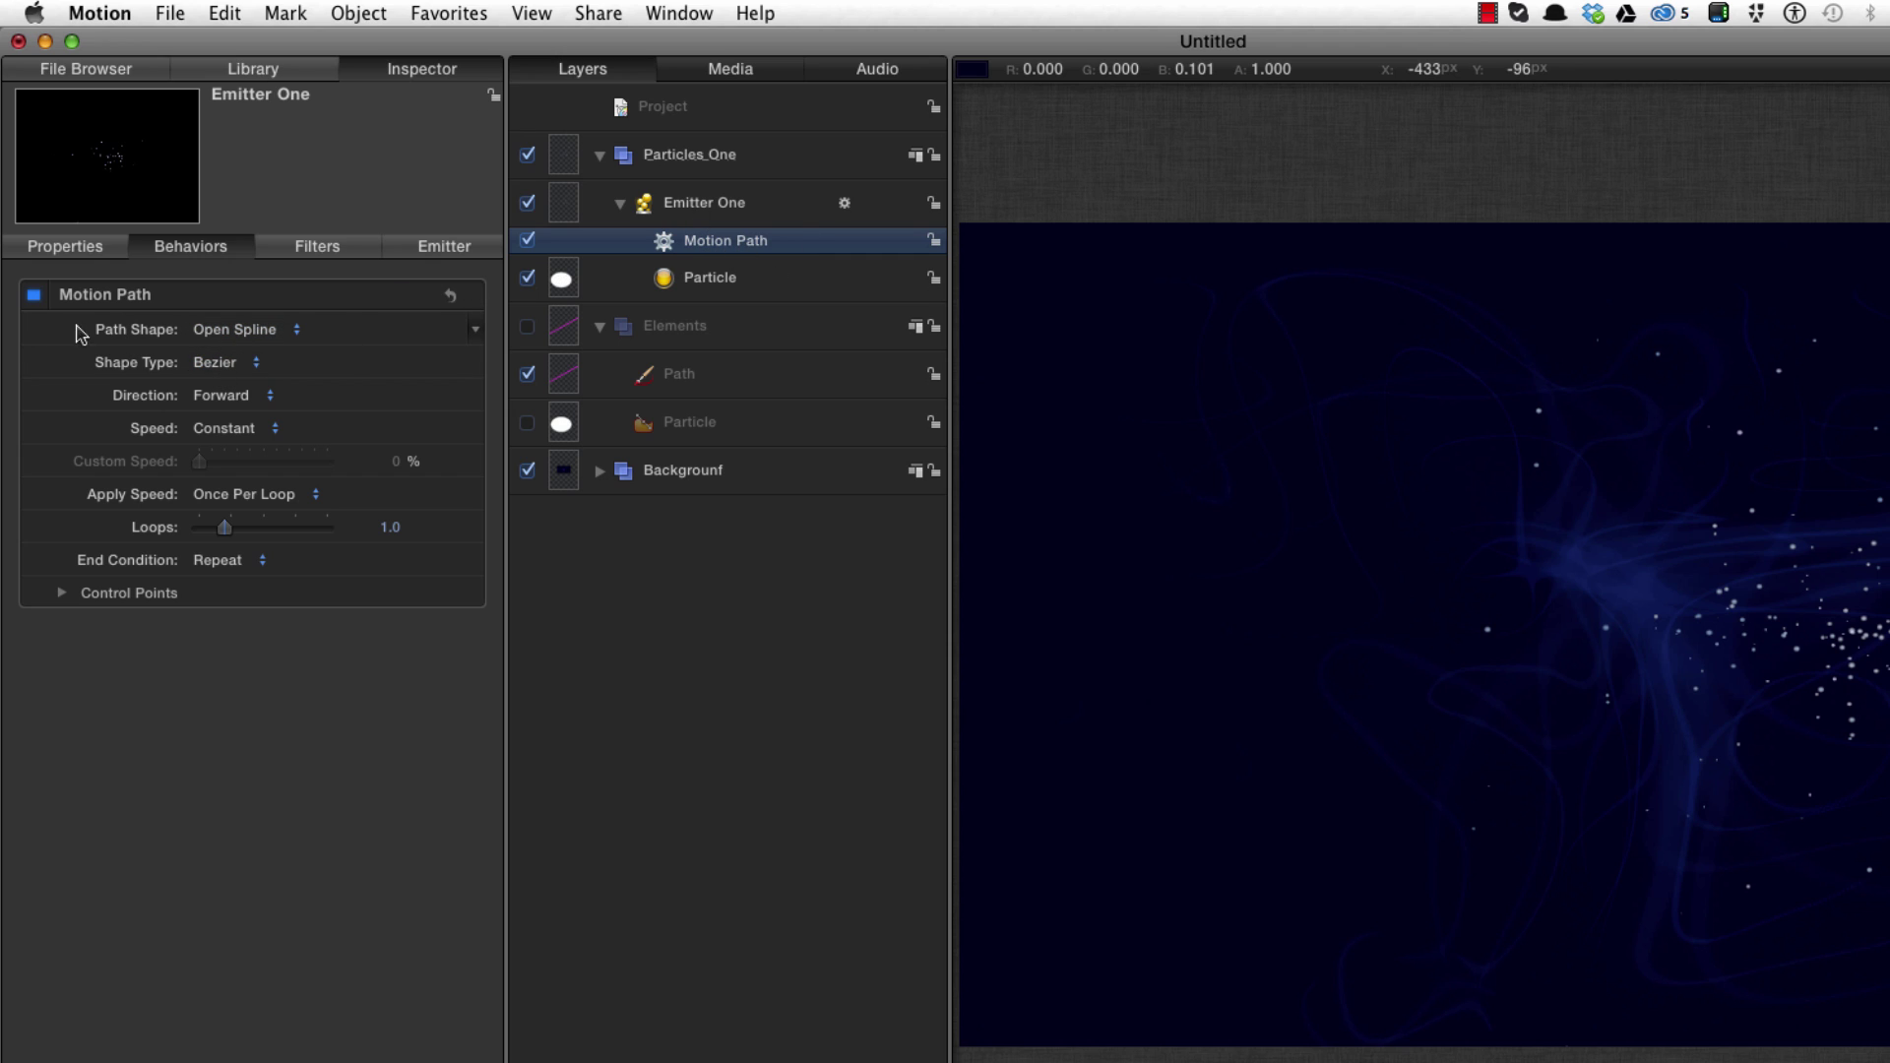
pyautogui.click(236, 330)
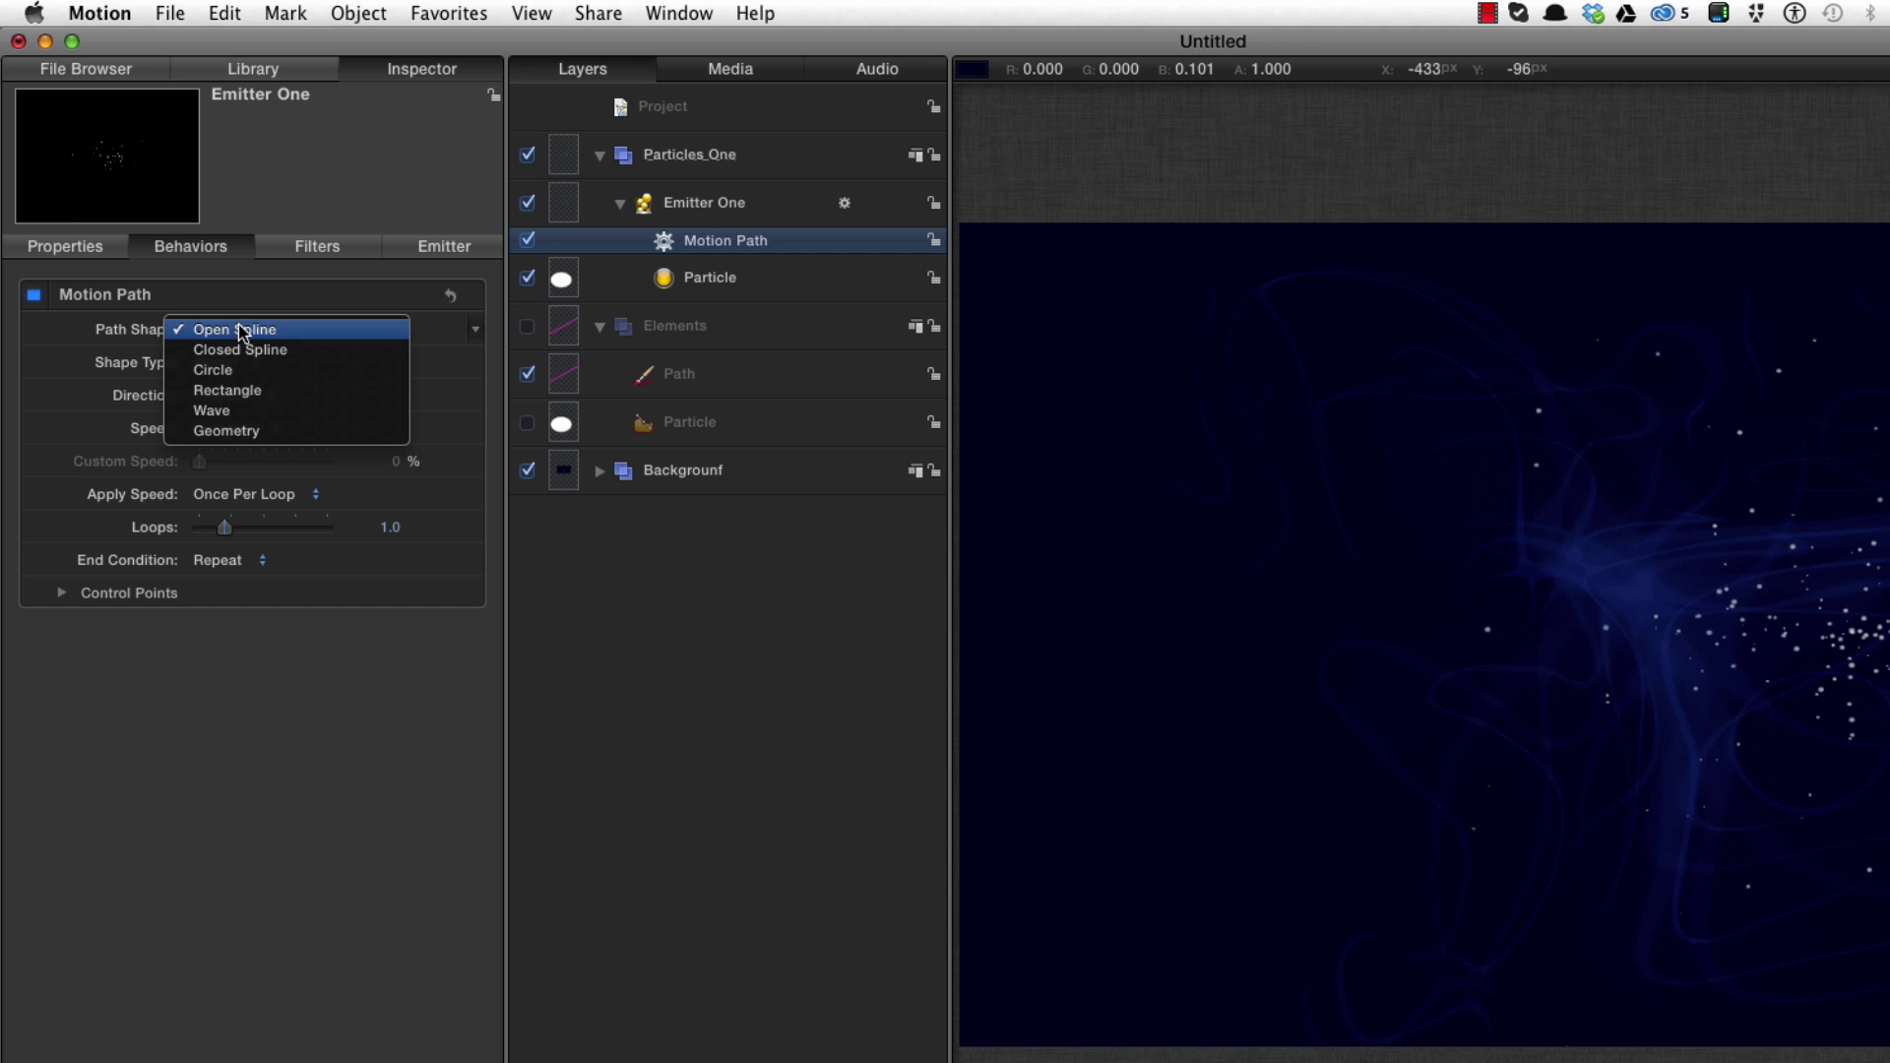
pyautogui.click(241, 438)
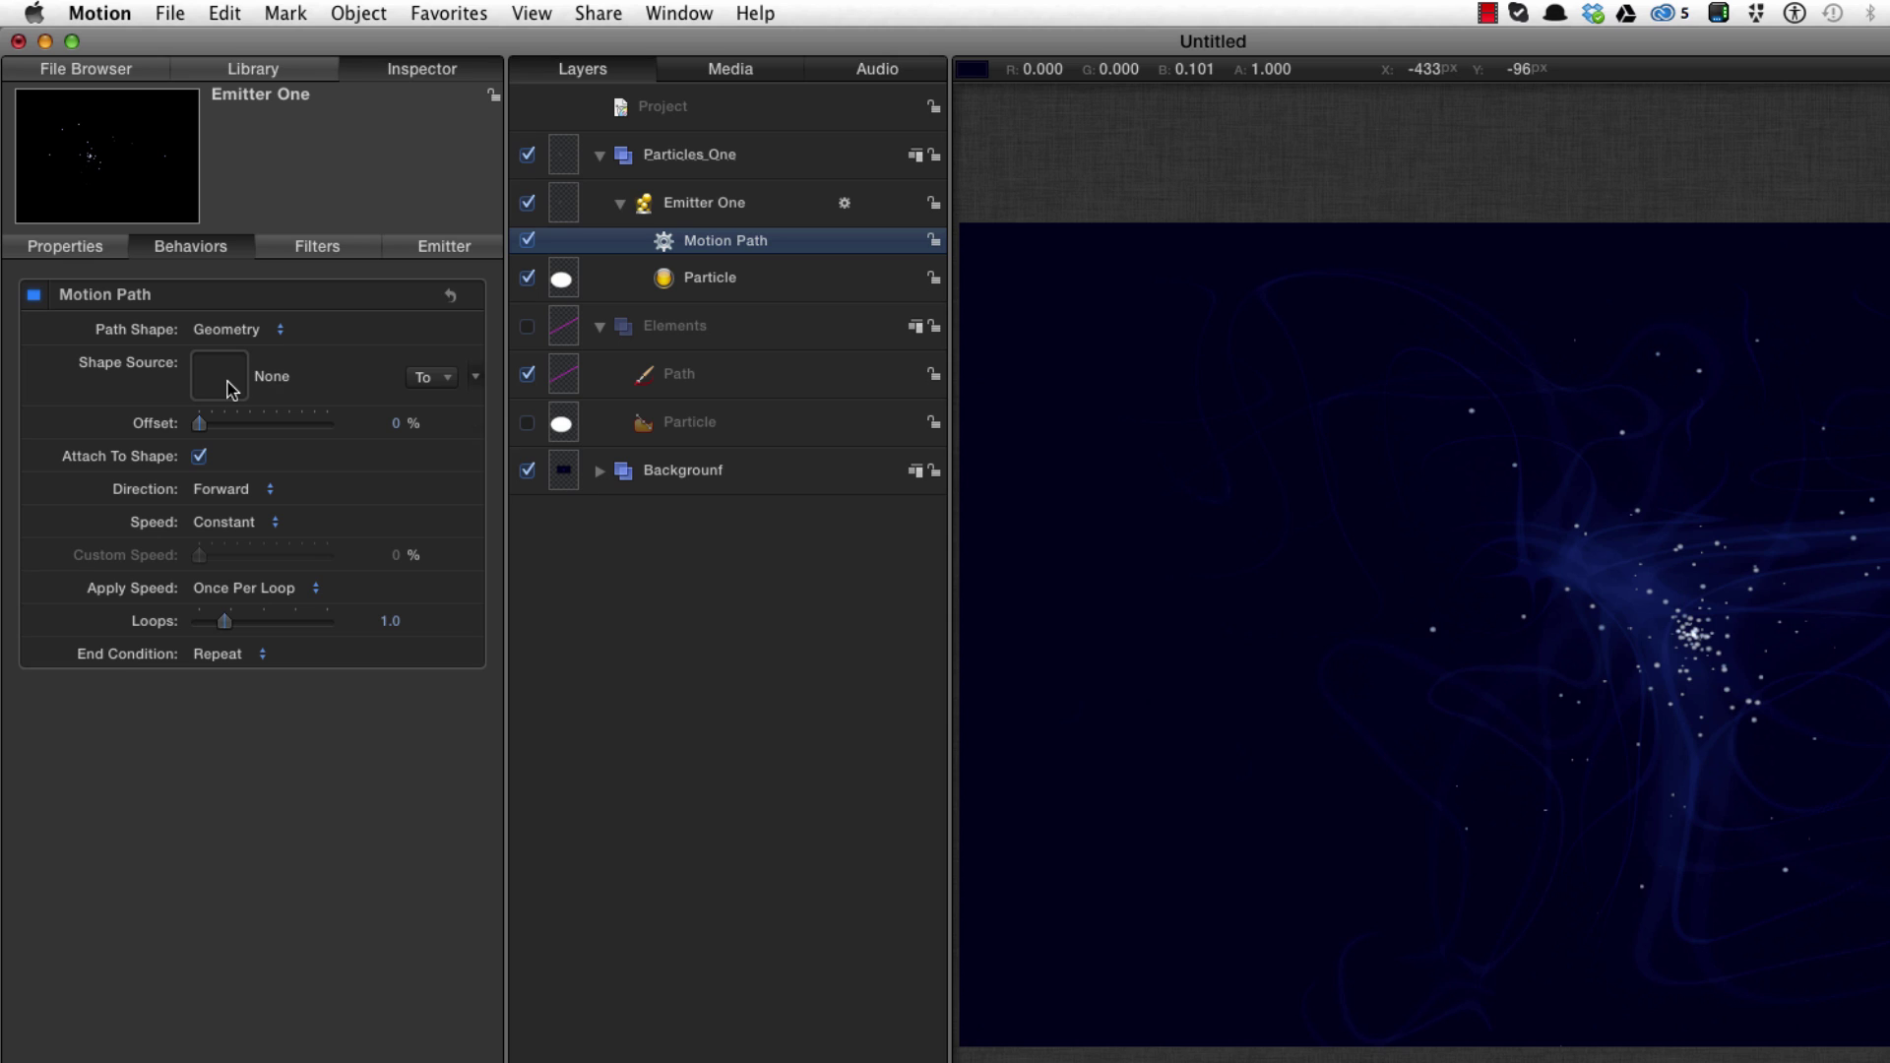
pyautogui.moveTo(670, 397); pyautogui.dragTo(218, 376)
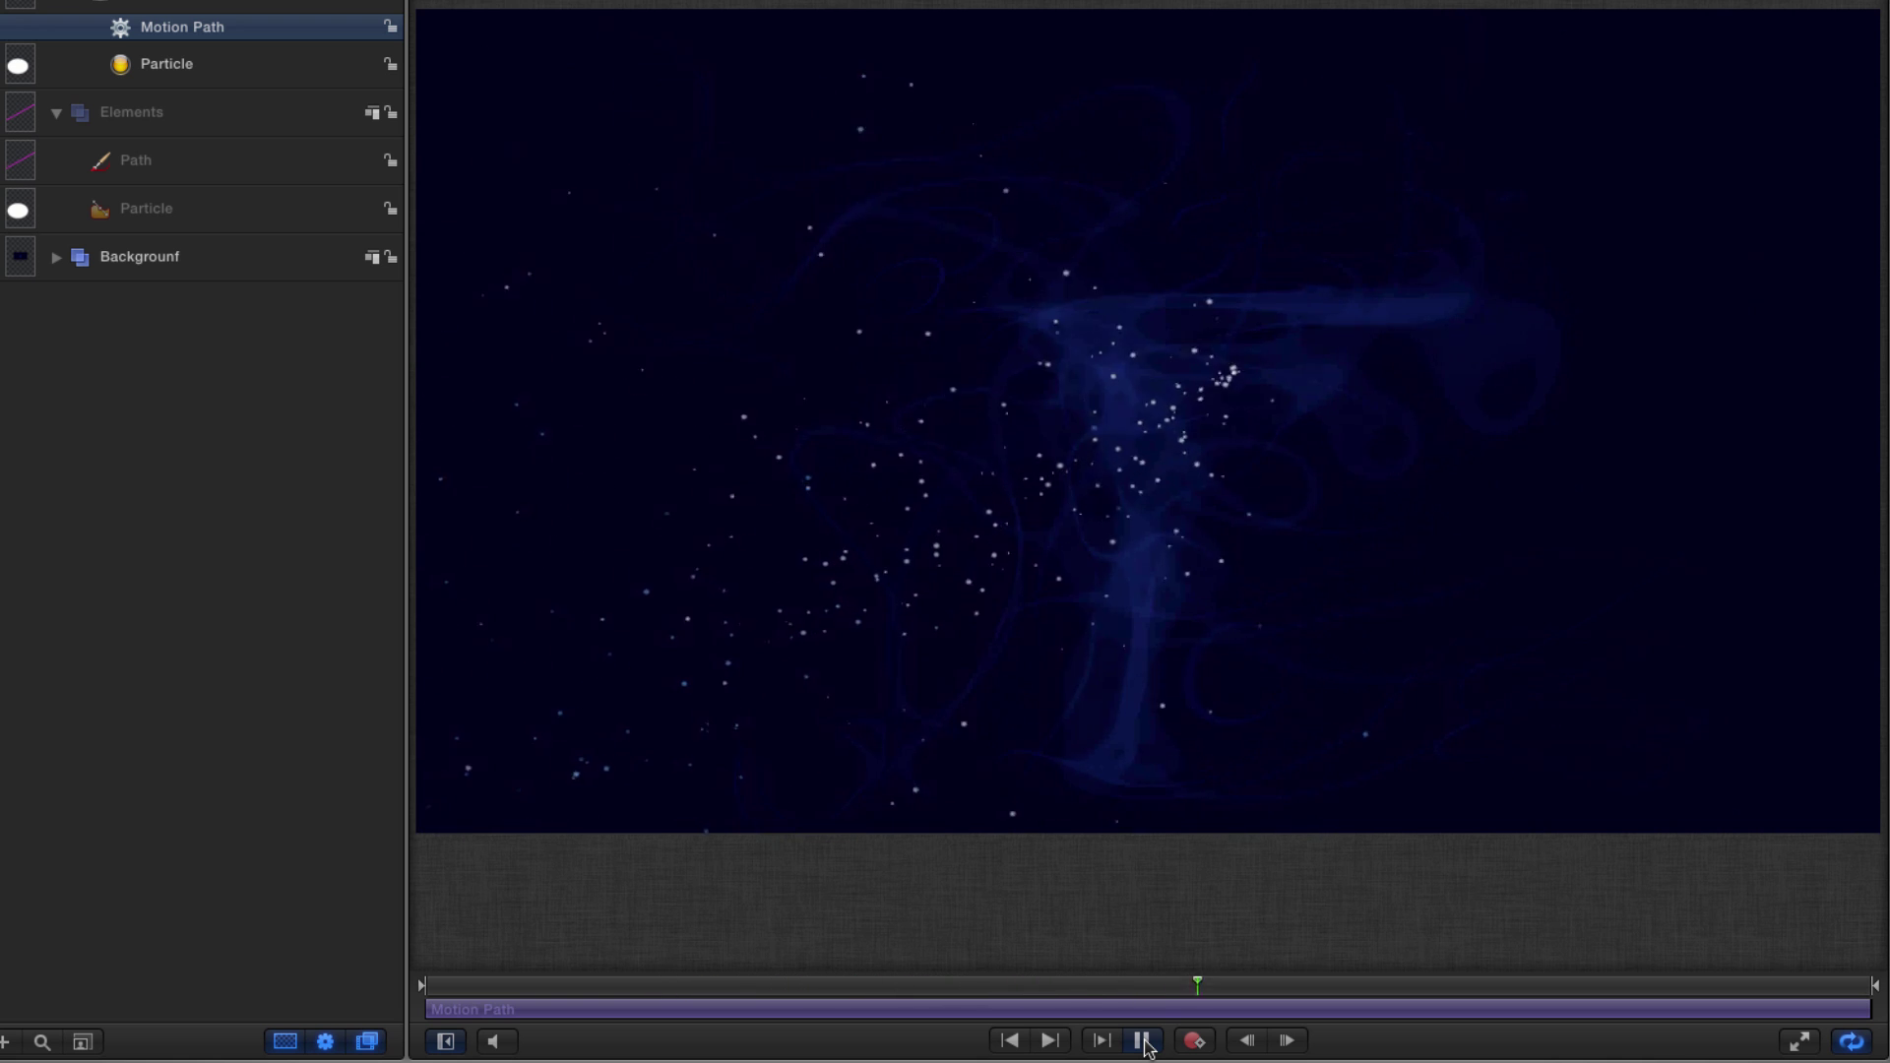
# Review the emitter travelling along the path, stop the playback and return to the start of the project.
pyautogui.click(1142, 1041)
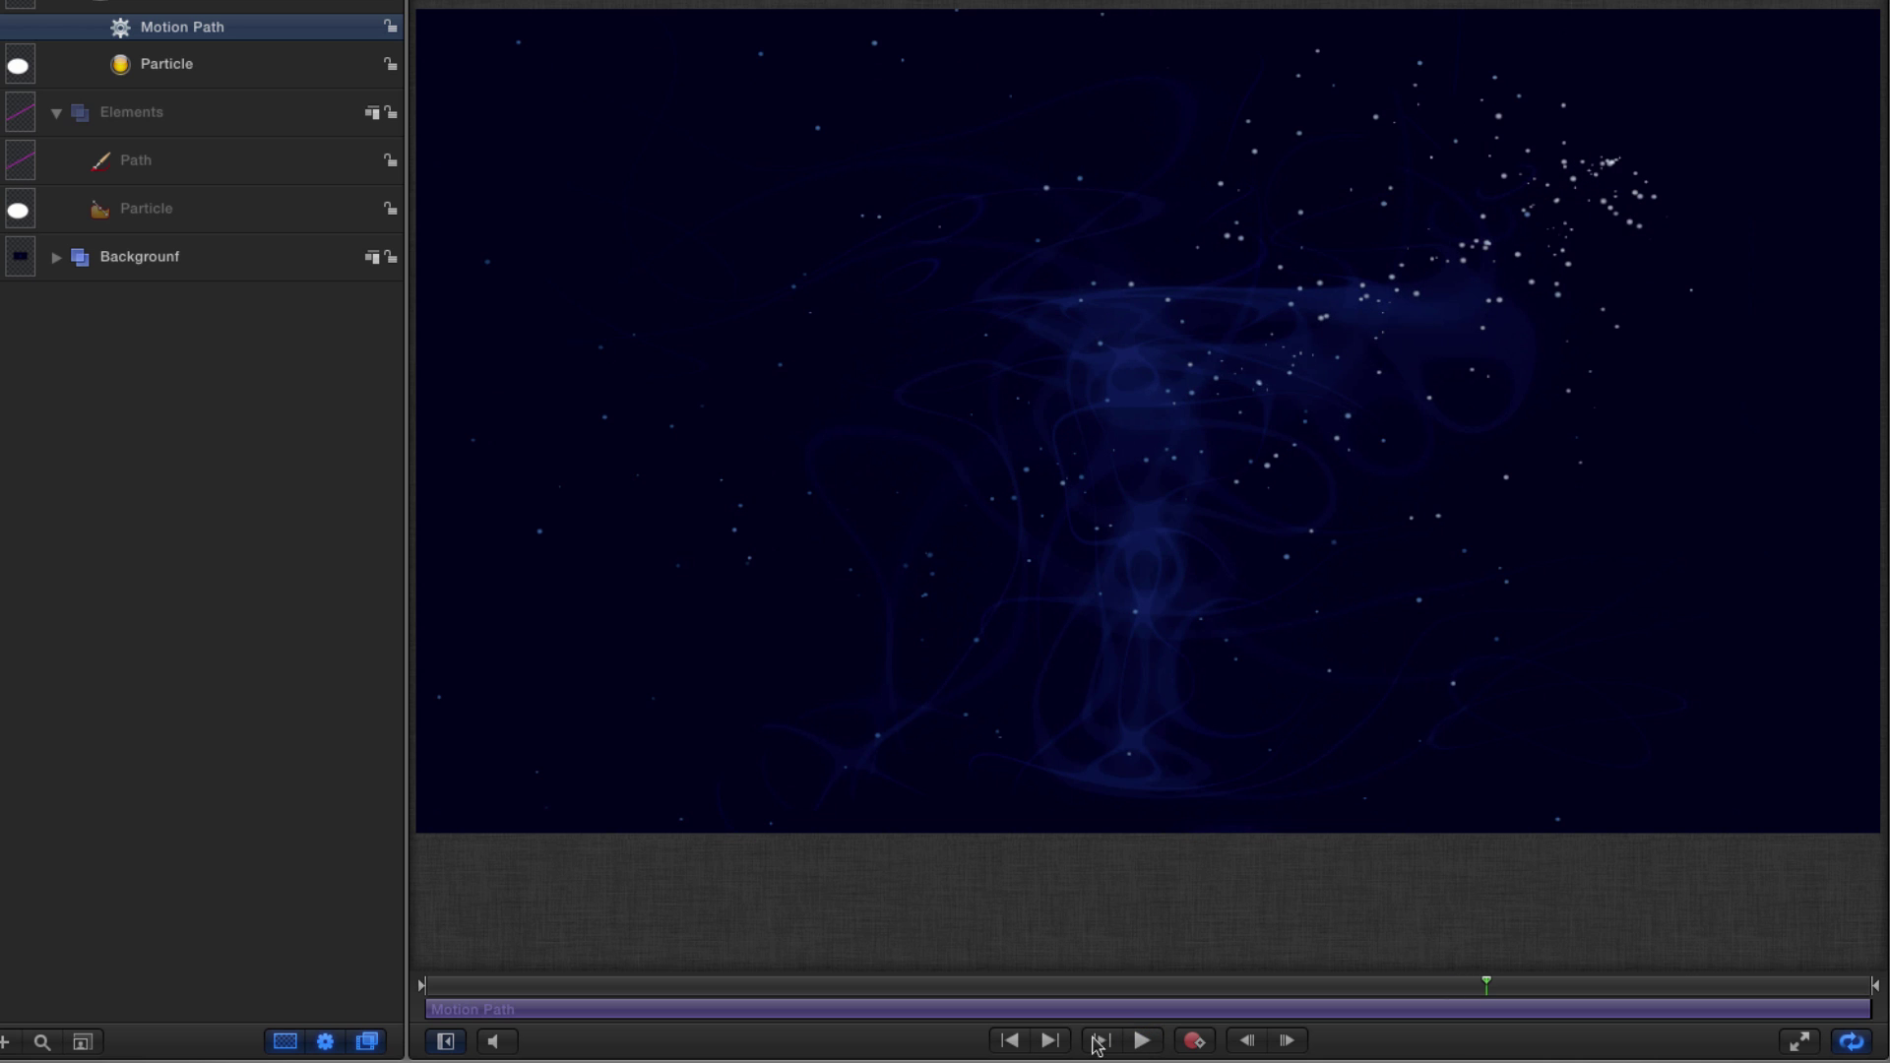
pyautogui.click(1049, 1040)
pyautogui.moveTo(459, 987); pyautogui.dragTo(376, 1013)
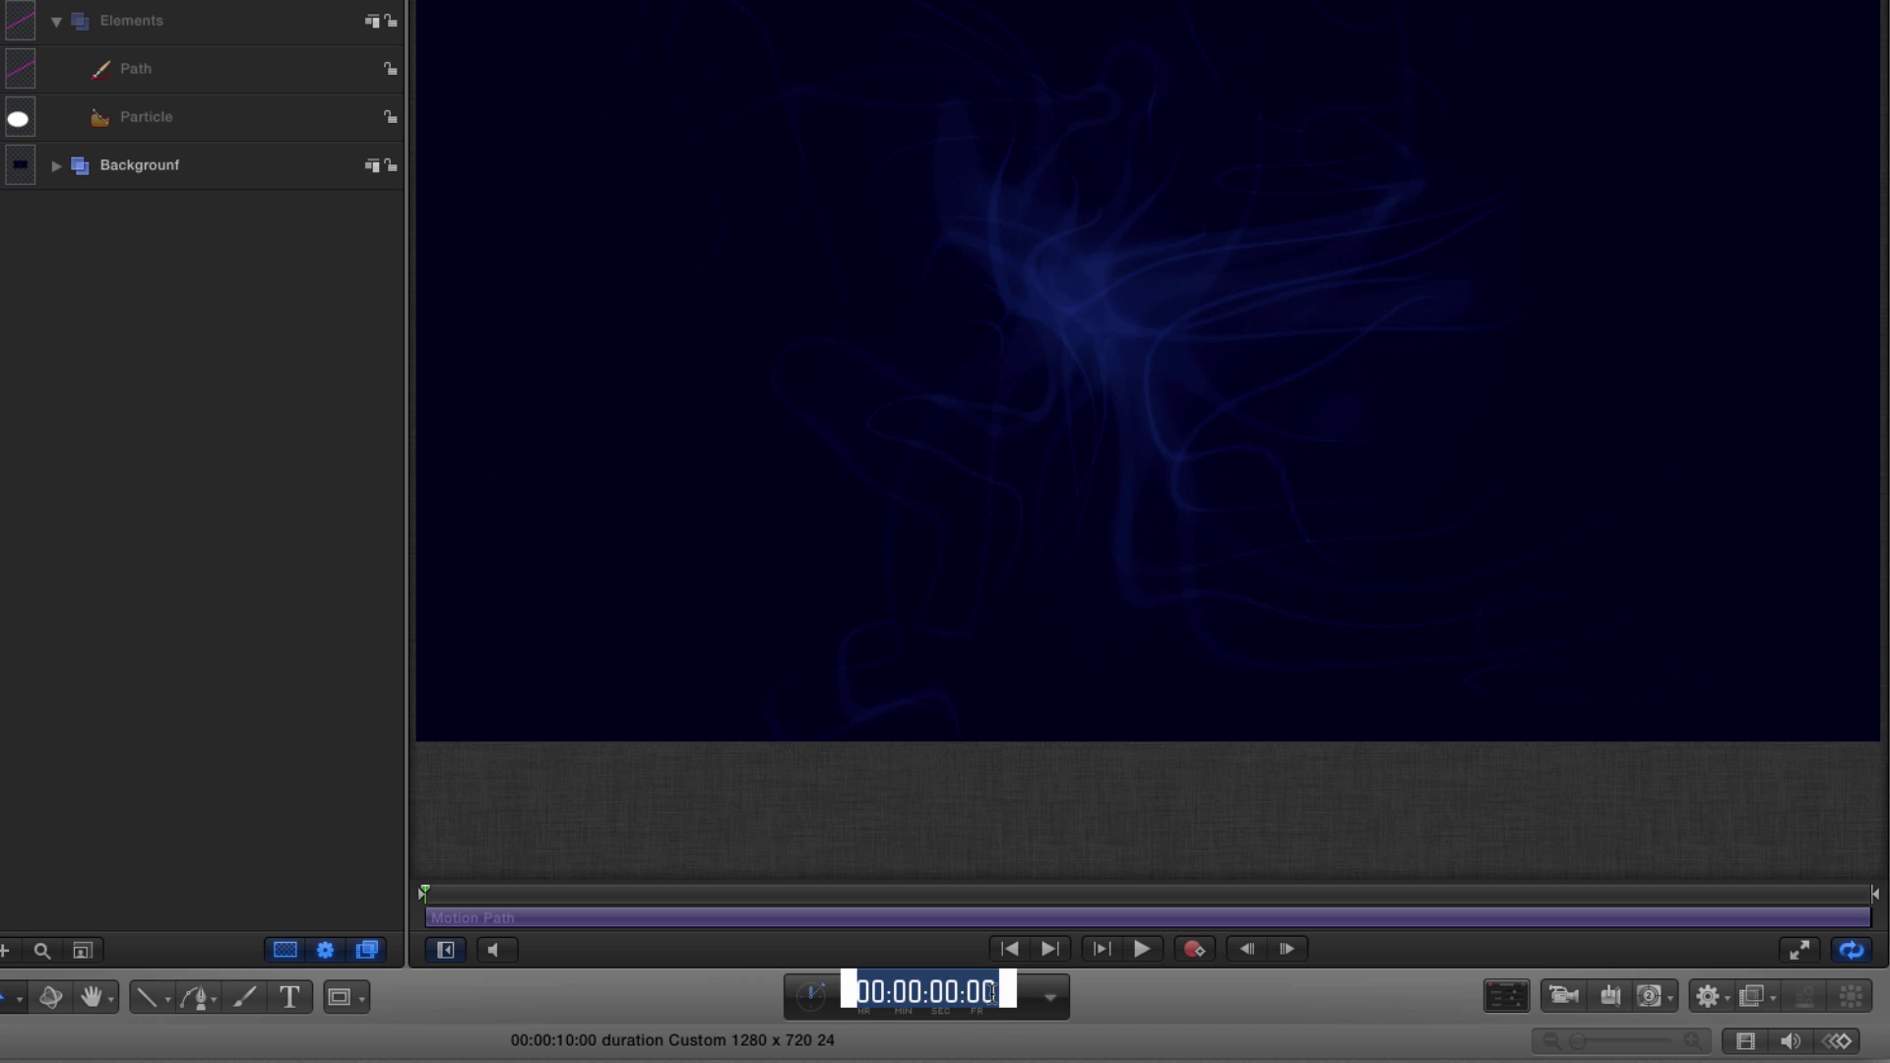
# Move the playhead to 00:00:02:00 and trim the end of the Motion Path behavior to that frame.
pyautogui.write('2:')
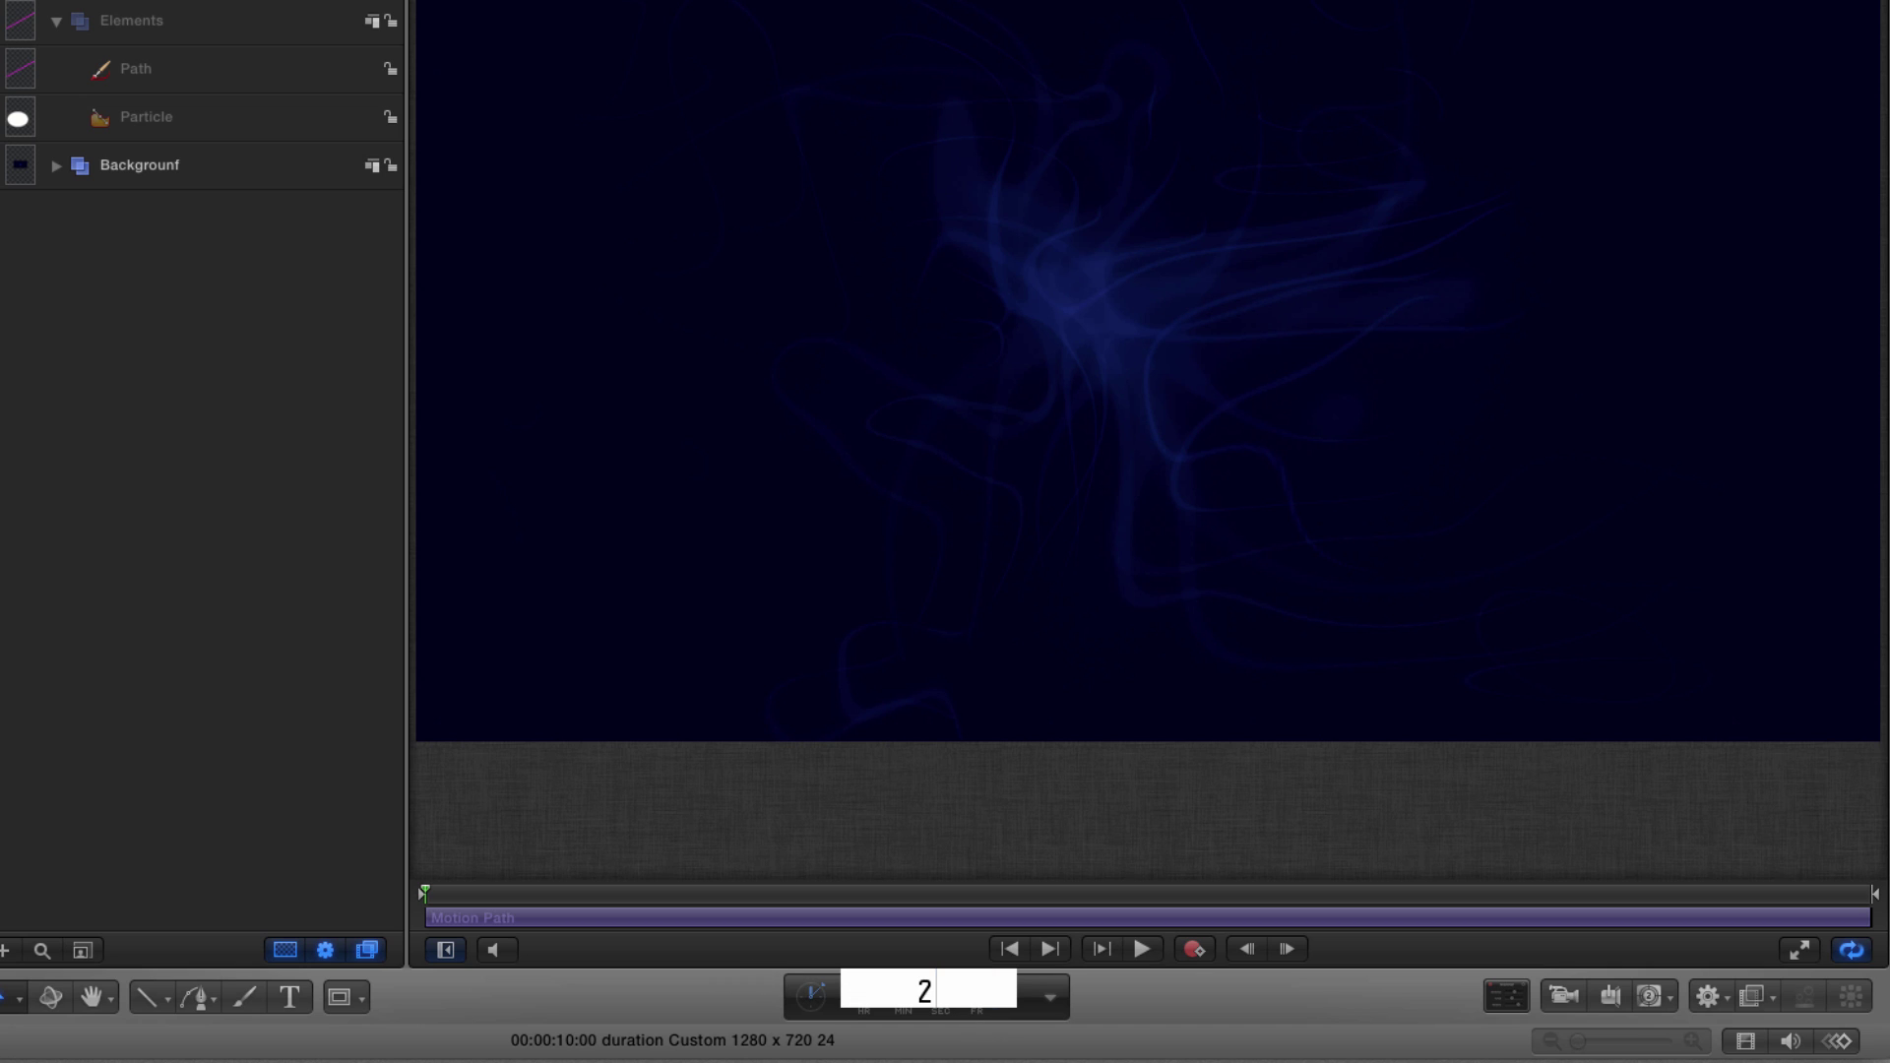
pyautogui.write('00')
pyautogui.press('Return')
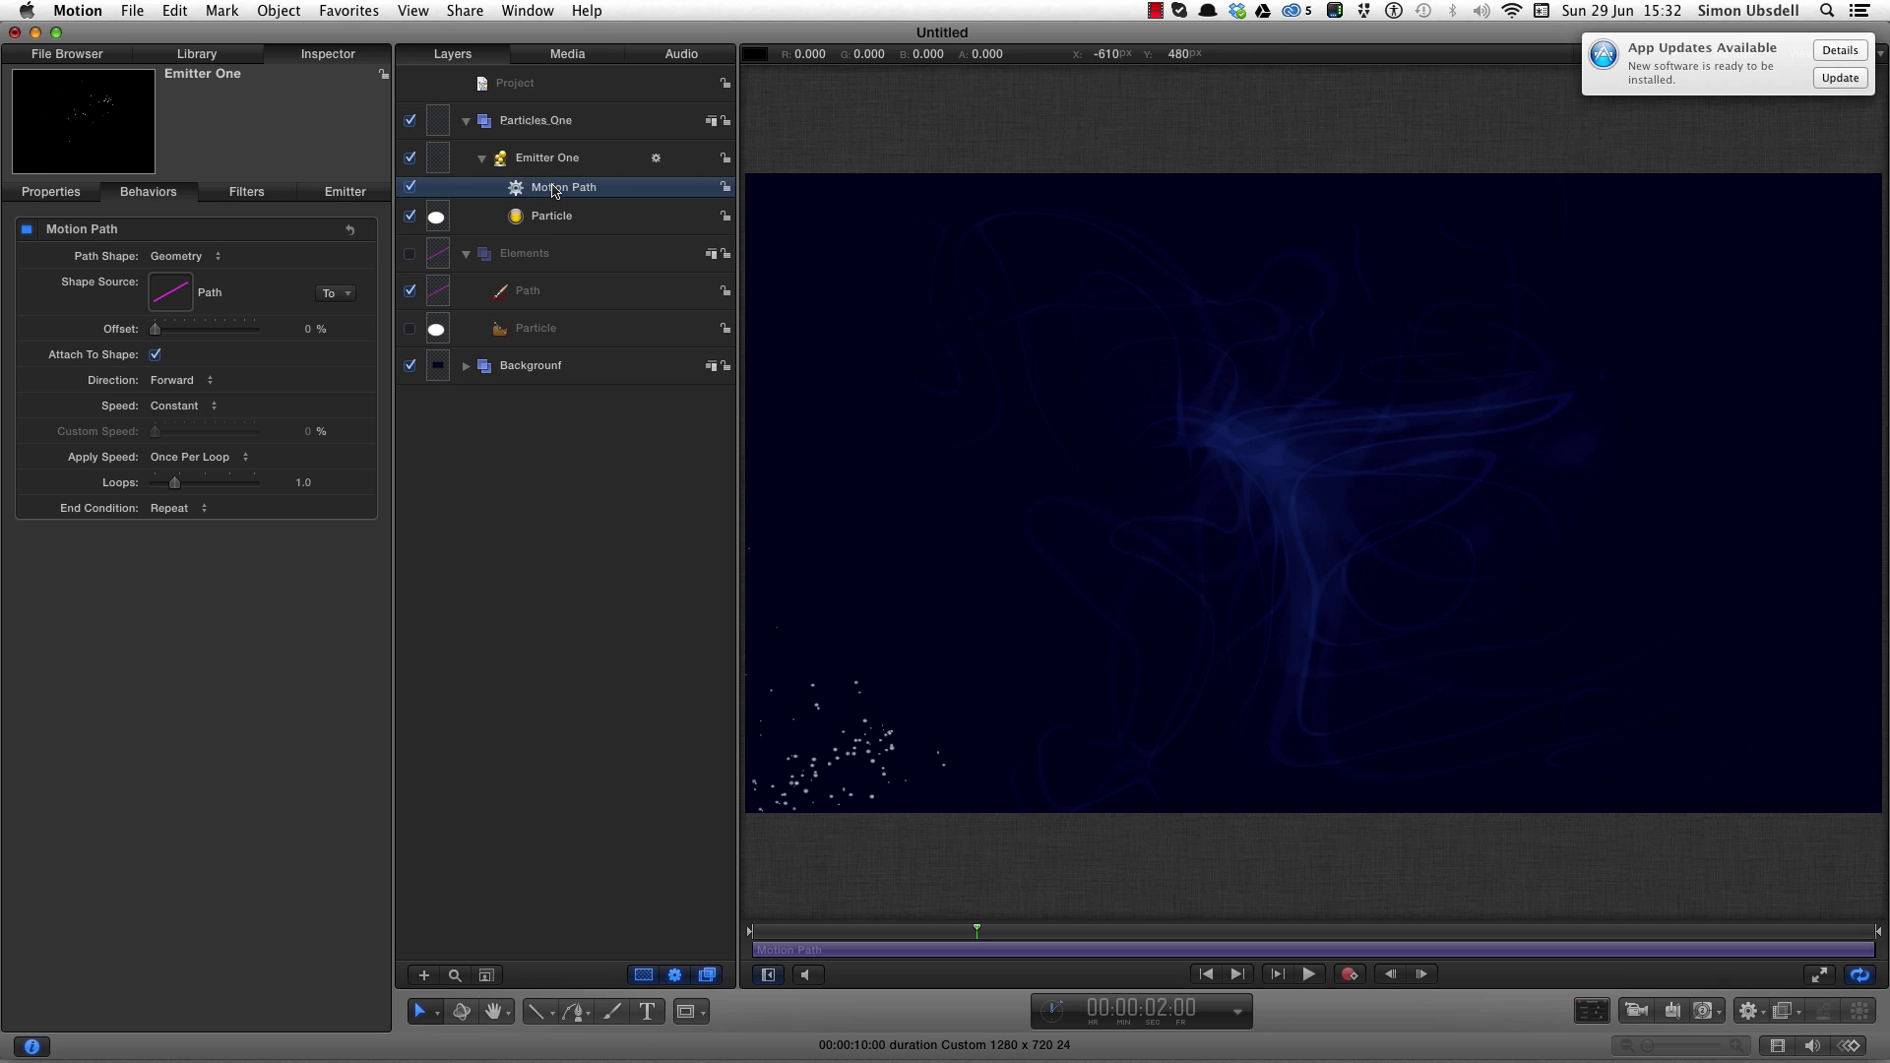
pyautogui.press('o')
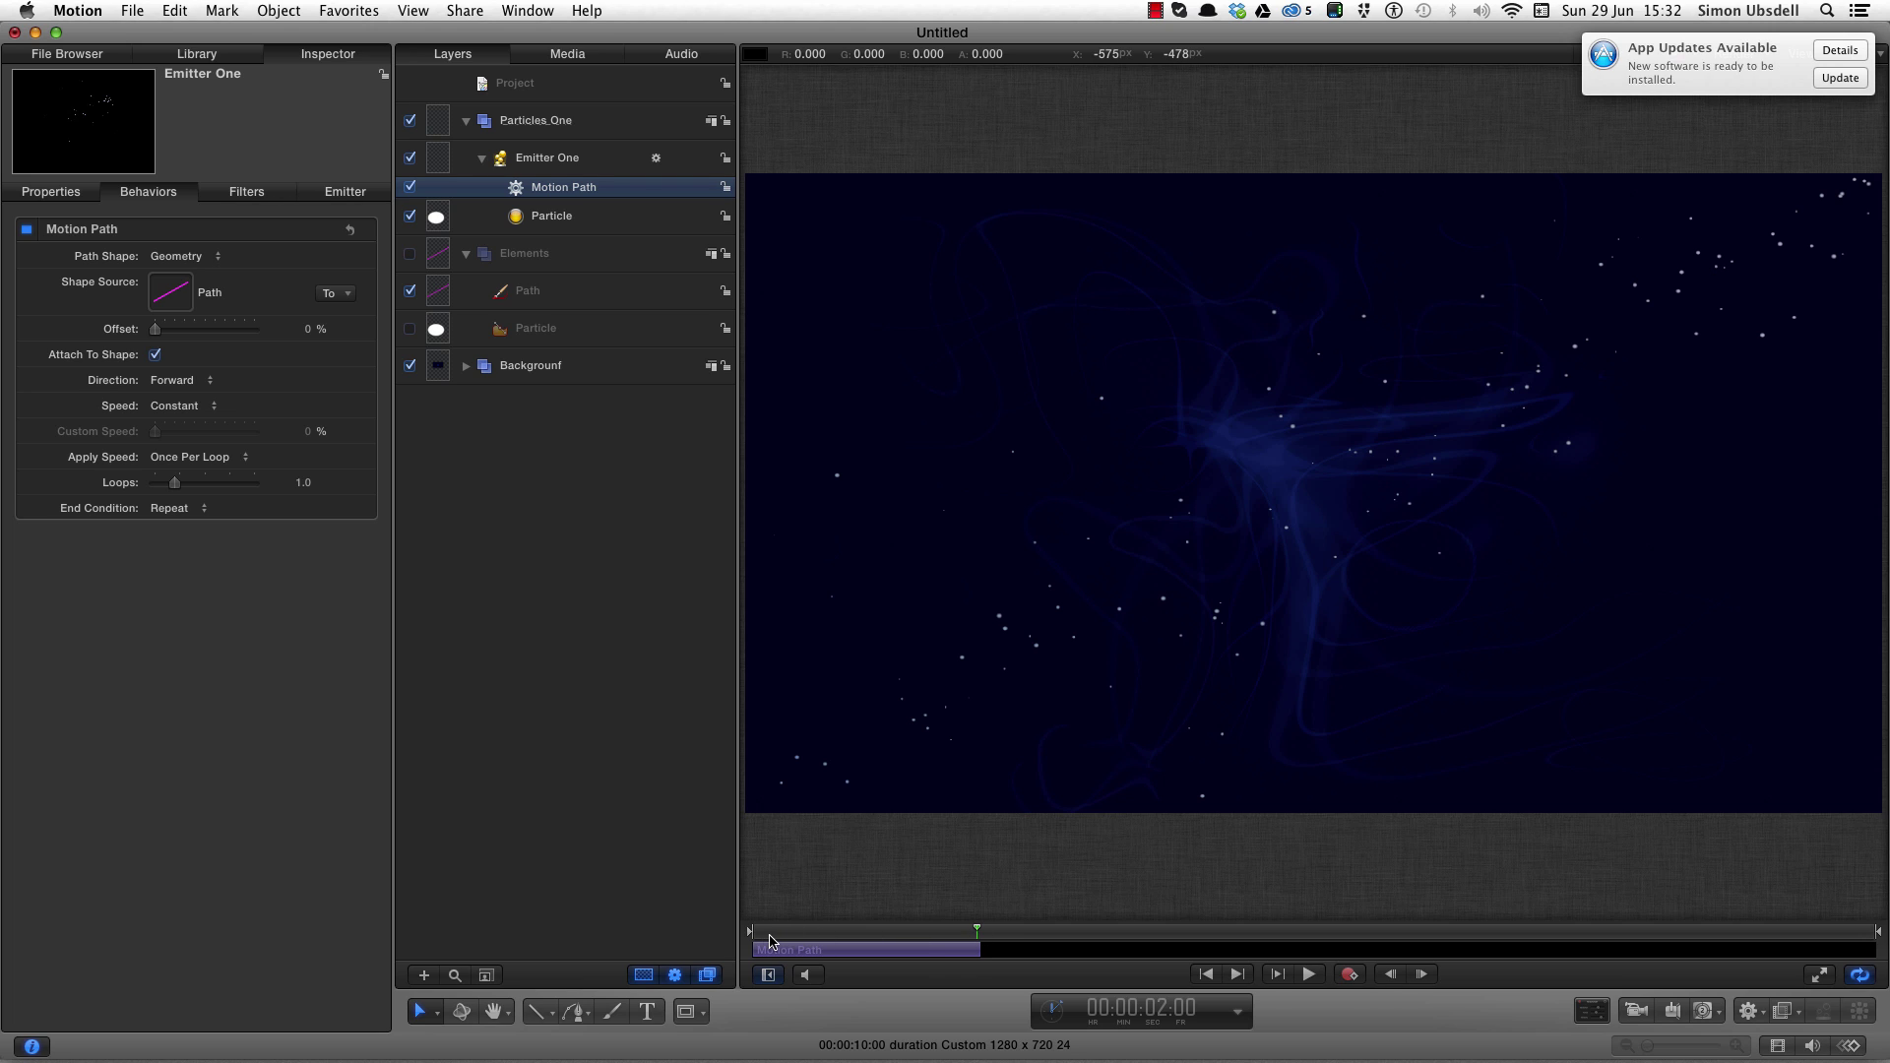
# Play the animation from the start in the enlarged canvas view to check the faster emitter movement, and restore the normal layout.
pyautogui.click(1206, 974)
pyautogui.press('F8')
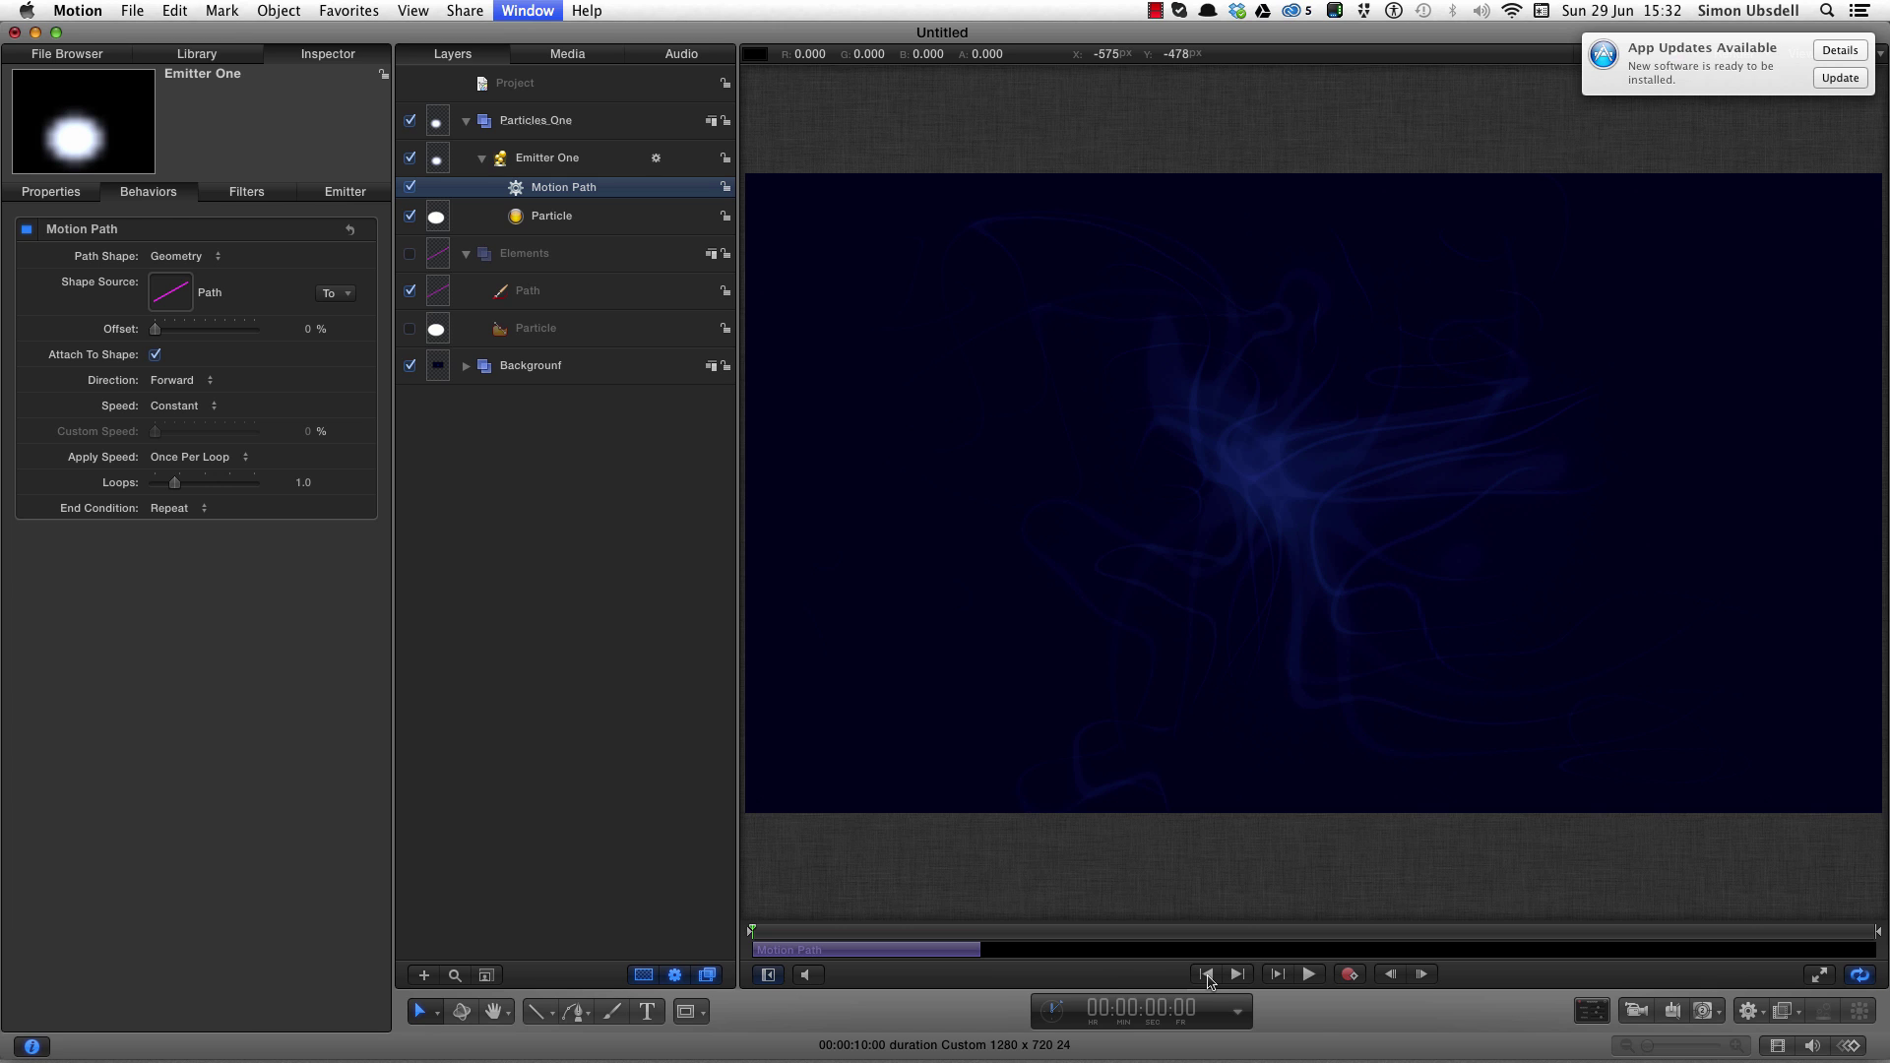
pyautogui.press('space')
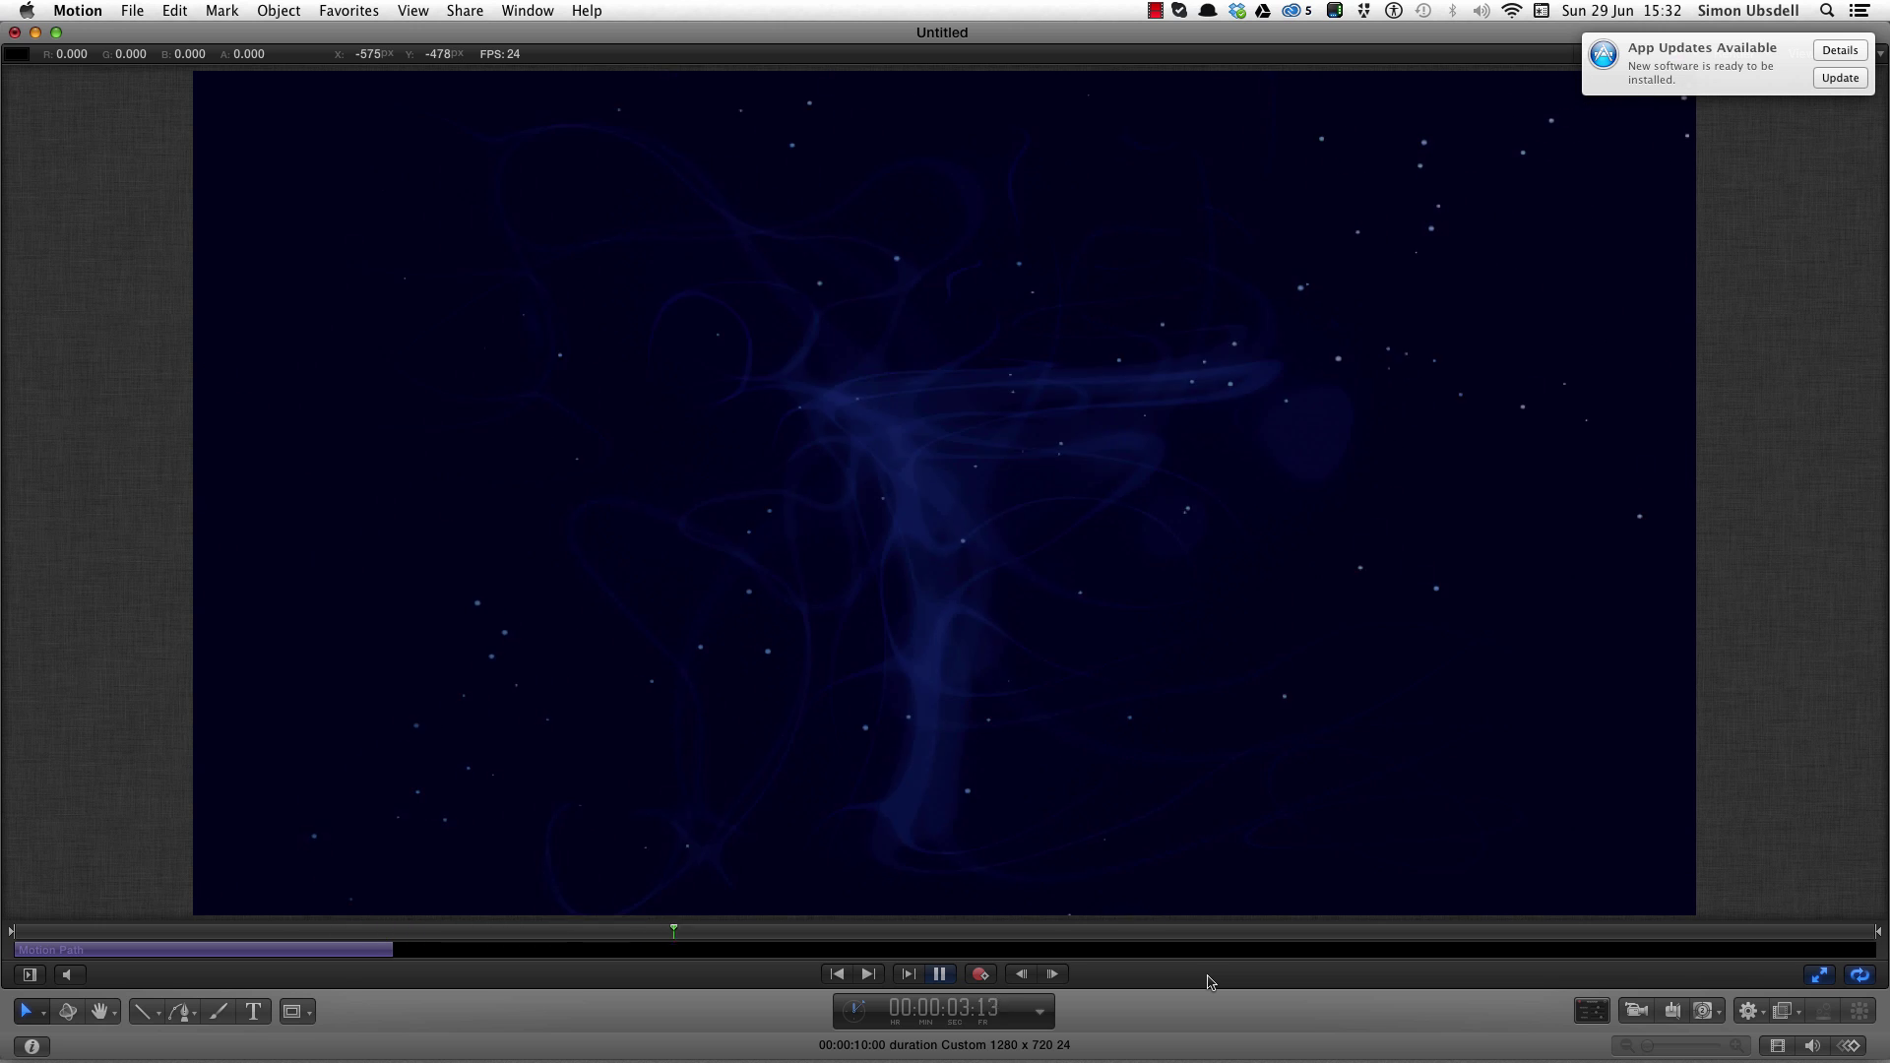
pyautogui.press('space')
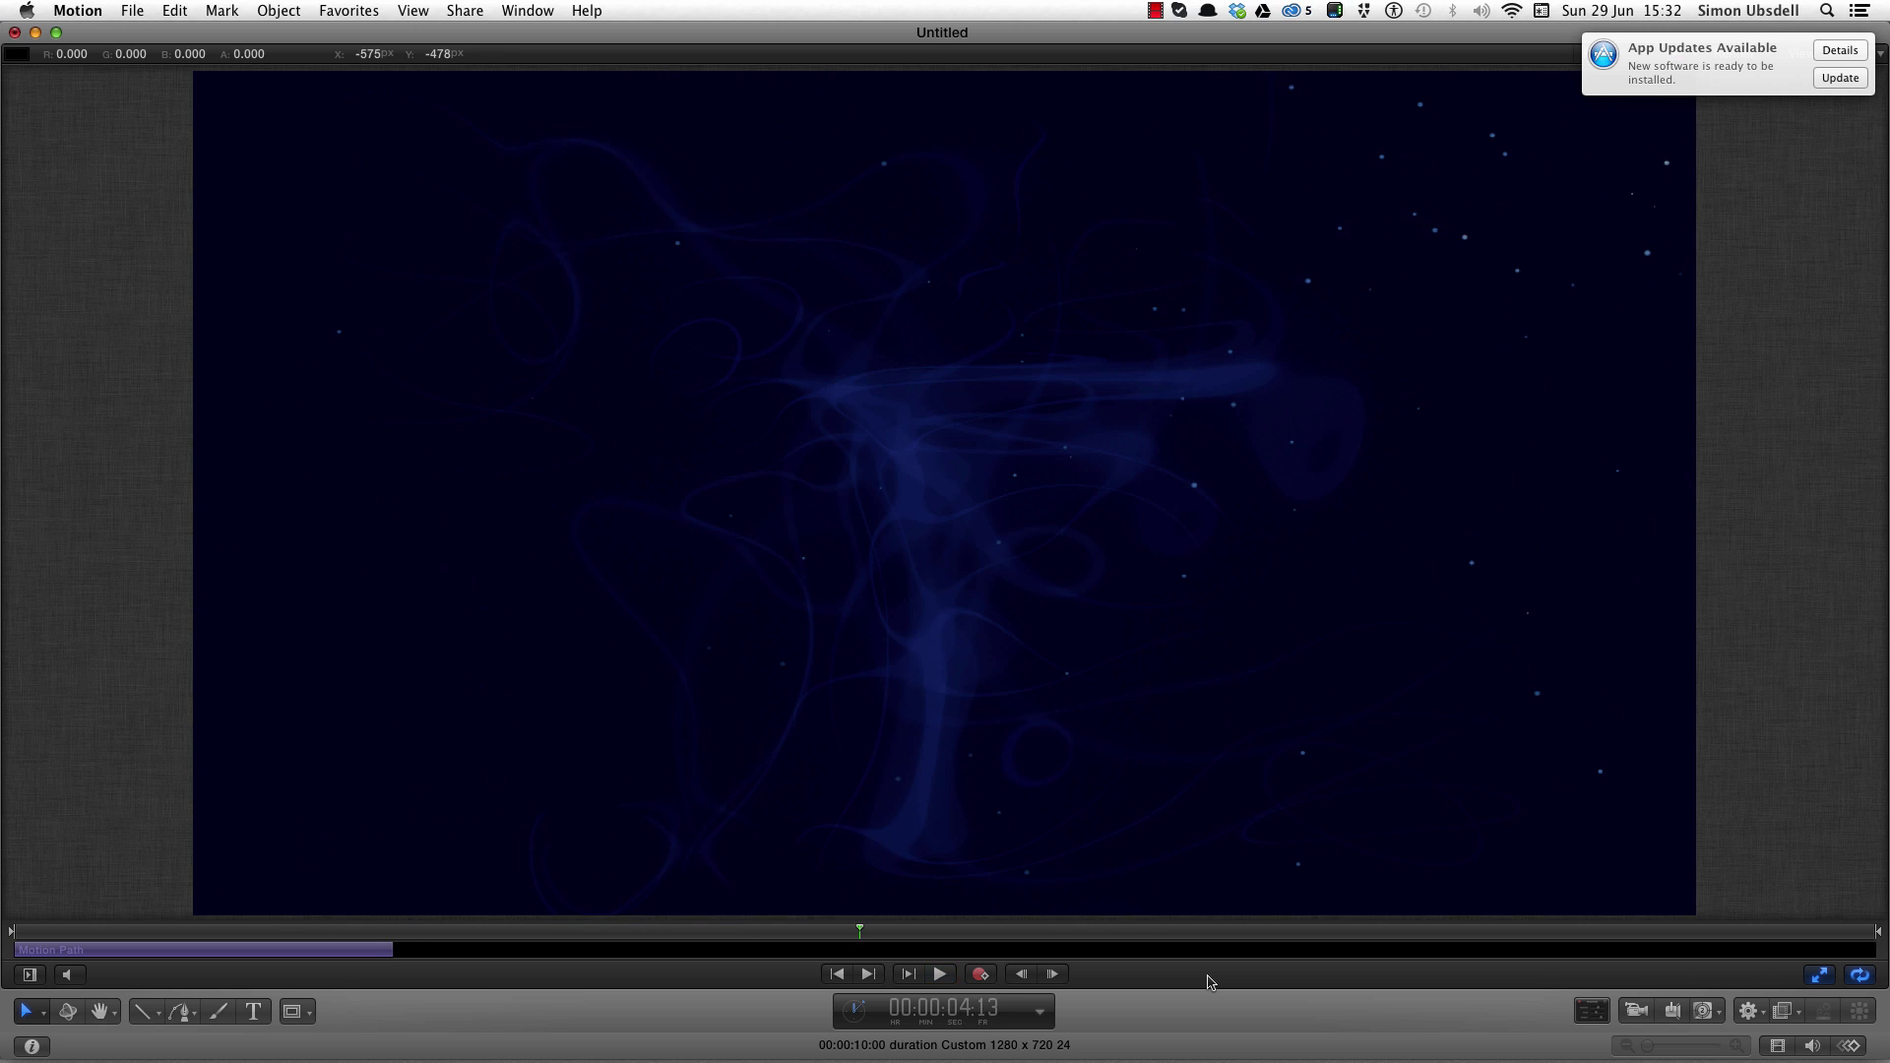
pyautogui.press('F8')
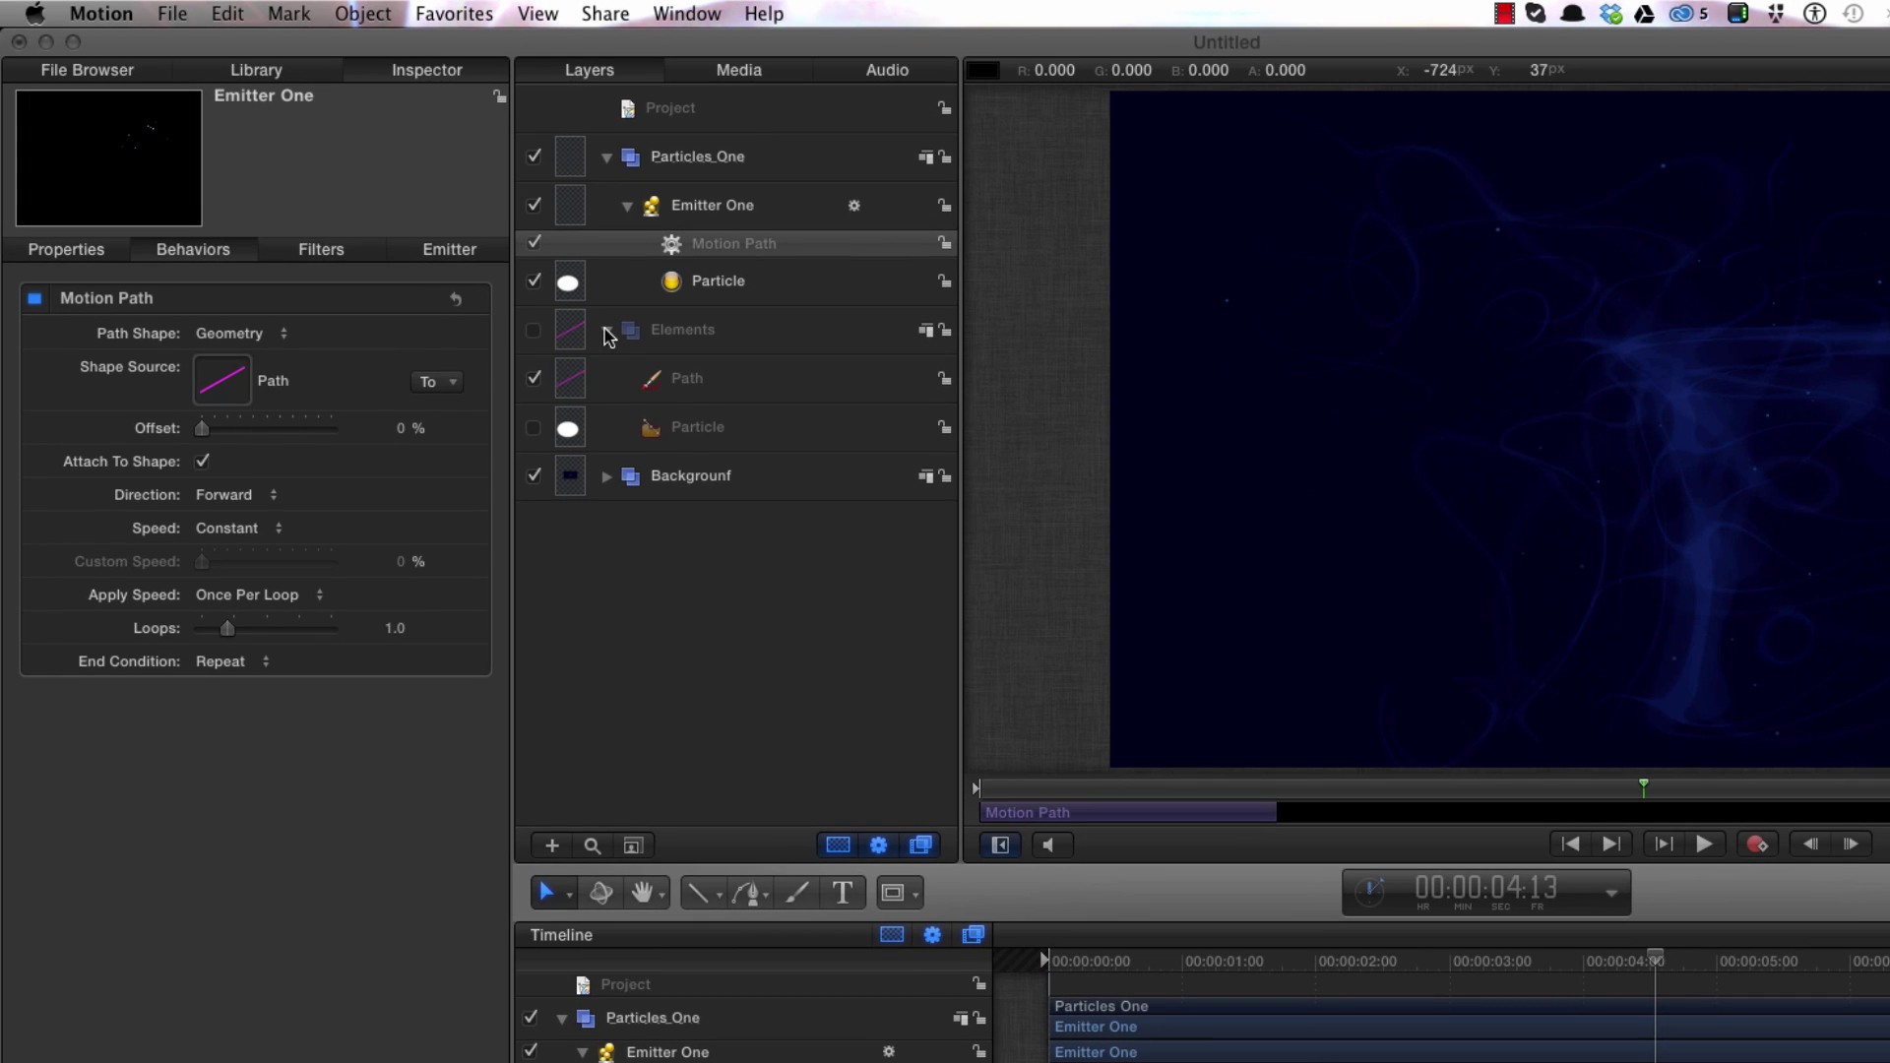
# Collapse the Elements group and move the playhead to about 00:00:01:11 in the timeline.
pyautogui.click(607, 335)
pyautogui.click(607, 335)
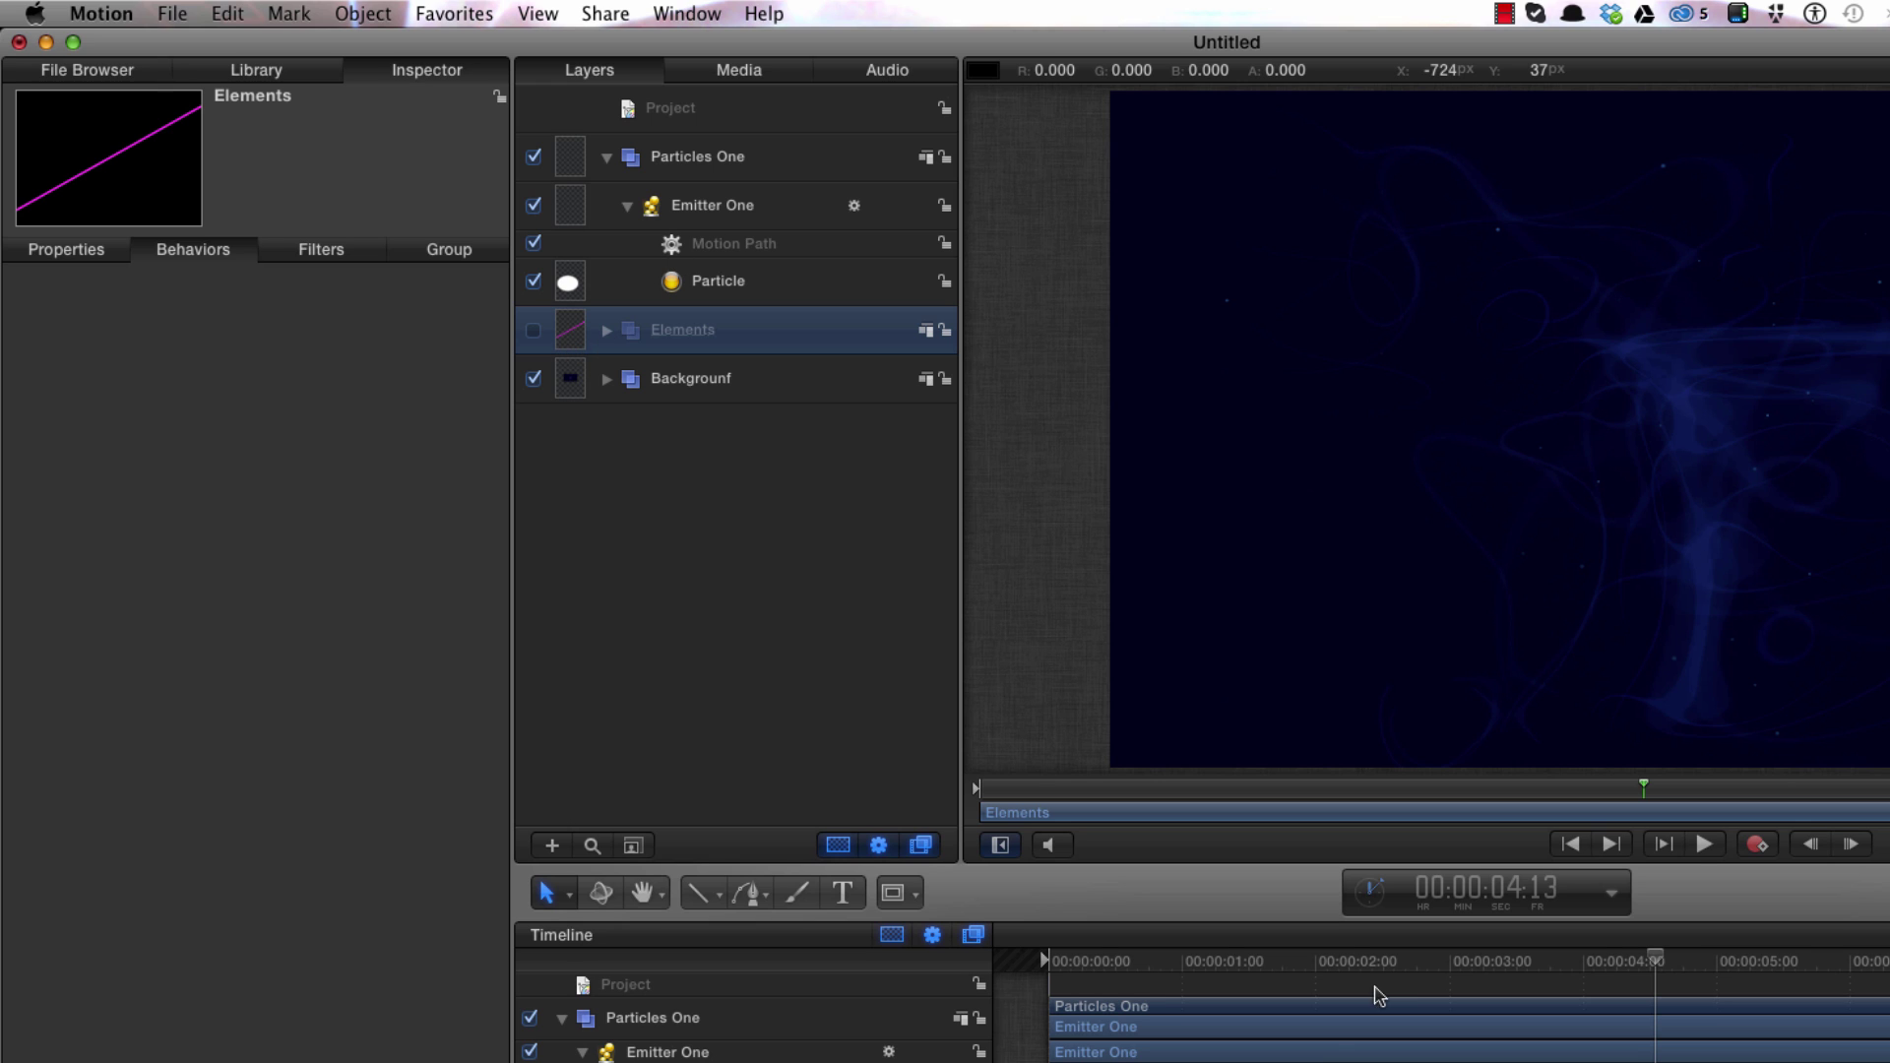
pyautogui.moveTo(1342, 962); pyautogui.dragTo(1242, 965)
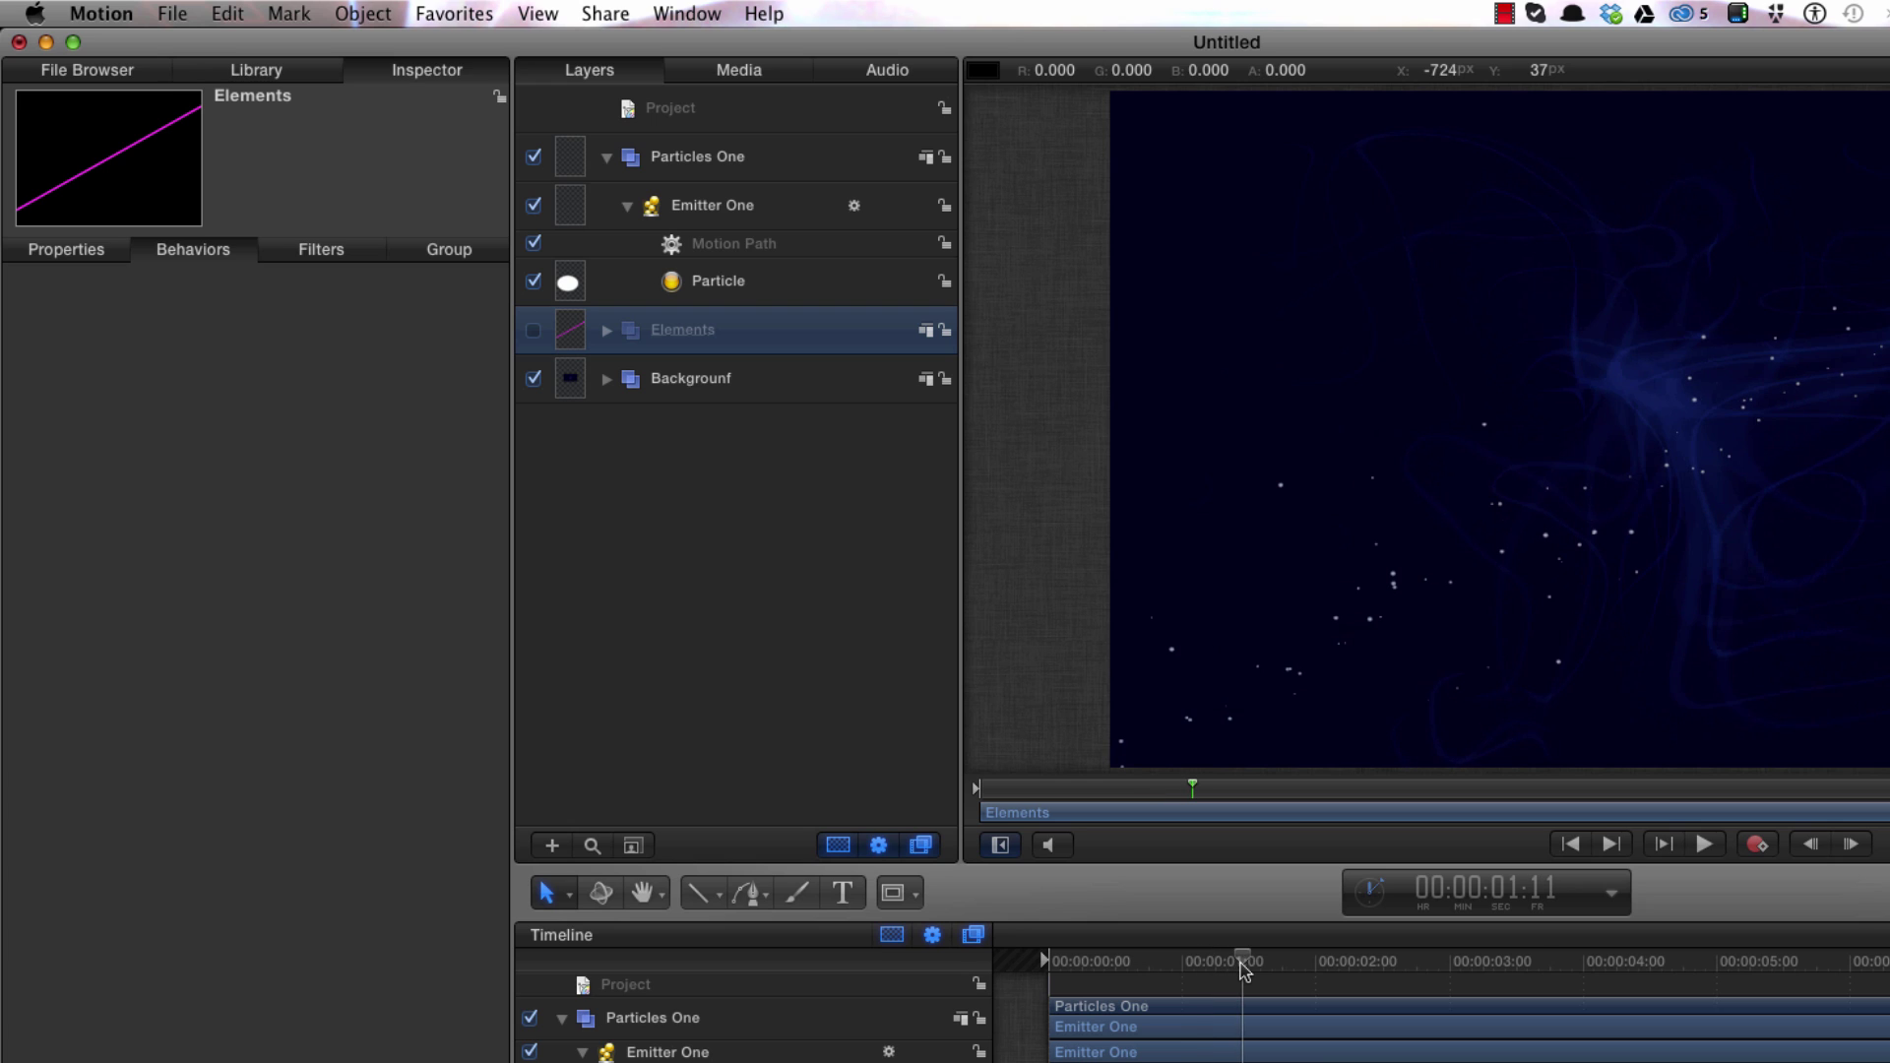
# Add a Wriggle parameter behavior to the Position of Emitter One.
pyautogui.click(573, 207)
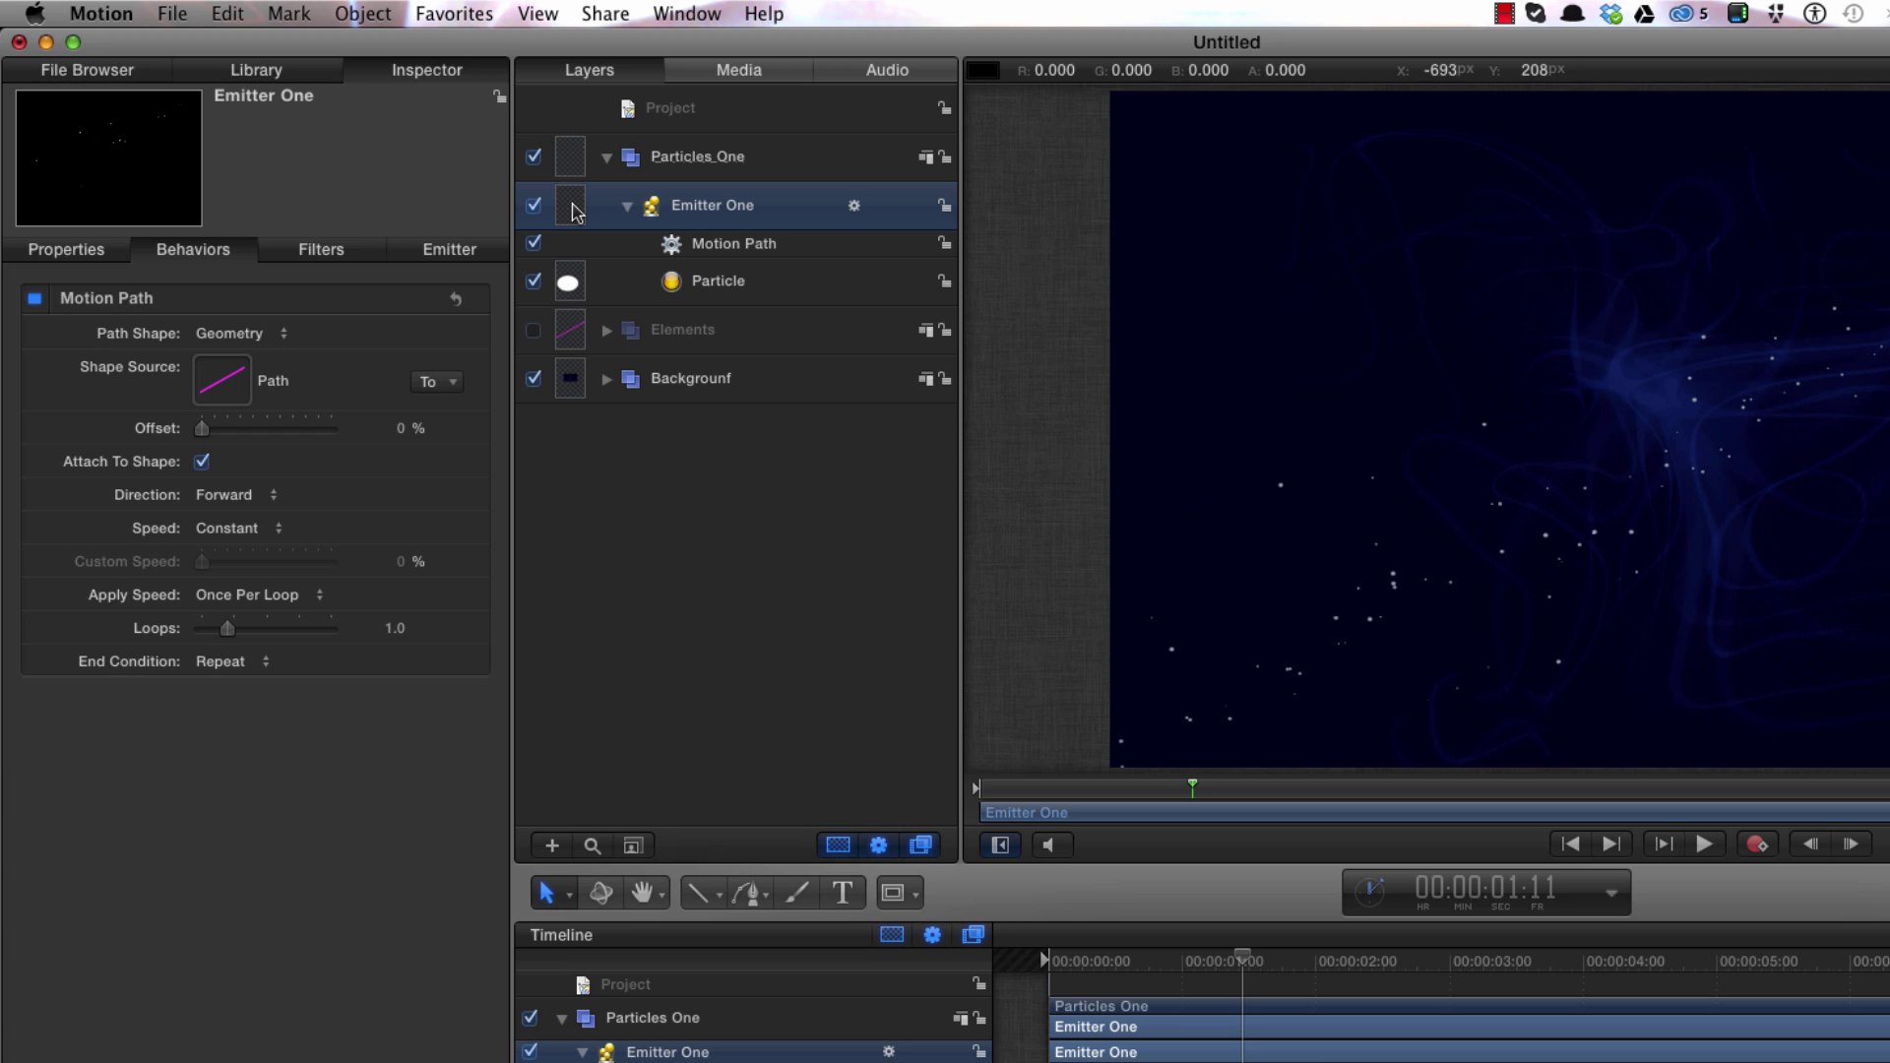
pyautogui.press('F1')
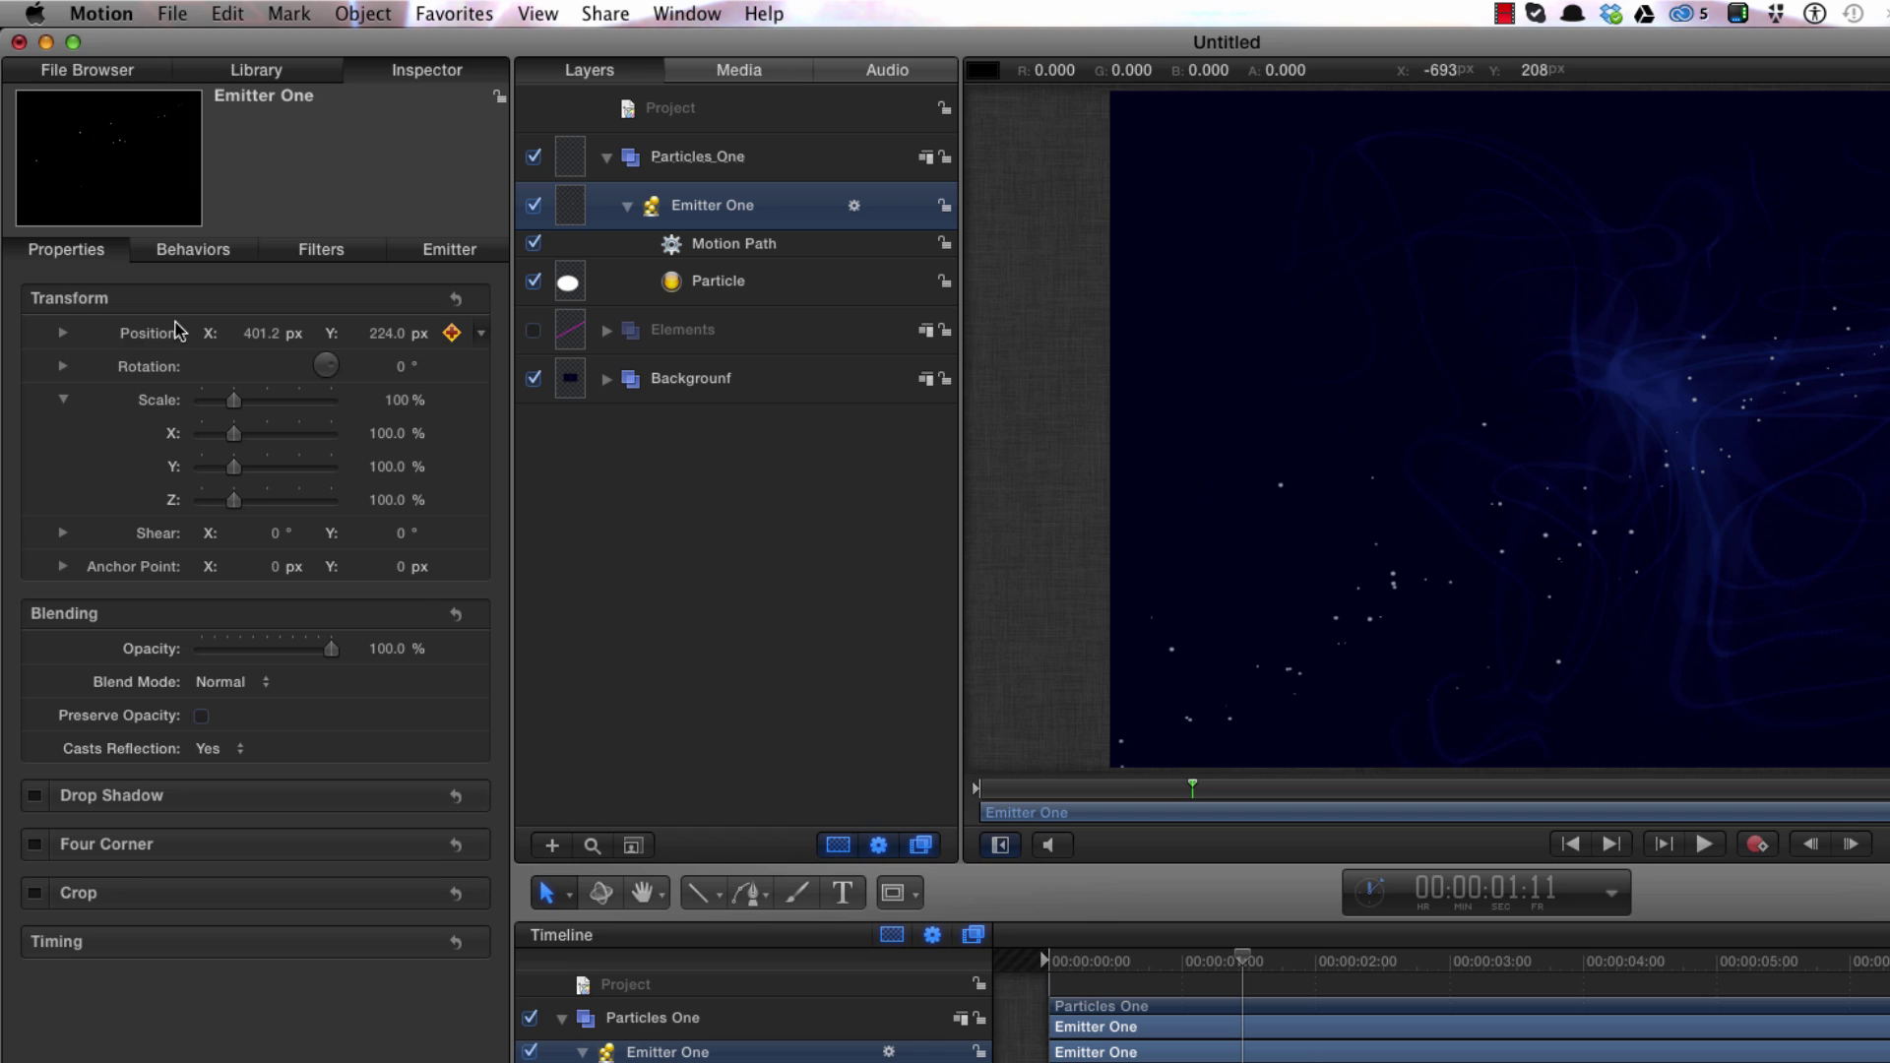
pyautogui.rightClick(129, 335)
pyautogui.moveTo(239, 484)
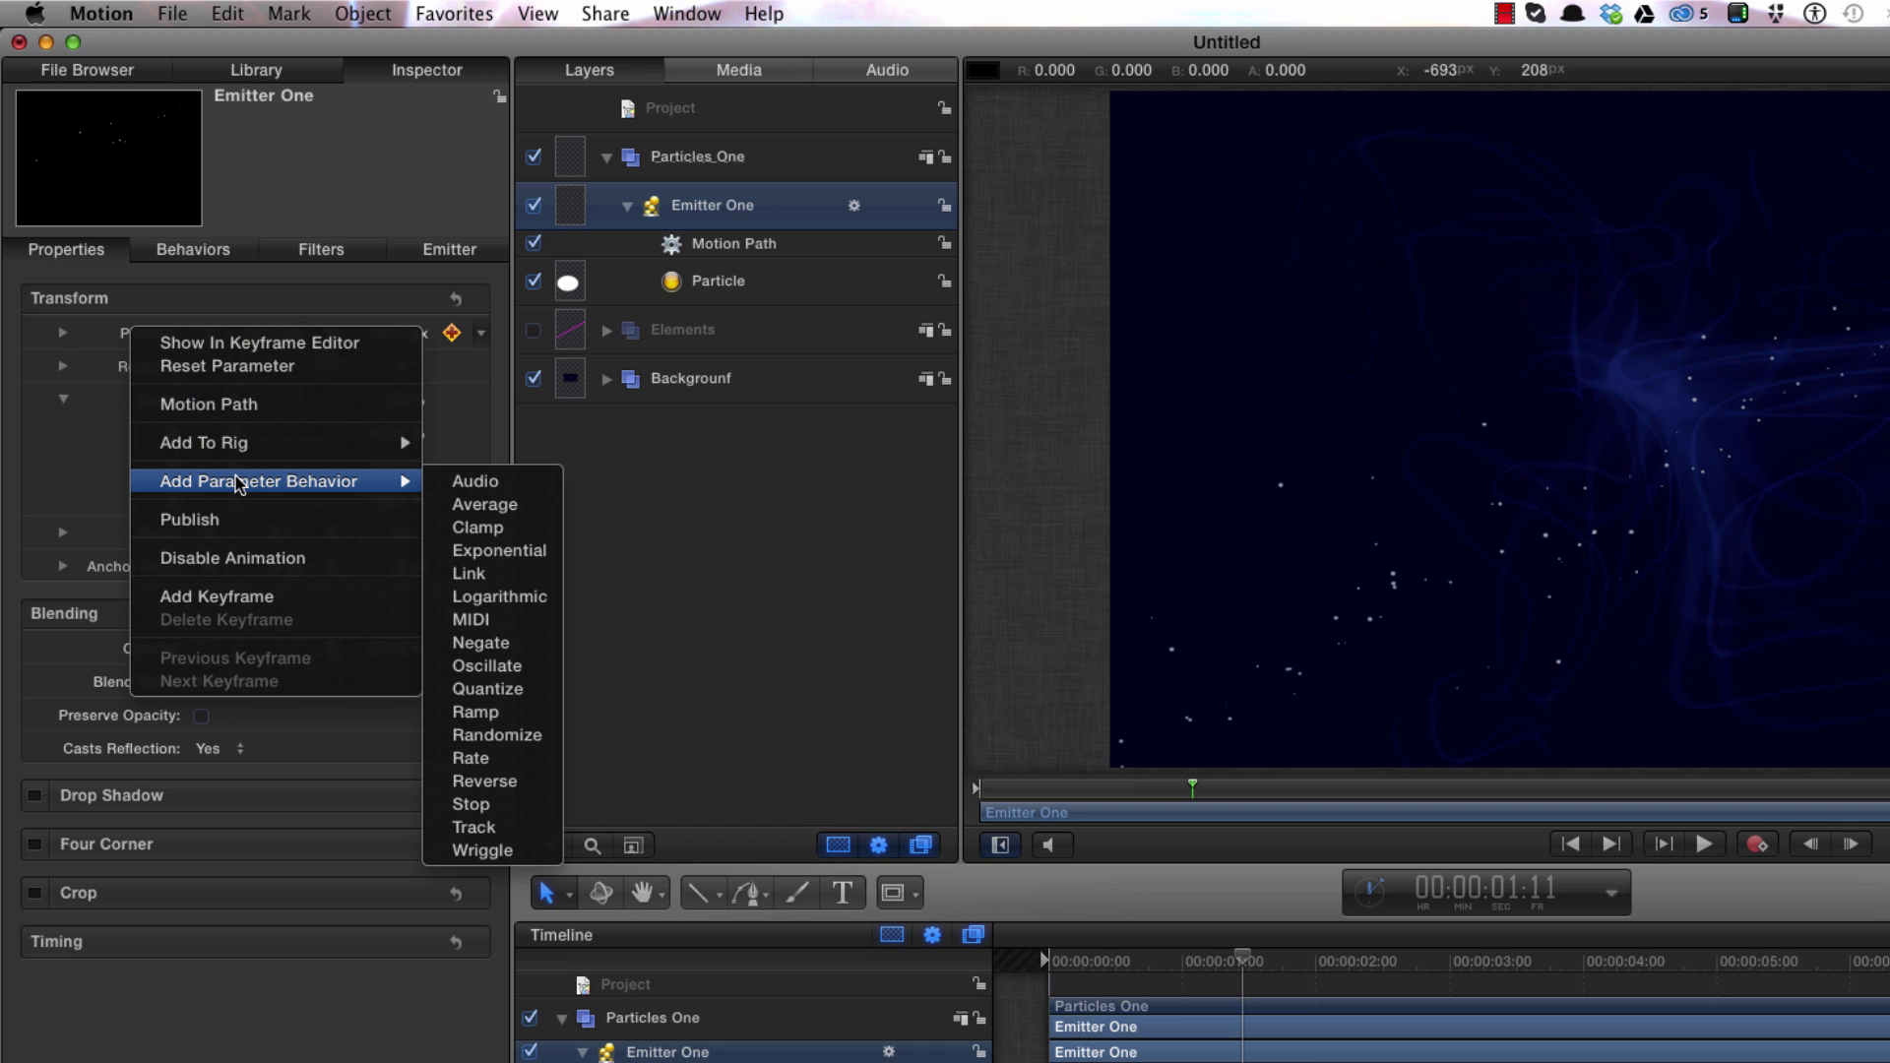
pyautogui.click(500, 854)
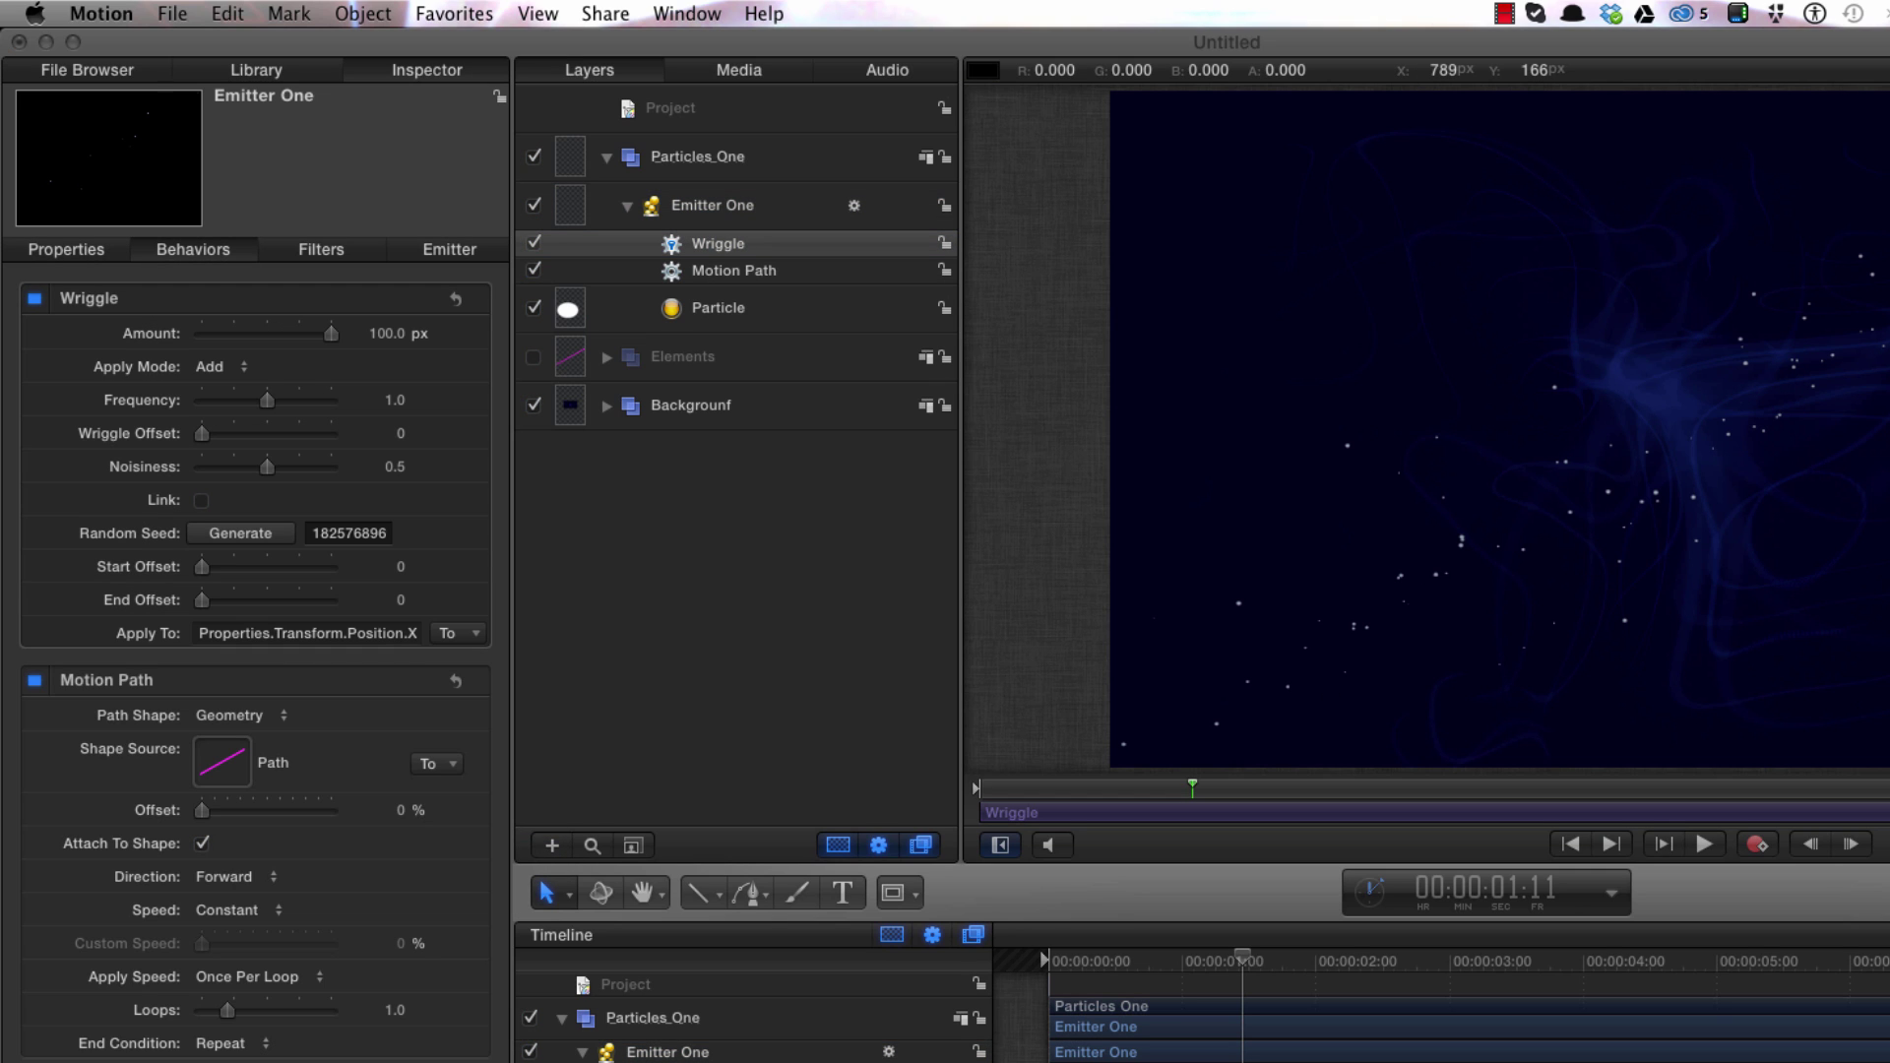
# Set the Wriggle behavior's amount to 25 px and its apply mode to Add and Subtract.
pyautogui.click(398, 336)
pyautogui.click(397, 336)
pyautogui.write('25')
pyautogui.press('Return')
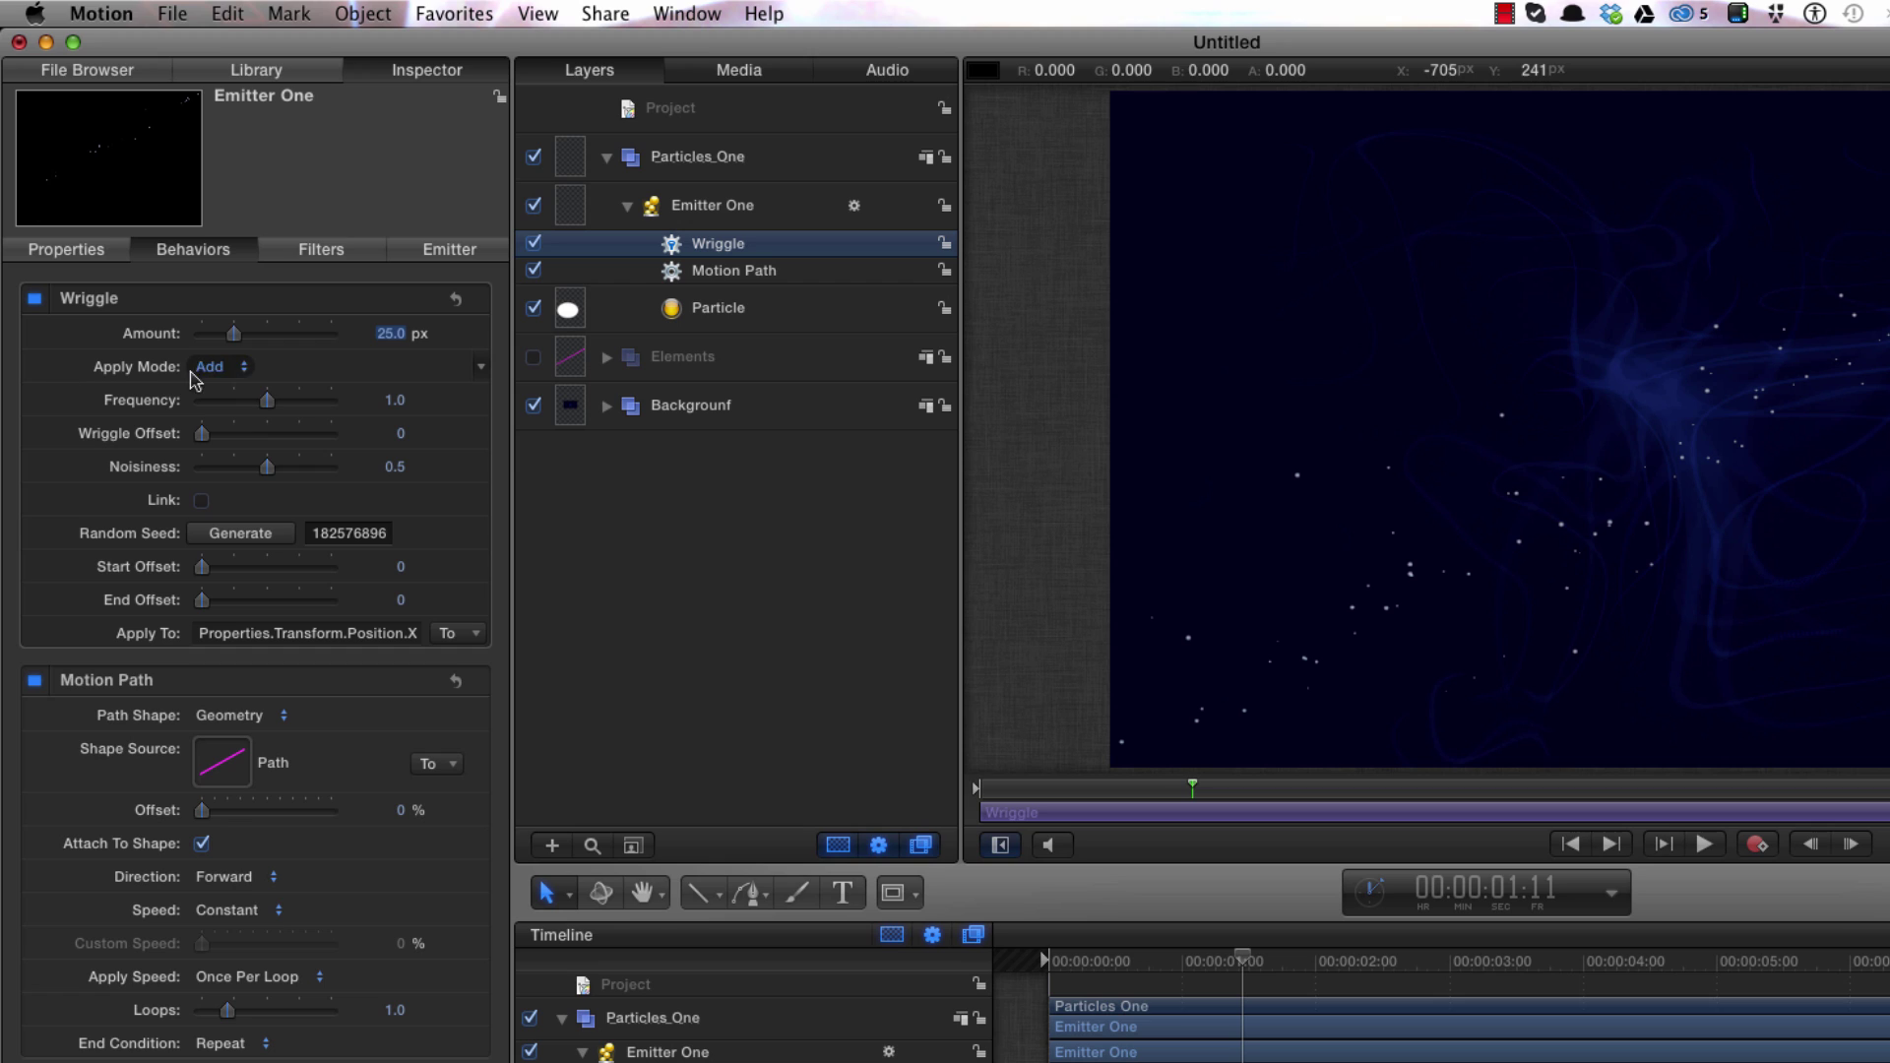
pyautogui.click(236, 366)
pyautogui.click(226, 429)
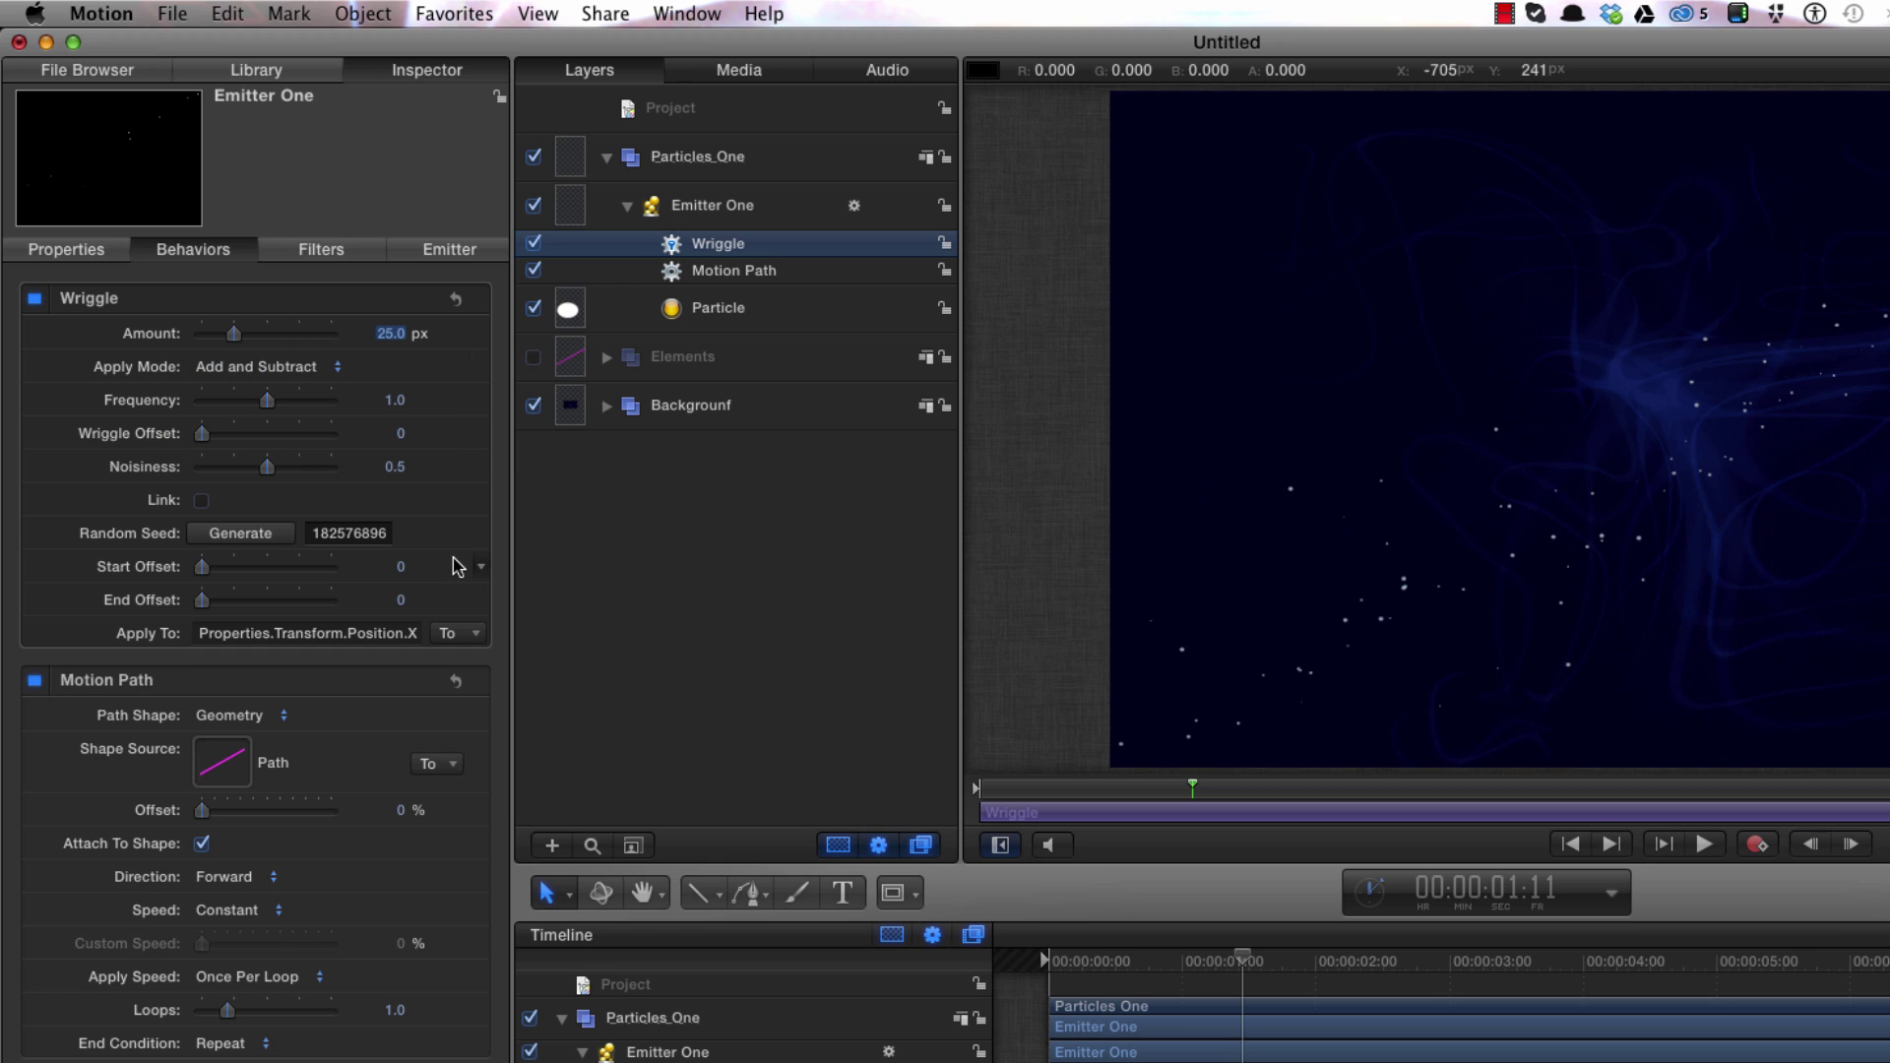
# Set the Wriggle frequency to 5 and apply the behavior to both the X and Y position.
pyautogui.click(393, 402)
pyautogui.write('5')
pyautogui.press('Return')
pyautogui.click(469, 636)
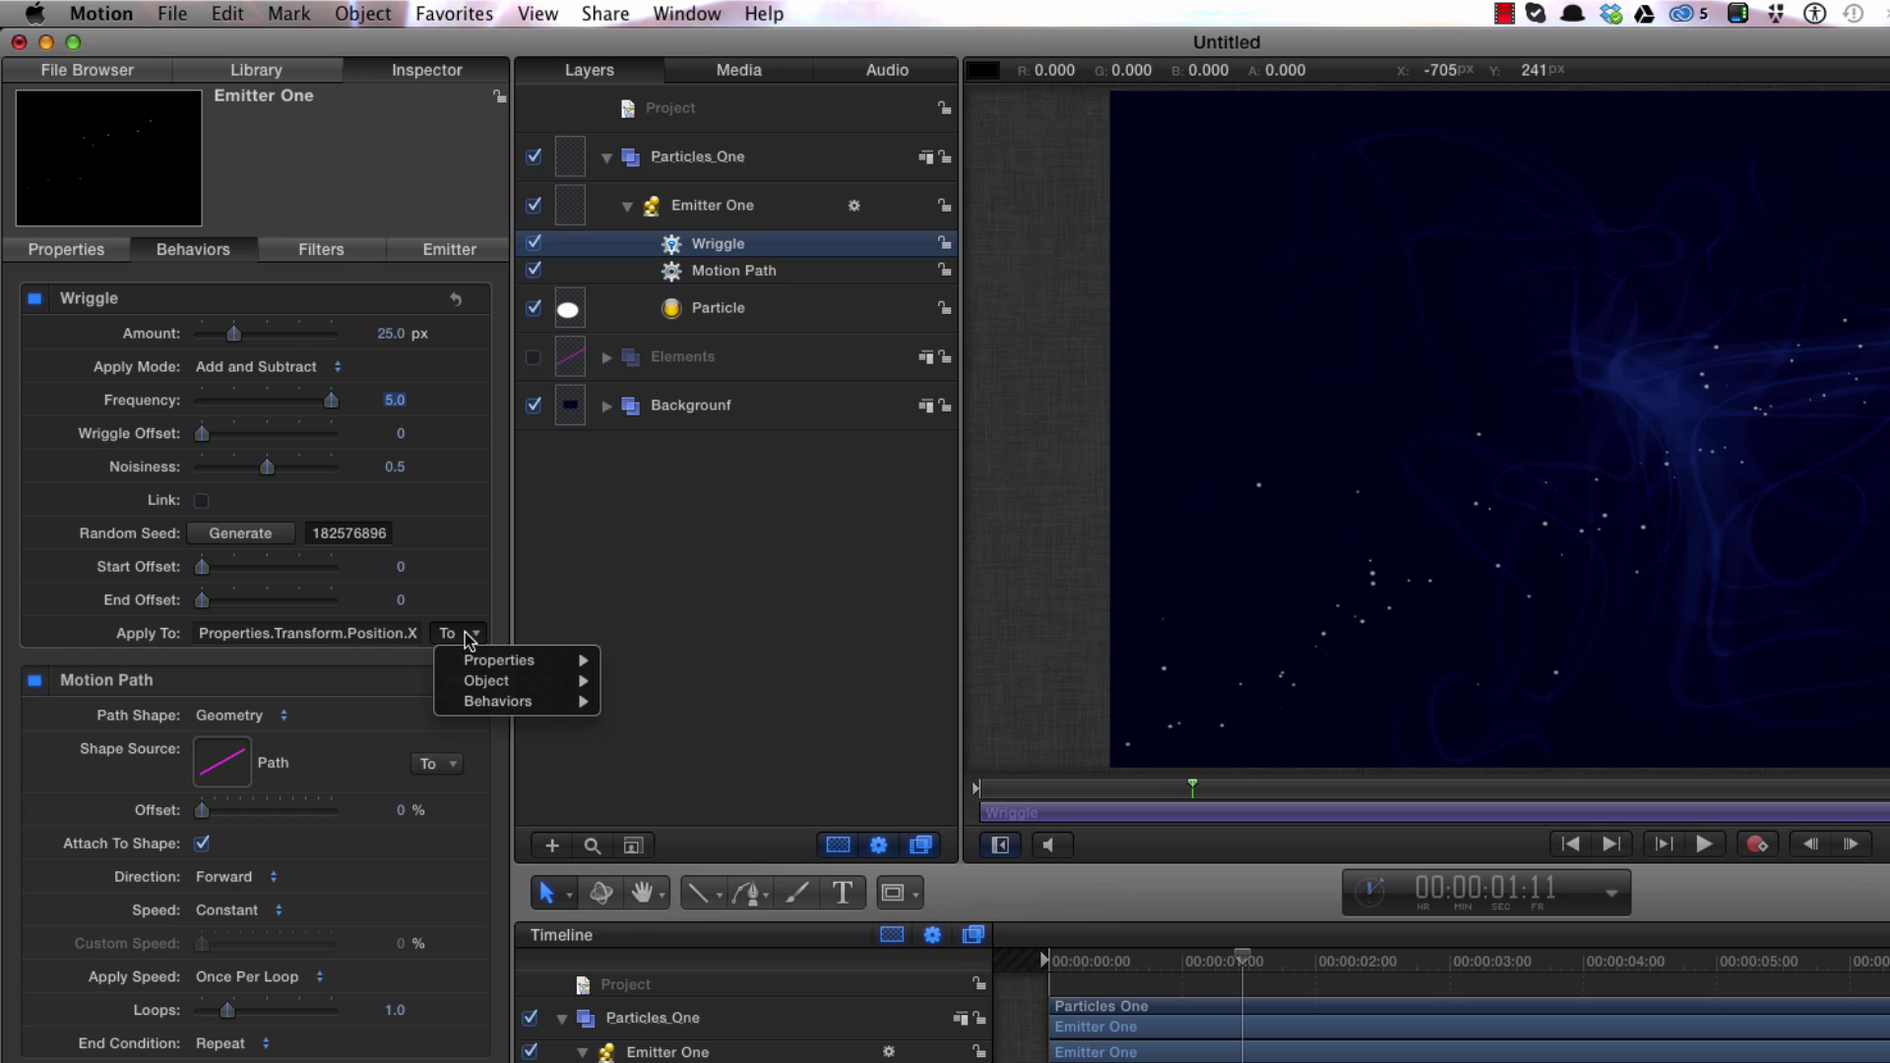
pyautogui.moveTo(482, 660)
pyautogui.moveTo(662, 664)
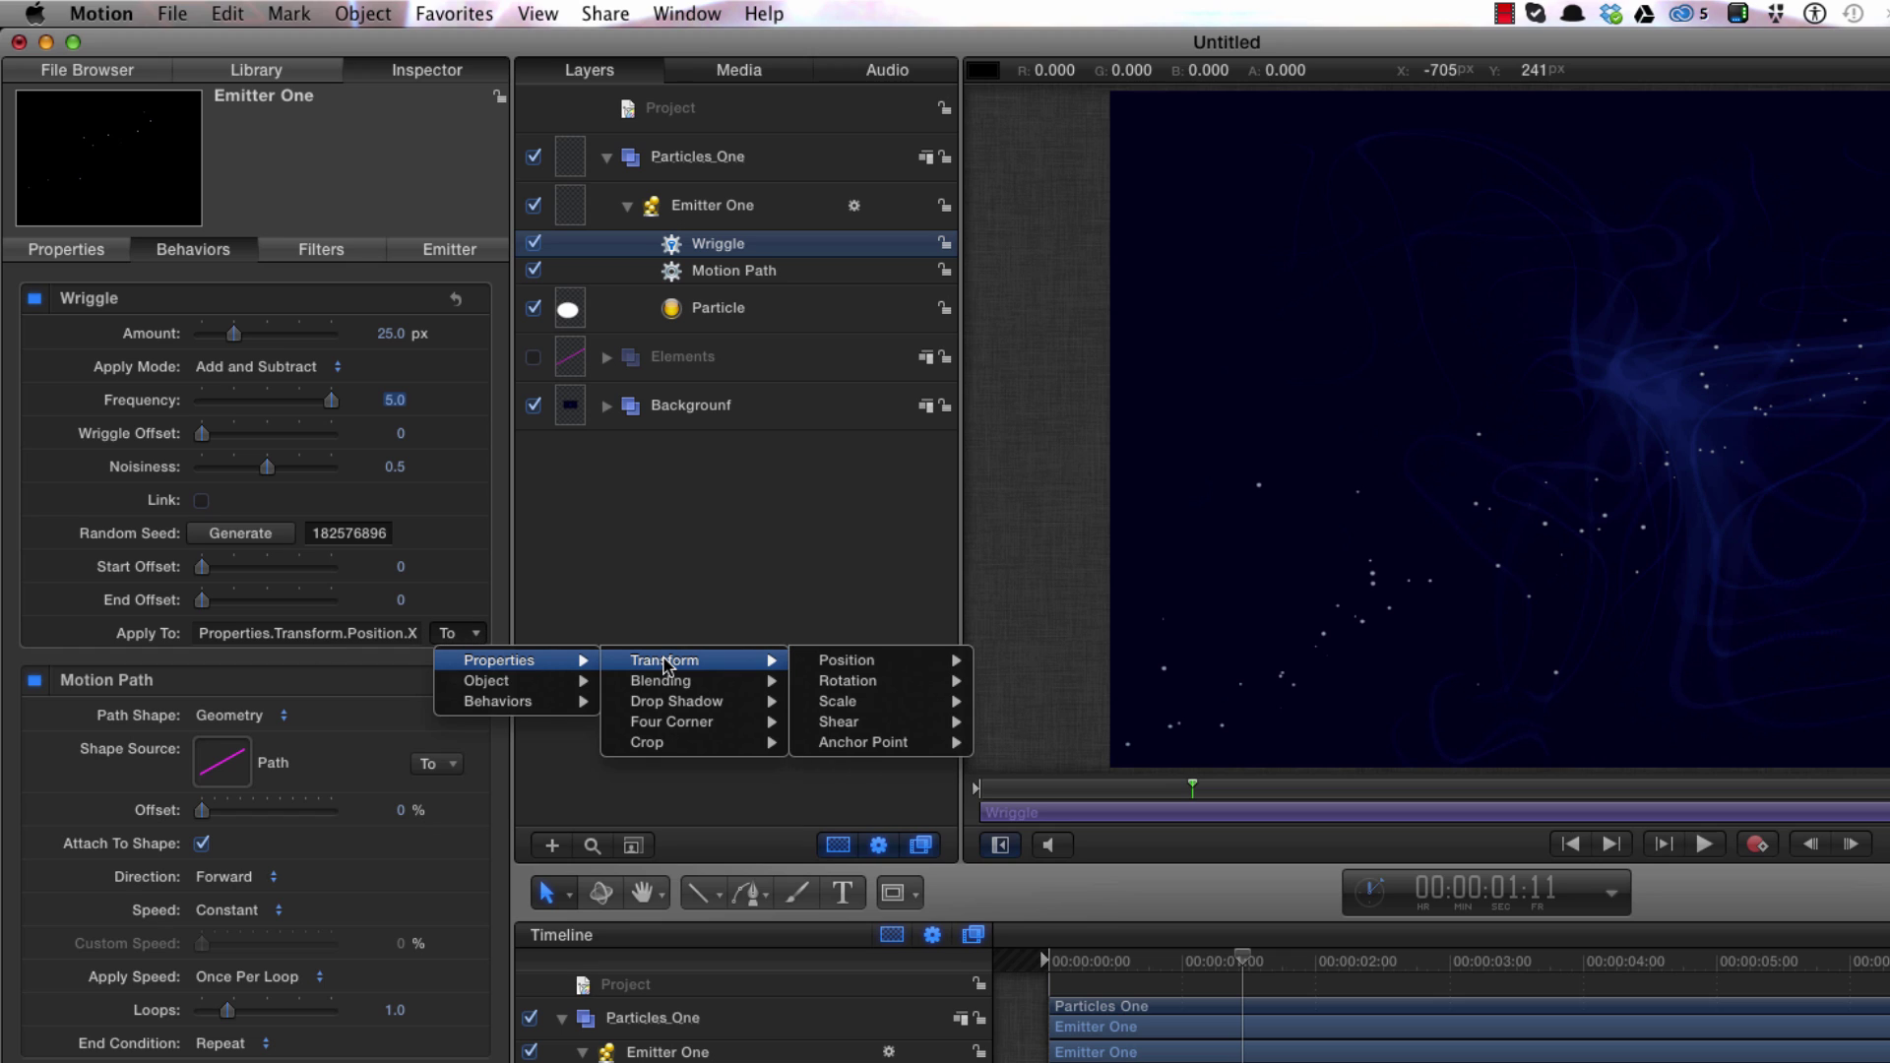
pyautogui.moveTo(858, 667)
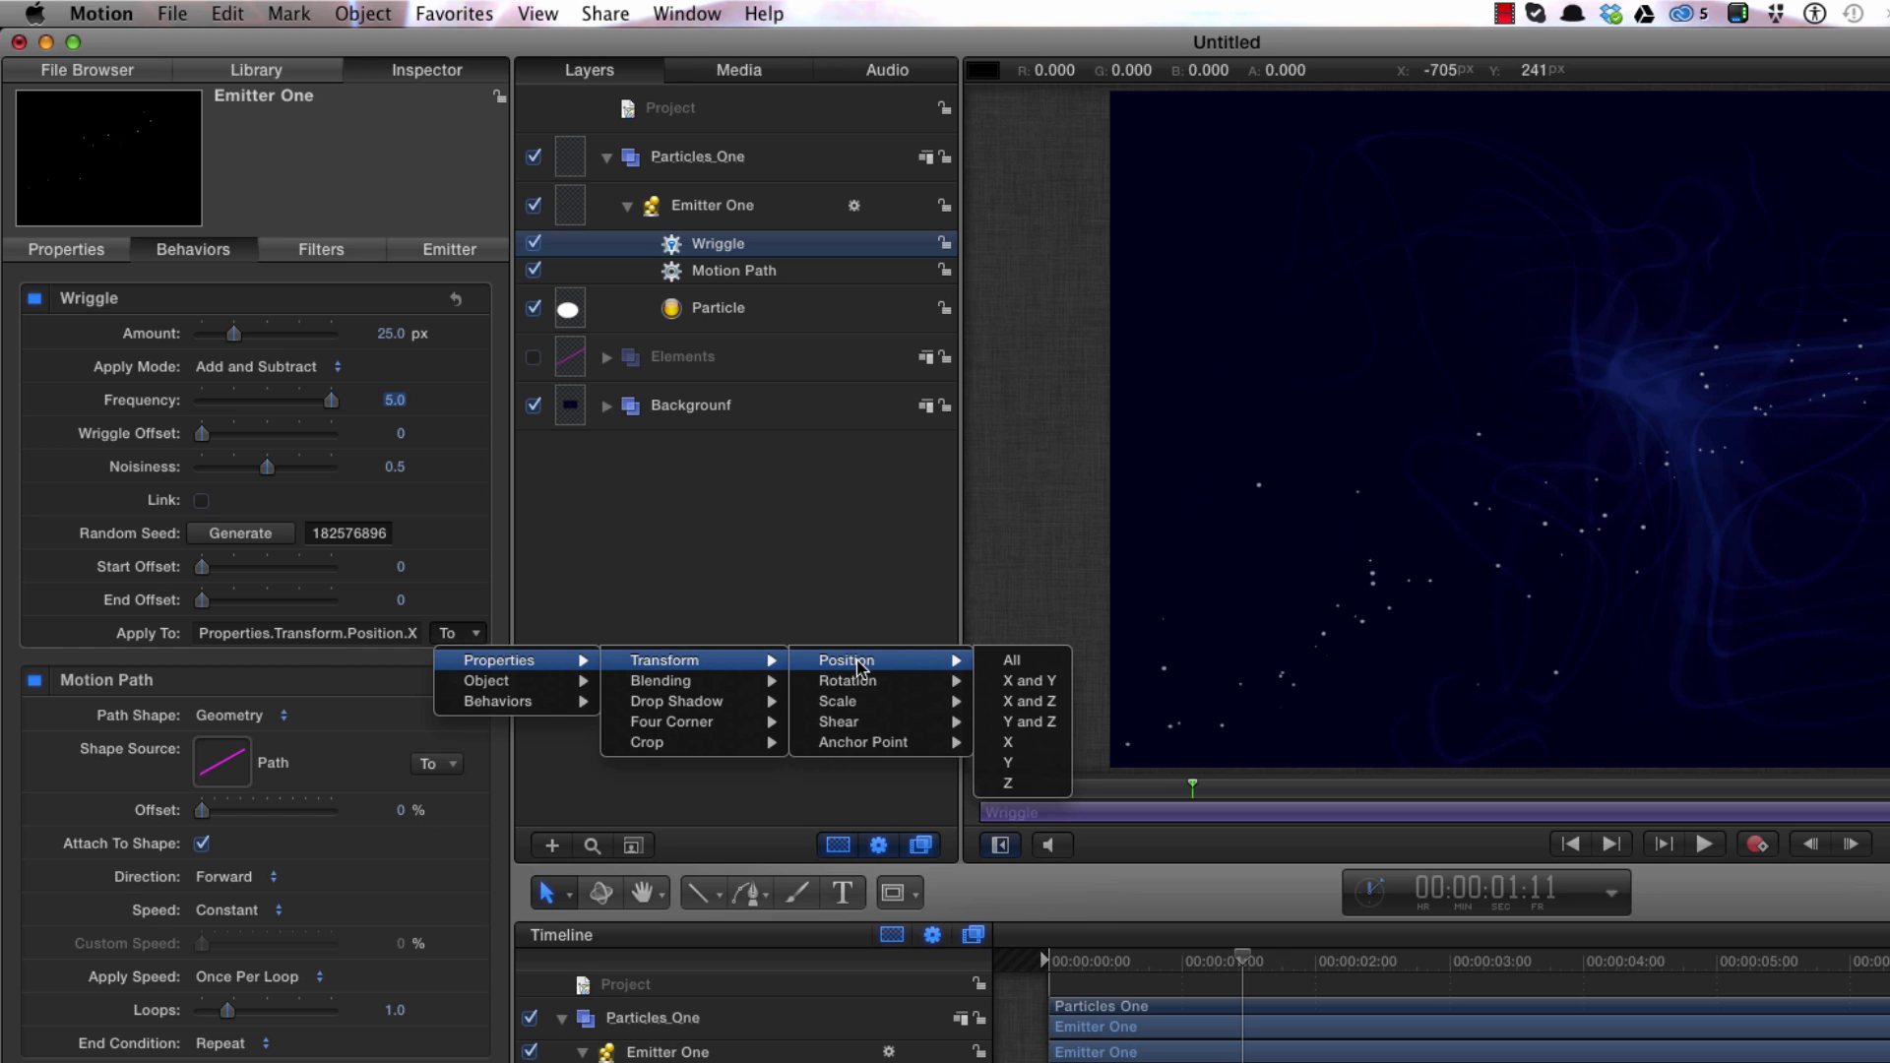
pyautogui.click(1038, 684)
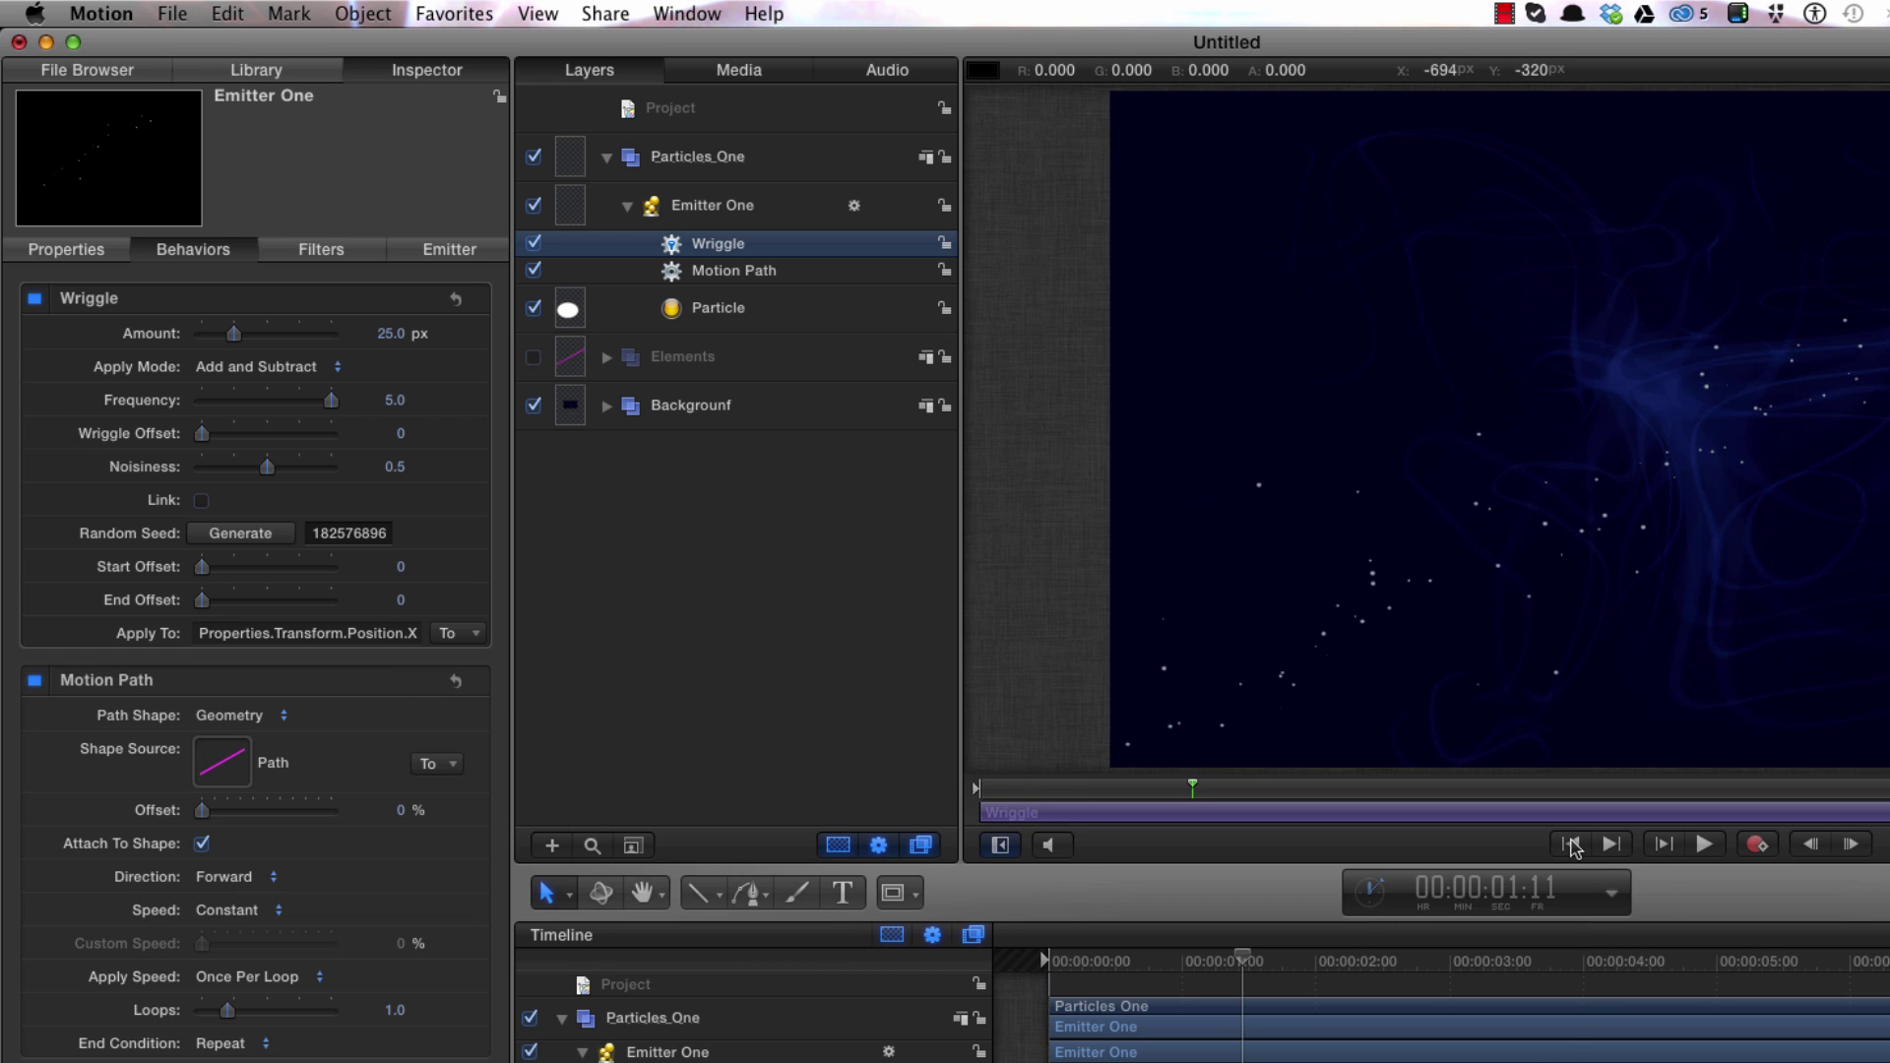
# Play the animation from the start in the enlarged canvas view to check the wriggling emitter, and restore the normal layout.
pyautogui.press('F8')
pyautogui.press('Home')
pyautogui.press('space')
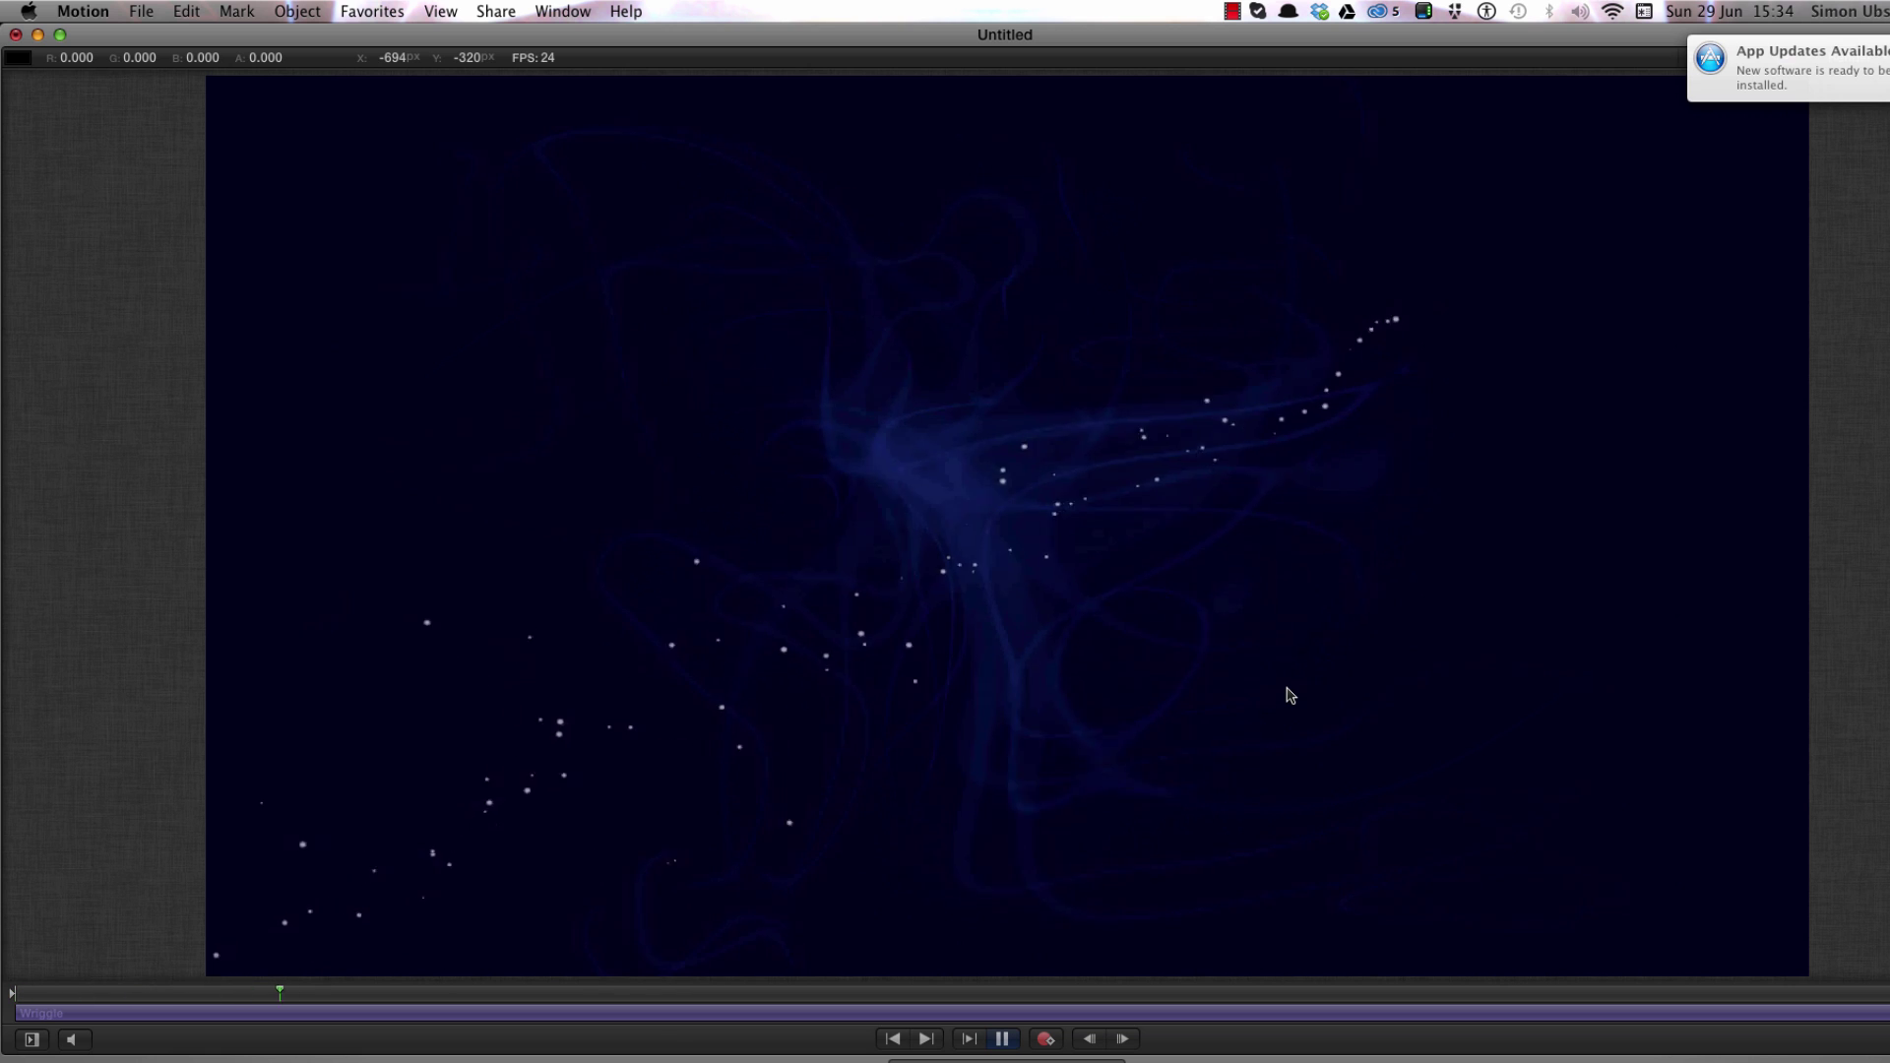
pyautogui.press('space')
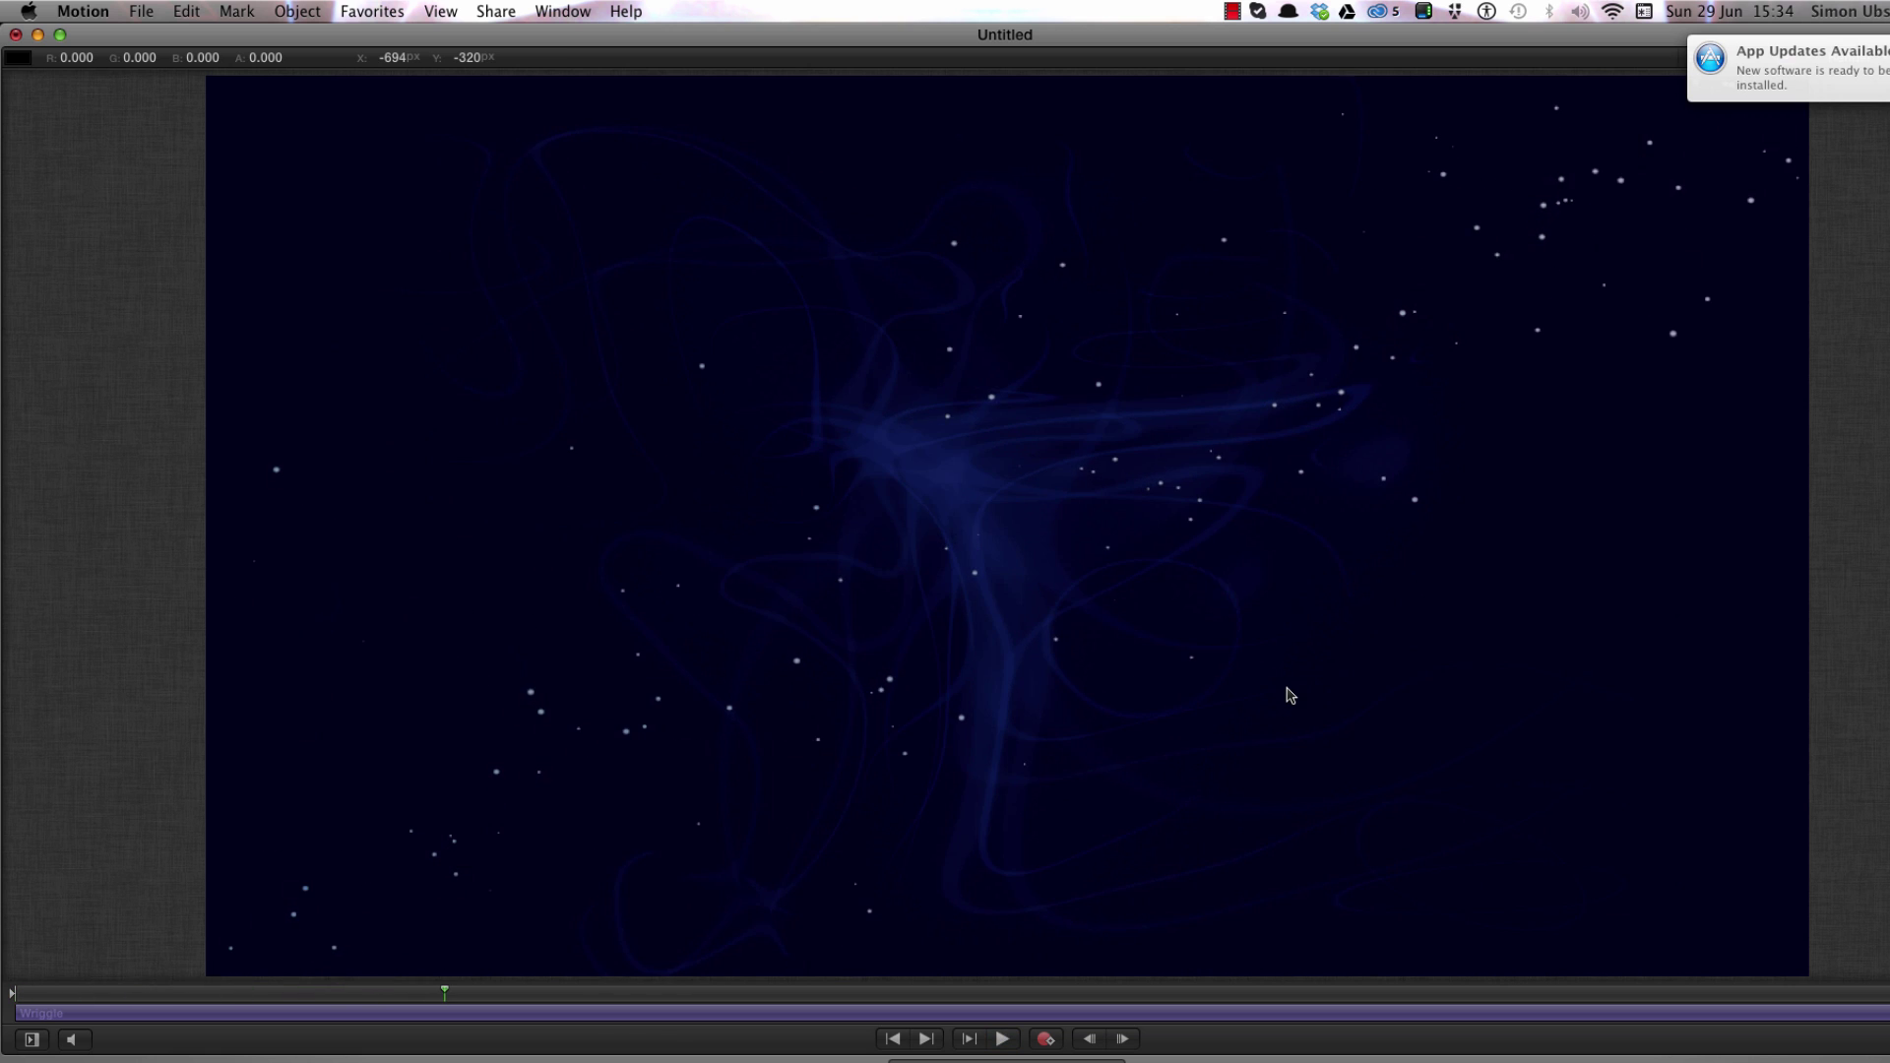
pyautogui.press('F8')
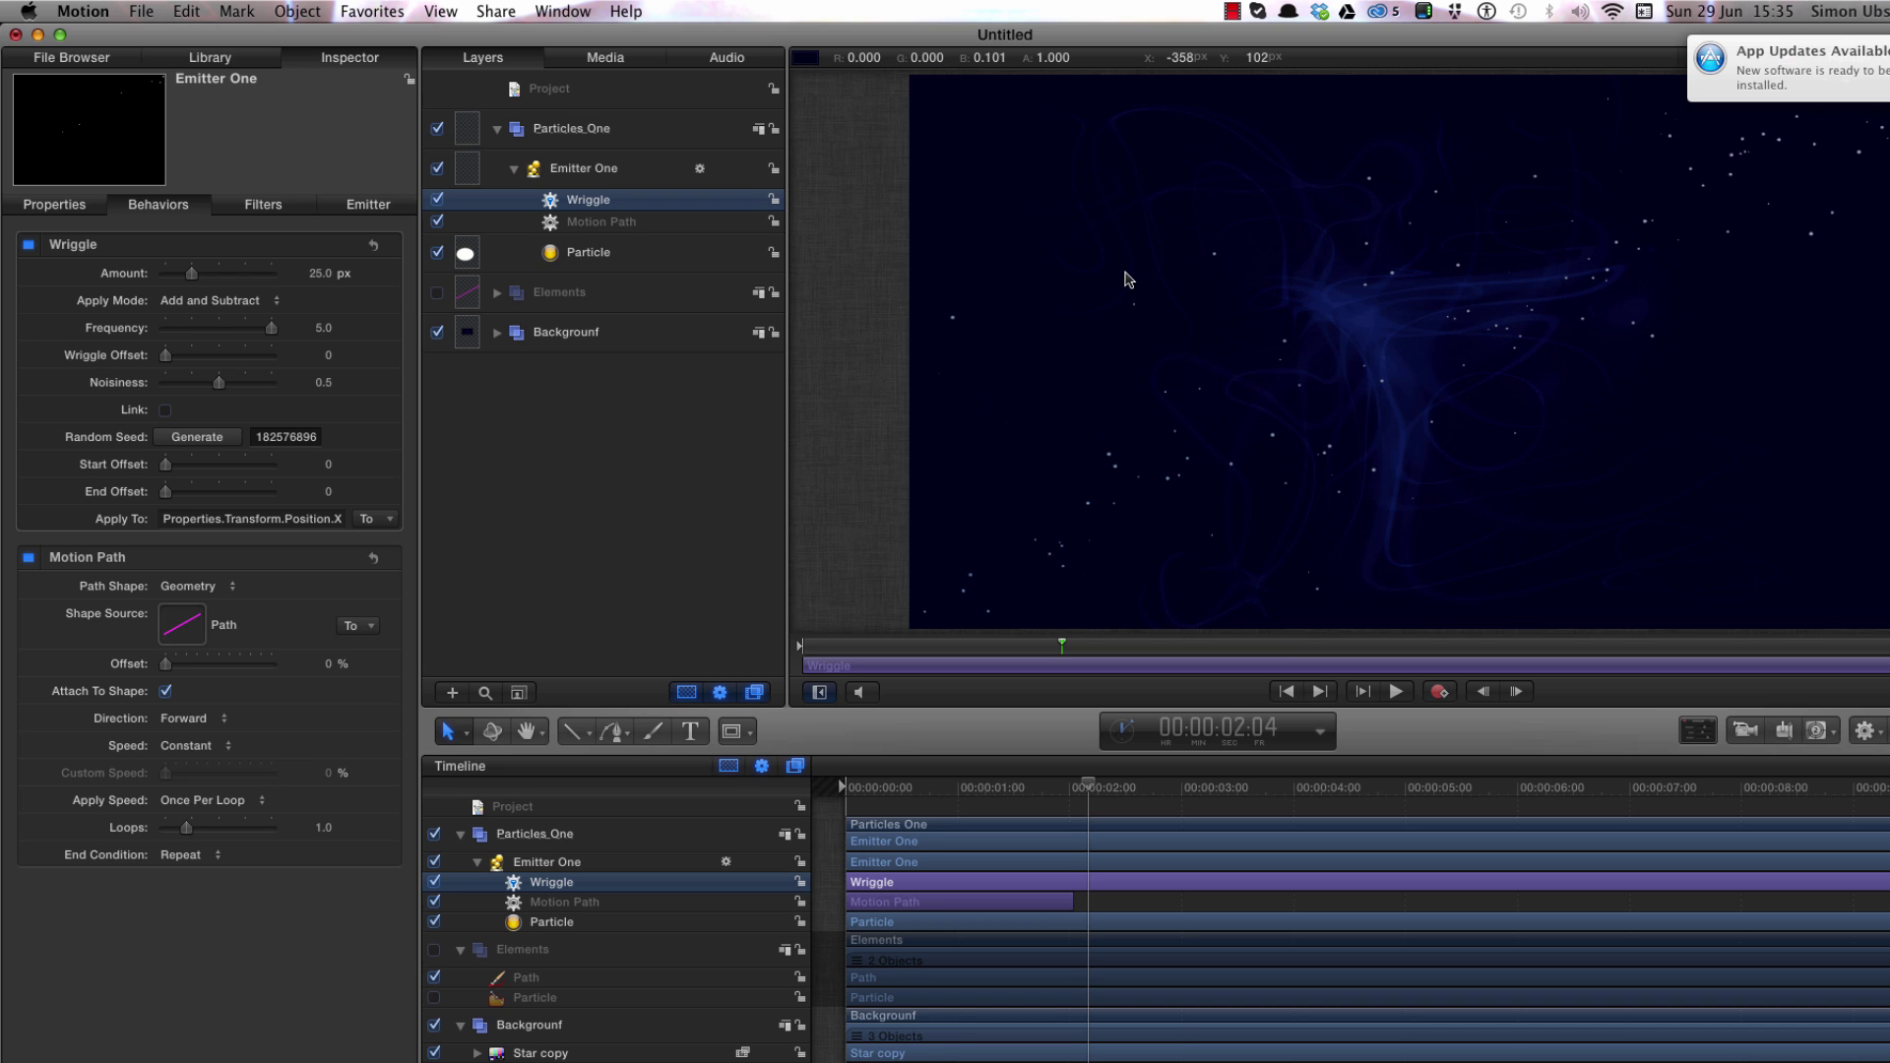
# Move the playhead back to 00:00:01:00 and apply the Vortex simulation behavior to the Particles One group.
pyautogui.click(1049, 789)
pyautogui.moveTo(1050, 788); pyautogui.dragTo(957, 799)
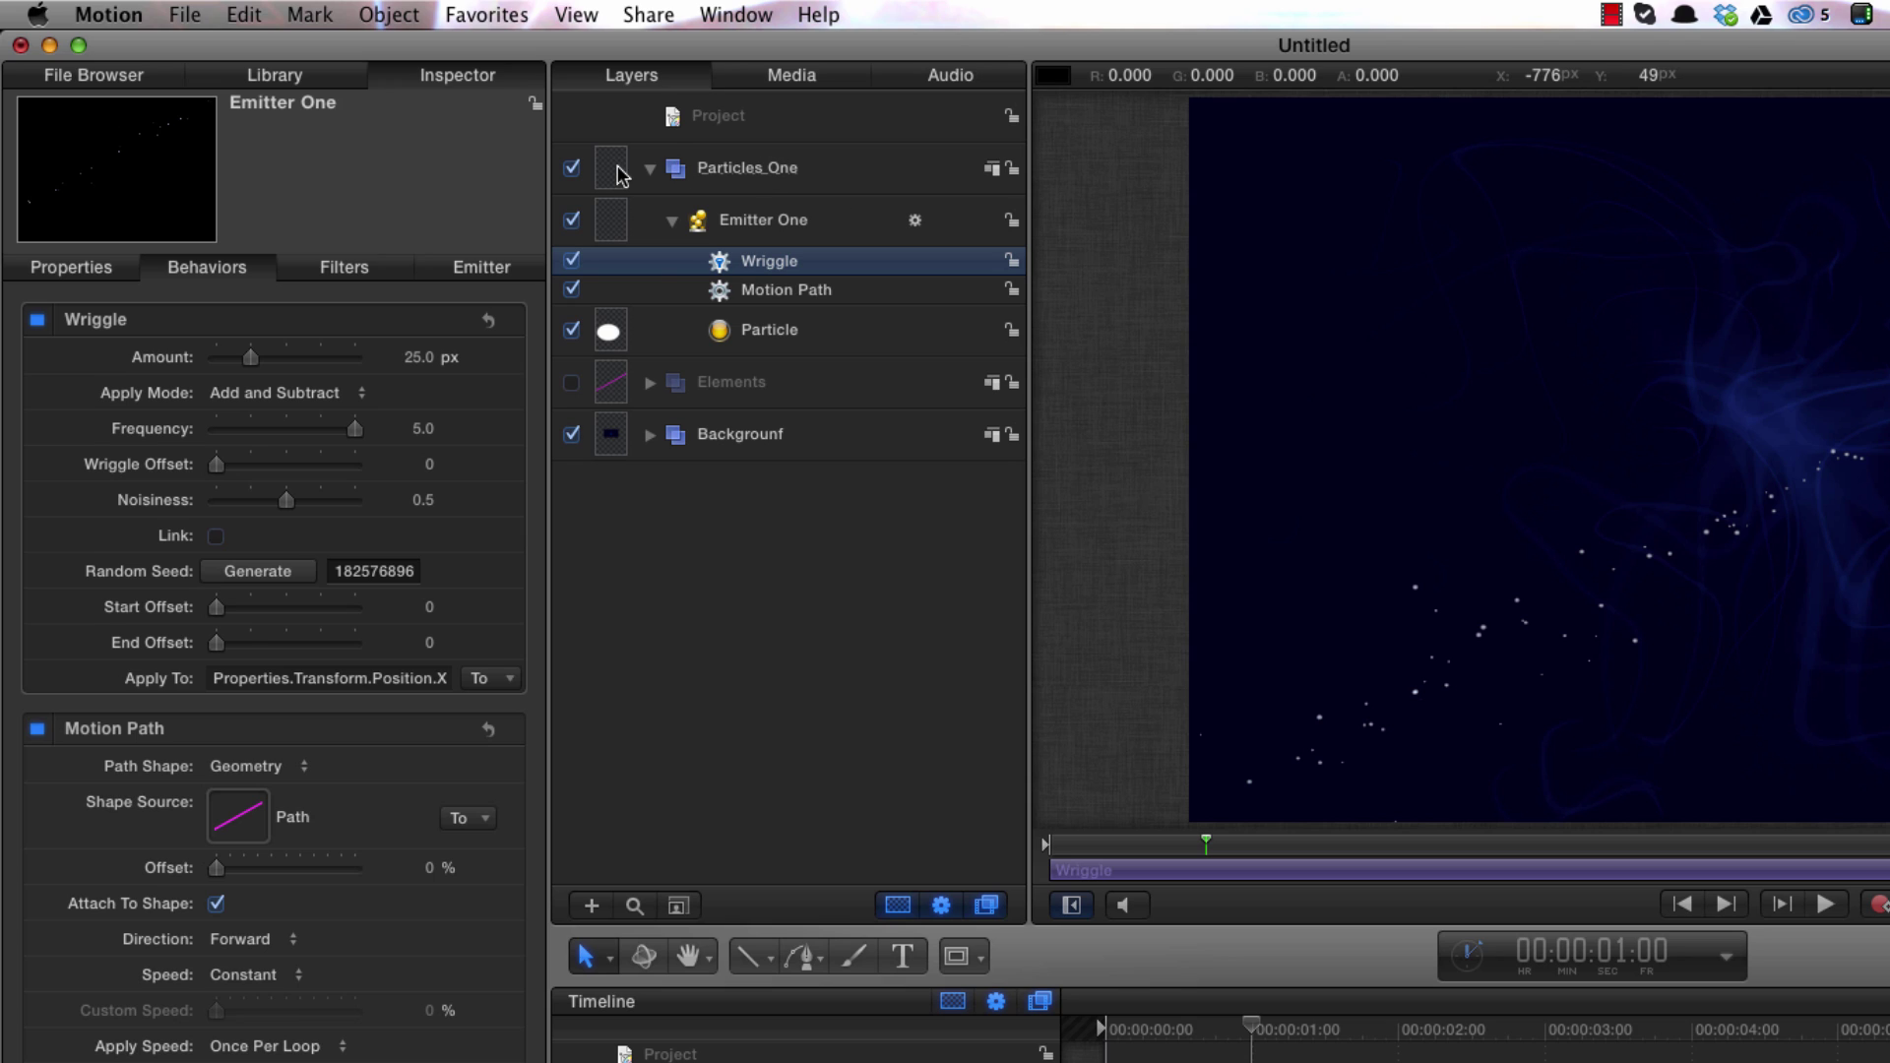
pyautogui.click(620, 169)
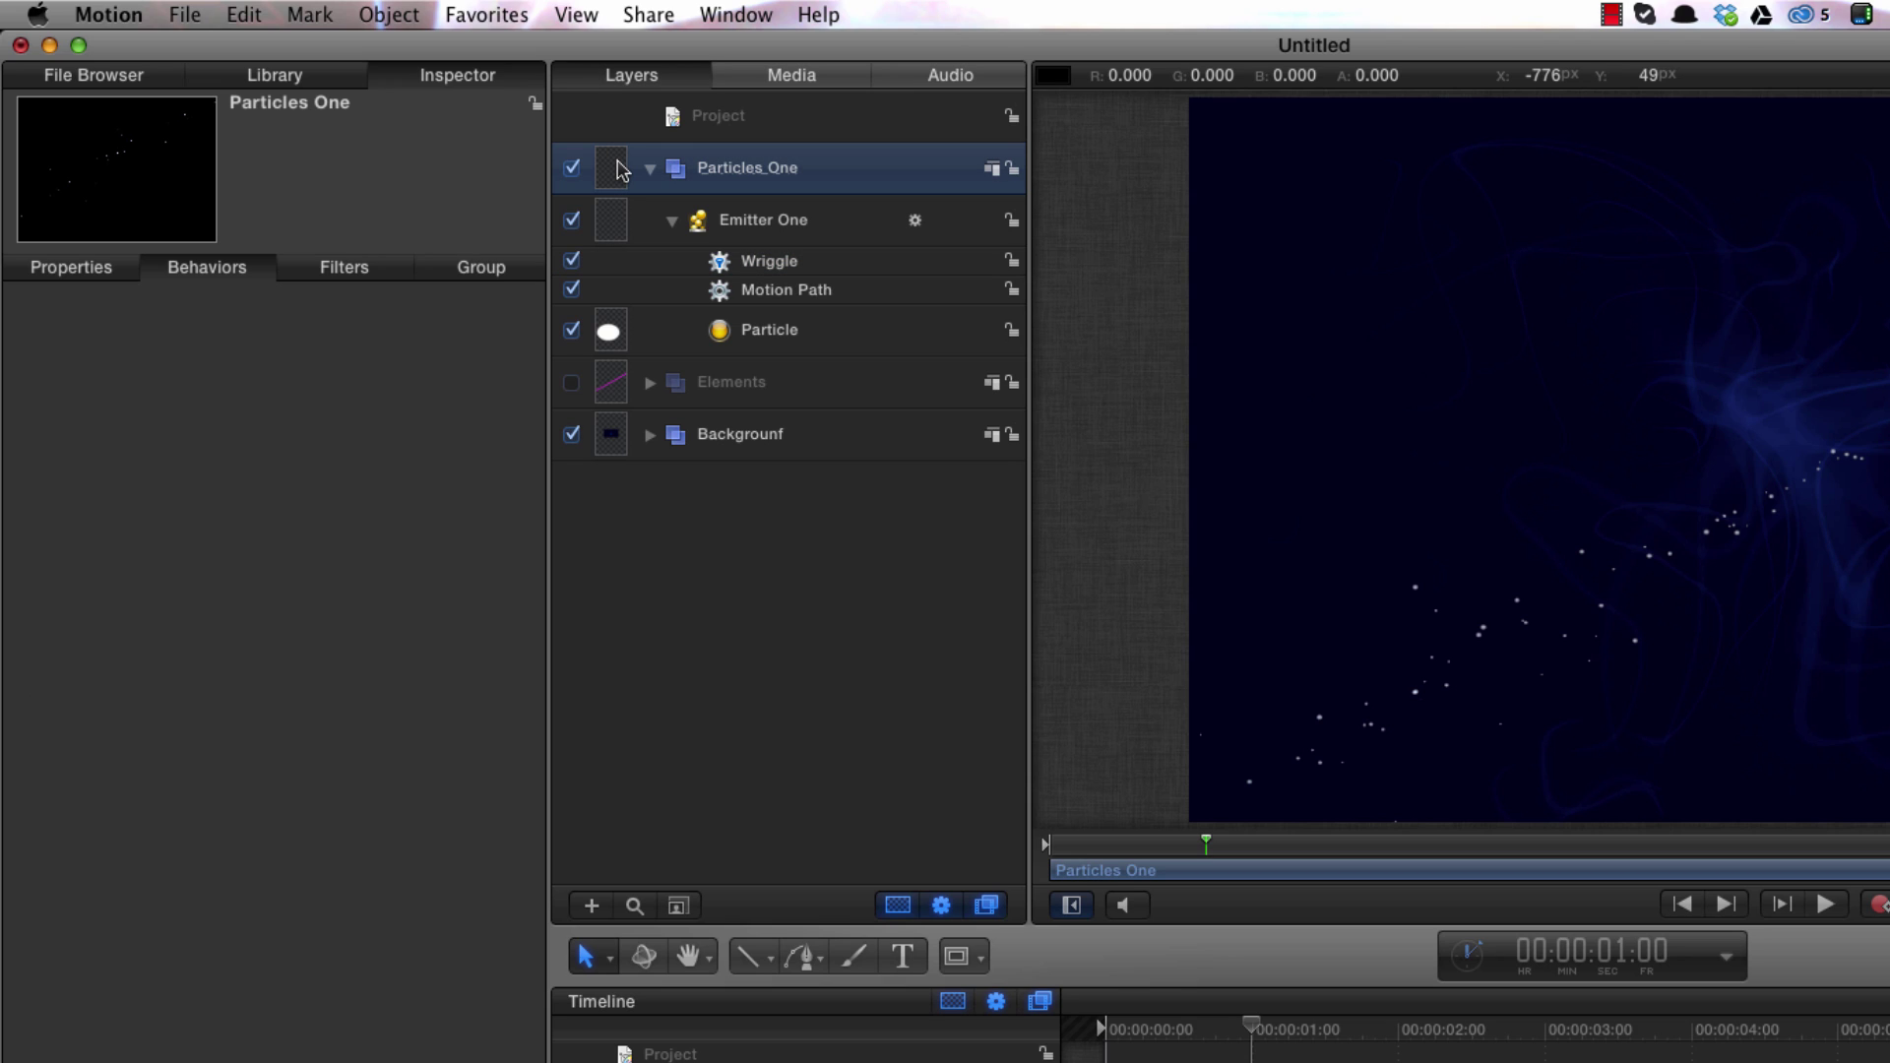
pyautogui.press('super+2')
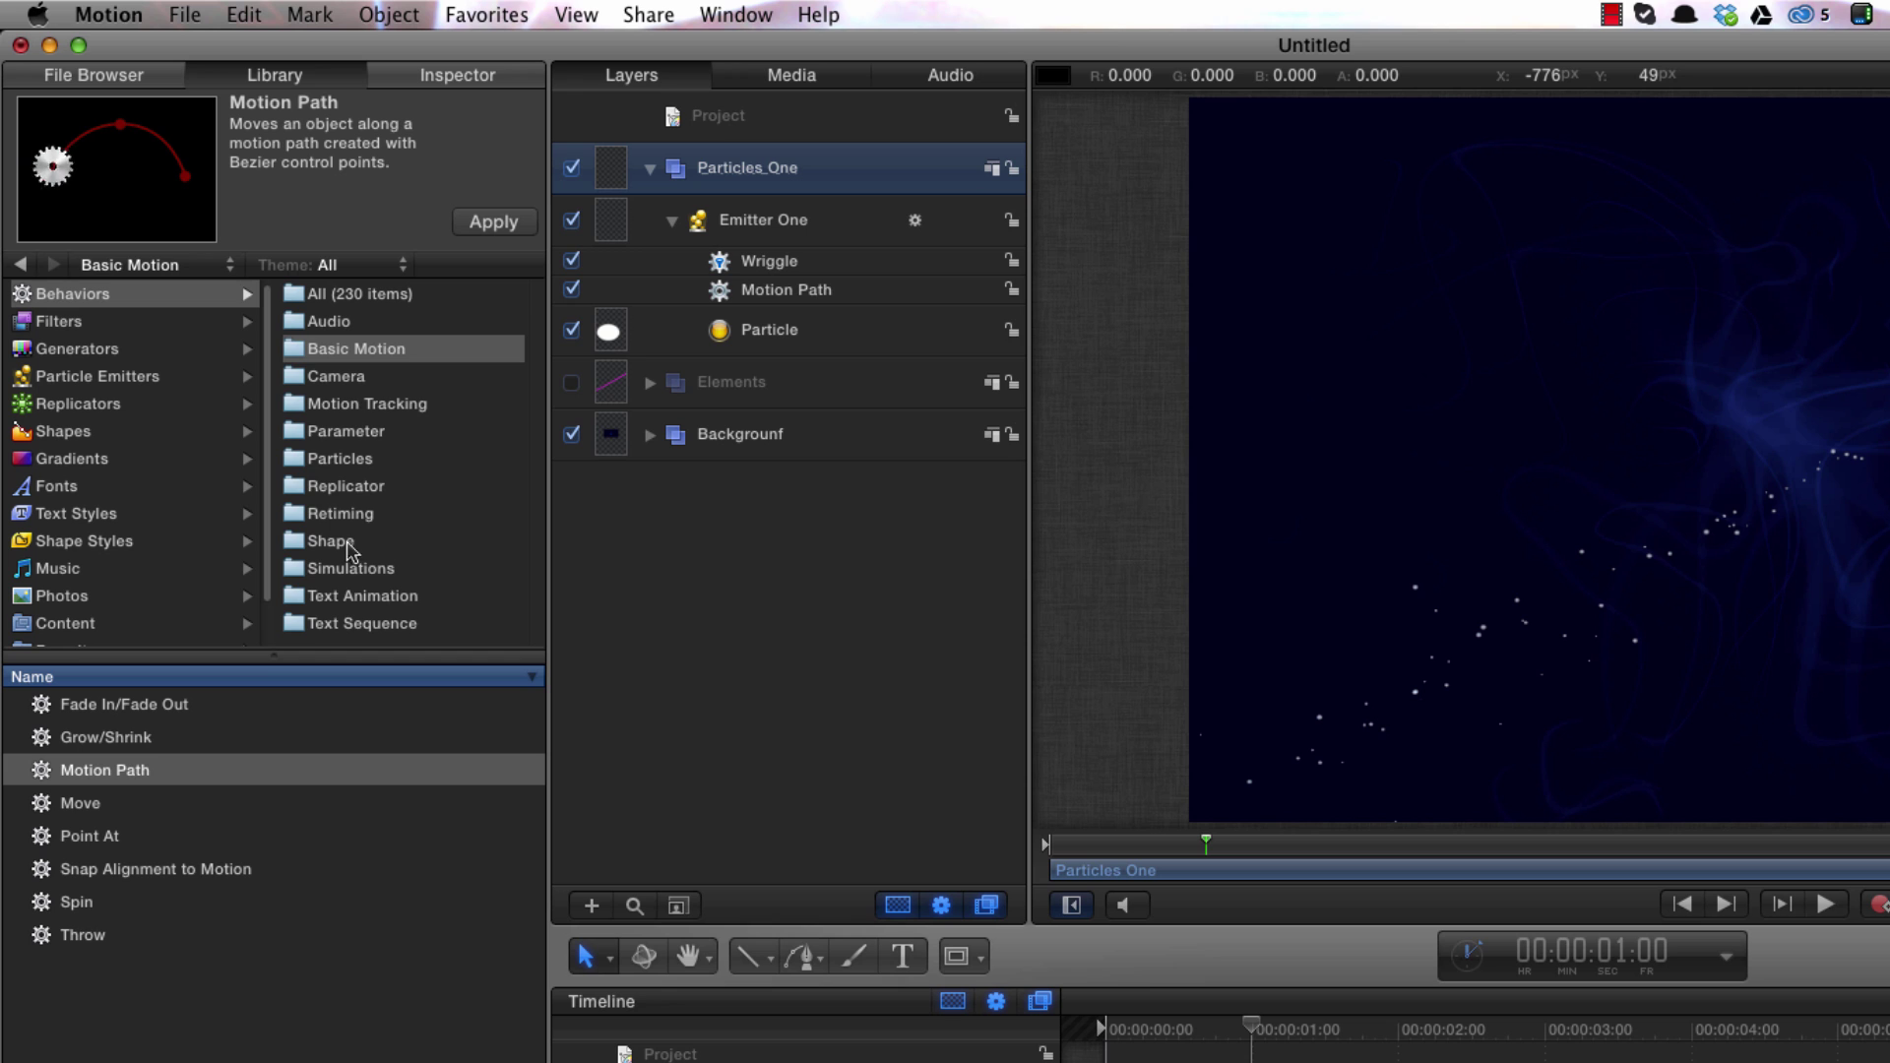
pyautogui.click(317, 576)
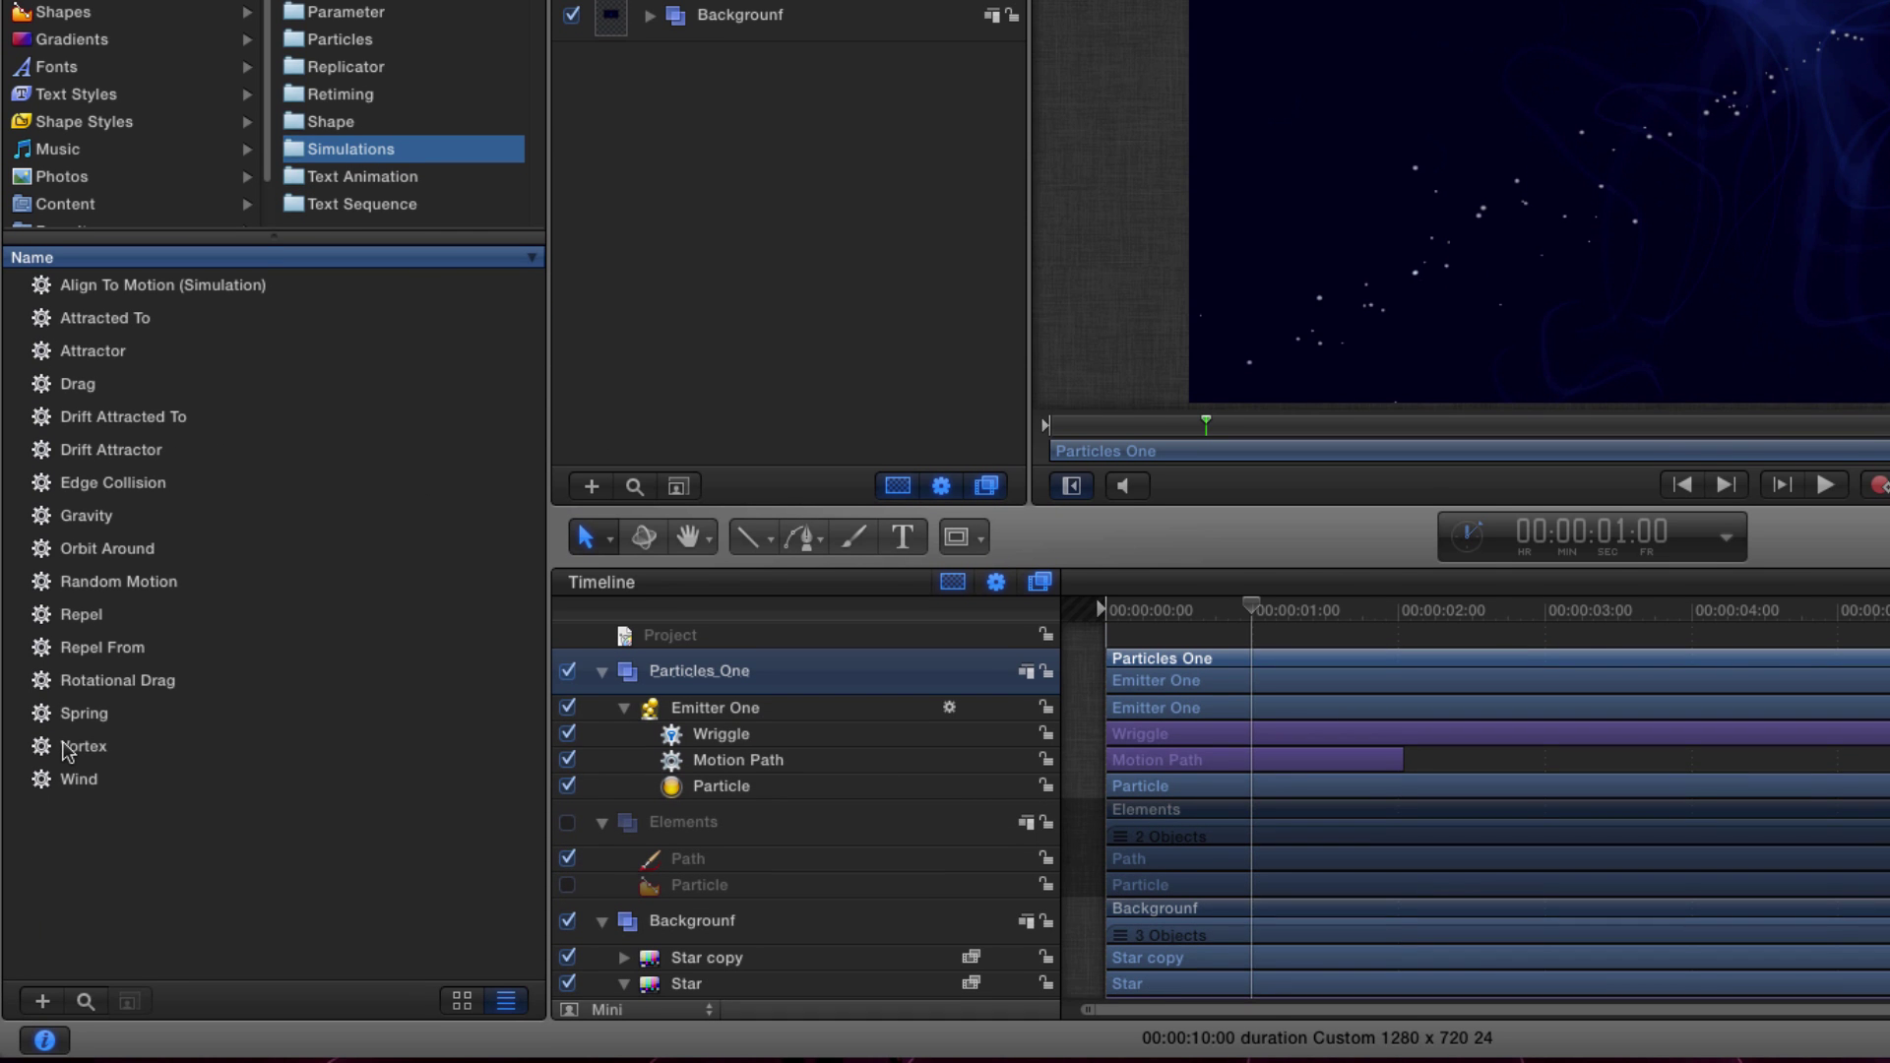
pyautogui.click(67, 750)
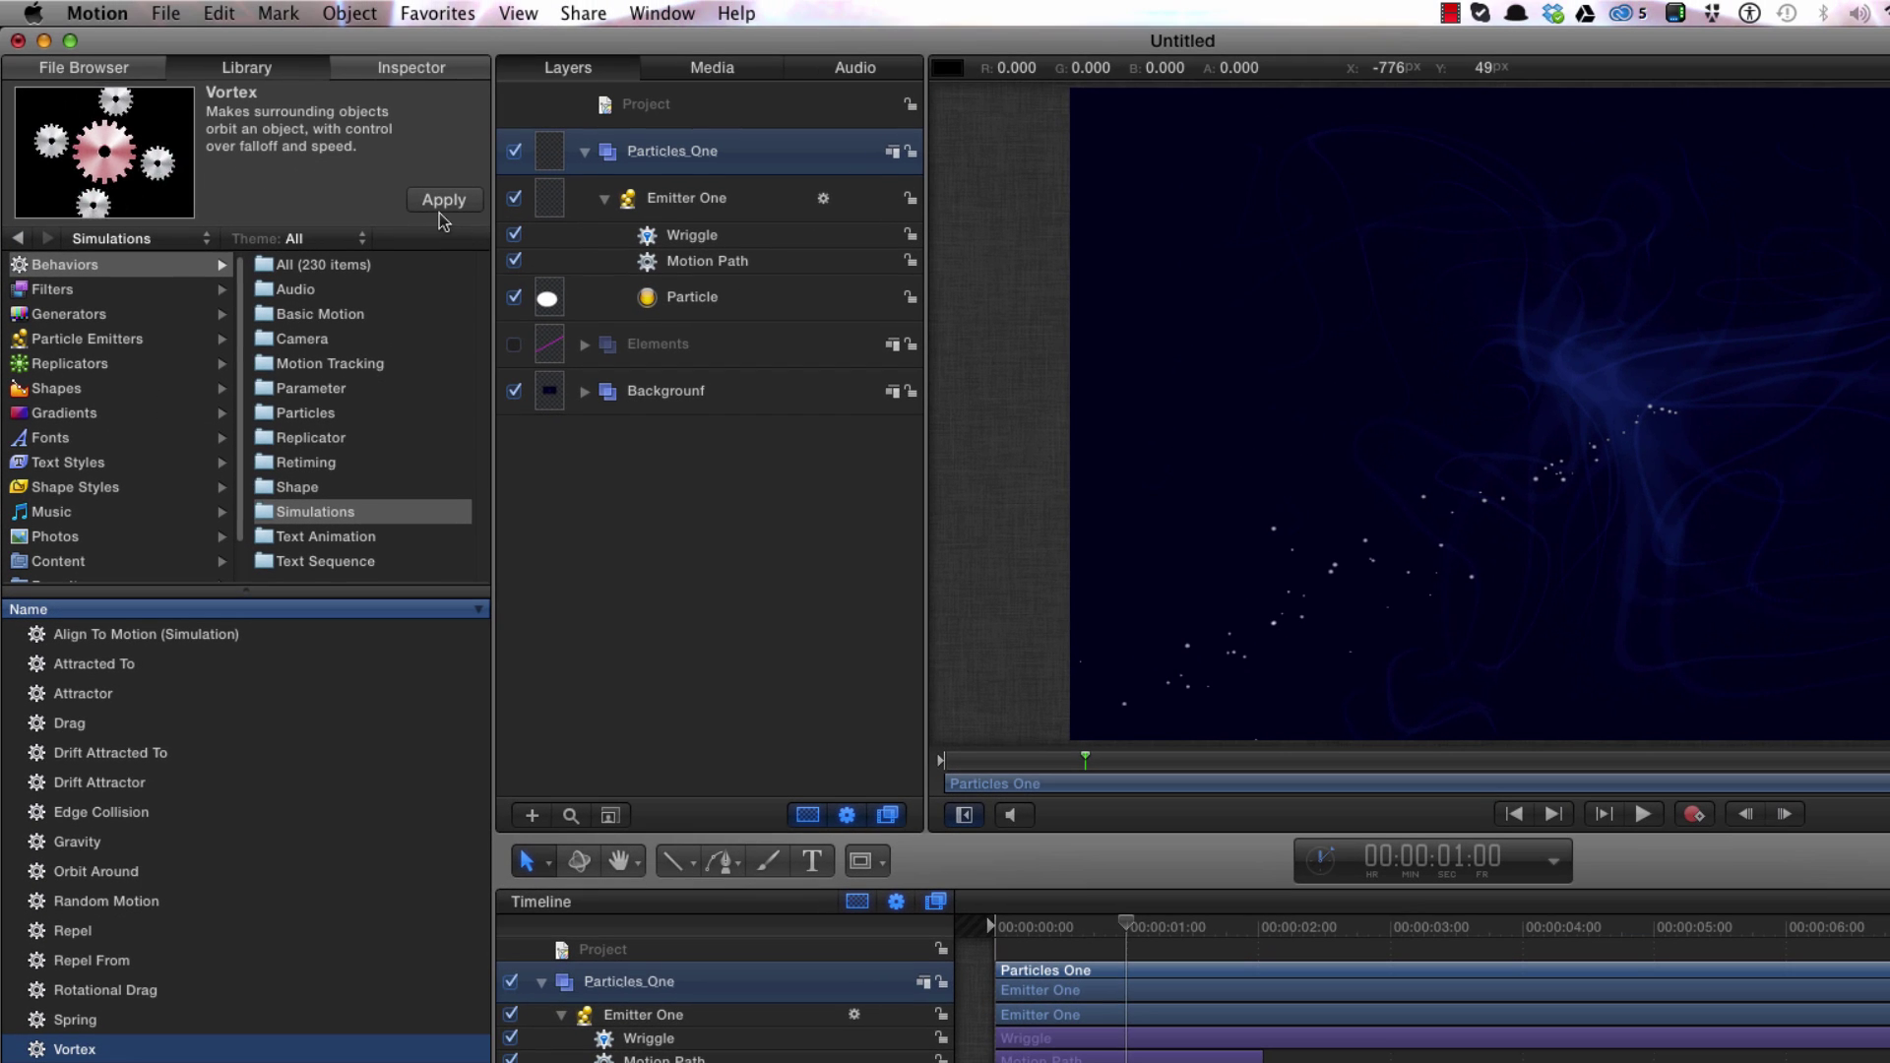
pyautogui.click(442, 198)
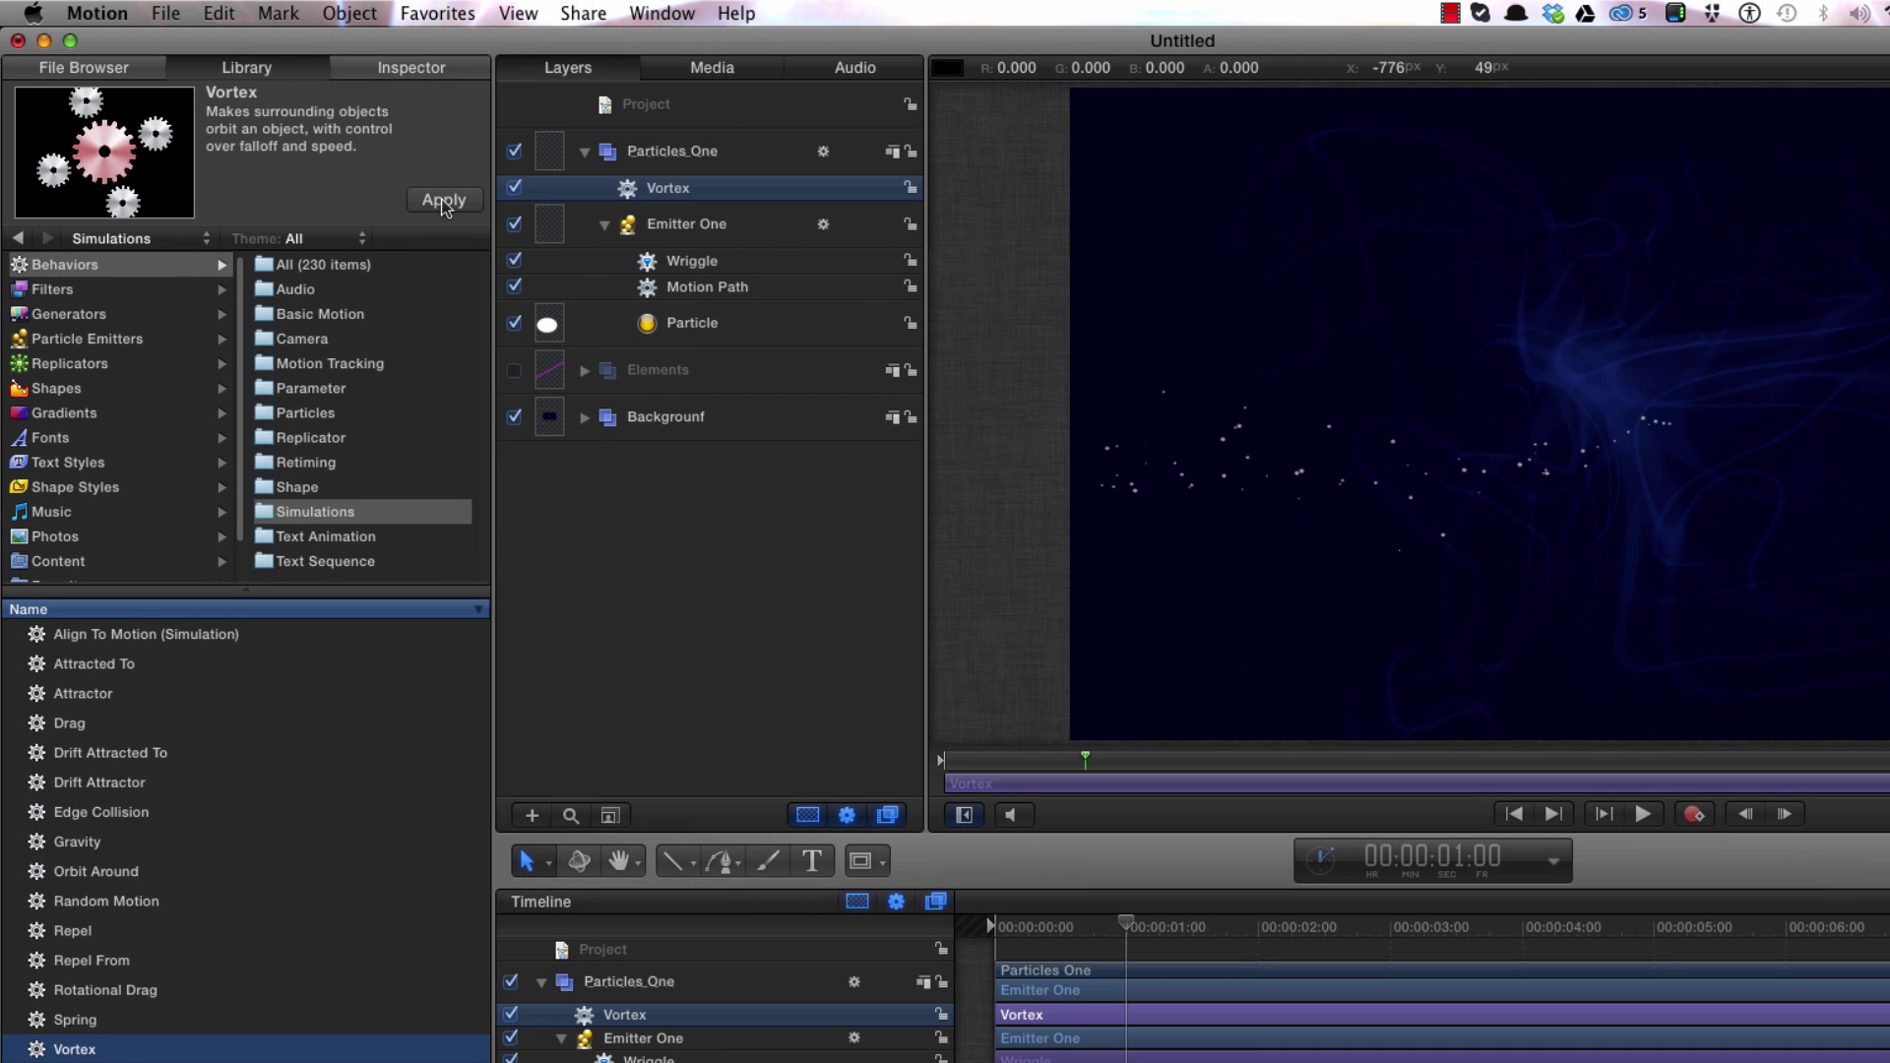
# Go to 00:00:01:00 and trim the start of the Vortex behavior to that frame.
pyautogui.click(1466, 860)
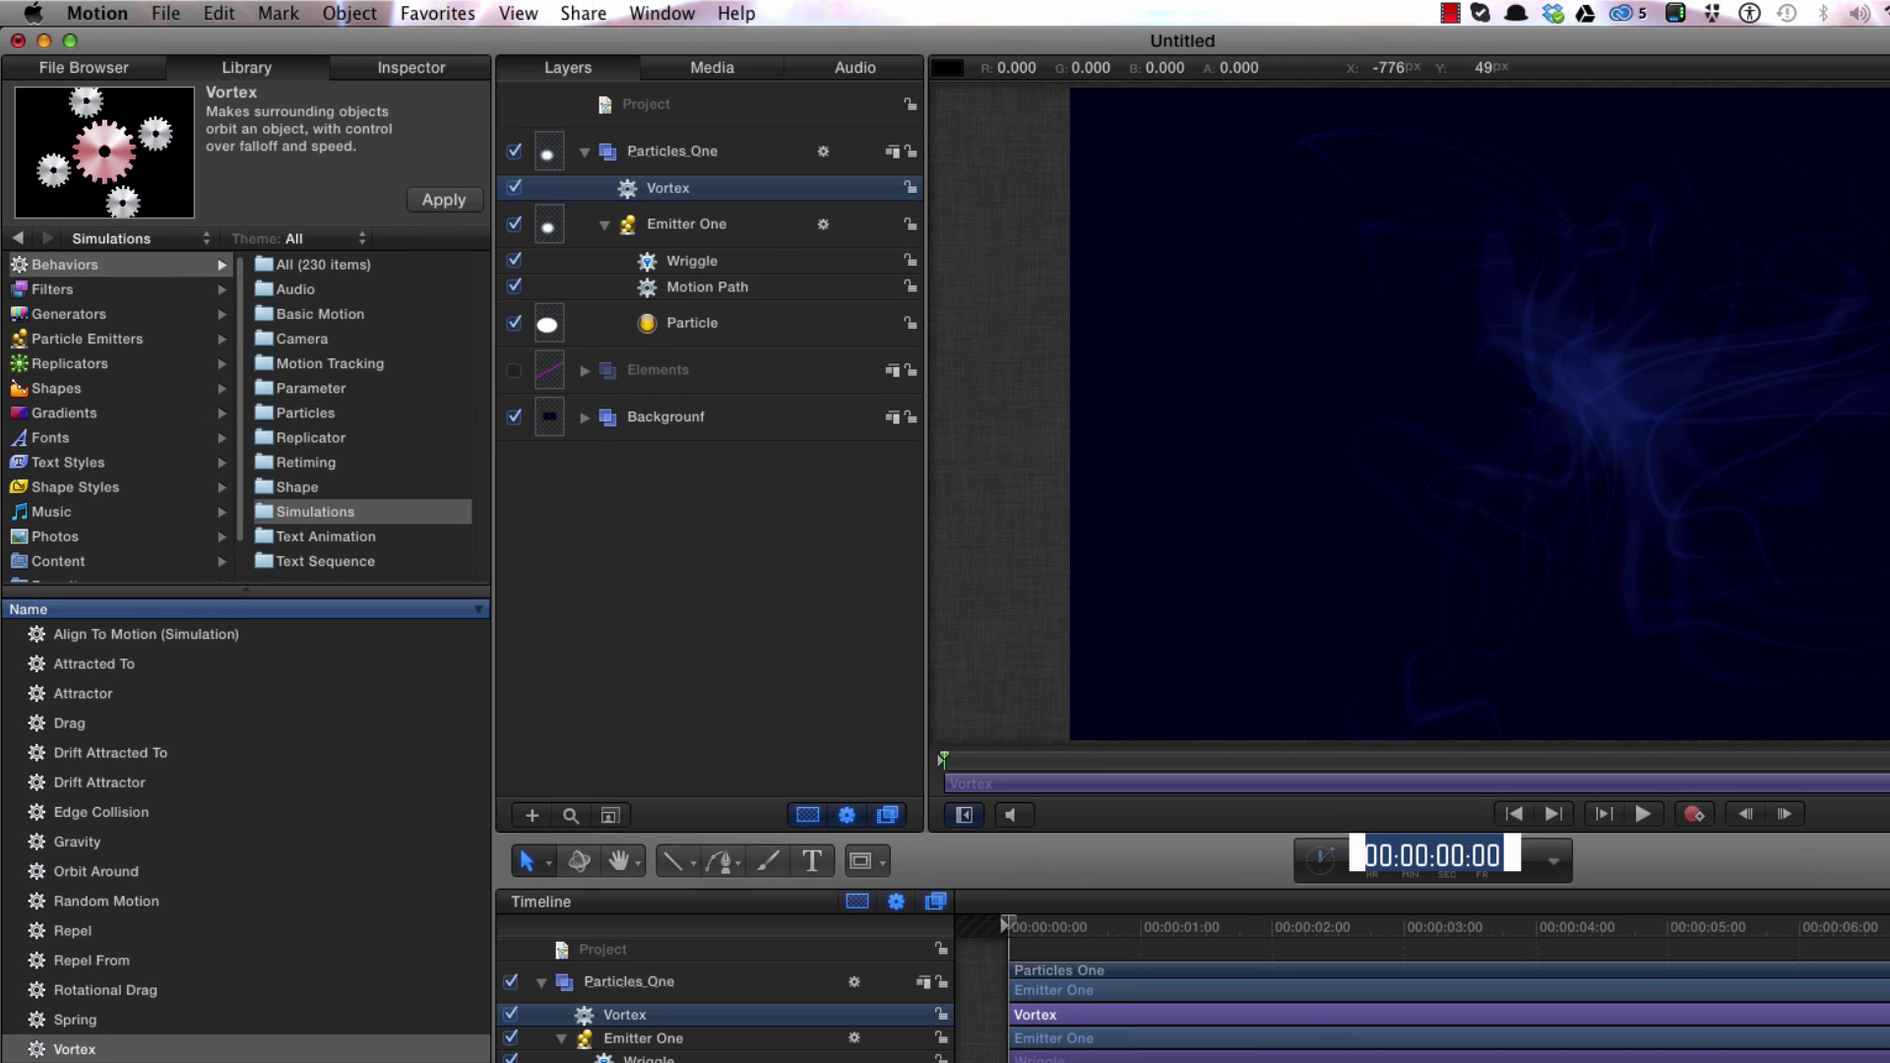
pyautogui.write('100')
pyautogui.press('Return')
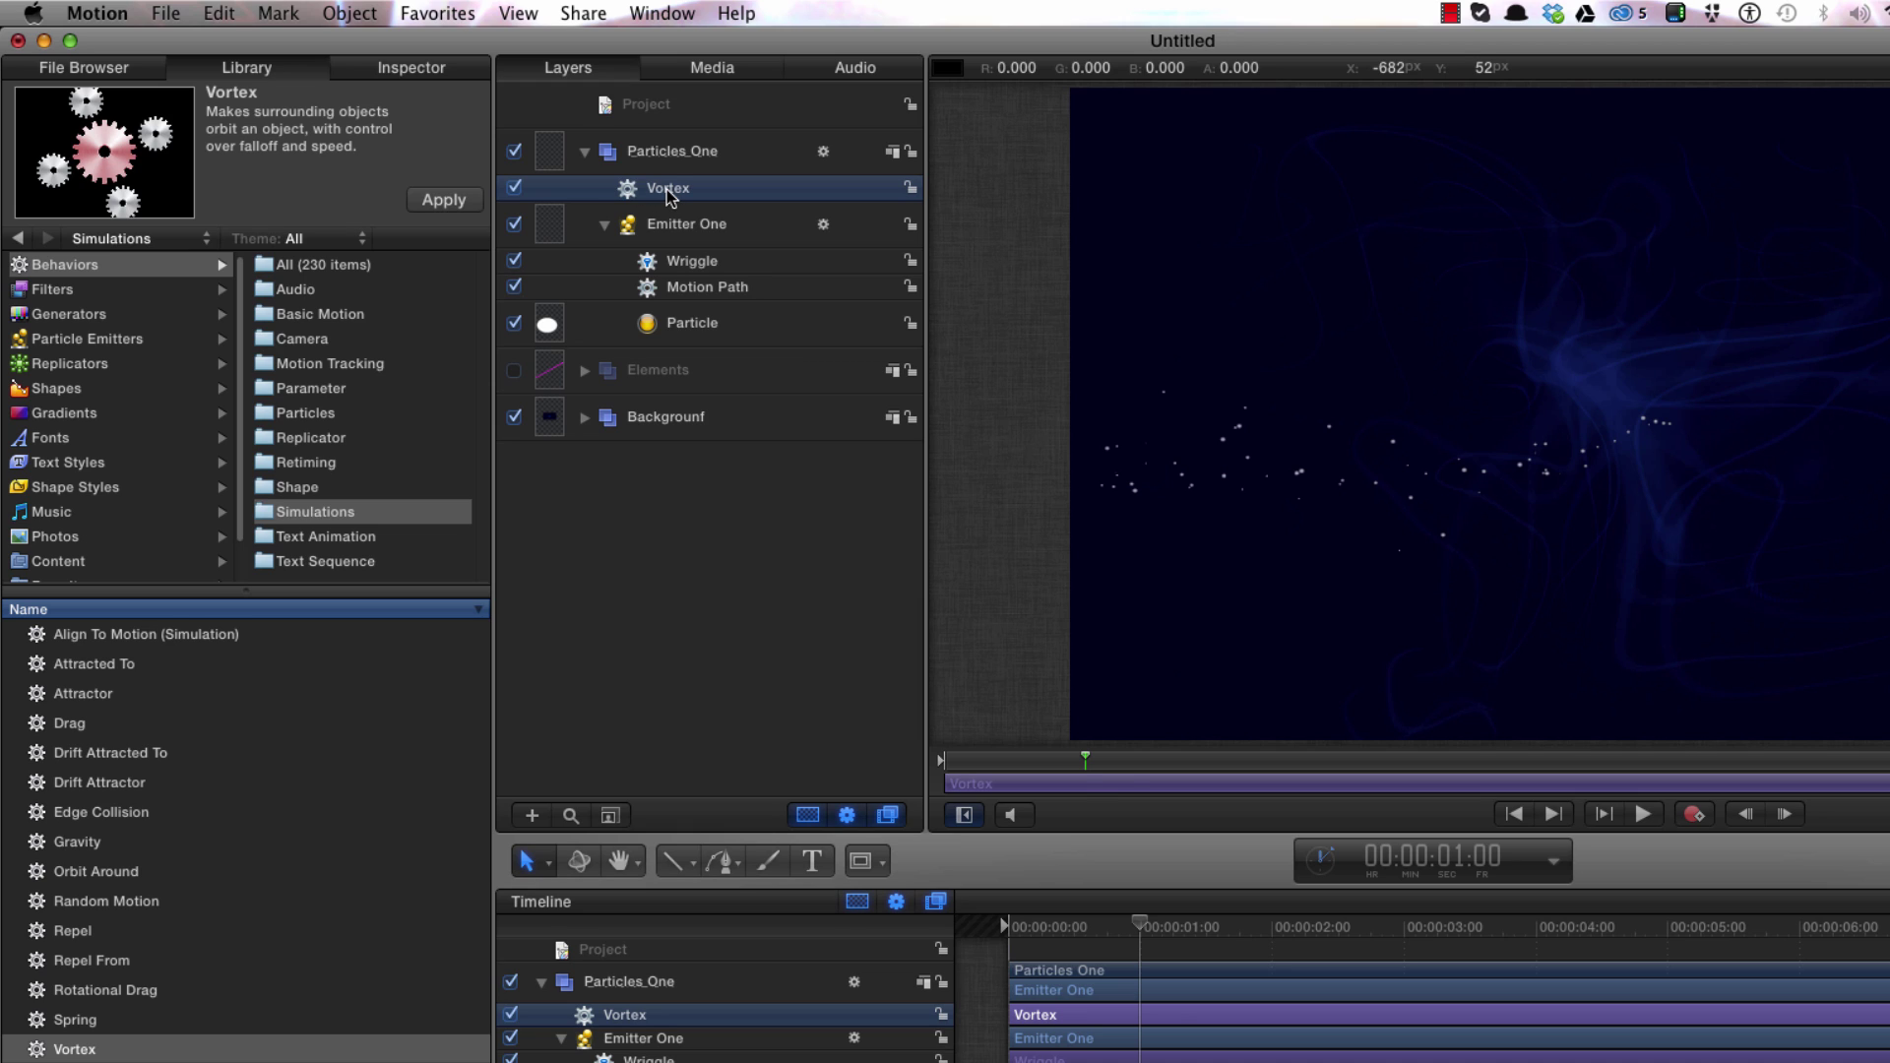
pyautogui.press('i')
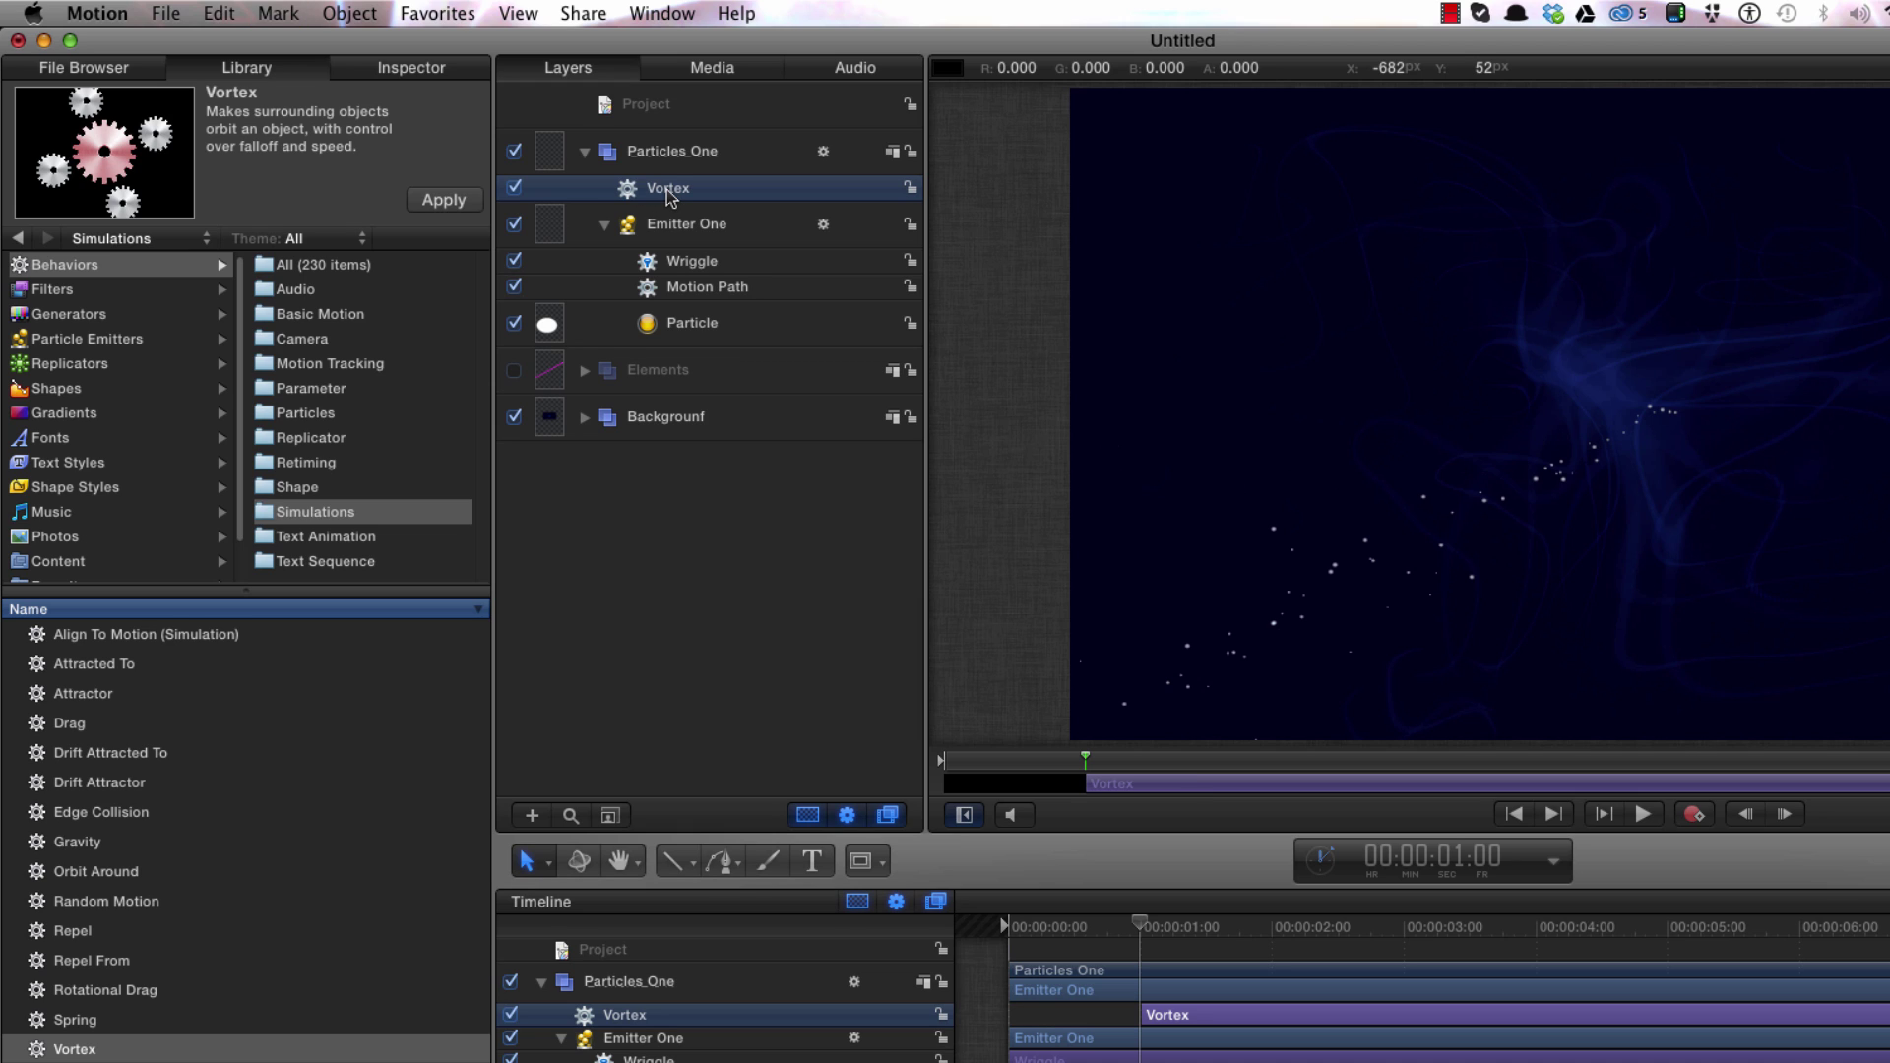
# Go to 00:00:01:12 and trim the end of the Vortex behavior to that frame.
pyautogui.click(1467, 865)
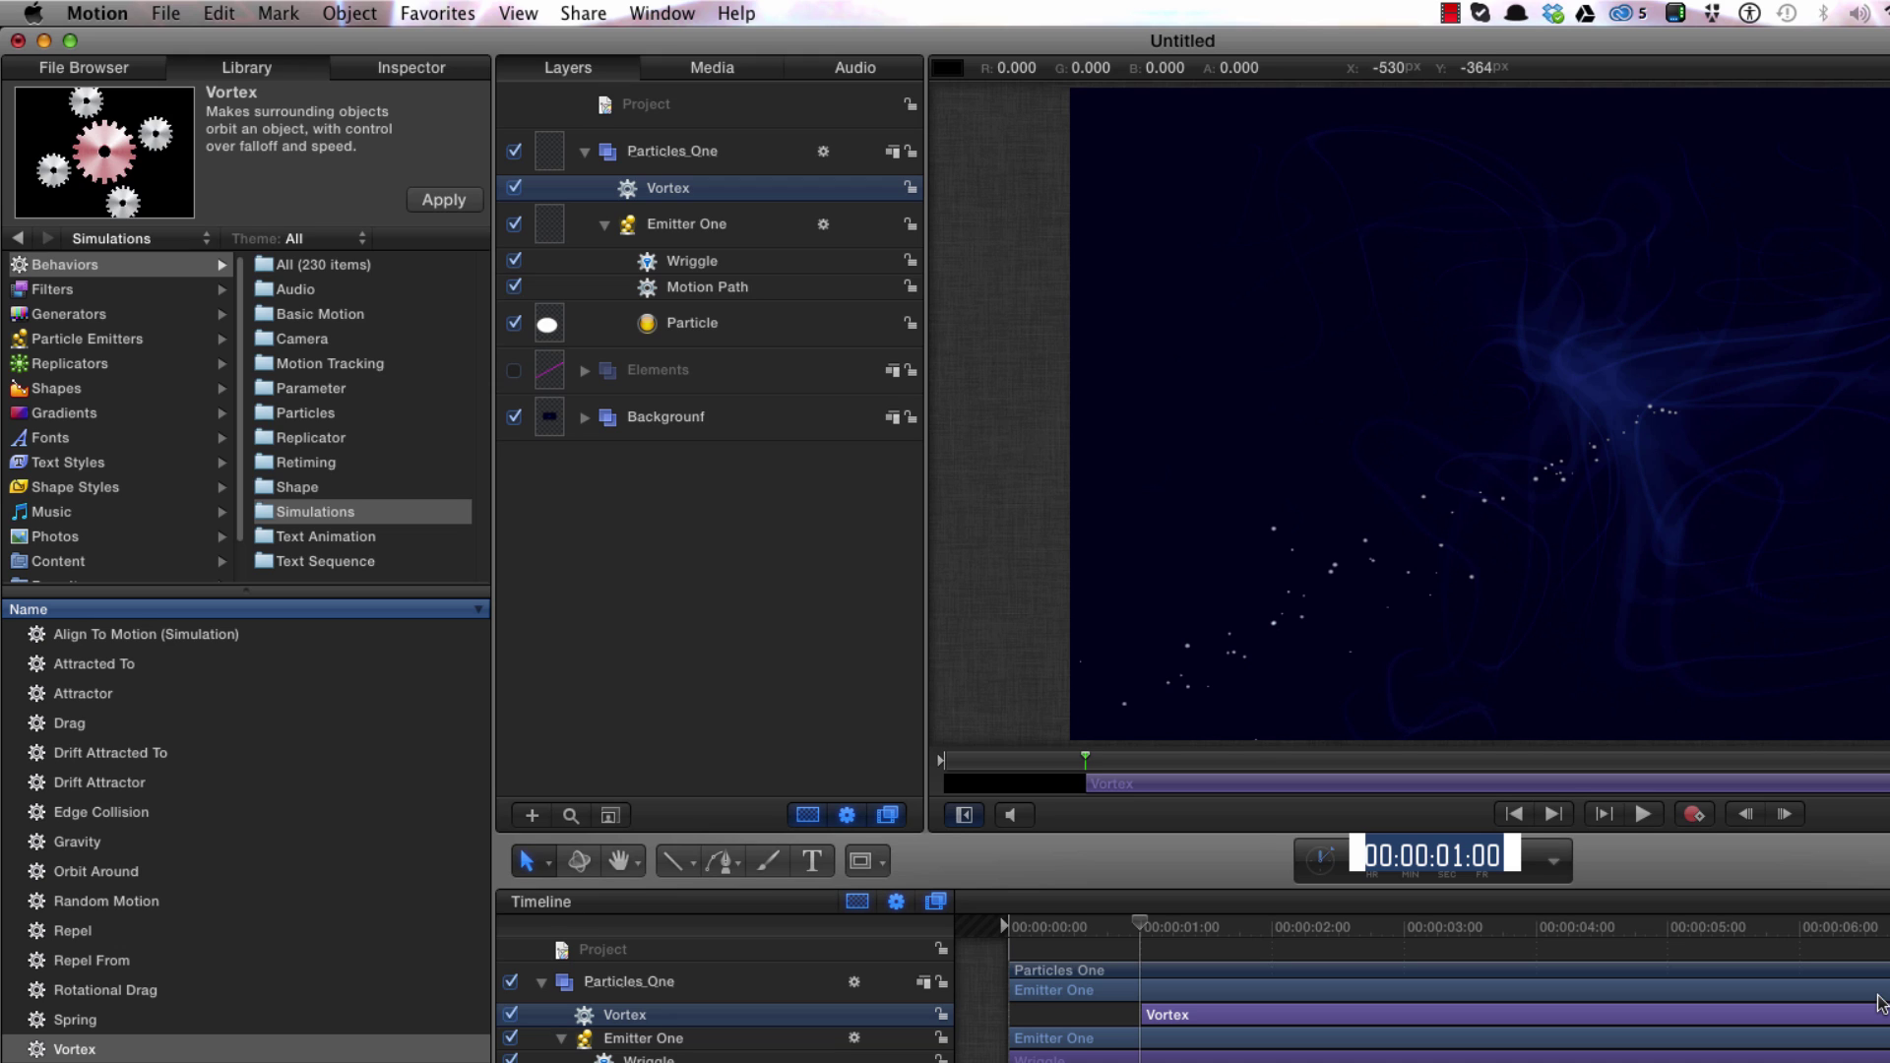
pyautogui.write('112')
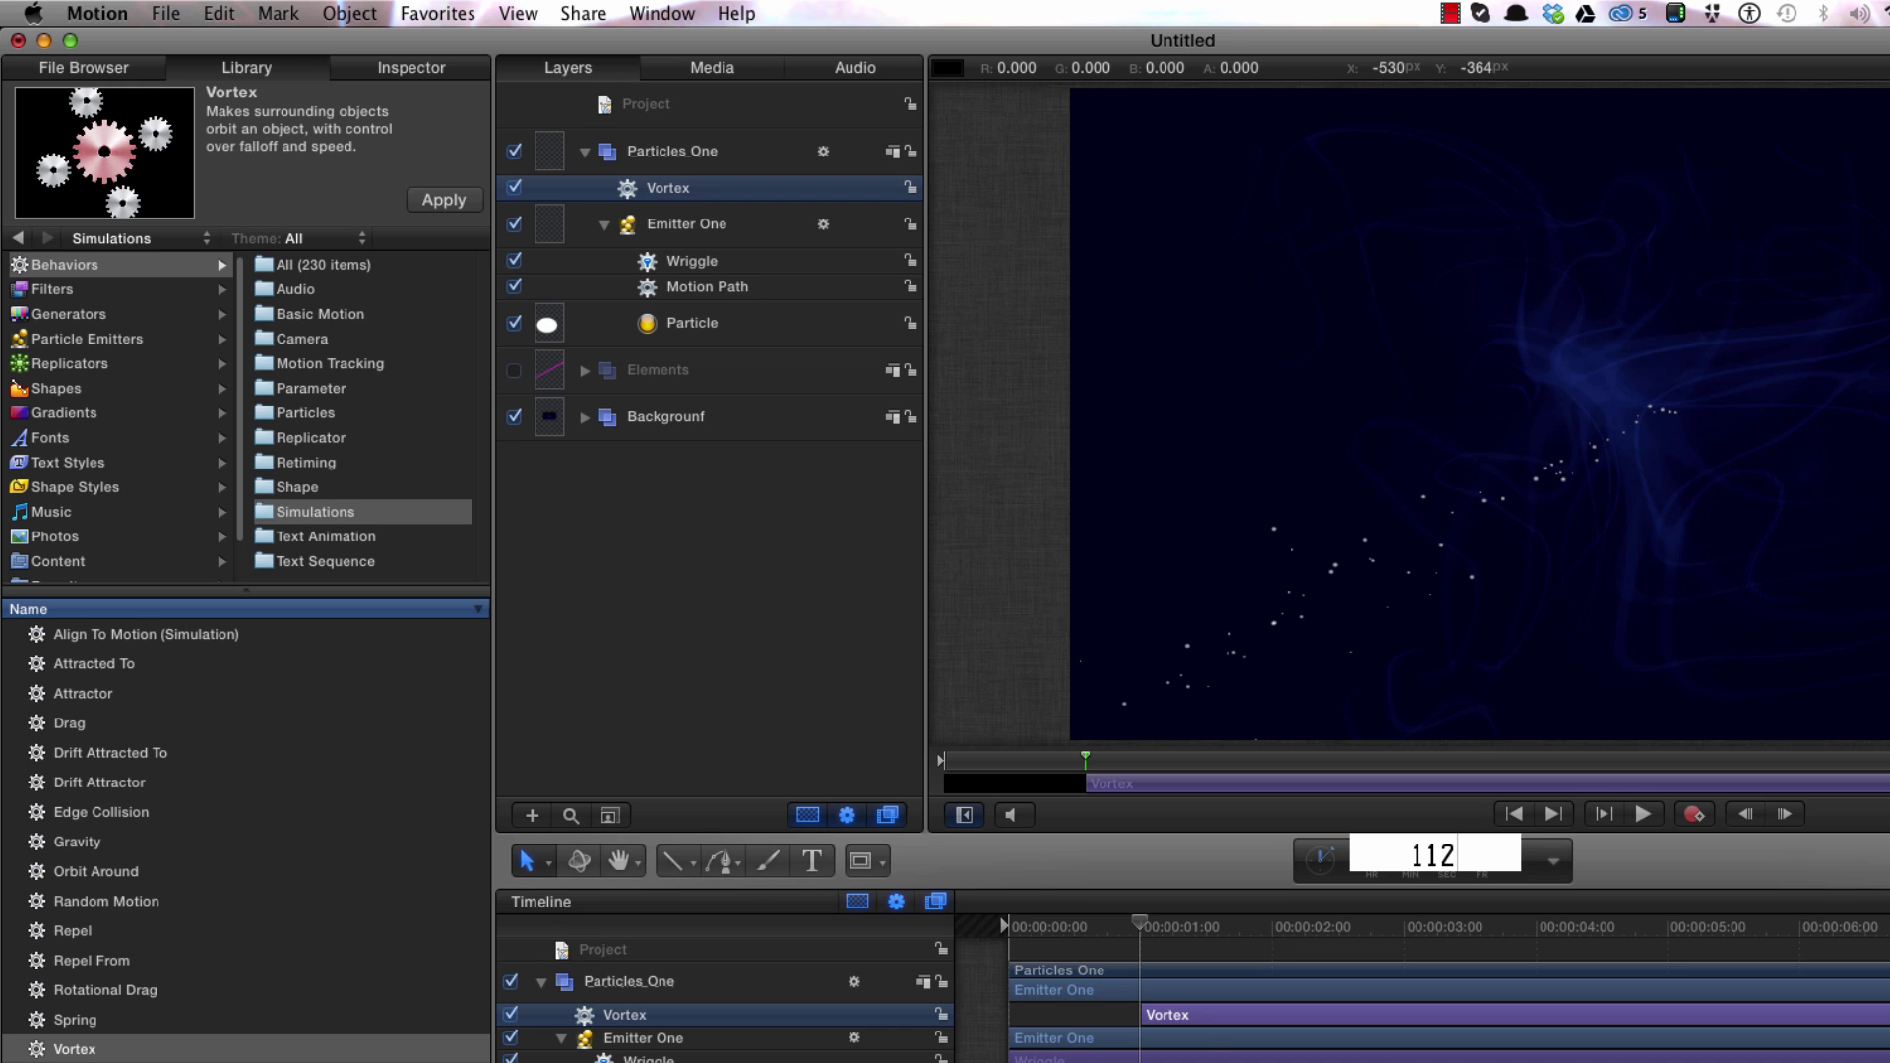
pyautogui.press('Return')
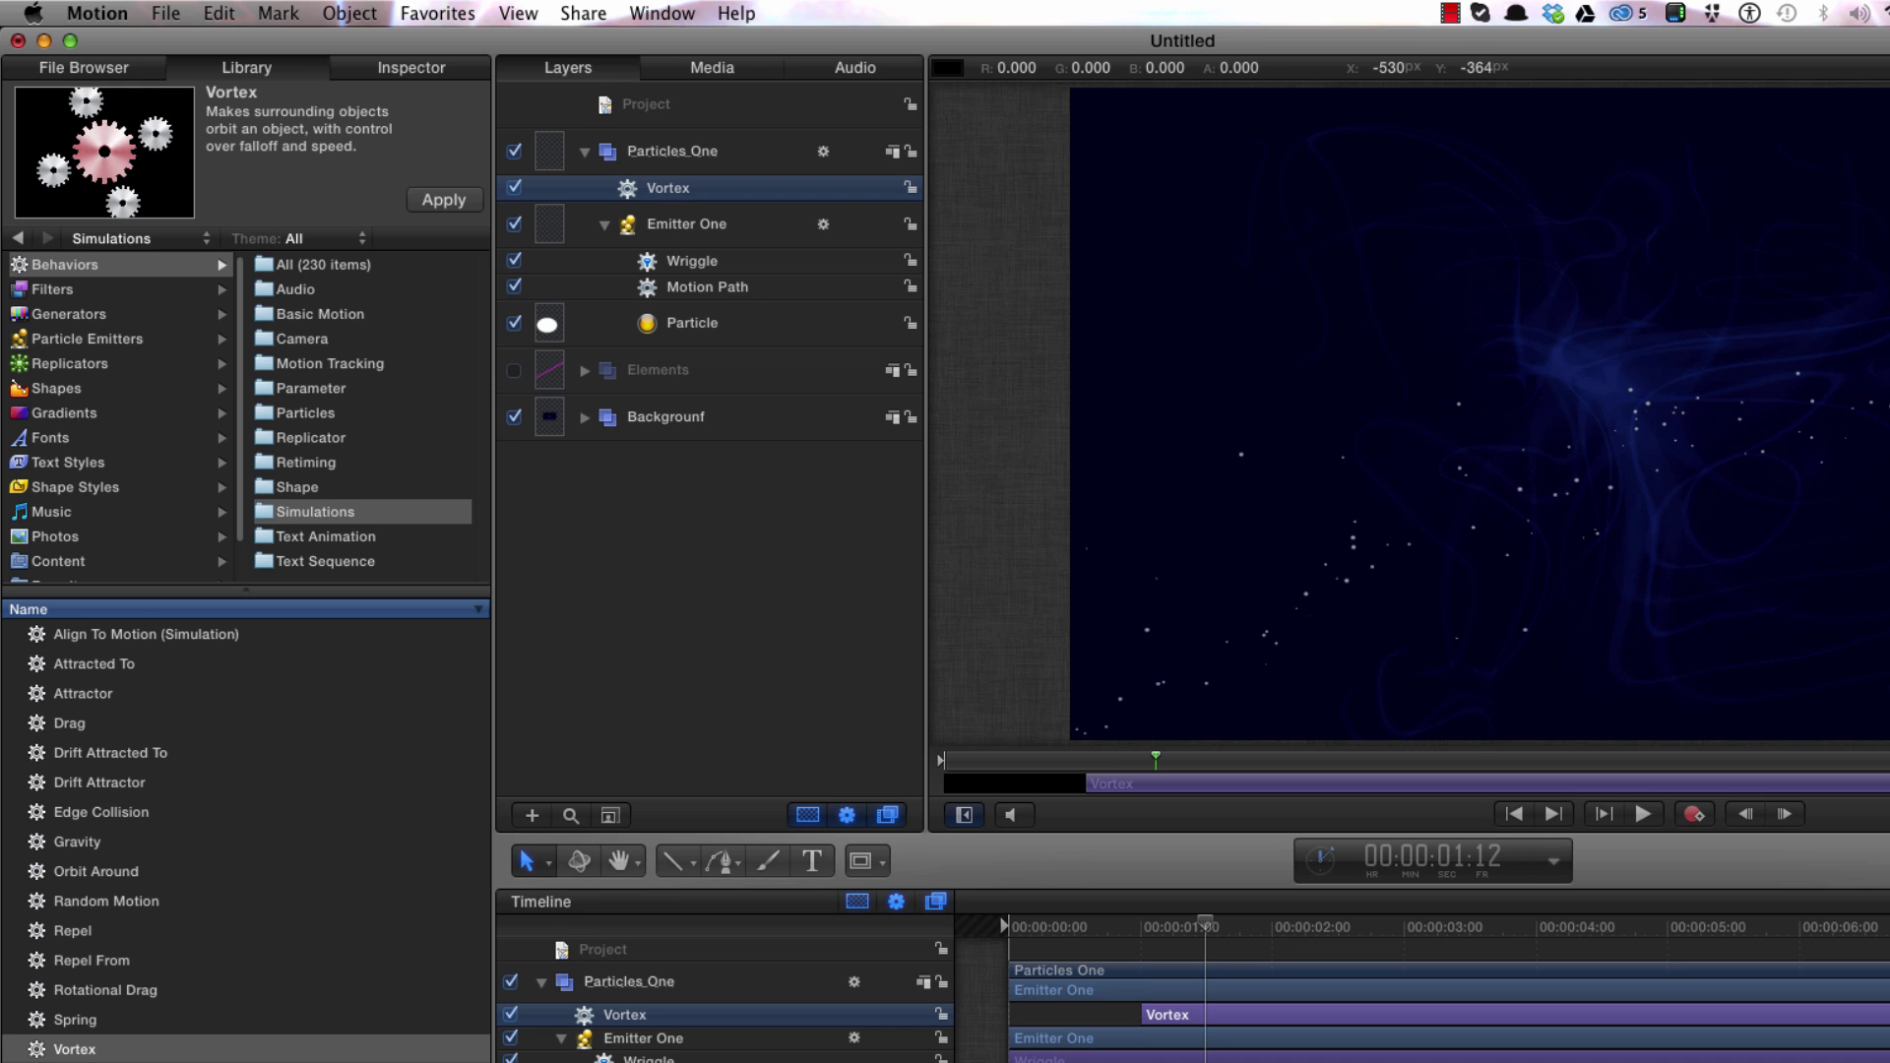
pyautogui.press('o')
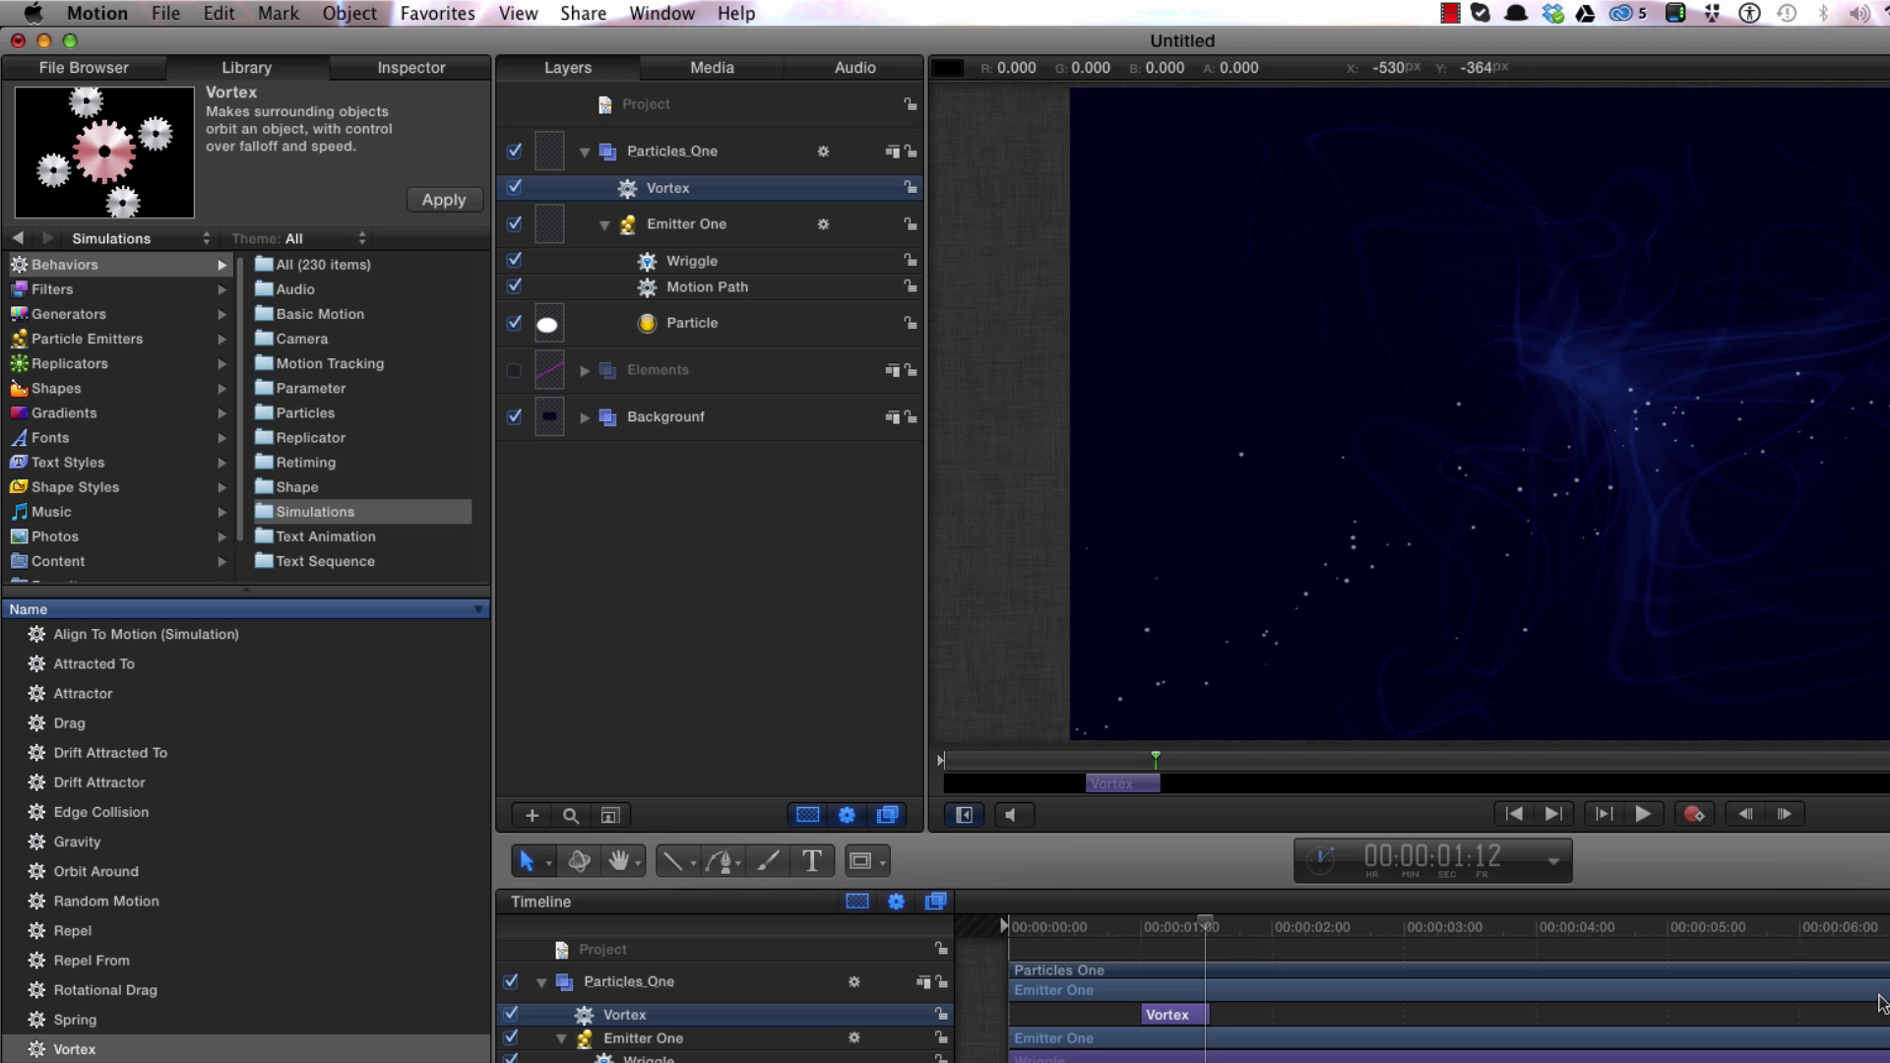
# Review the Vortex effect on the particles by playing from the start in the enlarged canvas, and restore the normal layout.
pyautogui.press('F8')
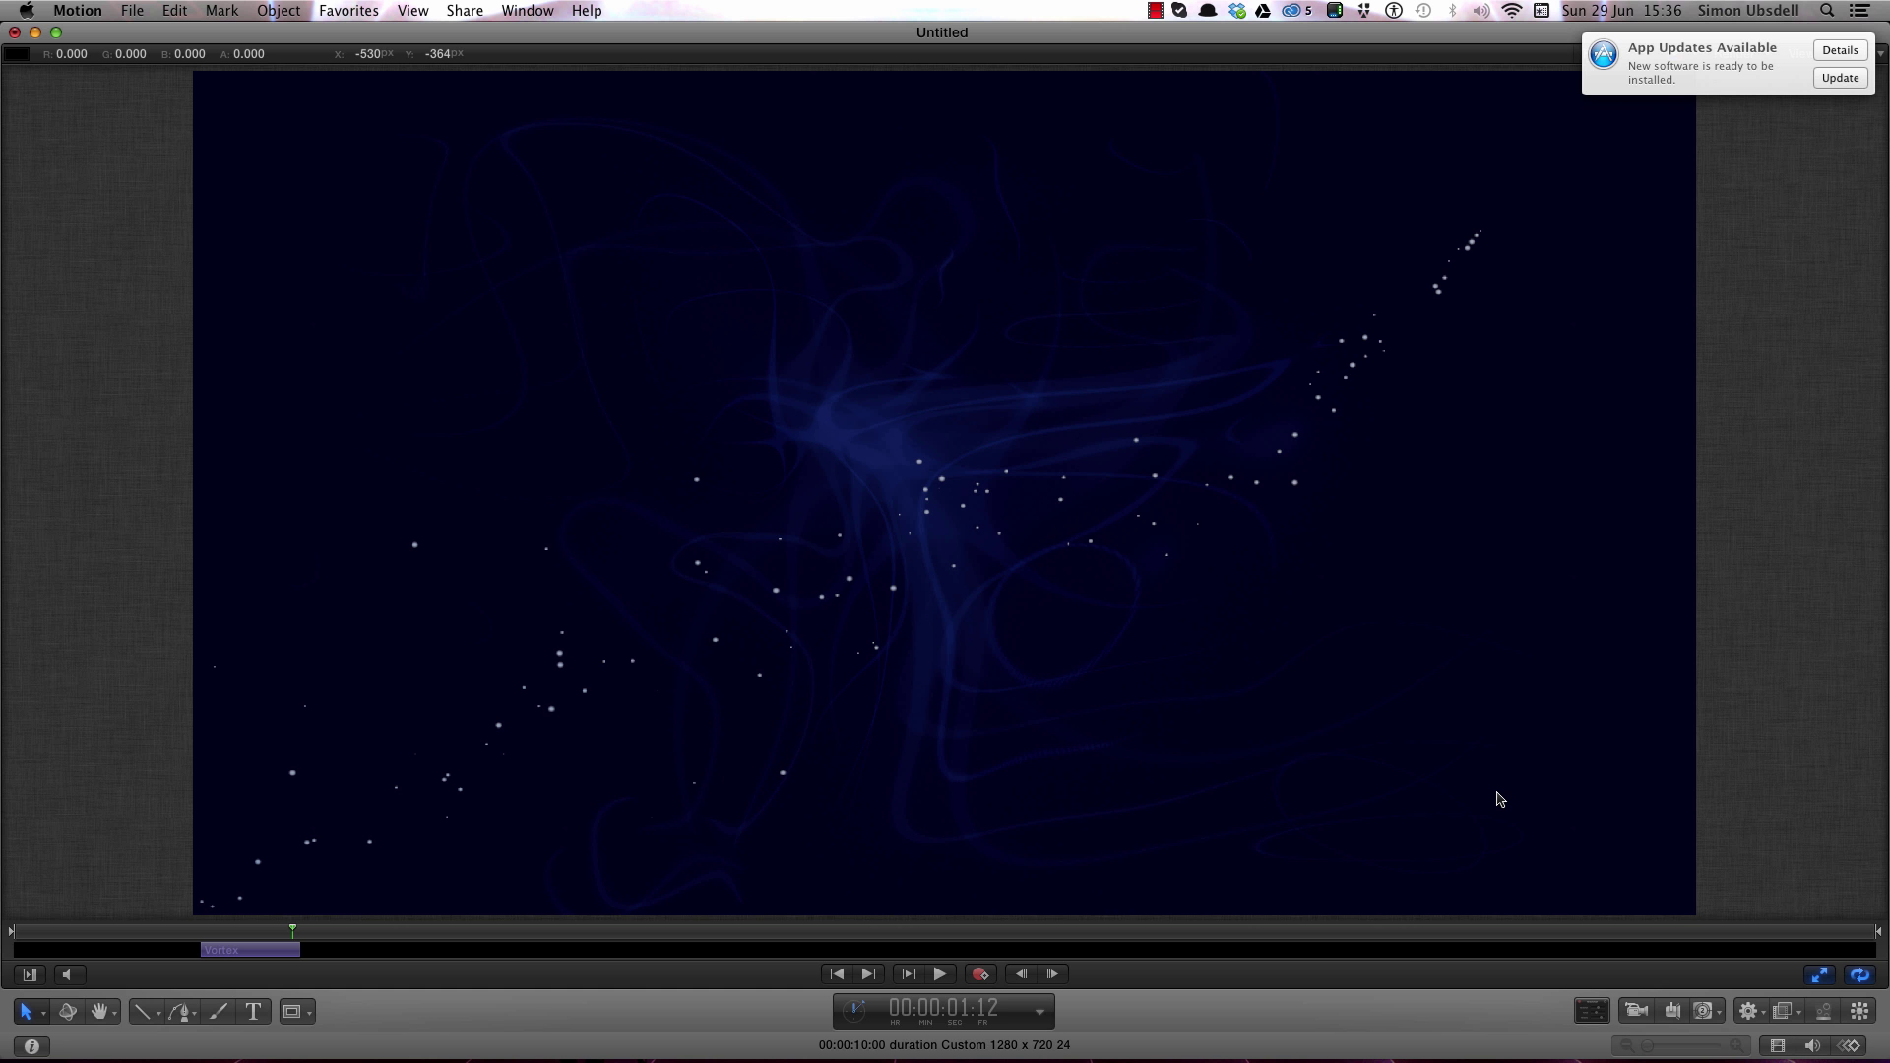
pyautogui.press('Home')
pyautogui.press('space')
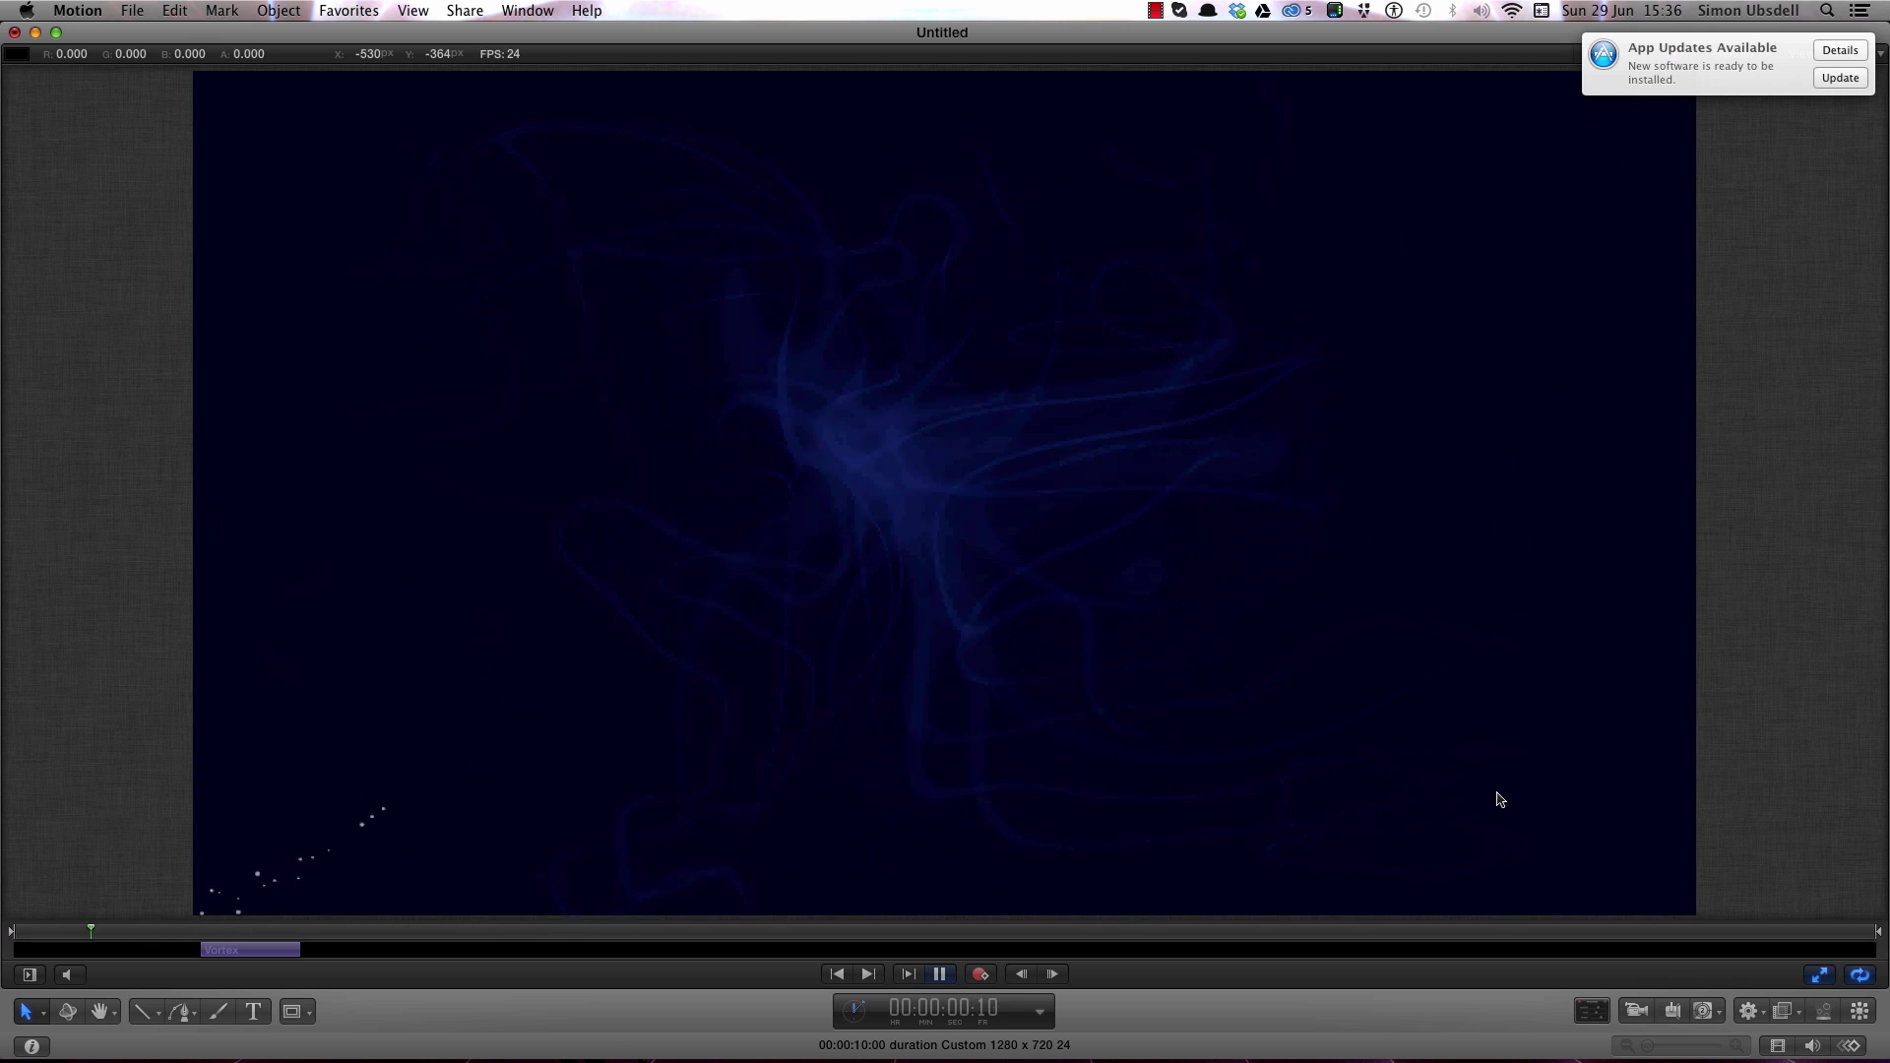
pyautogui.press('space')
pyautogui.press('Home')
pyautogui.press('space')
pyautogui.press('space')
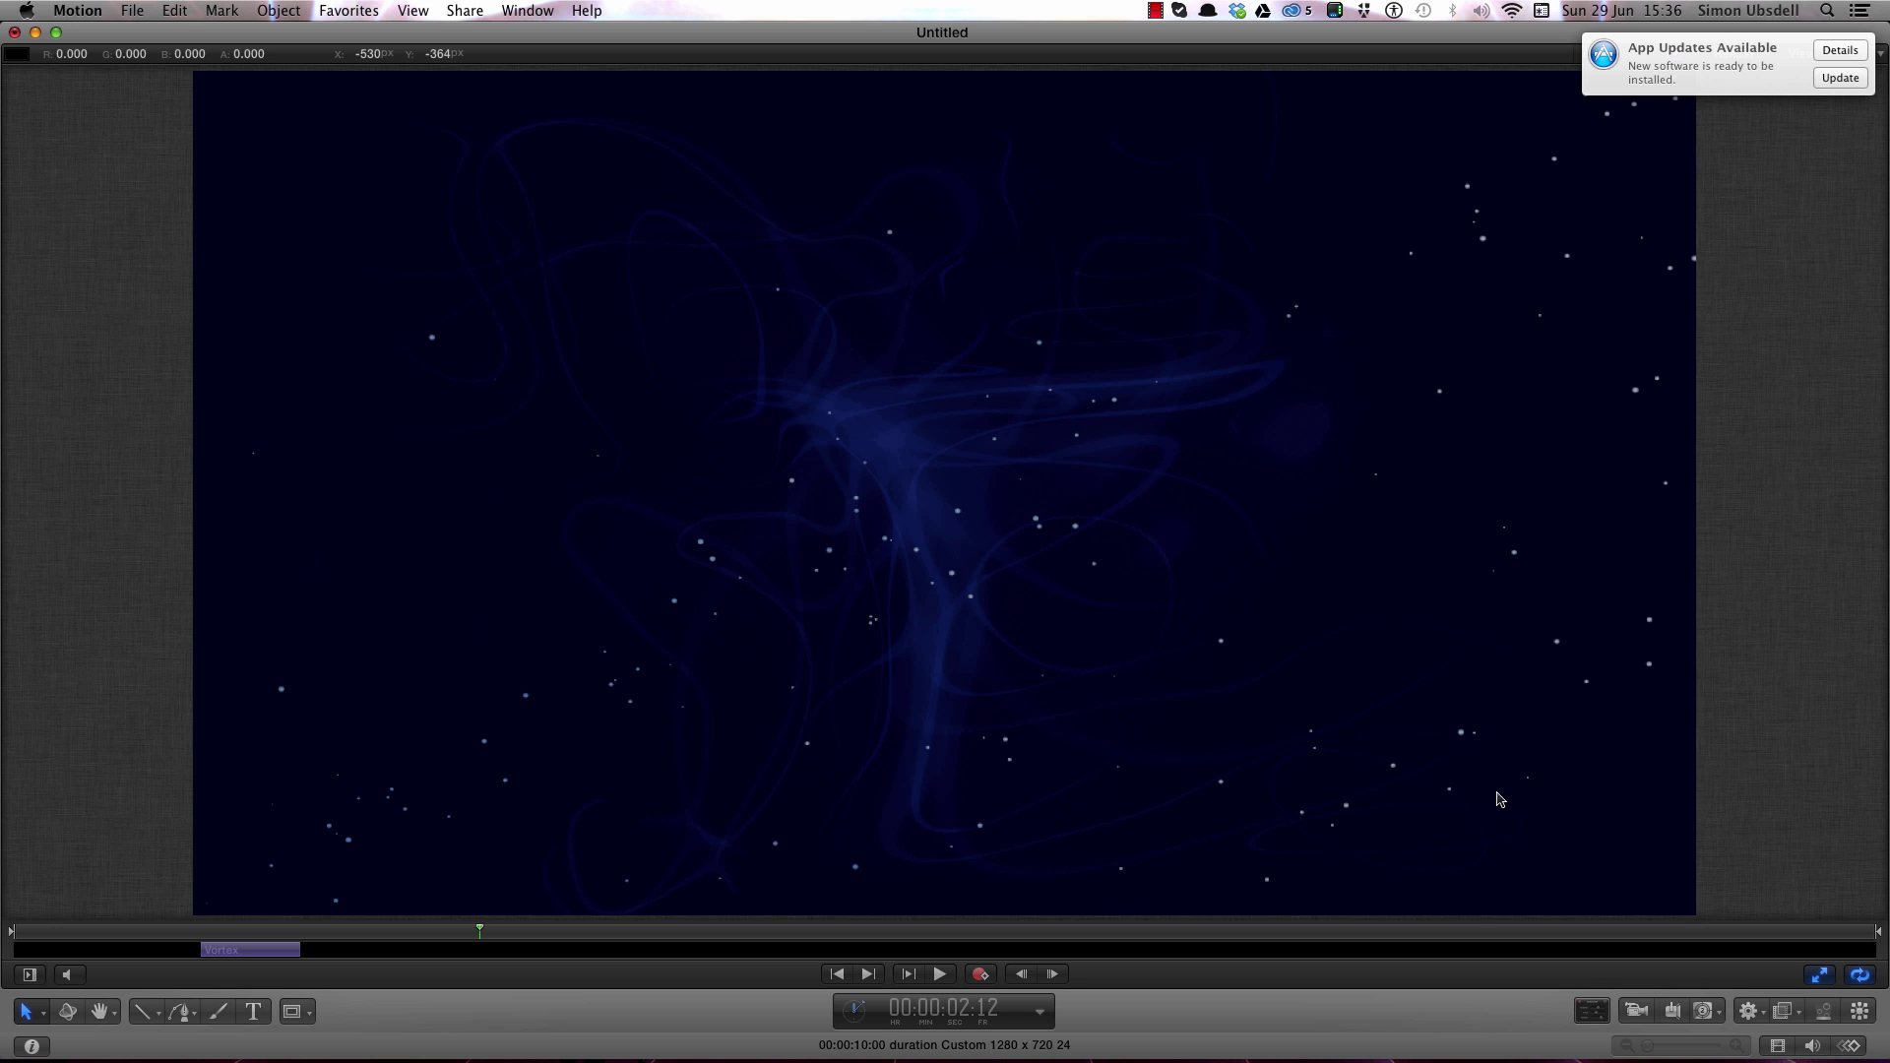
pyautogui.press('F8')
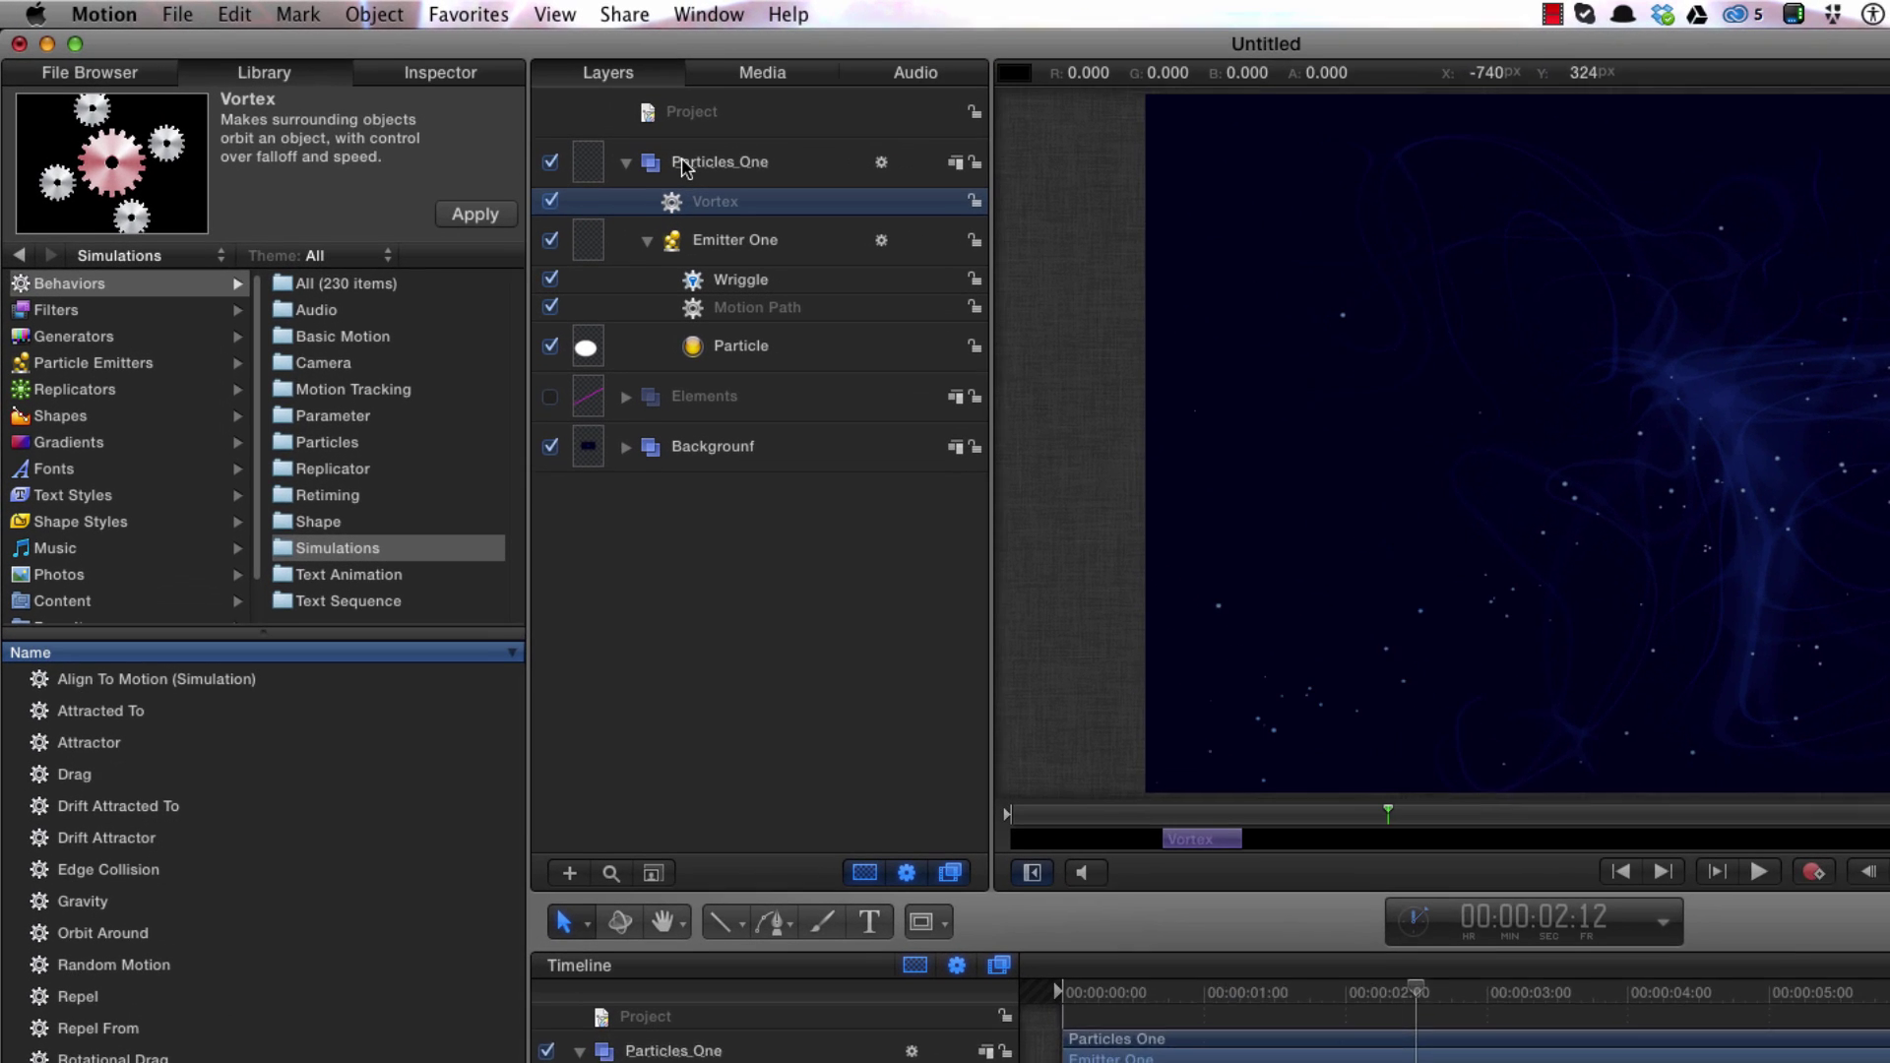
# Set the Vortex behavior's strength to 100 and its falloff rate to 2.
pyautogui.press('super+3')
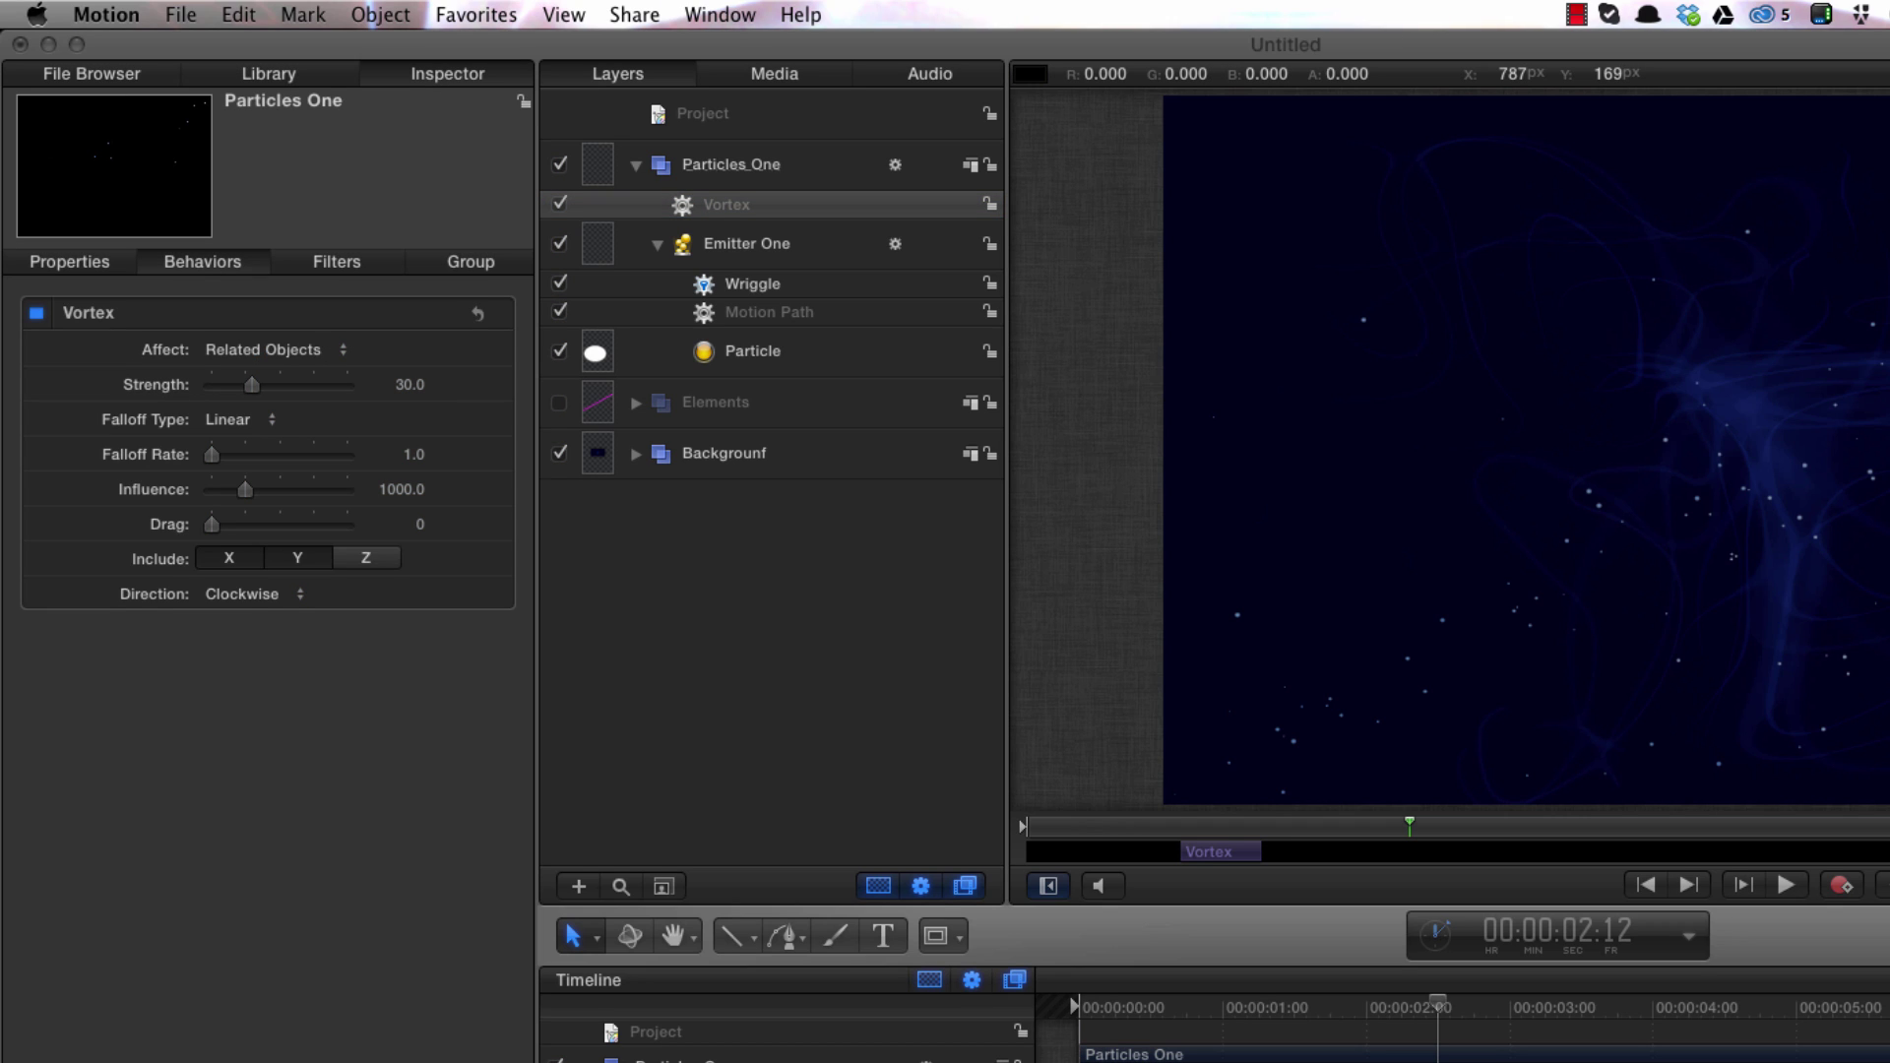
pyautogui.click(409, 384)
pyautogui.write('1')
pyautogui.press('Return')
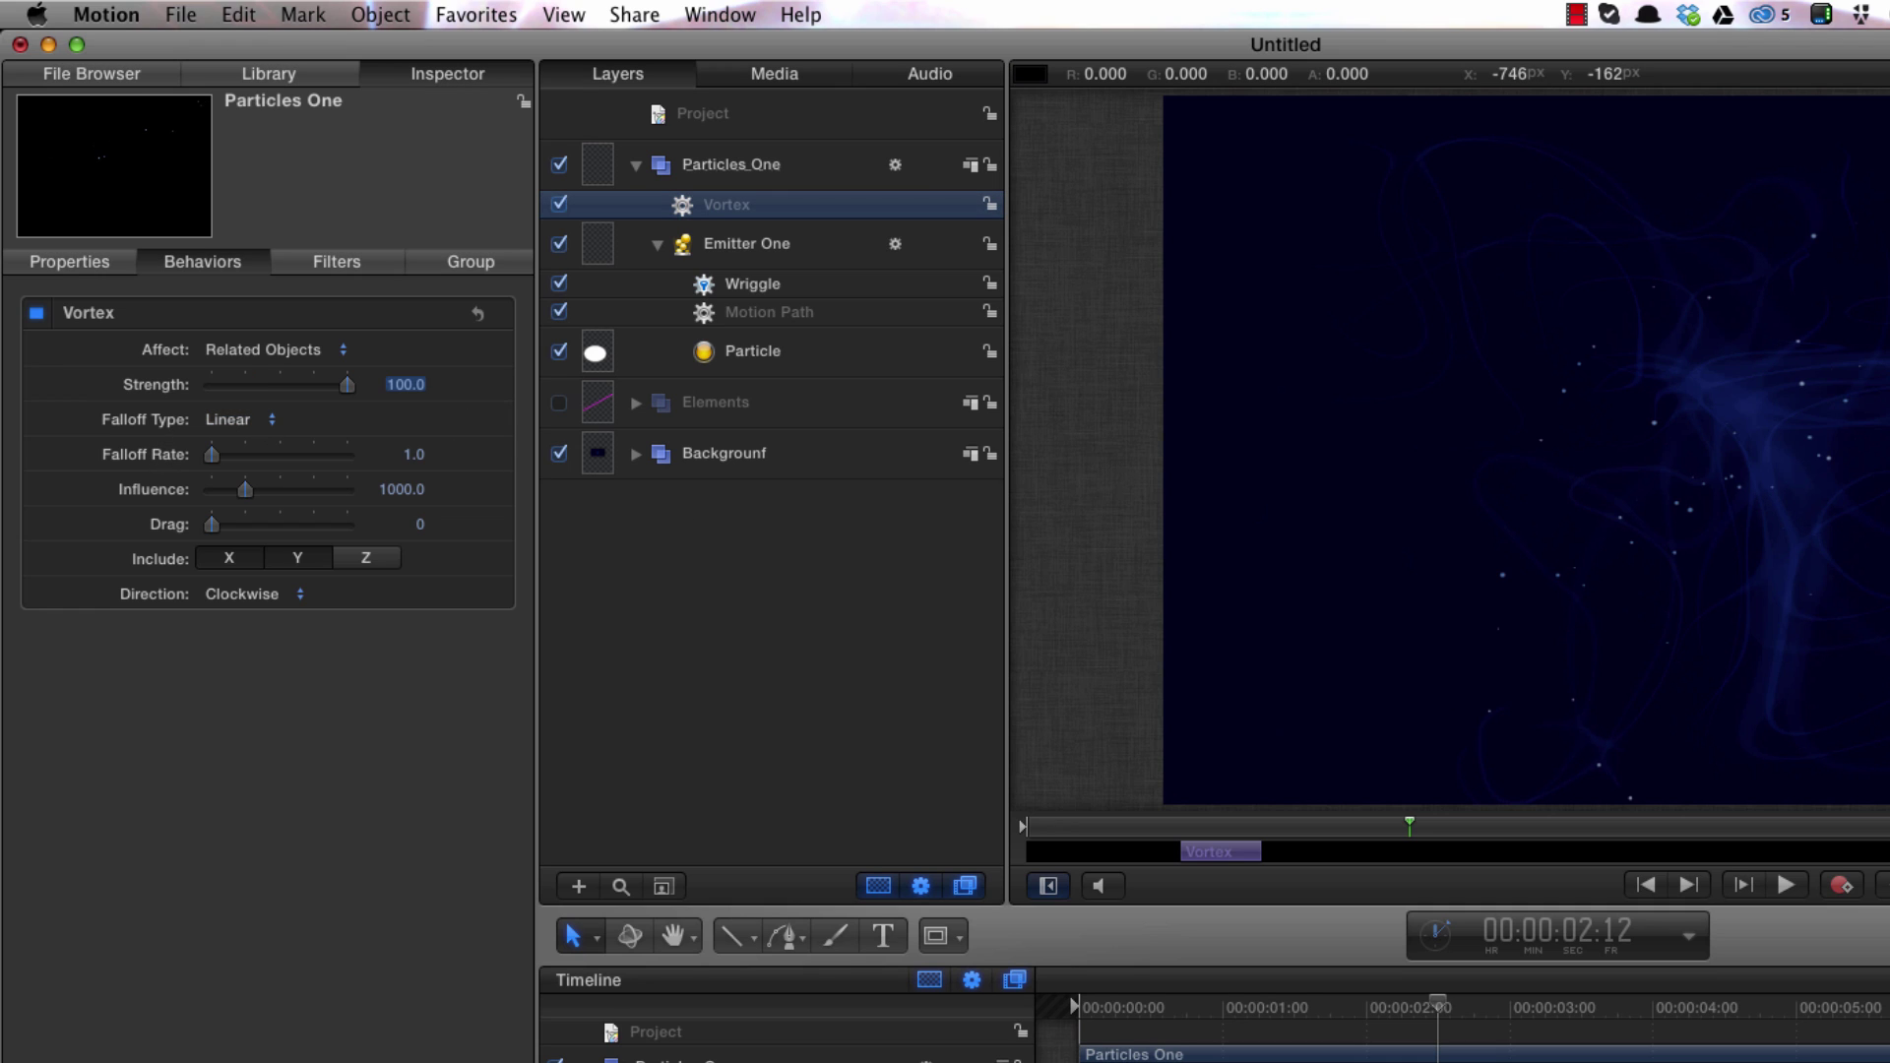
pyautogui.press('Tab')
pyautogui.write('2')
pyautogui.press('Return')
# Set the Vortex drag to 2 and its direction to Counter Clockwise.
pyautogui.click(420, 526)
pyautogui.write('2')
pyautogui.press('Return')
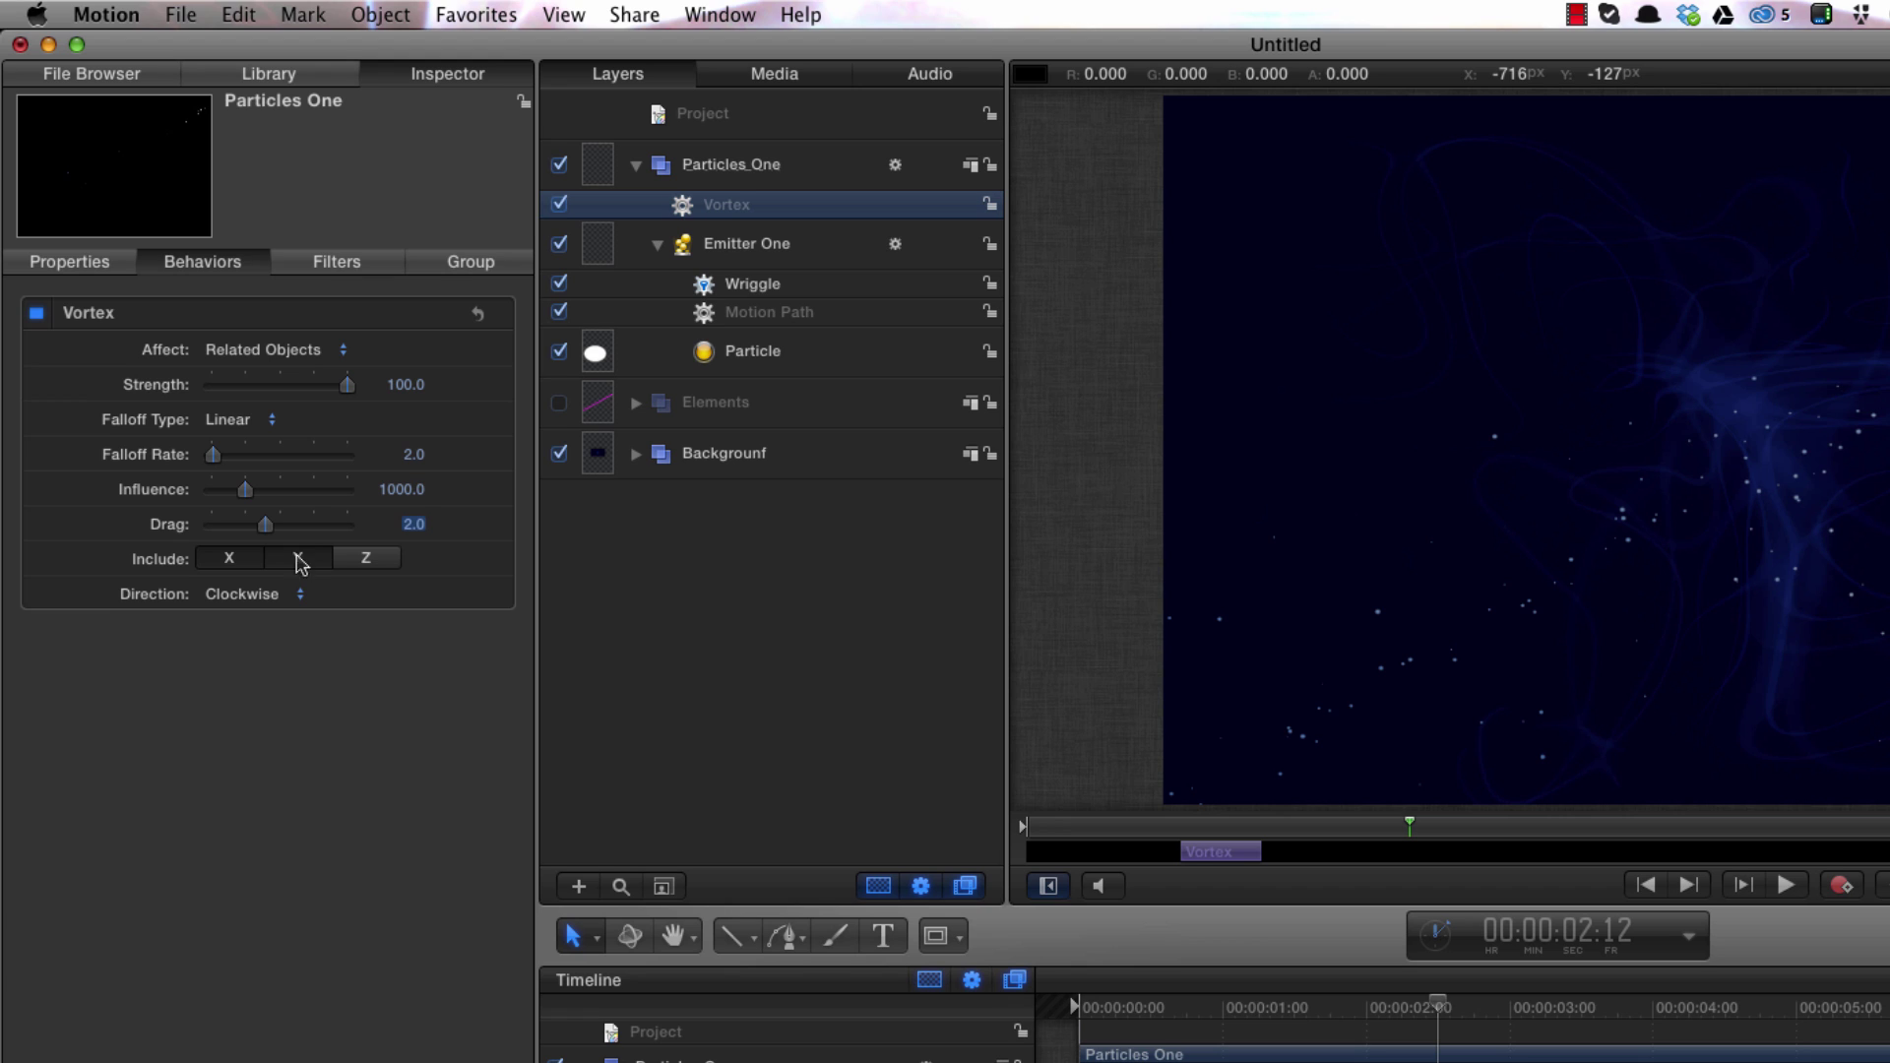
pyautogui.click(239, 596)
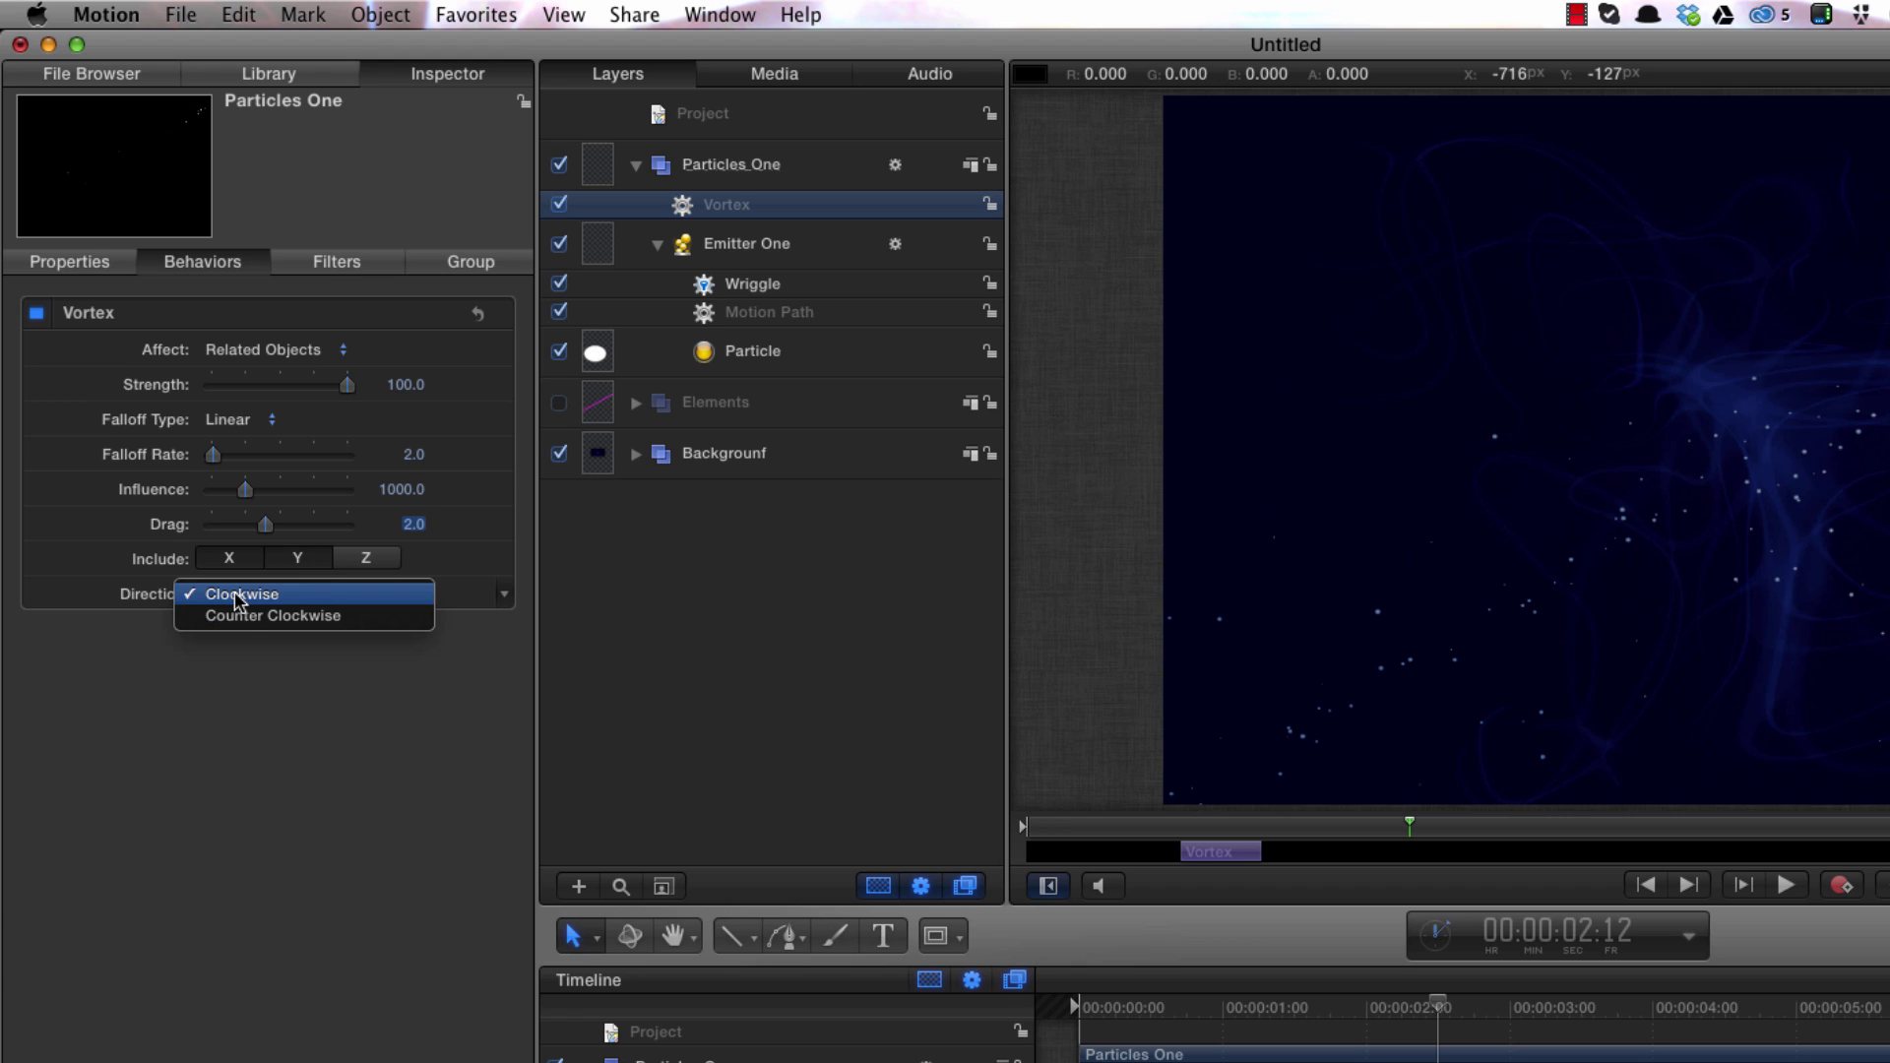
pyautogui.click(242, 617)
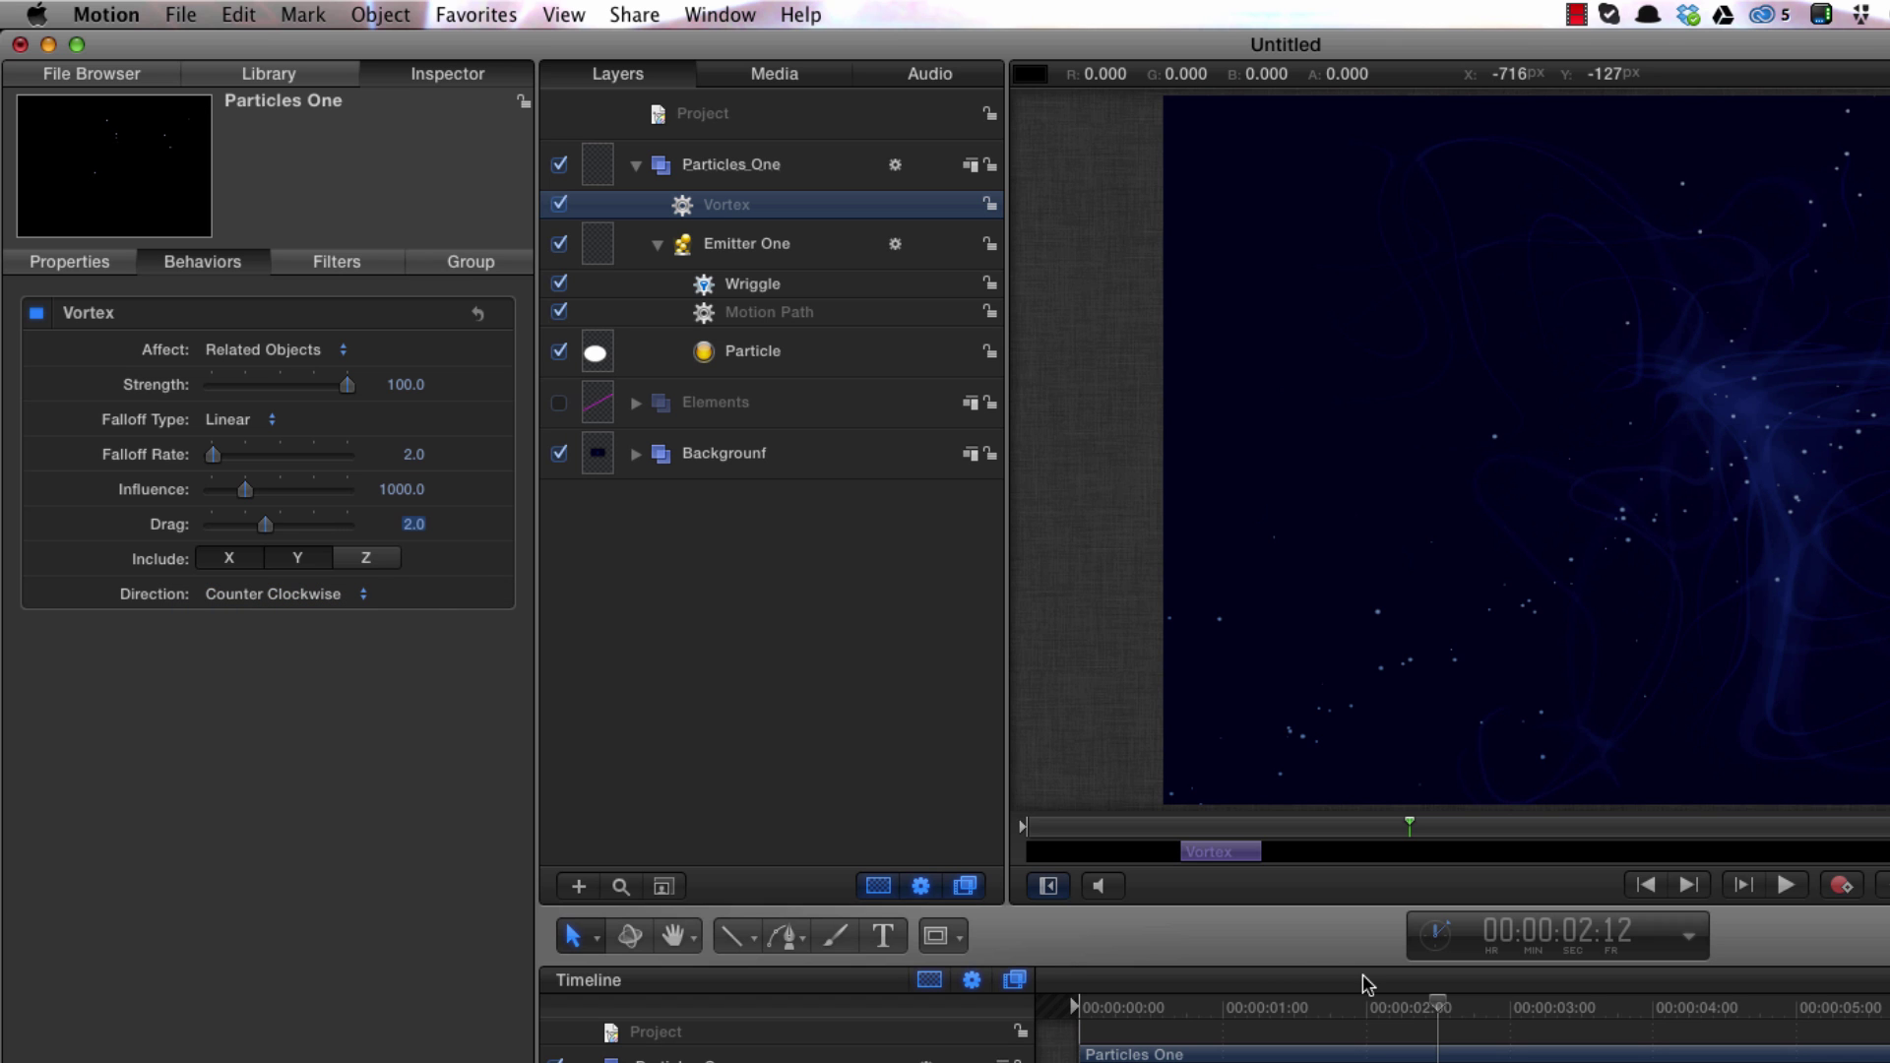
# Review the adjusted Vortex effect by playing the animation from the start in the enlarged canvas, and restore the normal layout.
pyautogui.press('F8')
pyautogui.press('space')
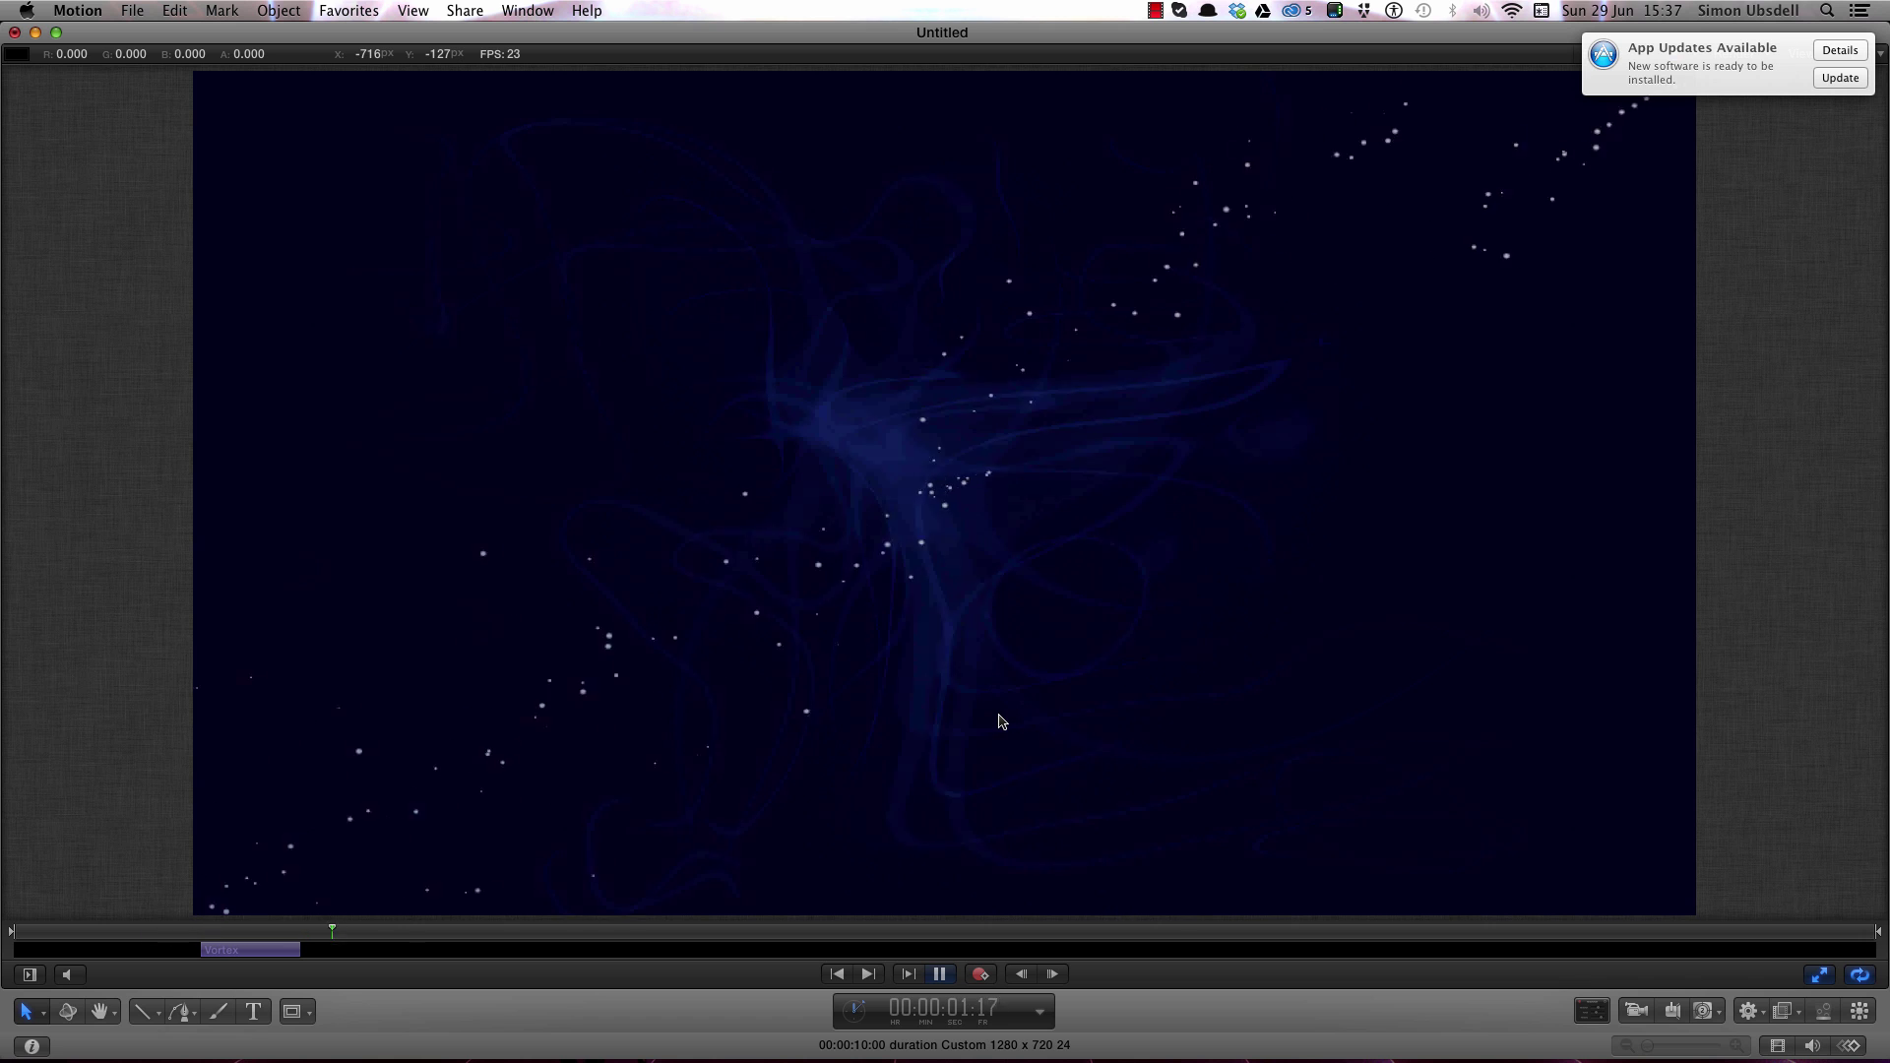
pyautogui.press('space')
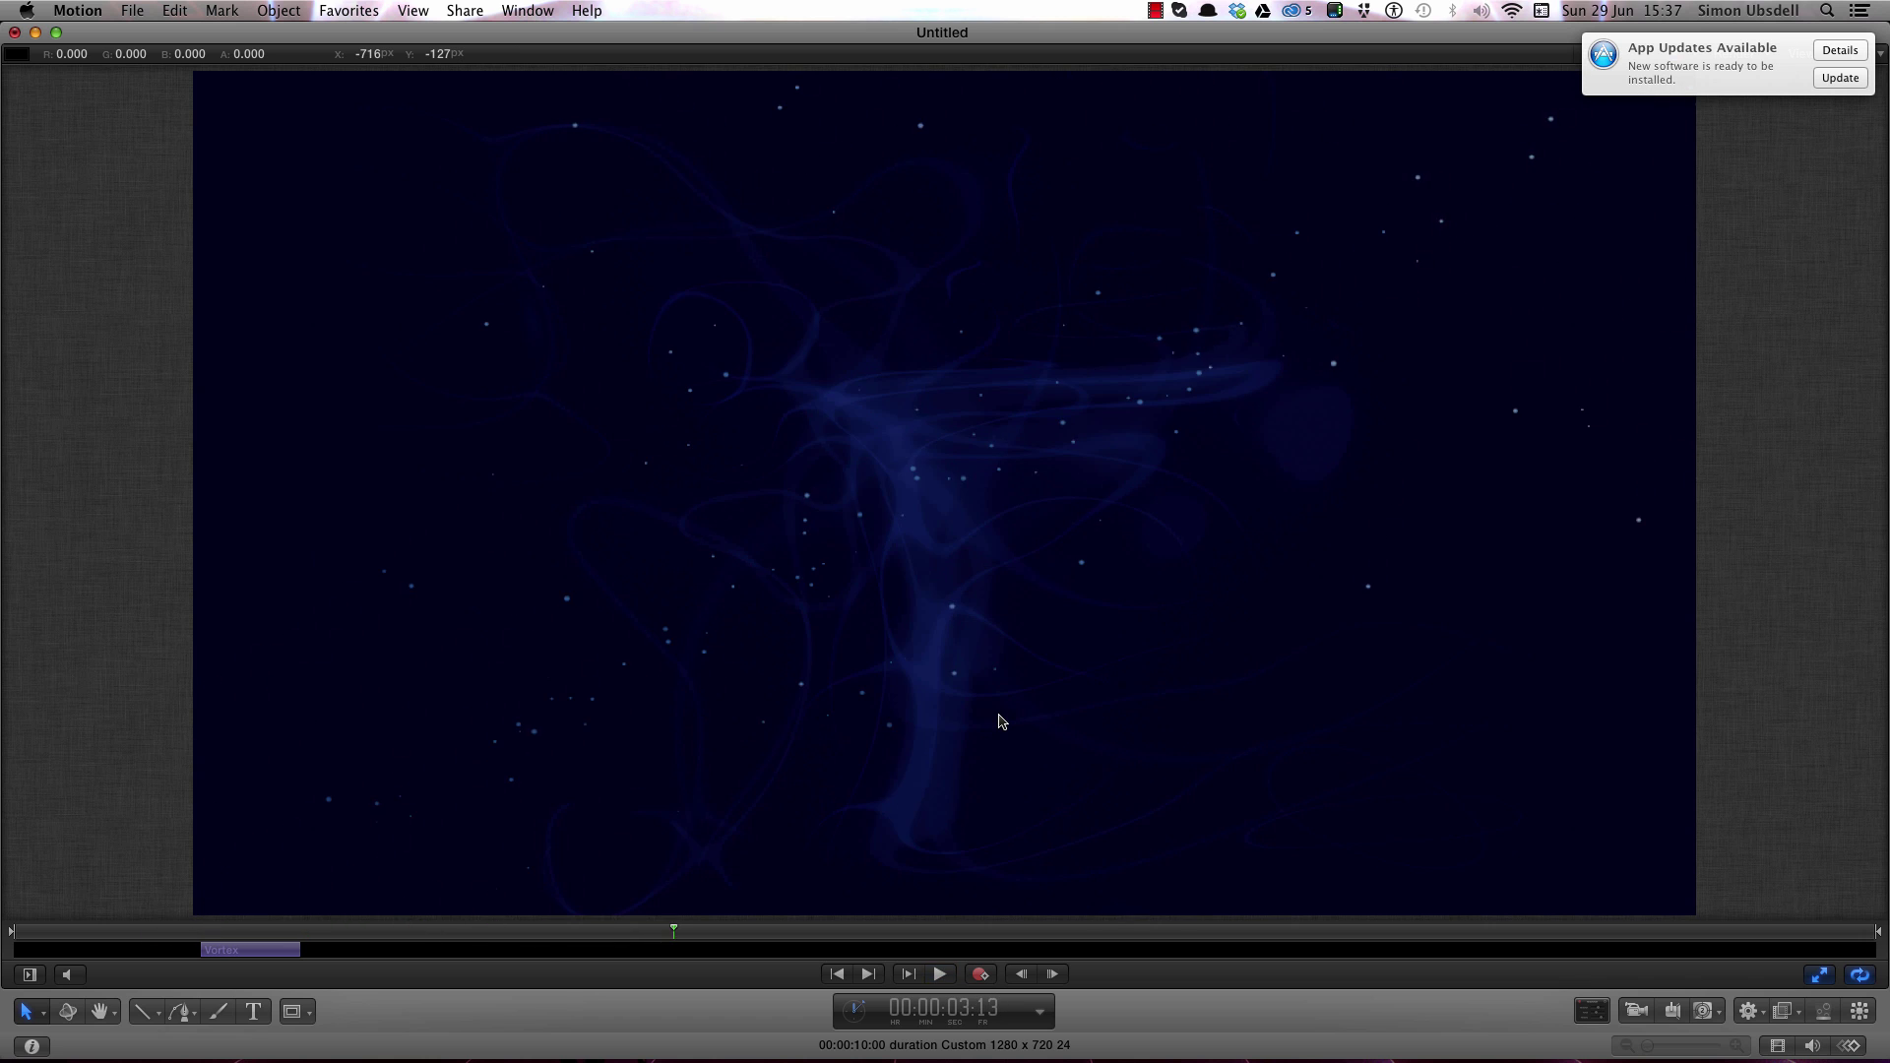
pyautogui.press('Home')
pyautogui.press('space')
pyautogui.press('space')
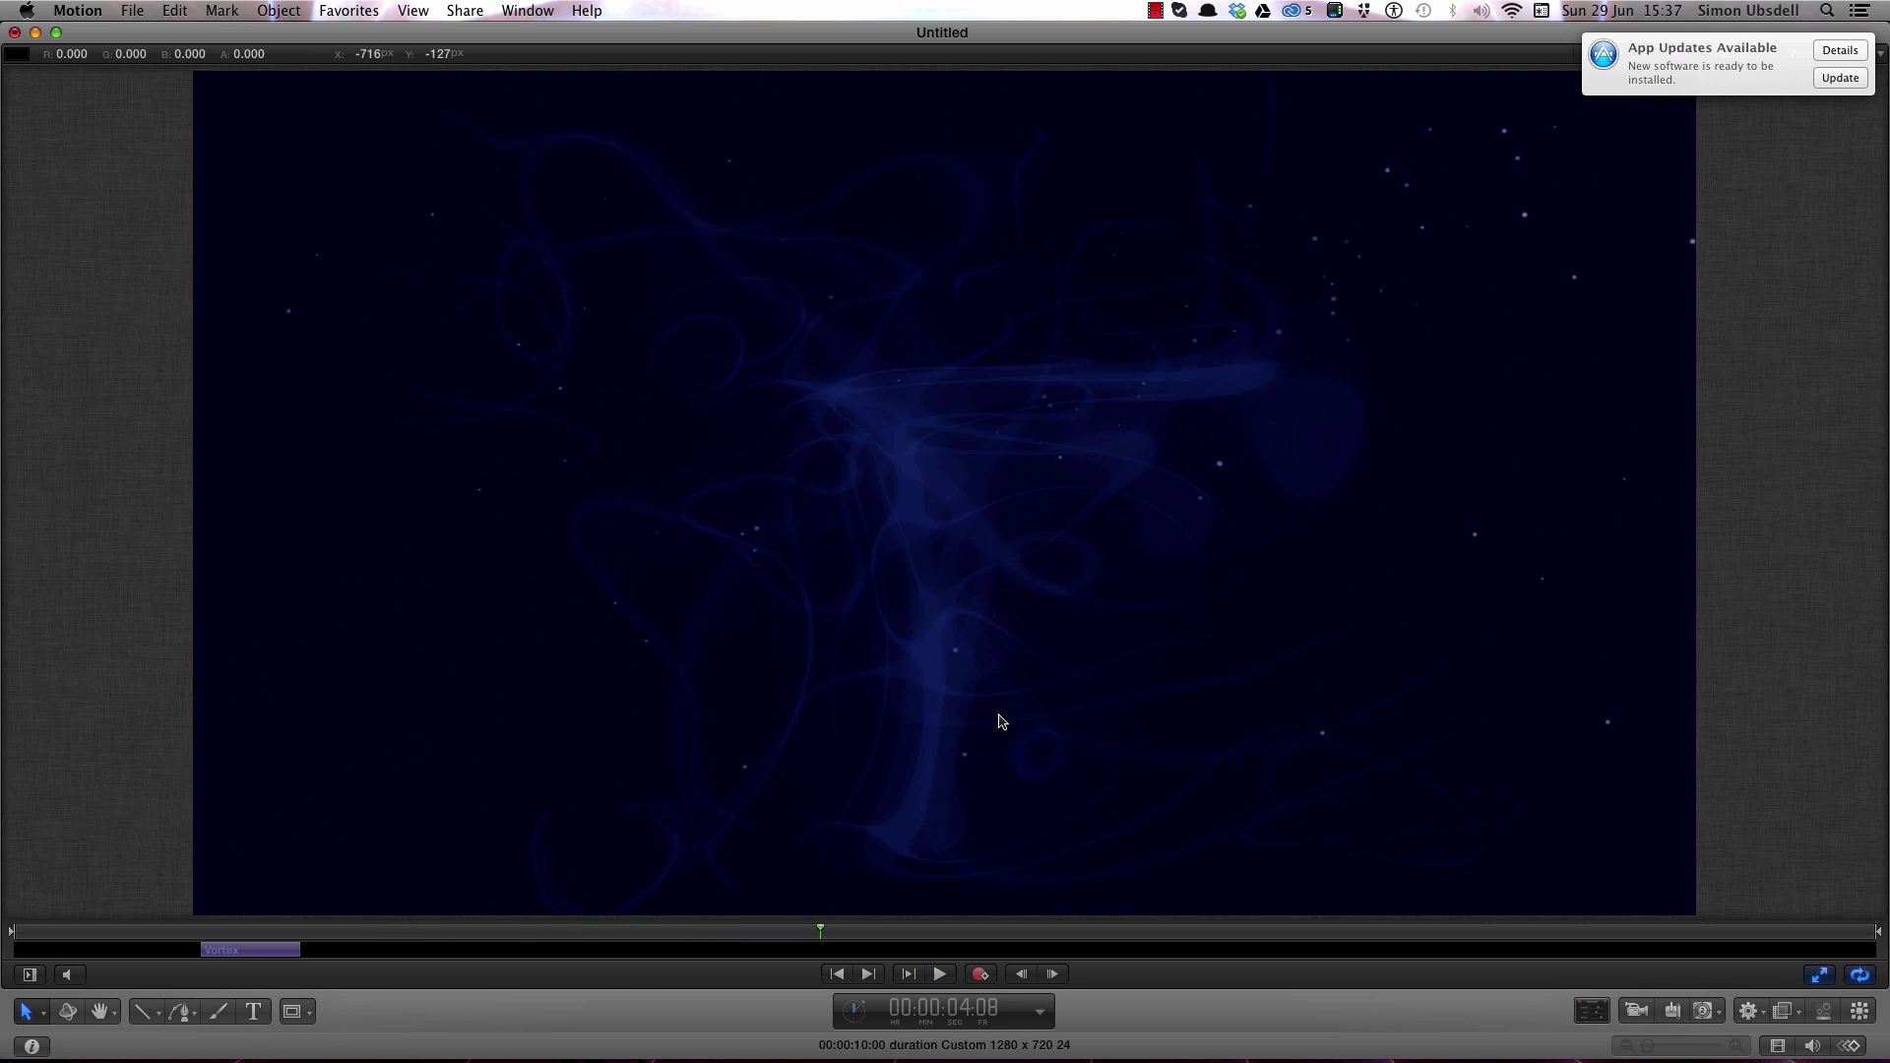
pyautogui.press('F8')
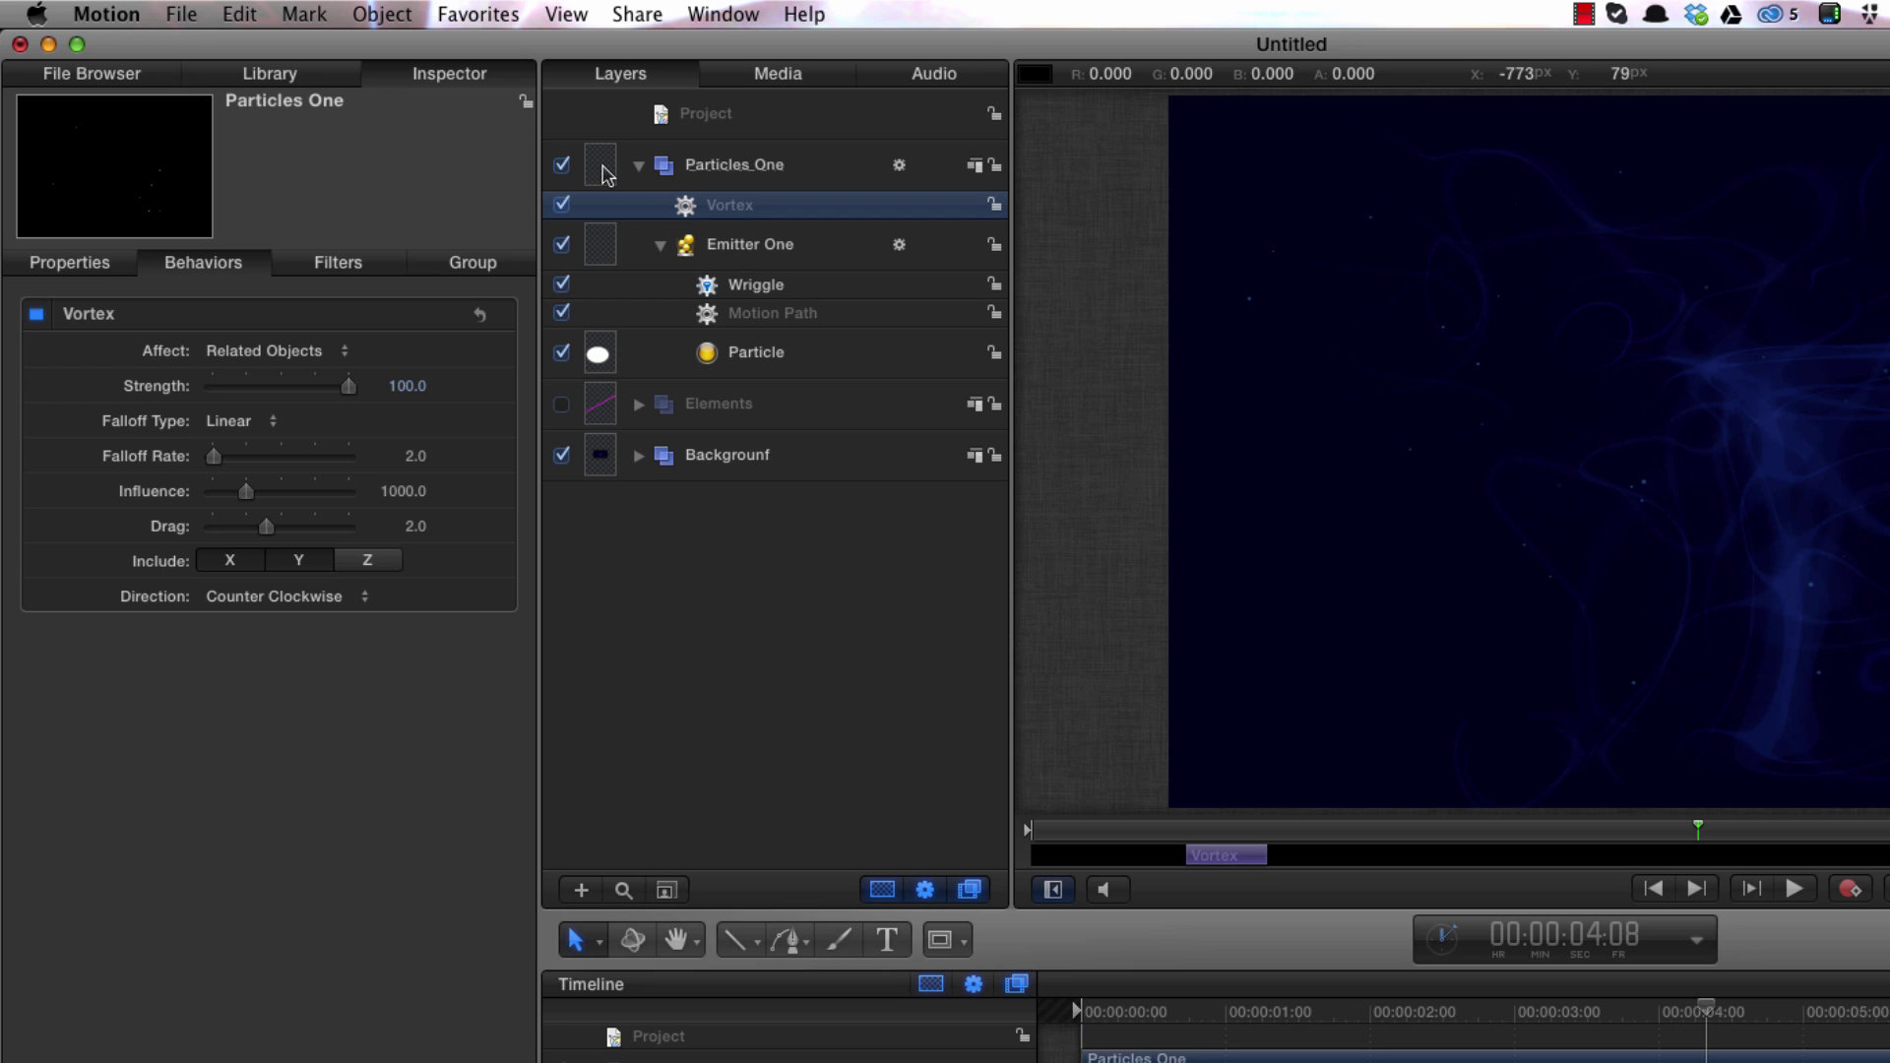
# Add a Gravity simulation behavior to the Particles One group and make it affect subobjects.
pyautogui.press('super+2')
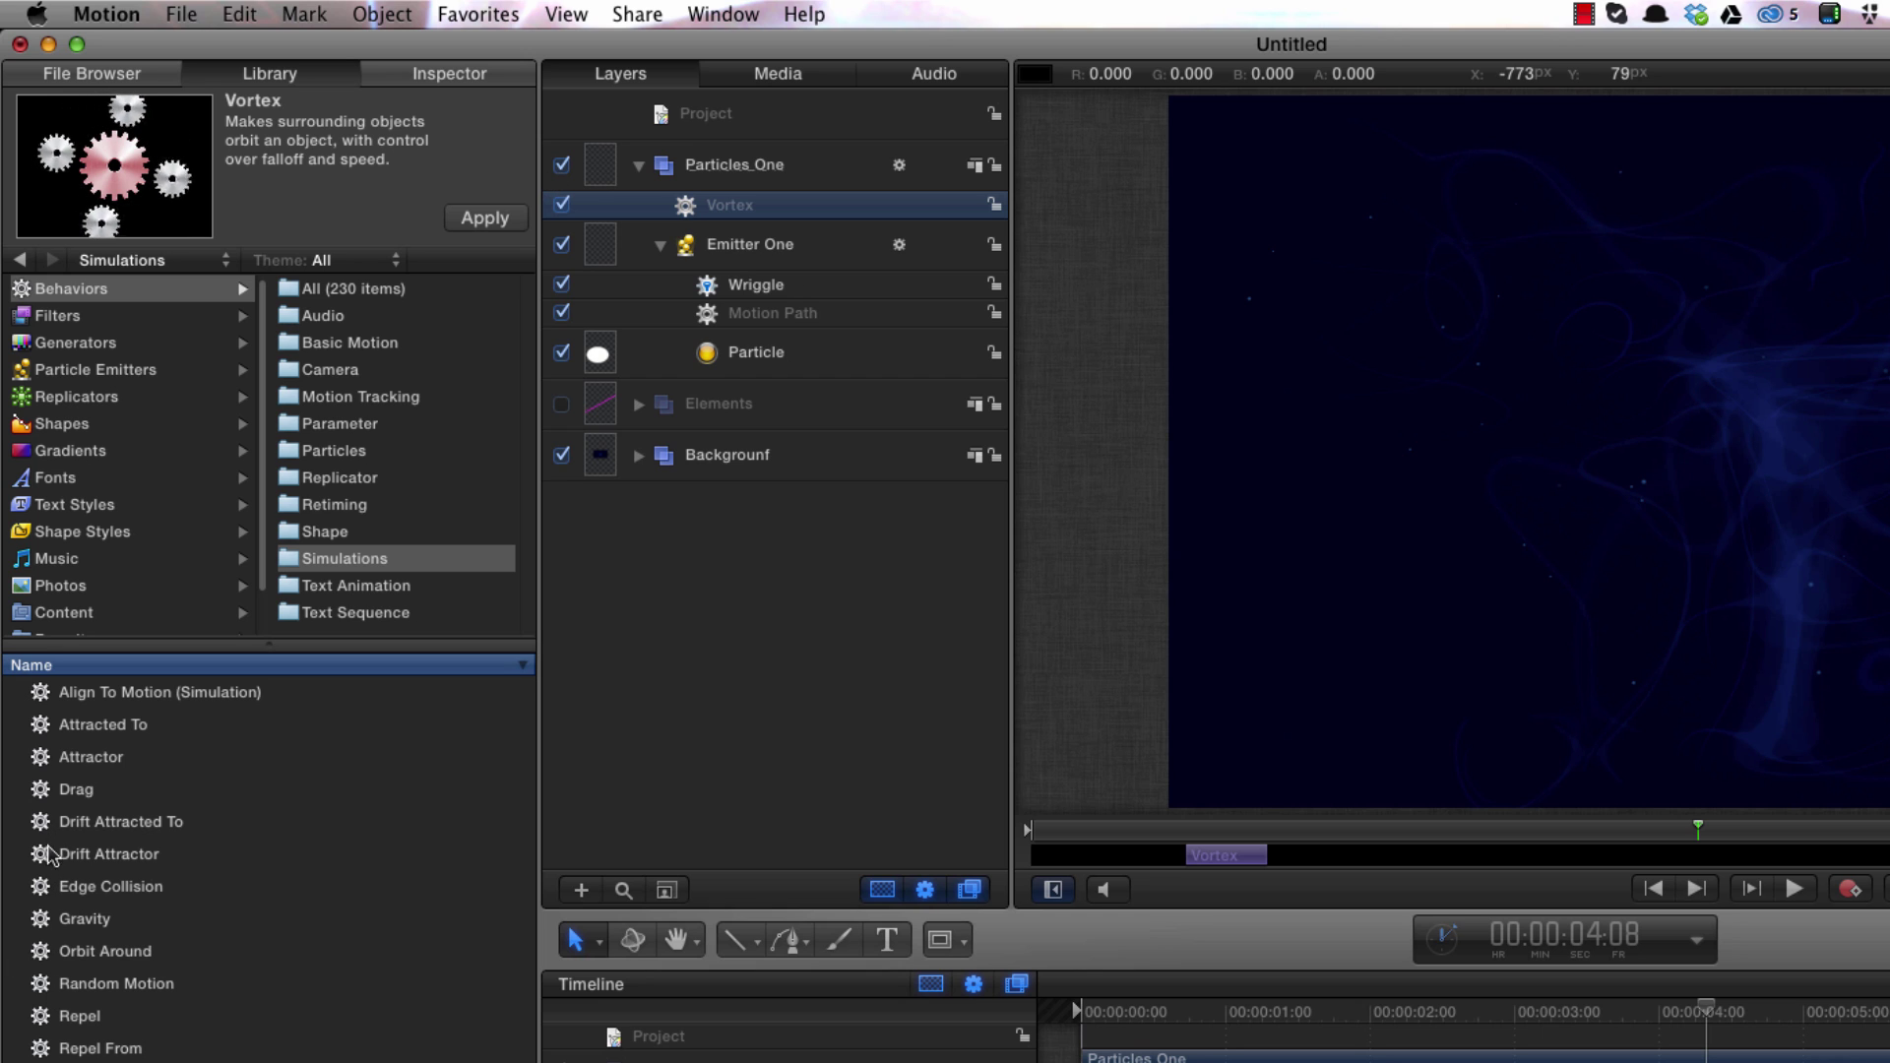
pyautogui.click(39, 918)
pyautogui.click(477, 218)
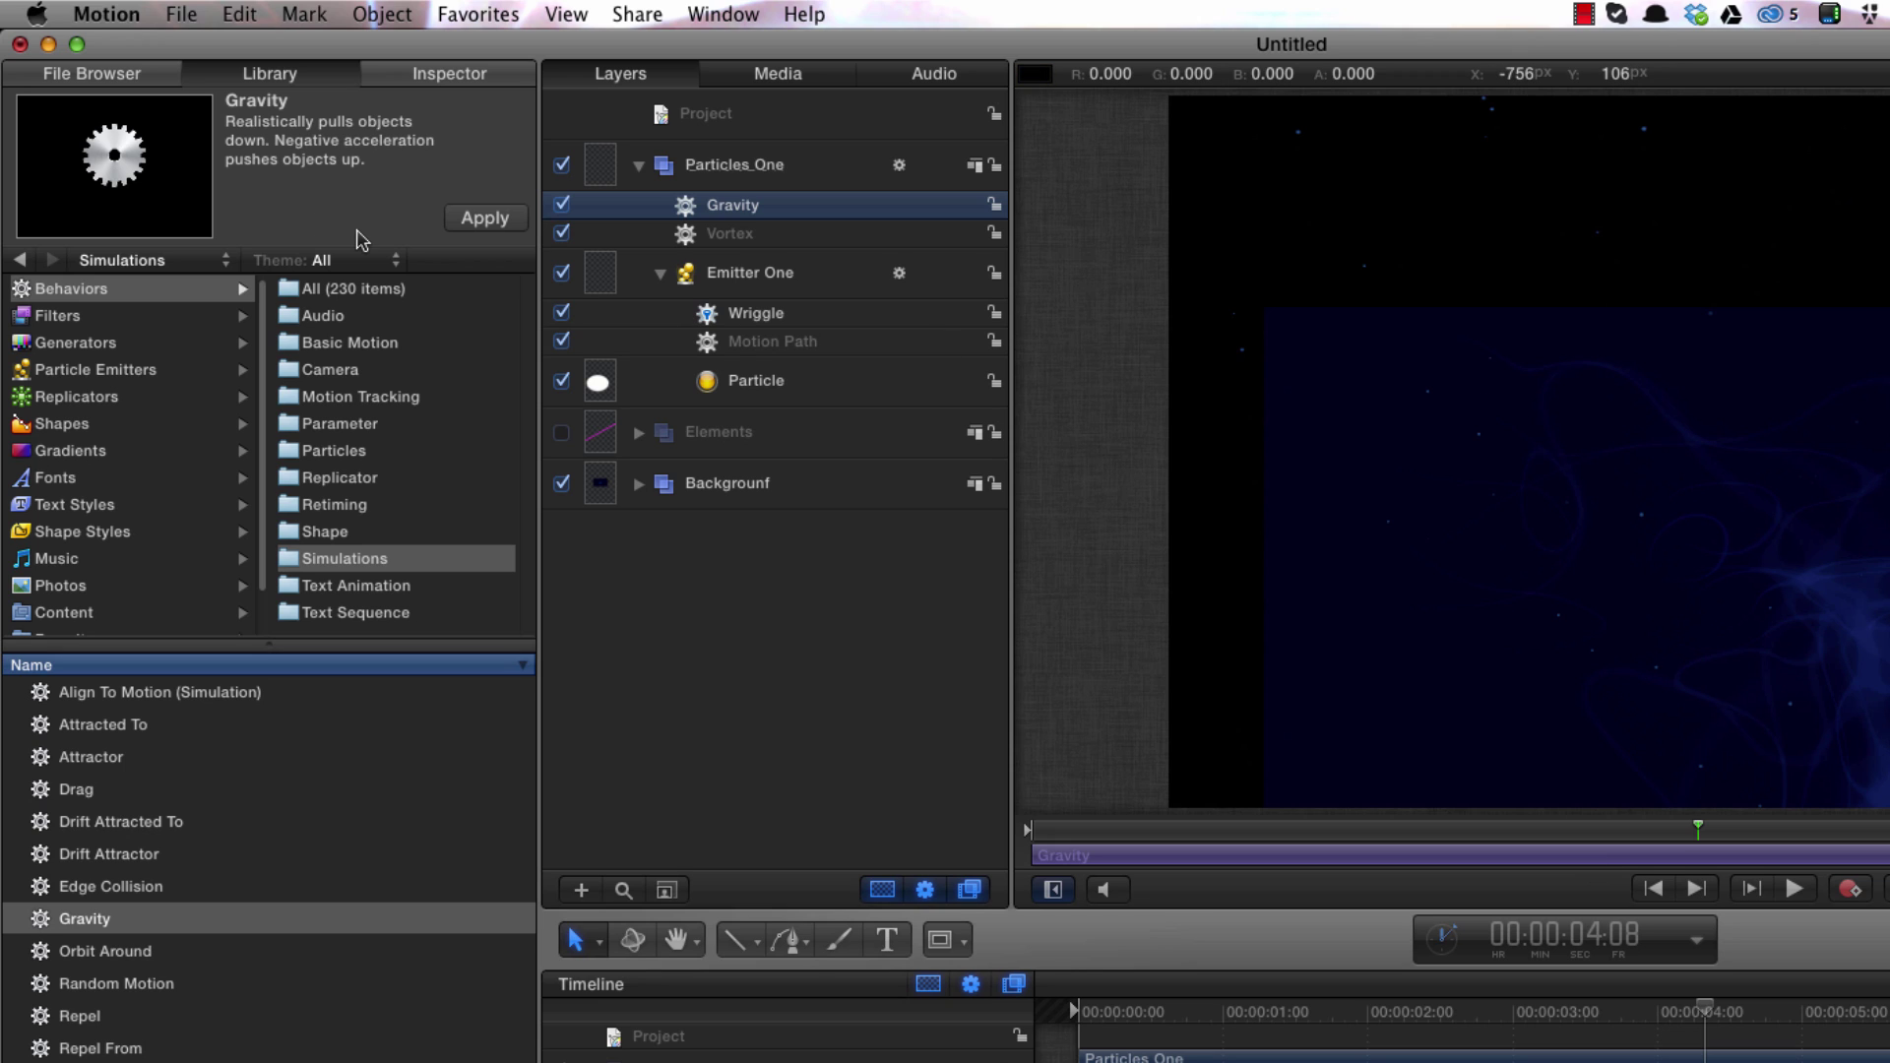
pyautogui.press('F2')
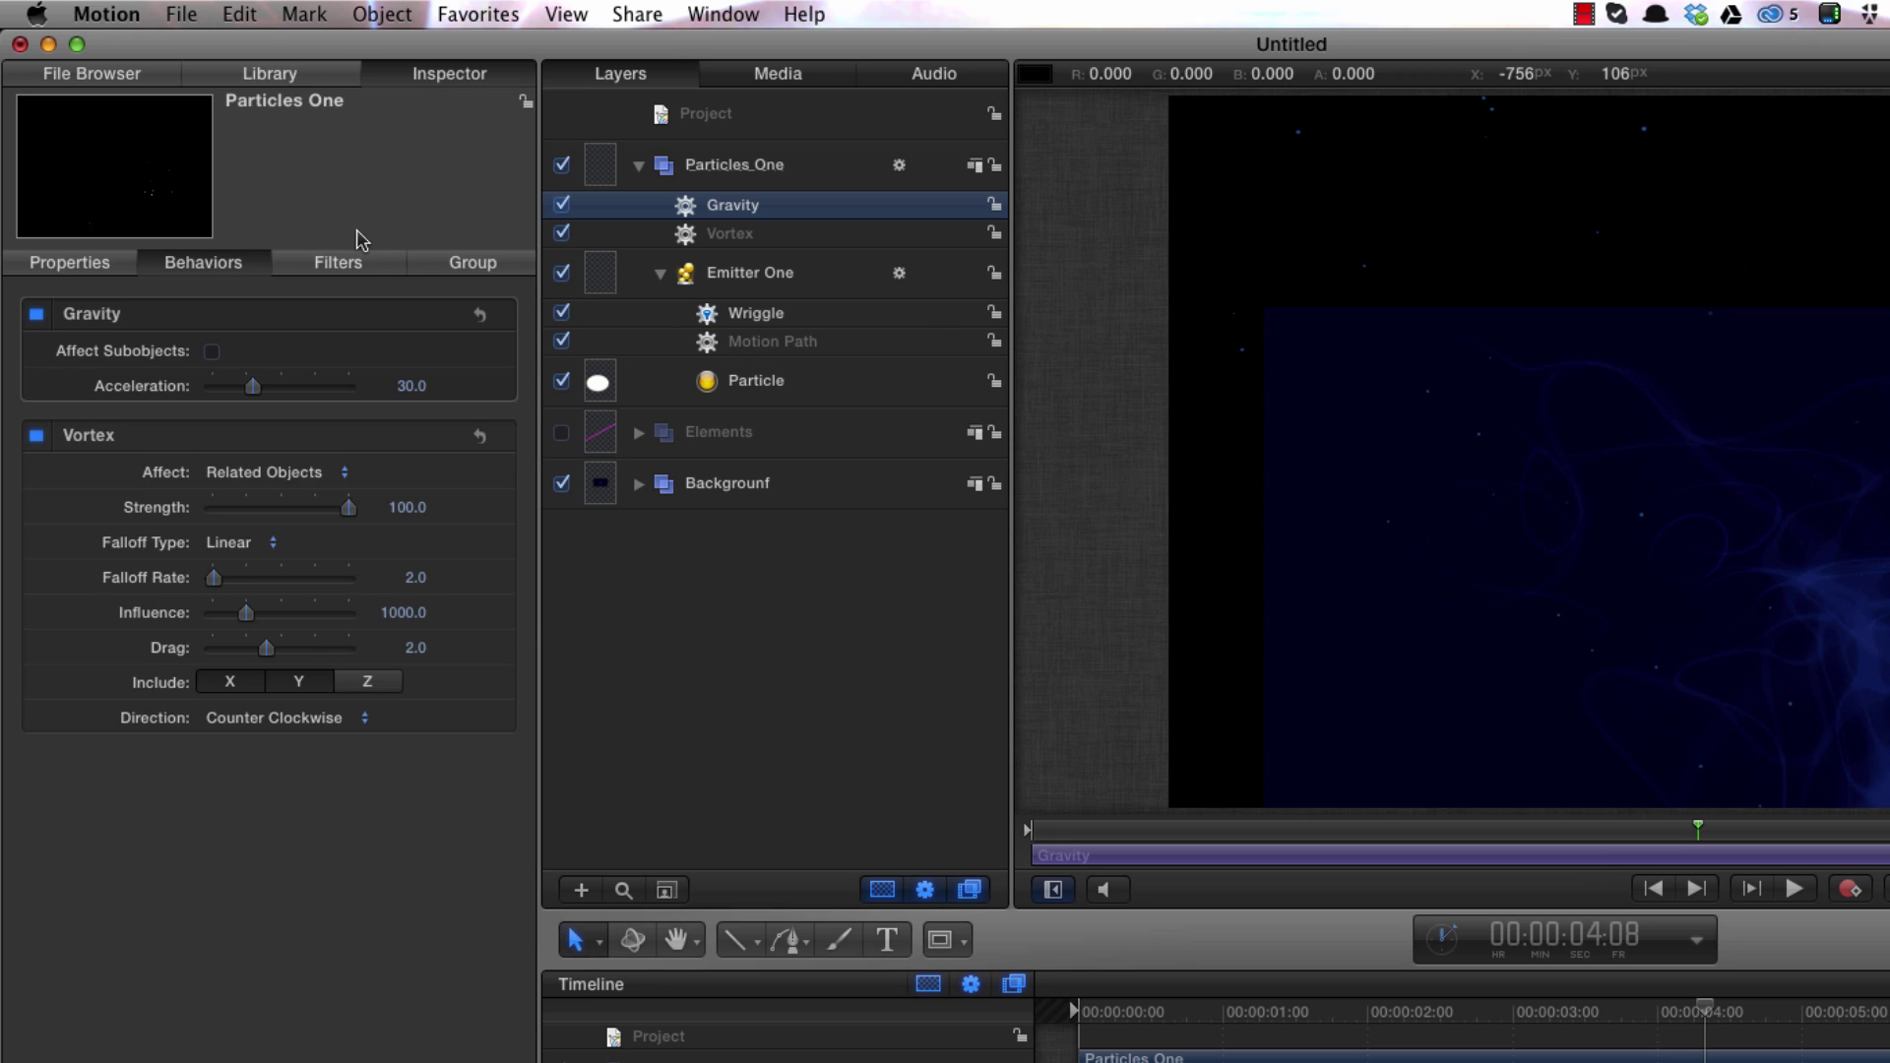
pyautogui.click(212, 352)
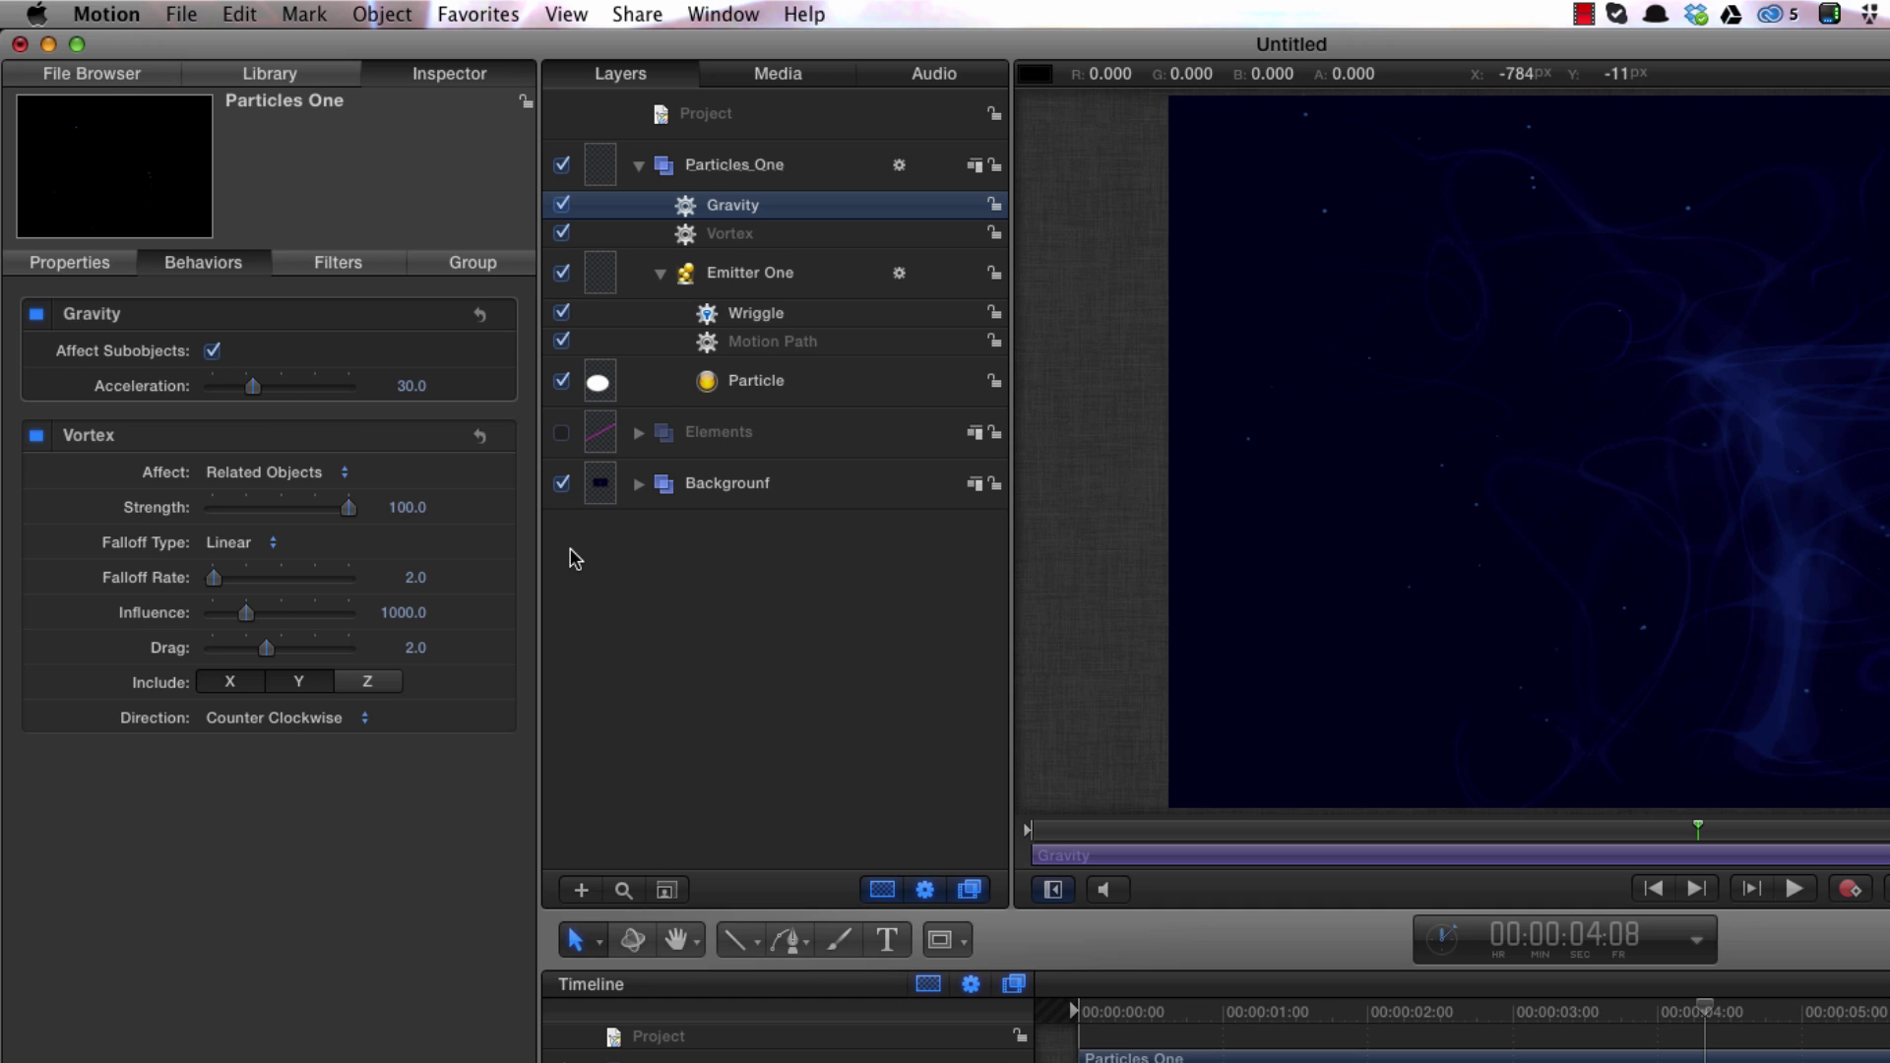
# Set the Gravity behavior's acceleration to -10.
pyautogui.click(414, 388)
pyautogui.click(414, 386)
pyautogui.press('BackSpace')
pyautogui.write('-10')
pyautogui.press('Return')
# Review the gravity effect on the particles by playing from the start in the enlarged canvas, and restore the normal layout.
pyautogui.press('F8')
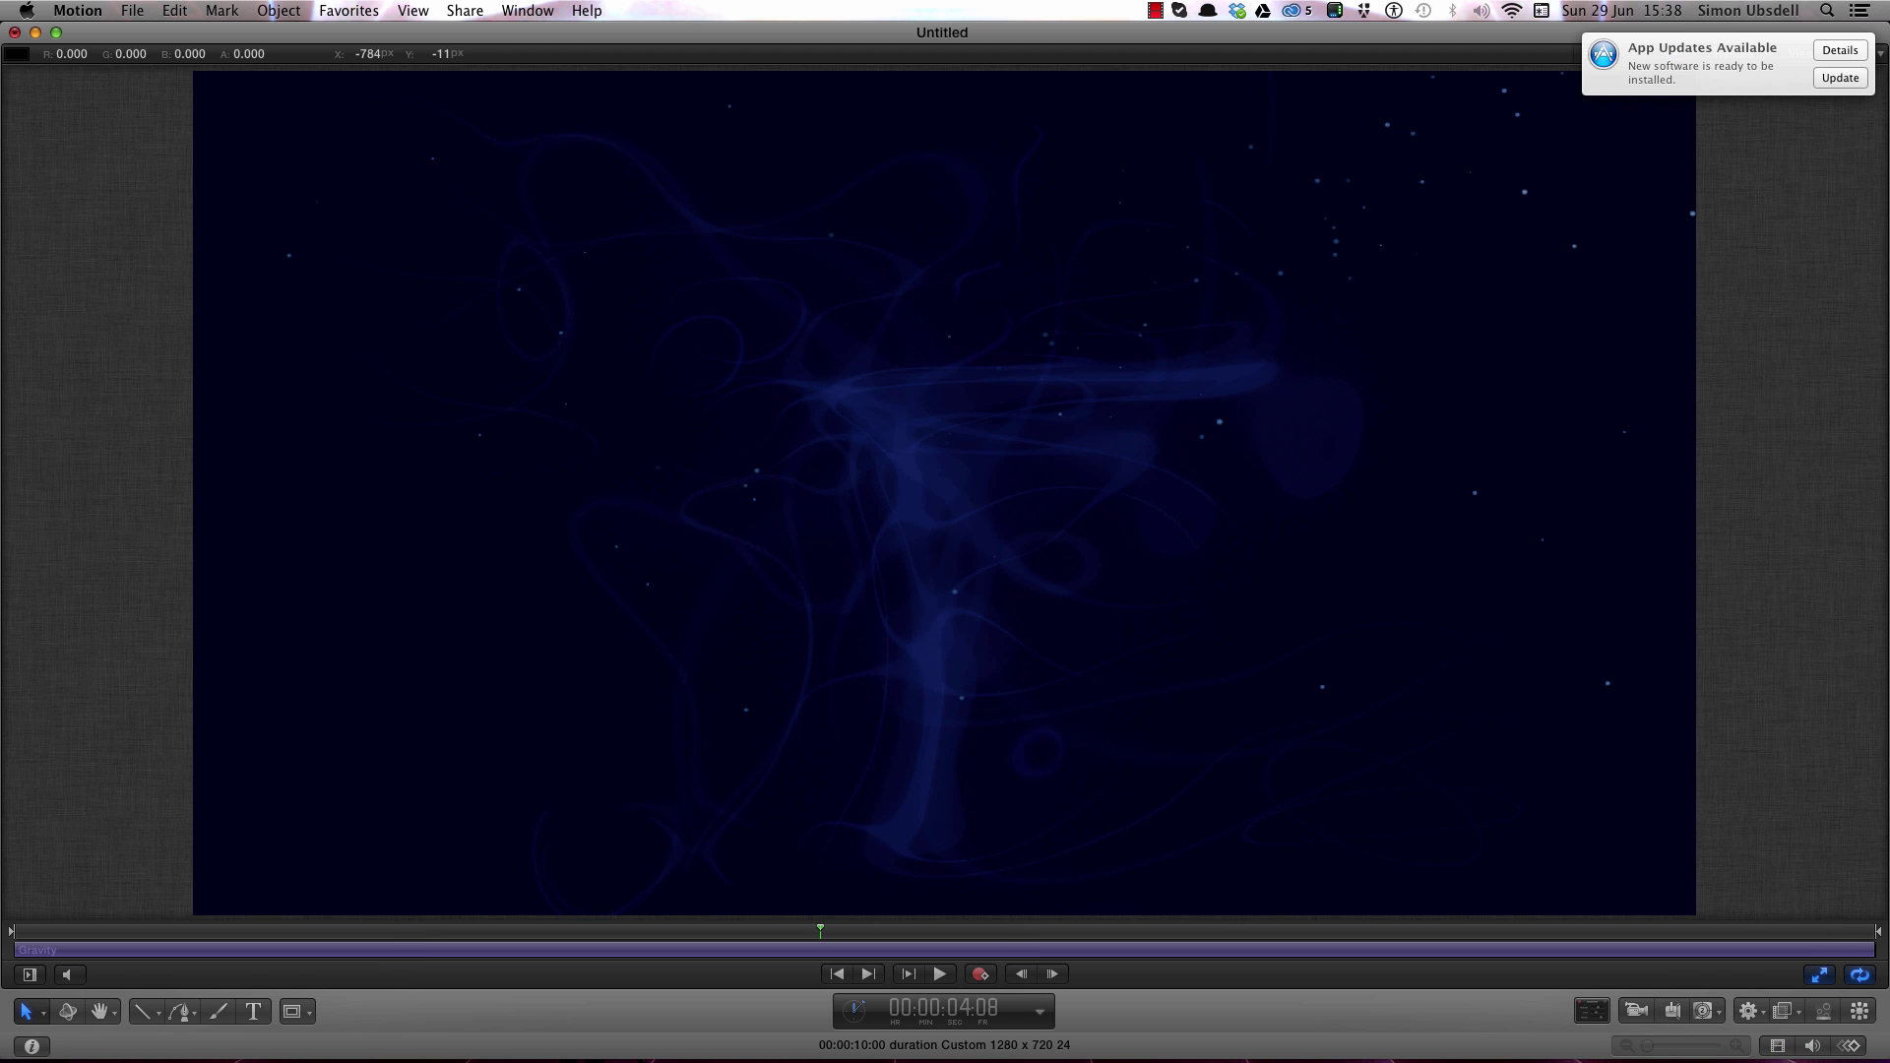
pyautogui.press('Home')
pyautogui.press('space')
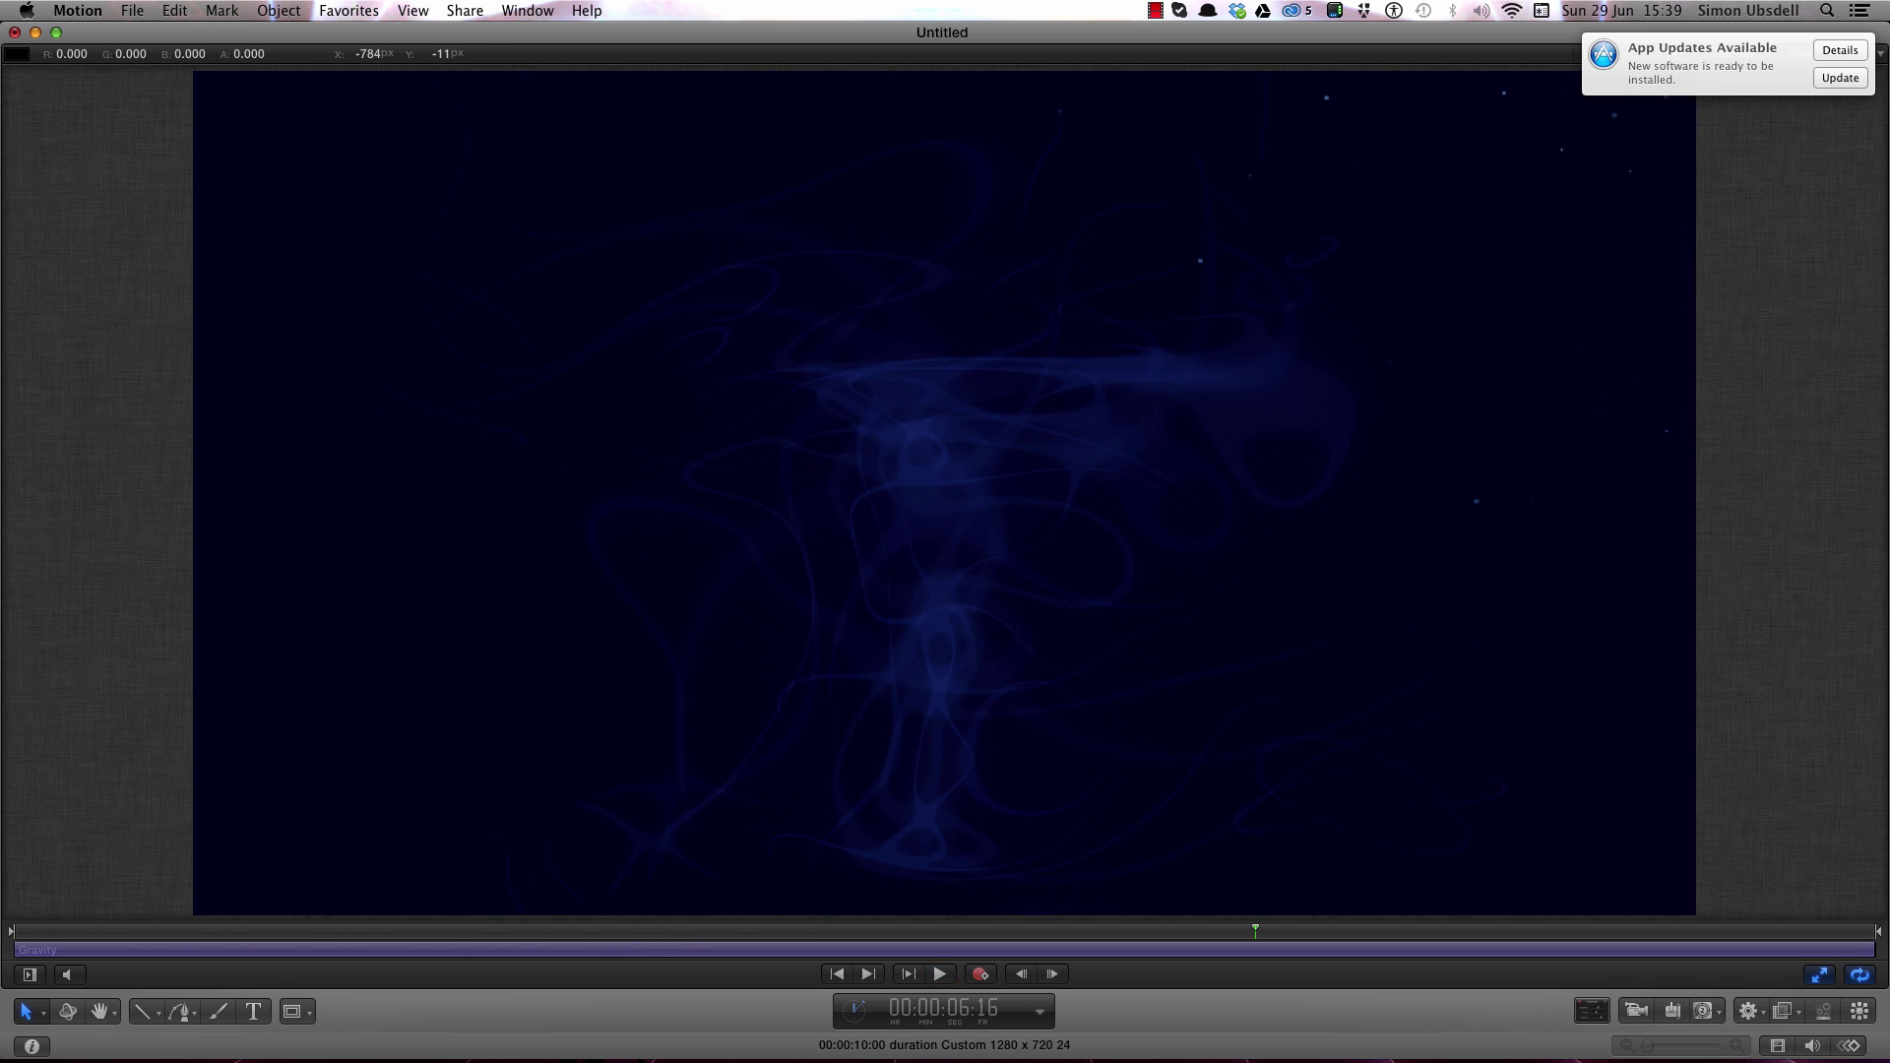
pyautogui.press('F8')
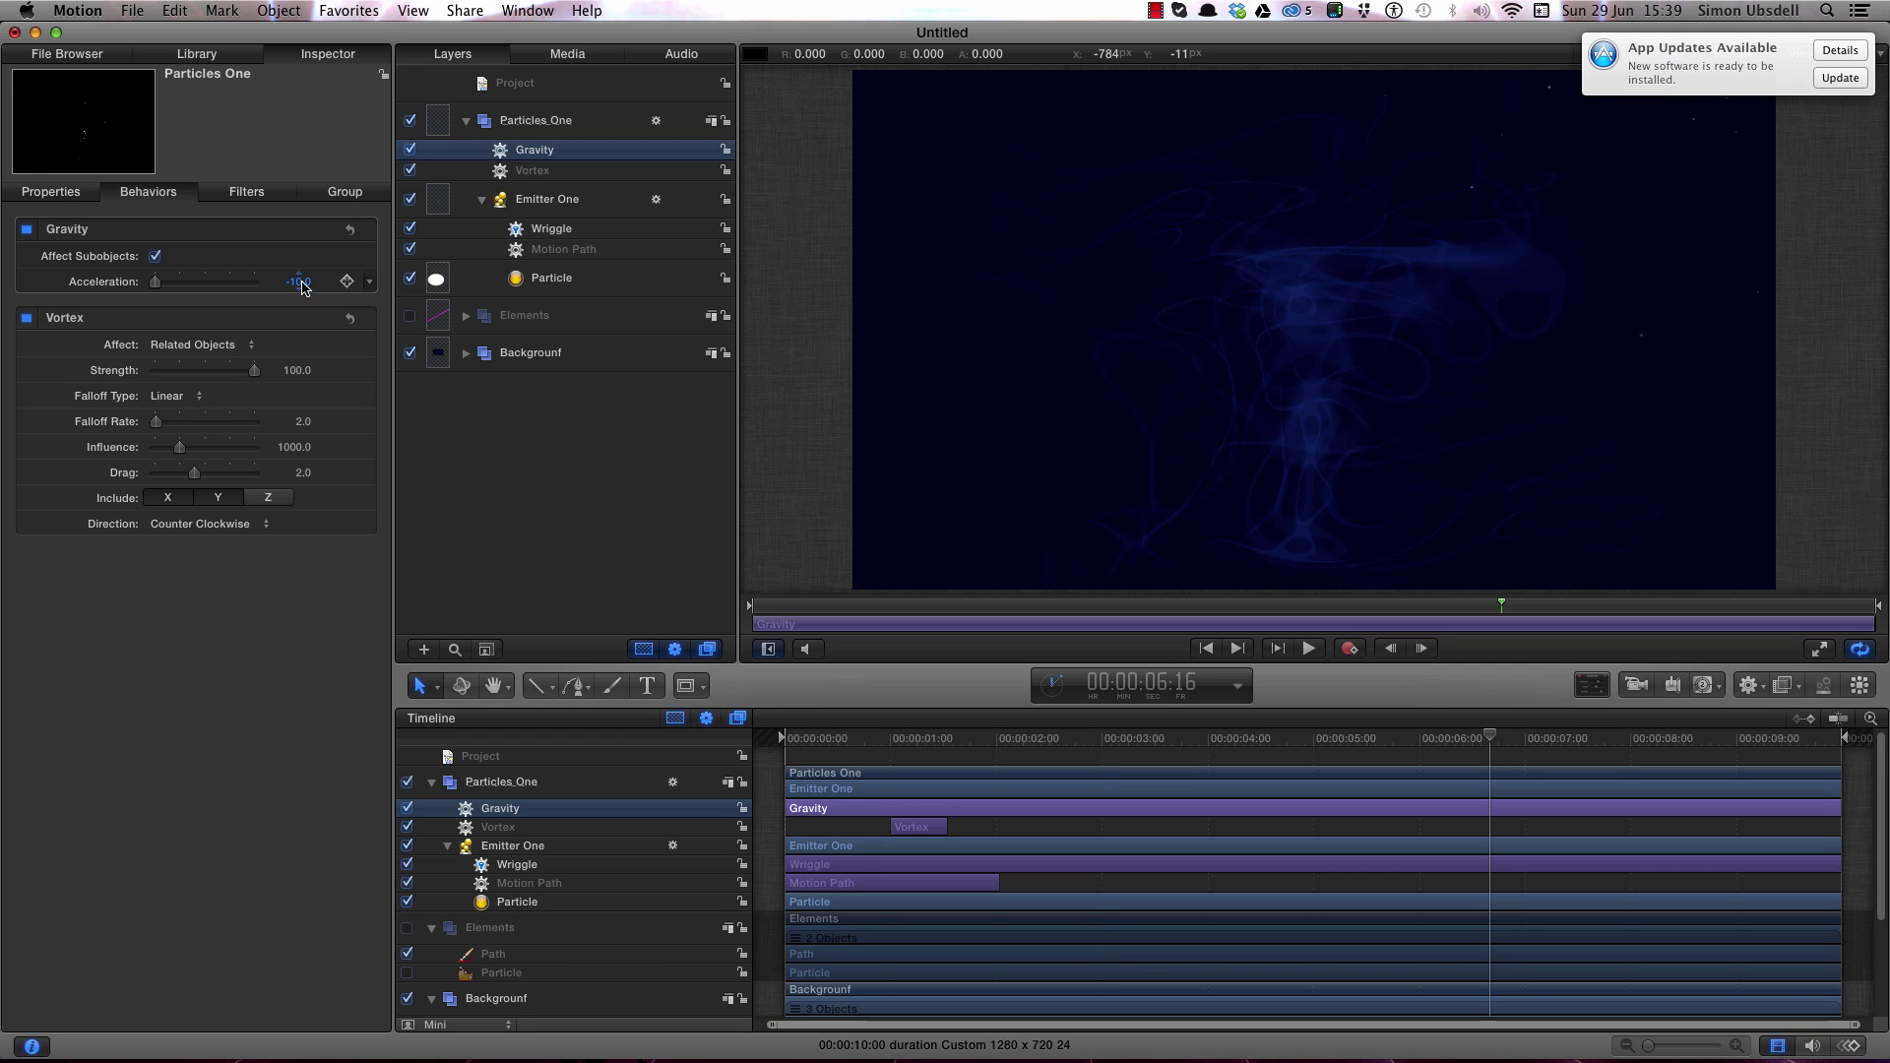
# Duplicate the Particles One group and rename the copy Particles Two.
pyautogui.click(467, 122)
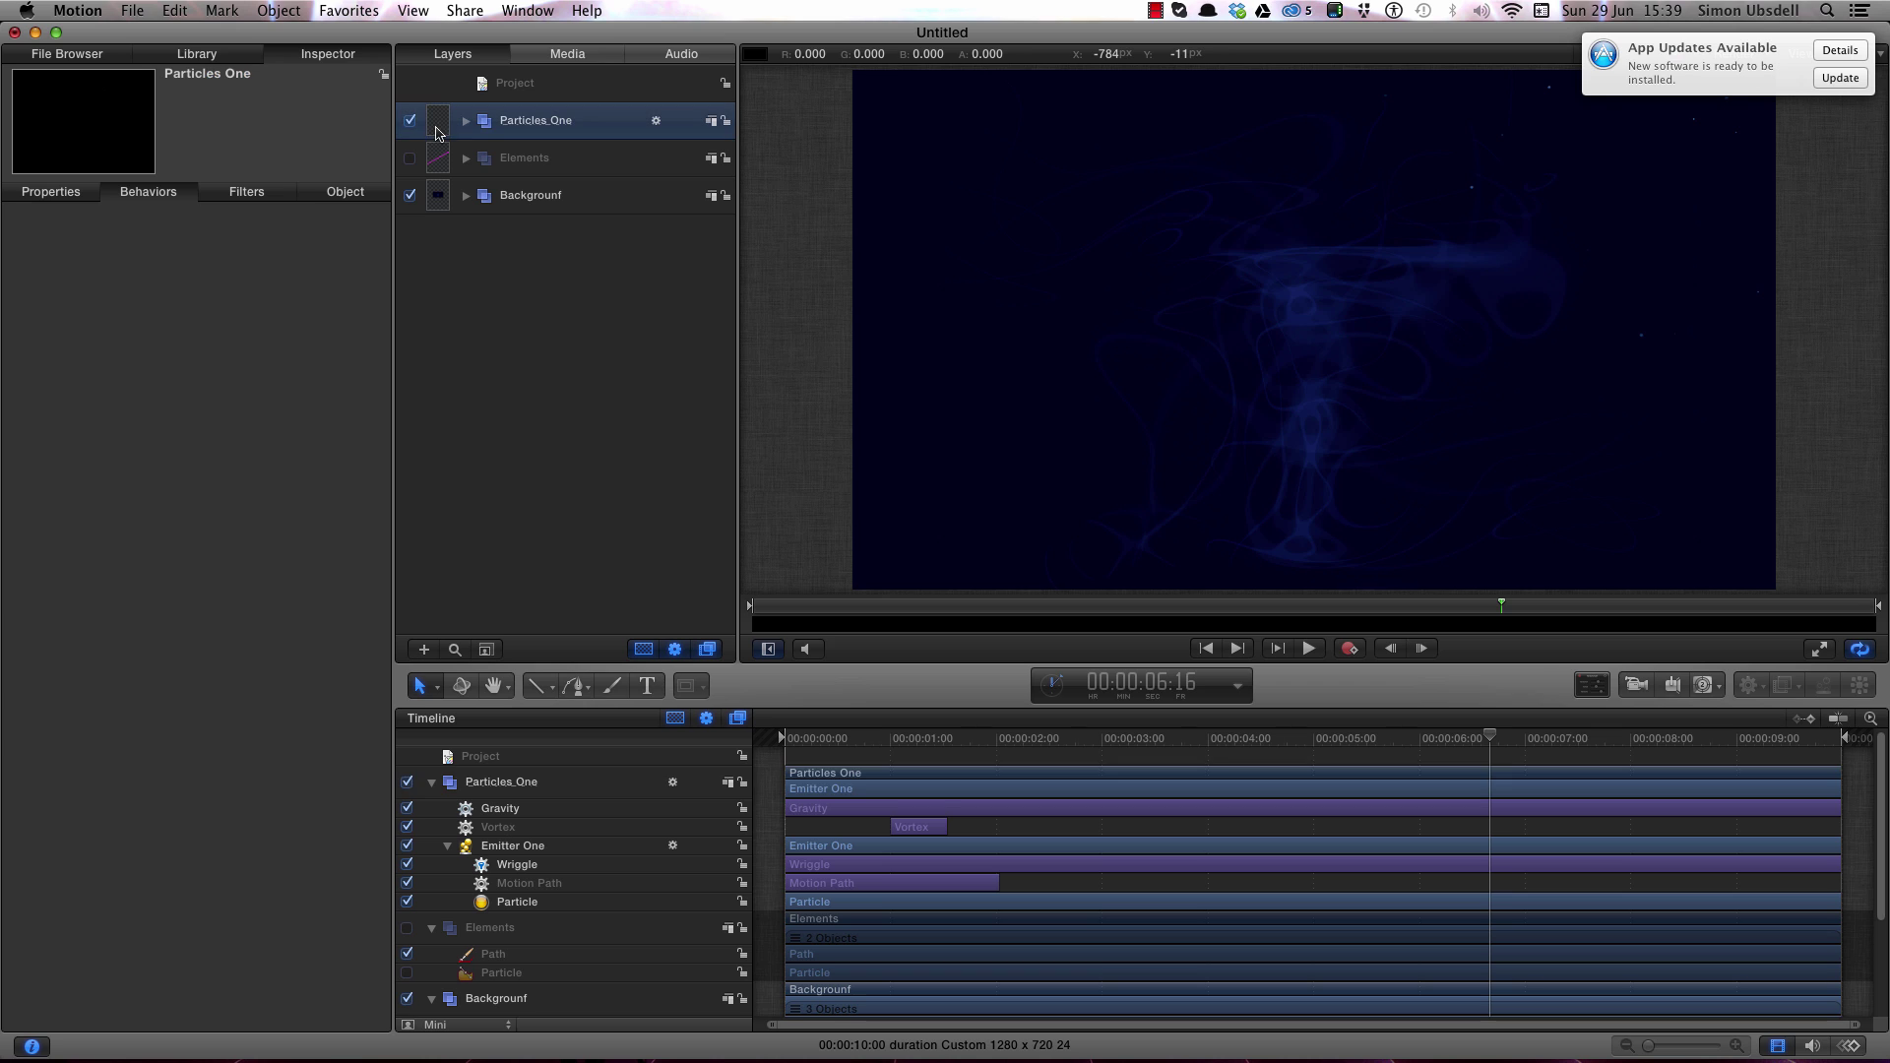
pyautogui.click(436, 133)
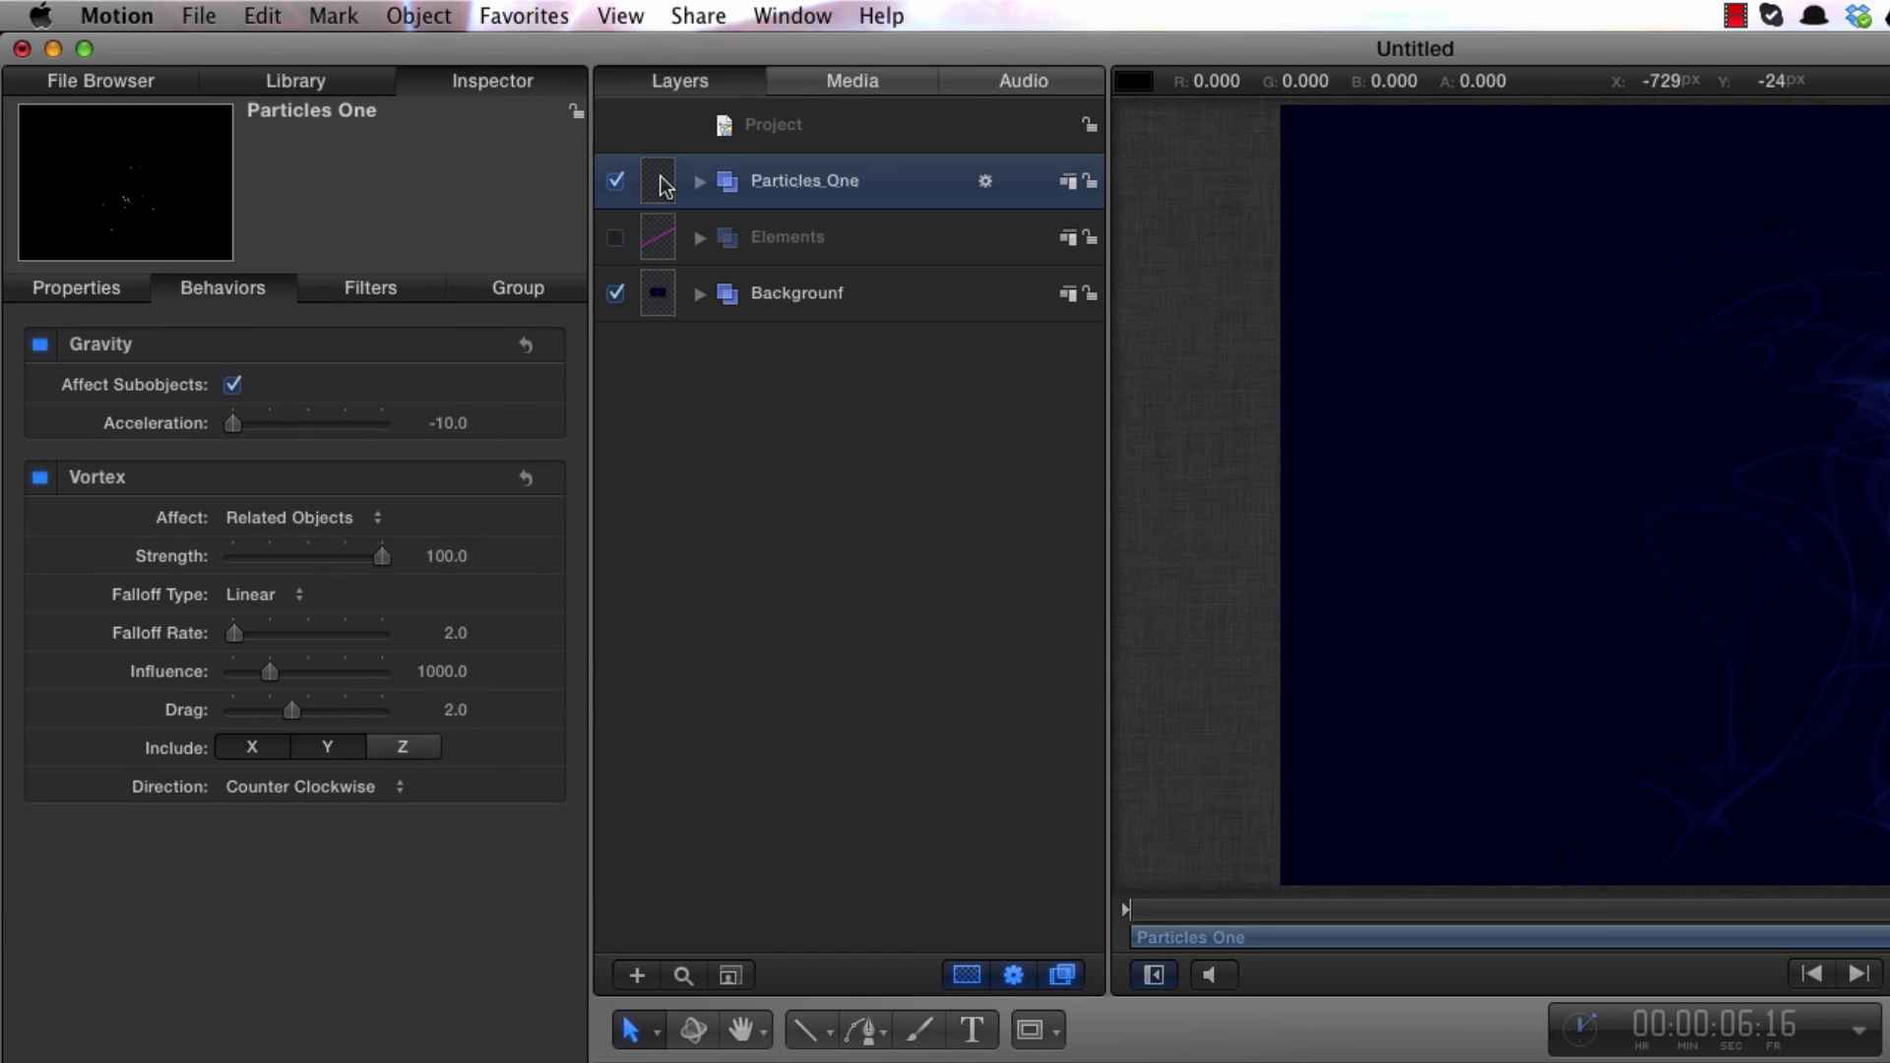
pyautogui.press('super+d')
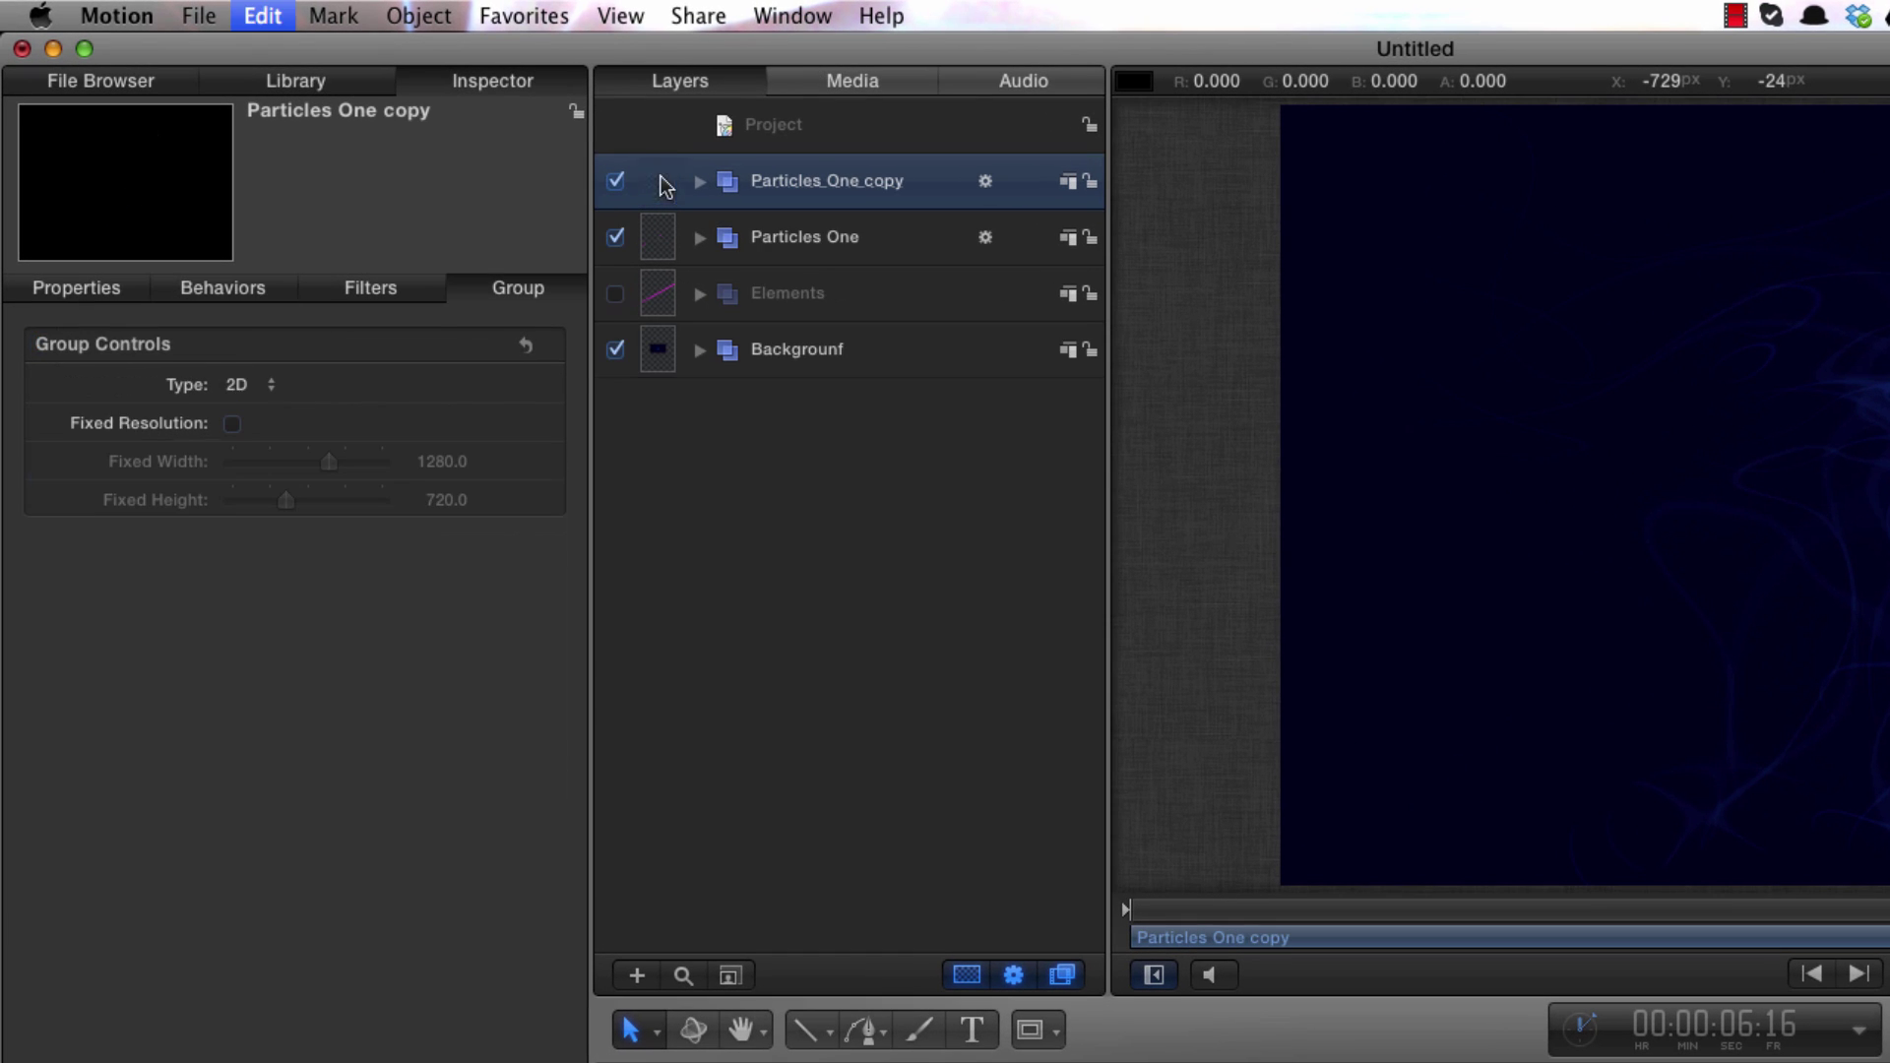
pyautogui.doubleClick(832, 181)
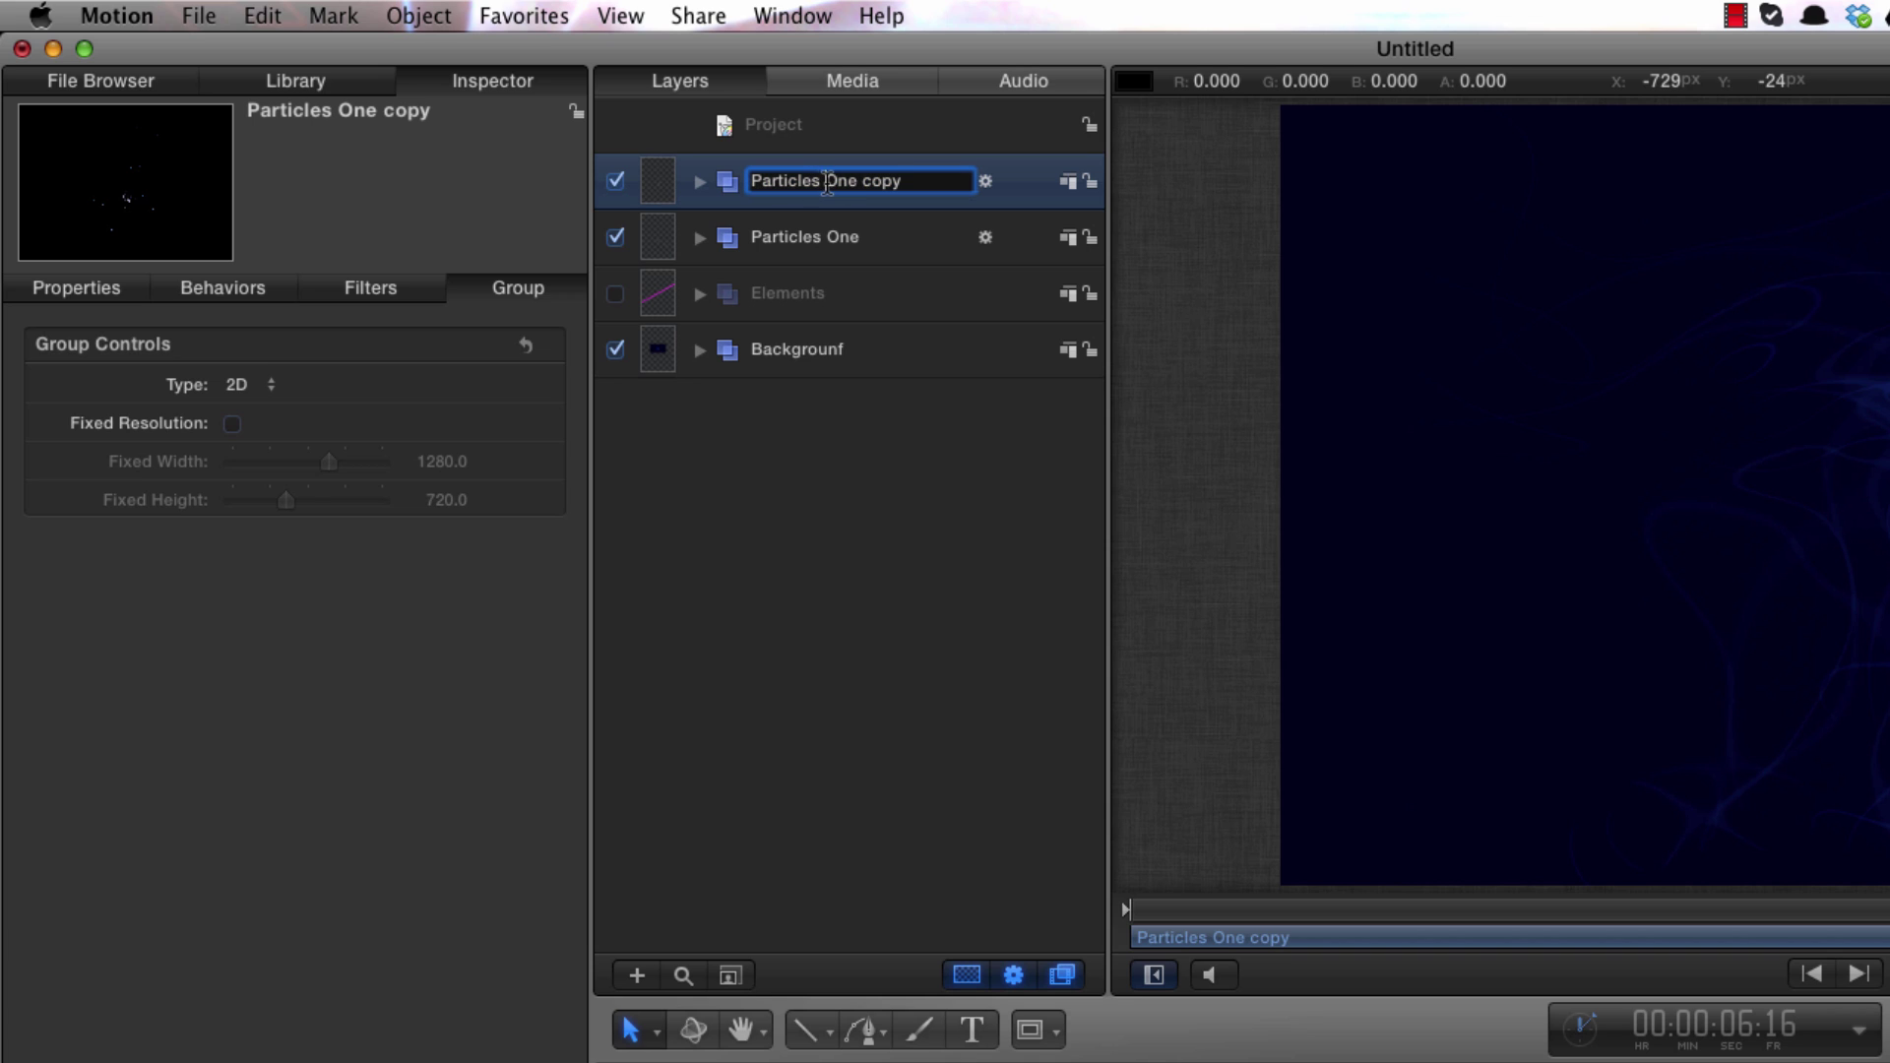
pyautogui.moveTo(823, 181); pyautogui.dragTo(1100, 187)
pyautogui.write('Two')
pyautogui.press('Return')
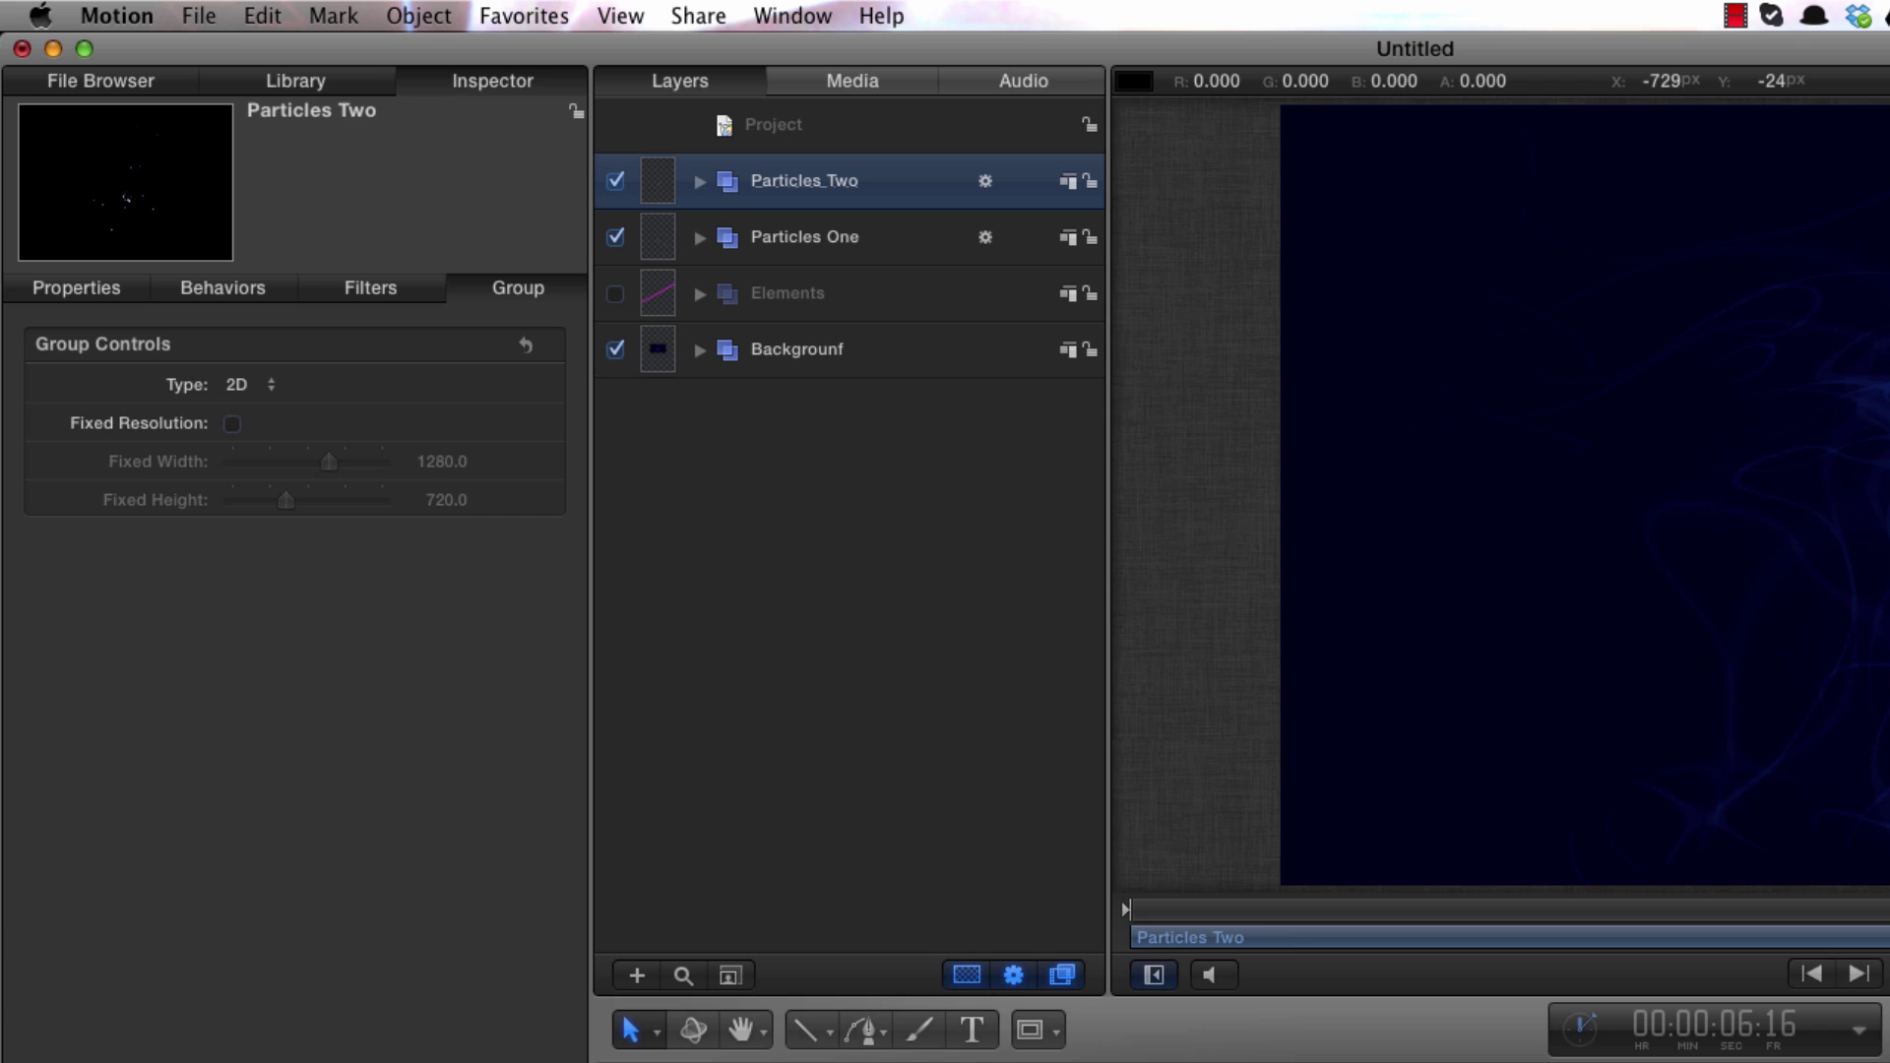
# Rename the copied emitter inside the Particles Two group as Emitter Two.
pyautogui.click(699, 182)
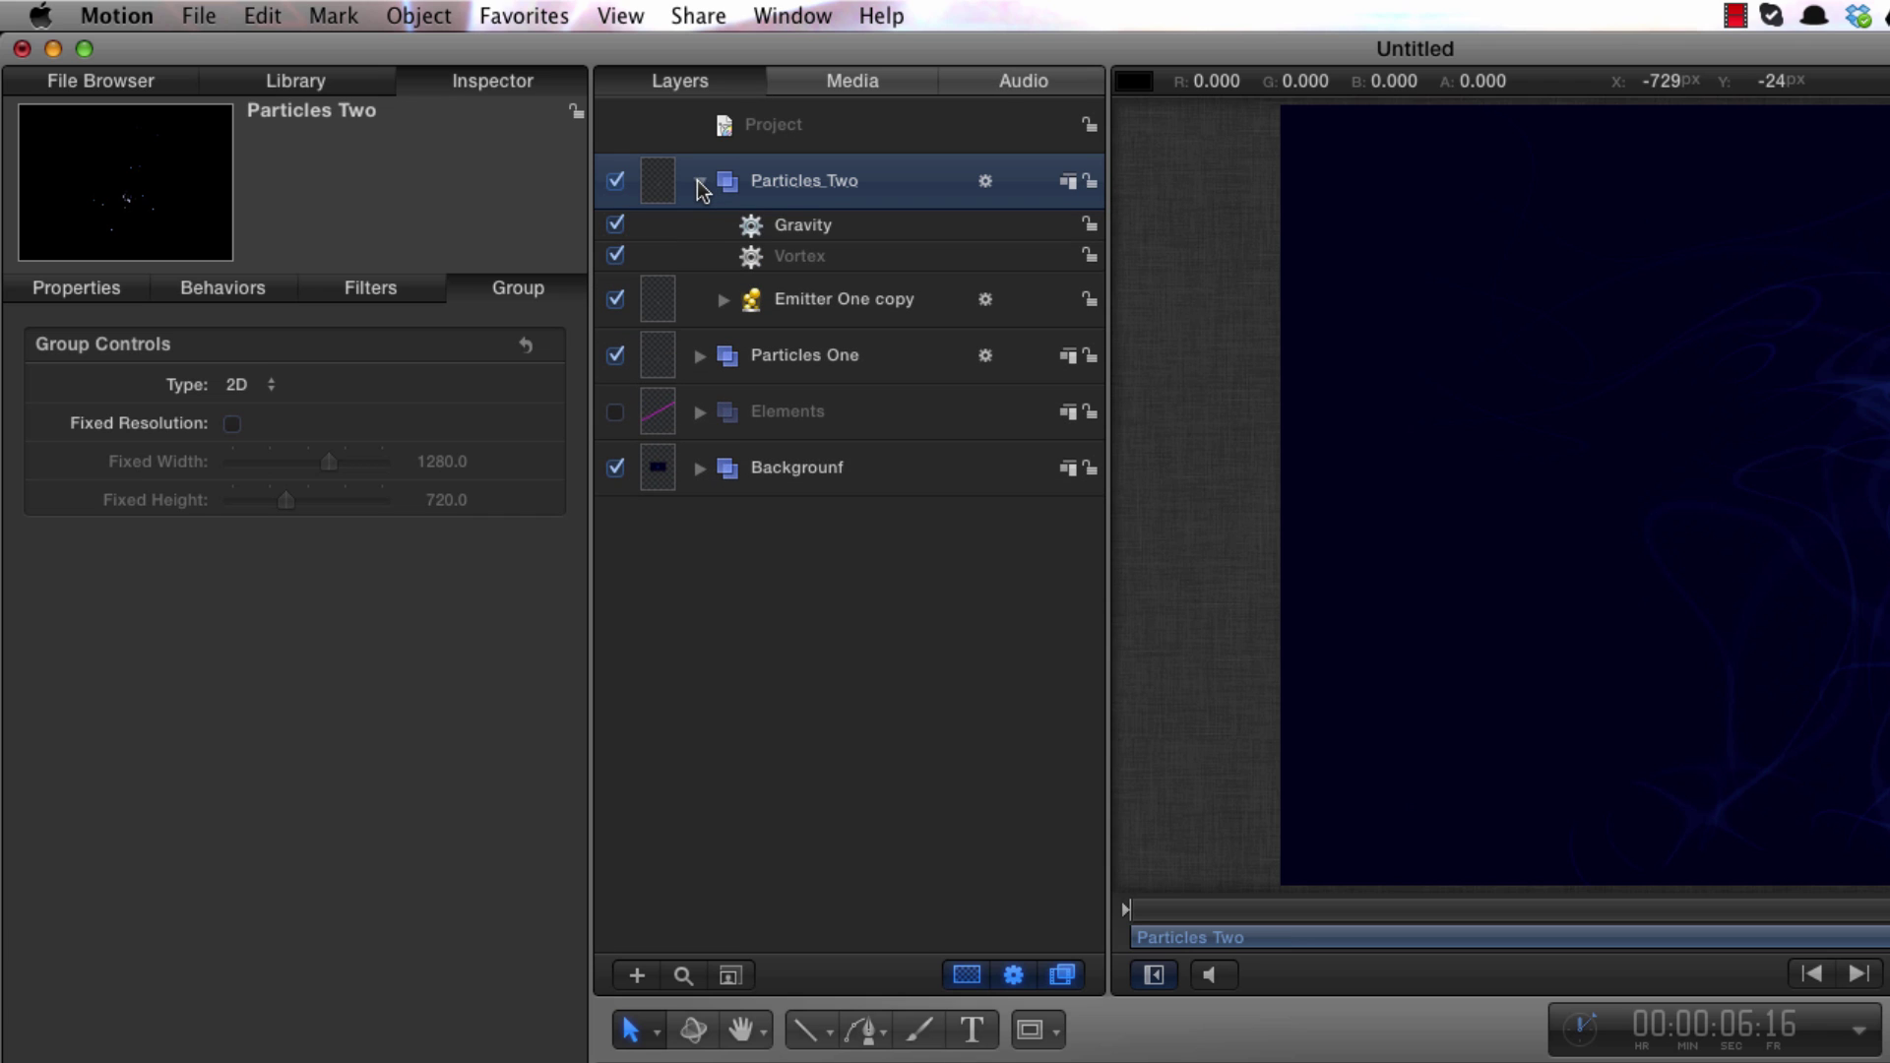
pyautogui.click(856, 305)
pyautogui.doubleClick(853, 300)
pyautogui.write('Two')
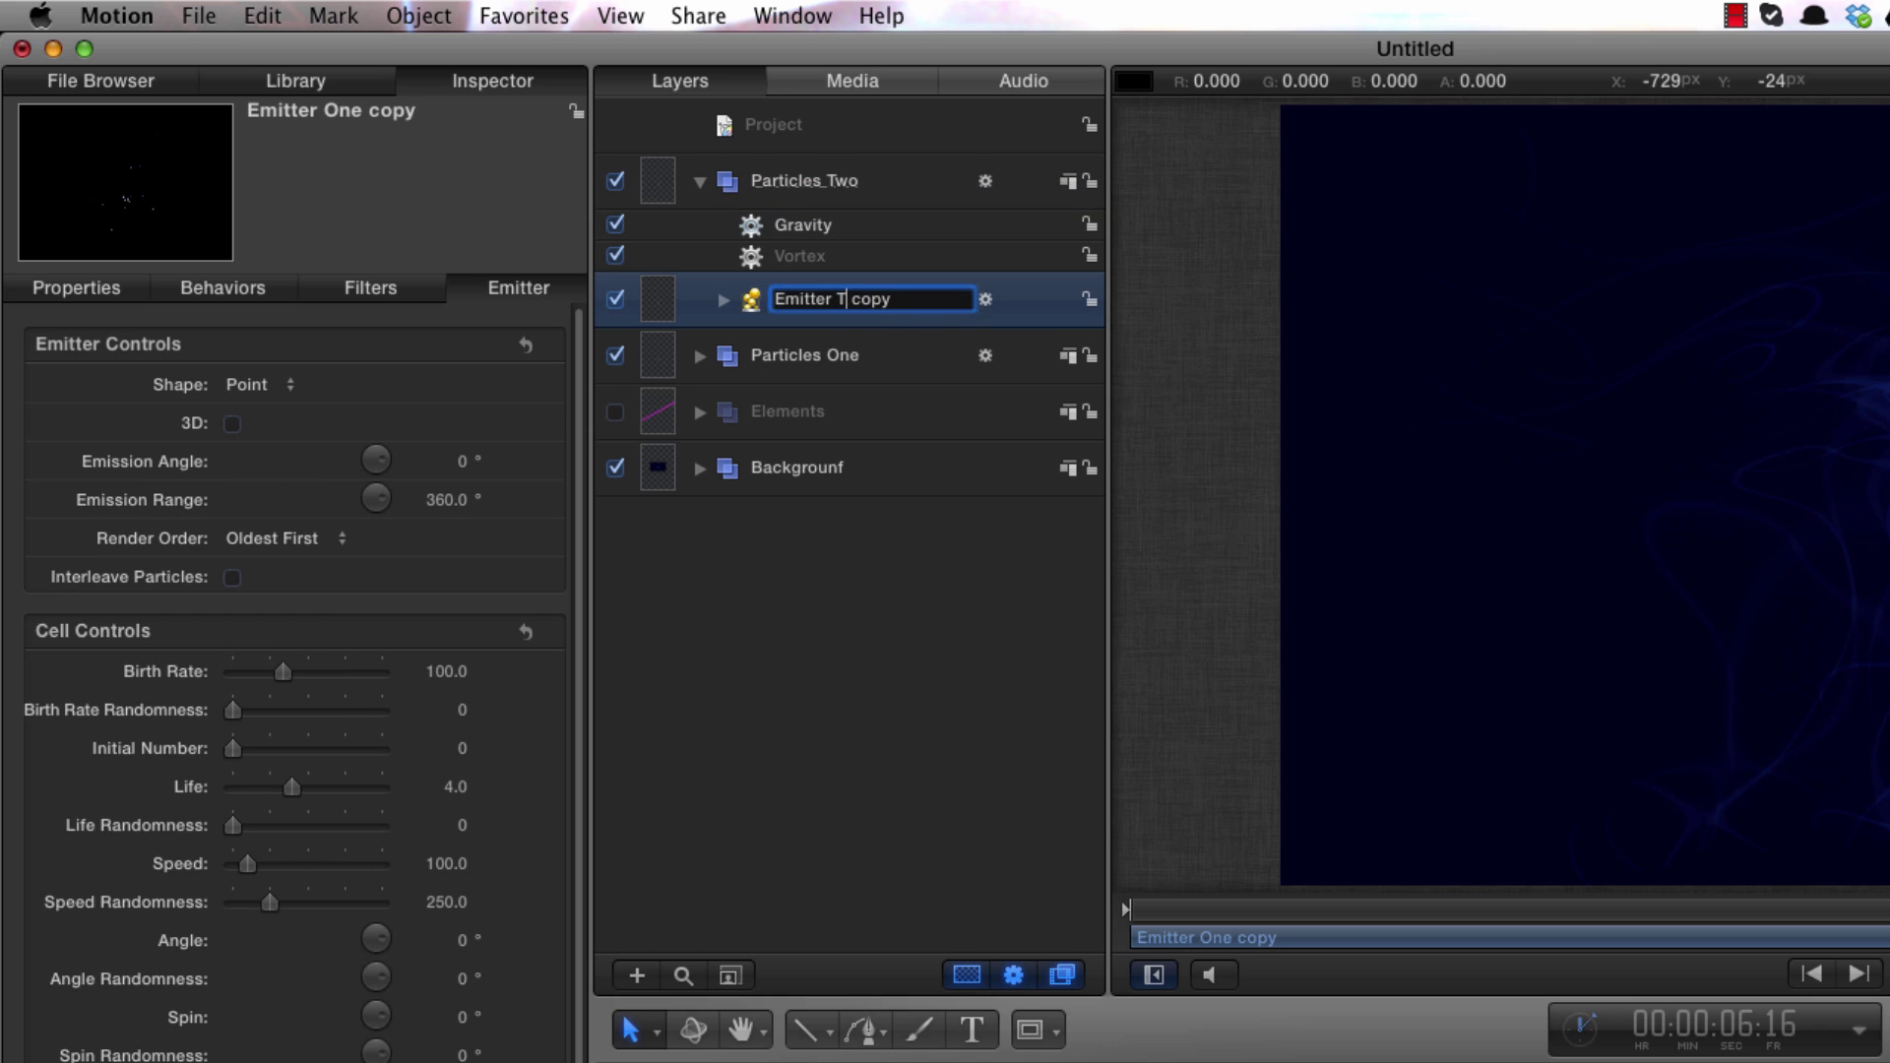
pyautogui.press('Delete')
pyautogui.press('Delete')
pyautogui.press('Delete')
pyautogui.press('Delete')
pyautogui.press('Delete')
pyautogui.press('Return')
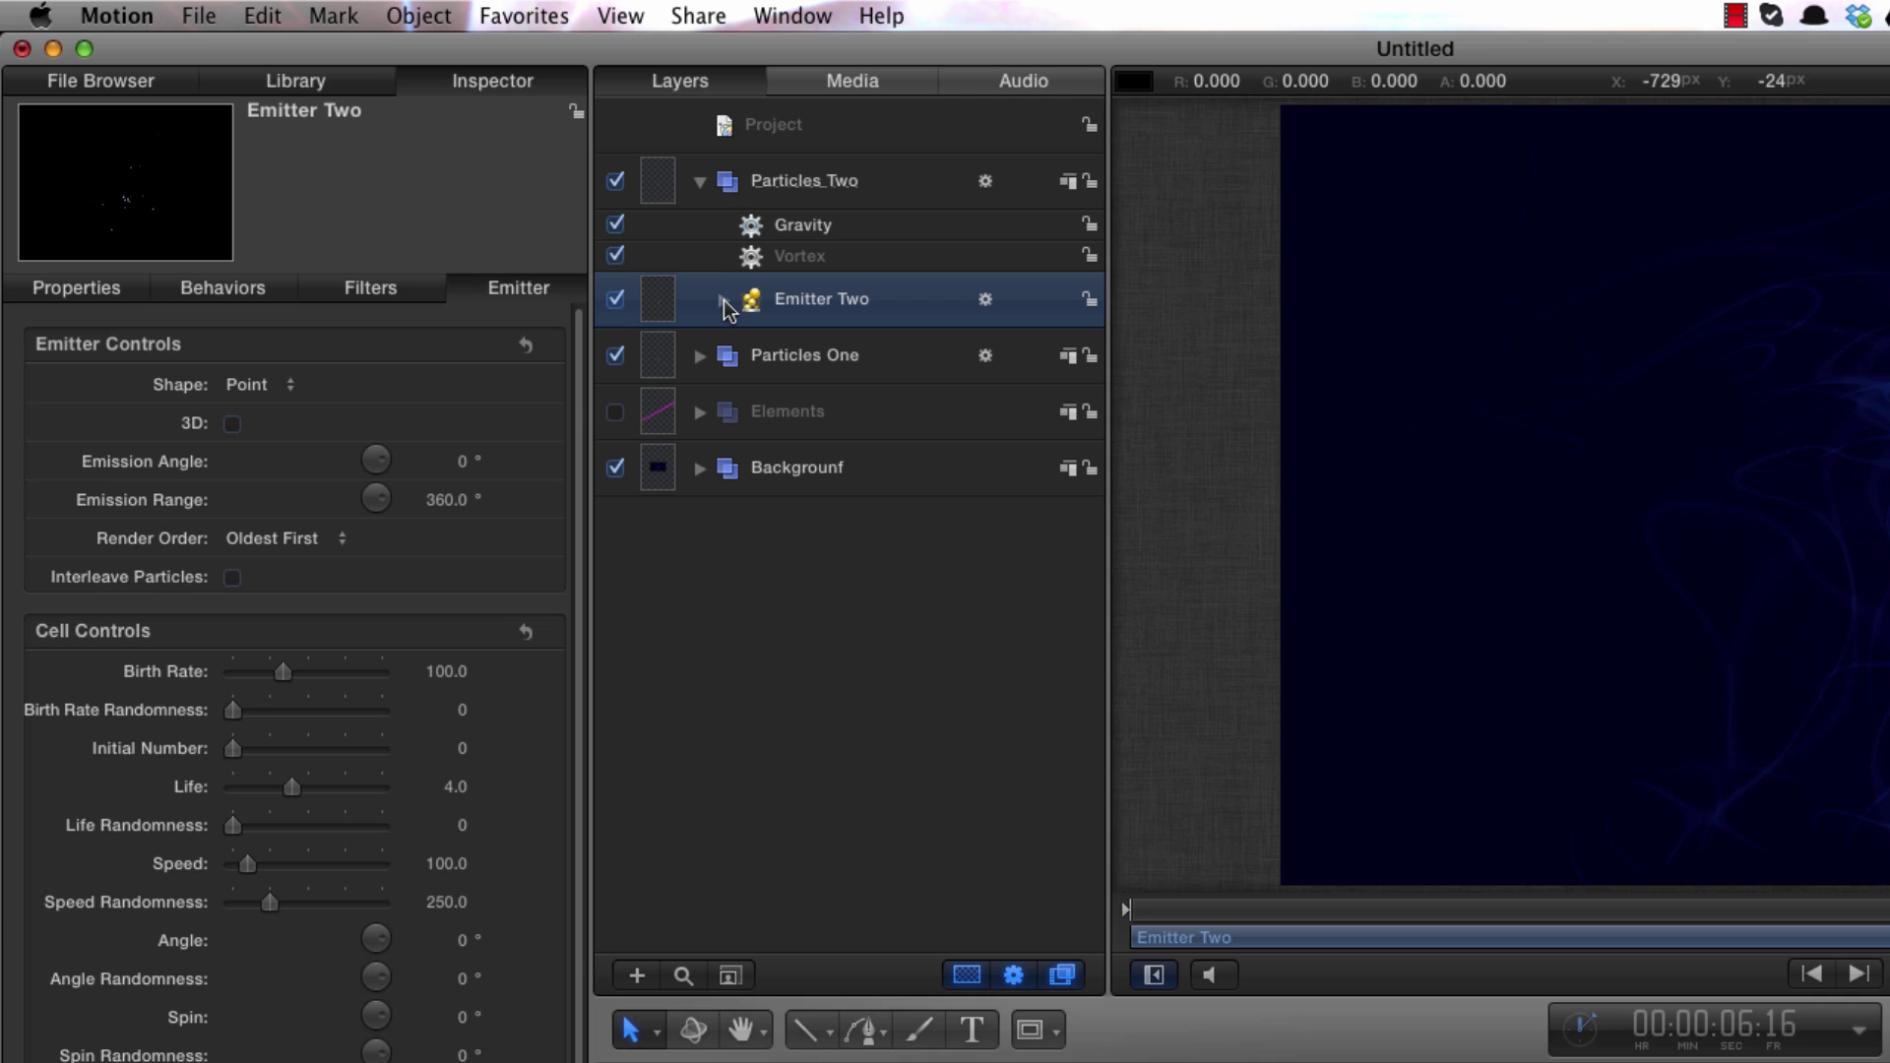
# Set the direction of Emitter Two's Motion Path behavior to Reverse.
pyautogui.click(723, 301)
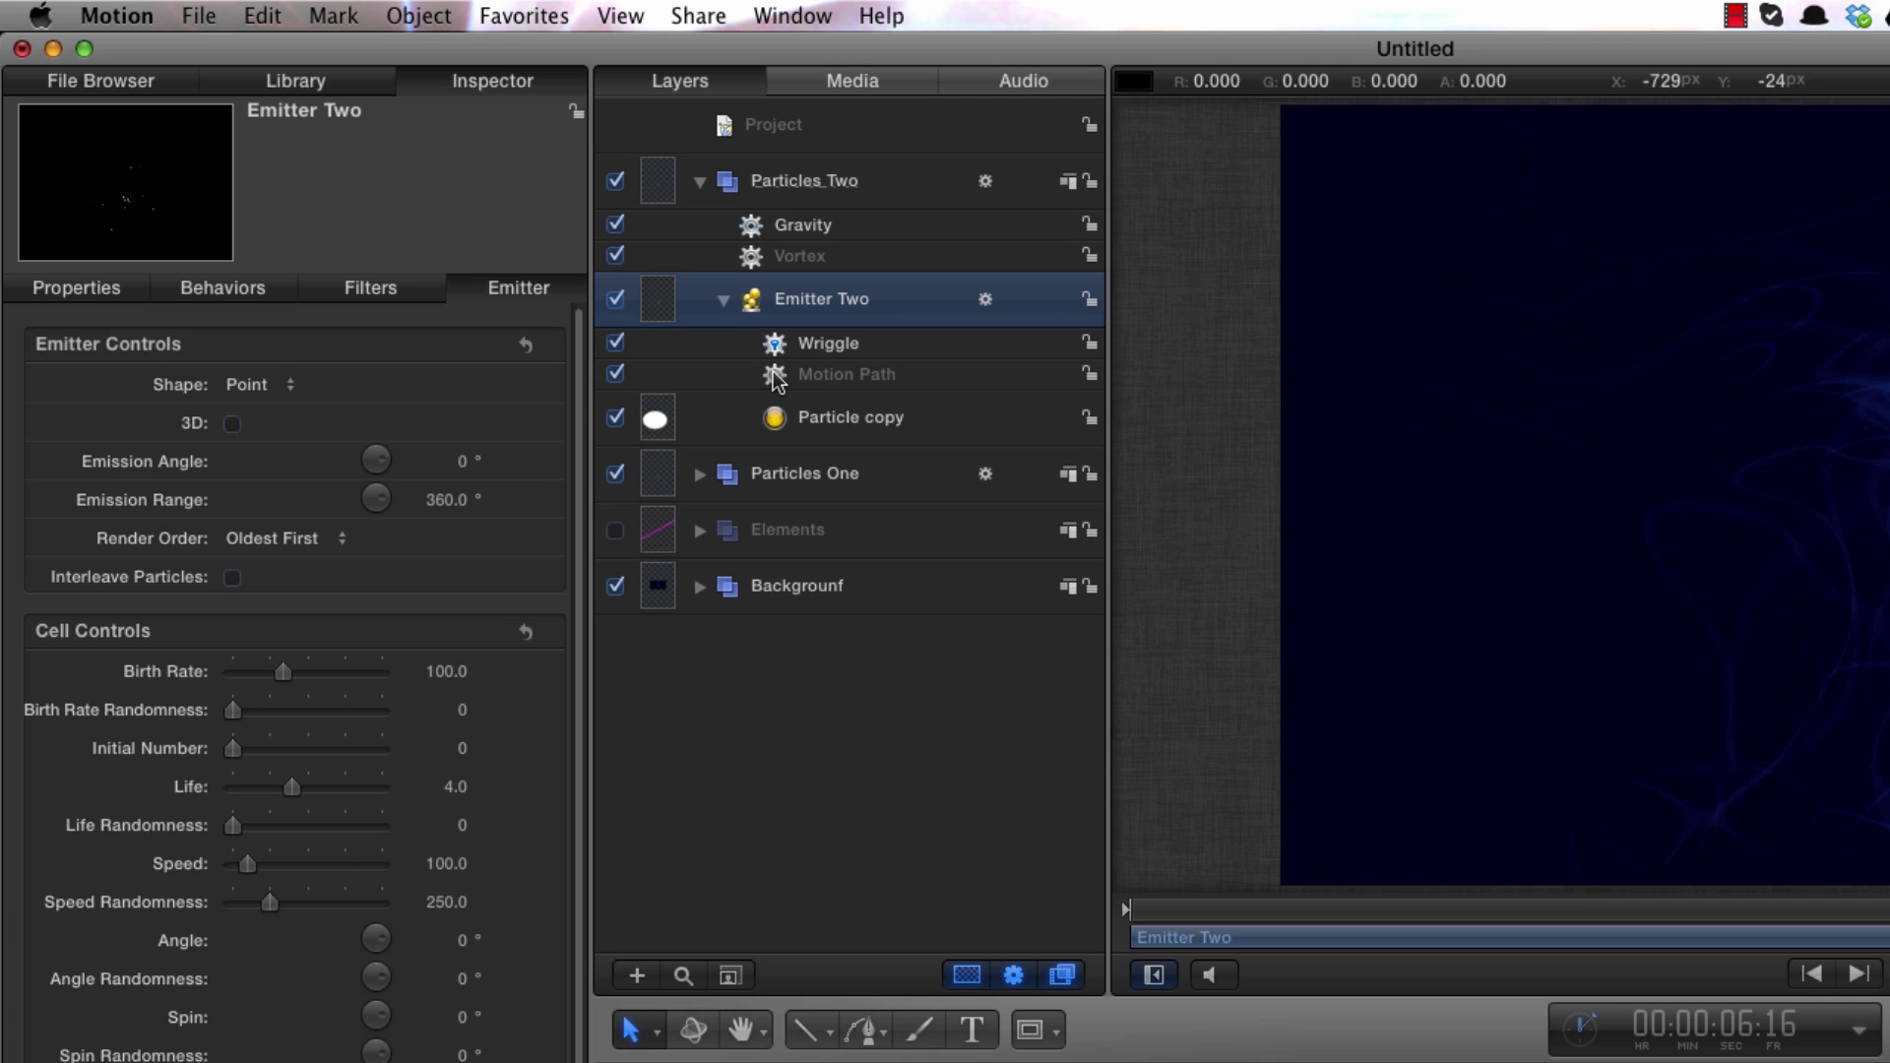
pyautogui.click(778, 375)
pyautogui.press('F2')
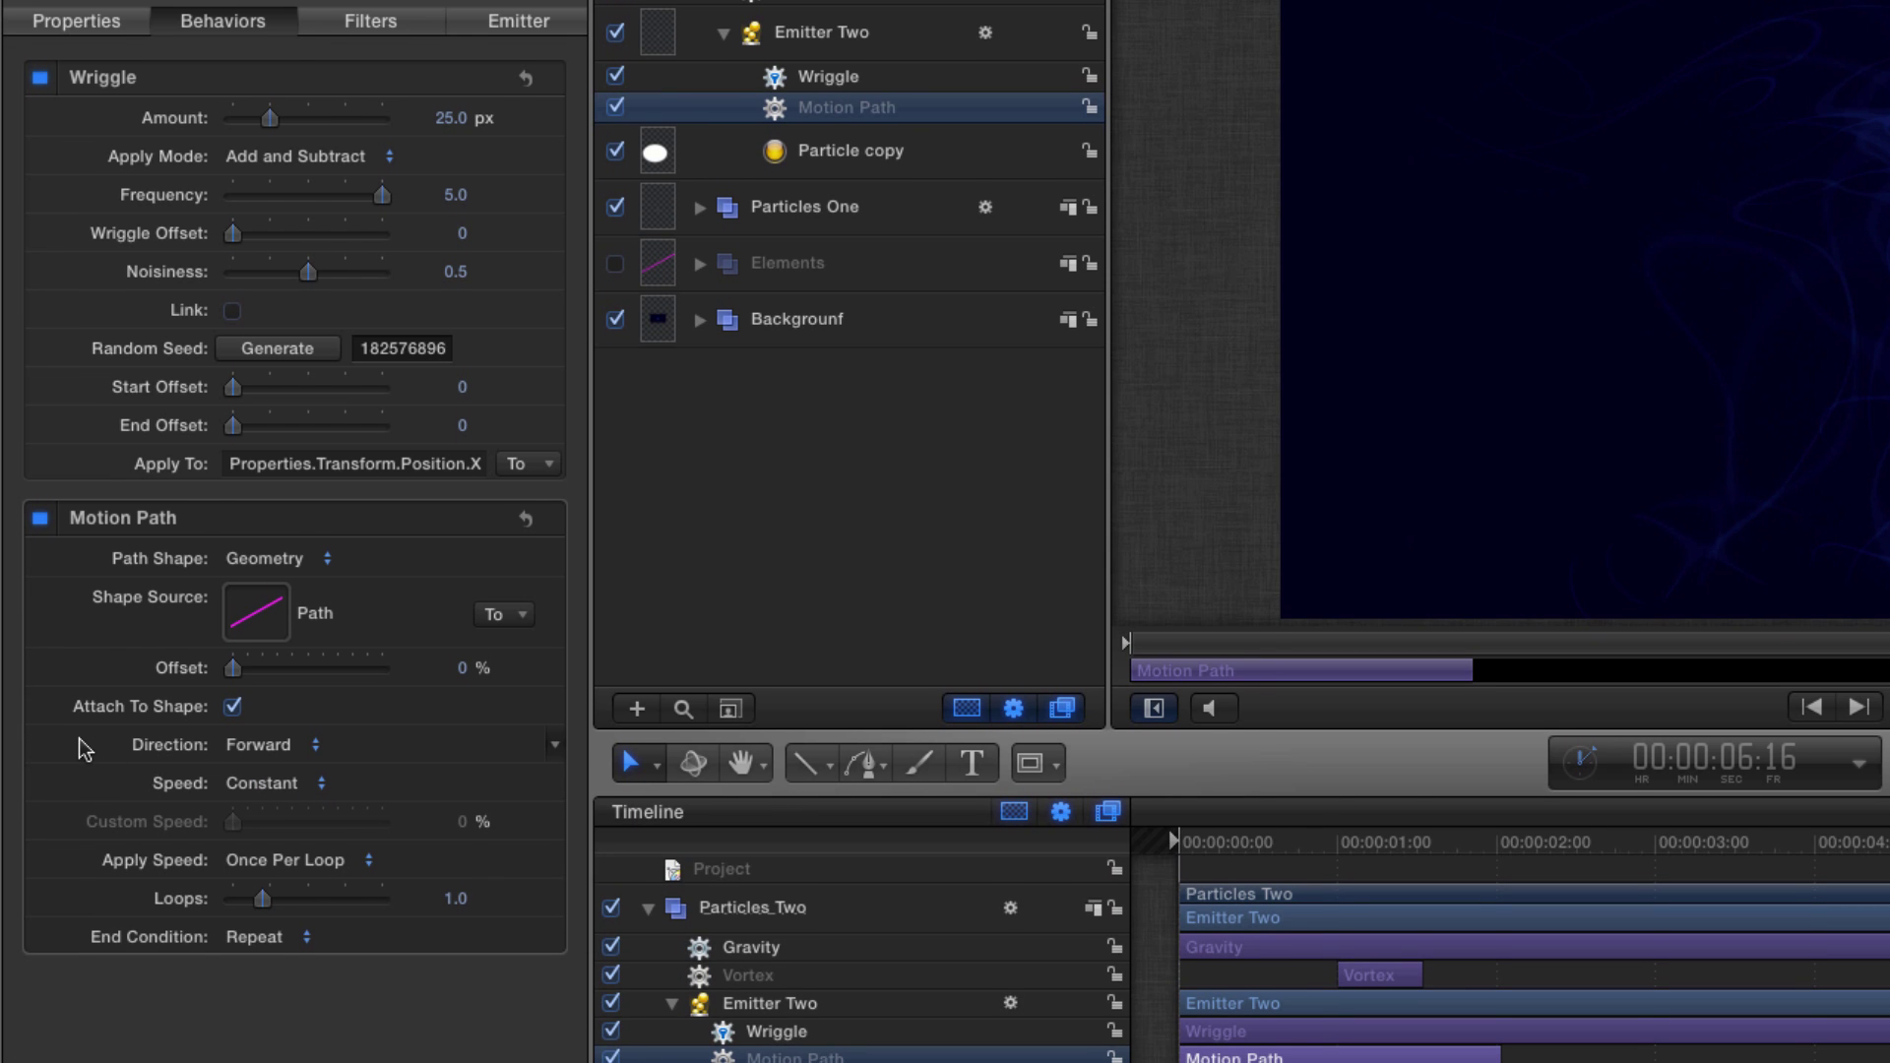
pyautogui.click(260, 744)
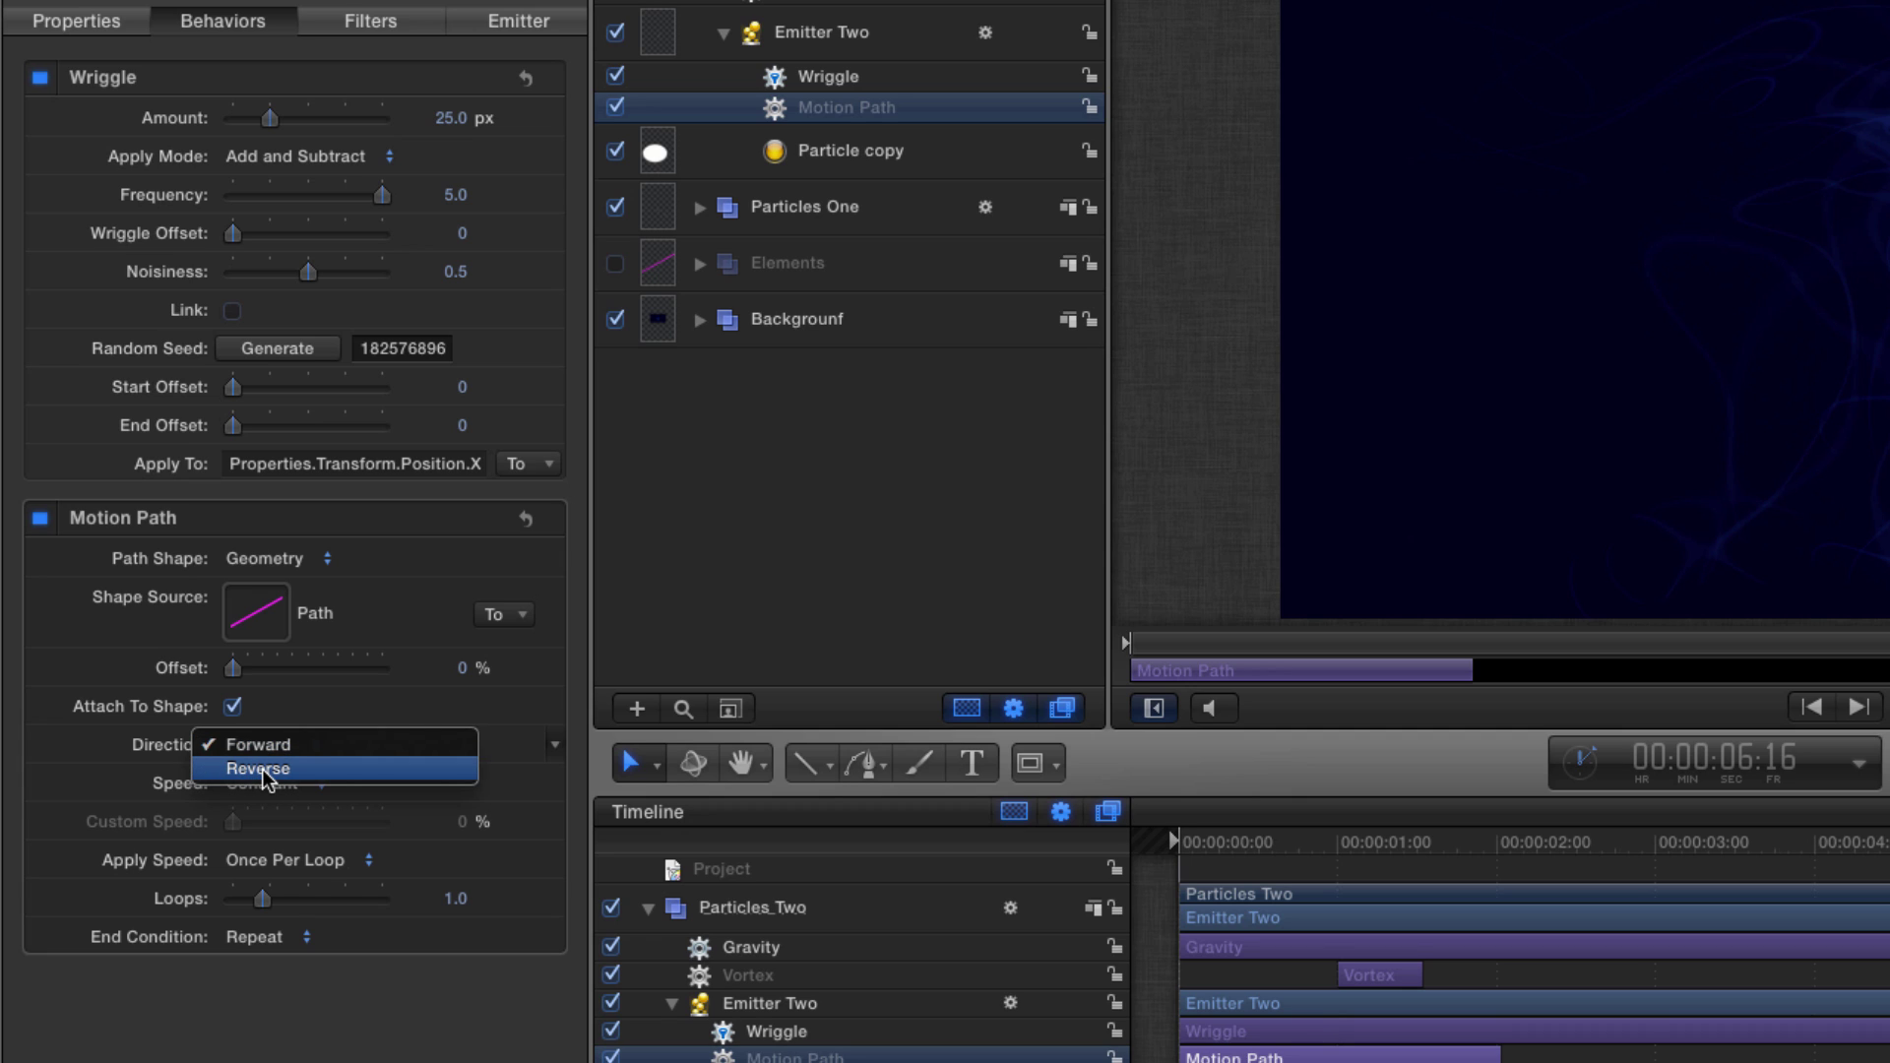
pyautogui.click(264, 772)
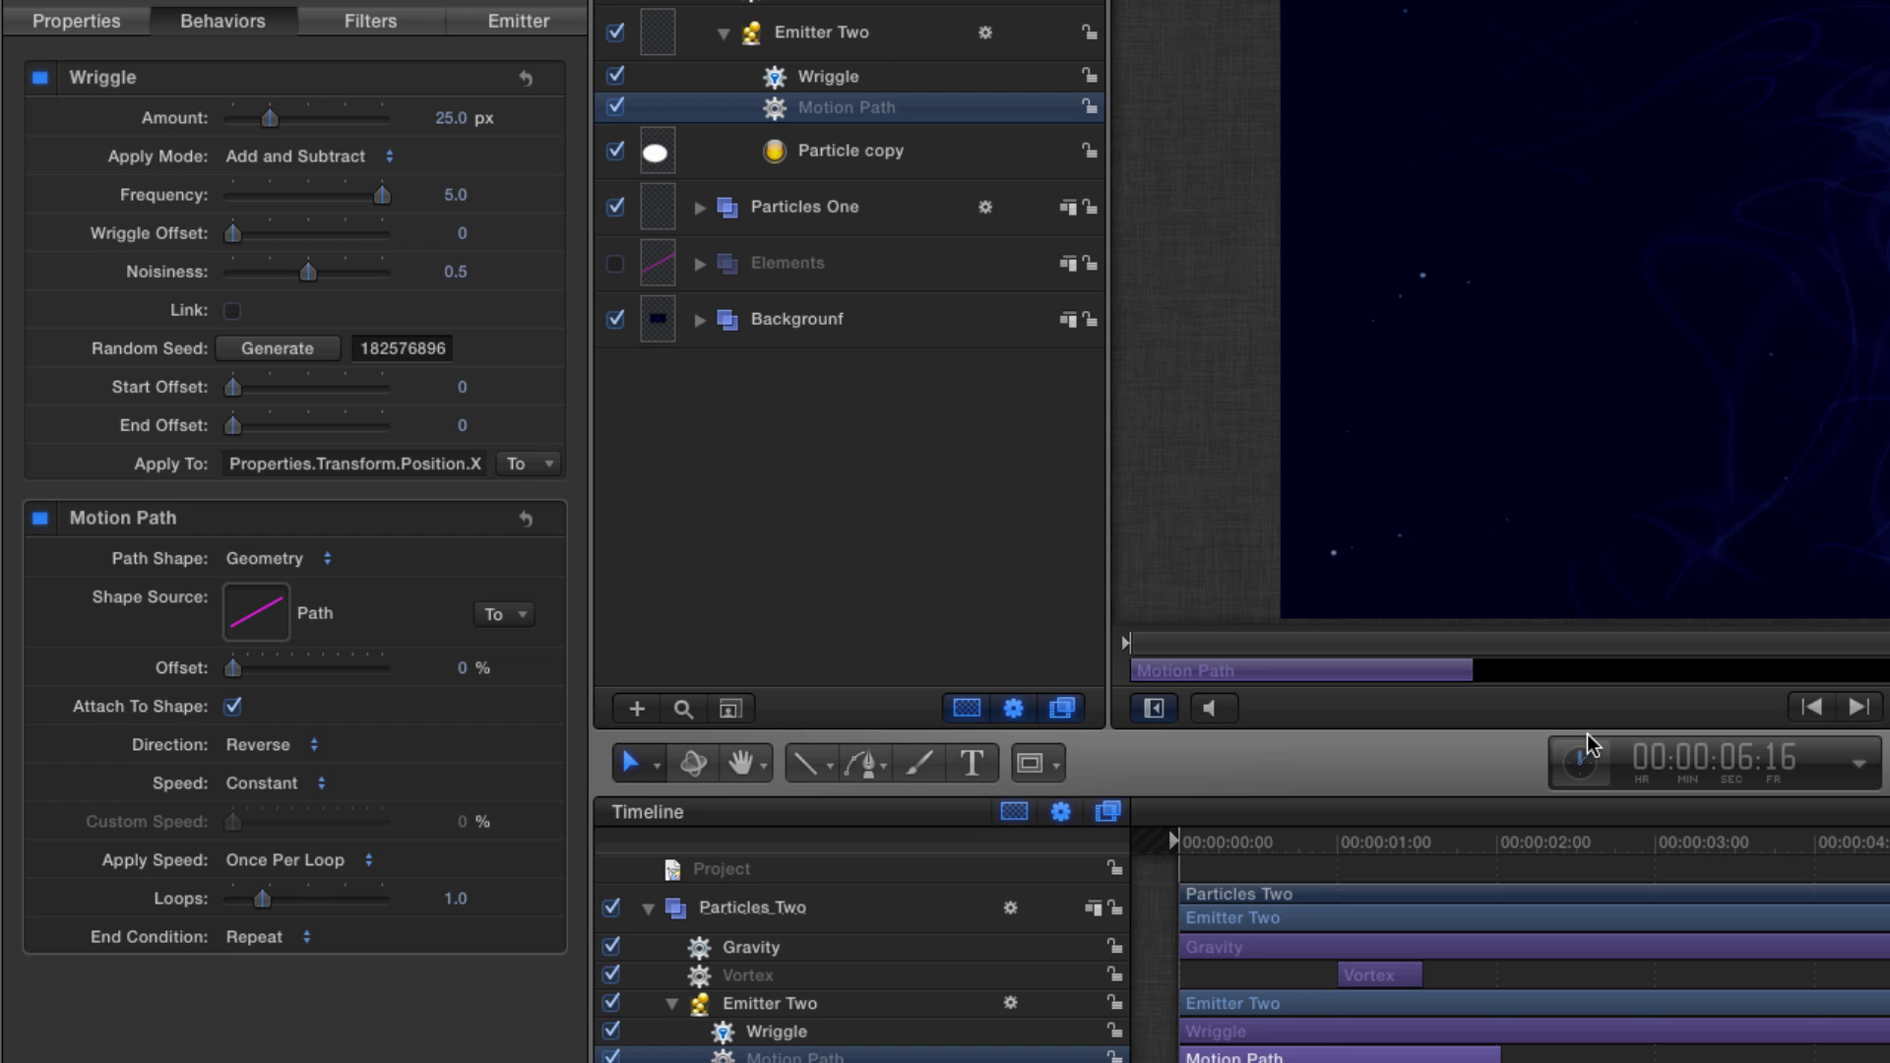
# Review both emitters crossing along the path by playing from the start in the enlarged canvas, and restore the normal layout.
pyautogui.press('F8')
pyautogui.press('Home')
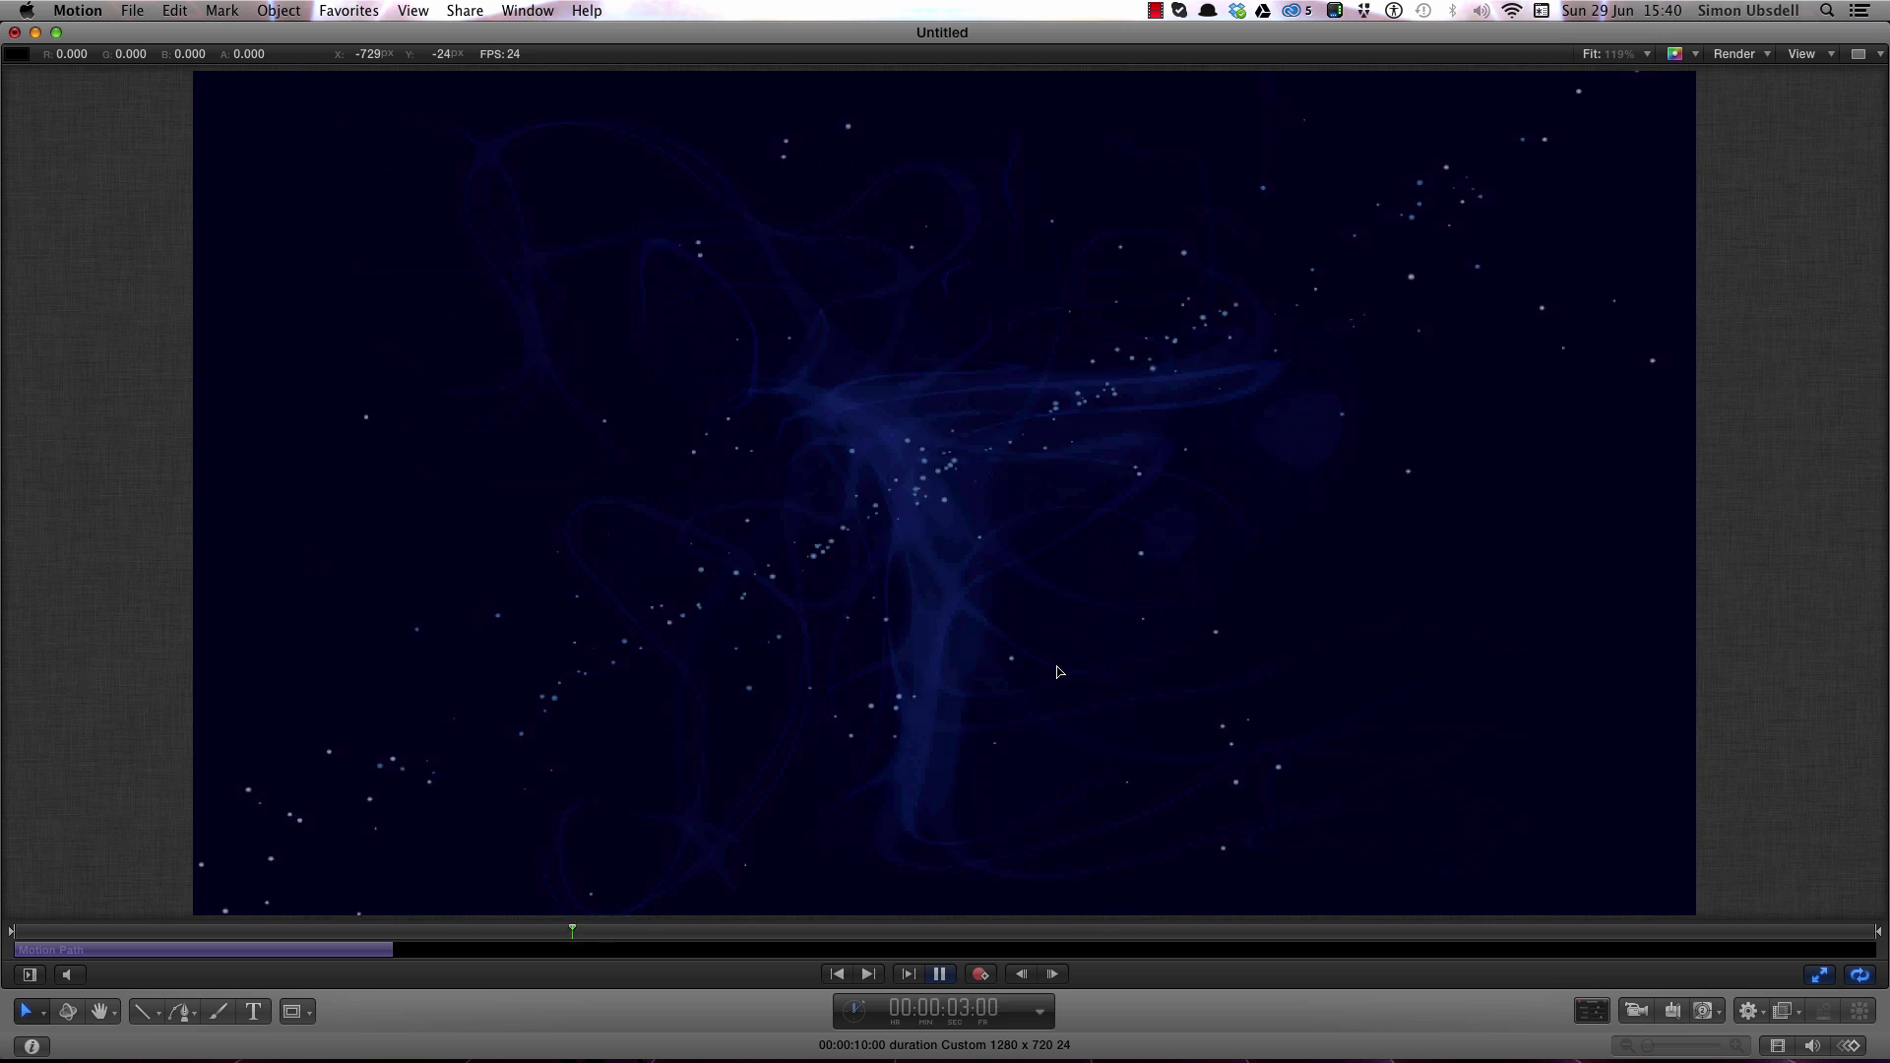
pyautogui.press('space')
pyautogui.press('Home')
pyautogui.press('space')
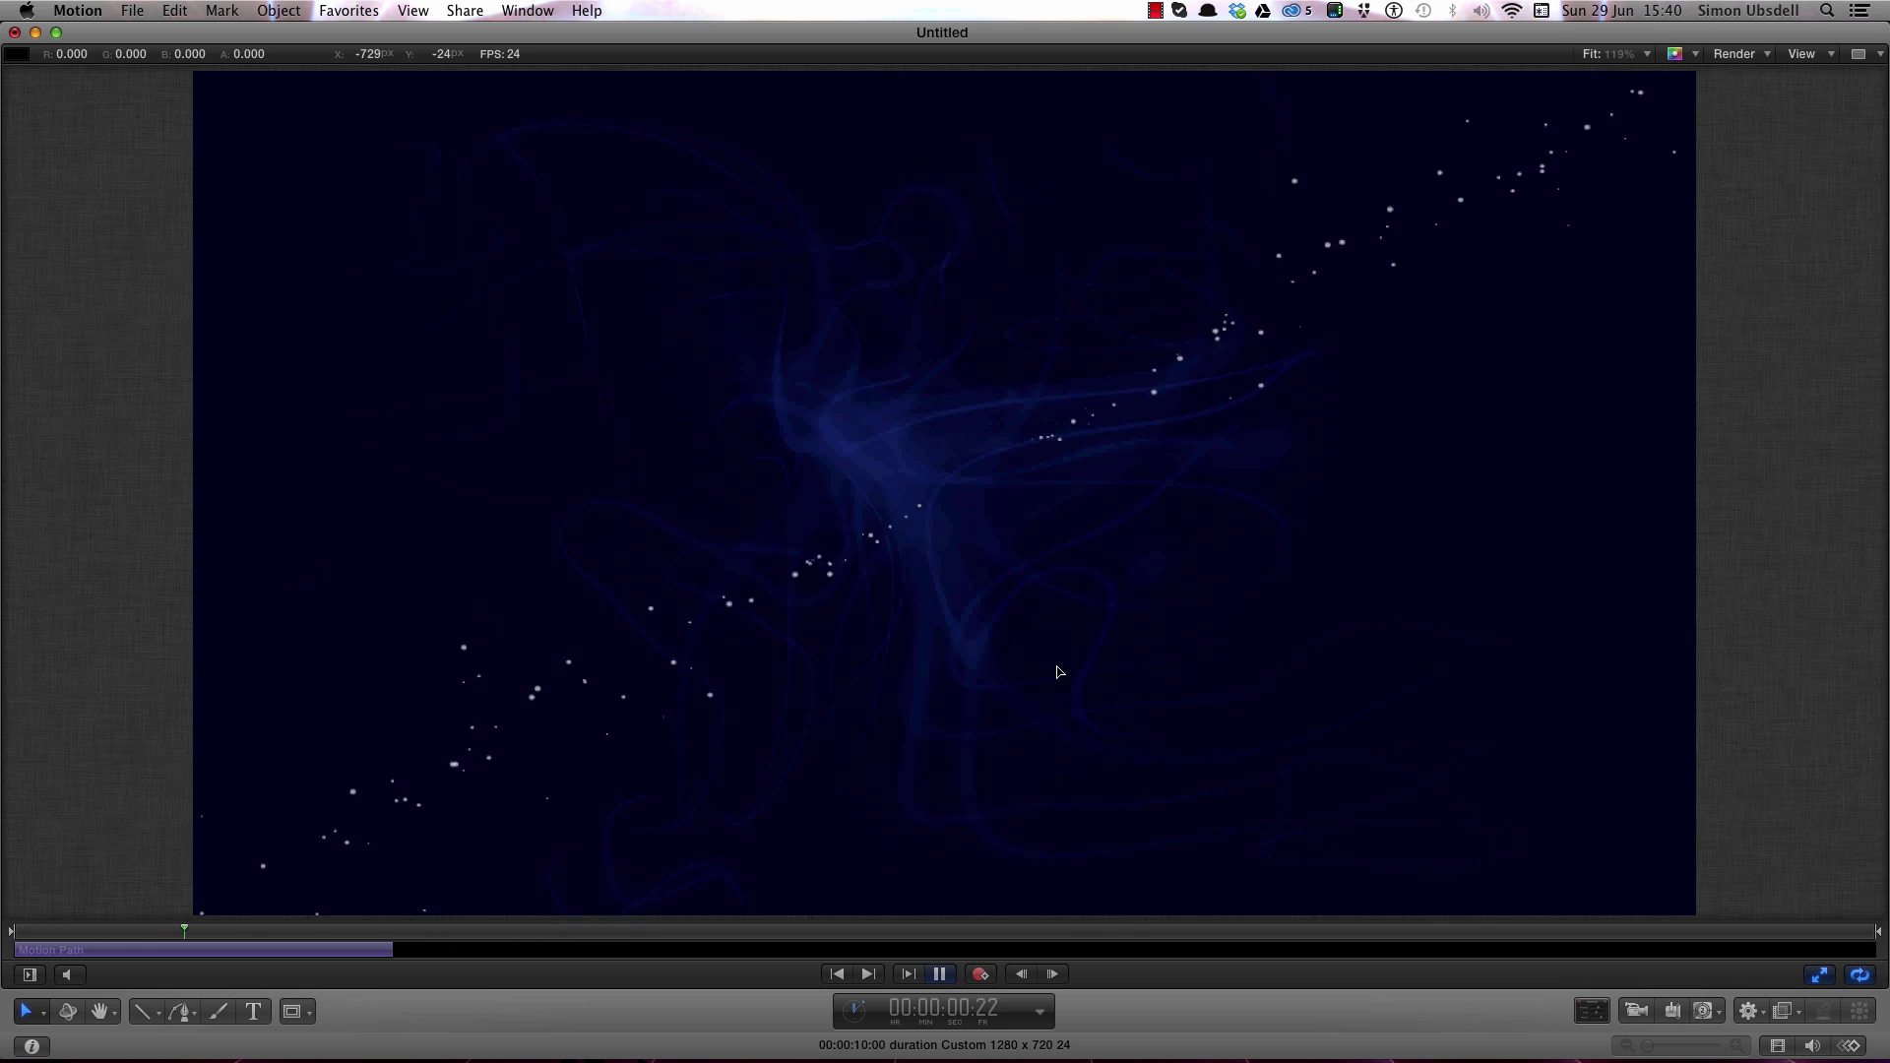
pyautogui.press('space')
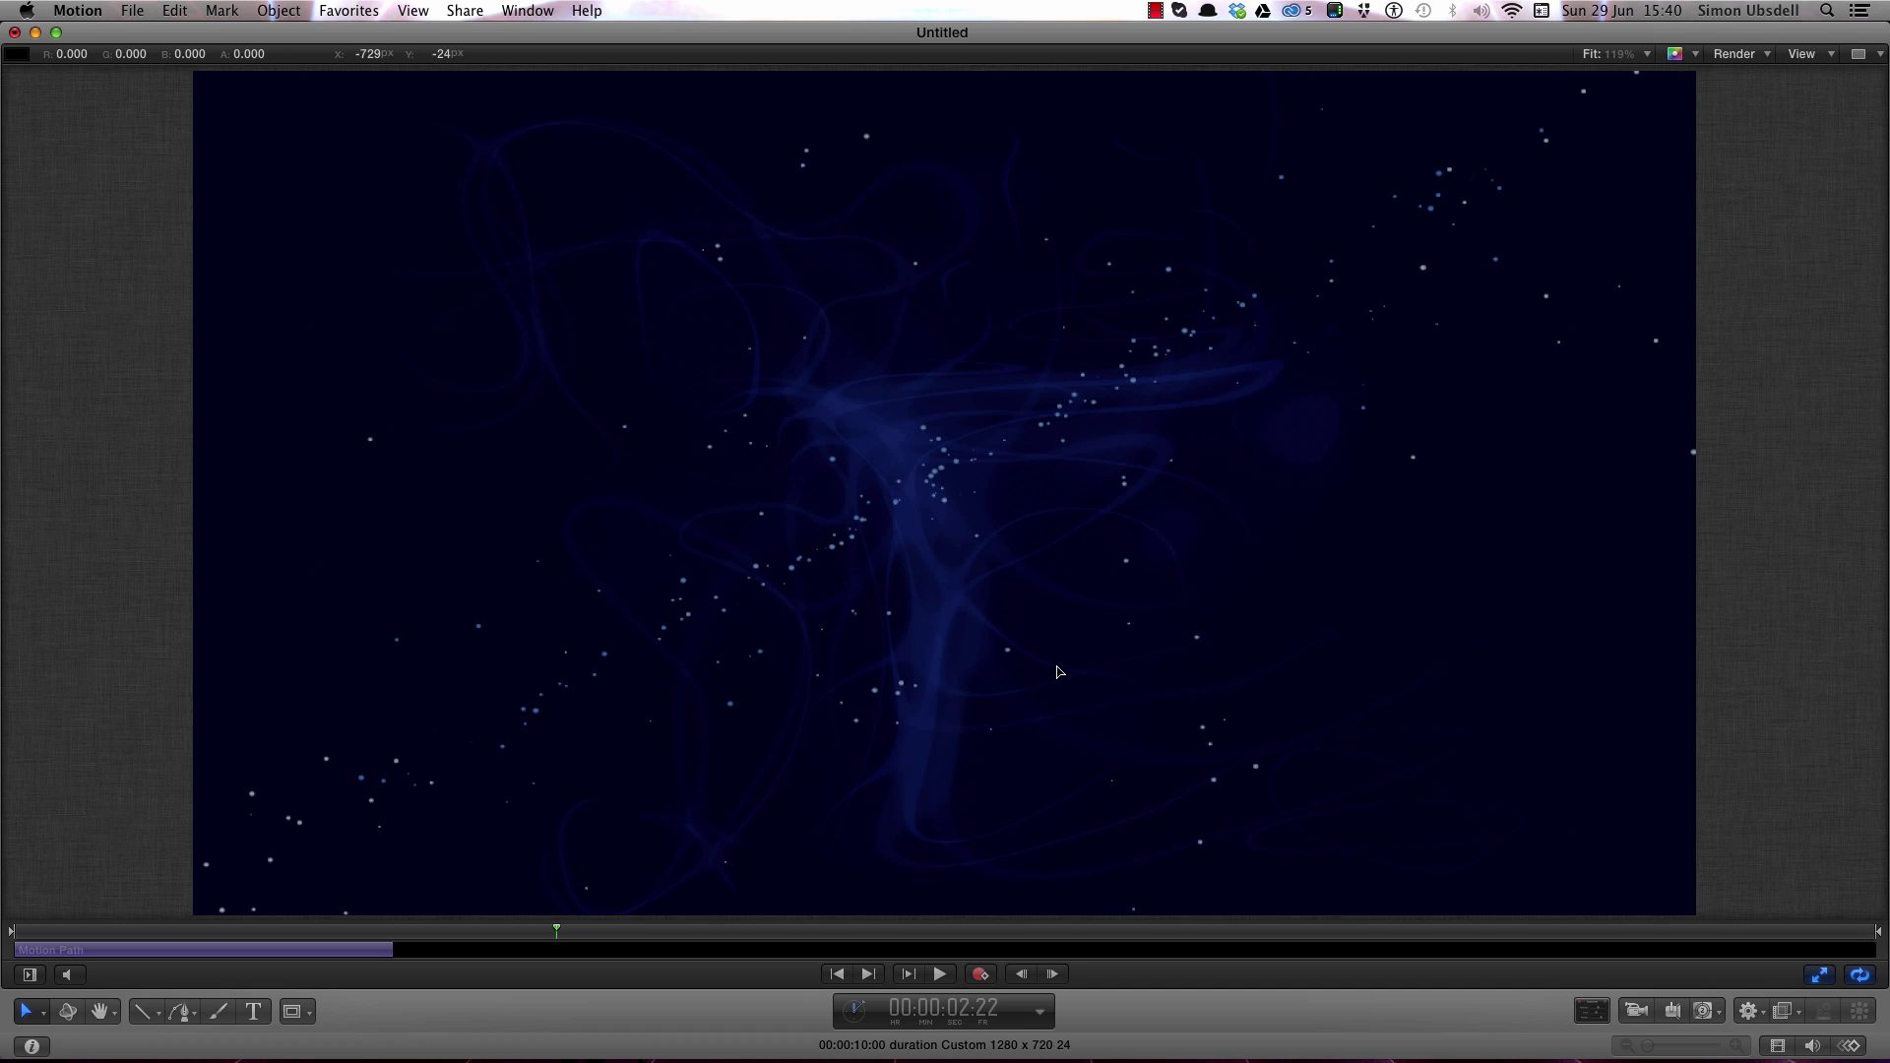
pyautogui.press('F8')
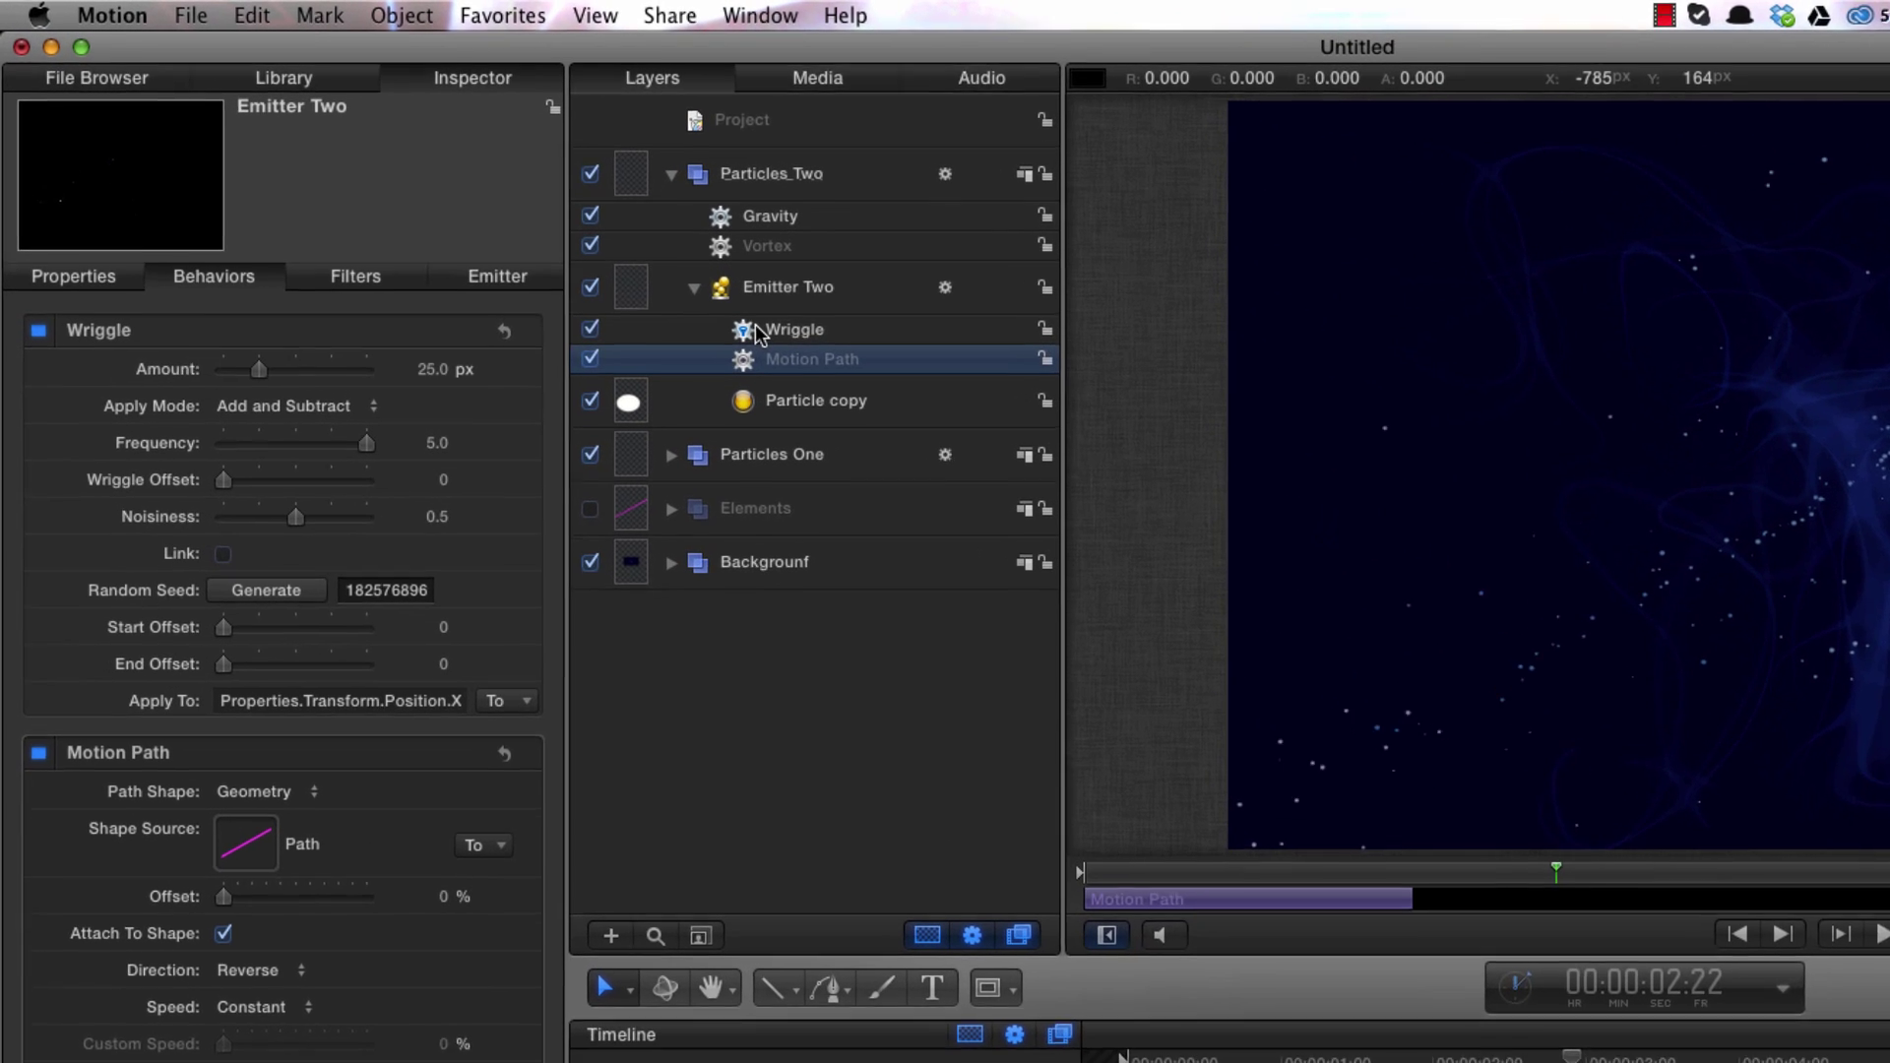
# Generate new random seeds for Emitter Two's Wriggle behavior and for the cell controls of Emitter Two itself.
pyautogui.click(777, 330)
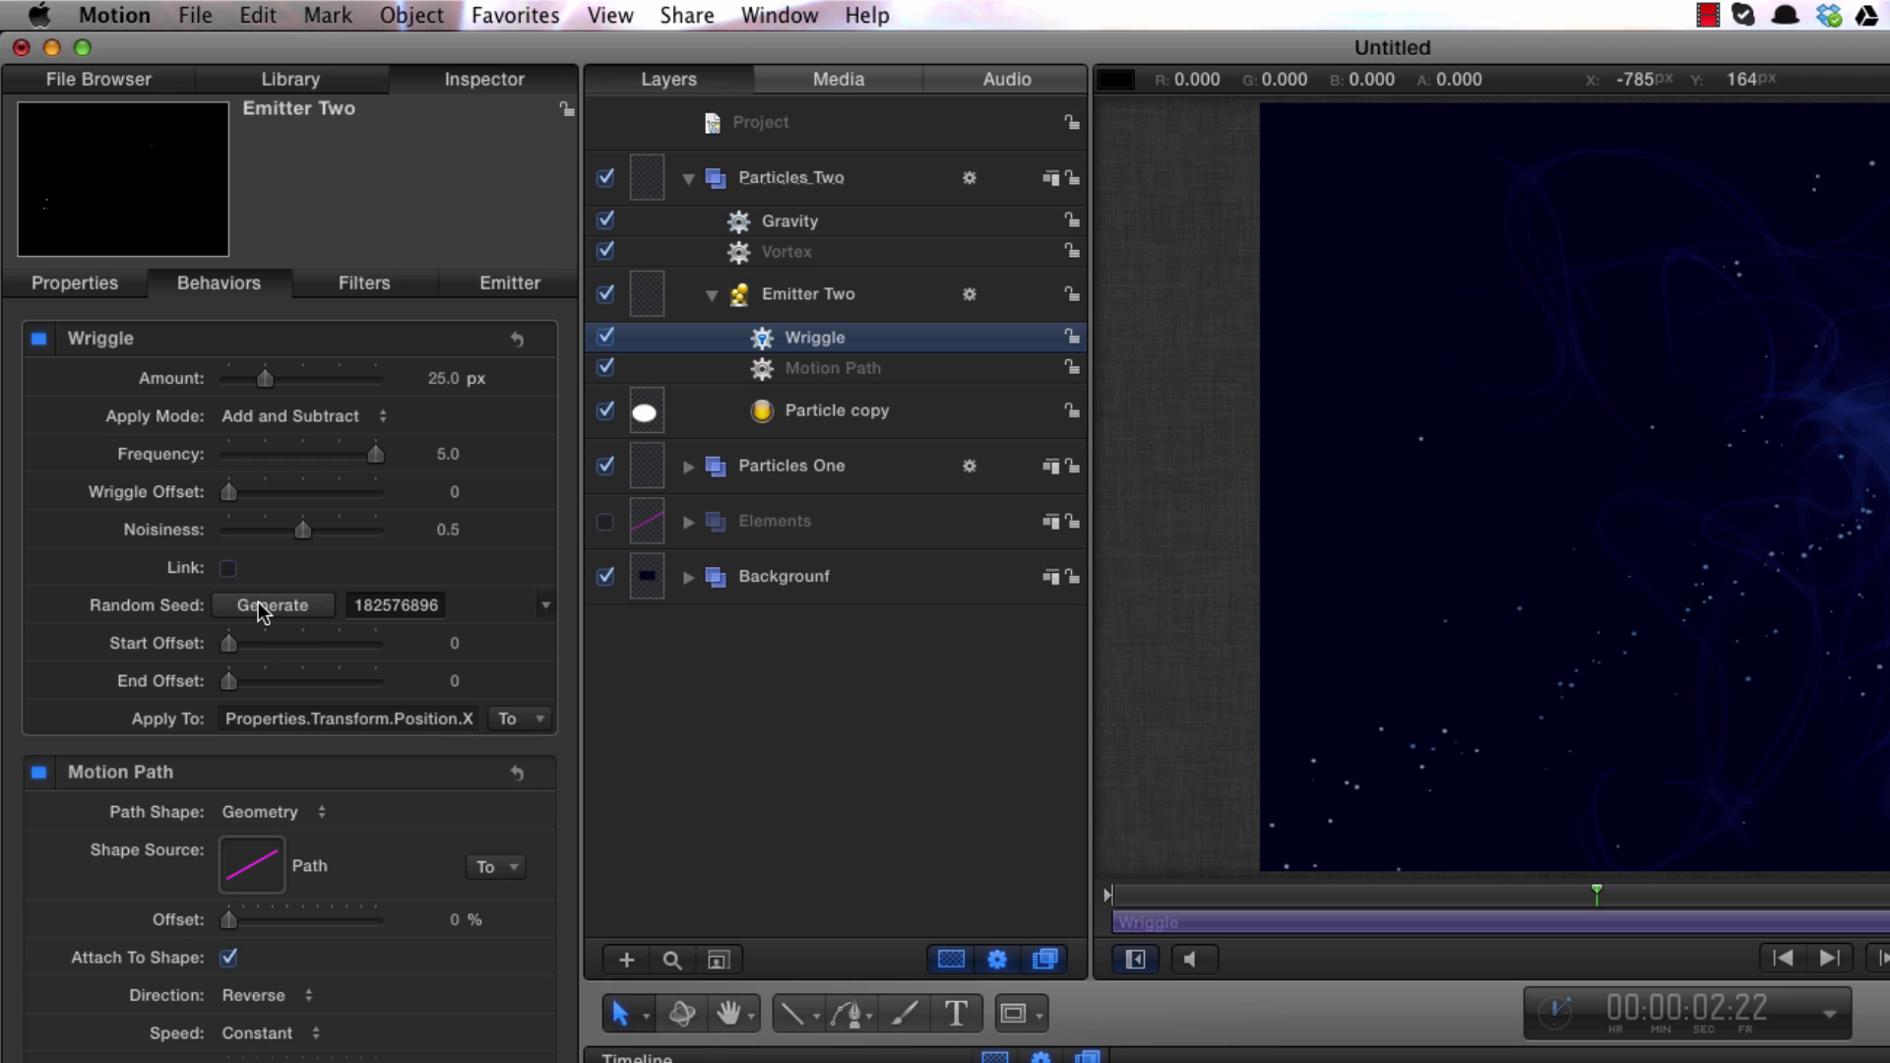
pyautogui.click(261, 606)
pyautogui.click(640, 299)
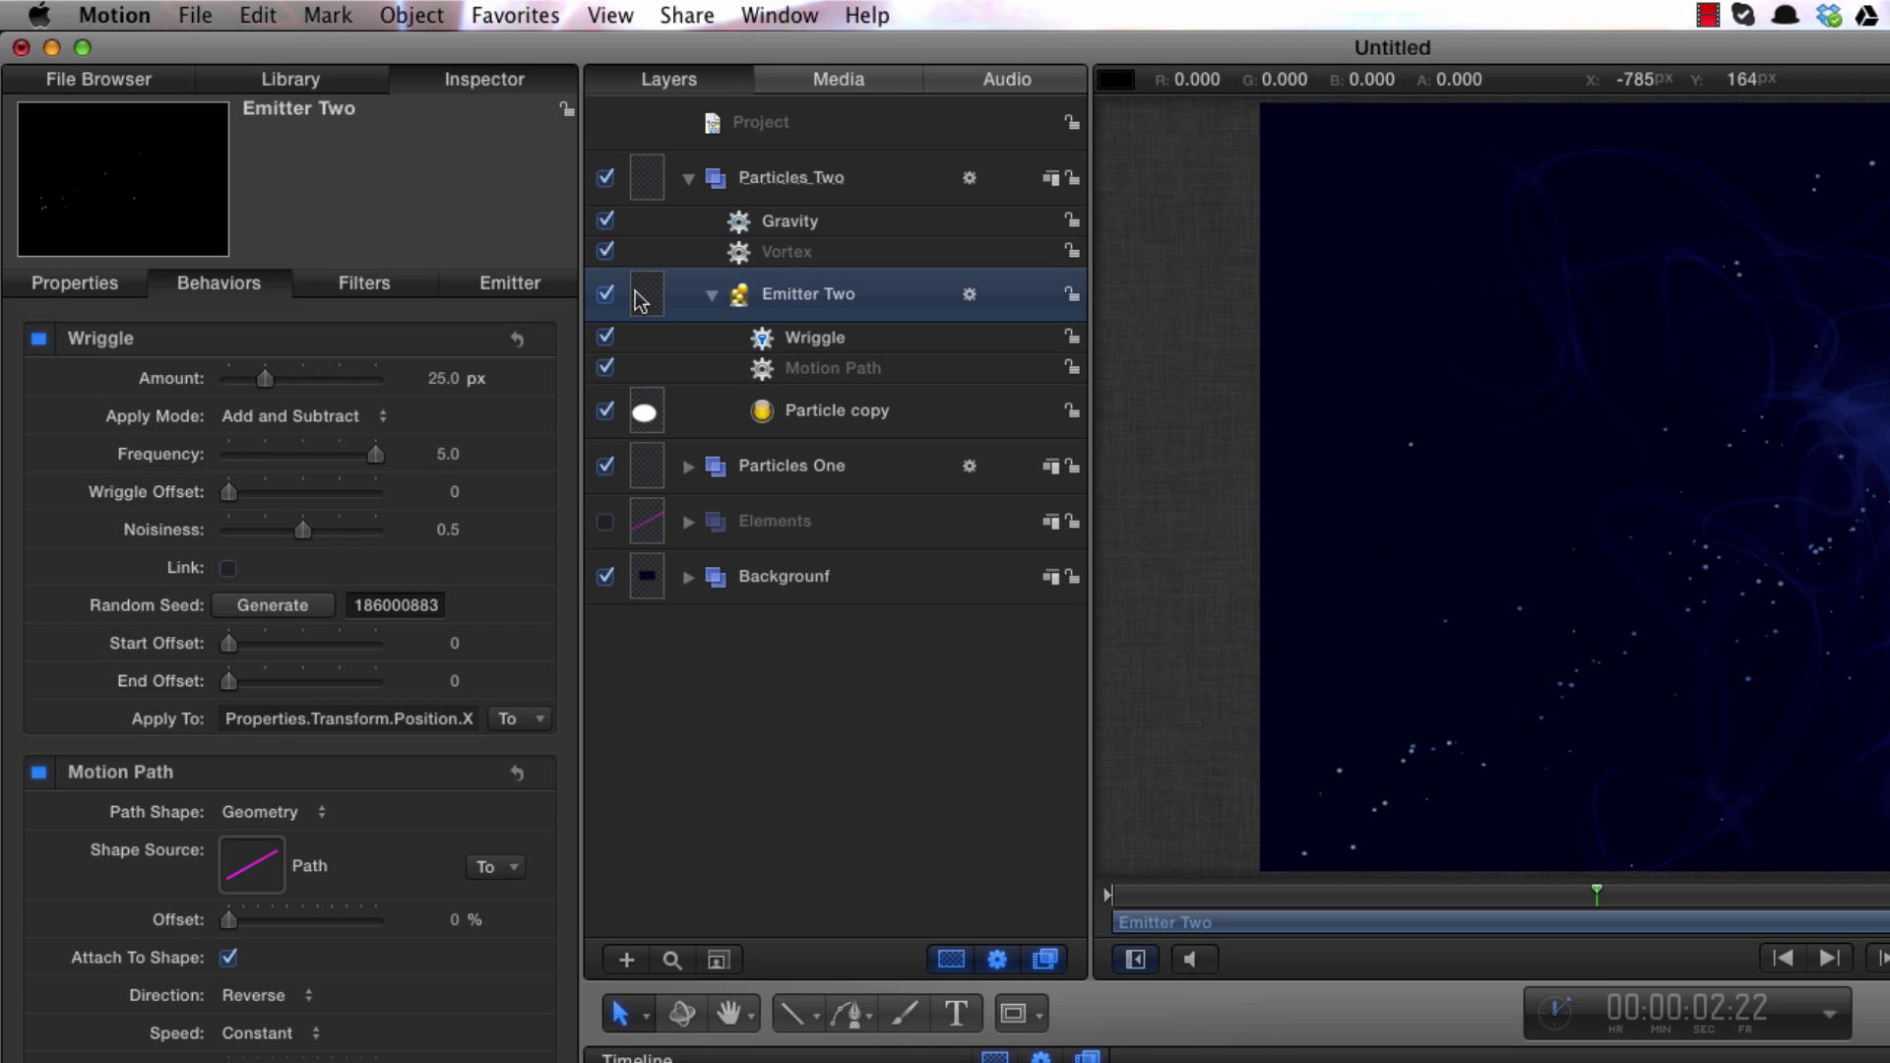
pyautogui.click(503, 287)
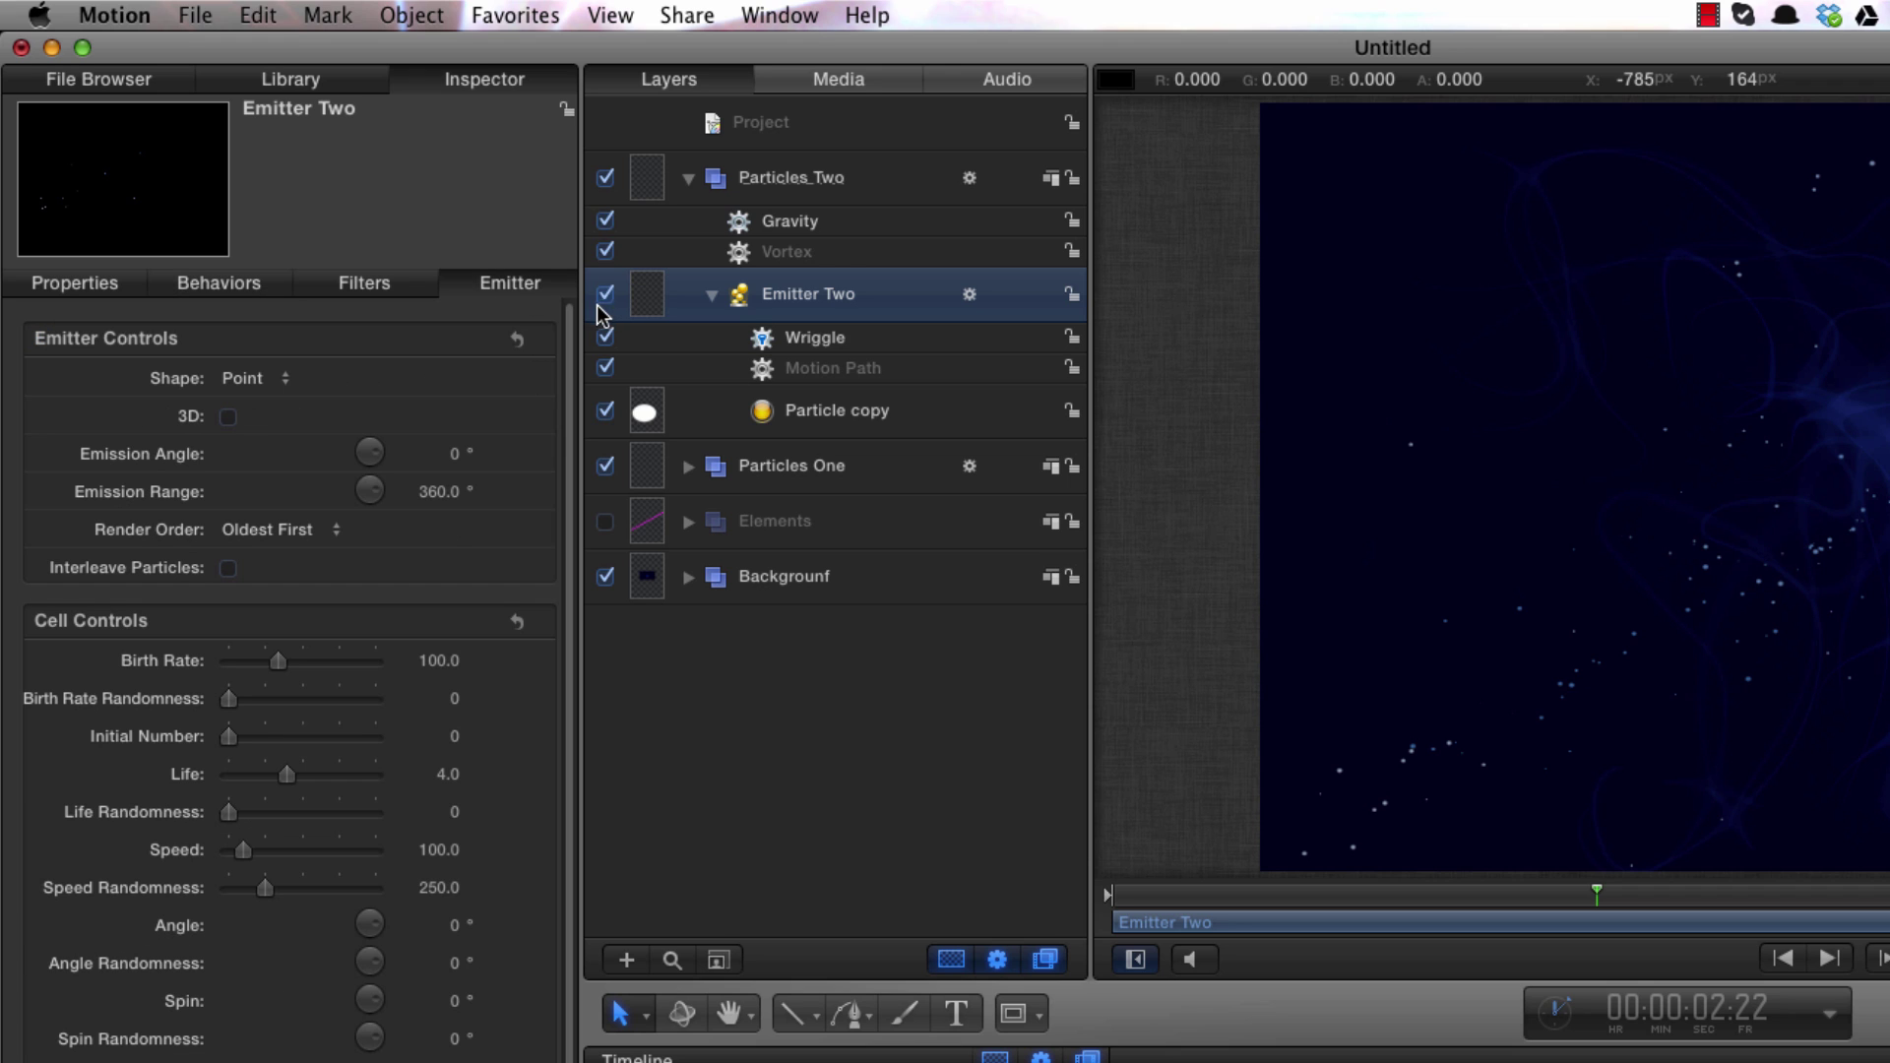
pyautogui.scroll(-1, 569, 380)
pyautogui.scroll(-5, 569, 380)
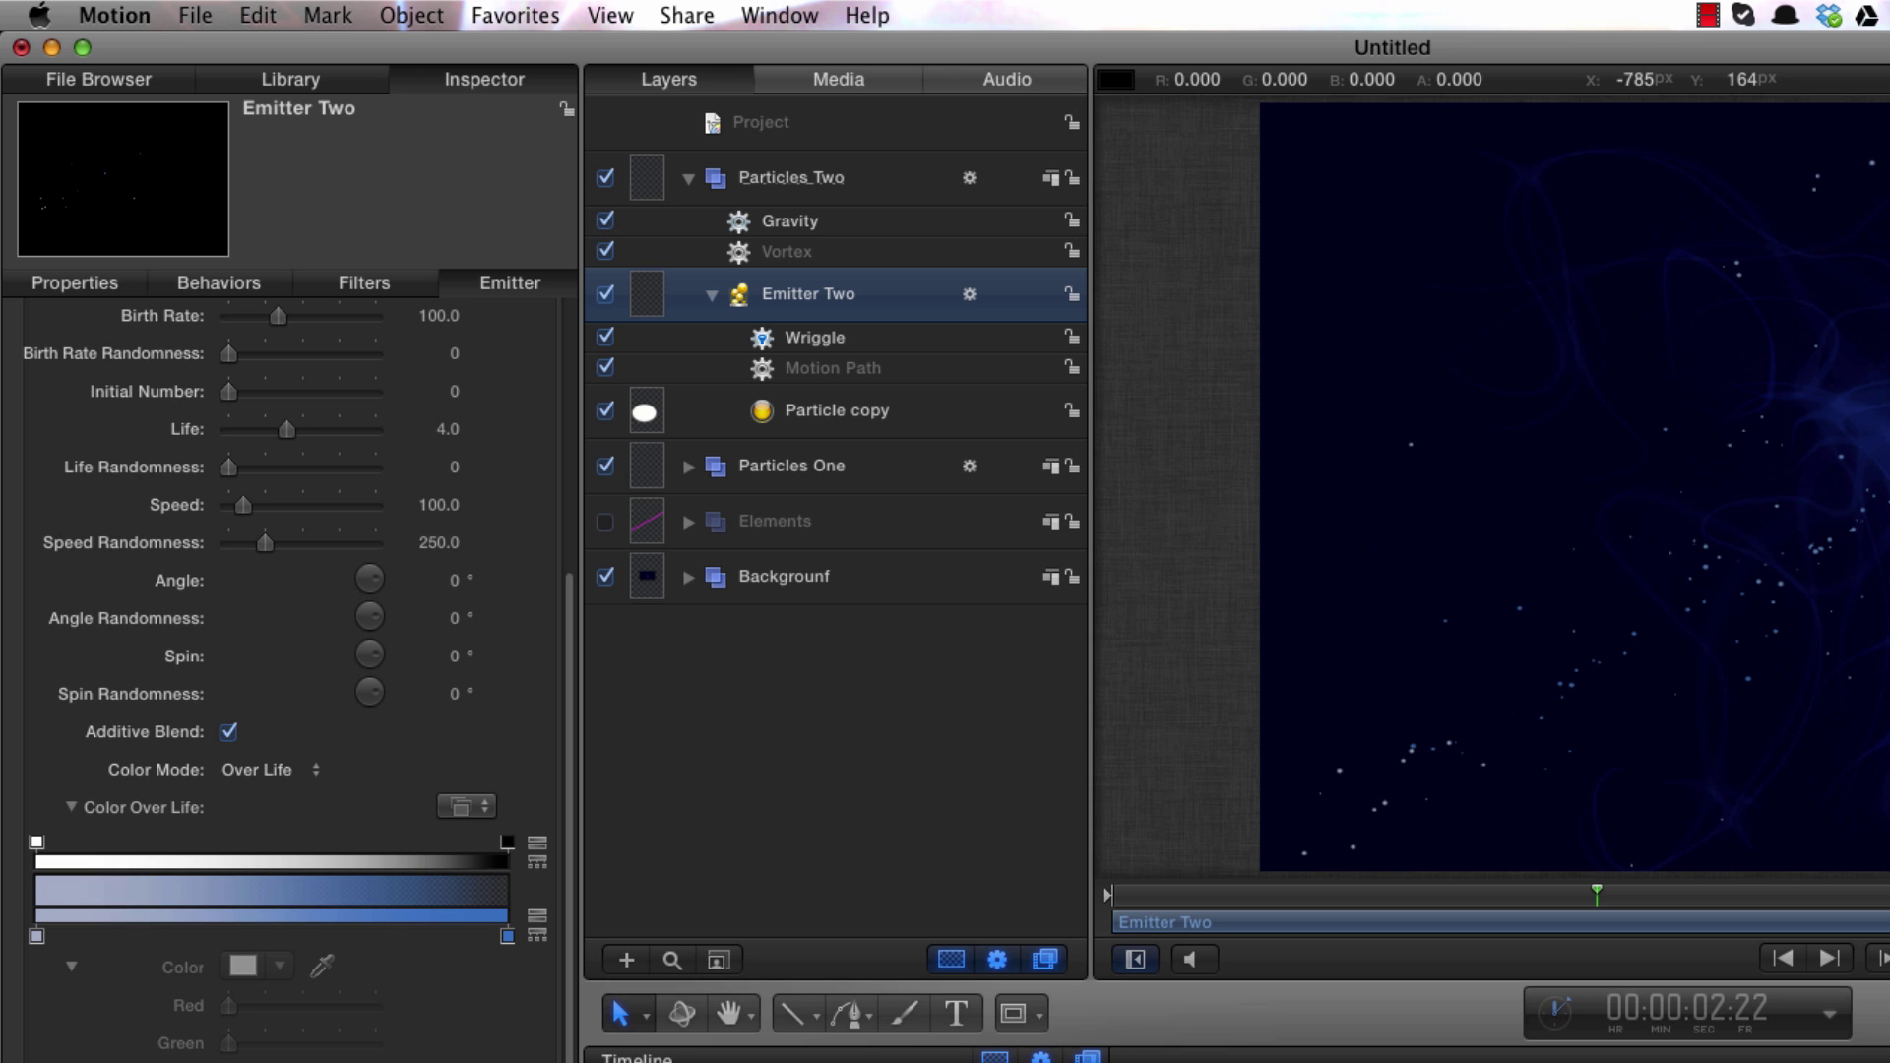
pyautogui.click(75, 809)
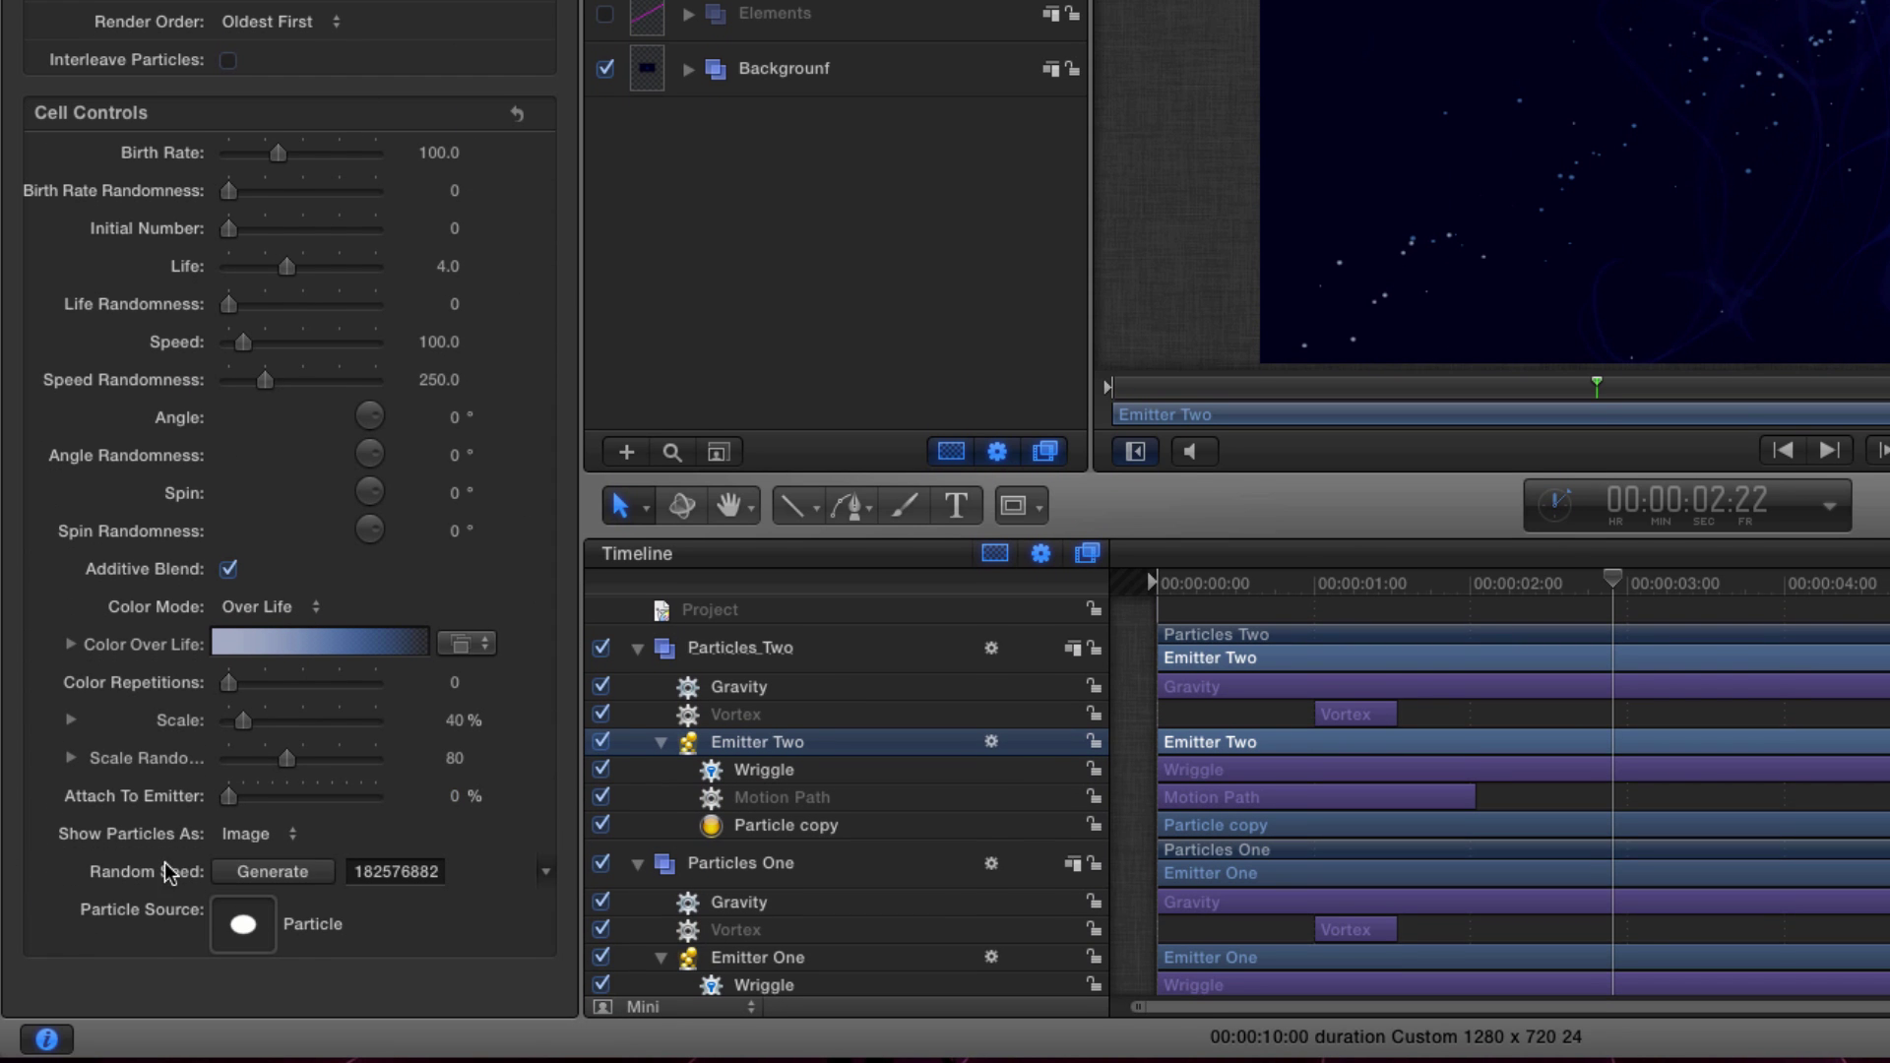
pyautogui.click(282, 875)
pyautogui.click(269, 873)
pyautogui.click(273, 870)
pyautogui.click(274, 870)
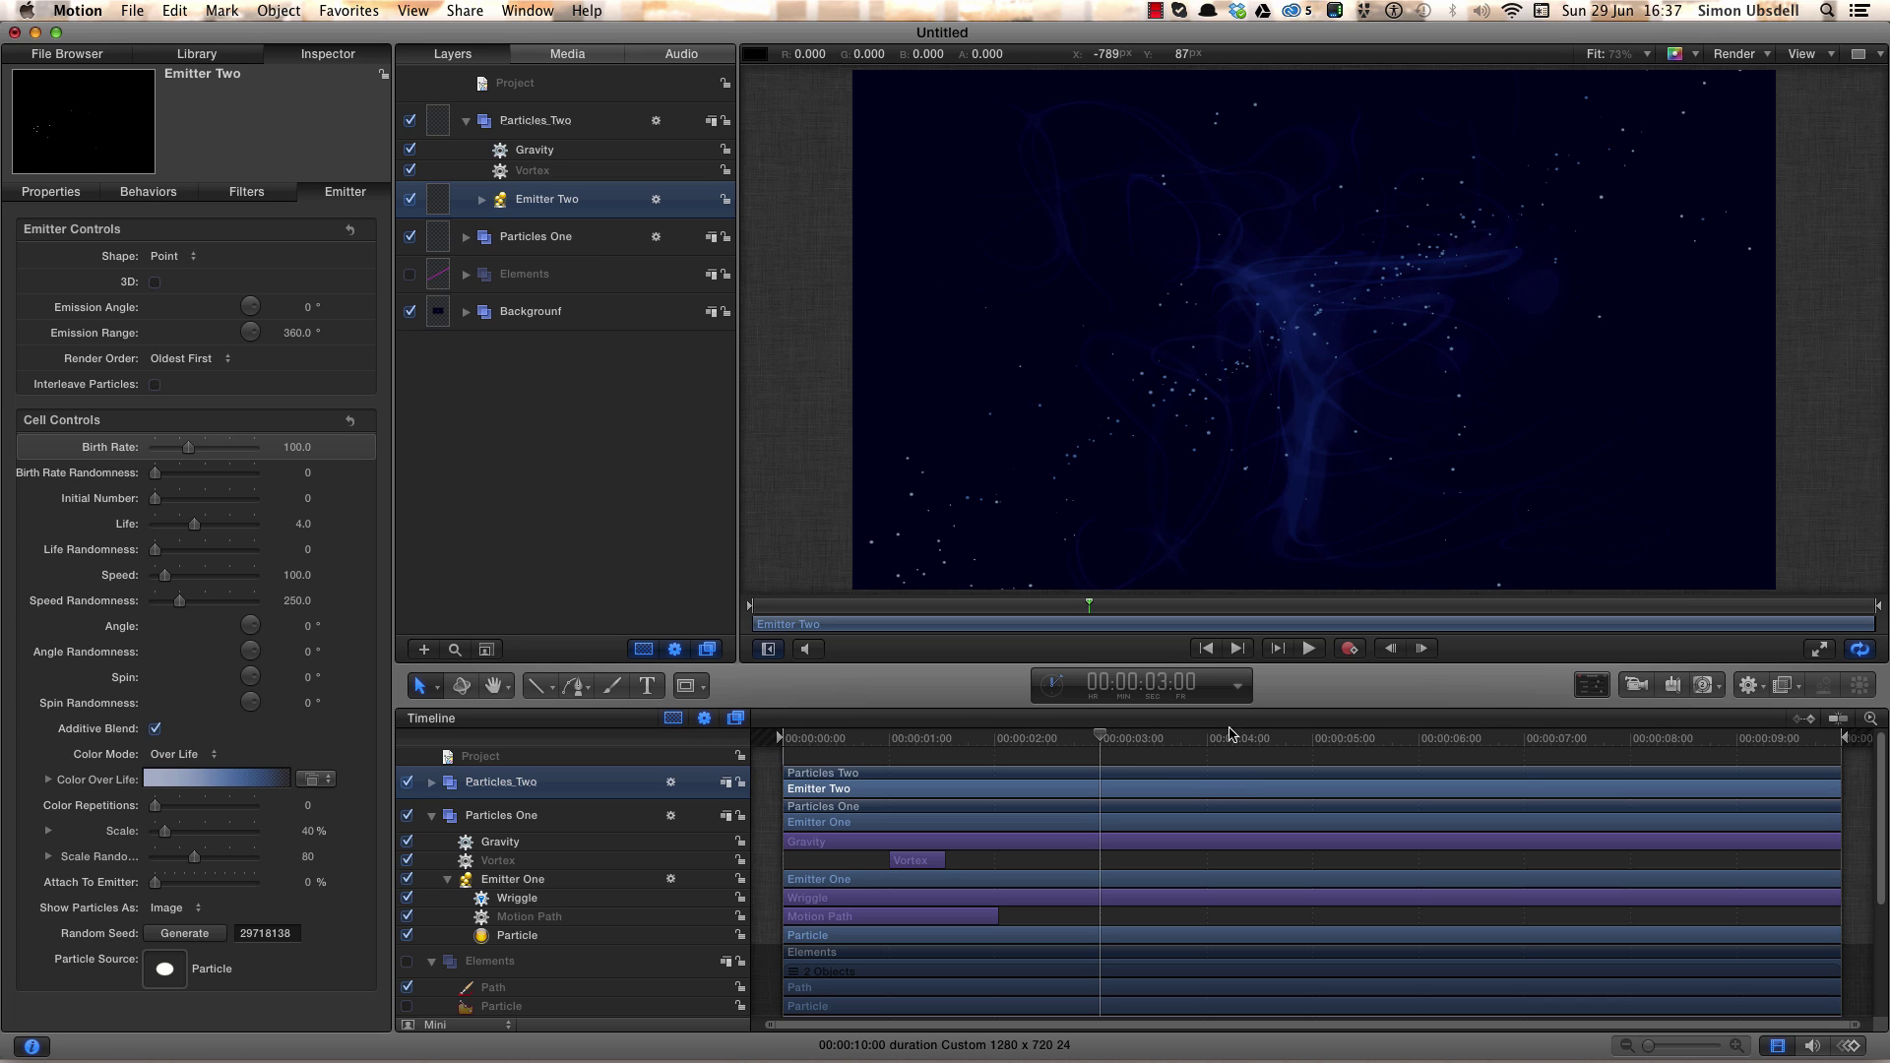
# Add a Birth Rate keyframe of 100 for Emitter Two at 00:00:01:00.
pyautogui.click(1141, 689)
pyautogui.write('100')
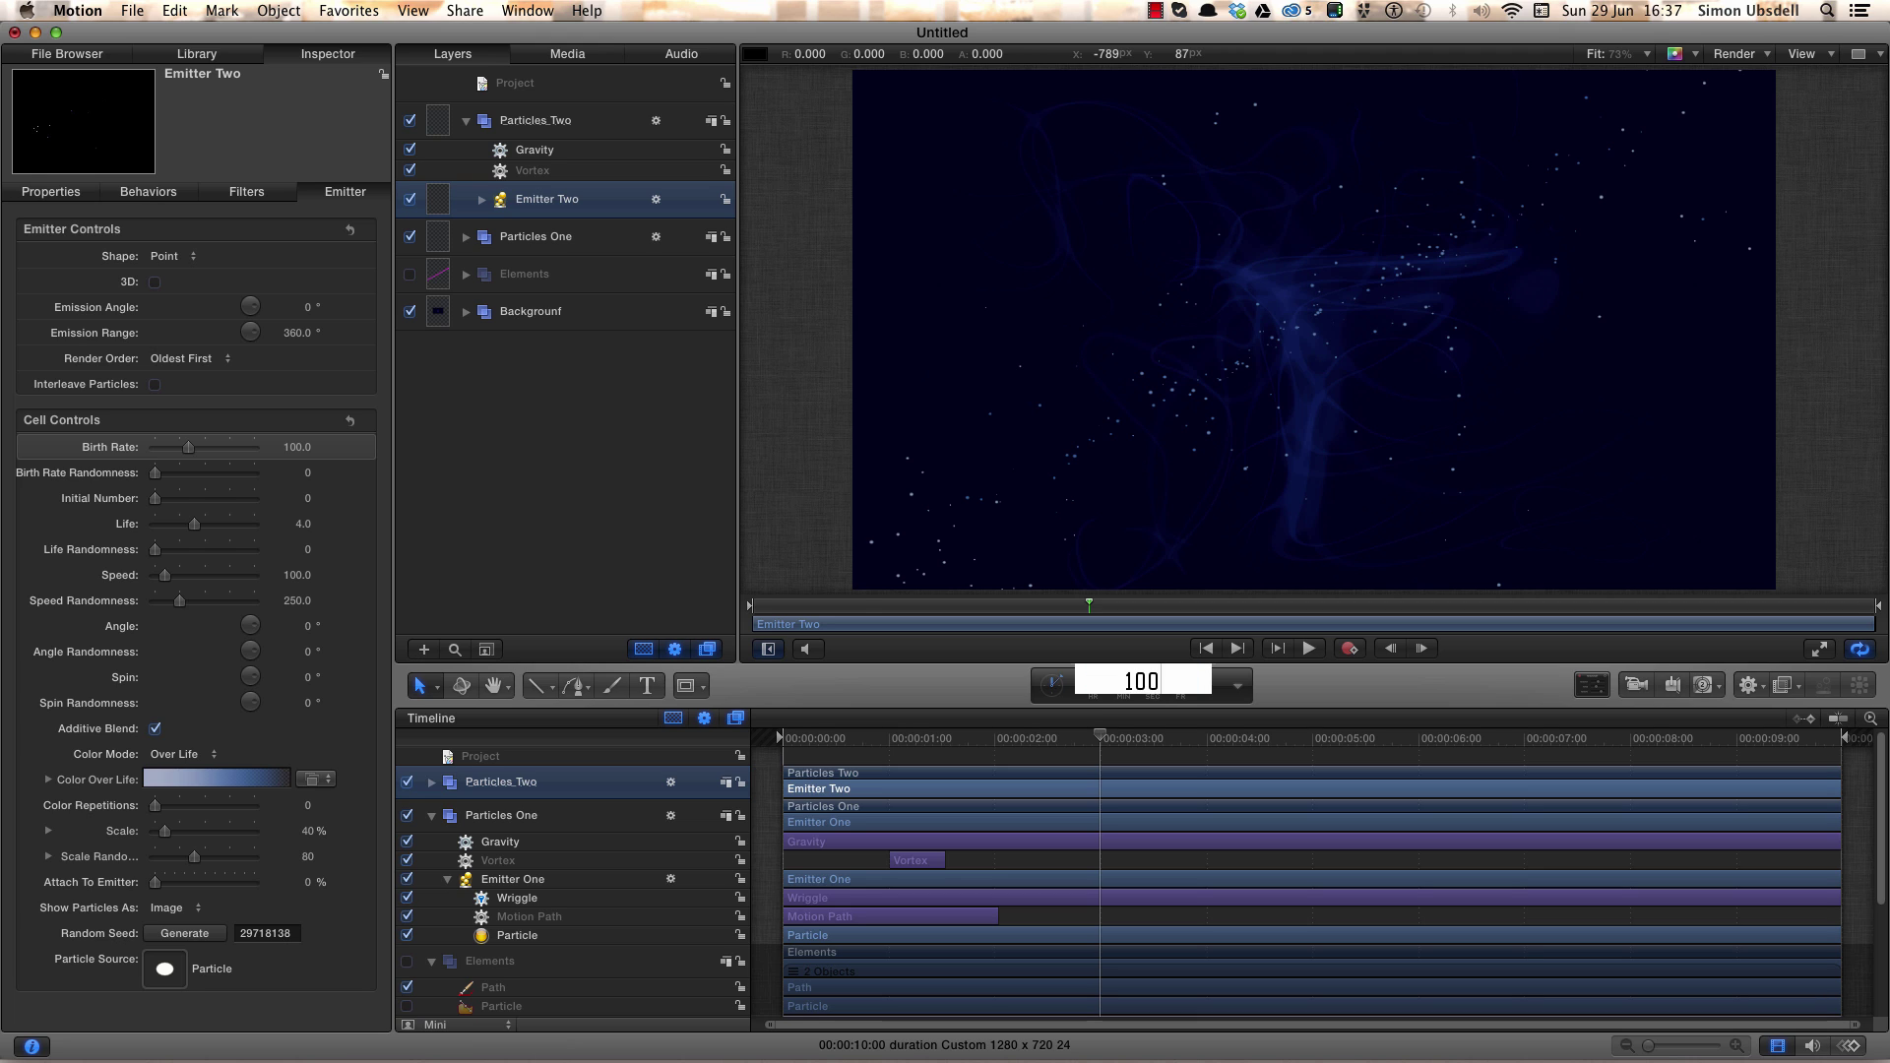
pyautogui.press('Return')
pyautogui.moveTo(215, 452)
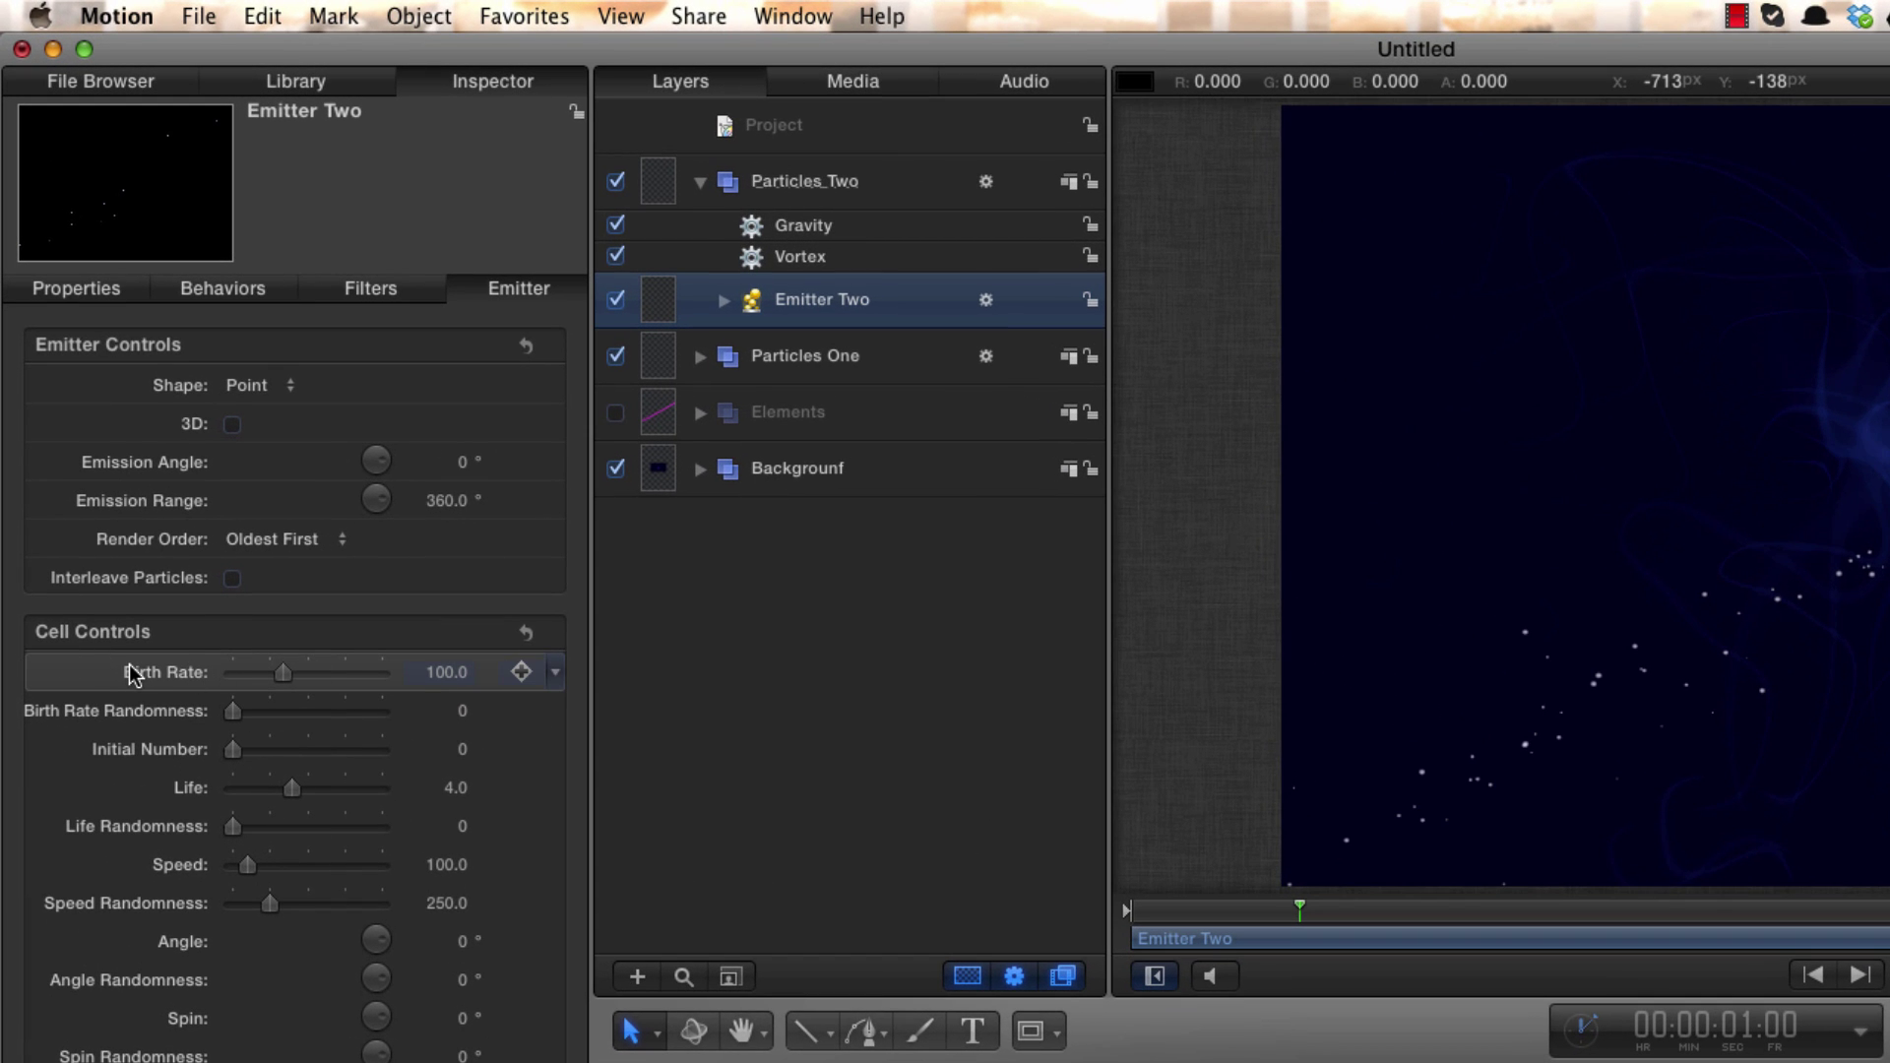
pyautogui.click(521, 672)
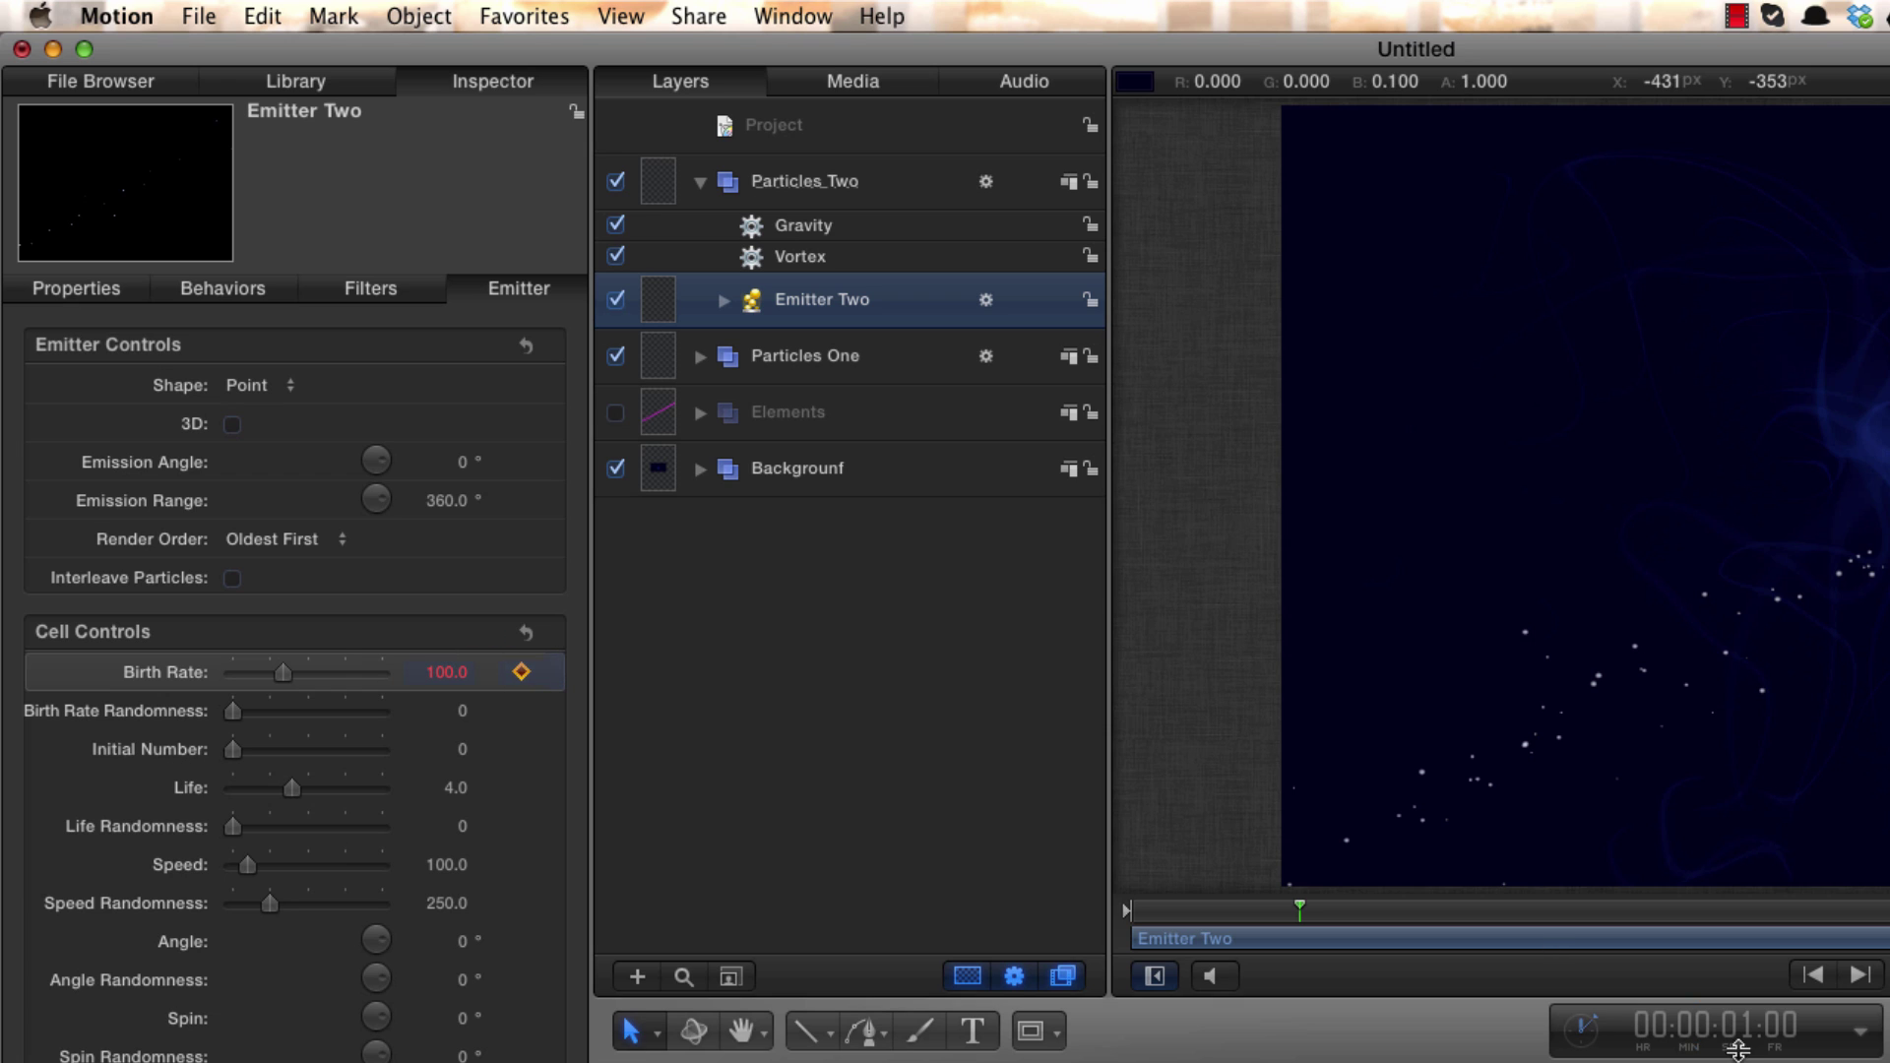
# Animate Emitter Two's Birth Rate down to 0 with a keyframe at 00:00:02:00.
pyautogui.click(1759, 1029)
pyautogui.write('200')
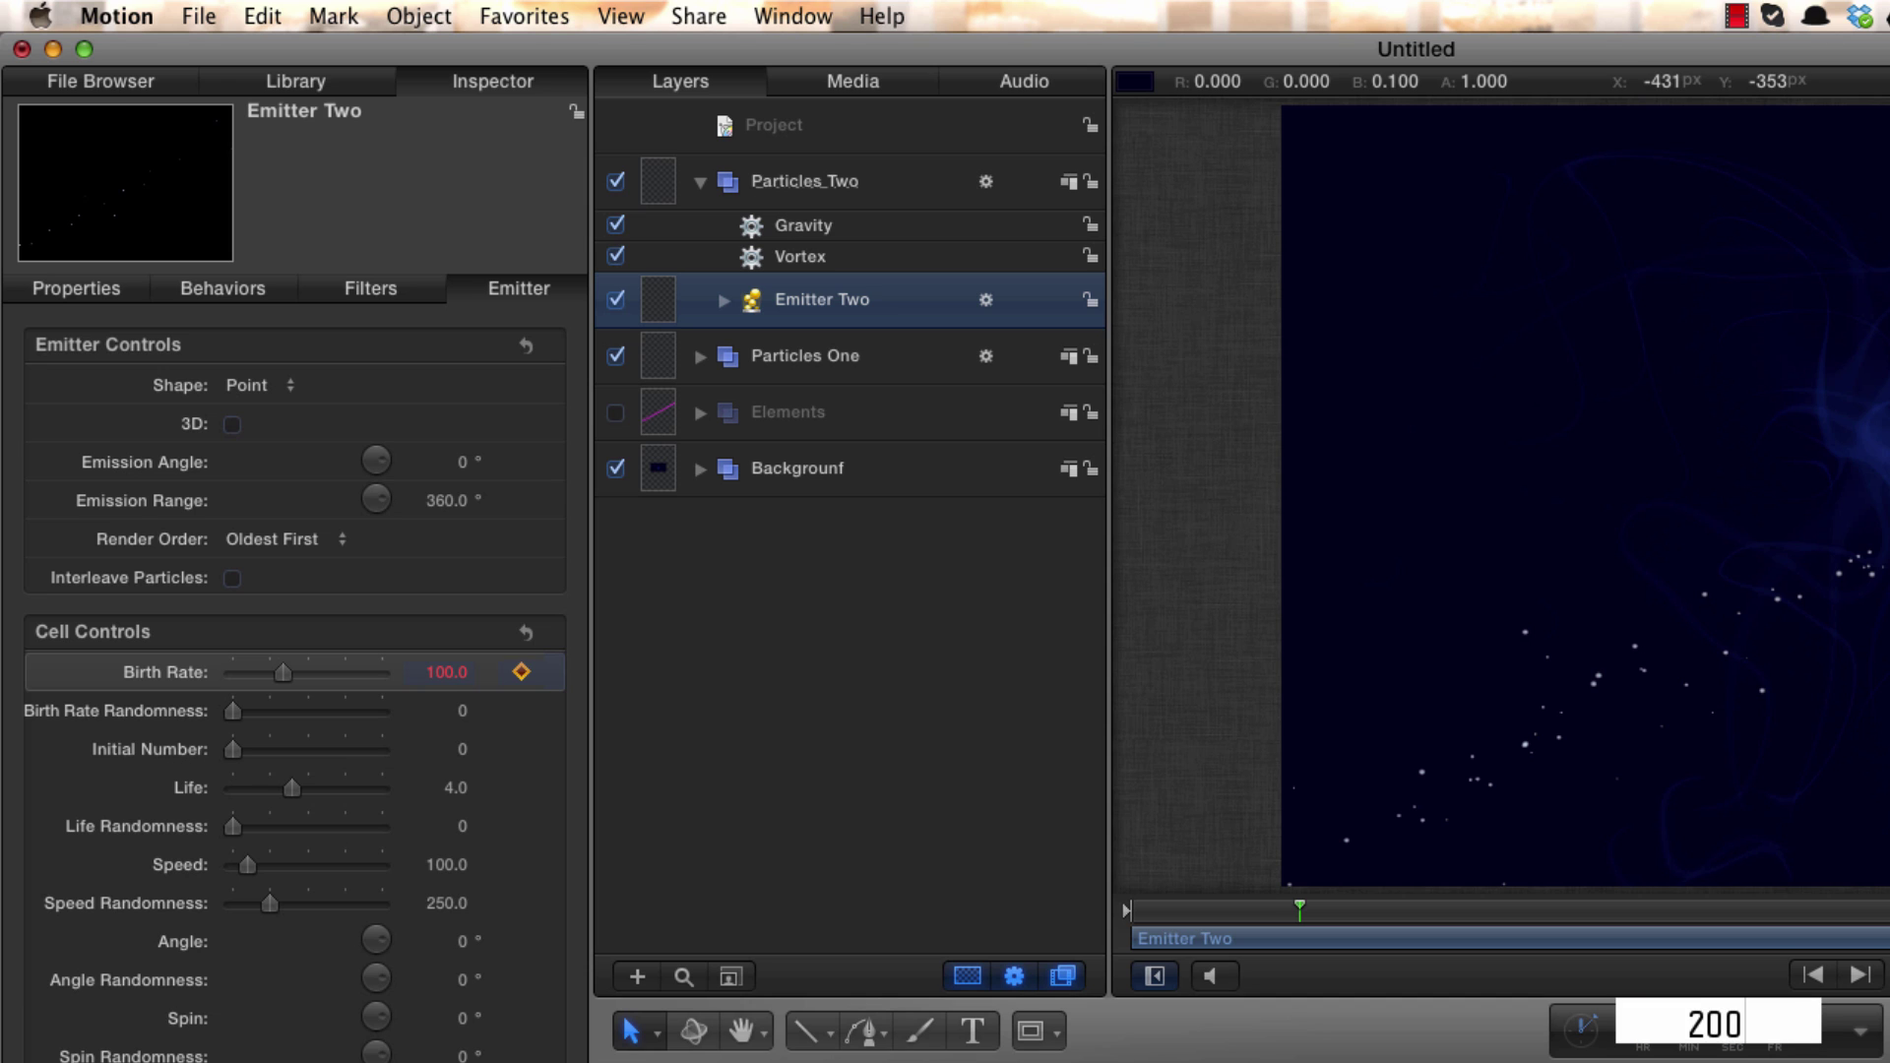
pyautogui.press('Return')
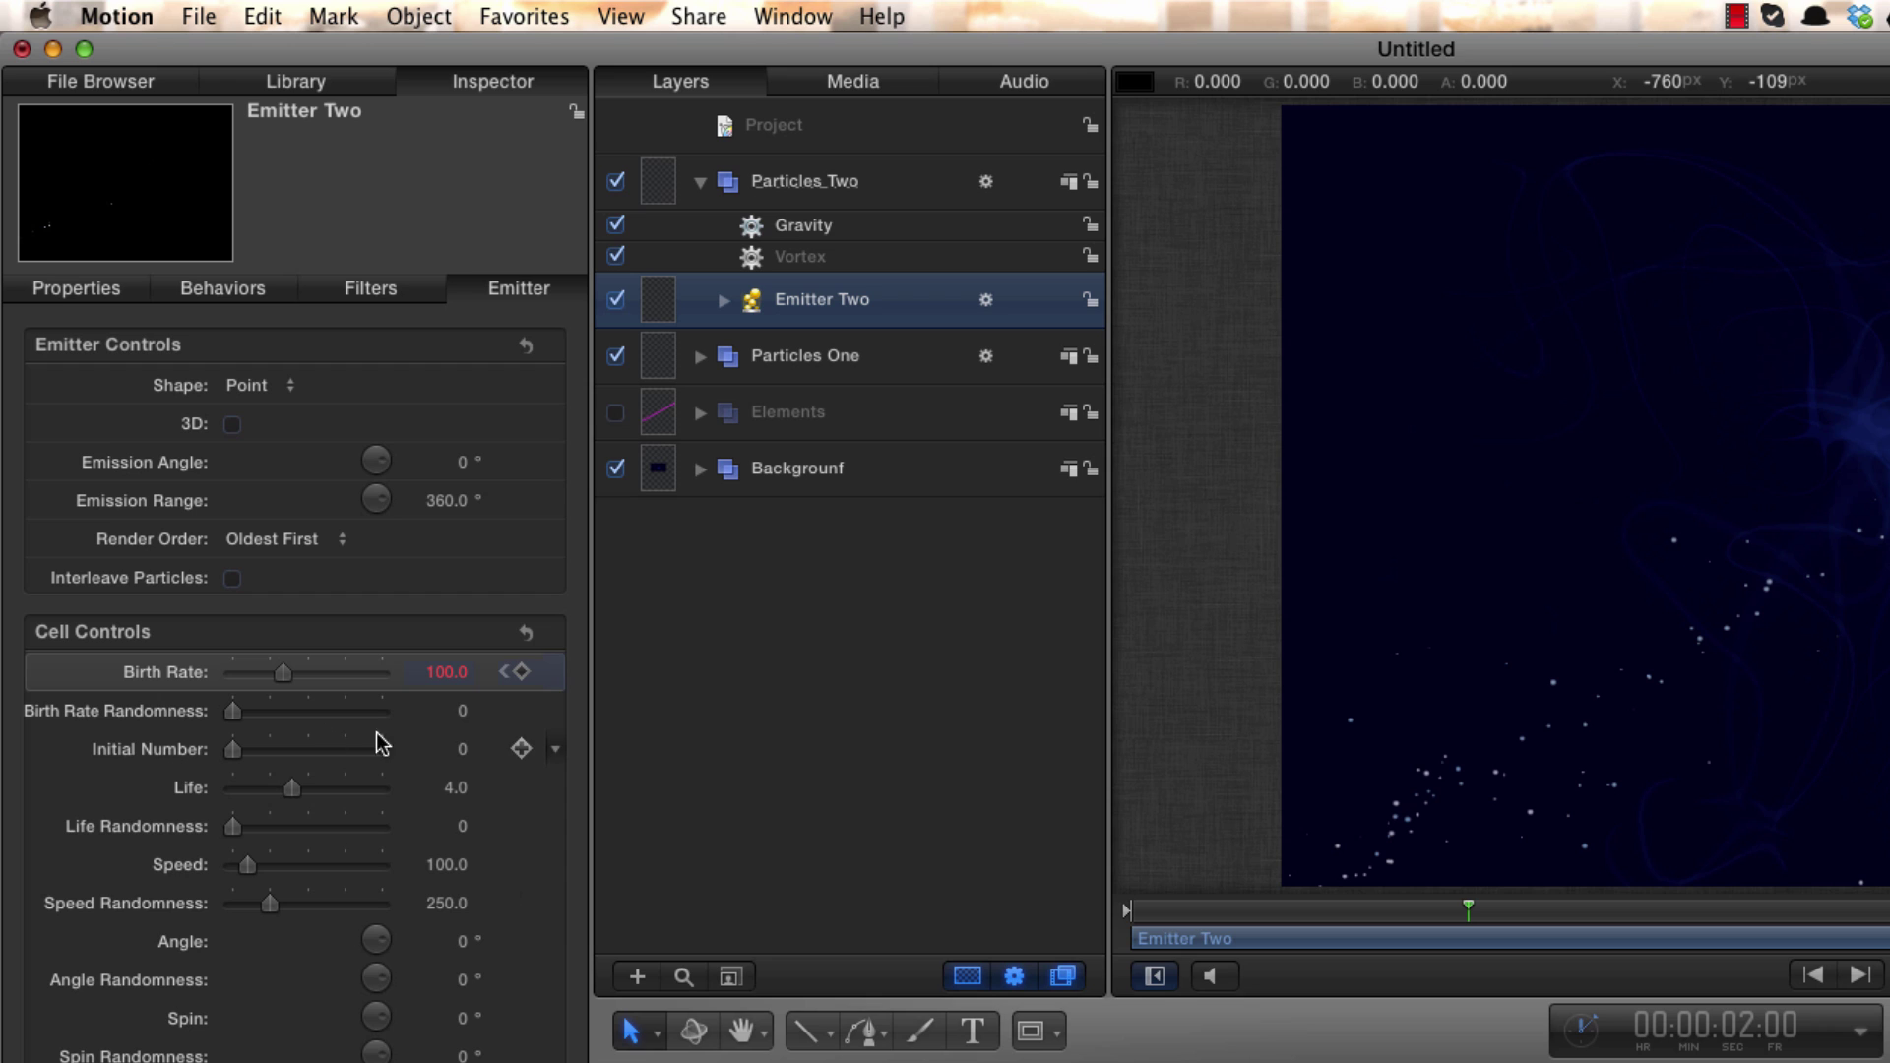
pyautogui.moveTo(283, 673); pyautogui.dragTo(203, 669)
pyautogui.click(462, 673)
pyautogui.doubleClick(461, 675)
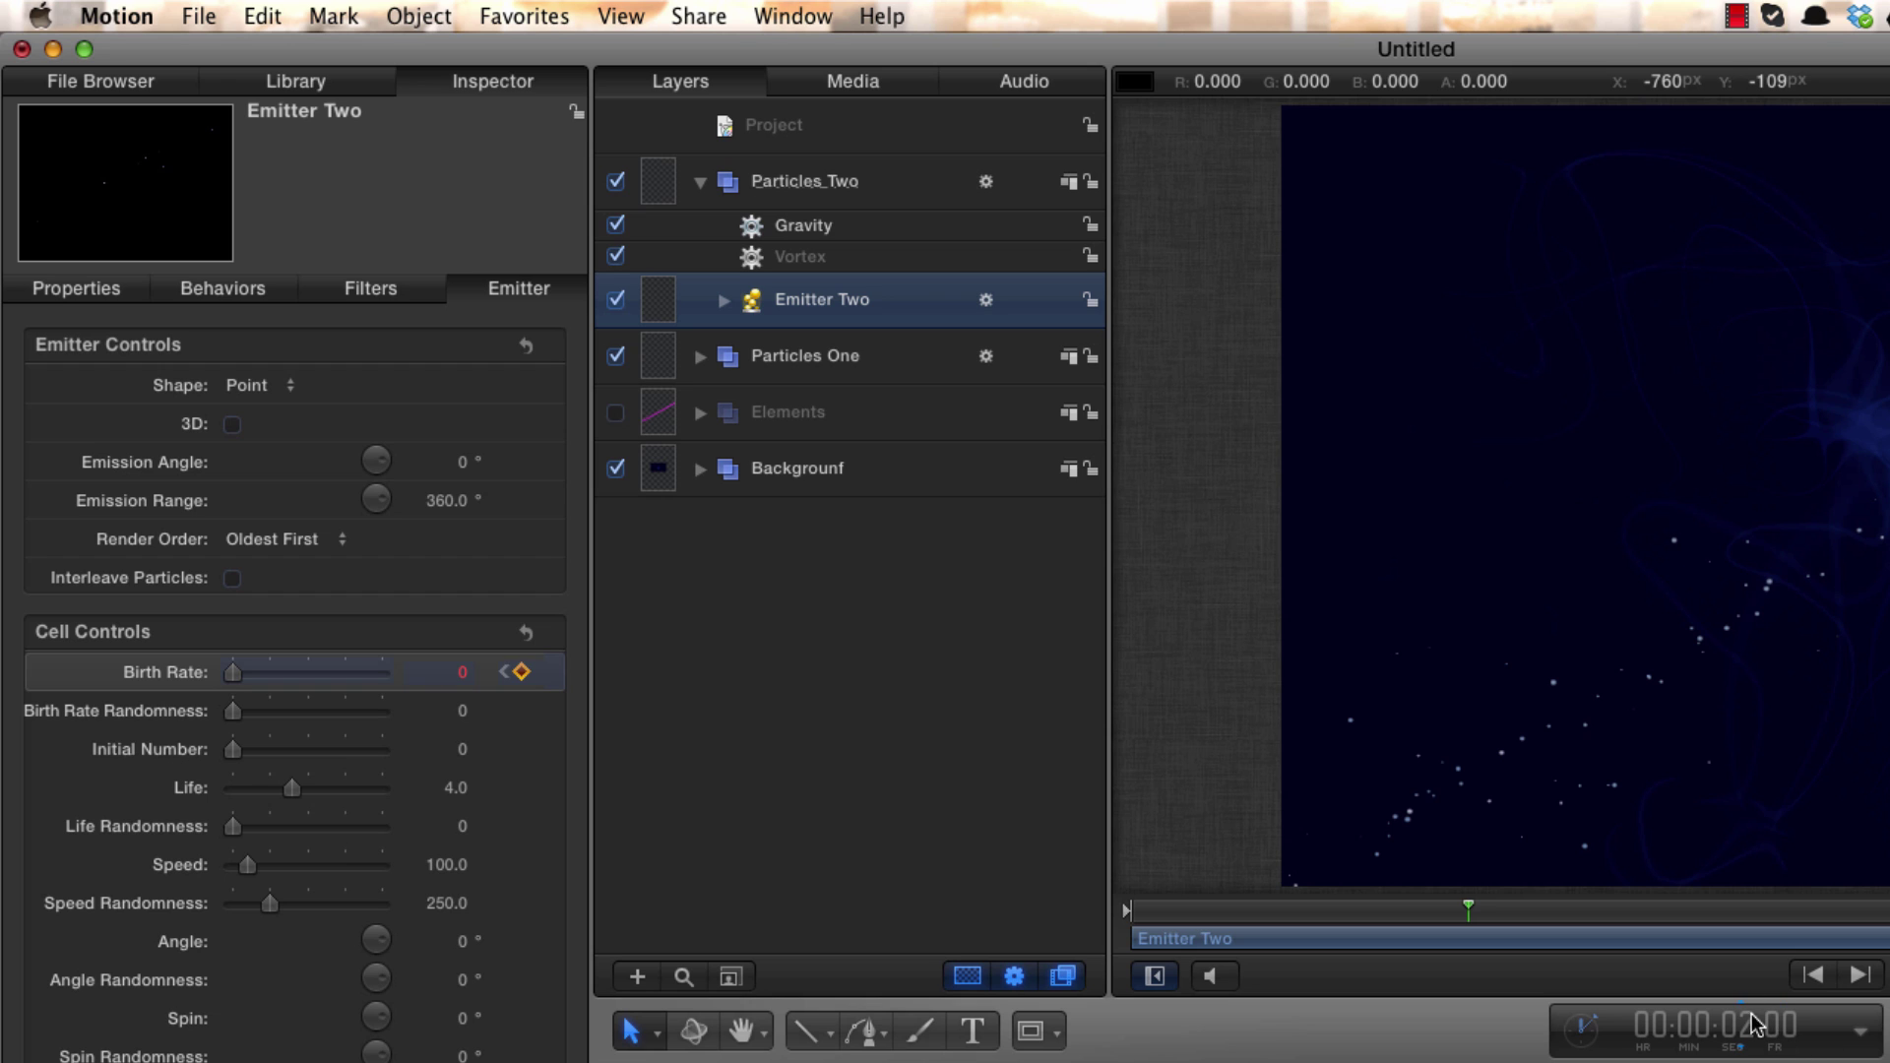
# Add a Birth Rate keyframe of 0 for Emitter One in the Particles One group at 00:00:02:00.
pyautogui.click(700, 356)
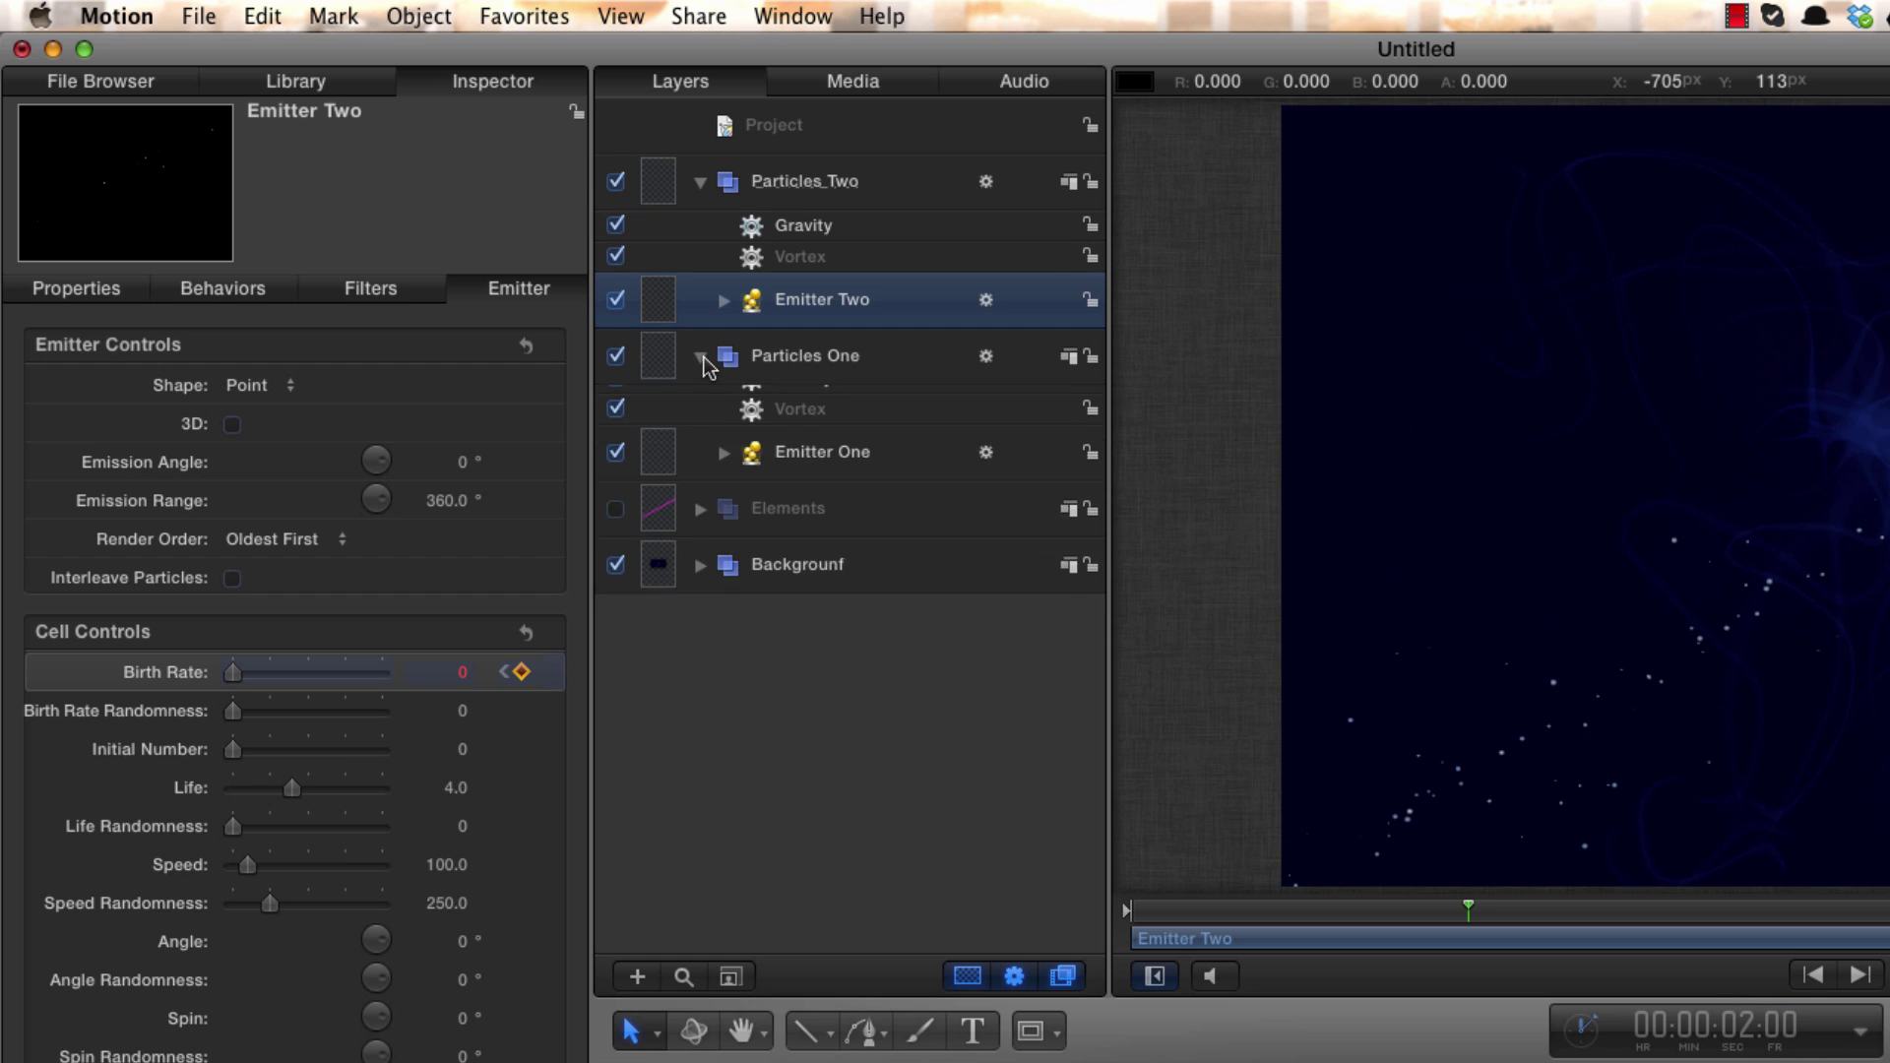
pyautogui.click(674, 475)
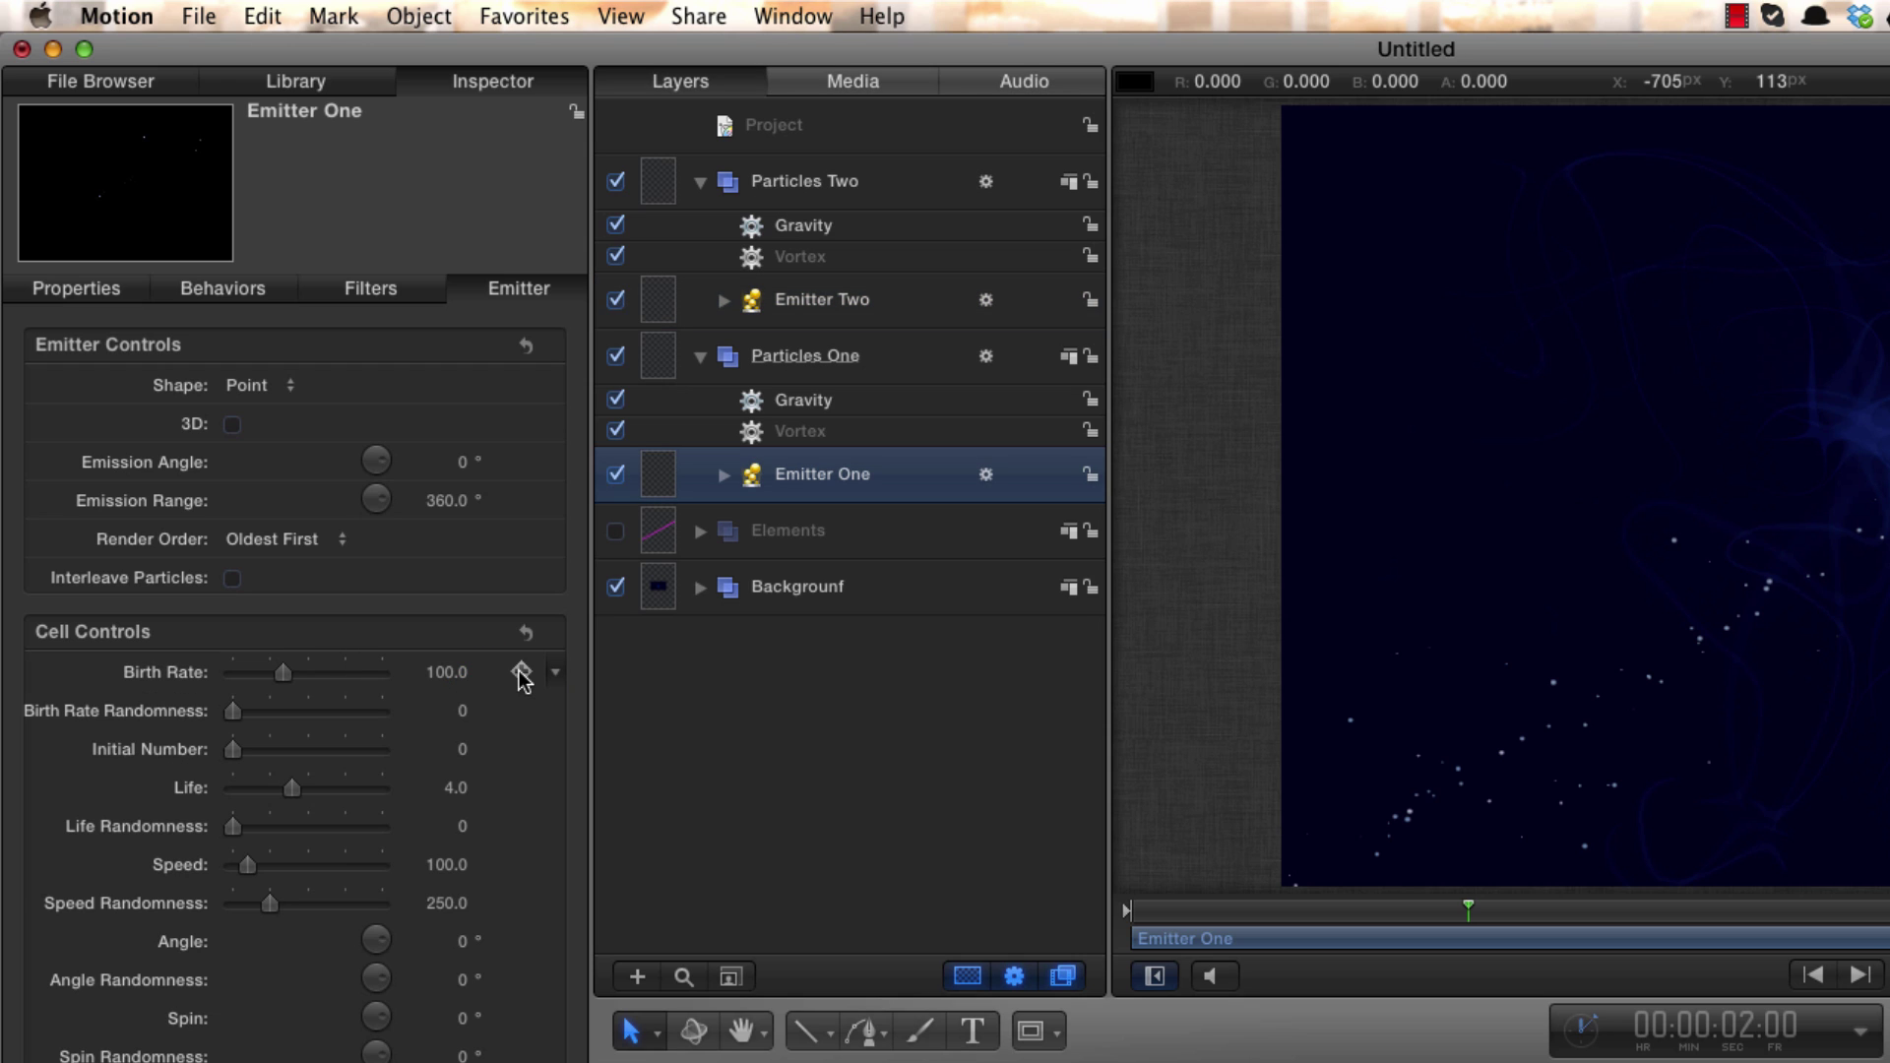
pyautogui.click(521, 673)
pyautogui.moveTo(282, 674); pyautogui.dragTo(107, 673)
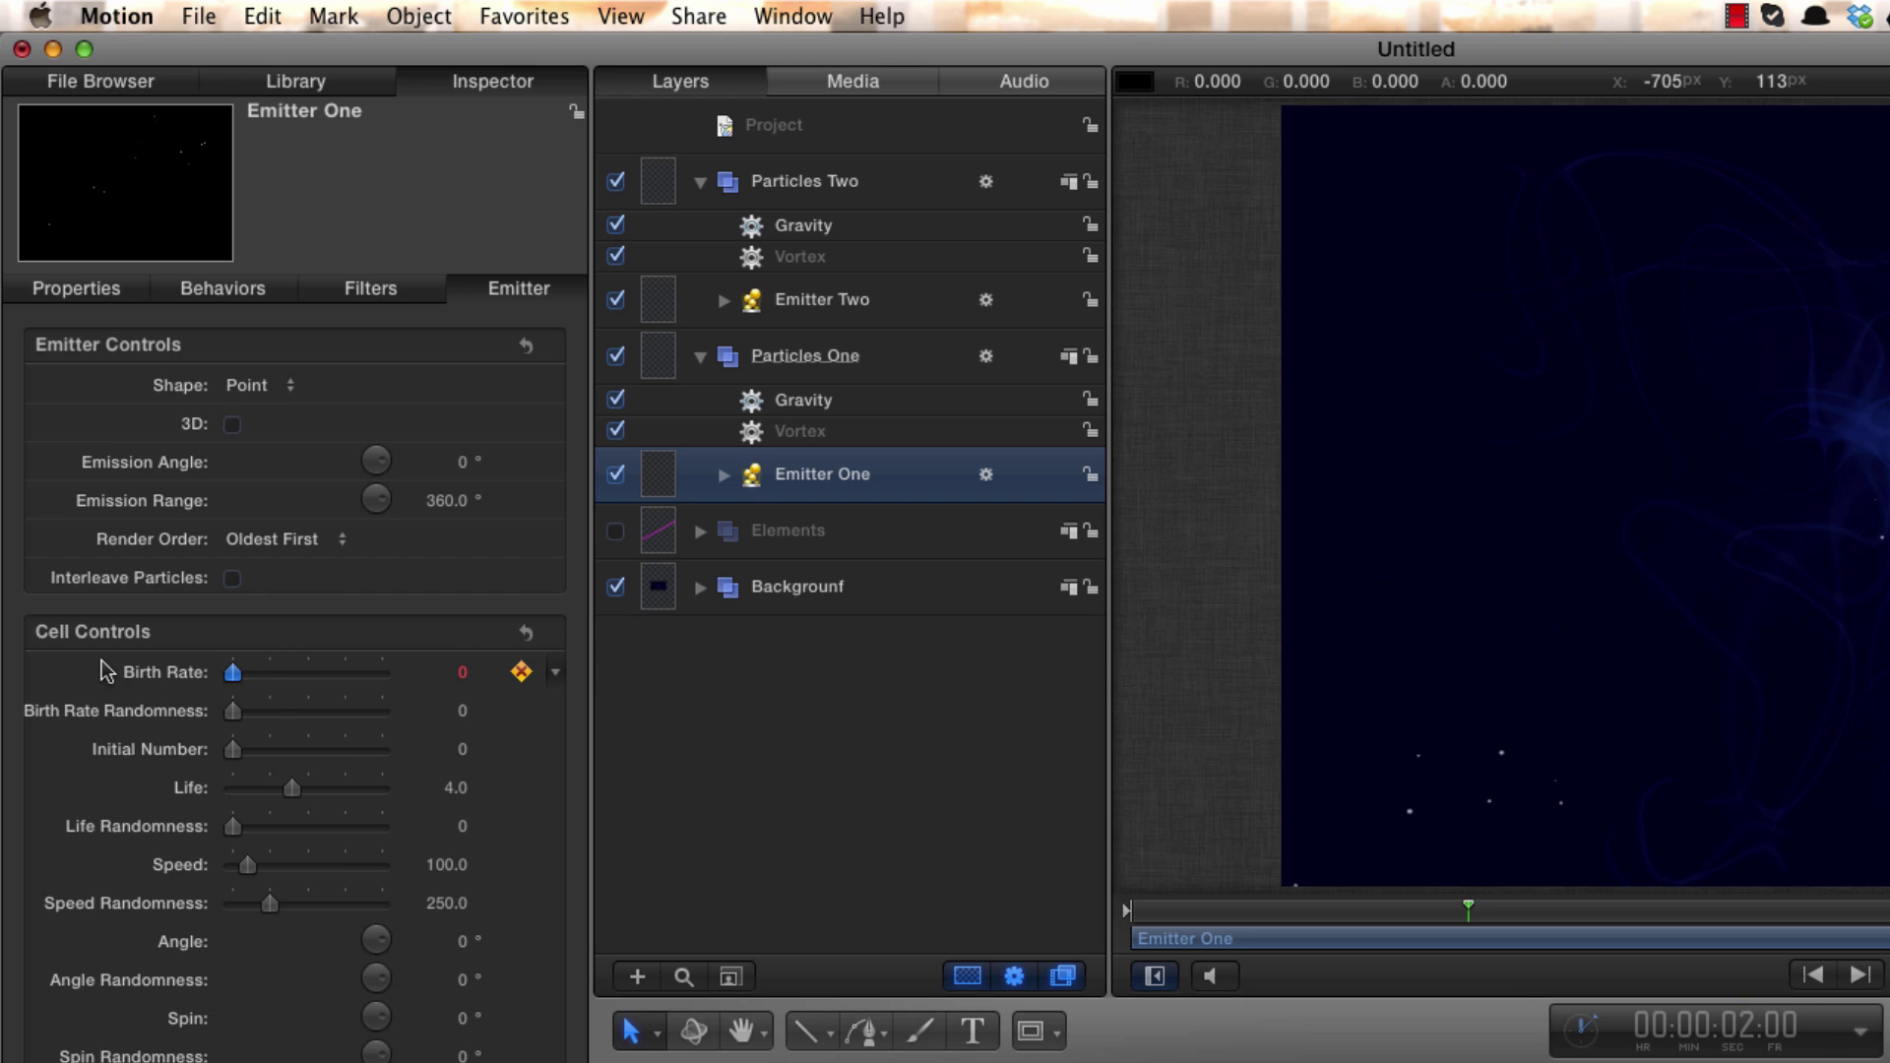
# Set Emitter One's Birth Rate to 100 with a keyframe at 00:00:01:00, and briefly play the result.
pyautogui.click(1738, 1029)
pyautogui.write('100')
pyautogui.press('Return')
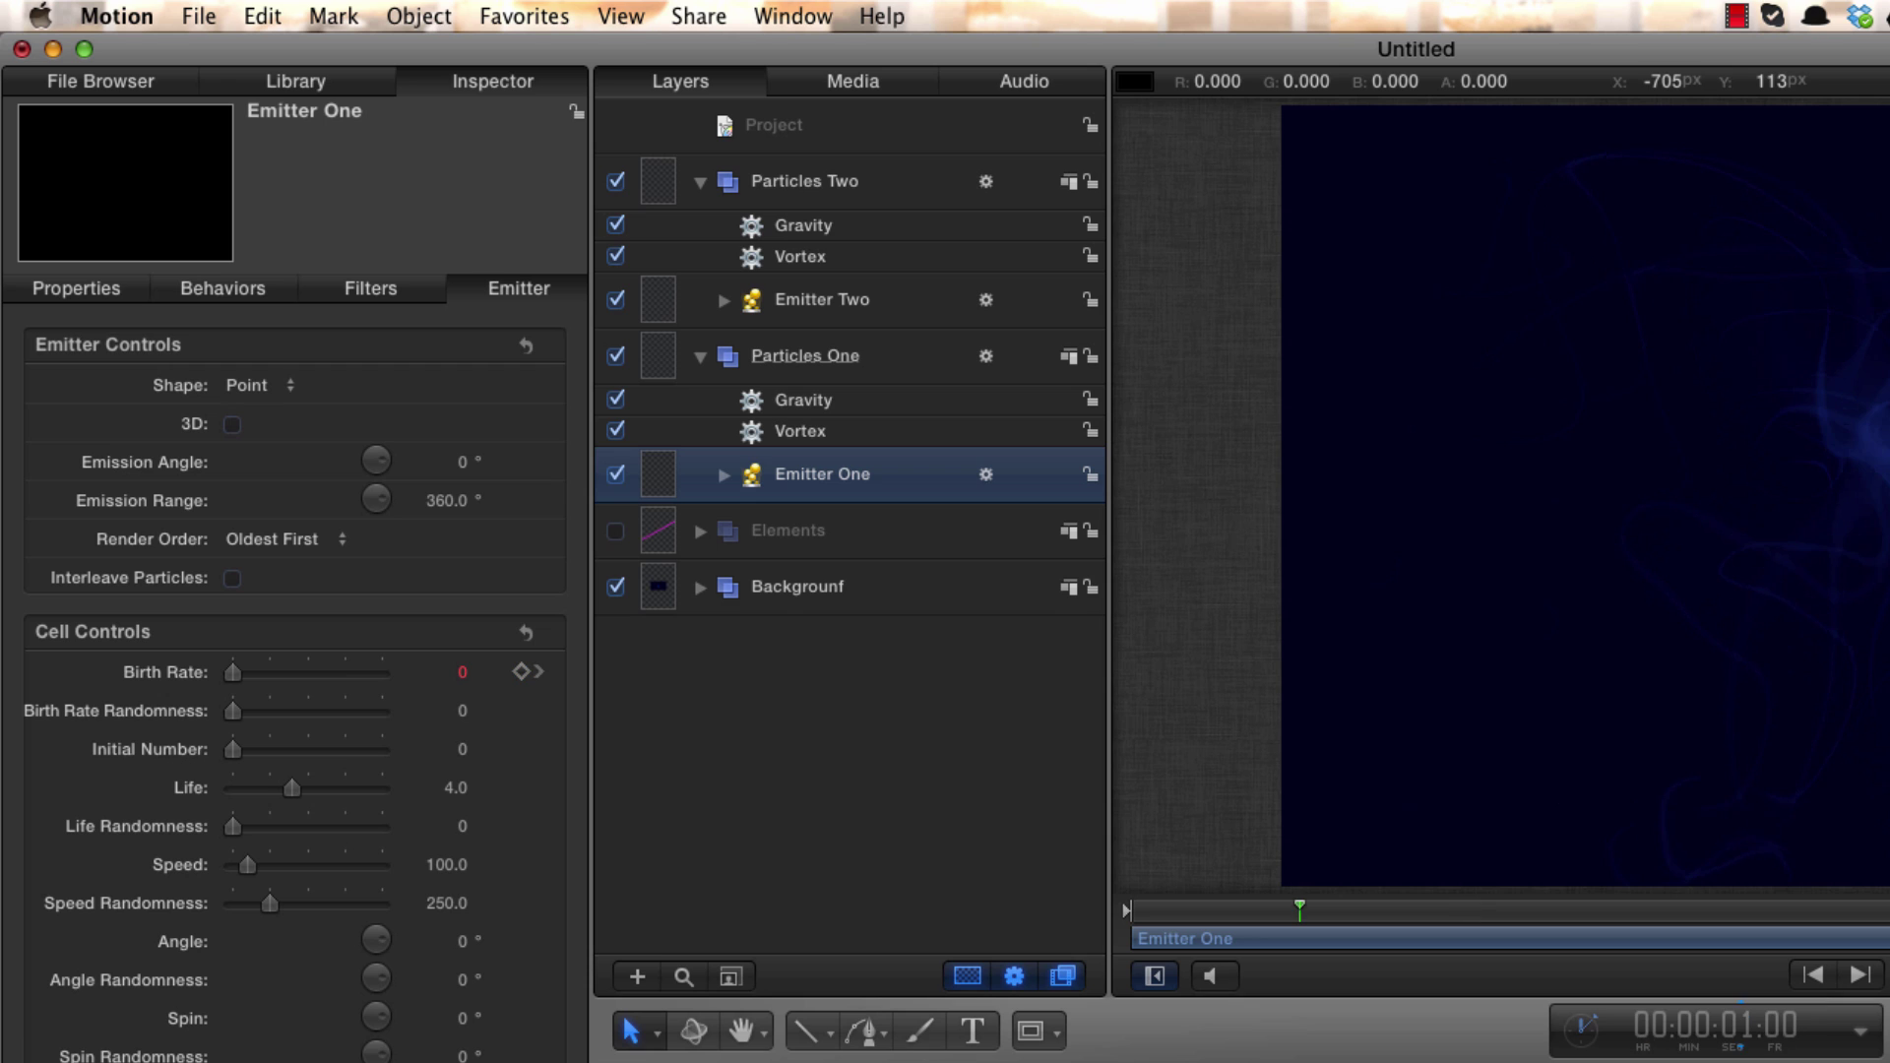
pyautogui.click(458, 673)
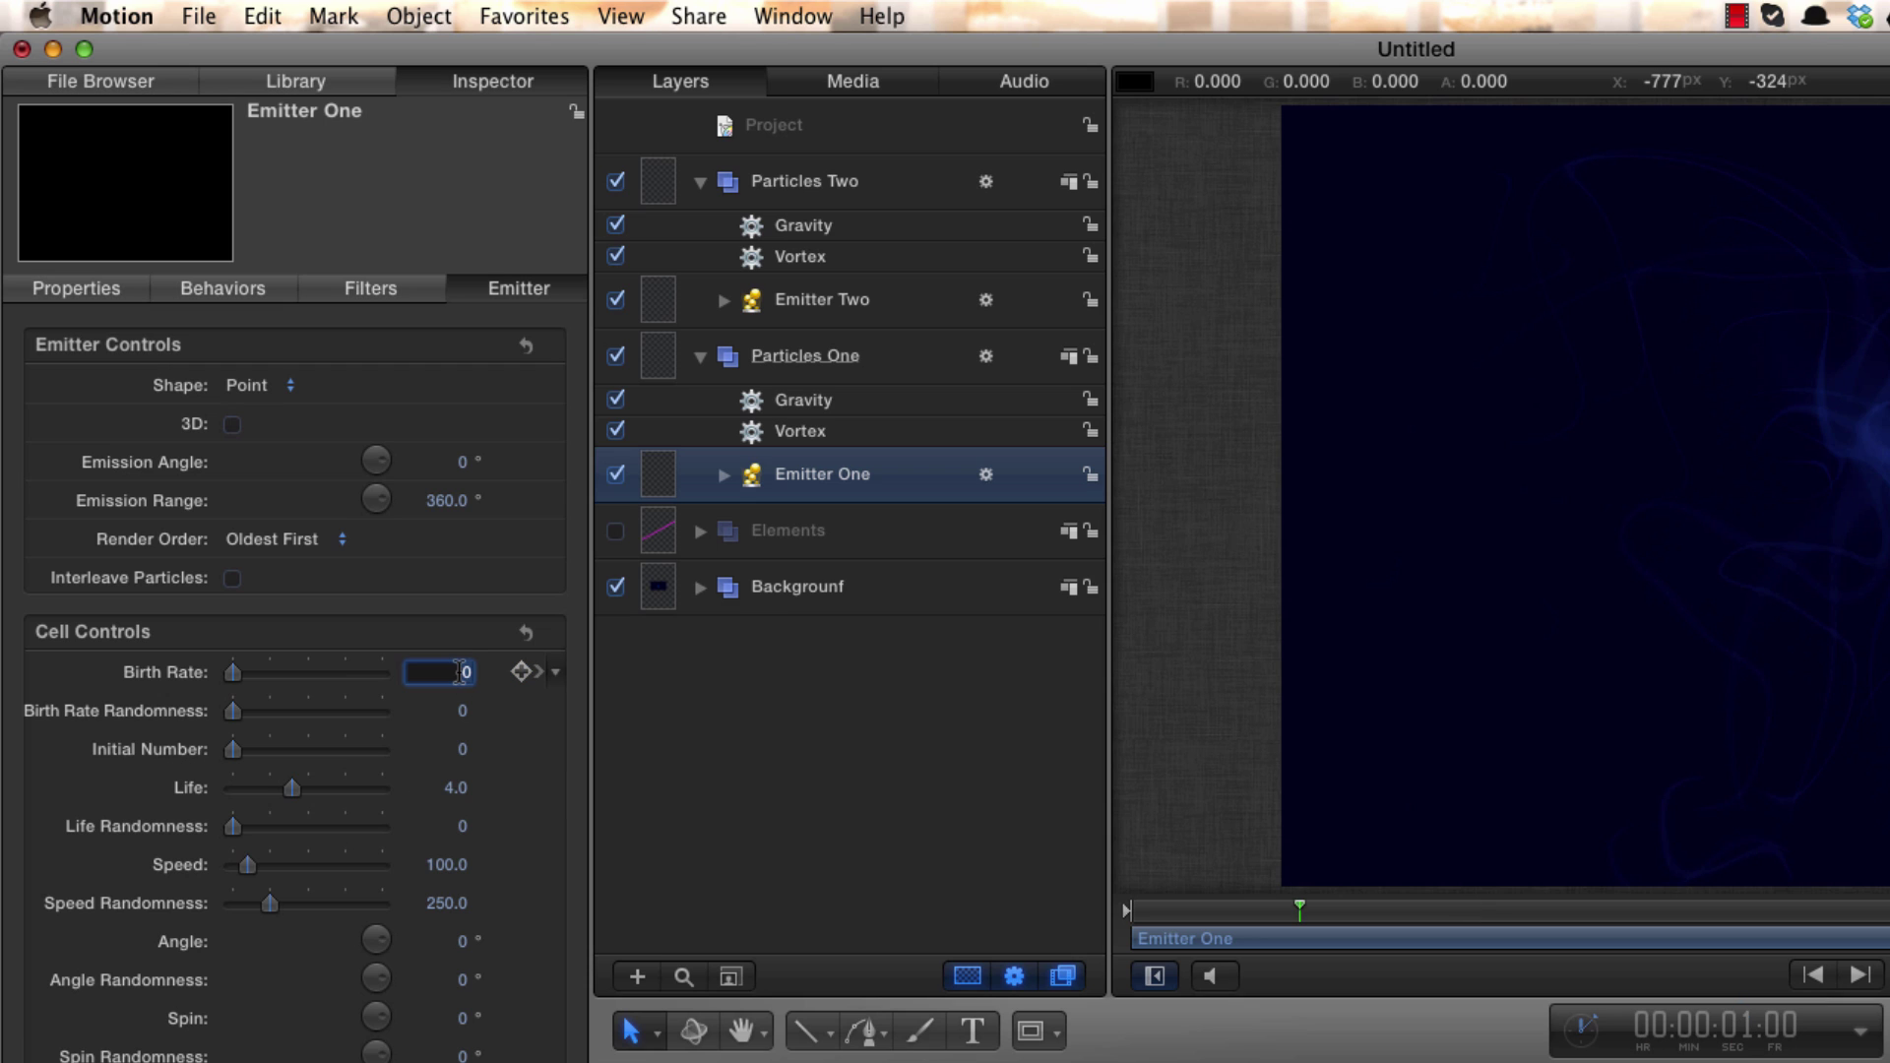
pyautogui.write('100')
pyautogui.press('Return')
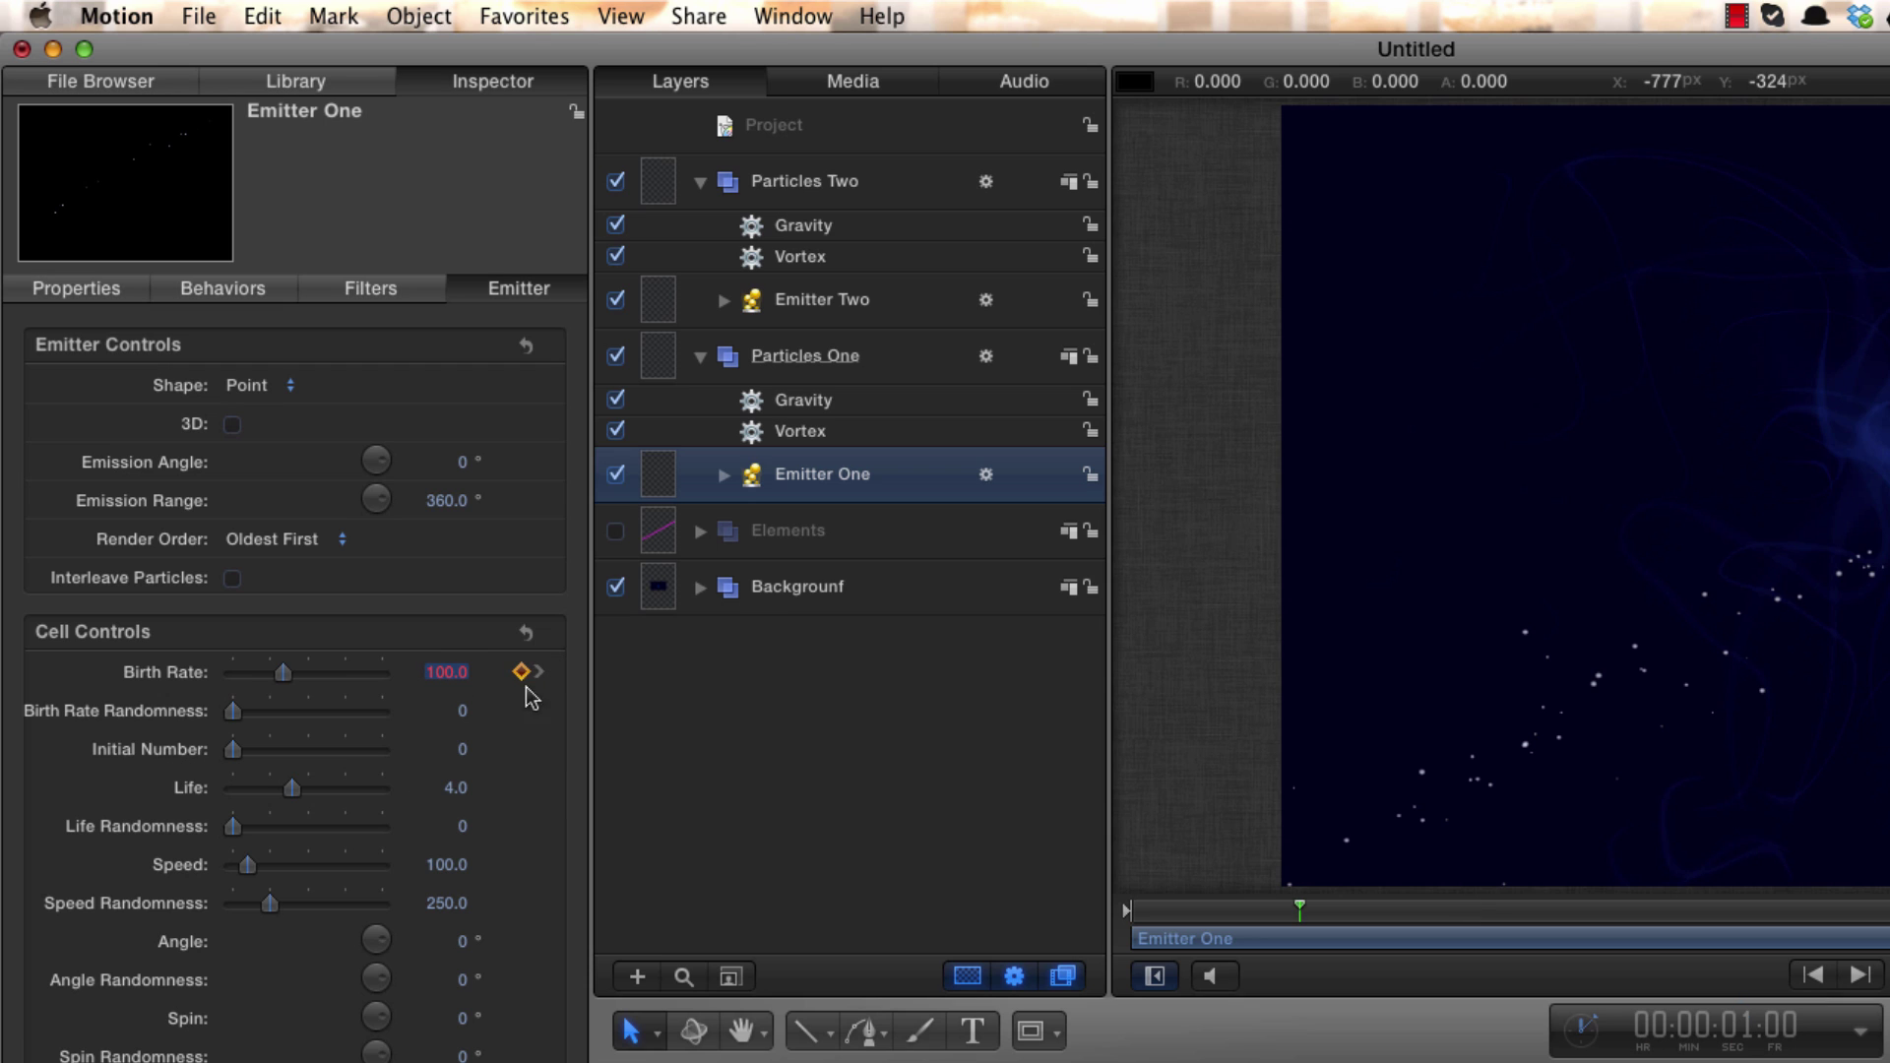
pyautogui.press('space')
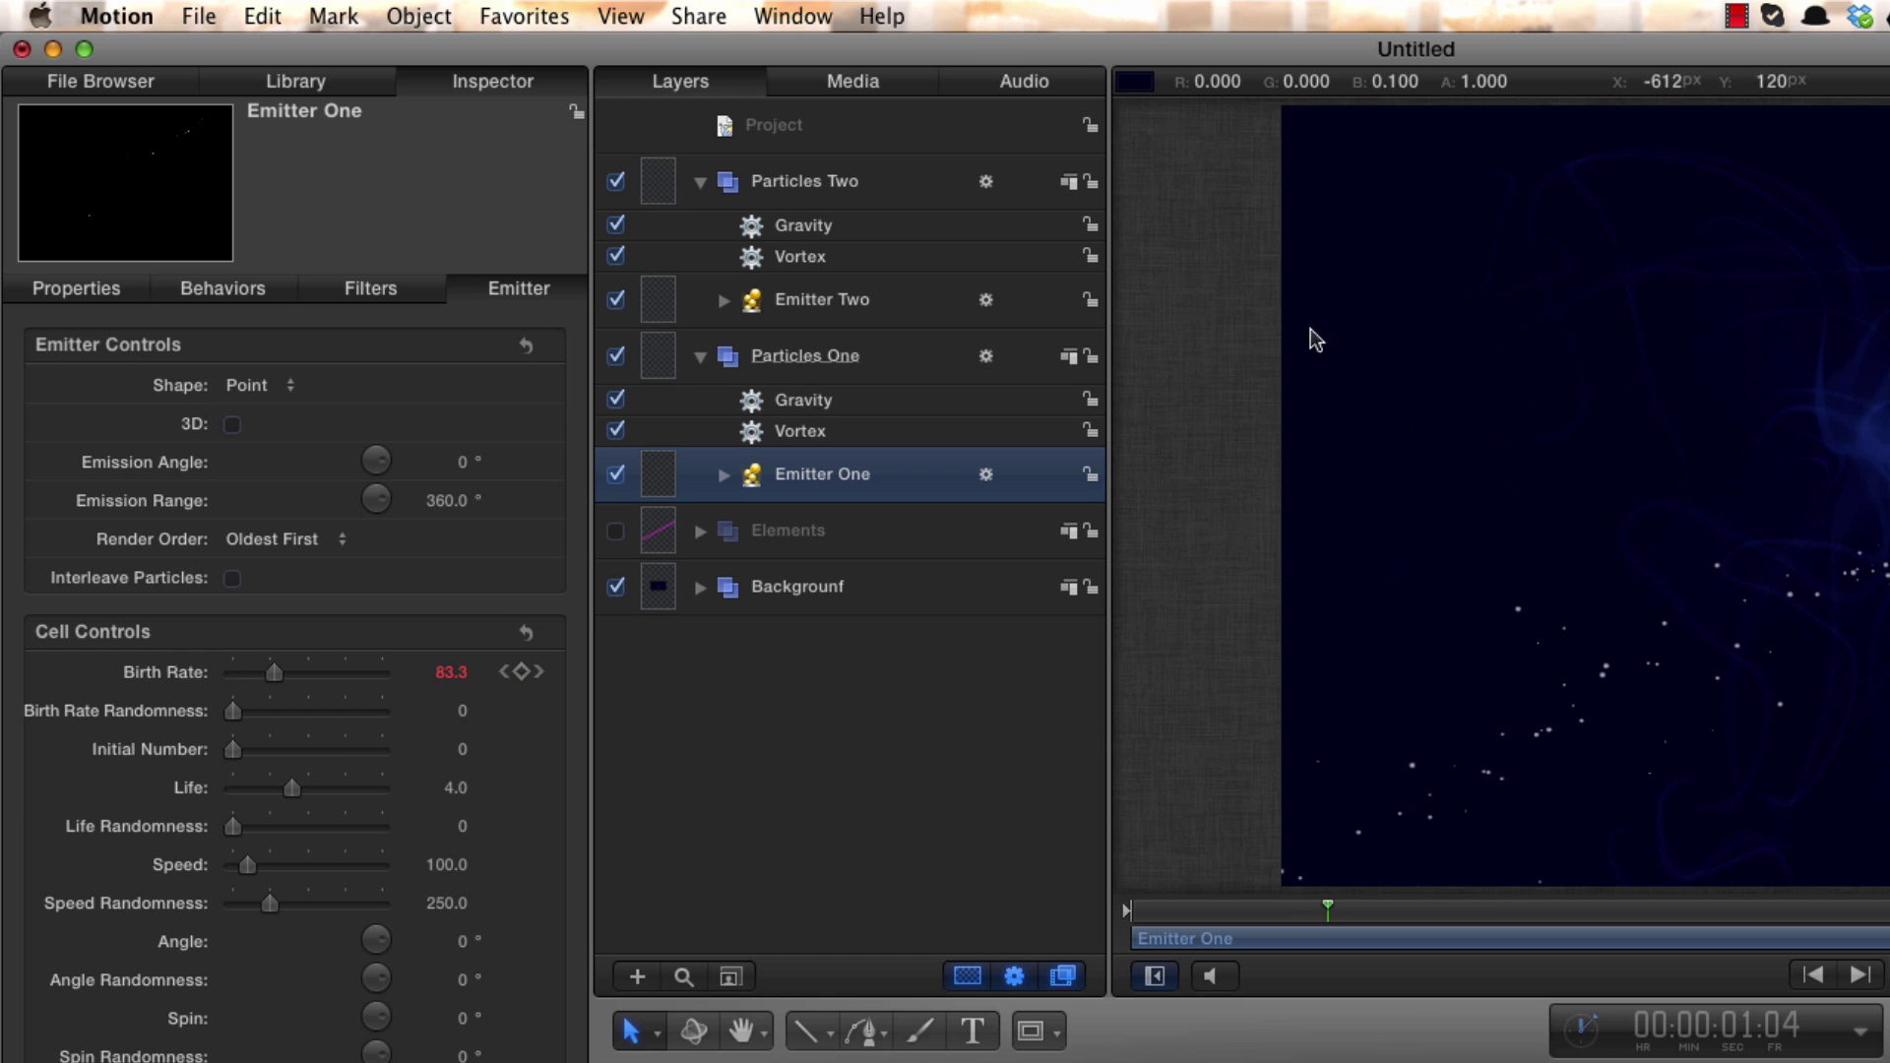
# Collapse both particle groups and create a new top-level group named Particles.
pyautogui.click(701, 360)
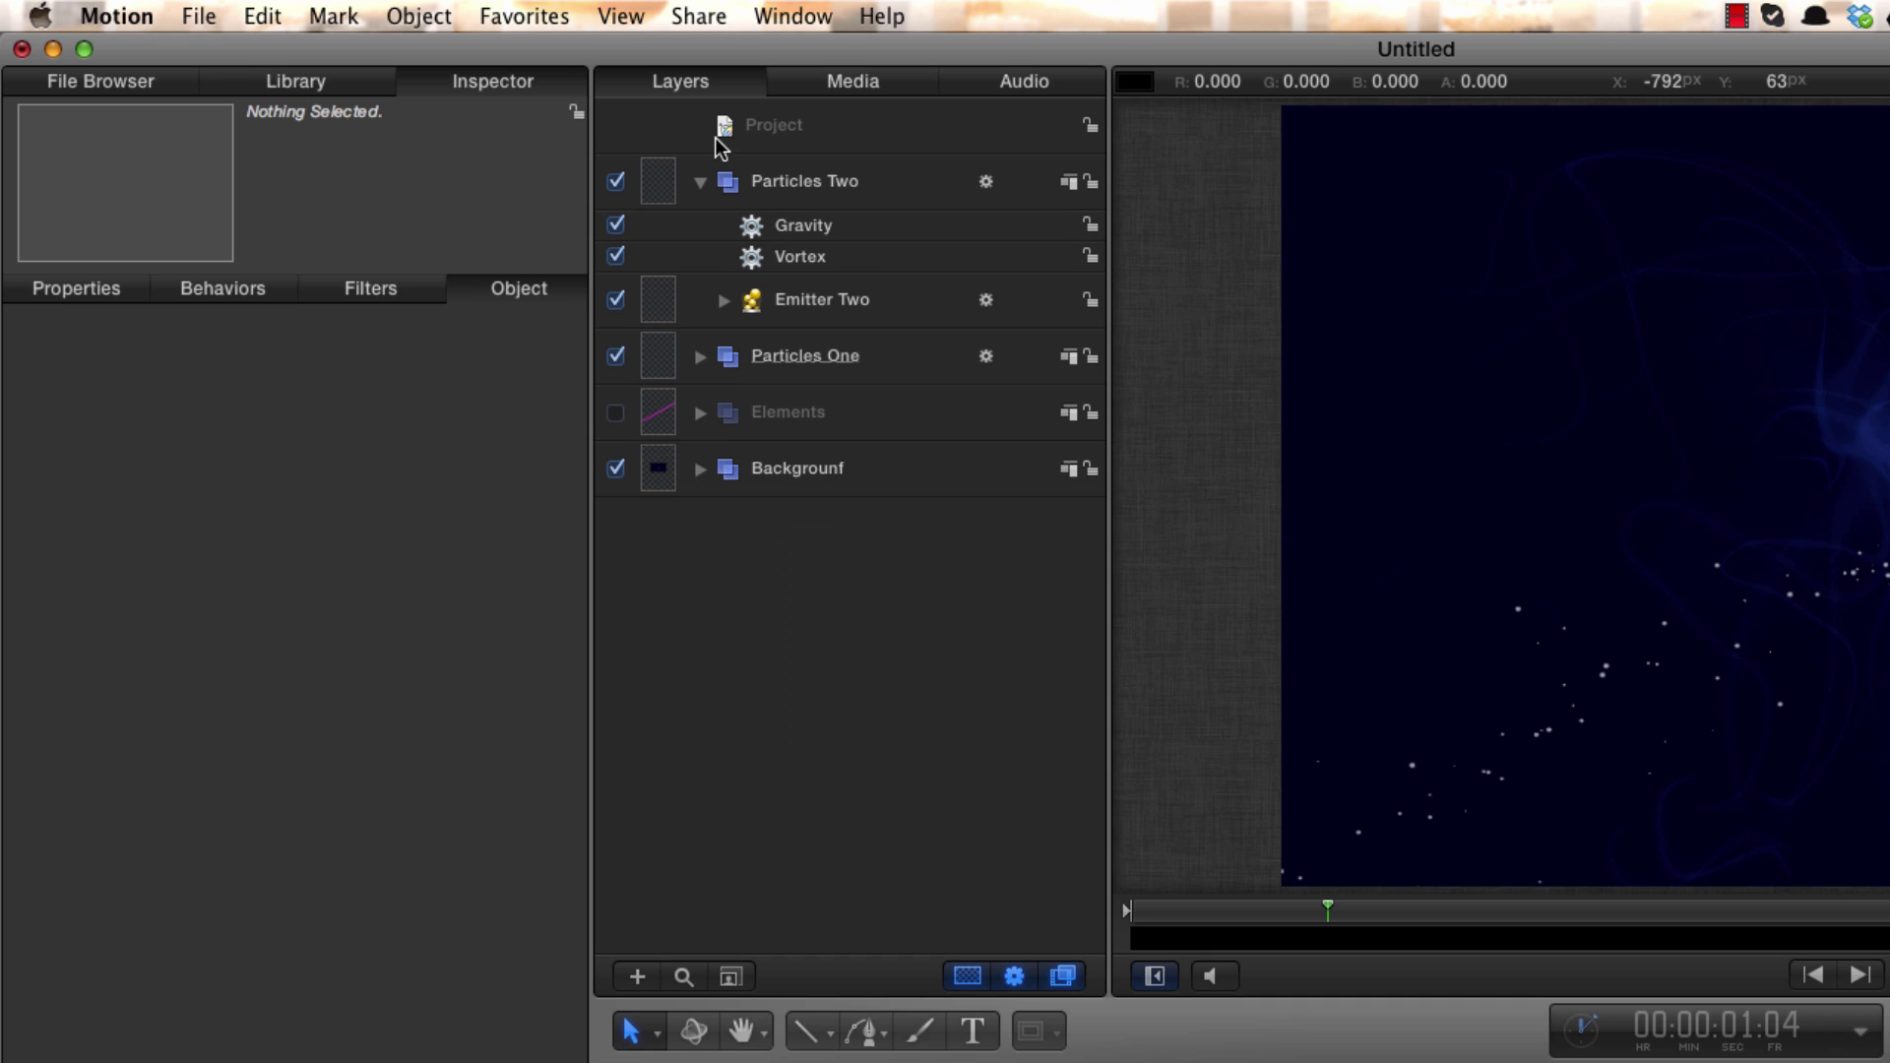
pyautogui.click(700, 184)
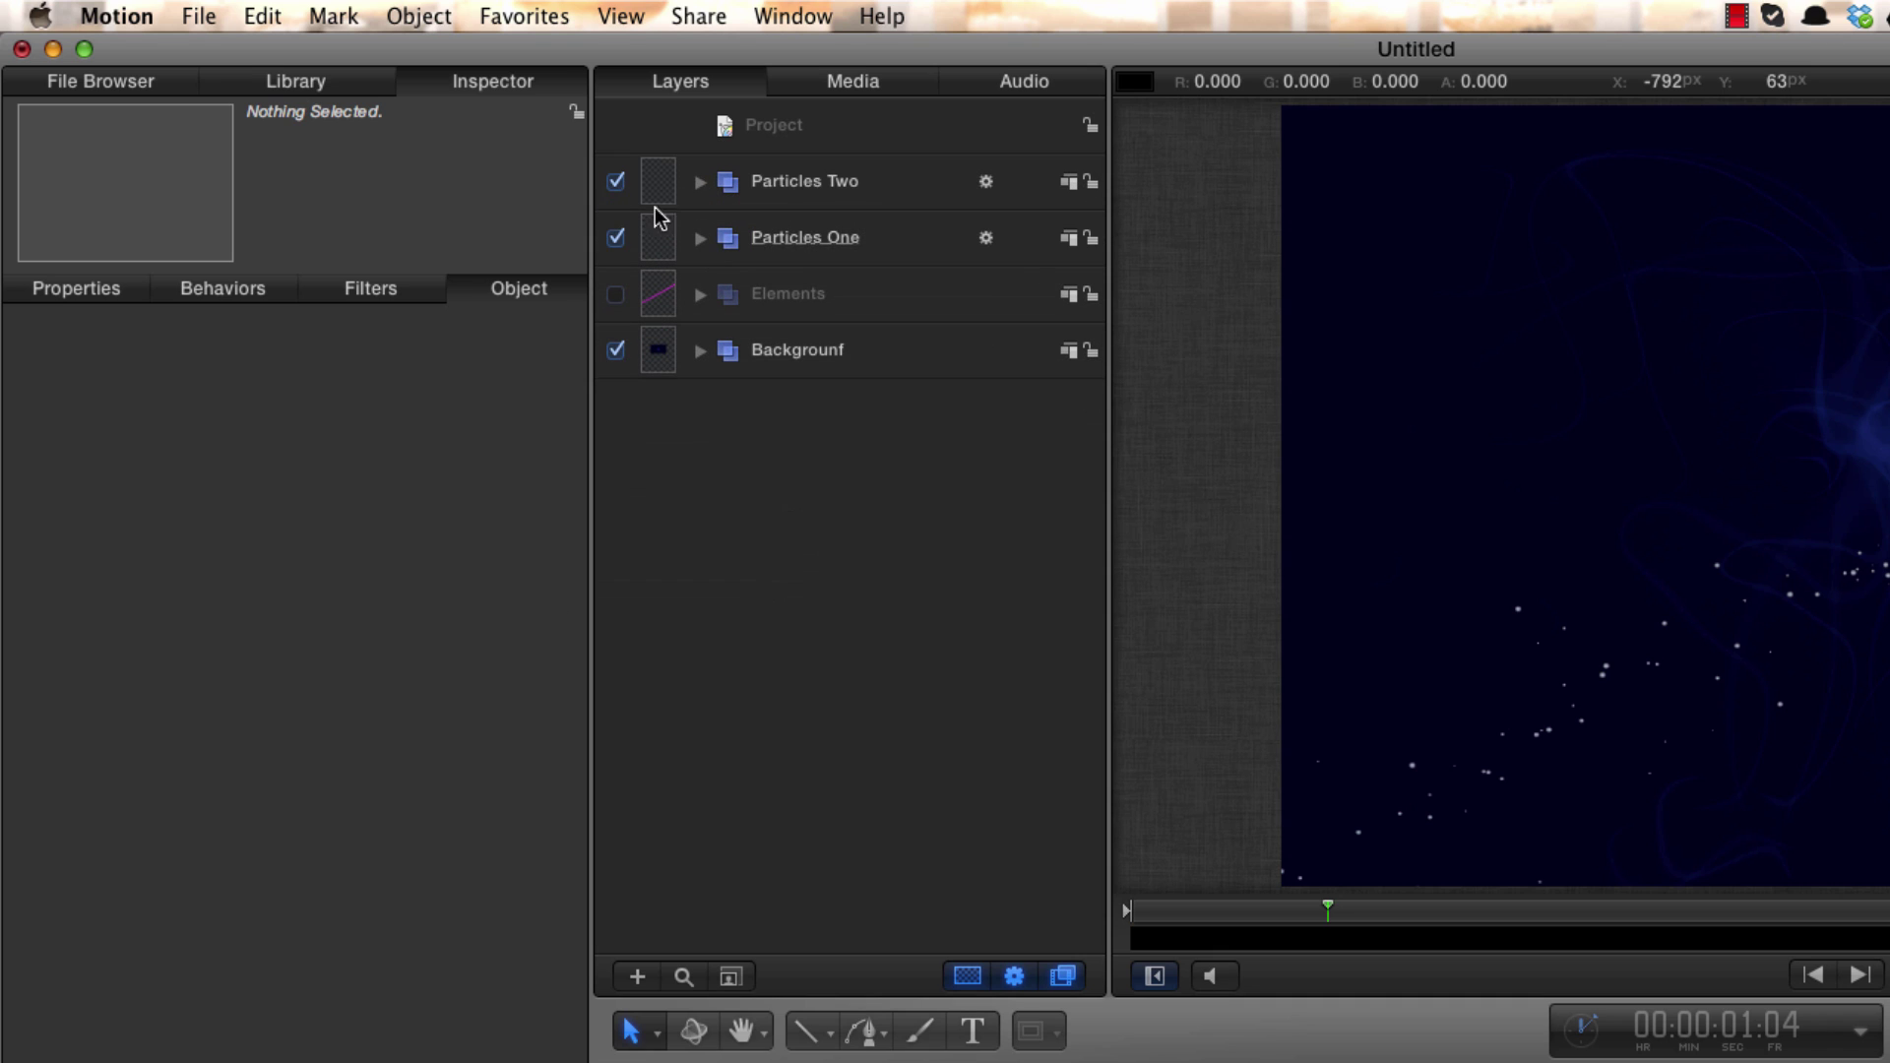
pyautogui.click(783, 126)
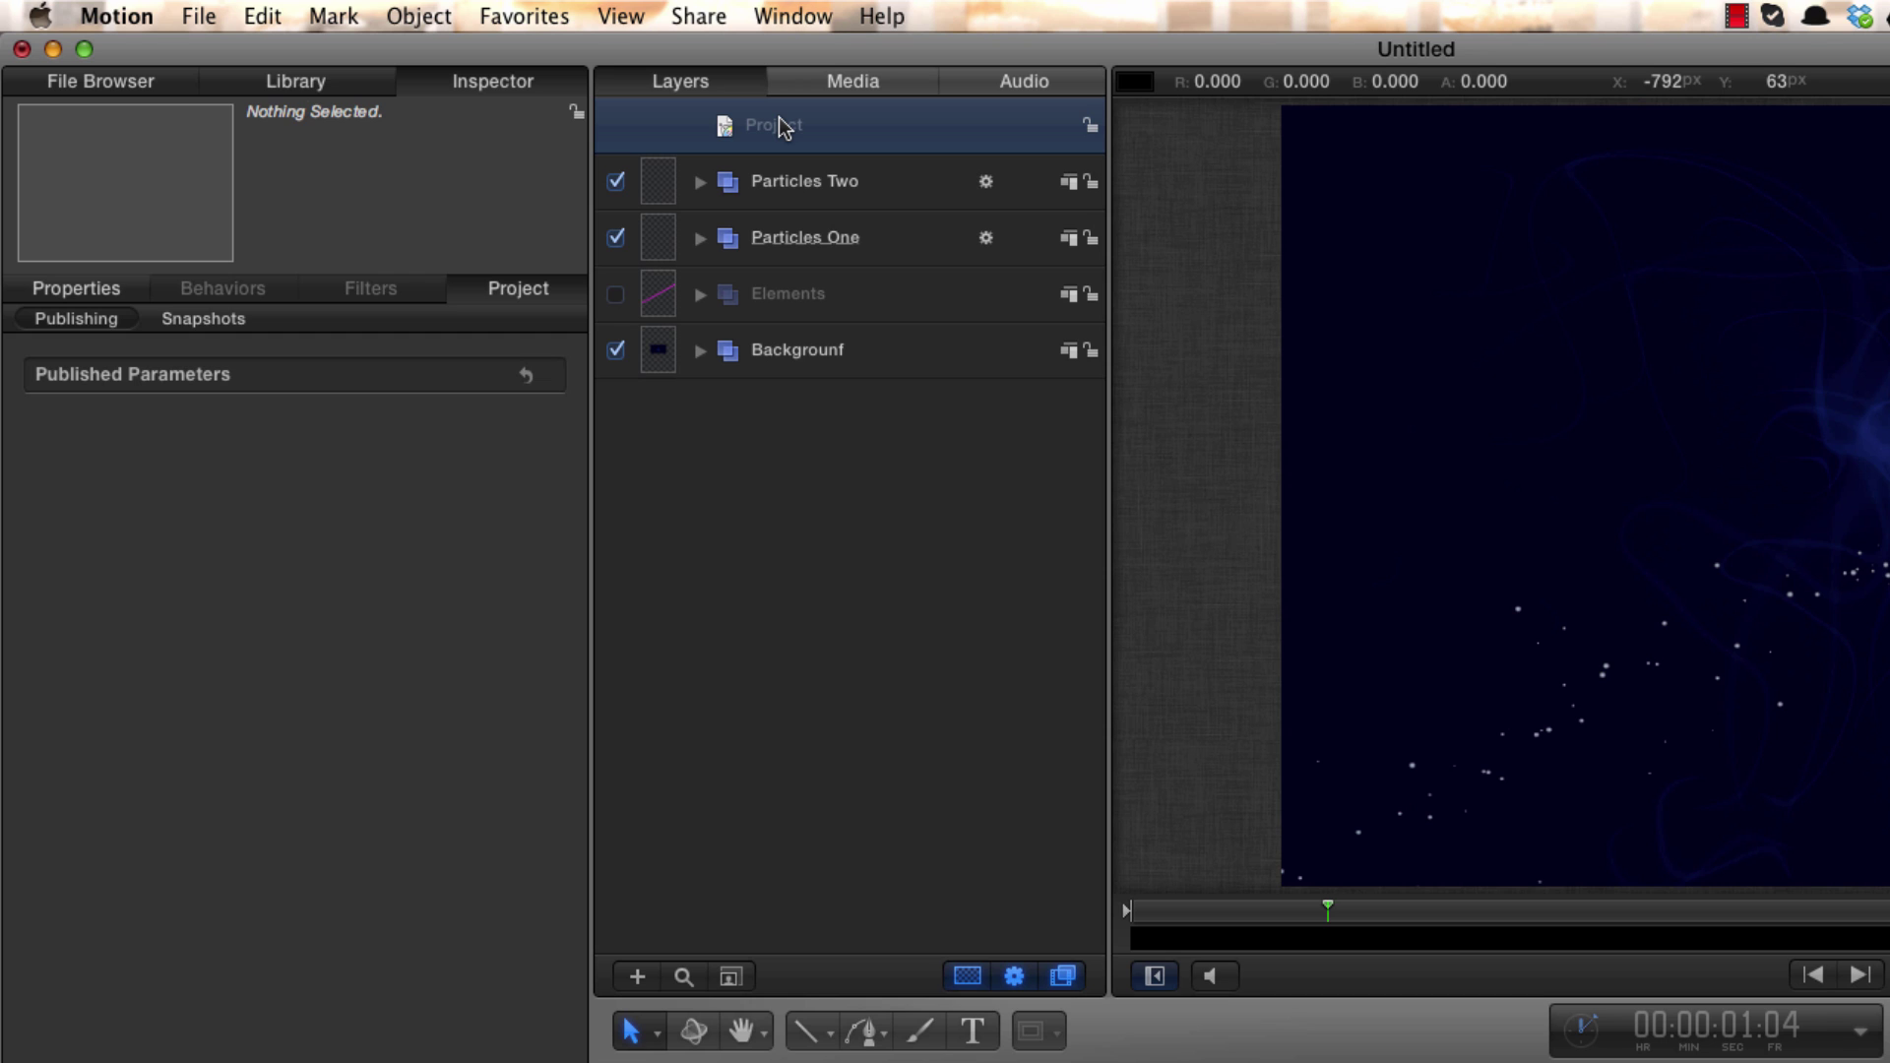
pyautogui.press('super+shift+n')
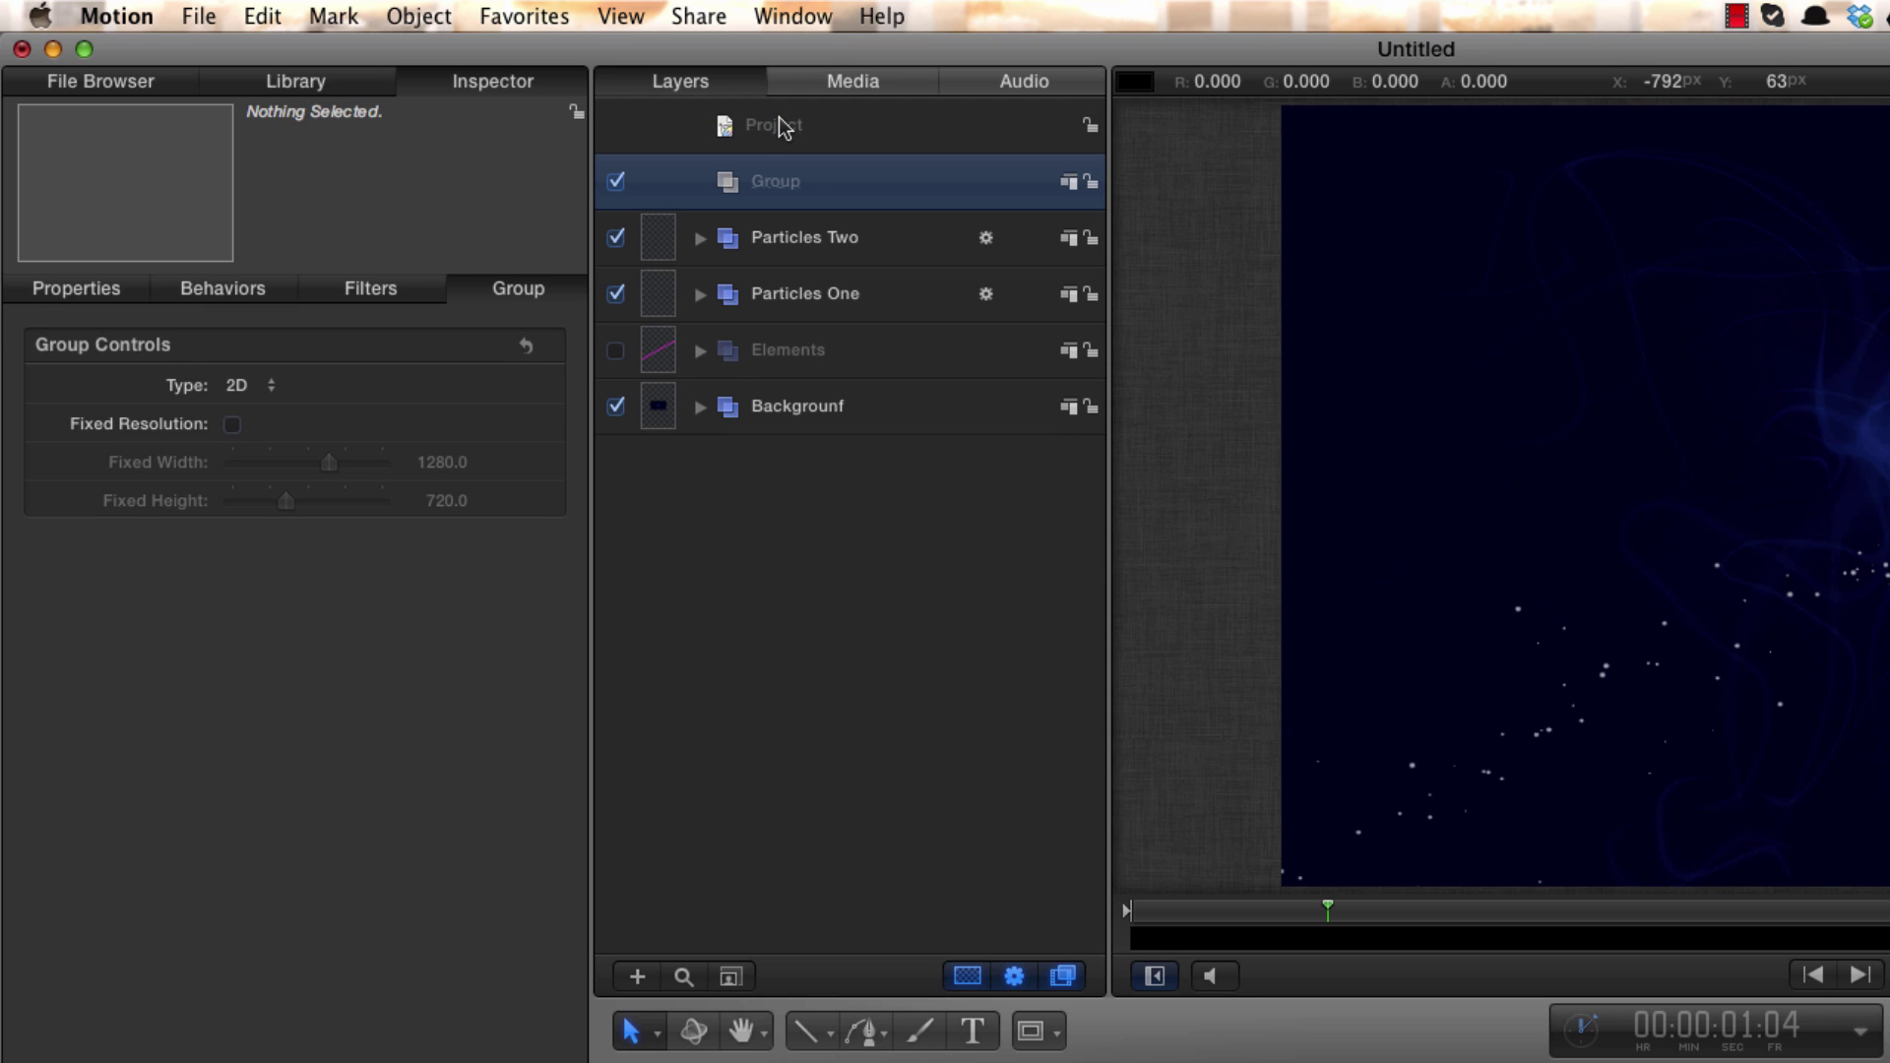
pyautogui.doubleClick(776, 183)
pyautogui.write('Paerticles')
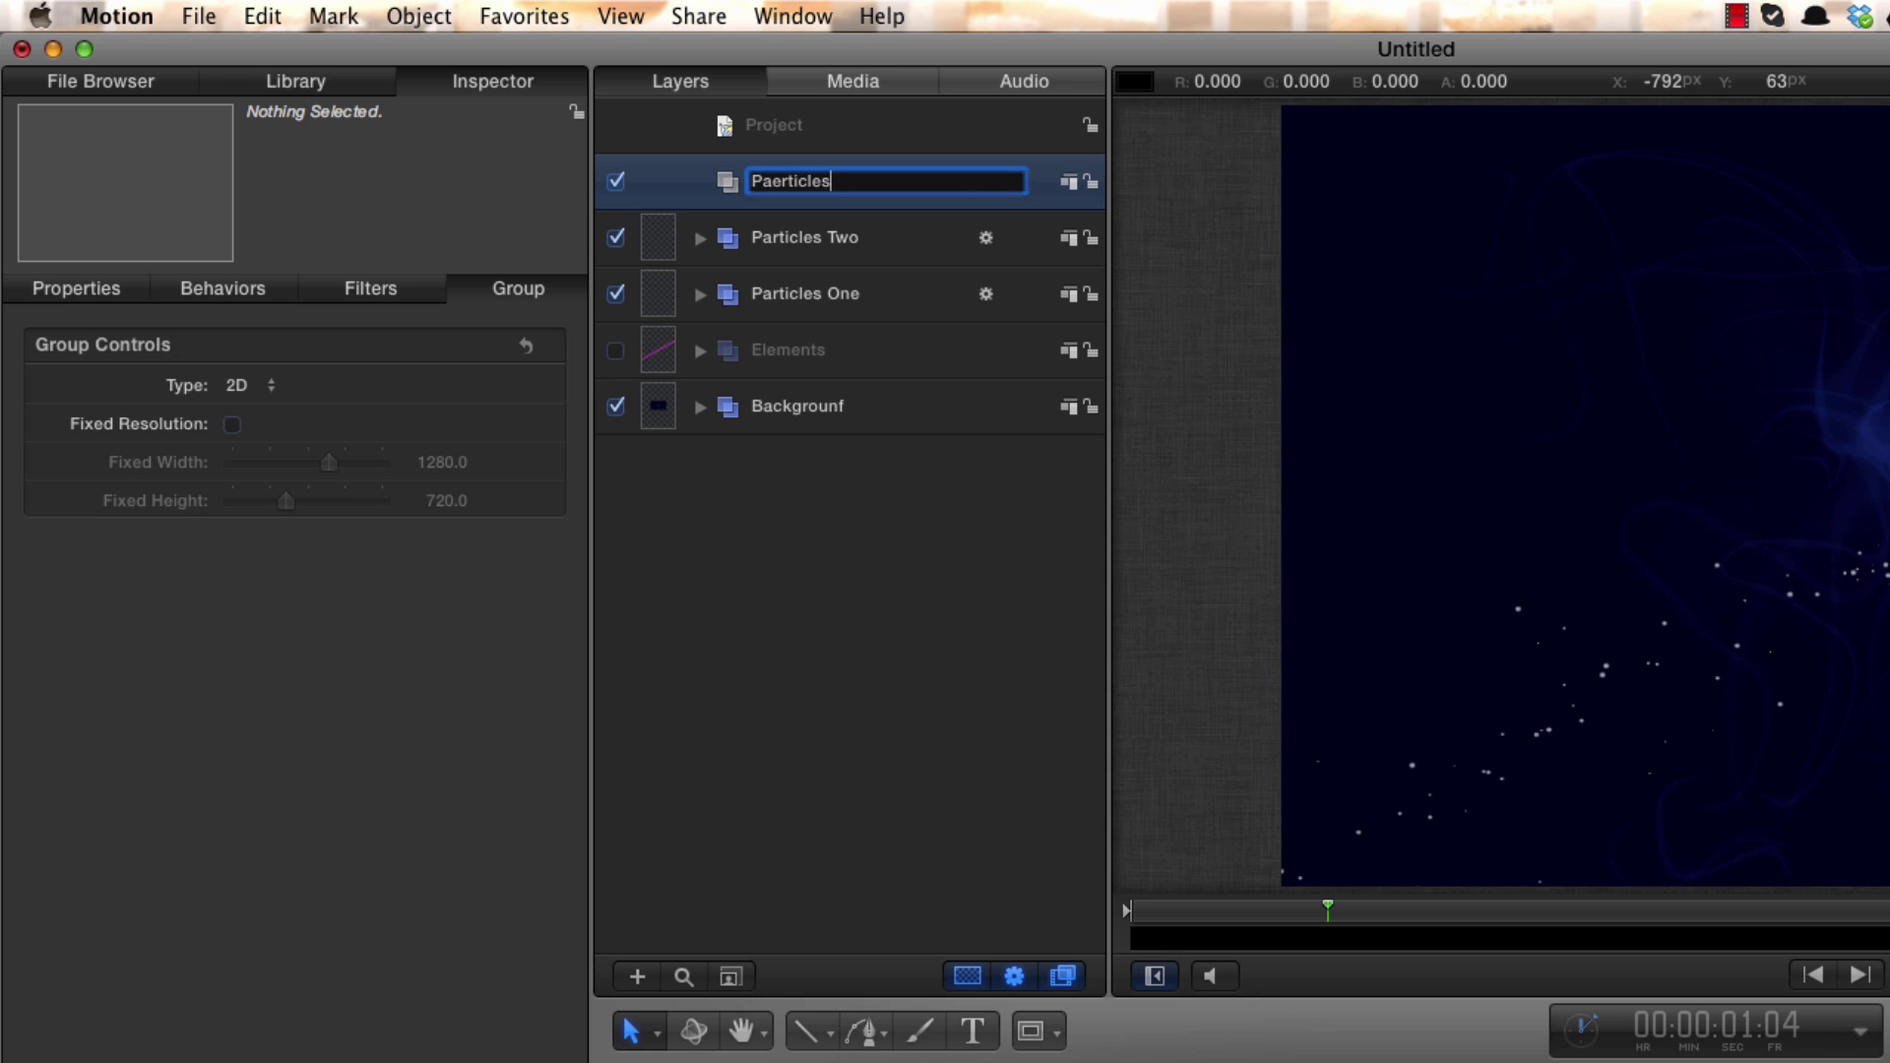
pyautogui.press('Return')
# Move the Particles Two and Particles One groups together into the Particles group and collapse it.
pyautogui.click(659, 241)
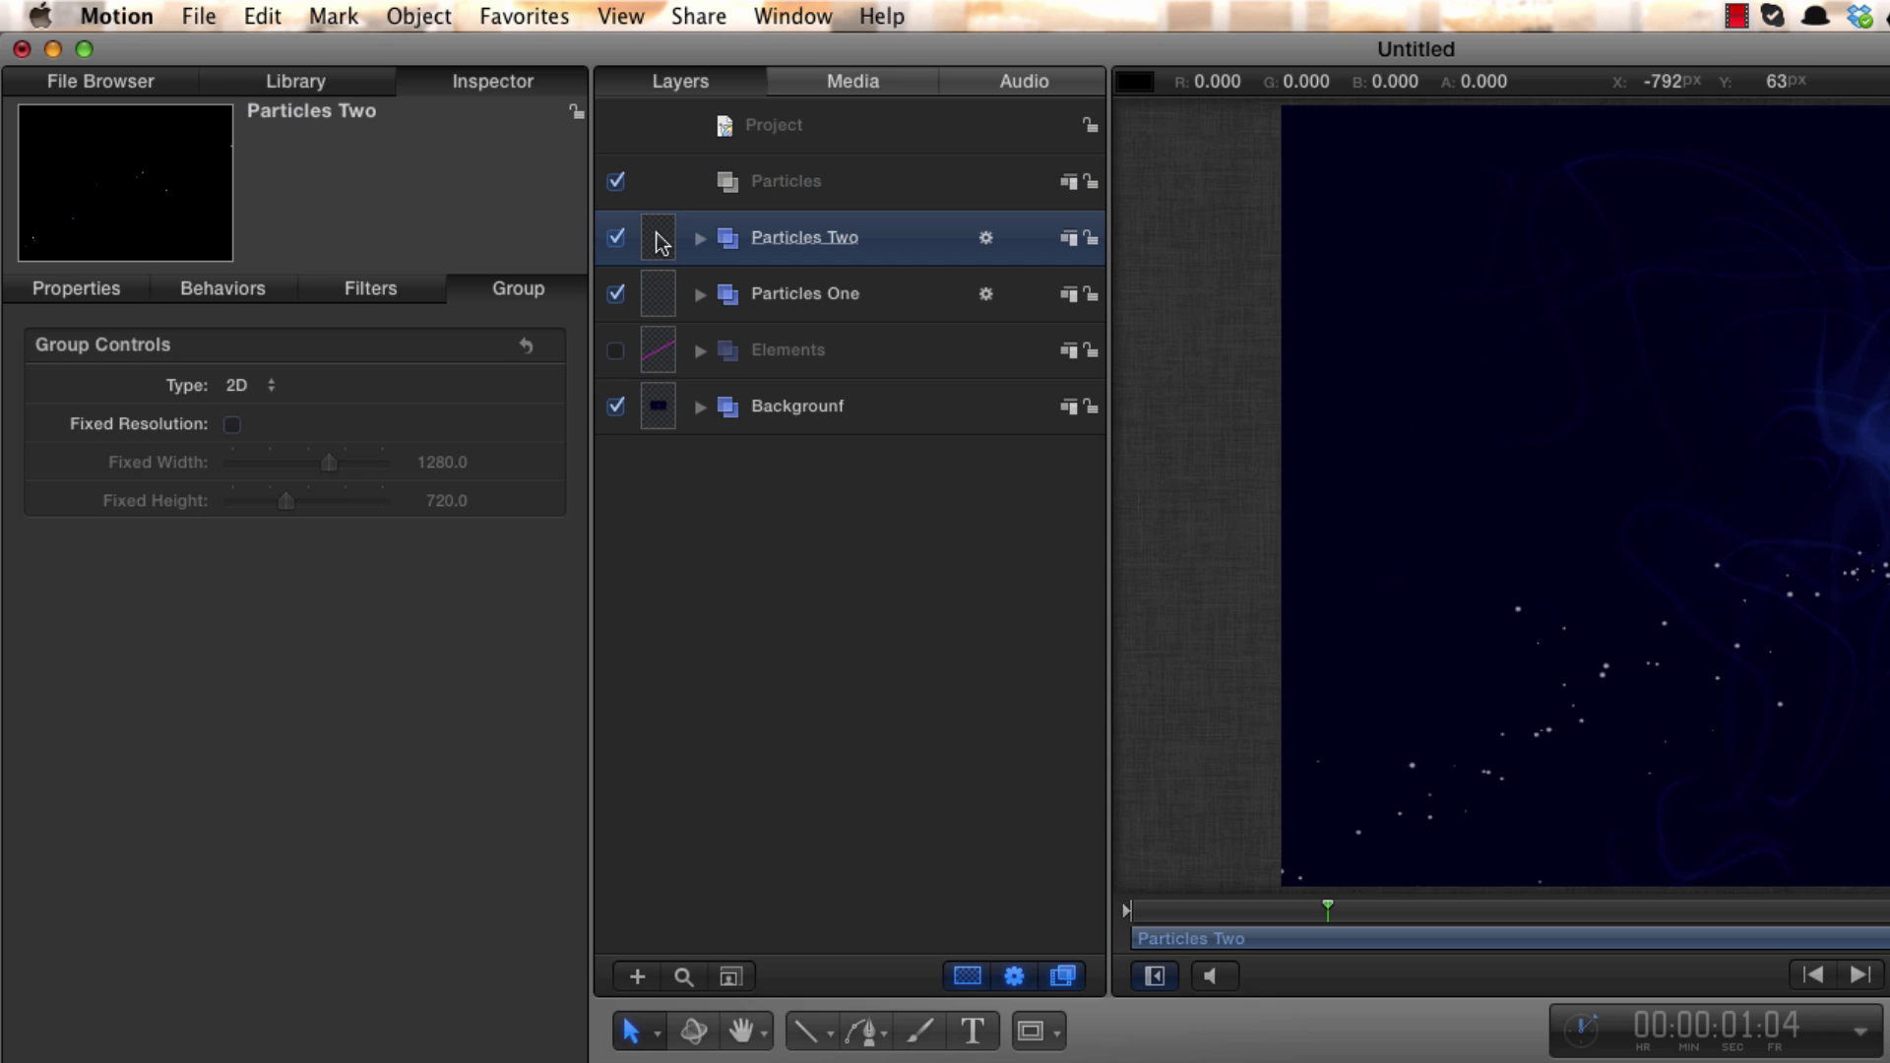
pyautogui.keyDown('shift'); pyautogui.click(657, 304); pyautogui.keyUp('shift')
pyautogui.moveTo(650, 241); pyautogui.dragTo(773, 187)
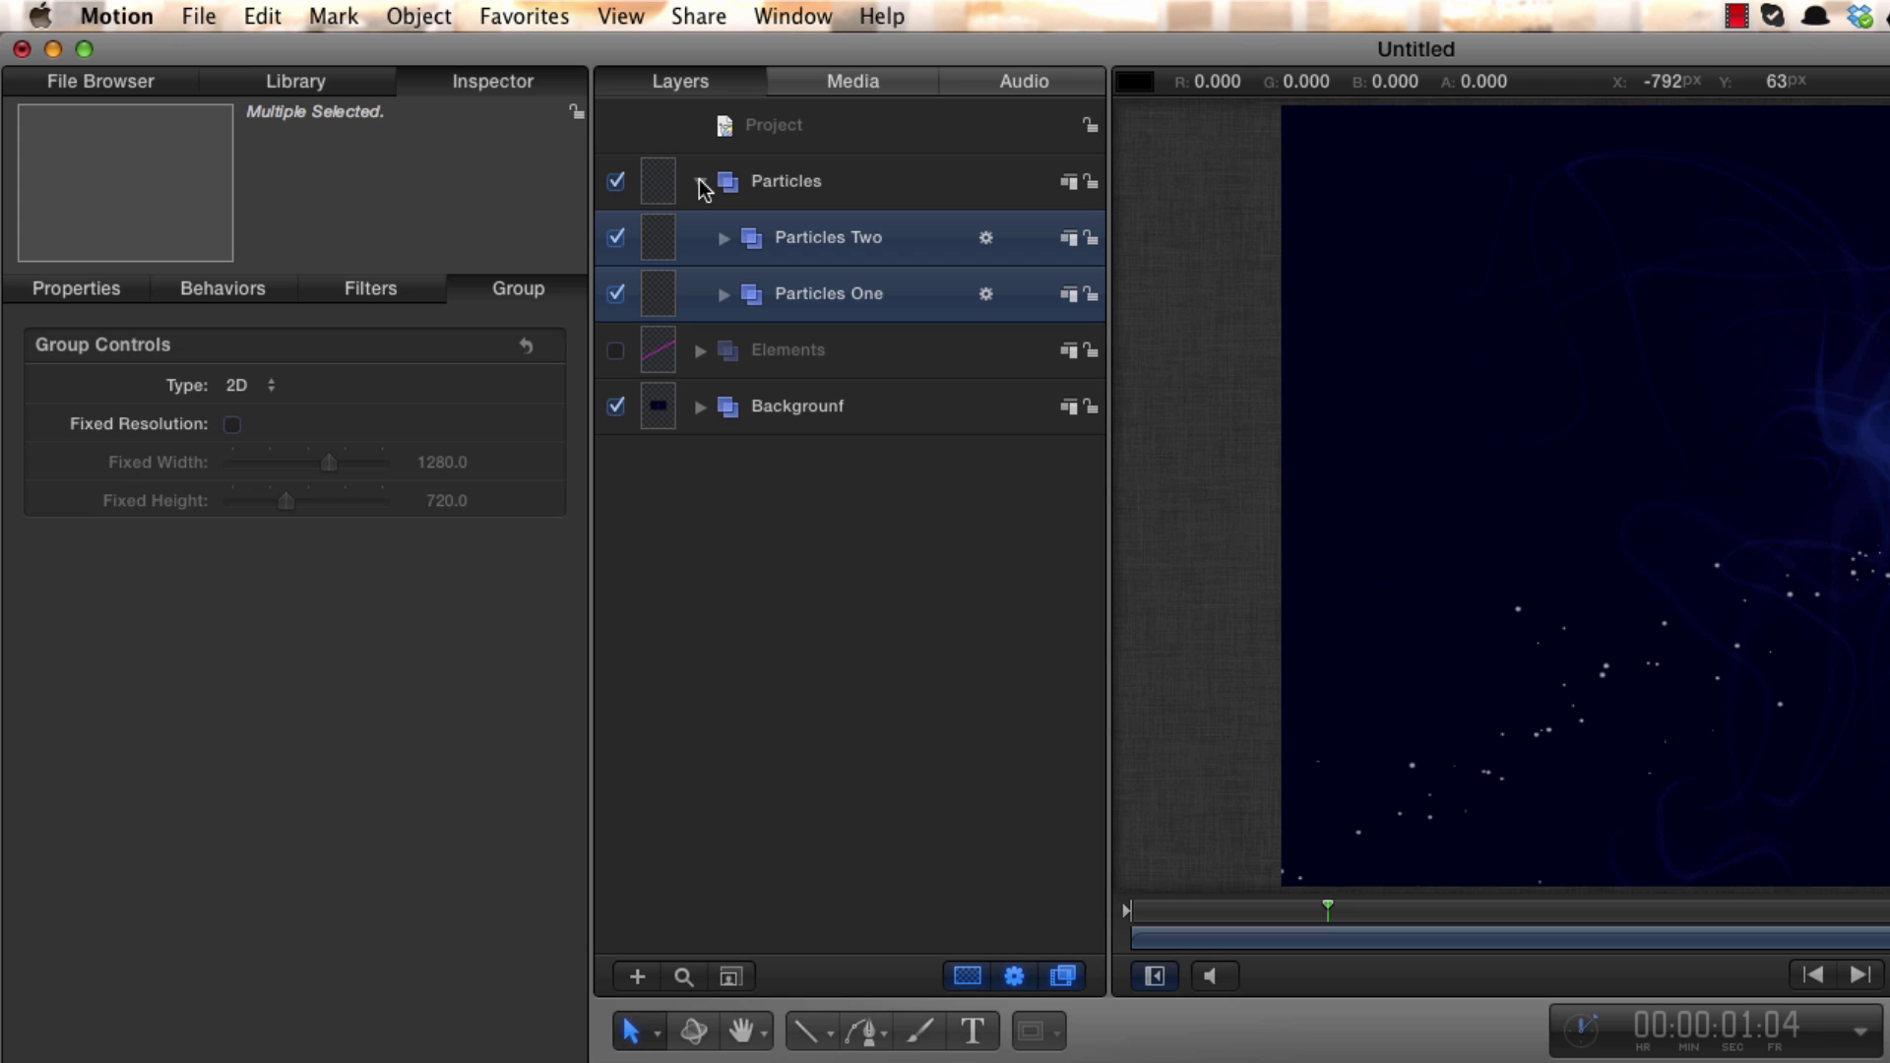
pyautogui.click(700, 183)
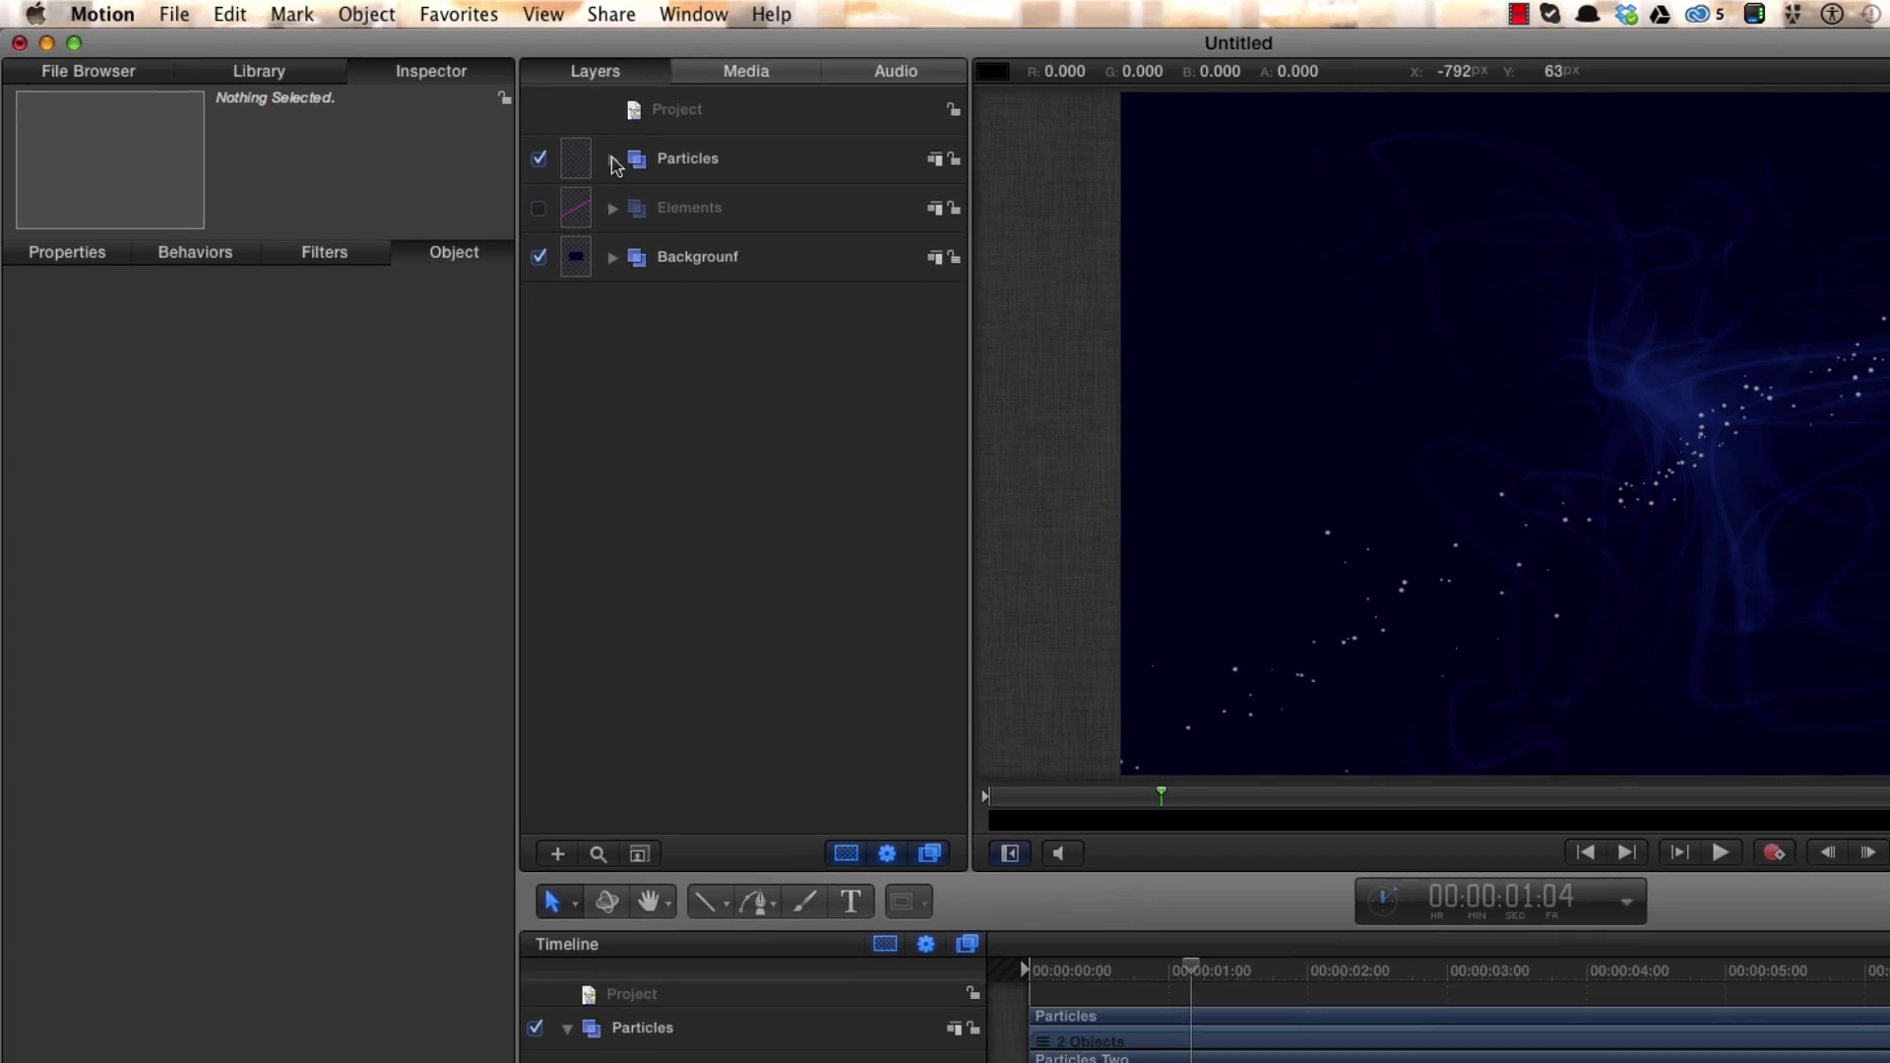